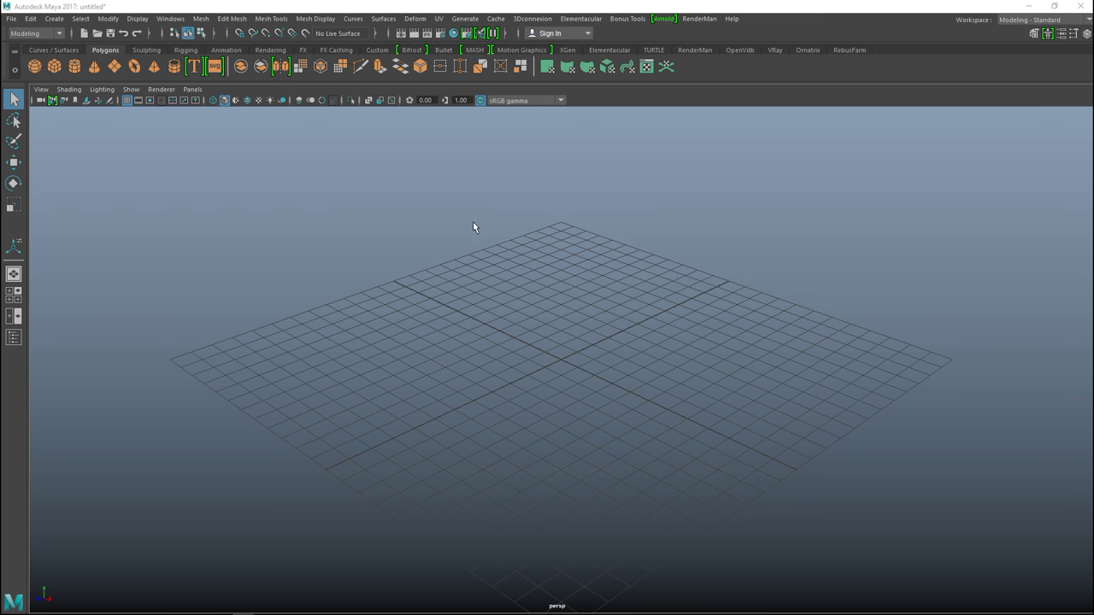
- Add a polygon plane, pPlane1, from the shelf and orbit to view it
click(114, 66)
scroll(632, 435, up, 8)
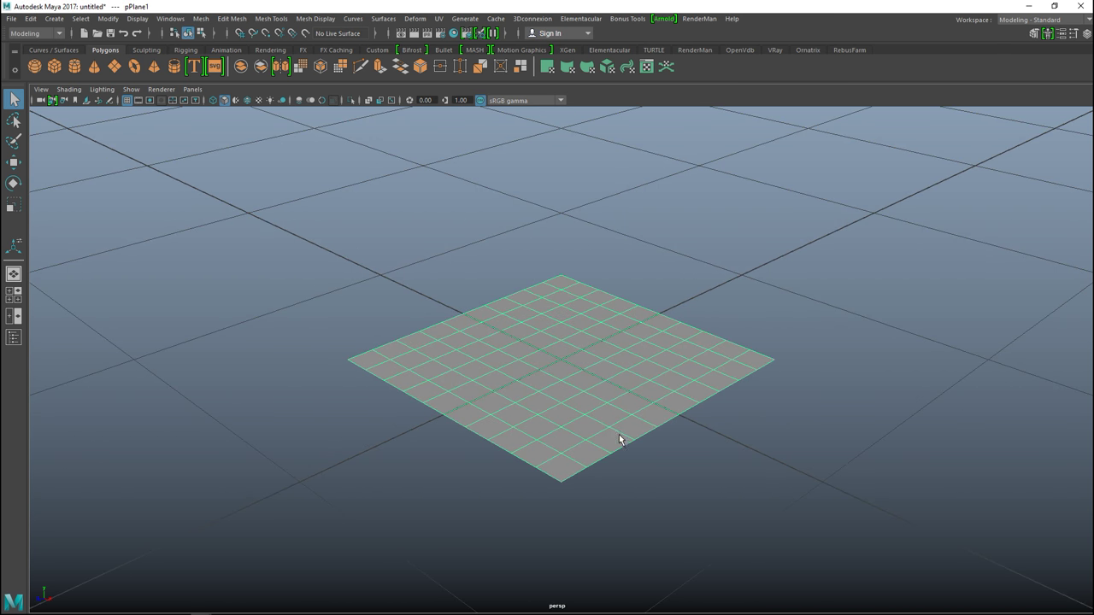
alt+drag(605, 427, 668, 479)
- Maximize the top view, frame the plane, and switch it to vertex editing
click(13, 295)
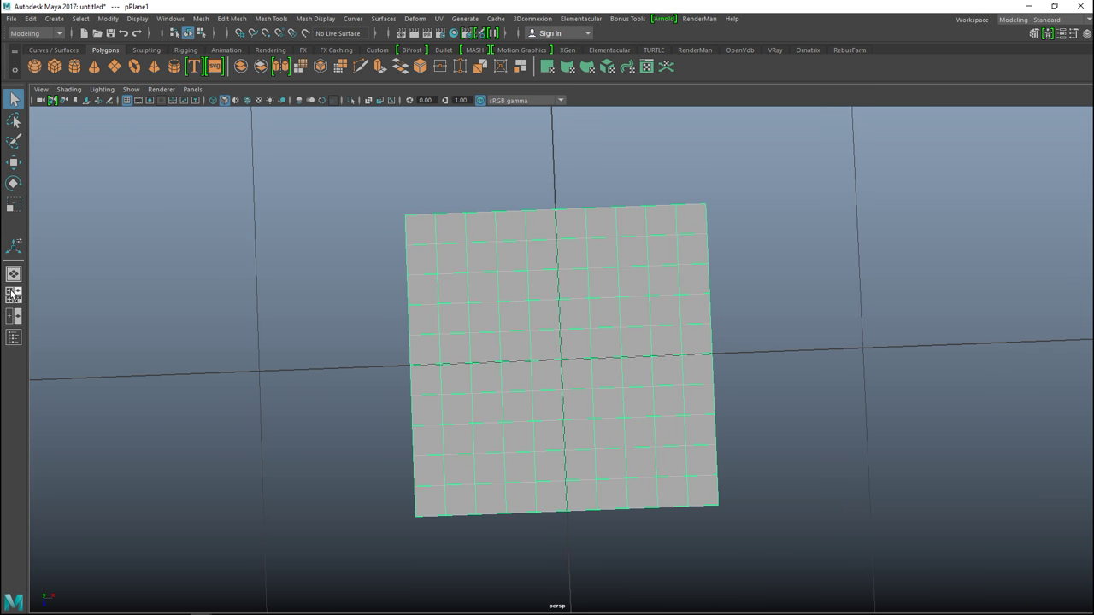
key(space)
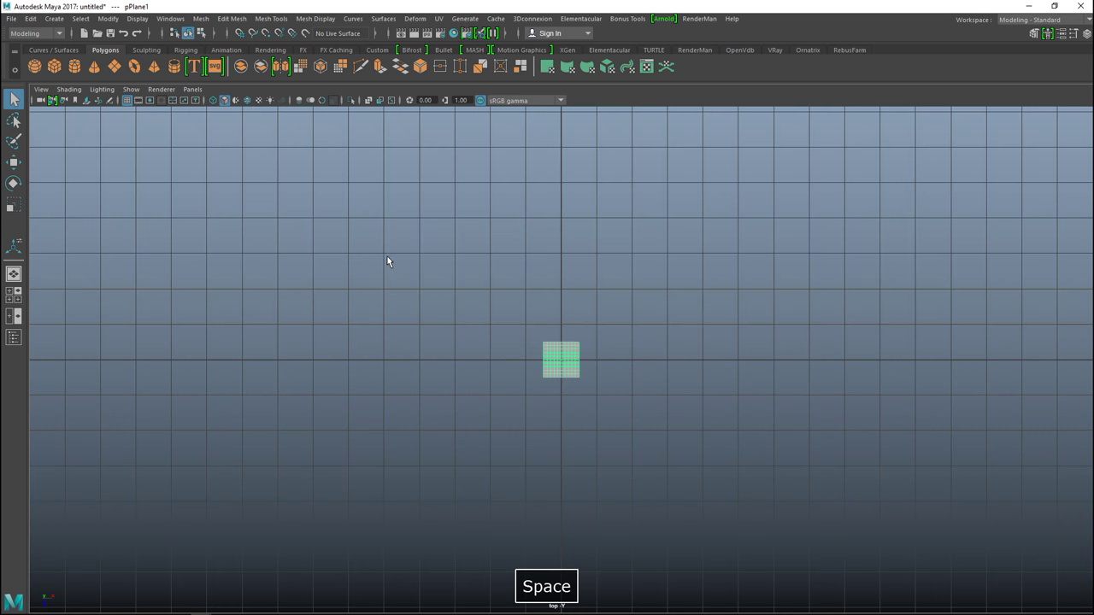
key(f)
right_drag(417, 172, 376, 185)
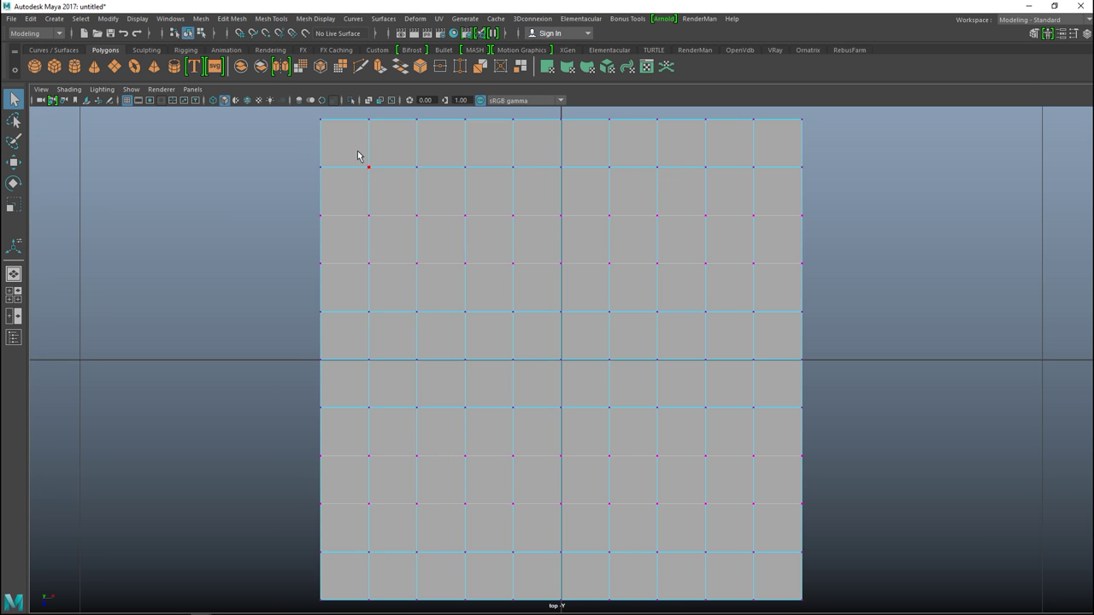
- Select vertex rows 1, 3, 5, 7 and 9 and scale them outward along X
drag(355, 157, 782, 189)
drag(346, 252, 769, 270)
shift+drag(353, 351, 774, 372)
shift+drag(363, 452, 771, 471)
shift+drag(352, 552, 776, 566)
key(r)
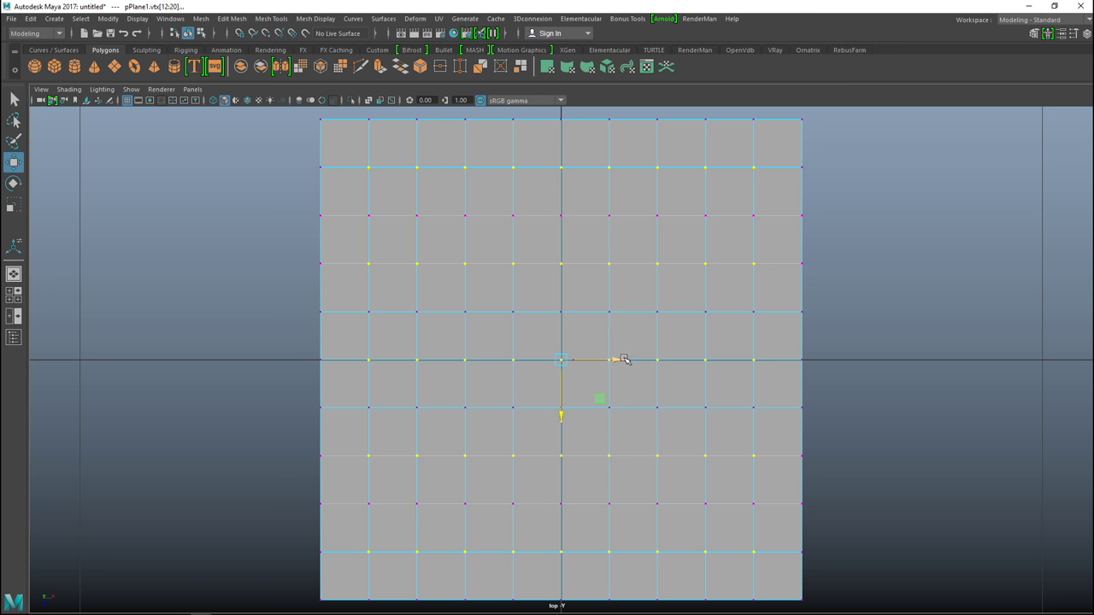
drag(621, 358, 630, 360)
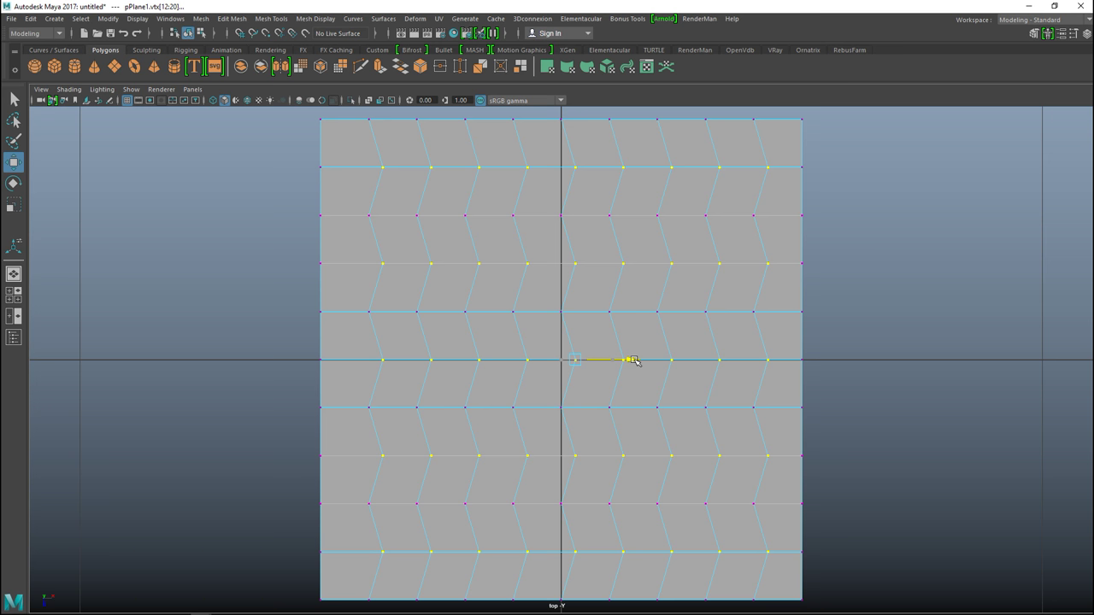
drag(636, 361, 640, 361)
- Select five alternate vertex columns and offset them along Z into a zigzag
drag(347, 147, 398, 586)
shift+drag(463, 158, 507, 571)
shift+drag(561, 153, 593, 573)
shift+drag(652, 155, 699, 582)
shift+drag(749, 152, 788, 568)
drag(571, 415, 572, 430)
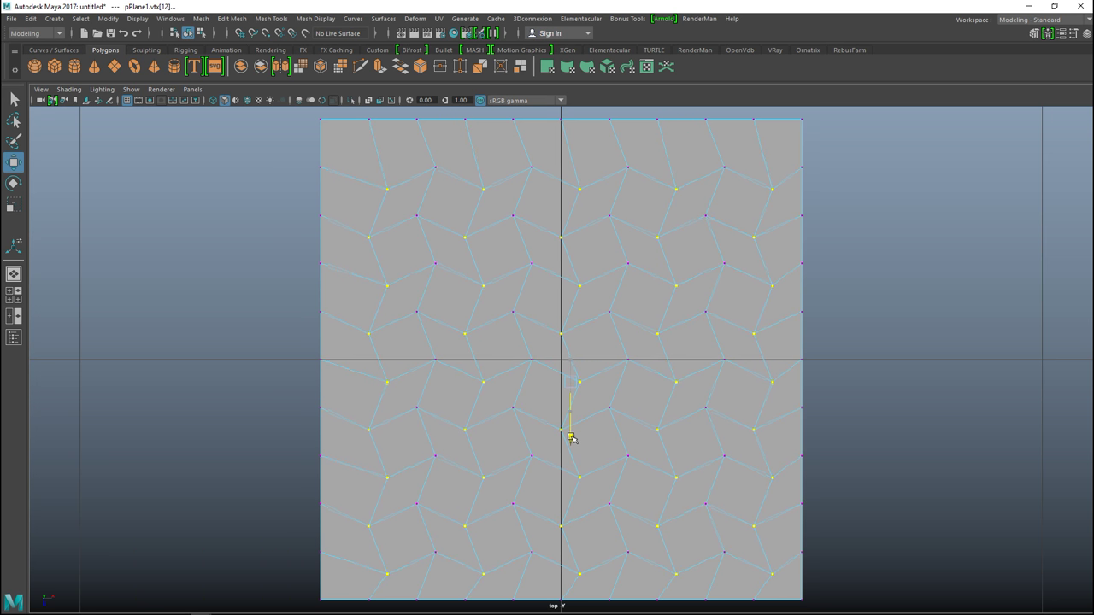
drag(572, 439, 581, 391)
drag(582, 396, 581, 397)
- Return to object mode, duplicate the herringbone plane, and drag the copy aside
key(space)
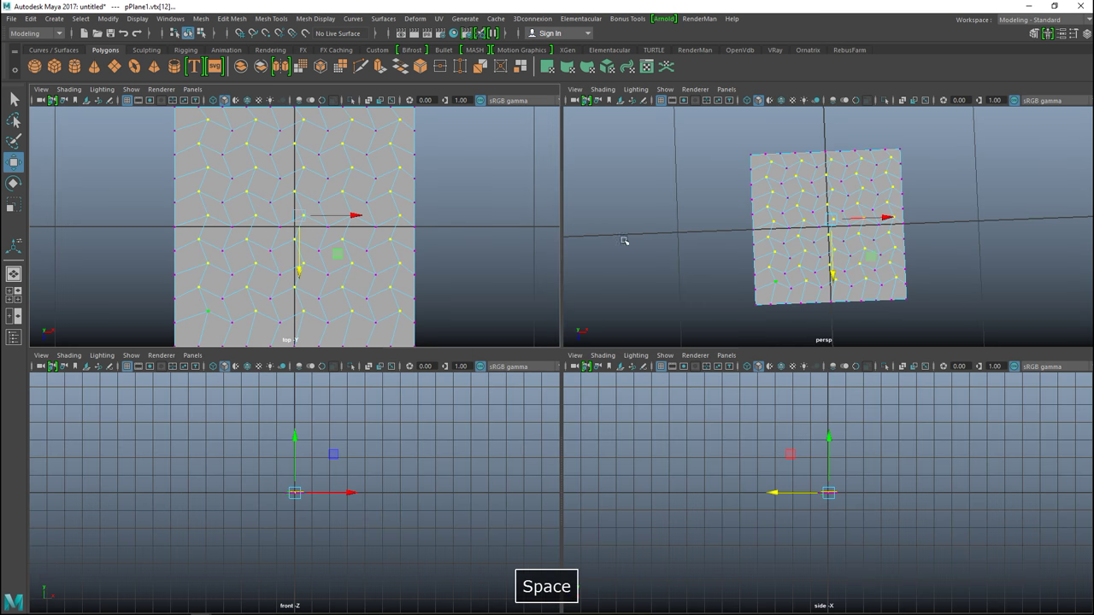
key(space)
scroll(598, 286, down, 2)
alt+drag(549, 380, 610, 346)
right_drag(504, 295, 541, 253)
key(ctrl+d)
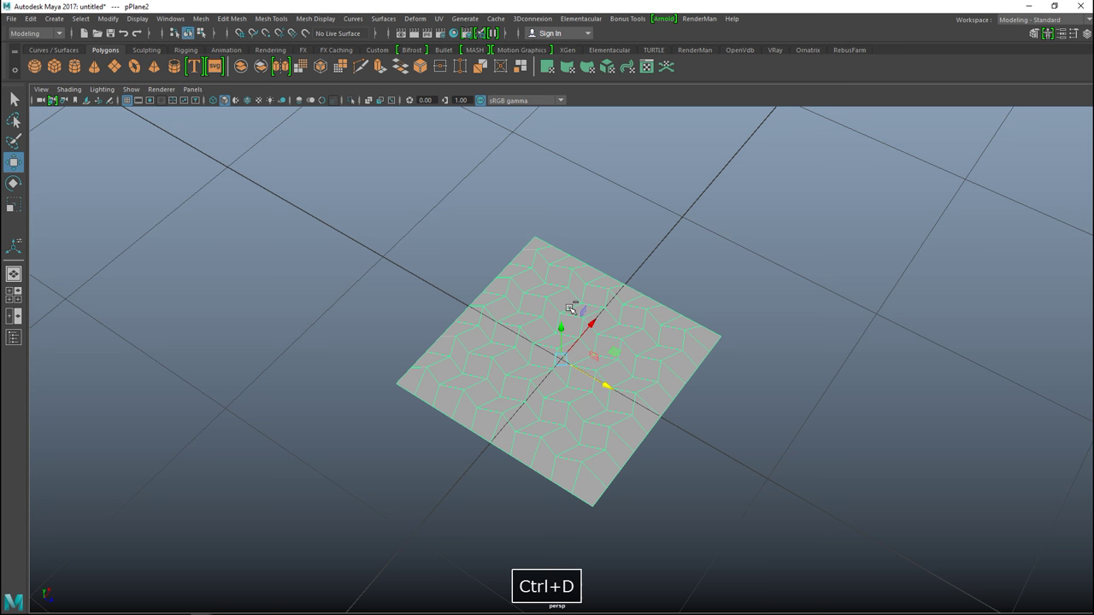
drag(607, 384, 407, 290)
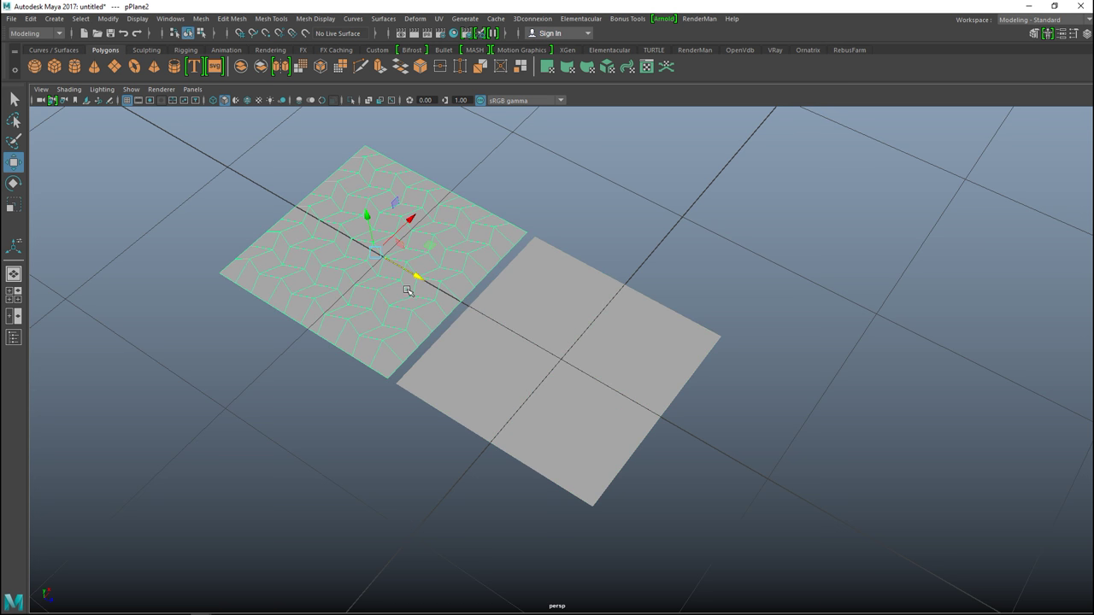
- In a wireframe top view, butt the copy's bottom edge against the original
click(13, 295)
key(space)
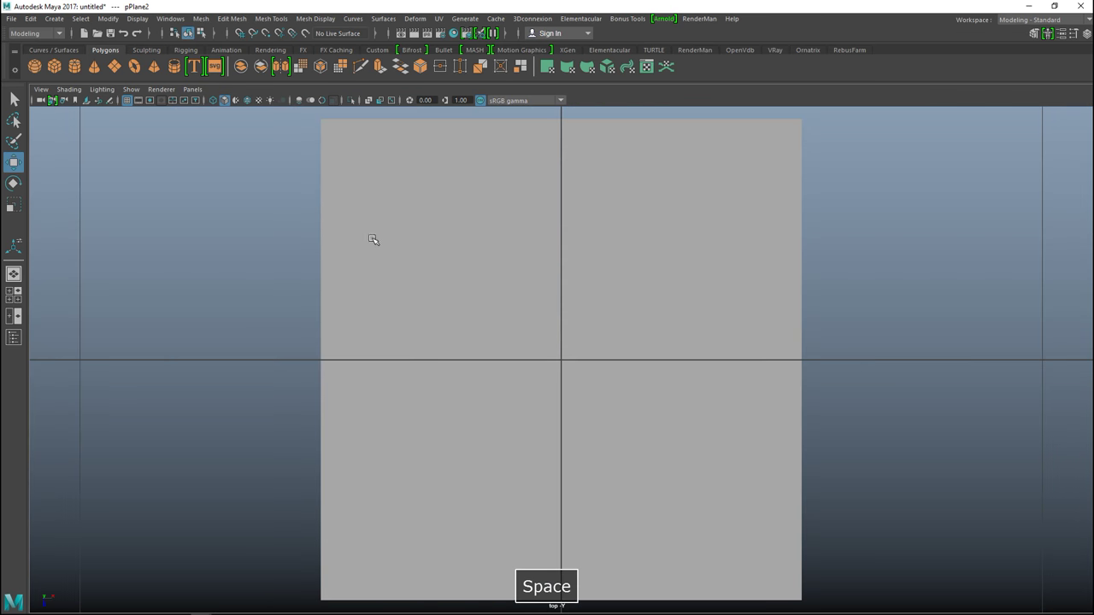
key(4)
scroll(530, 312, down, 5)
scroll(569, 329, up, 4)
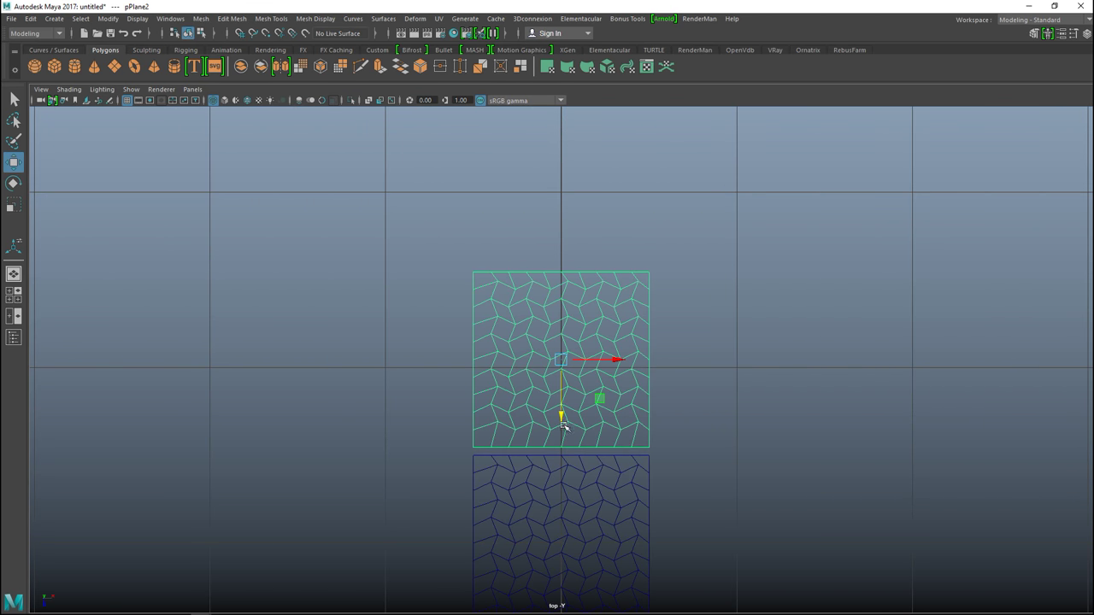
drag(562, 417, 562, 422)
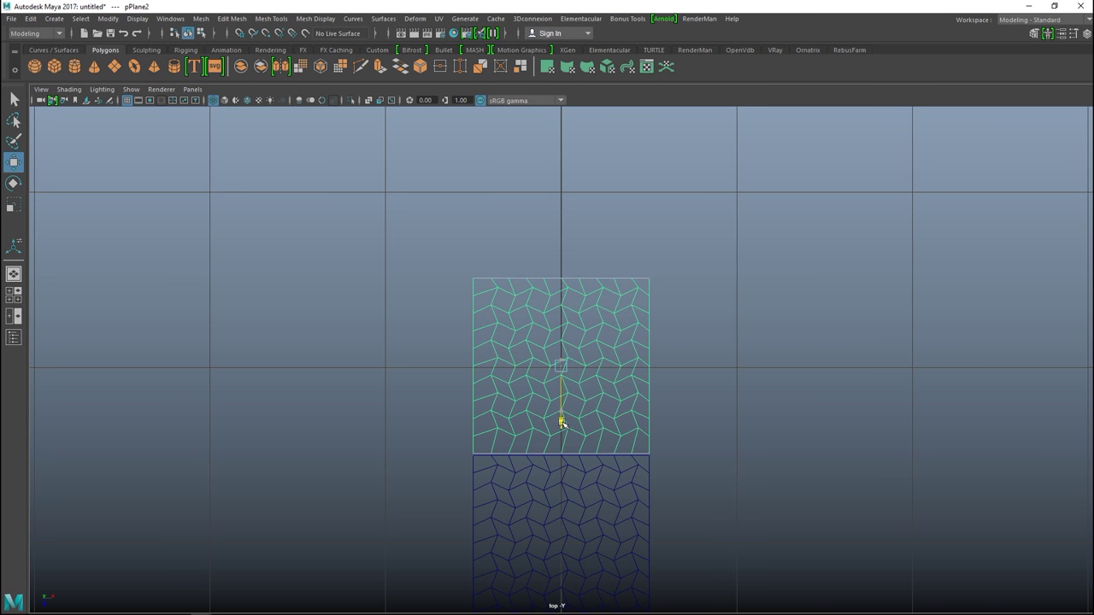
scroll(675, 492, up, 3)
alt+middle_drag(701, 493, 668, 282)
scroll(492, 278, up, 3)
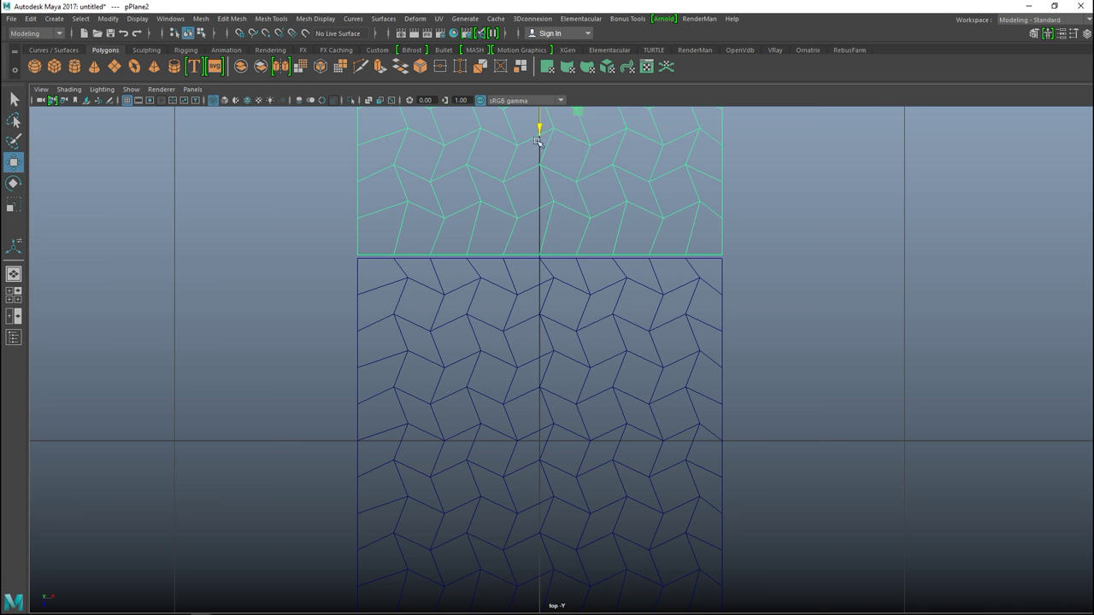
drag(539, 128, 538, 131)
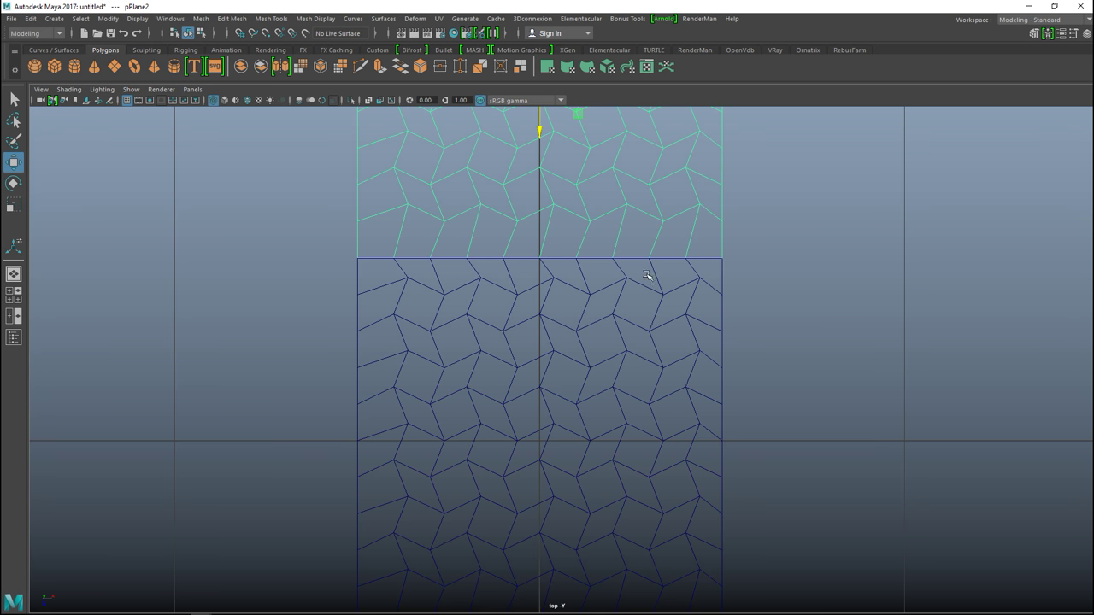
scroll(695, 295, down, 5)
scroll(696, 295, up, 10)
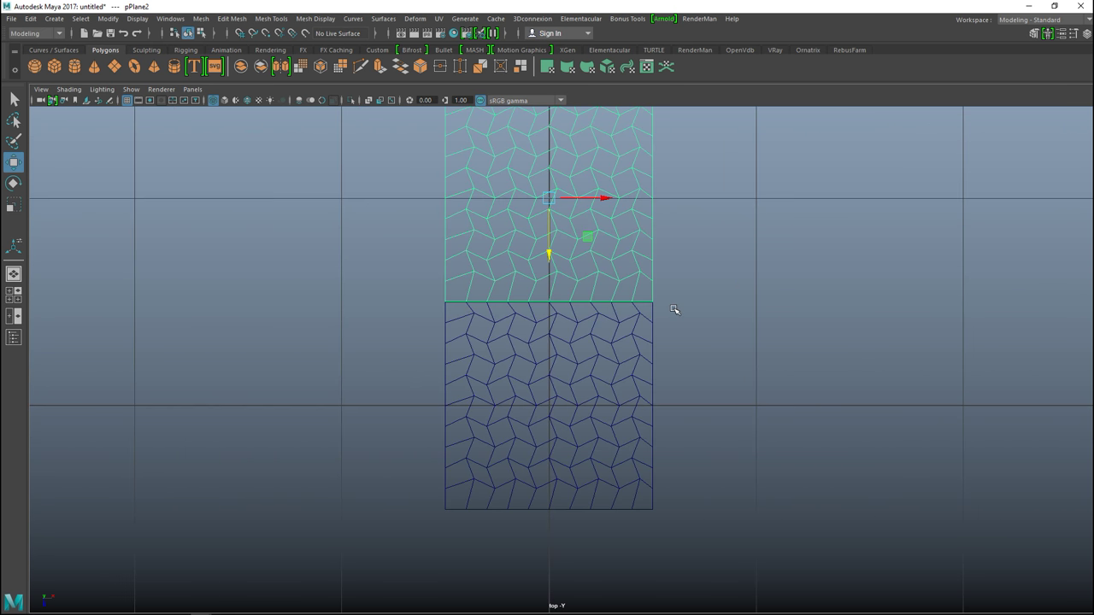
scroll(677, 312, up, 1)
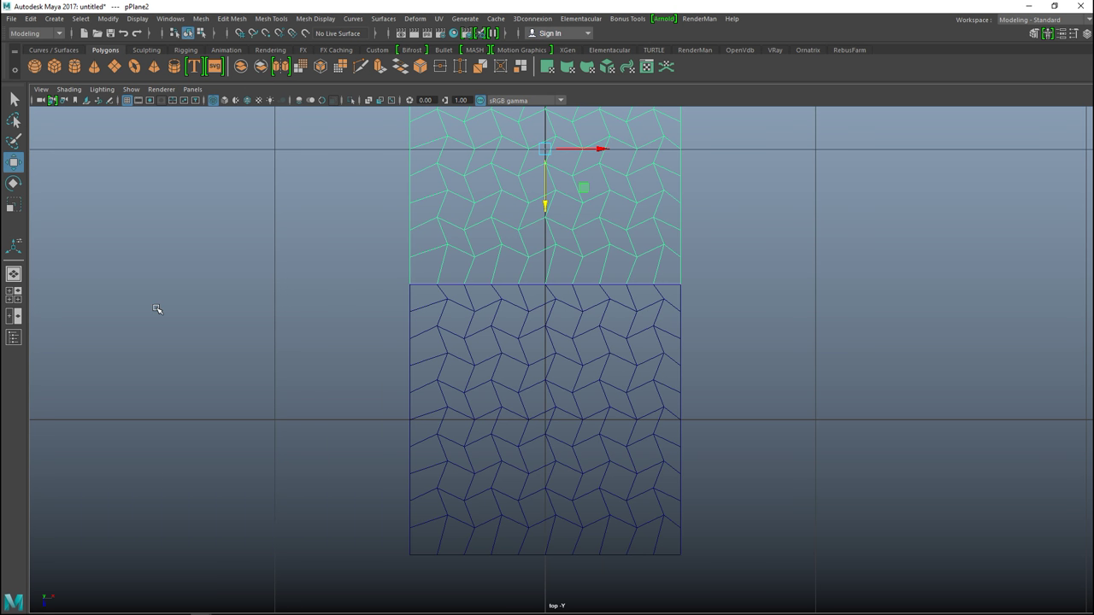
- Undo the three moves so the copy sits back over the original
key(ctrl+z)
key(ctrl+z)
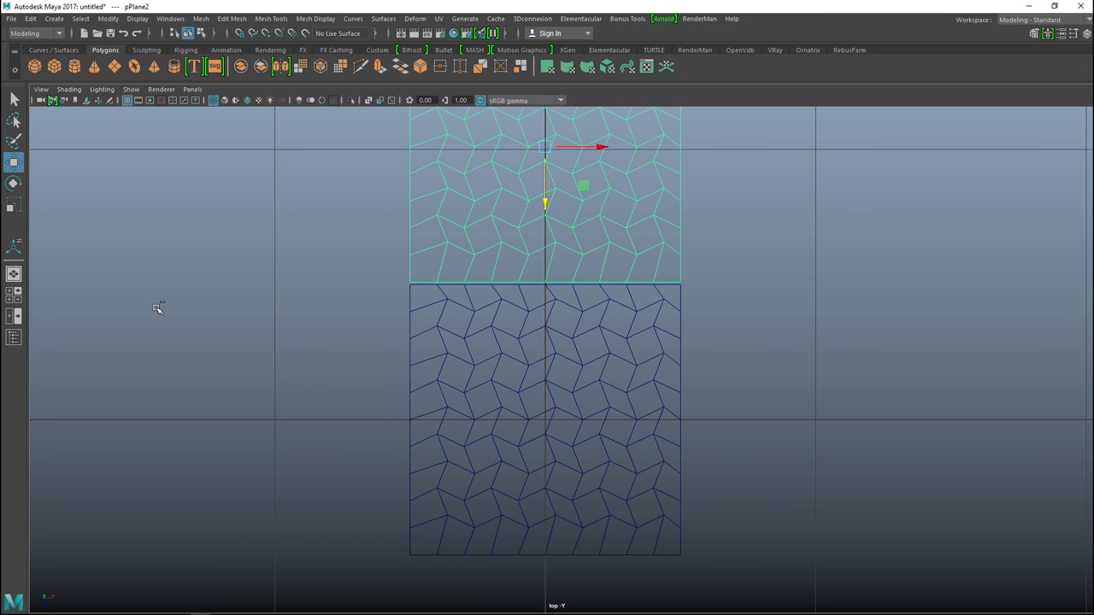
key(ctrl+z)
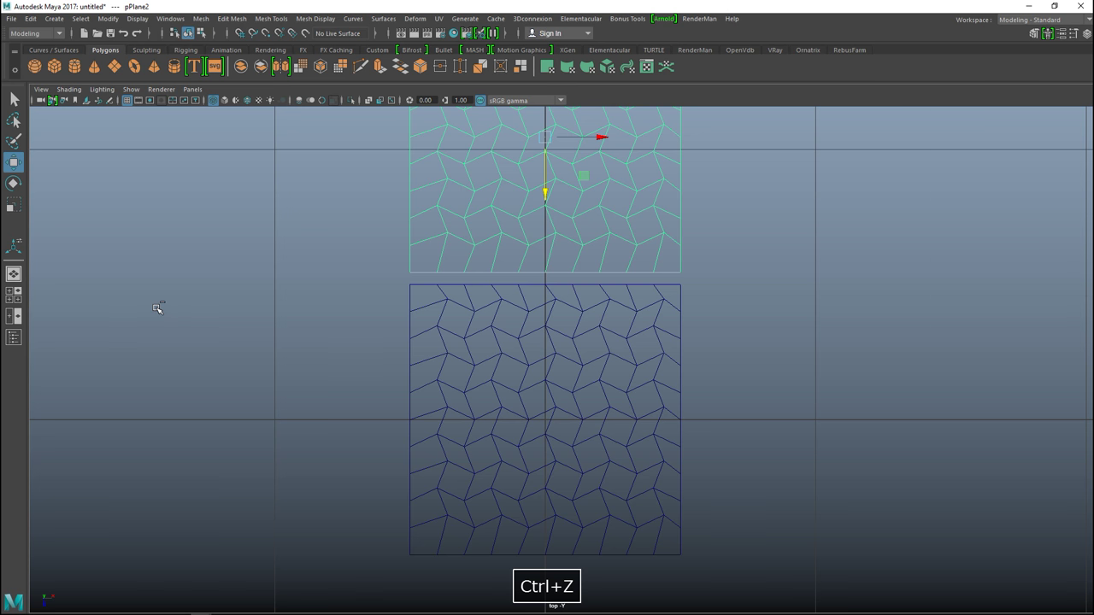
key(ctrl+z)
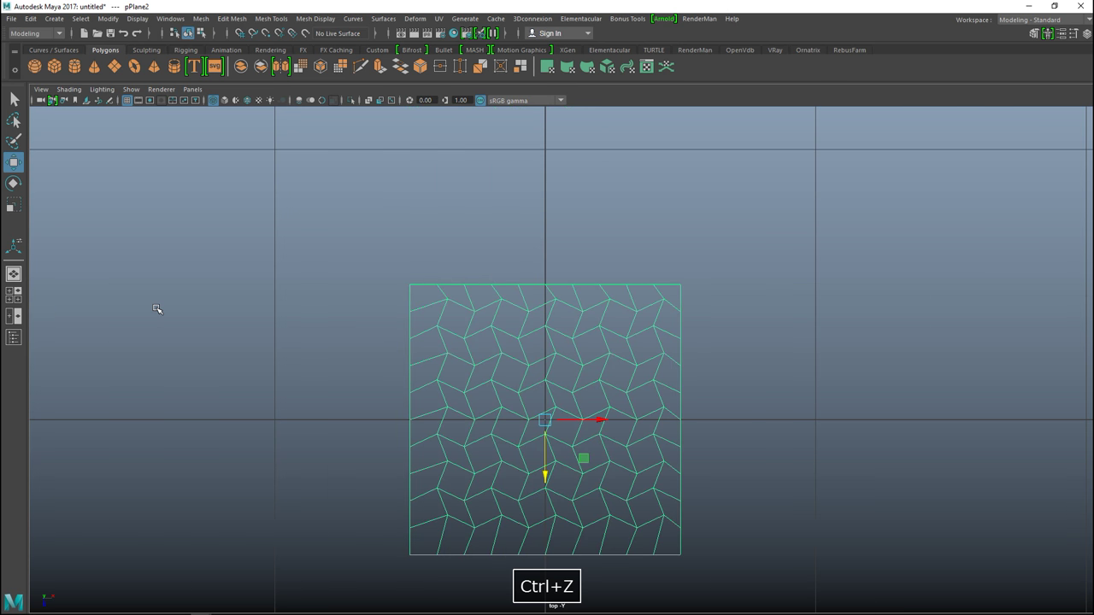
click(12, 296)
- In edge mode, select three vertical zigzag edge loops and switch to wireframe display
key(space)
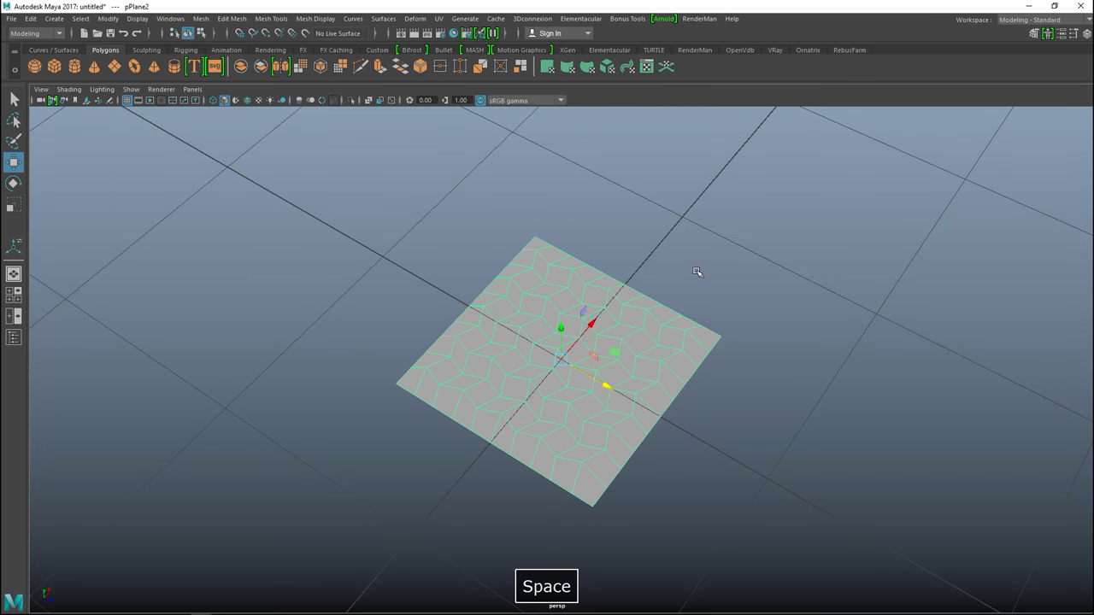
alt+drag(698, 325, 682, 347)
alt+drag(664, 390, 671, 318)
right_drag(414, 400, 416, 235)
double_click(410, 443)
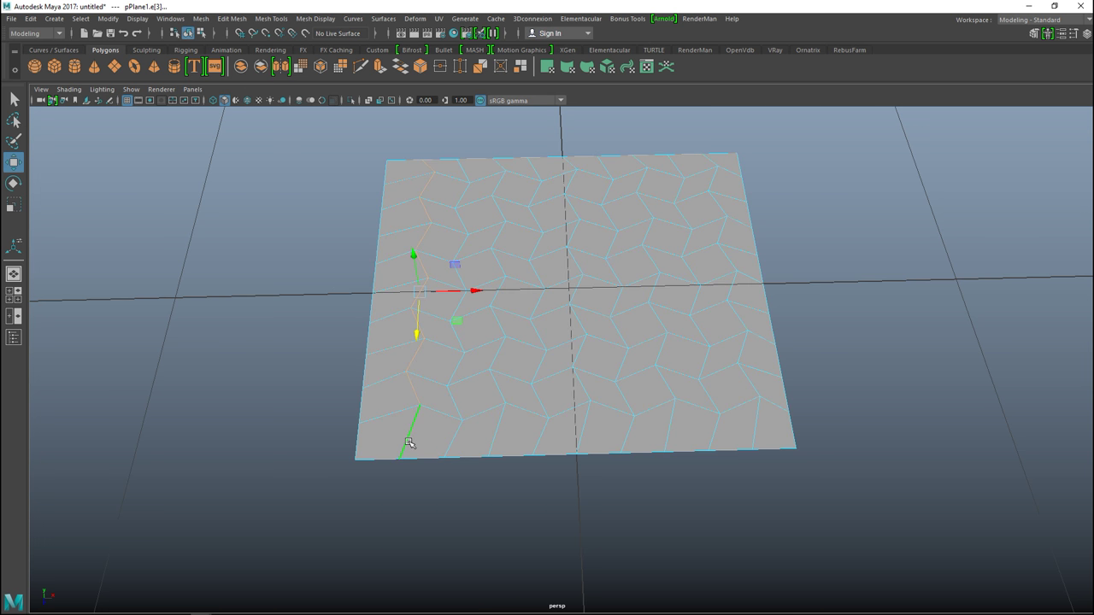
shift+double_click(495, 437)
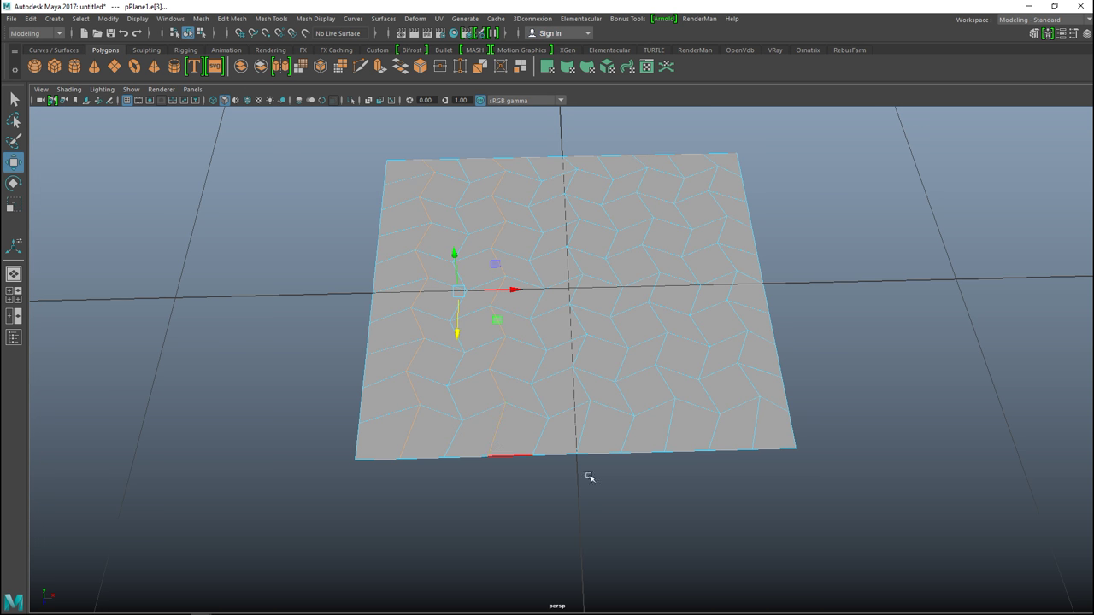
shift+double_click(759, 434)
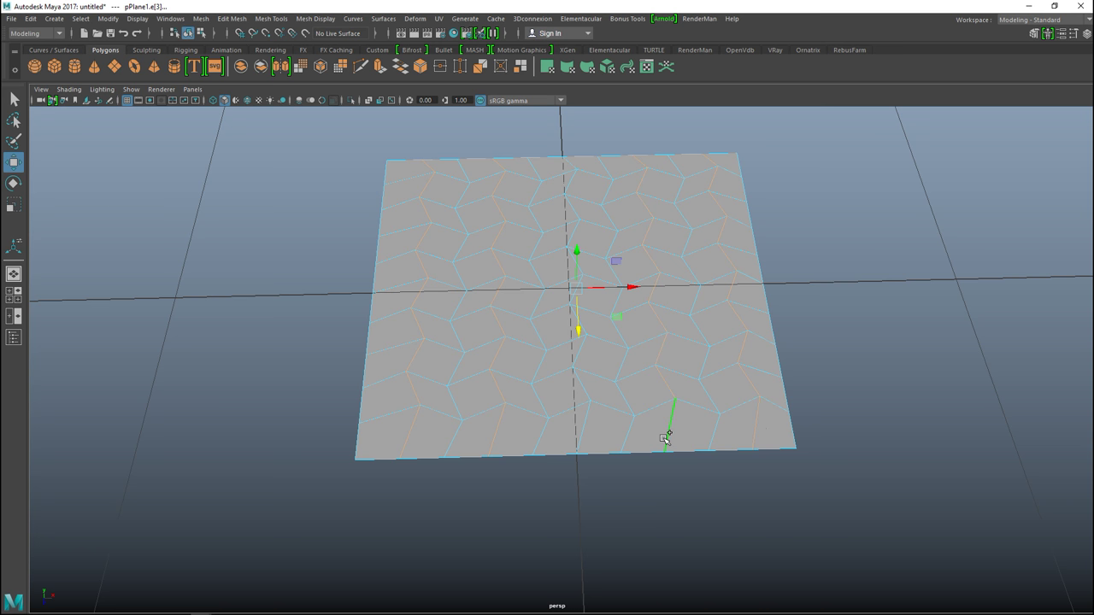
alt+drag(644, 484, 654, 507)
key(4)
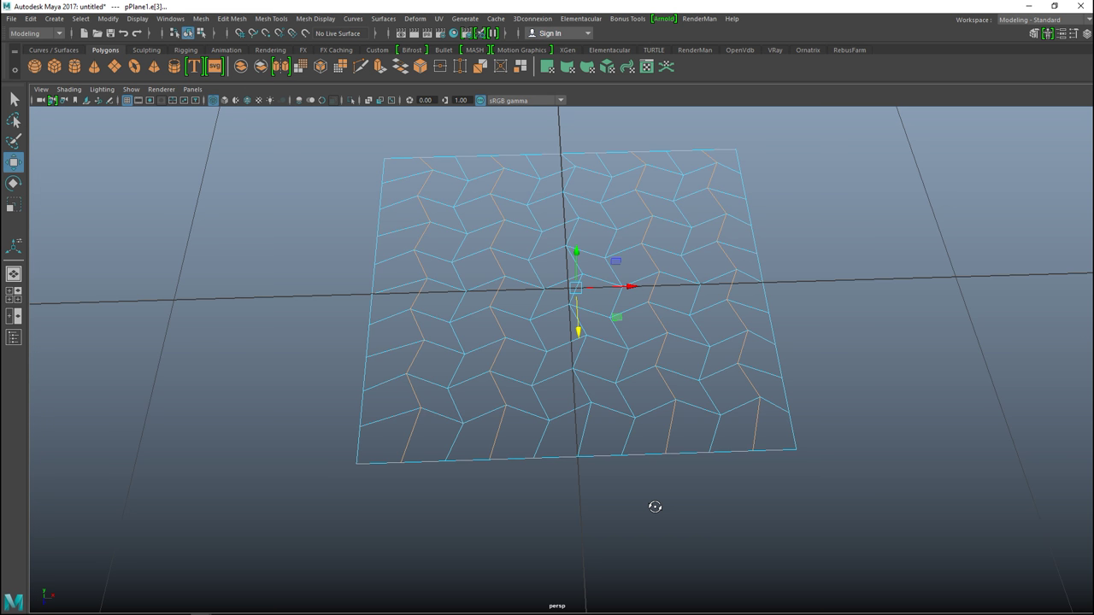
alt+drag(654, 507, 652, 504)
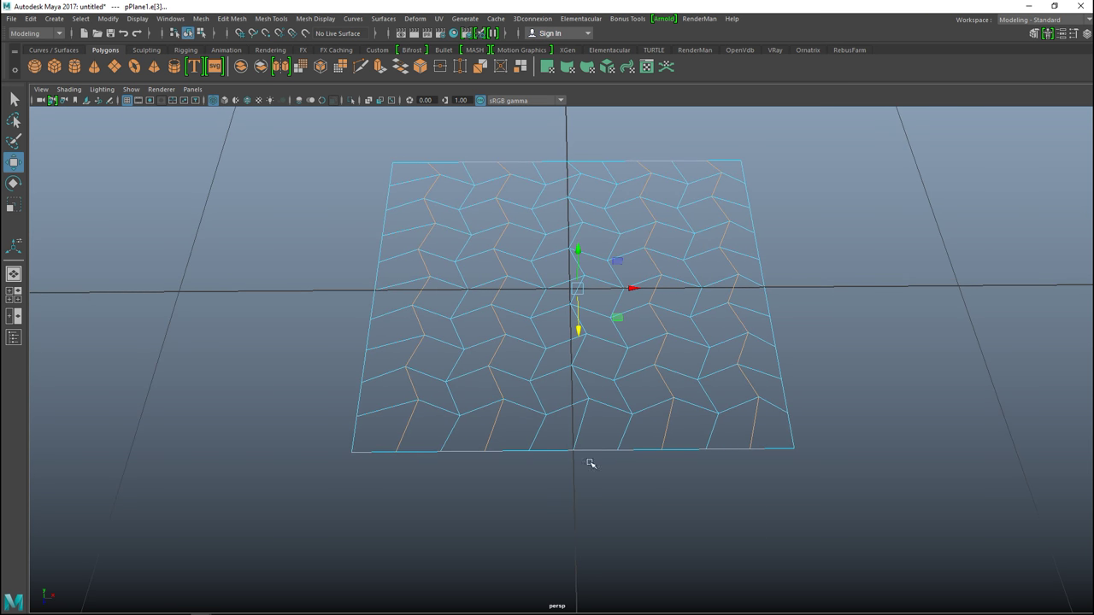
click(231, 18)
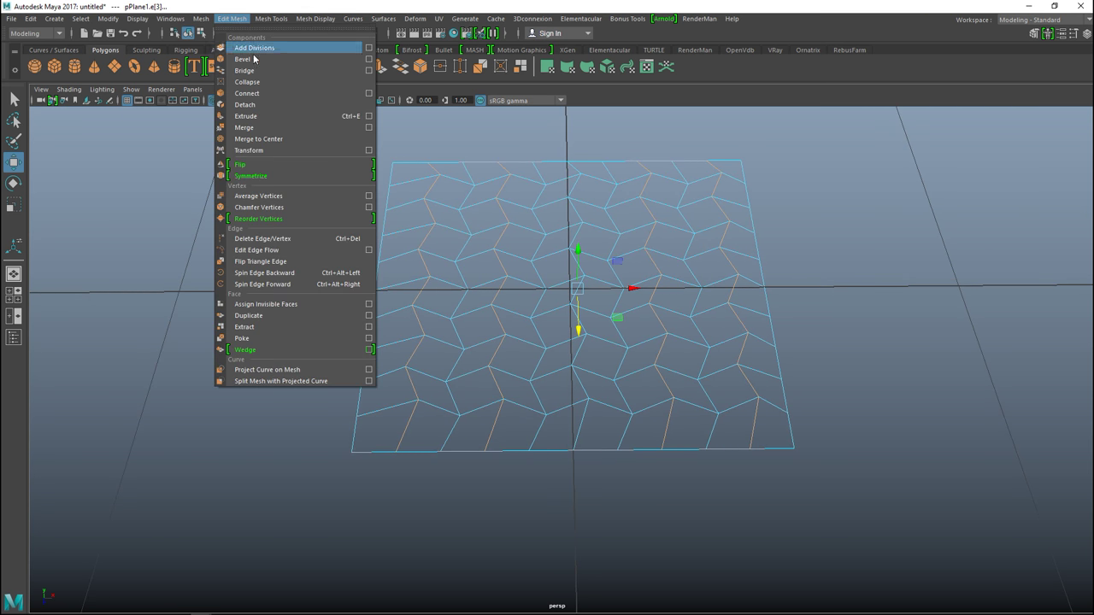
- Bevel the selected edge loops and set the polyBevel1 Fraction to 0.04
click(267, 59)
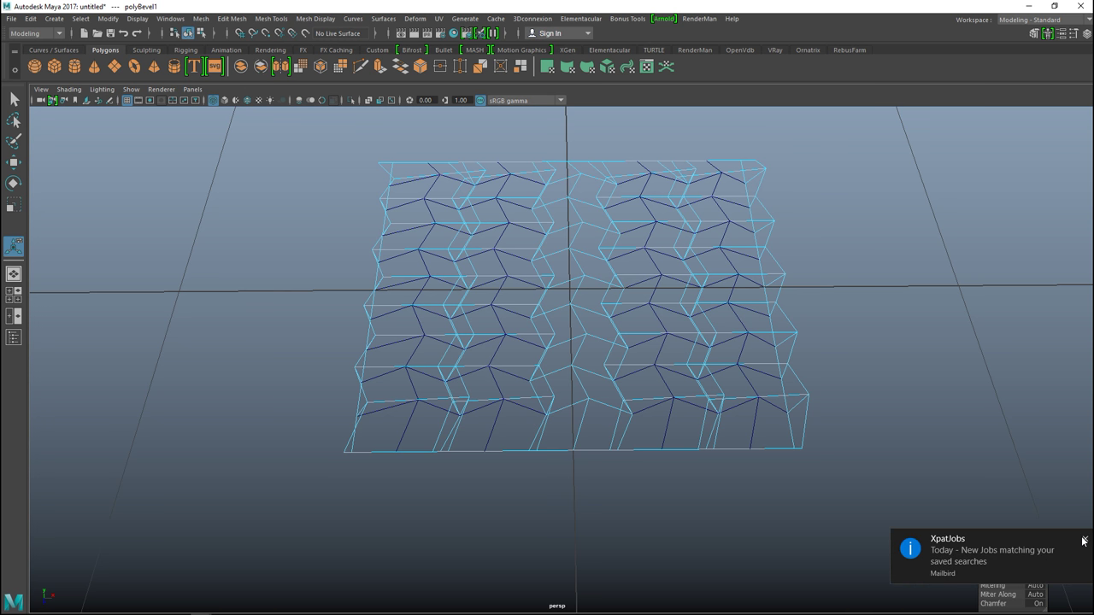
click(1084, 541)
click(1035, 559)
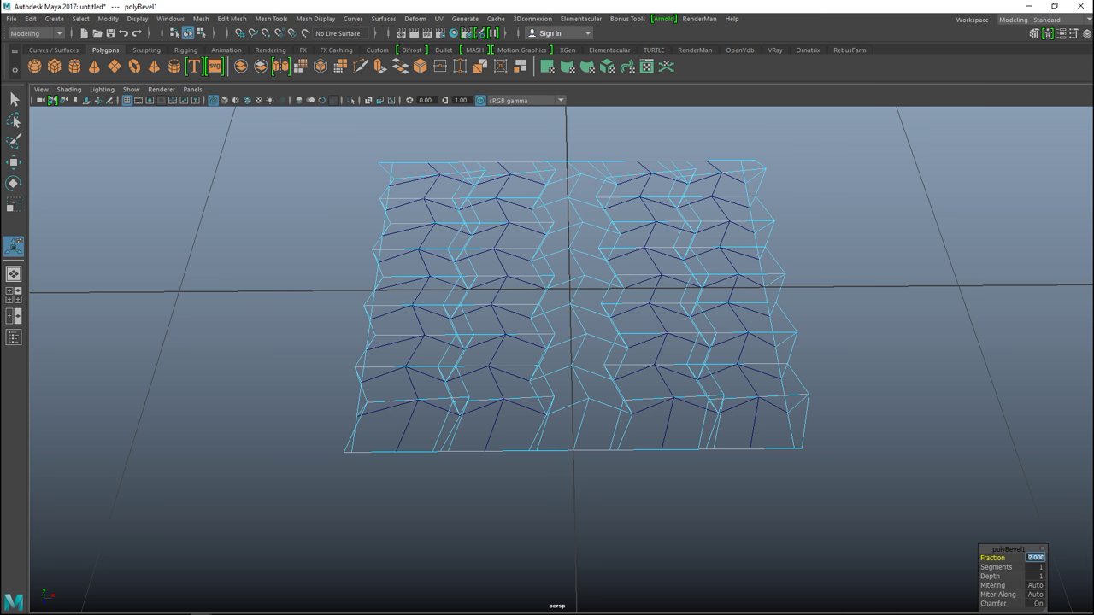
text(0.02)
key(Return)
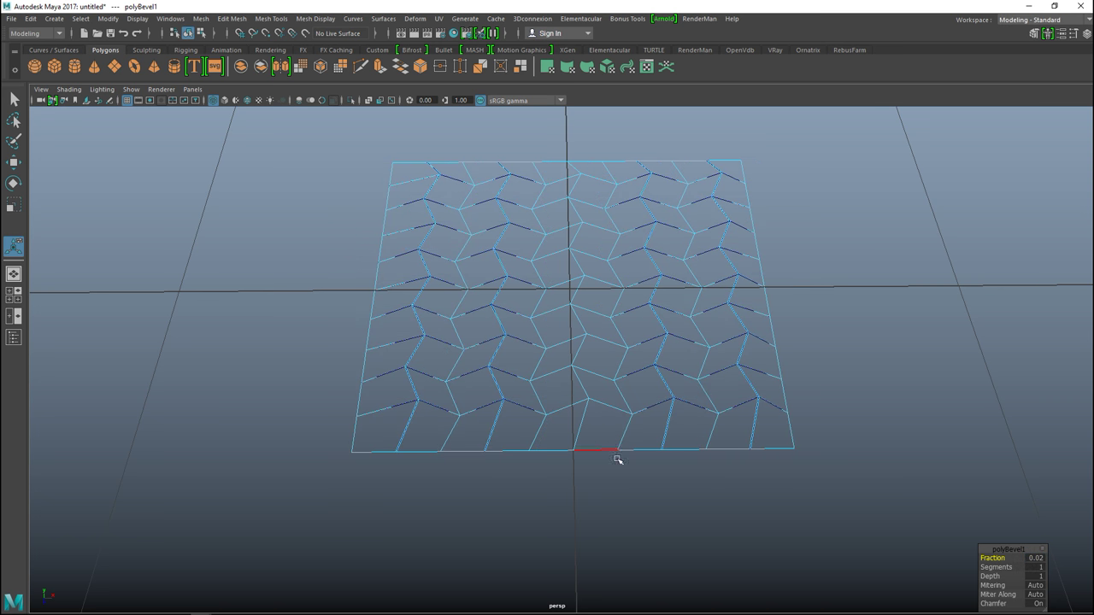
scroll(618, 454, up, 5)
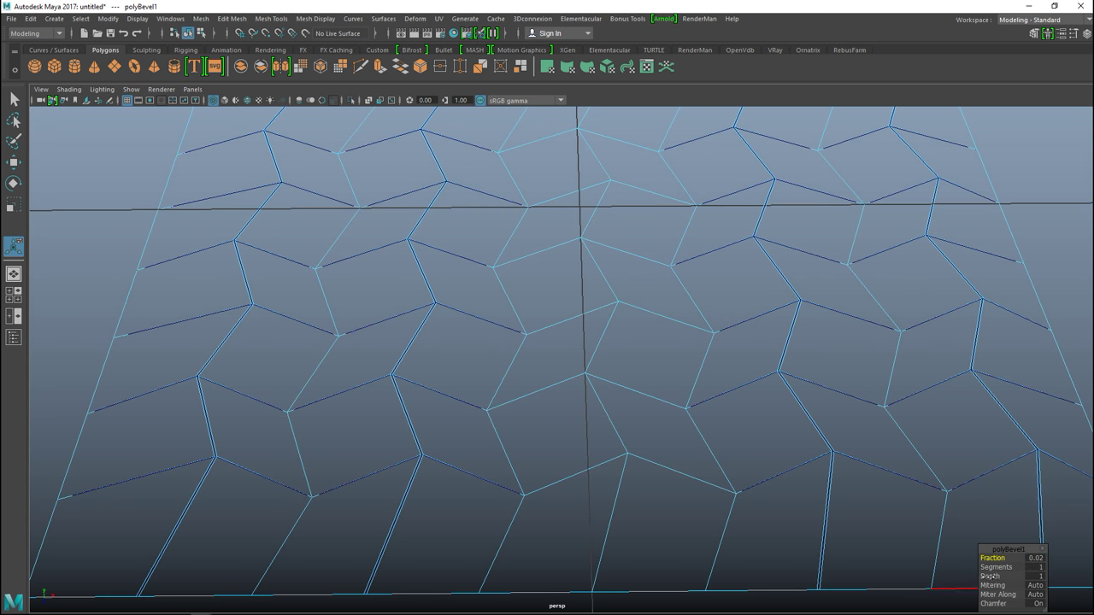
click(1035, 558)
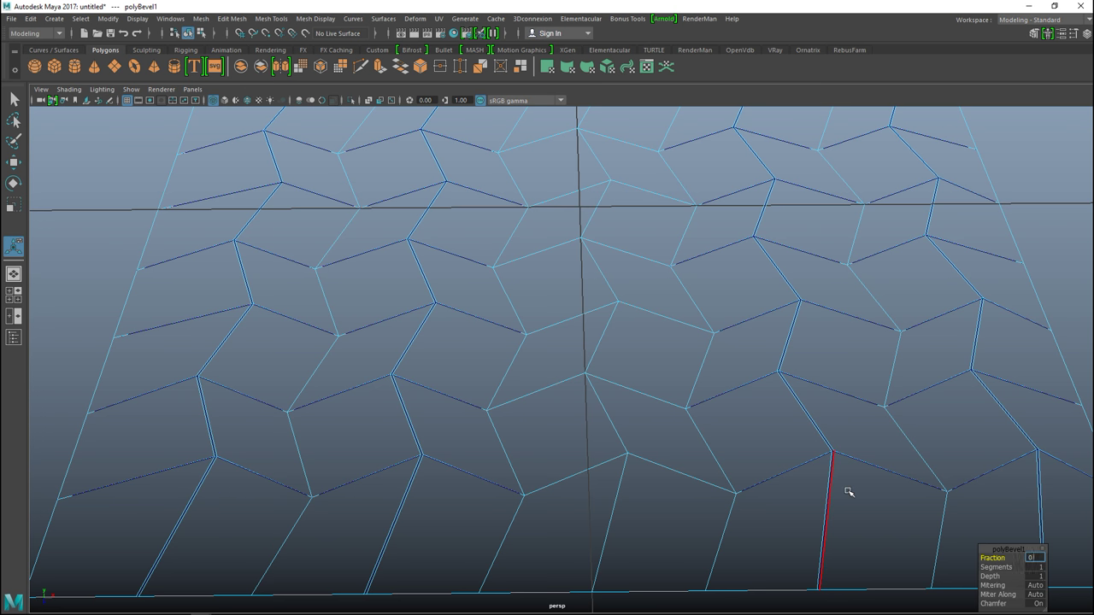
key(Return)
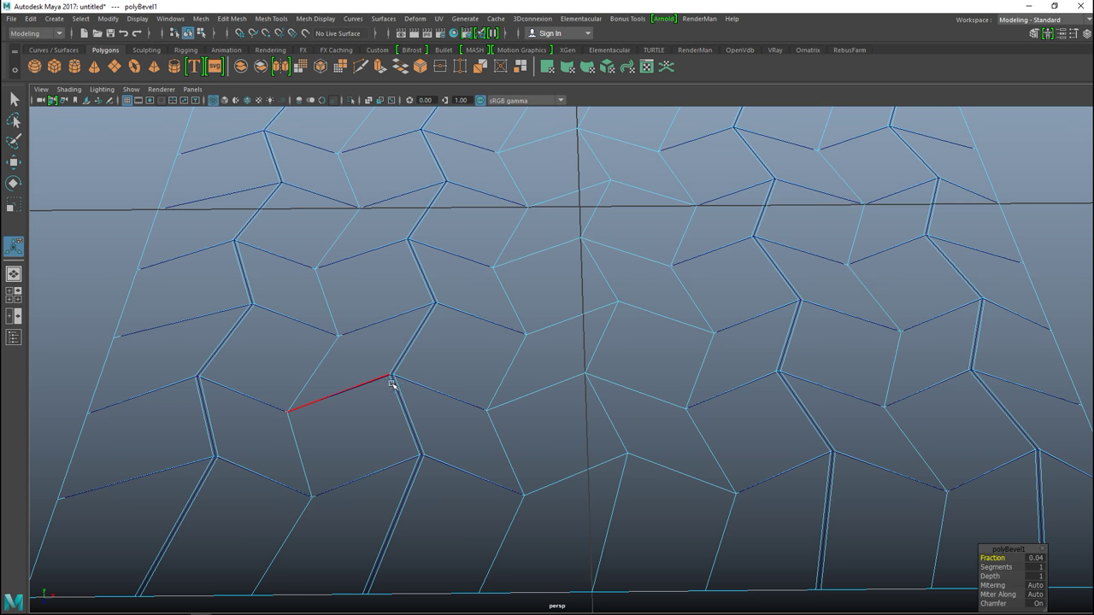
- Deselect the plane, show it shaded, and return to object selection
click(116, 231)
key(5)
scroll(123, 240, down, 3)
scroll(221, 270, down, 3)
right_drag(478, 295, 598, 281)
- Duplicate the tile plane, slide the copy right, and delete the left plane
key(w)
key(ctrl+d)
drag(633, 289, 838, 313)
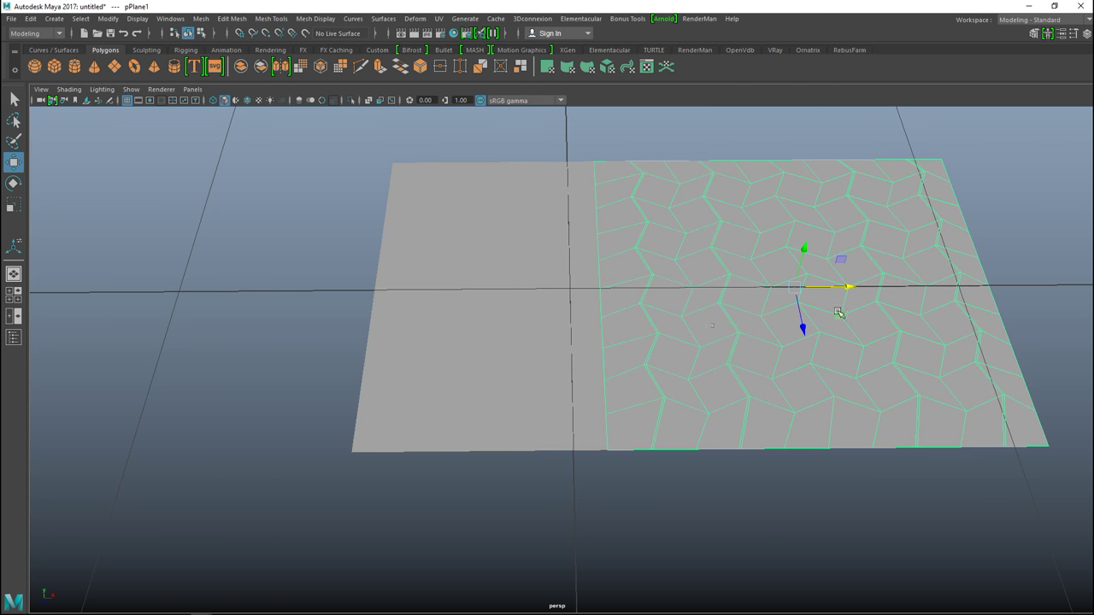
click(436, 389)
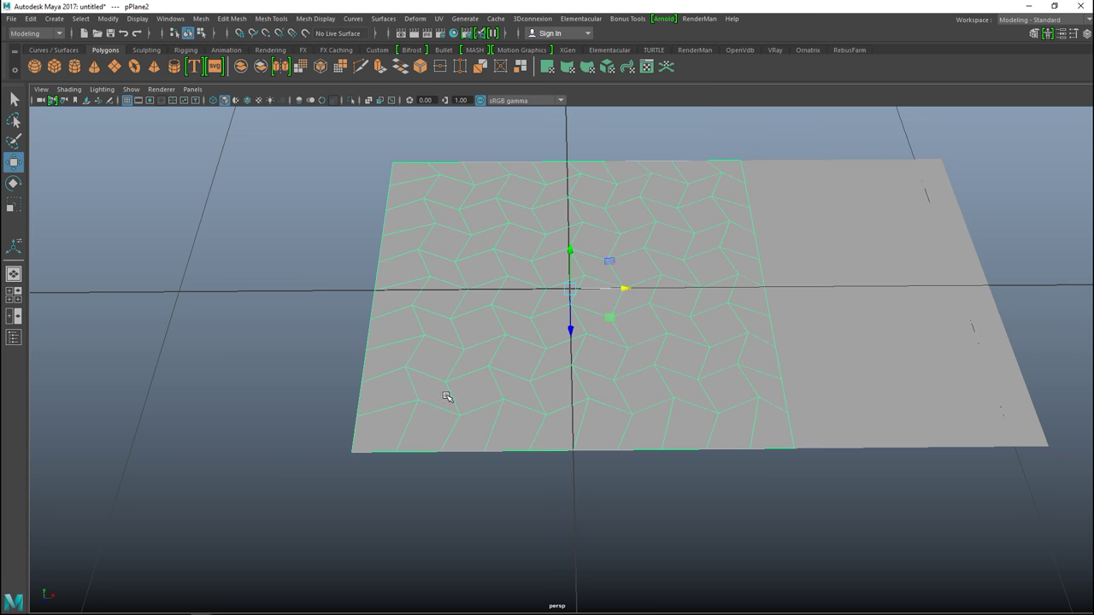
key(Delete)
- Grid-snap the remaining bevelled plane back onto the origin
click(727, 307)
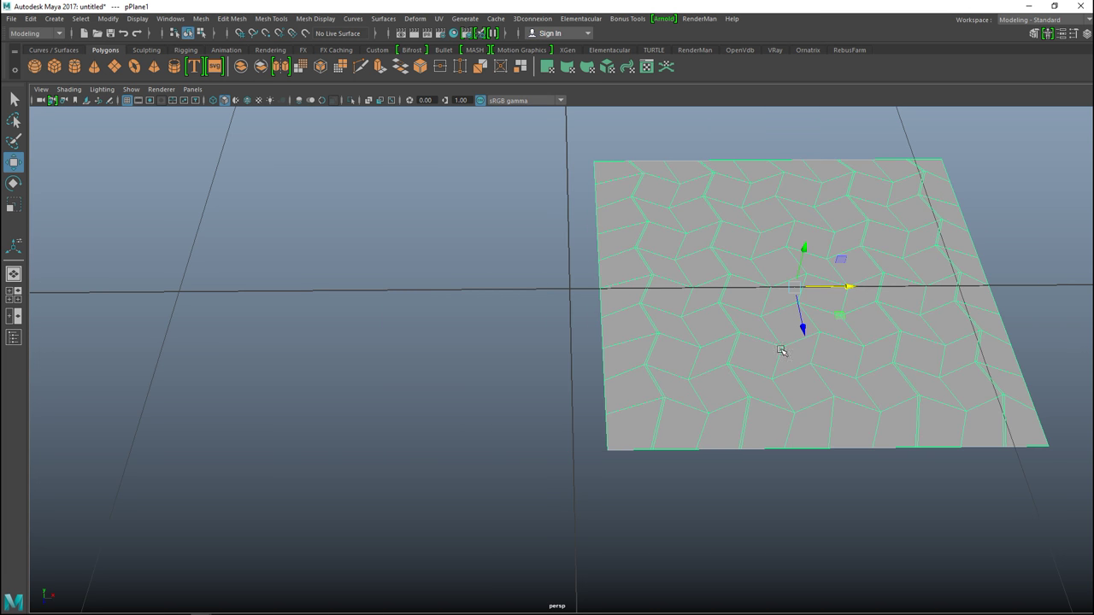
key(x)
drag(851, 287, 639, 282)
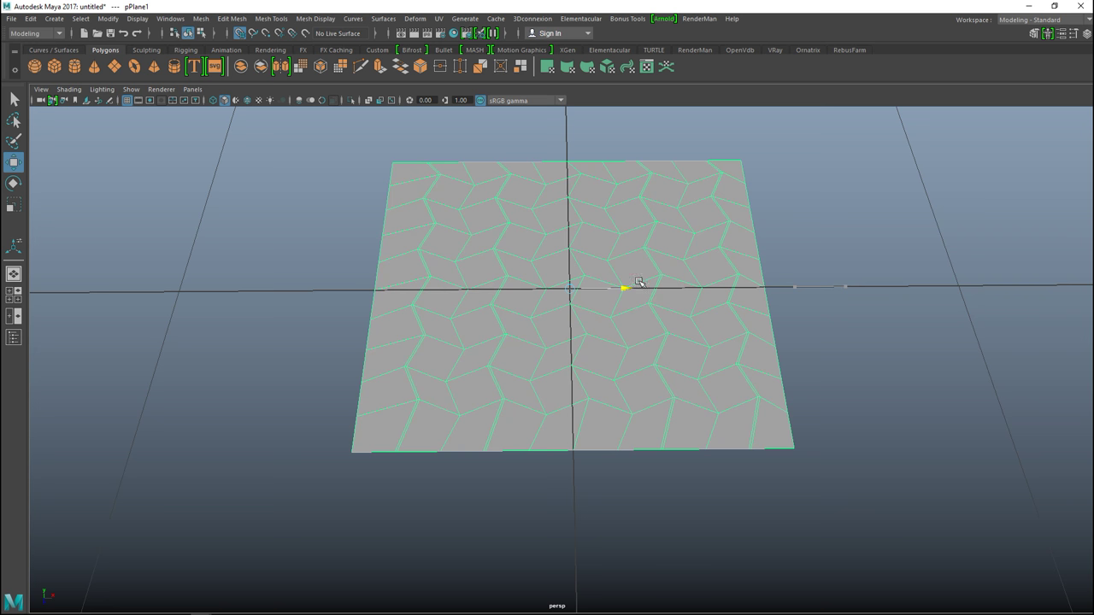
scroll(675, 393, up, 3)
scroll(659, 424, down, 3)
scroll(664, 425, up, 3)
alt+drag(664, 424, 760, 422)
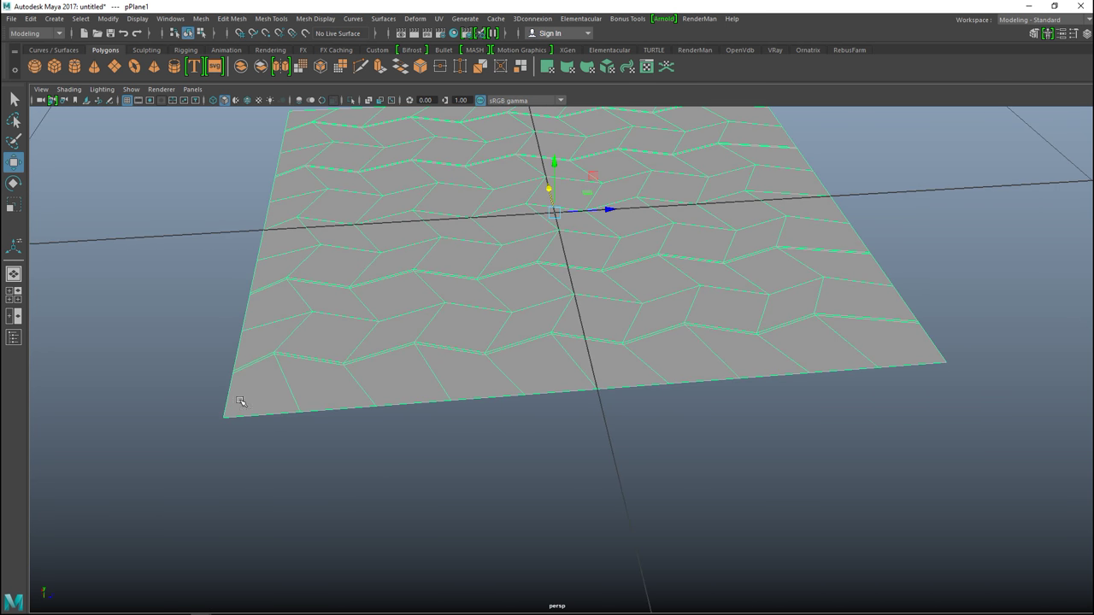
right_drag(281, 293, 276, 230)
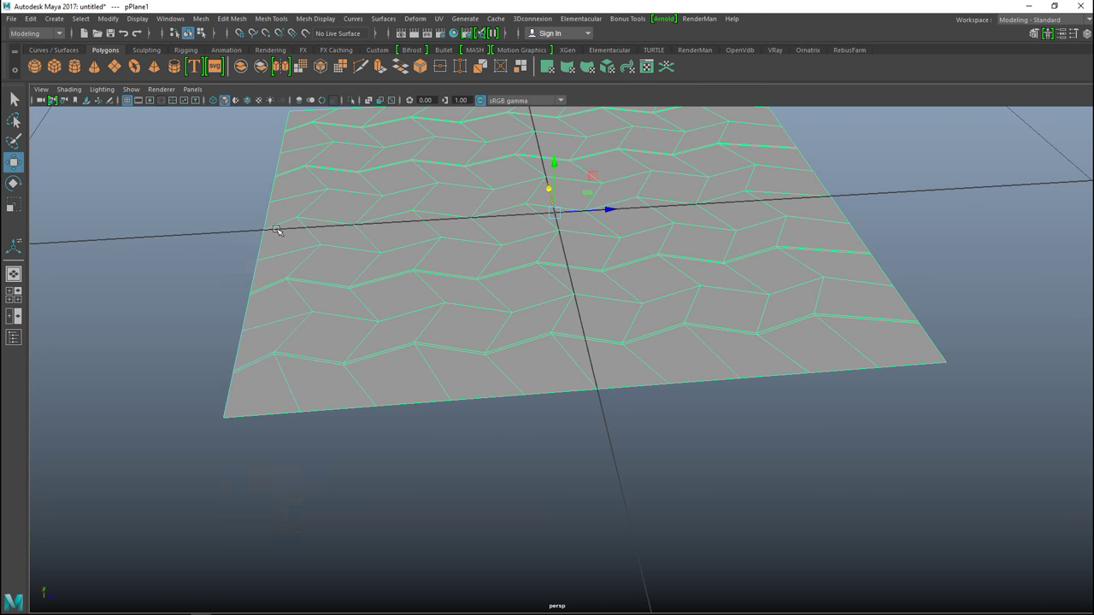
- Select the eight long edge loops running across the tile plane
double_click(290, 389)
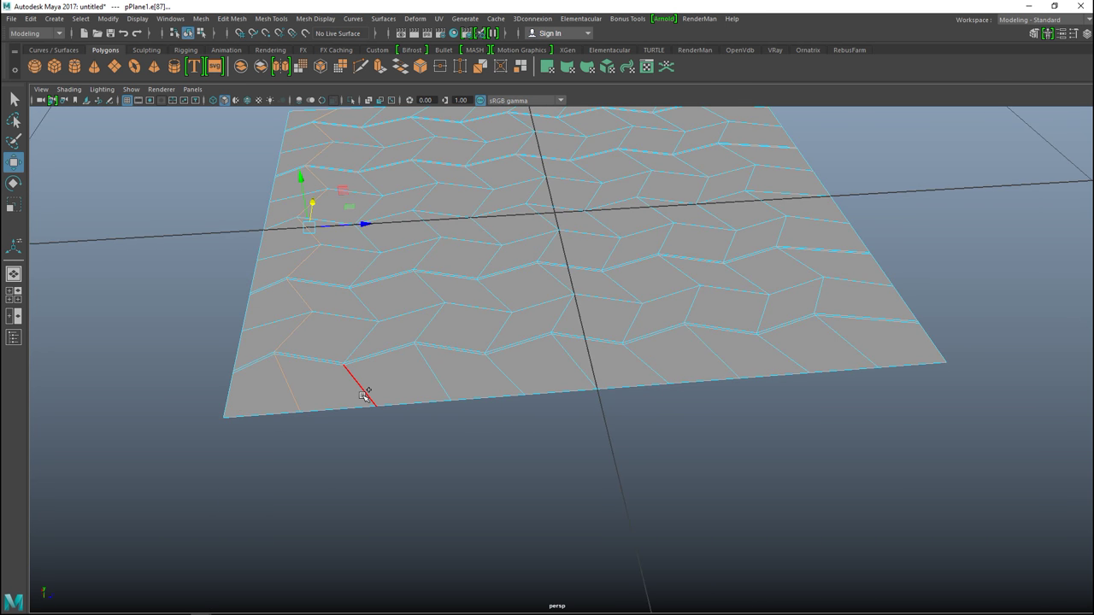
shift+double_click(446, 389)
shift+double_click(516, 385)
shift+double_click(589, 365)
shift+double_click(653, 364)
shift+double_click(725, 370)
shift+double_click(791, 362)
shift+double_click(858, 350)
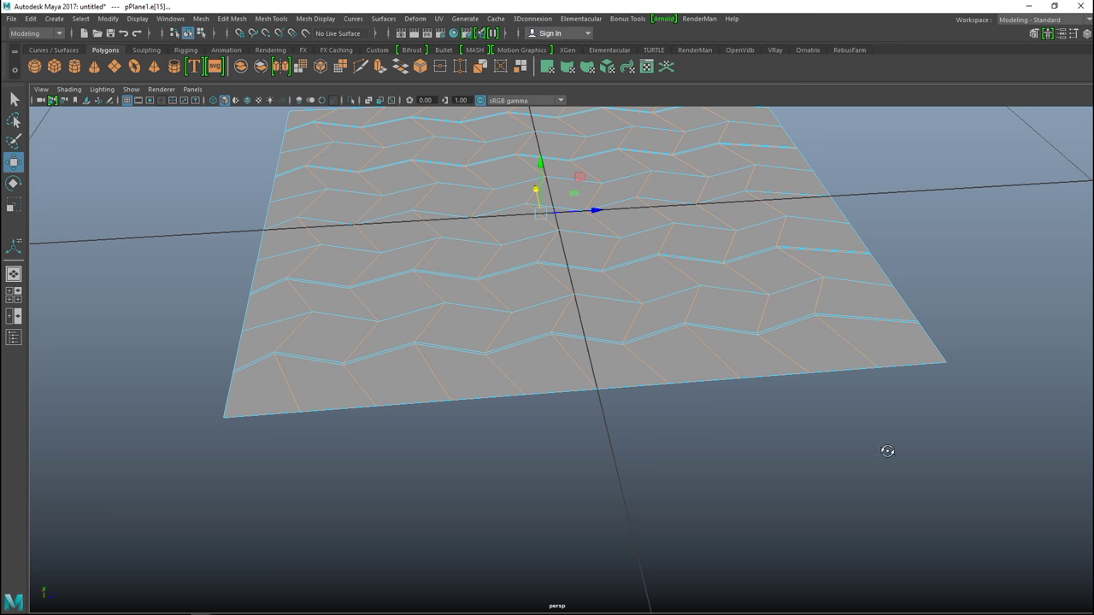
alt+drag(907, 451, 772, 454)
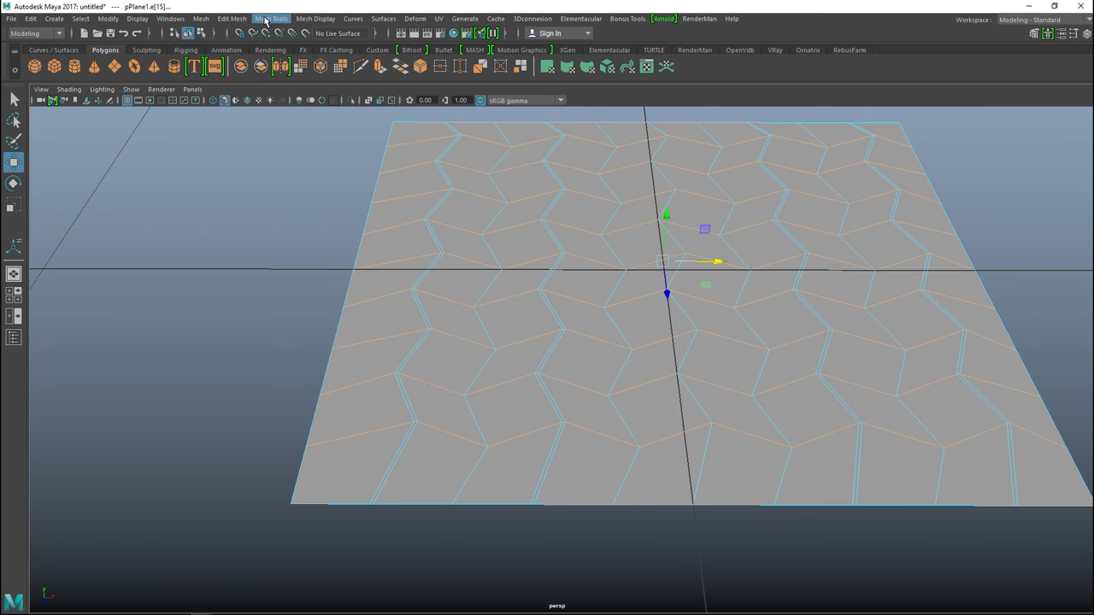
- Bevel the selected loops with Edit Mesh > Bevel at fraction 0.02
click(231, 19)
mouse_move(289, 19)
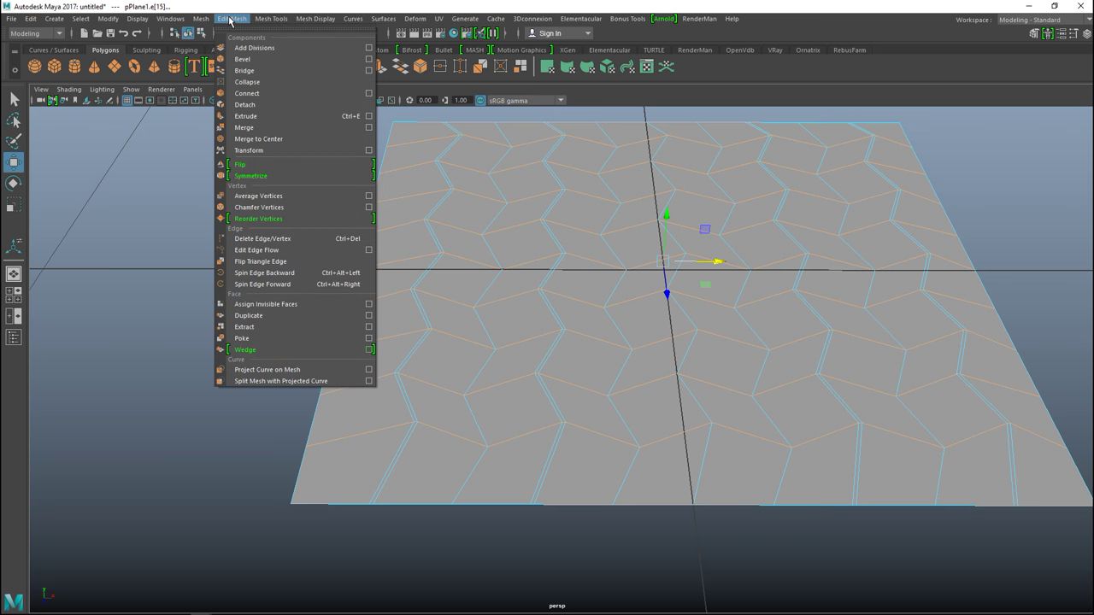
click(256, 59)
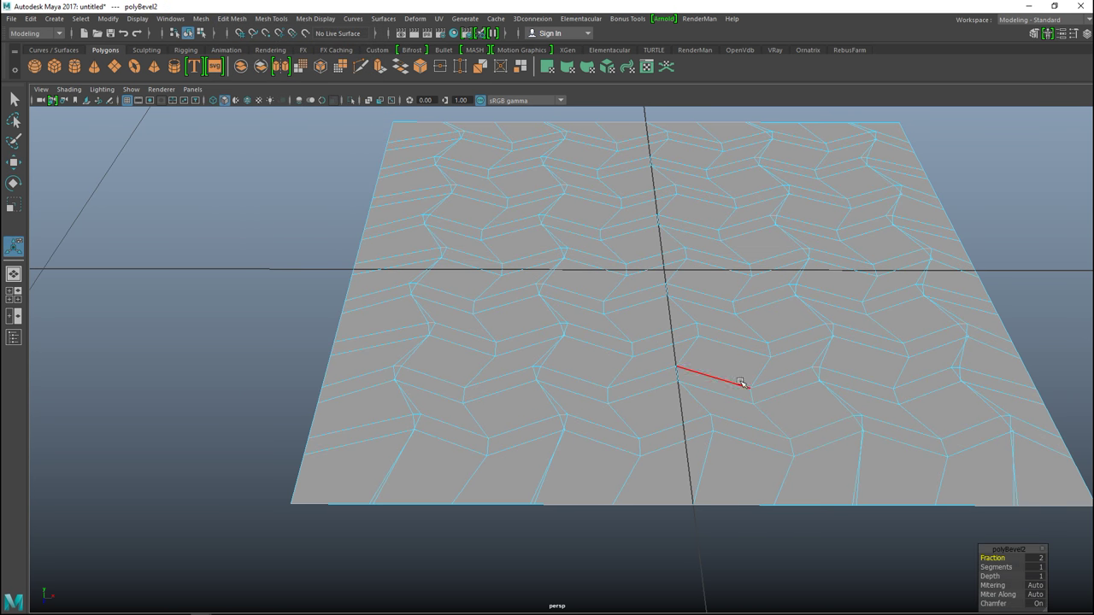
click(1035, 558)
key(Return)
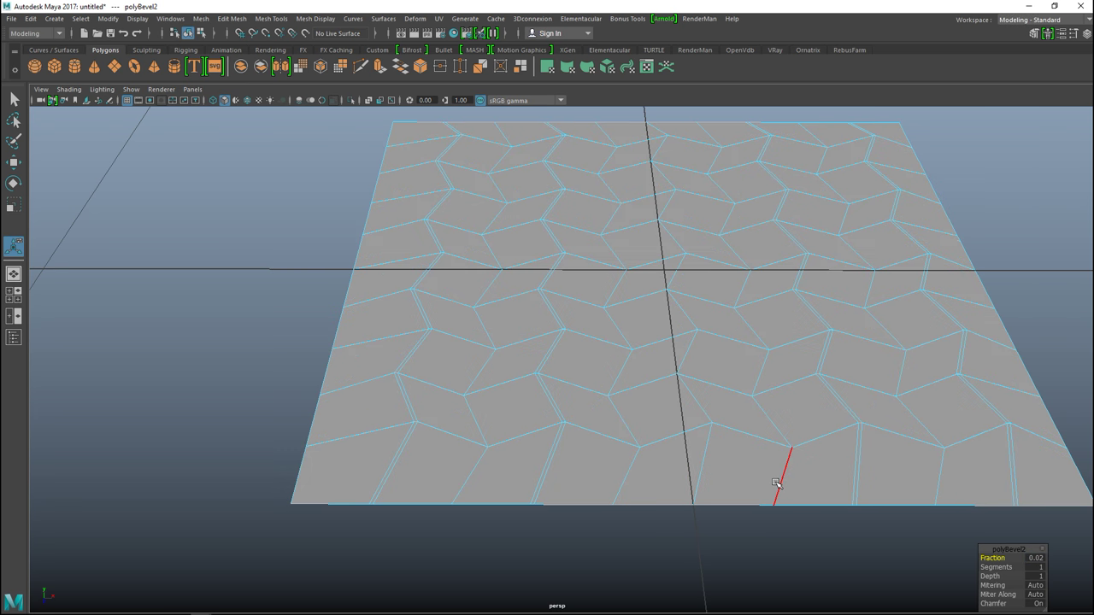
scroll(359, 379, up, 5)
alt+drag(361, 396, 599, 462)
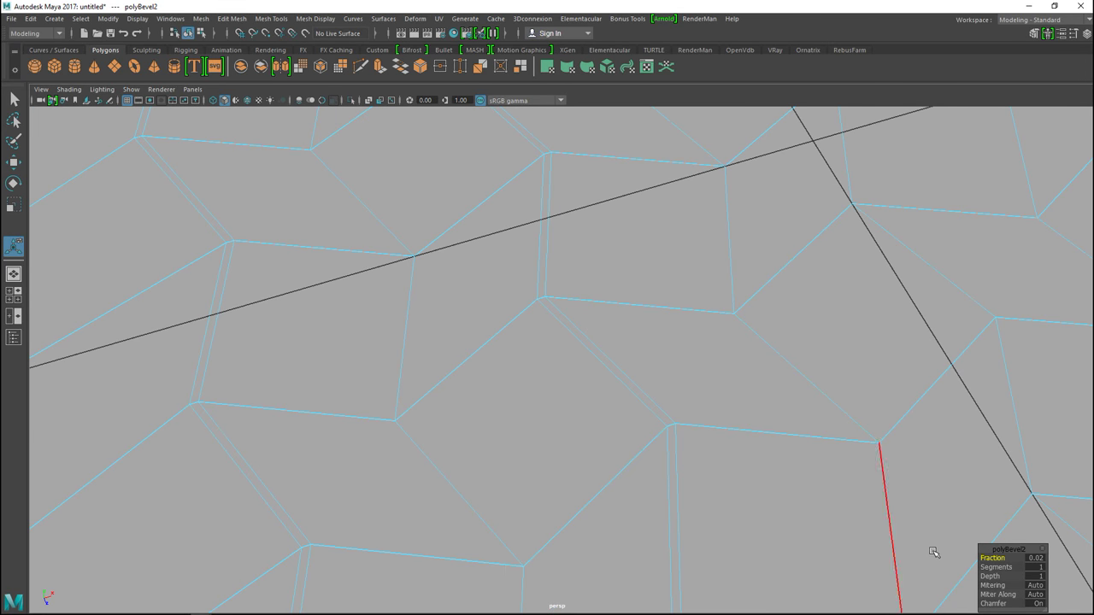
- Adjust the polyBevel2 fraction through 0.04 and 0.2, settling on 0.1, then return to object mode
click(1034, 558)
text(0.04)
key(Return)
click(1032, 558)
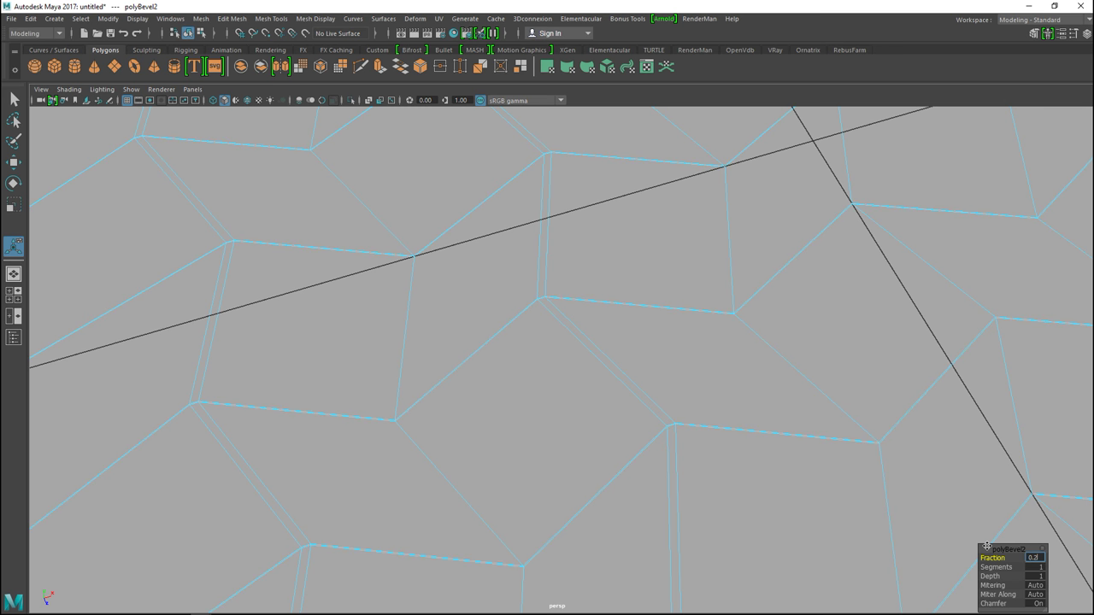
text(0.2)
key(Return)
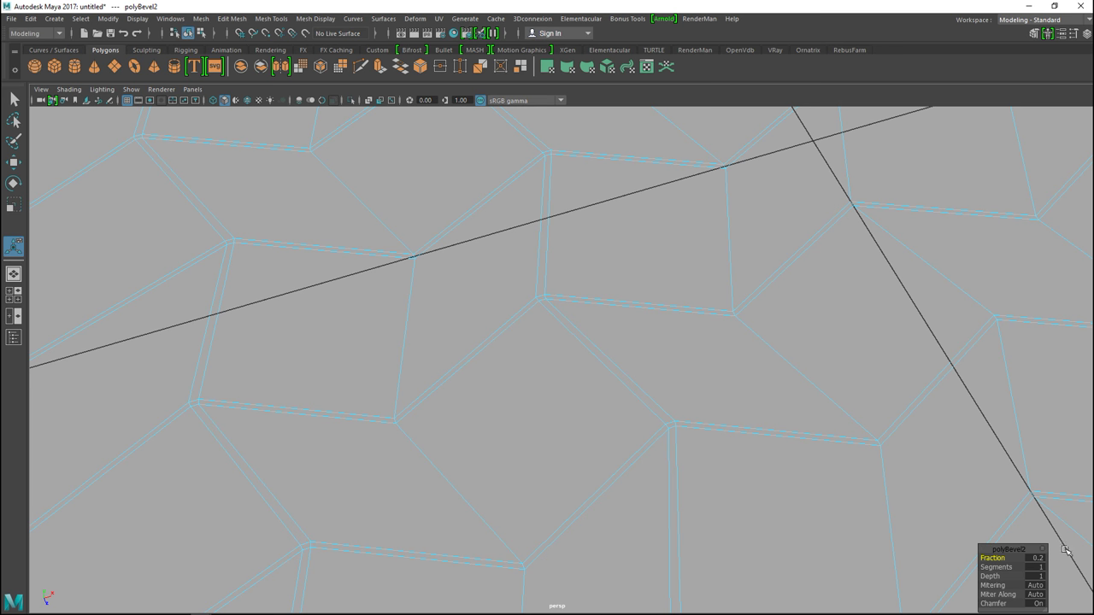
click(1034, 558)
text(0.1)
key(Return)
scroll(598, 299, down, 5)
scroll(513, 379, down, 3)
alt+drag(513, 378, 569, 397)
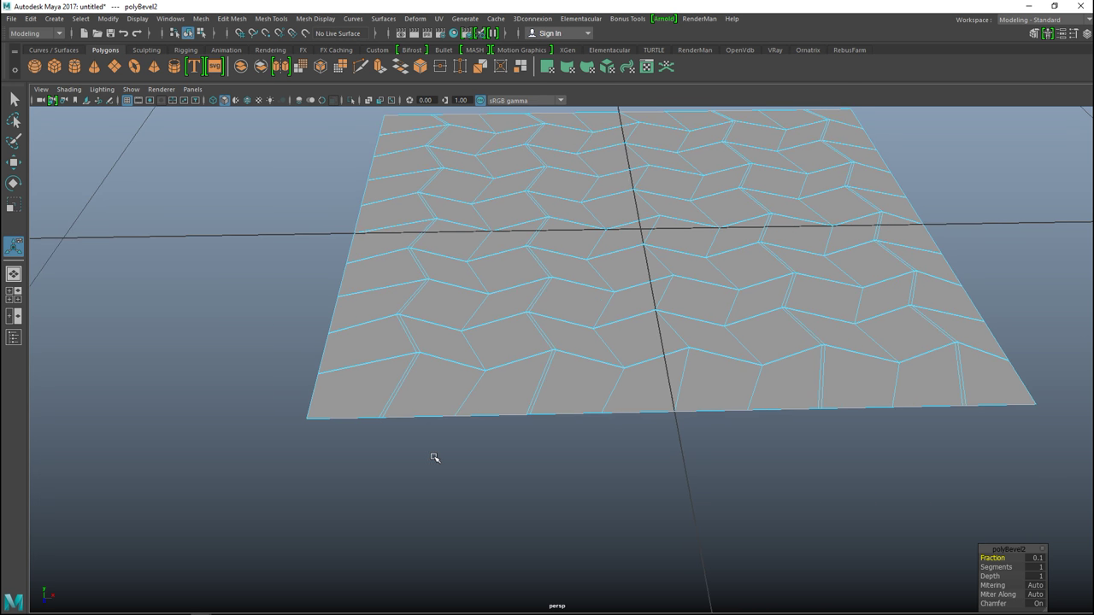
right_drag(465, 265, 519, 246)
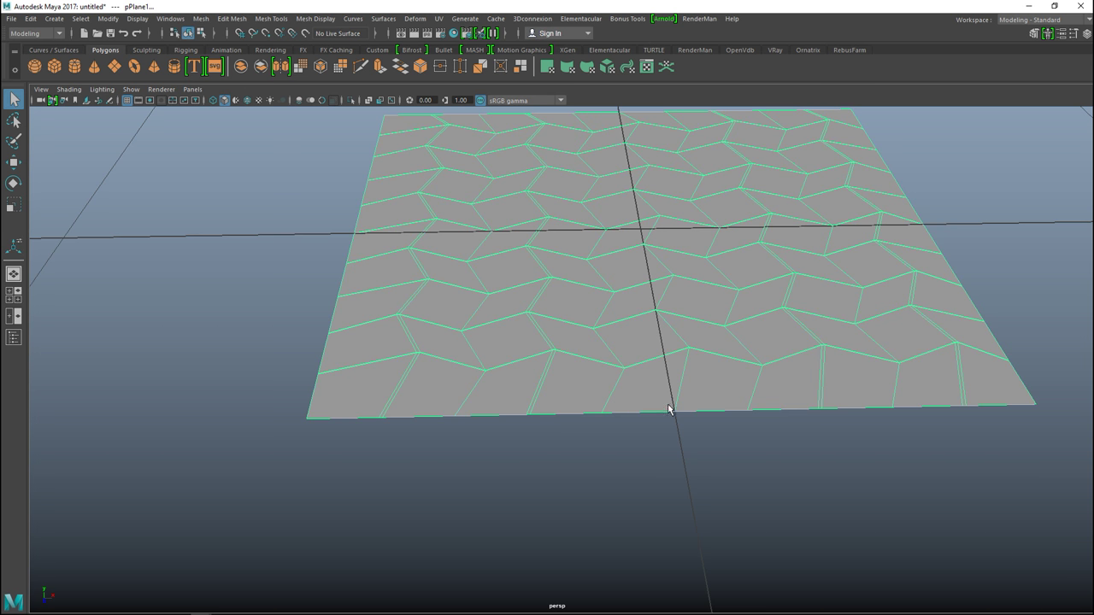
- Duplicate the bevelled plane and move the copy below the original in top view
key(ctrl+d)
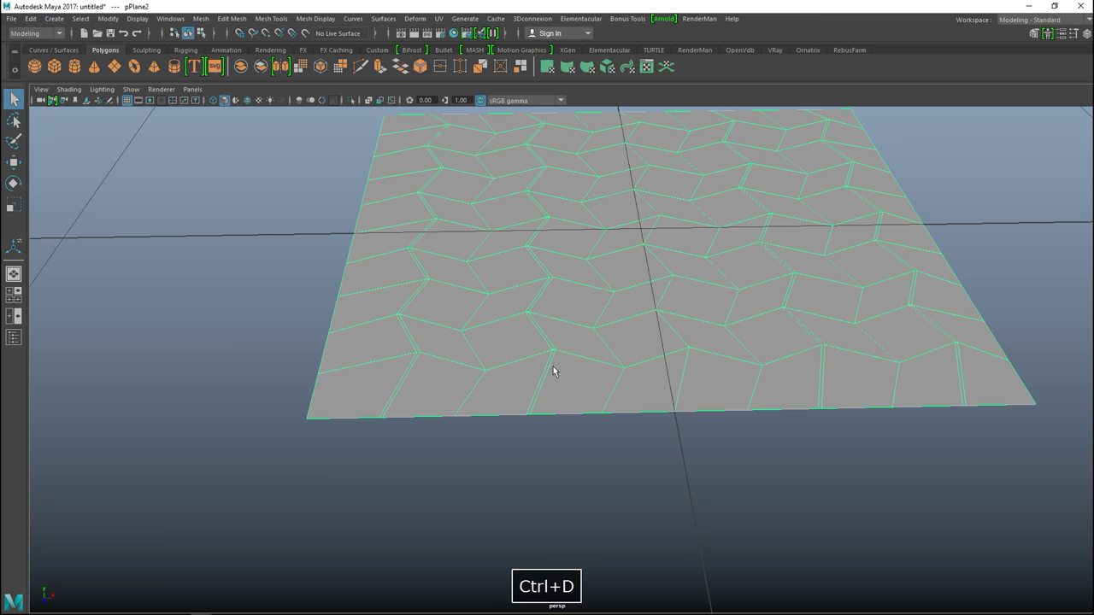
key(w)
drag(641, 259, 710, 602)
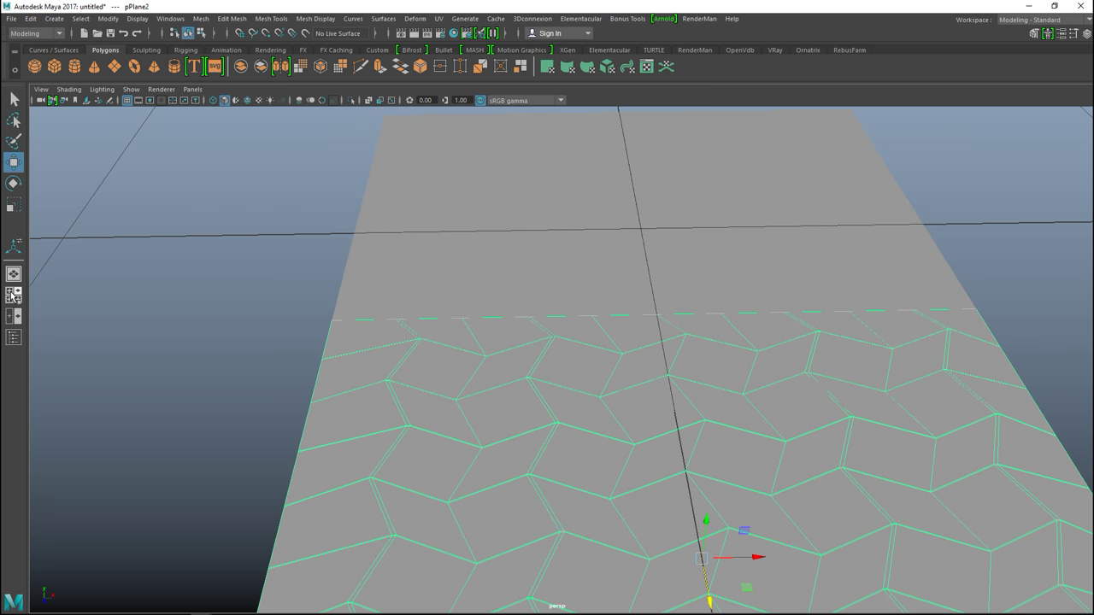
click(14, 296)
key(space)
alt+right_drag(418, 288, 736, 291)
alt+middle_drag(736, 290, 755, 254)
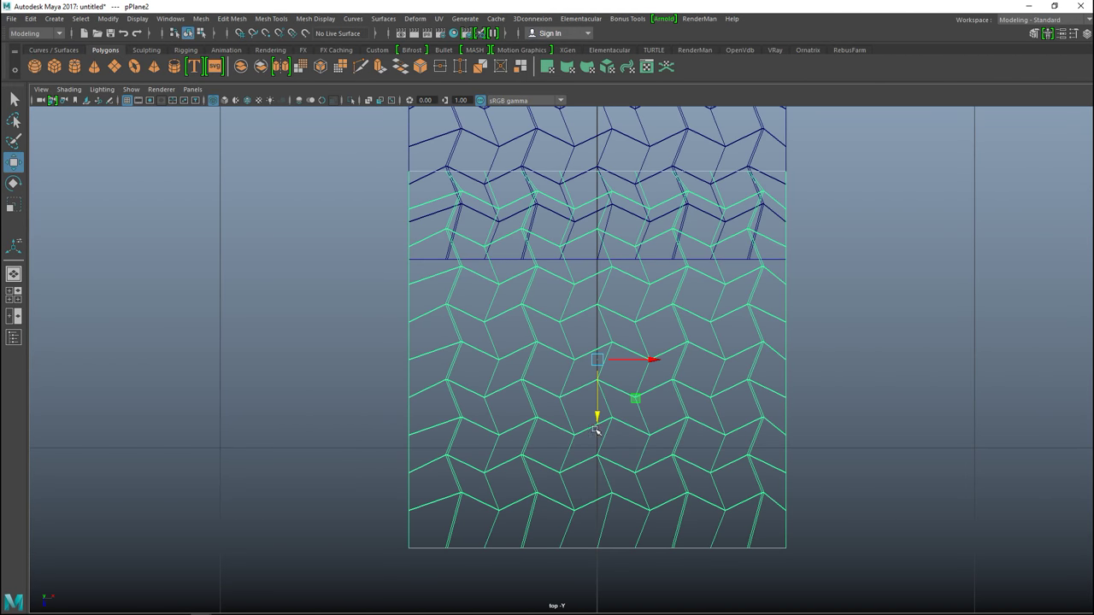
drag(598, 417, 631, 506)
scroll(516, 375, up, 4)
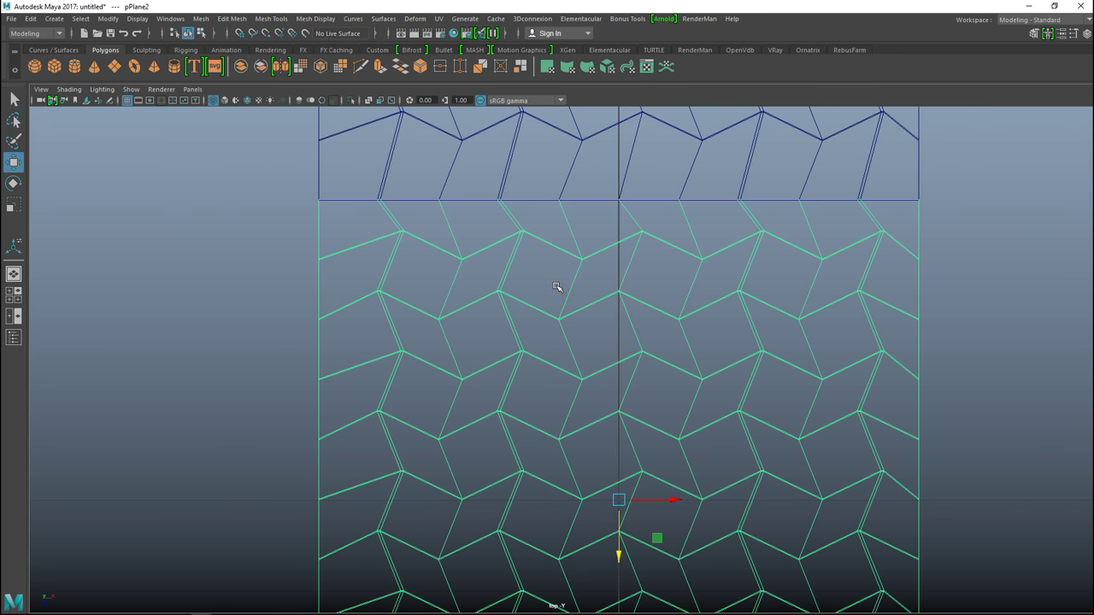
scroll(576, 419, down, 8)
scroll(578, 444, up, 4)
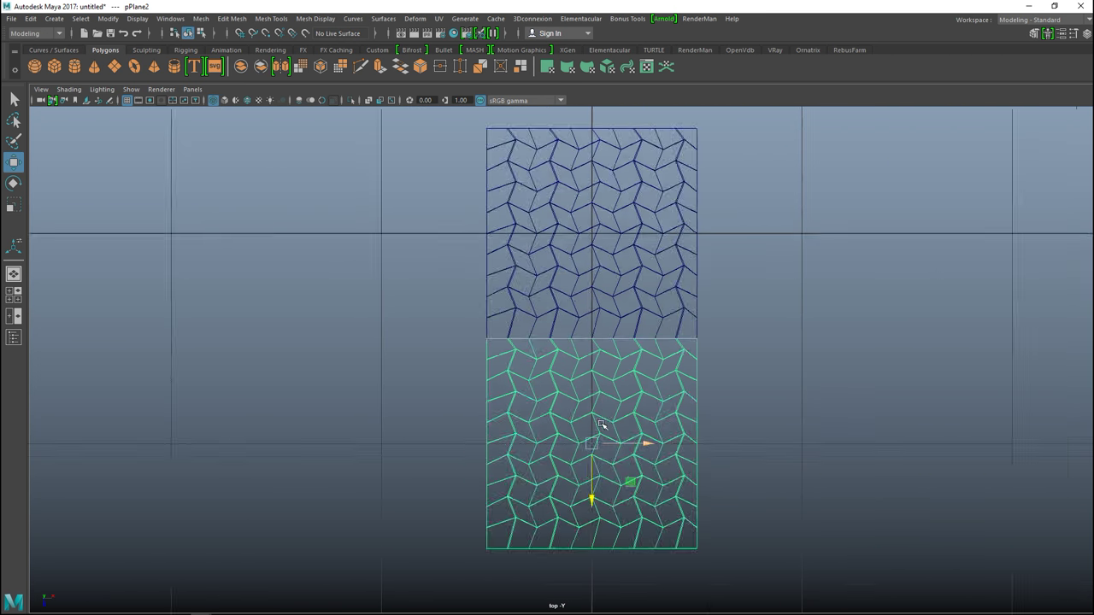
scroll(602, 425, up, 1)
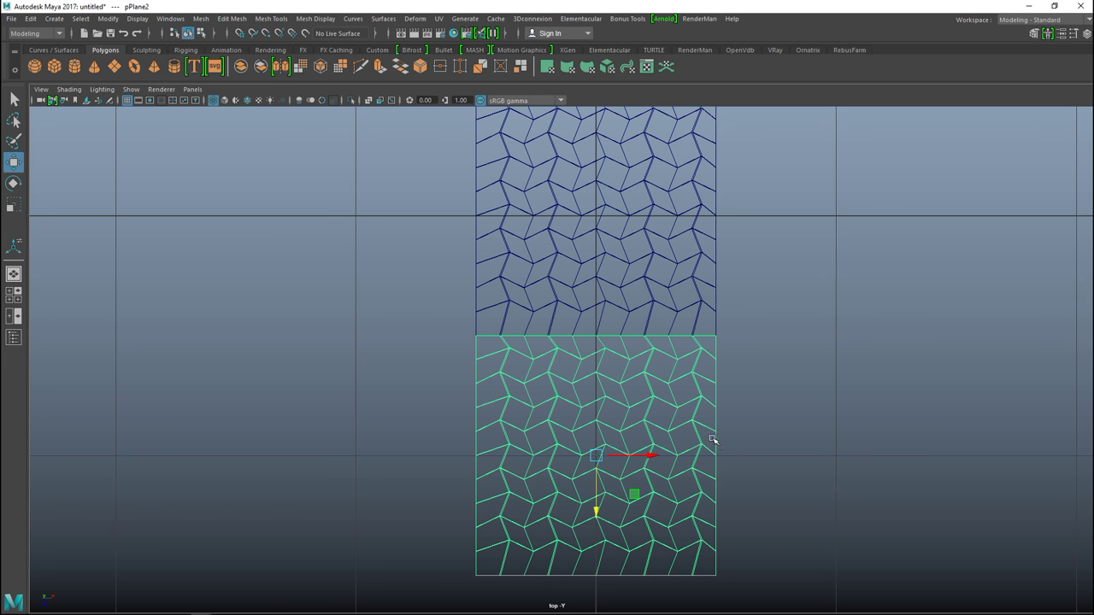
- Move the copy's pivot onto a top-edge vertex using vertex snapping
key(Insert)
drag(596, 512, 596, 447)
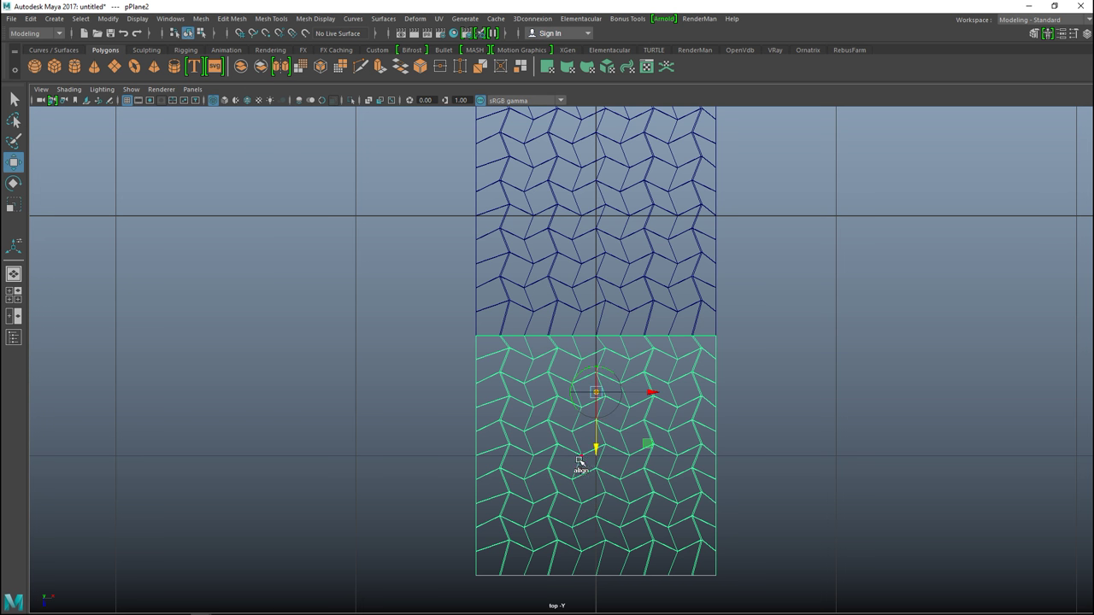
key(v)
drag(595, 447, 605, 348)
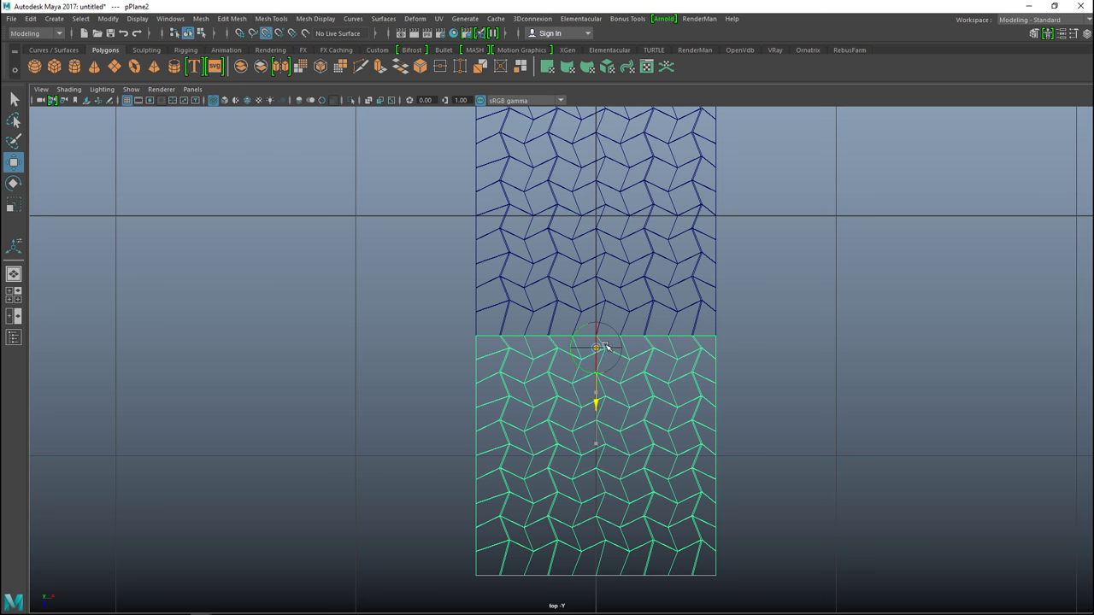
scroll(641, 381, up, 6)
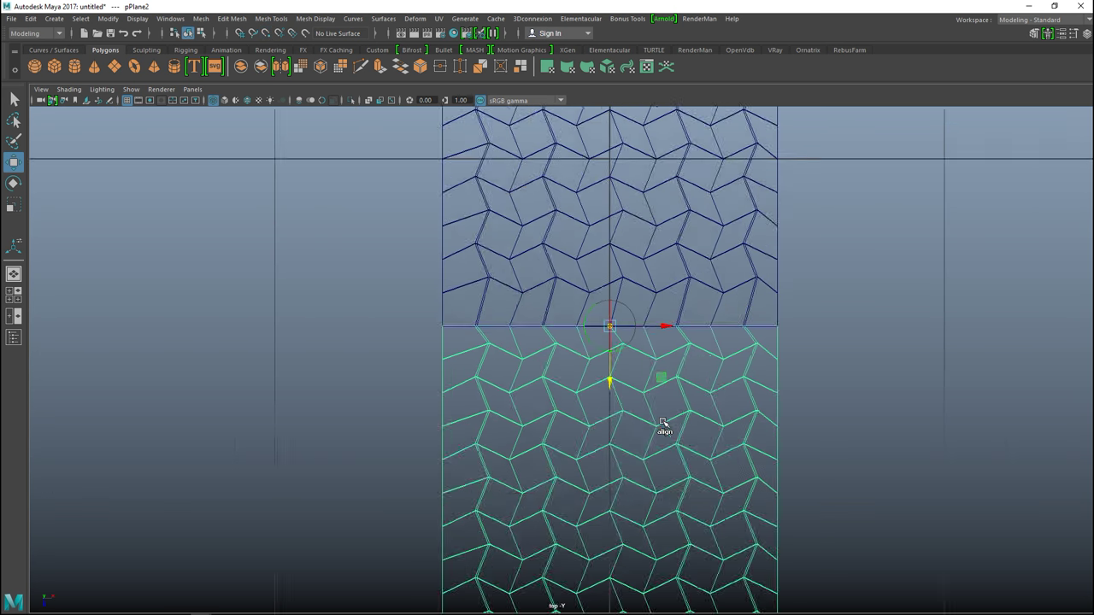
scroll(678, 398, up, 3)
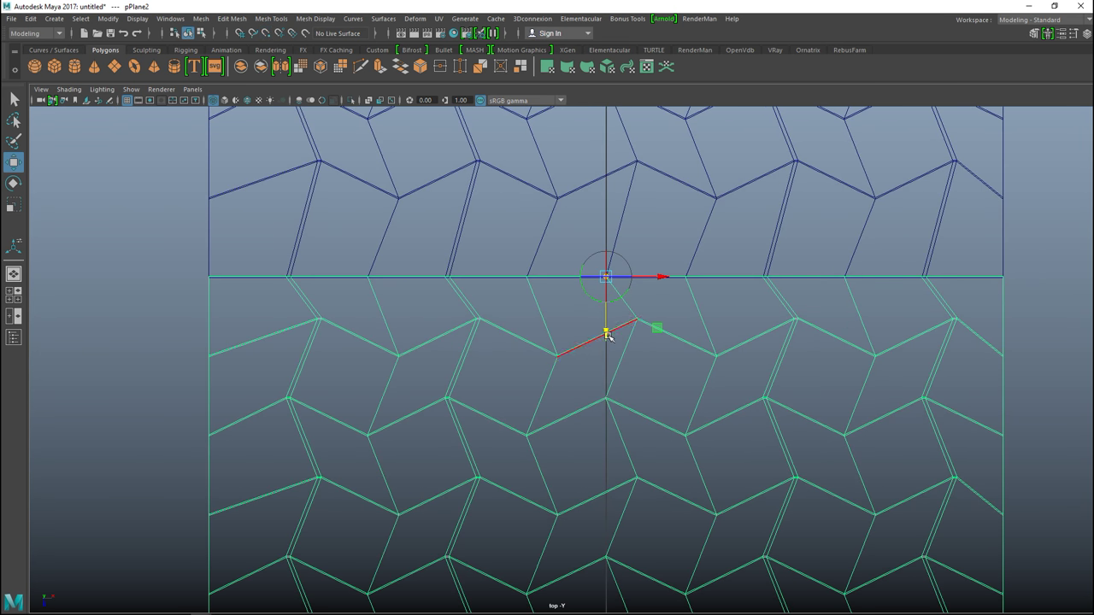
key(Insert)
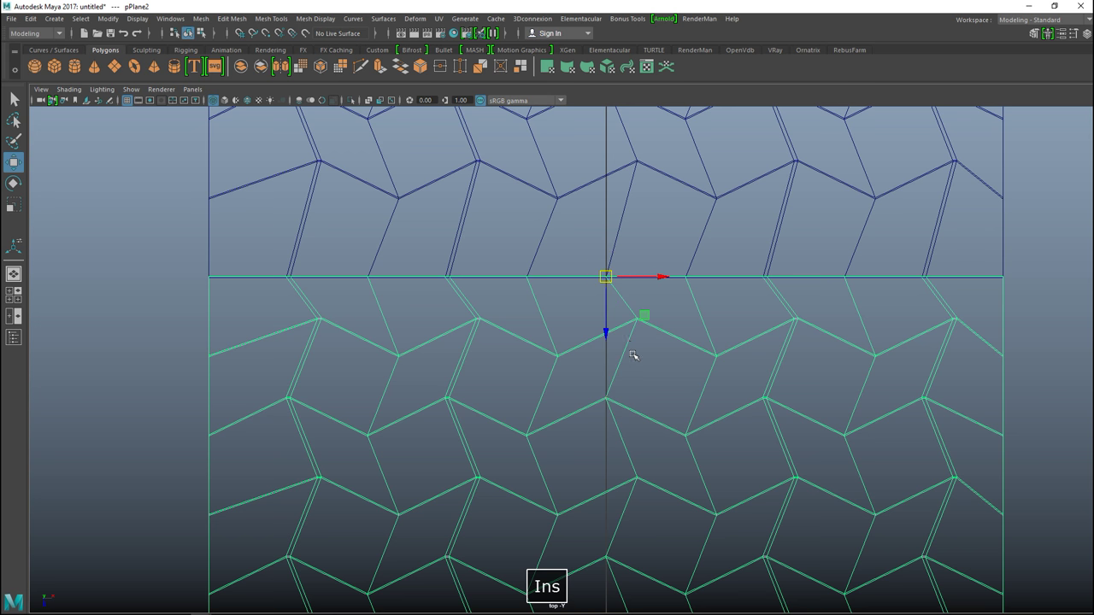
- Vertex-snap the copy's top edge to the original's bottom edge and select both planes
drag(604, 331, 606, 301)
key(v)
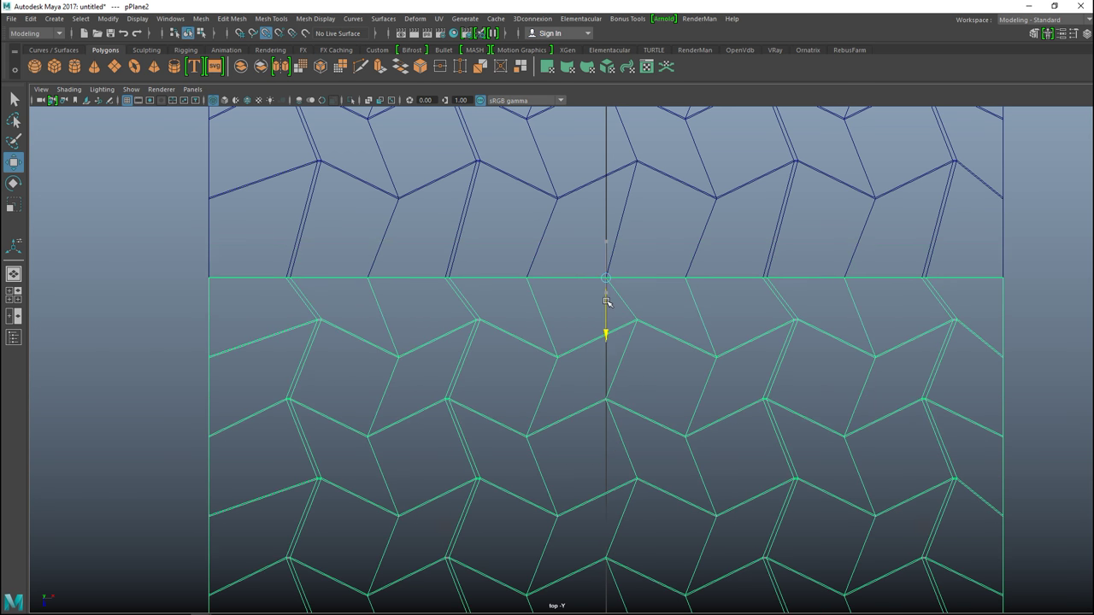
scroll(628, 295, down, 10)
scroll(640, 312, up, 2)
scroll(650, 317, up, 2)
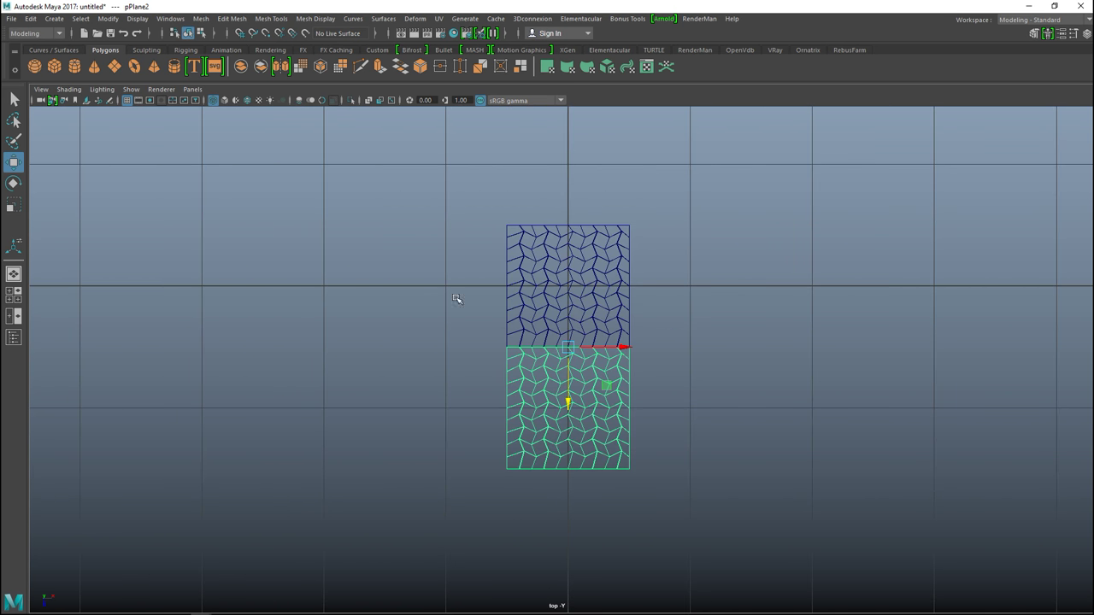
drag(393, 293, 723, 386)
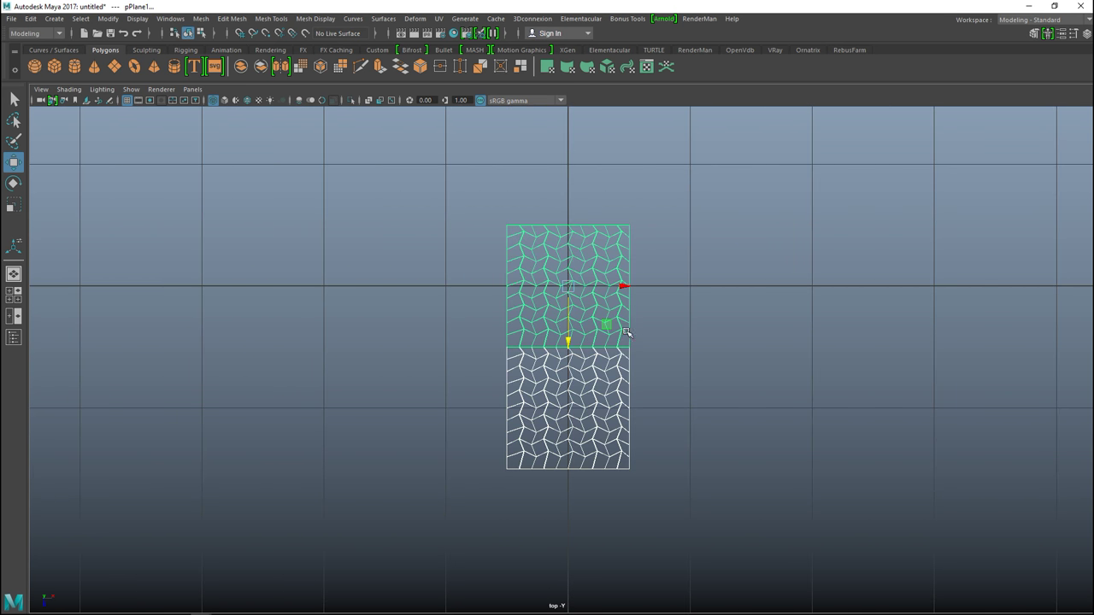
- Try duplicating the tile pair and snapping it below, then undo and delete that copy
key(ctrl+d)
key(v)
drag(569, 342, 569, 453)
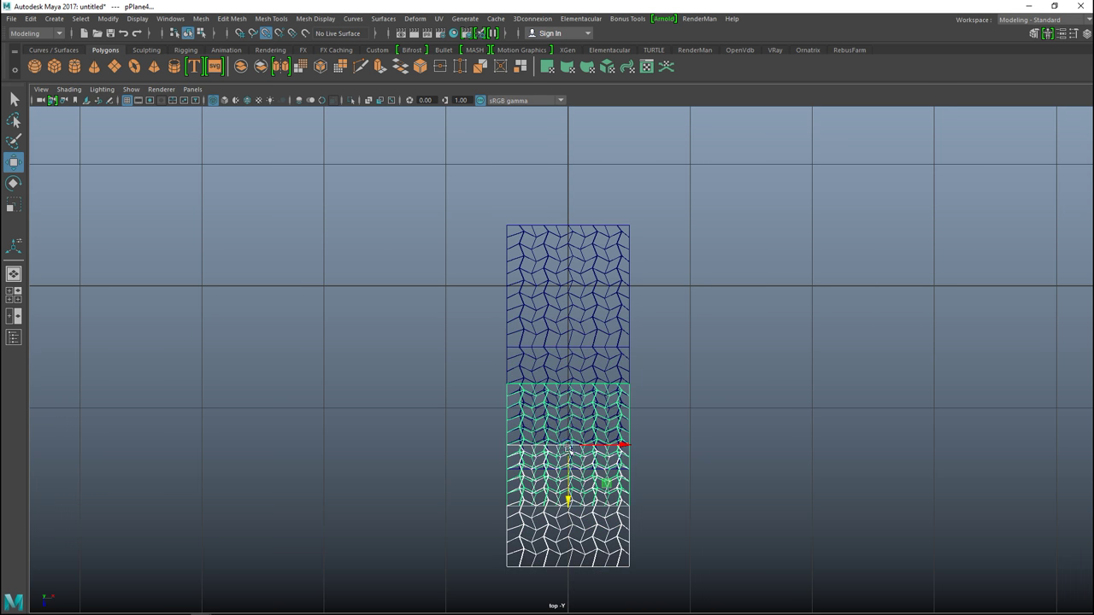
key(ctrl+z)
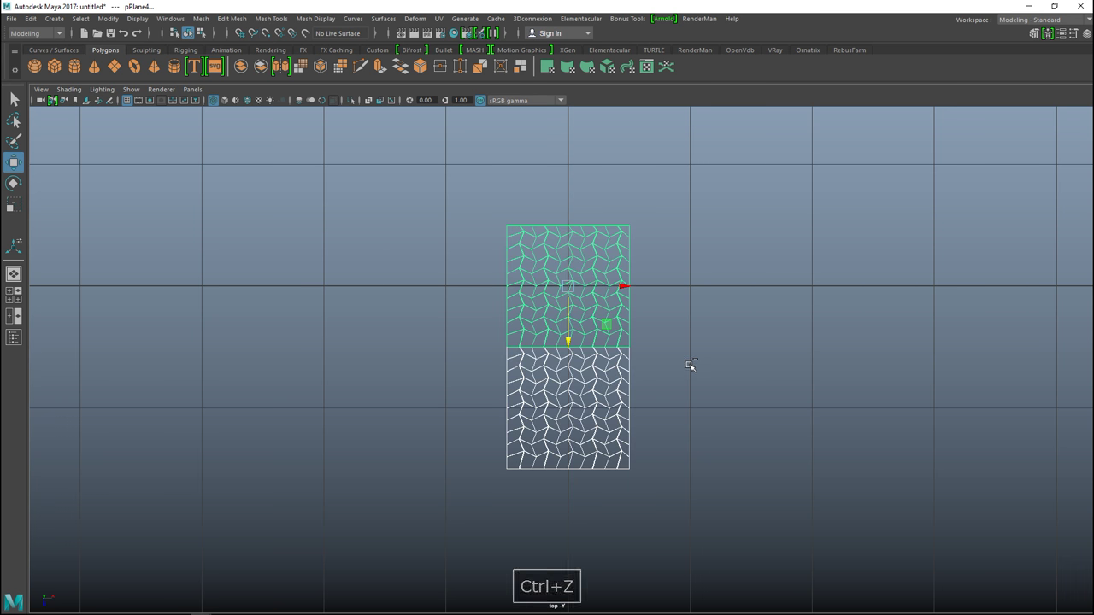
drag(625, 292, 763, 305)
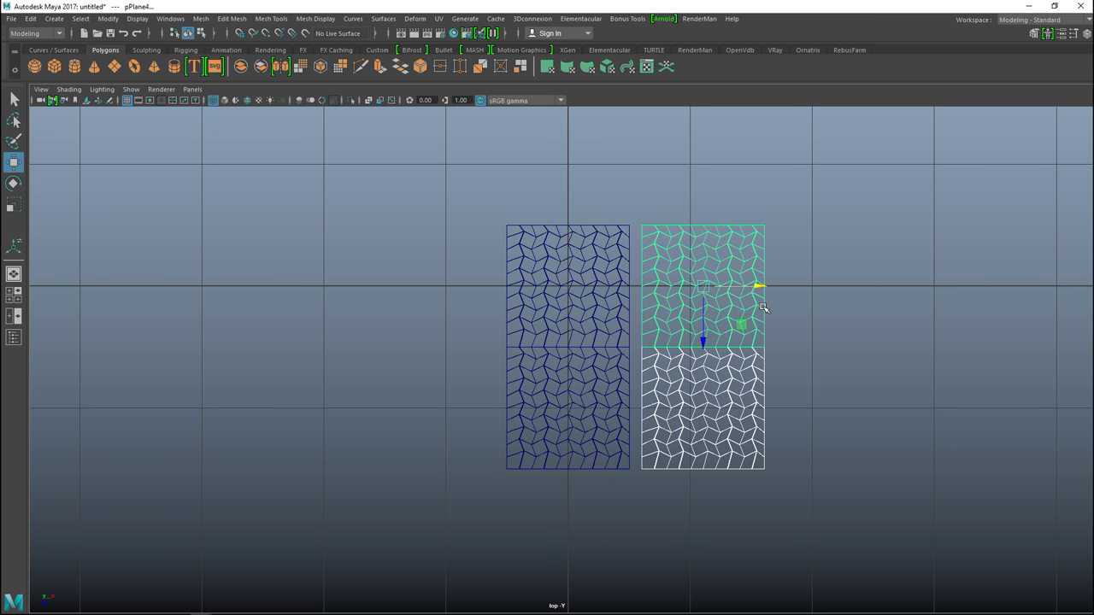
key(Delete)
- Duplicate the lower tile plane, snap it below the original, and repeat with Shift+D to extend the strip
click(608, 276)
click(611, 390)
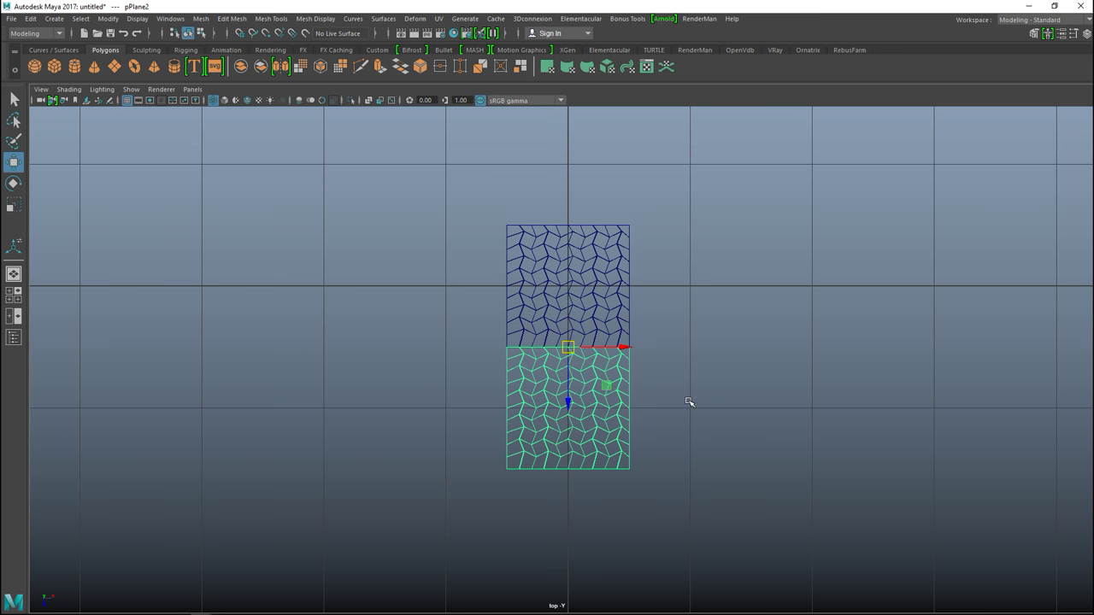
alt+middle_drag(748, 418, 754, 288)
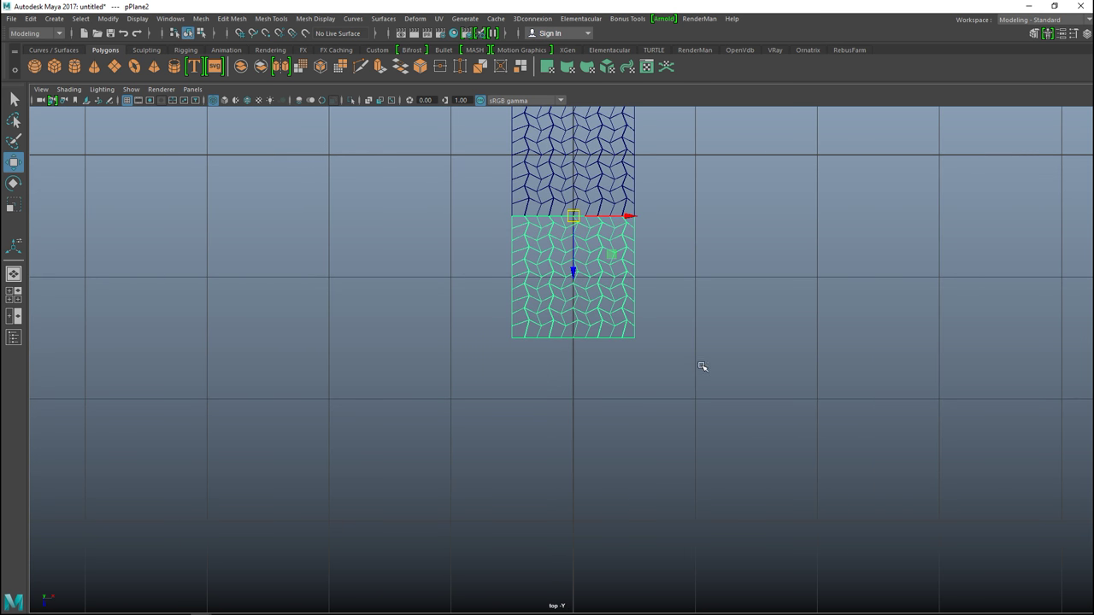
key(ctrl+d)
key(v)
drag(577, 272, 578, 339)
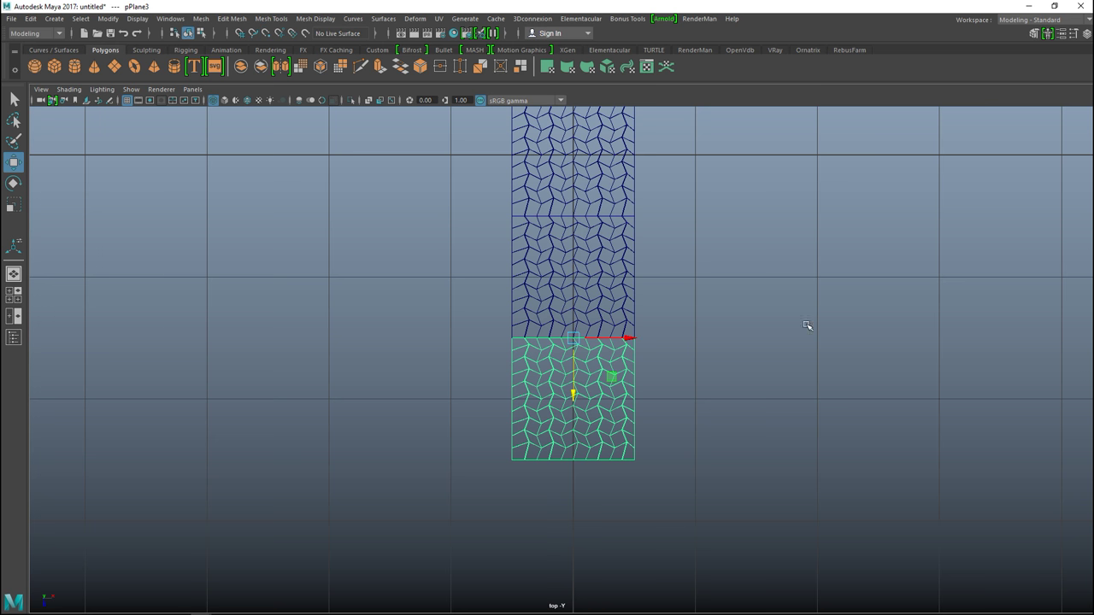
key(shift+d)
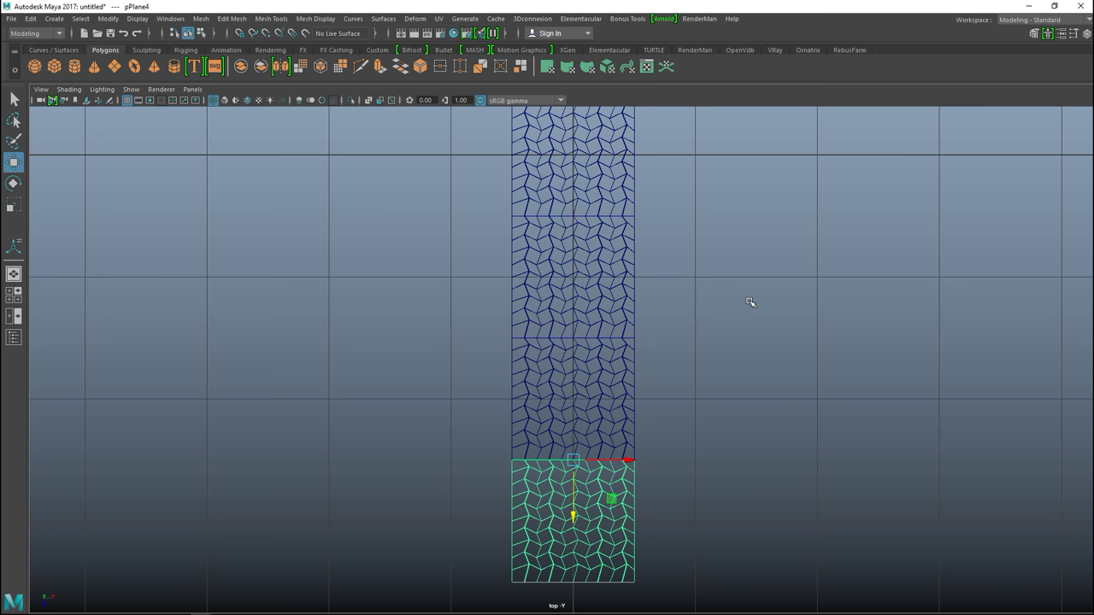
scroll(750, 302, down, 5)
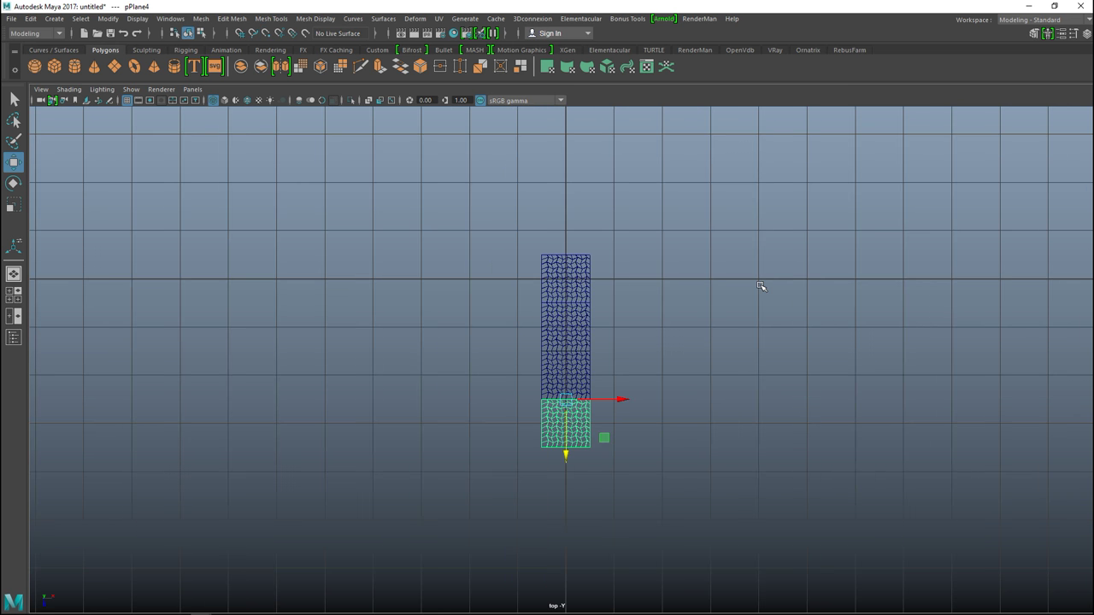
key(shift+d)
key(shift+d)
key(shift+d)
key(shift+d)
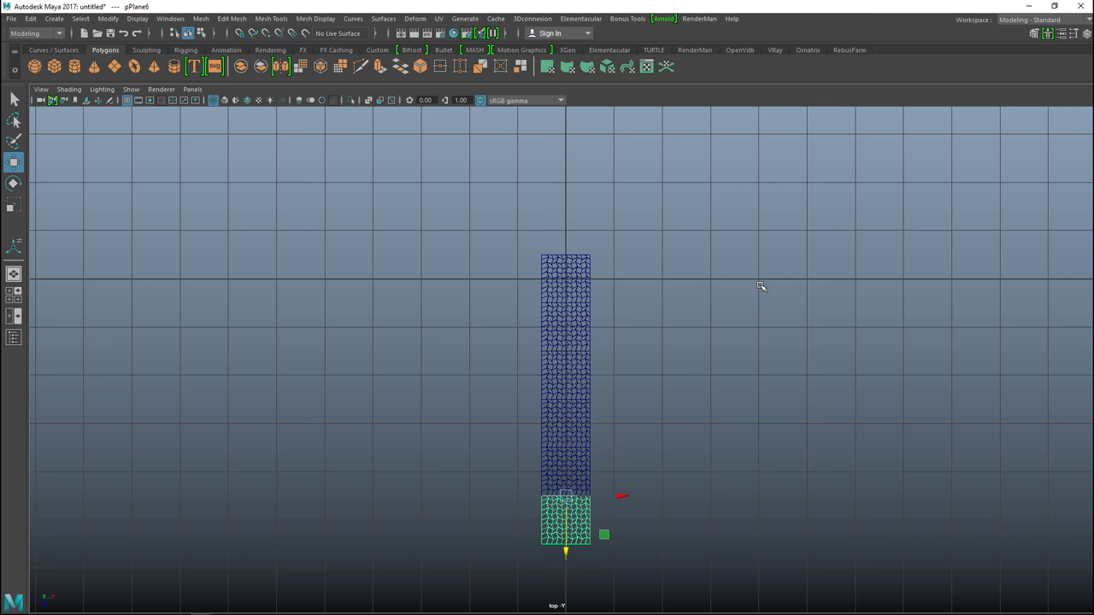
key(shift+d)
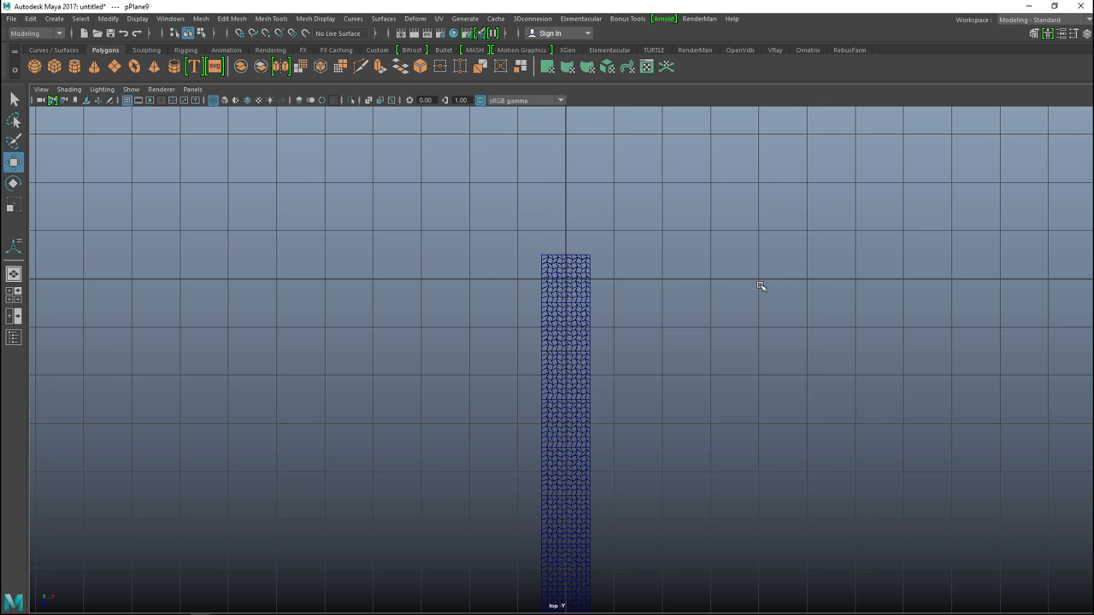
scroll(761, 287, down, 3)
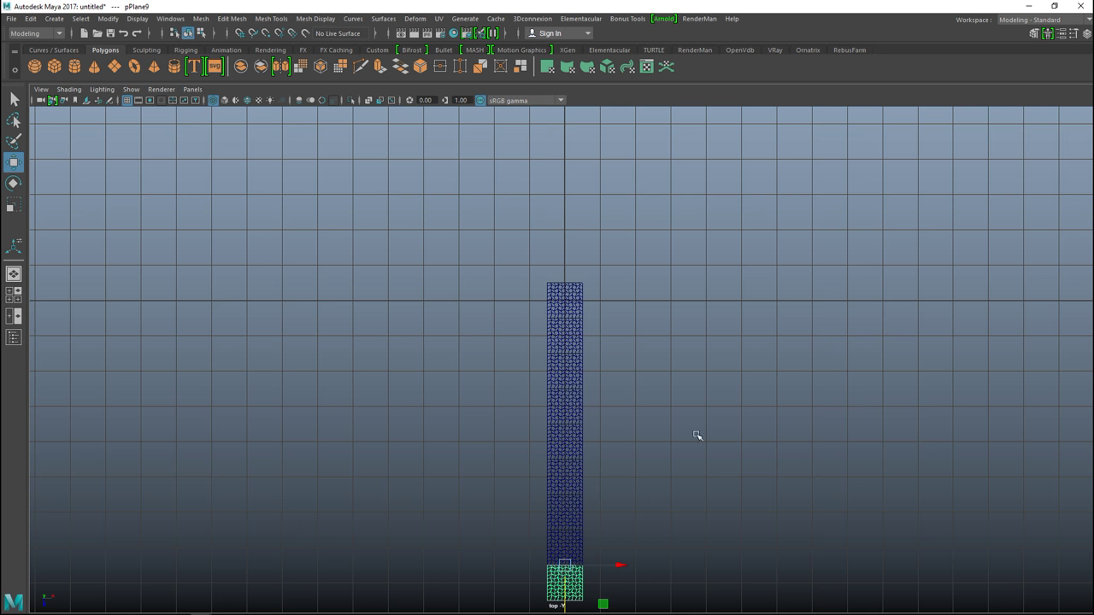
- Delete the extra plane at the bottom of the column
alt+middle_drag(731, 457, 721, 333)
click(705, 397)
drag(511, 468, 678, 508)
key(Delete)
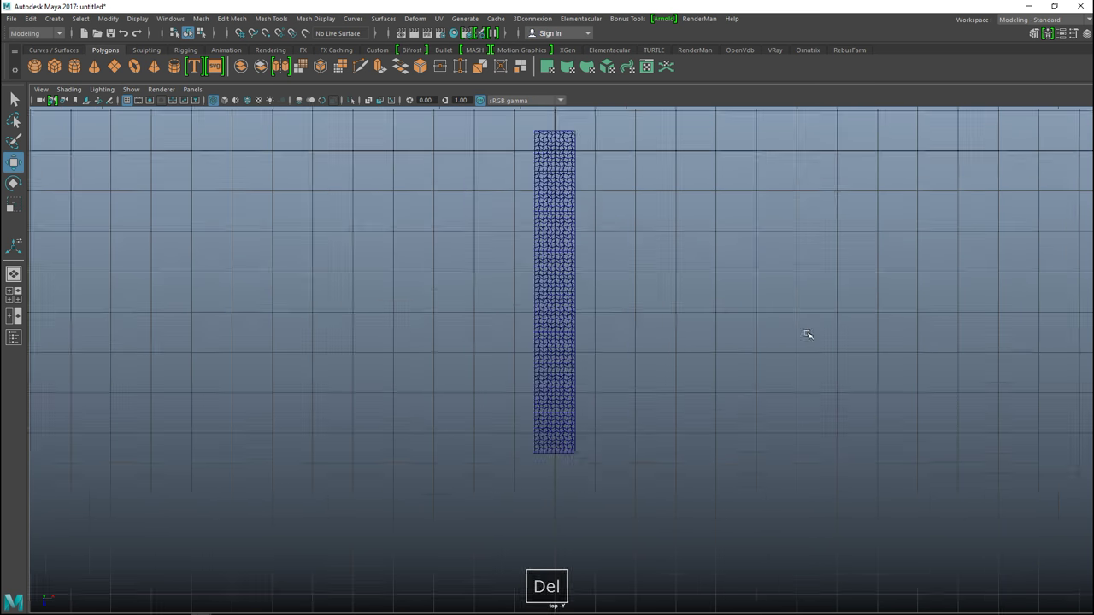
scroll(708, 214, up, 4)
alt+middle_drag(678, 313, 686, 385)
scroll(649, 290, up, 4)
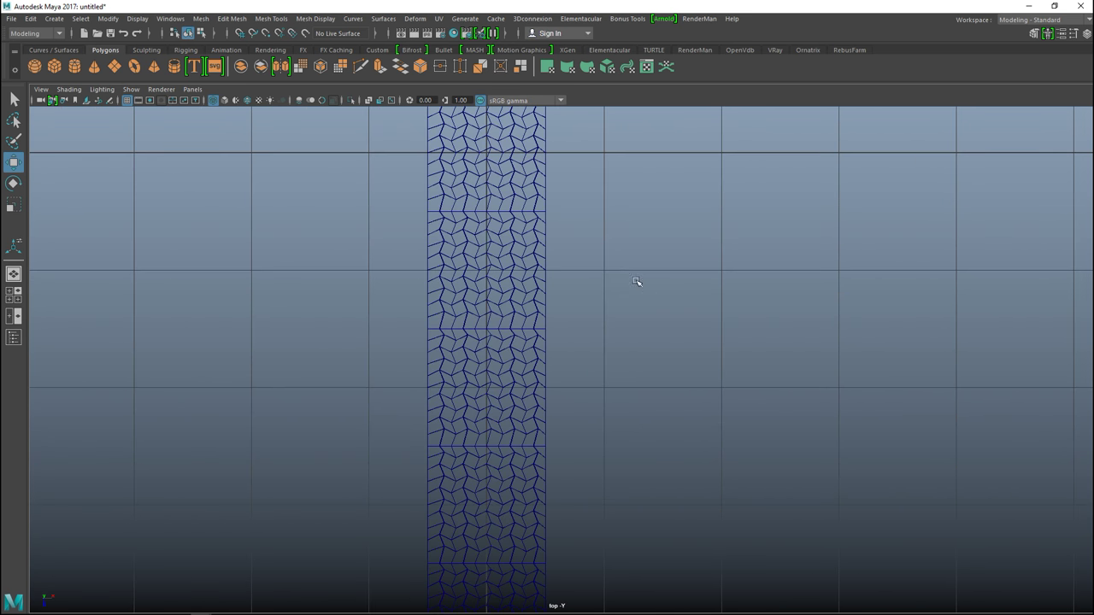
- Select planes in the column and try selecting a row of seam vertices
alt+middle_drag(728, 305, 804, 332)
click(602, 191)
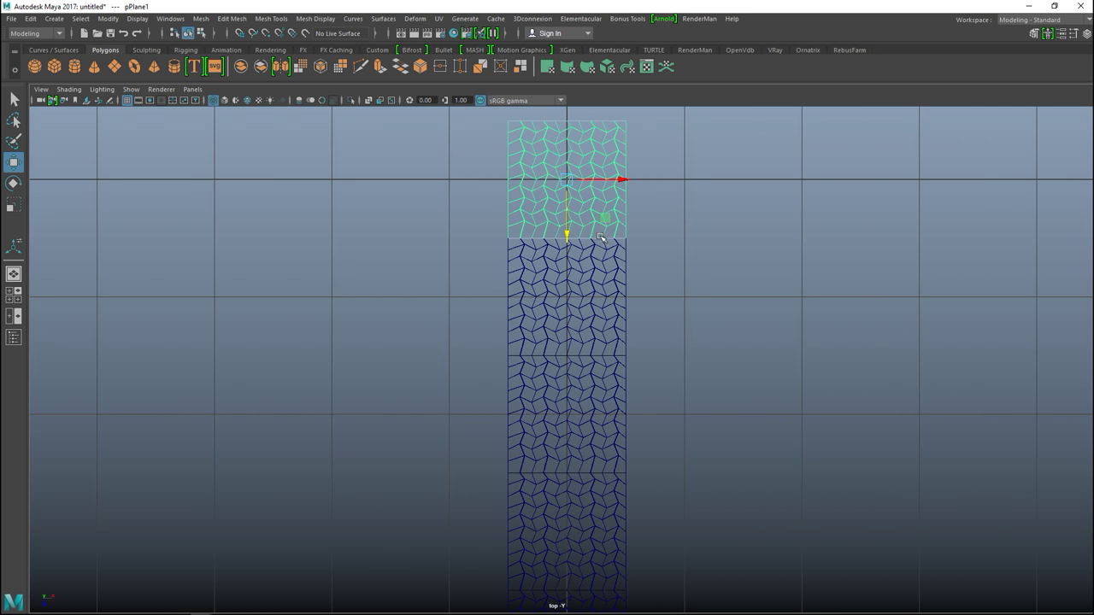
click(612, 285)
scroll(745, 301, up, 2)
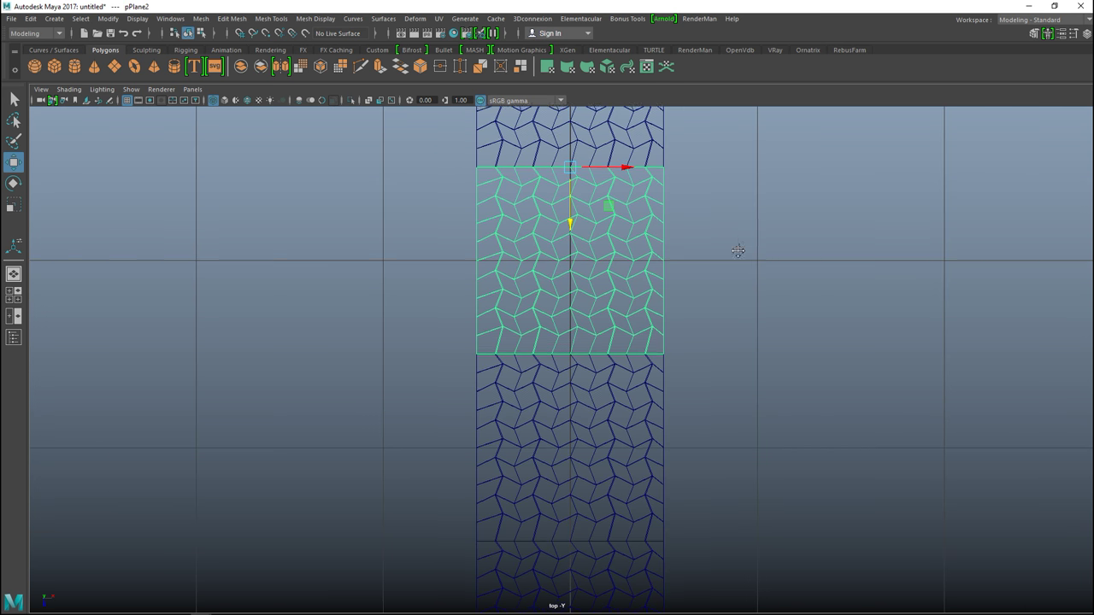
alt+middle_drag(736, 242, 767, 449)
scroll(770, 419, up, 4)
right_drag(401, 401, 348, 271)
drag(306, 397, 1009, 419)
scroll(948, 418, down, 10)
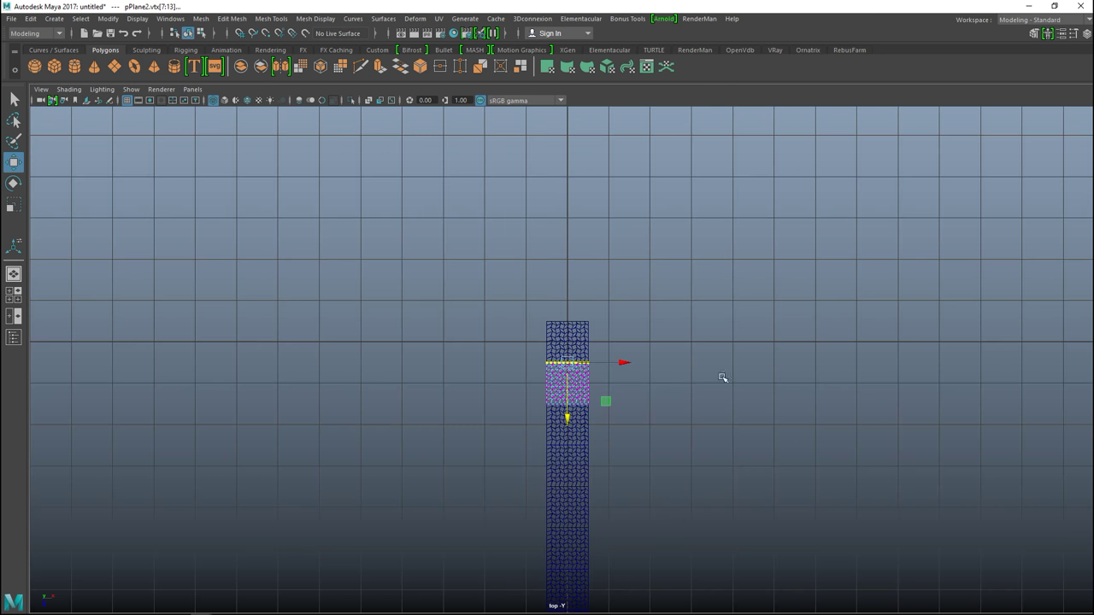
- Select all the planes in the strip and combine them with Mesh > Combine
click(580, 337)
right_drag(569, 265, 621, 264)
drag(429, 269, 743, 608)
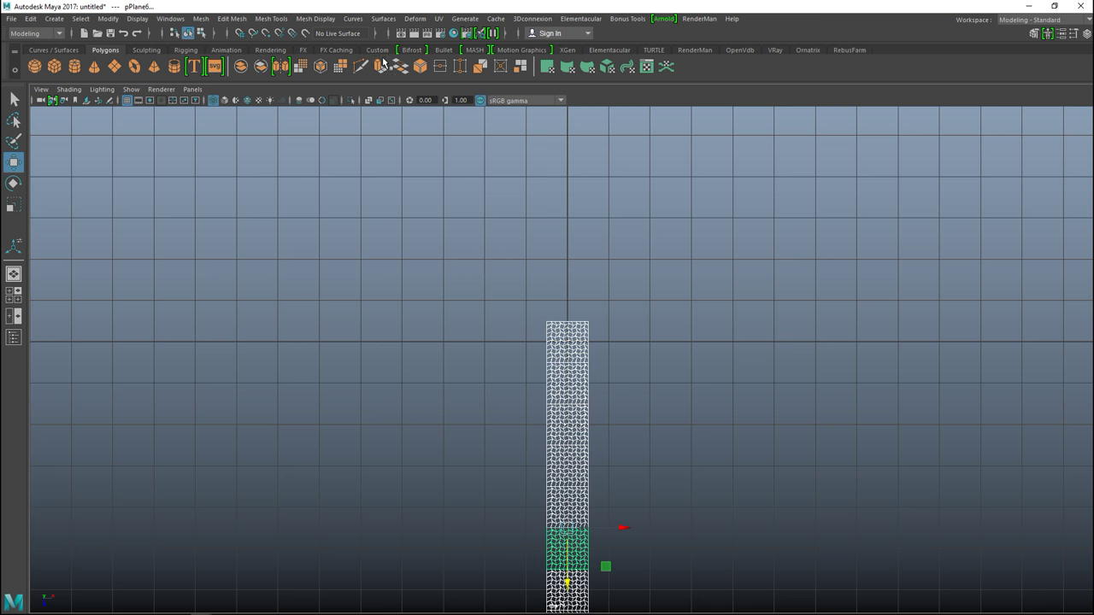
click(200, 19)
click(215, 57)
- Switch the combined mesh to vertex selection
scroll(643, 387, up, 3)
scroll(642, 387, up, 5)
right_drag(553, 264, 497, 265)
scroll(698, 398, up, 3)
scroll(693, 395, up, 3)
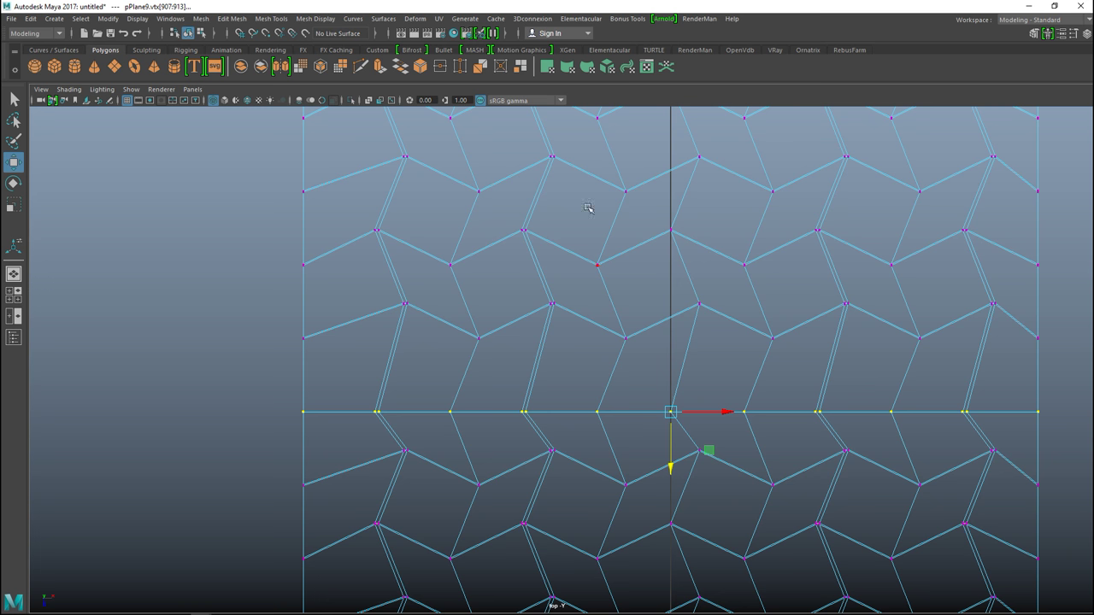
click(203, 20)
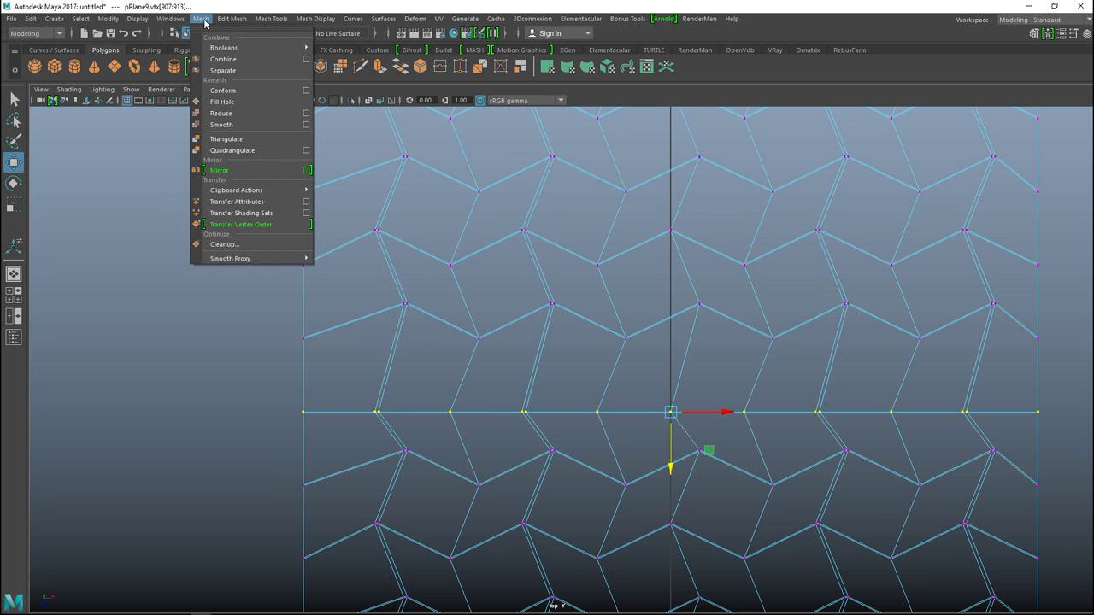
- Merge the selected seam vertices and set the distance threshold to 0.001
mouse_move(231, 22)
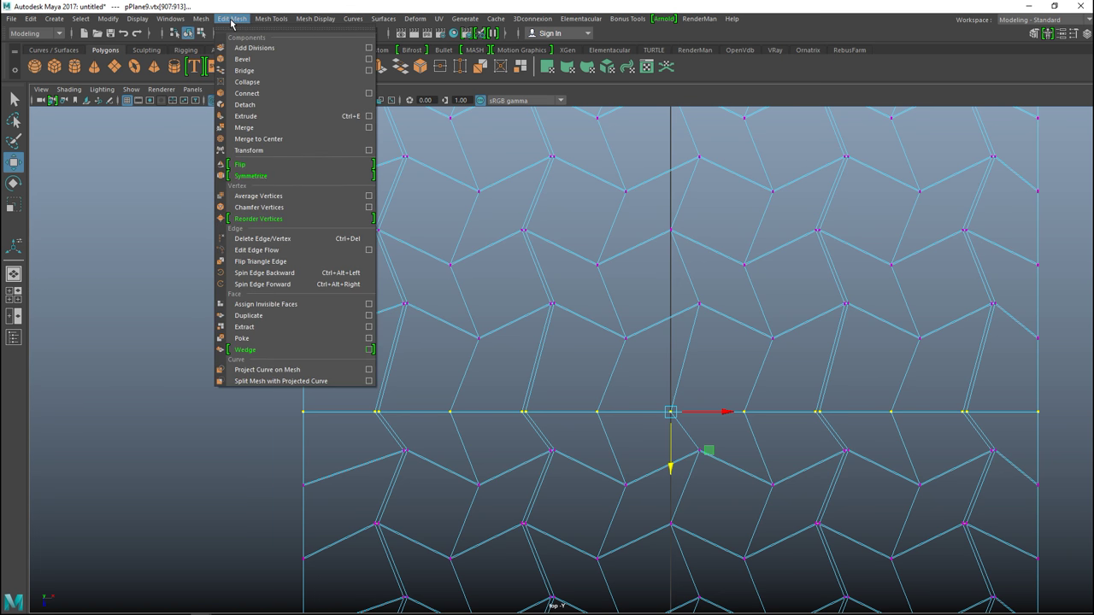
click(245, 127)
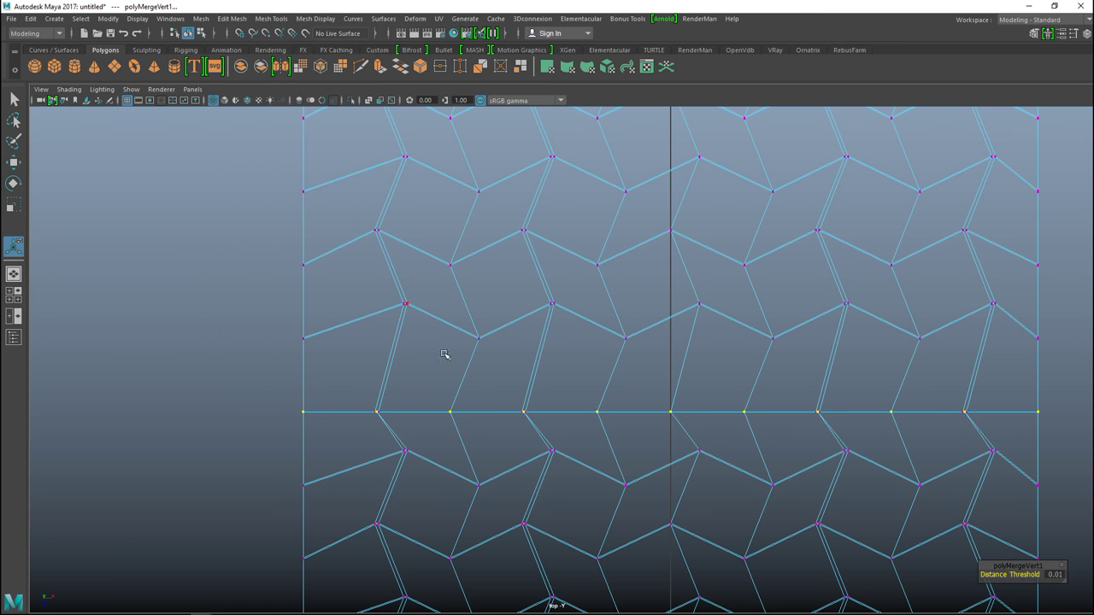
alt+middle_drag(477, 377, 393, 342)
scroll(495, 418, up, 4)
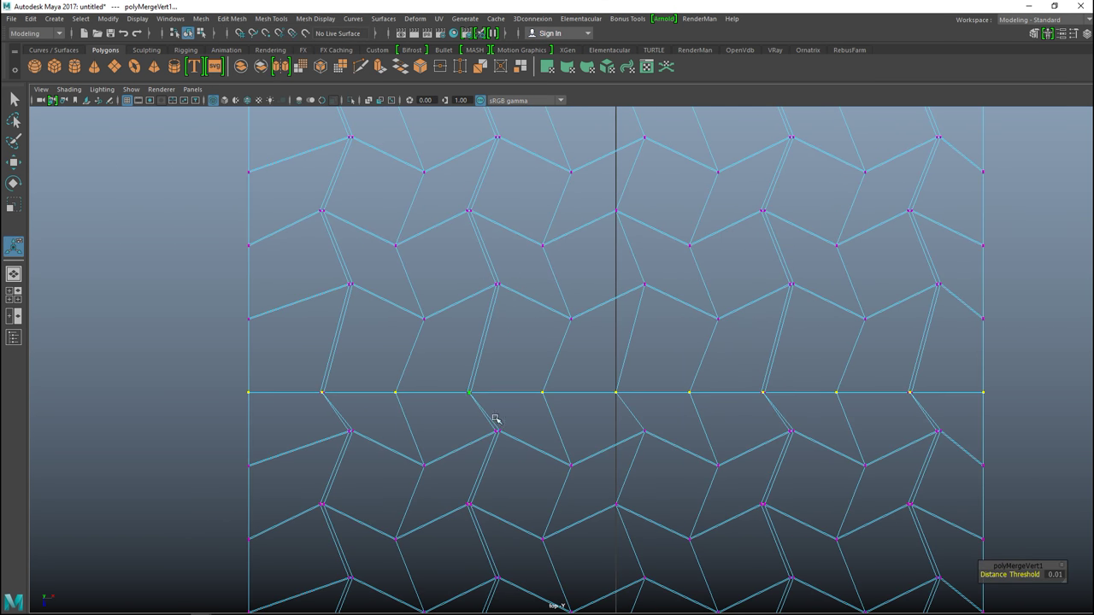
scroll(512, 430, up, 2)
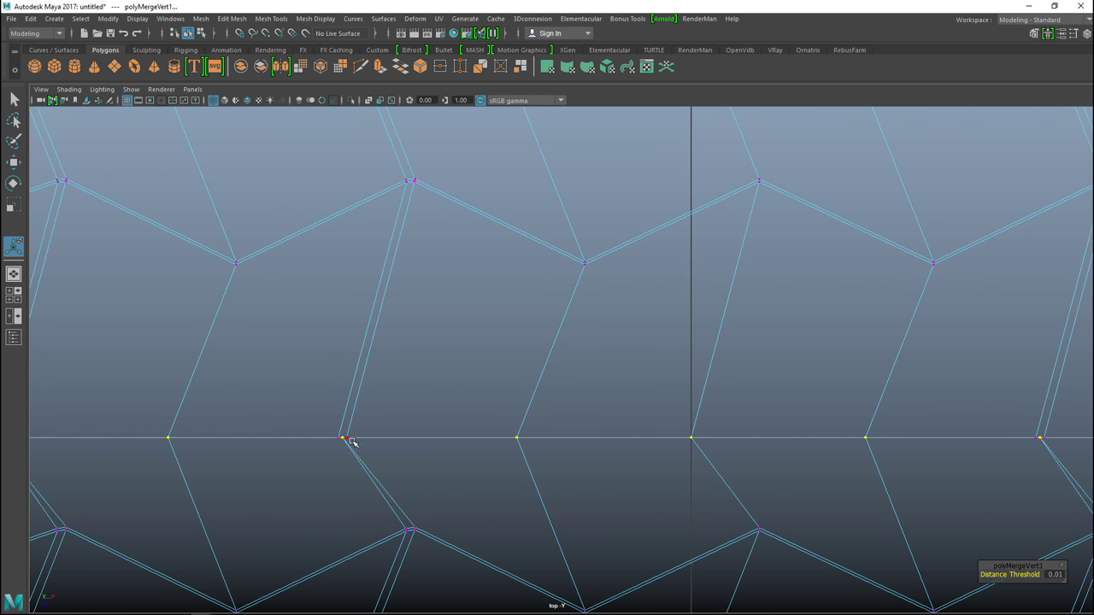
click(1054, 575)
text(0.001)
key(Return)
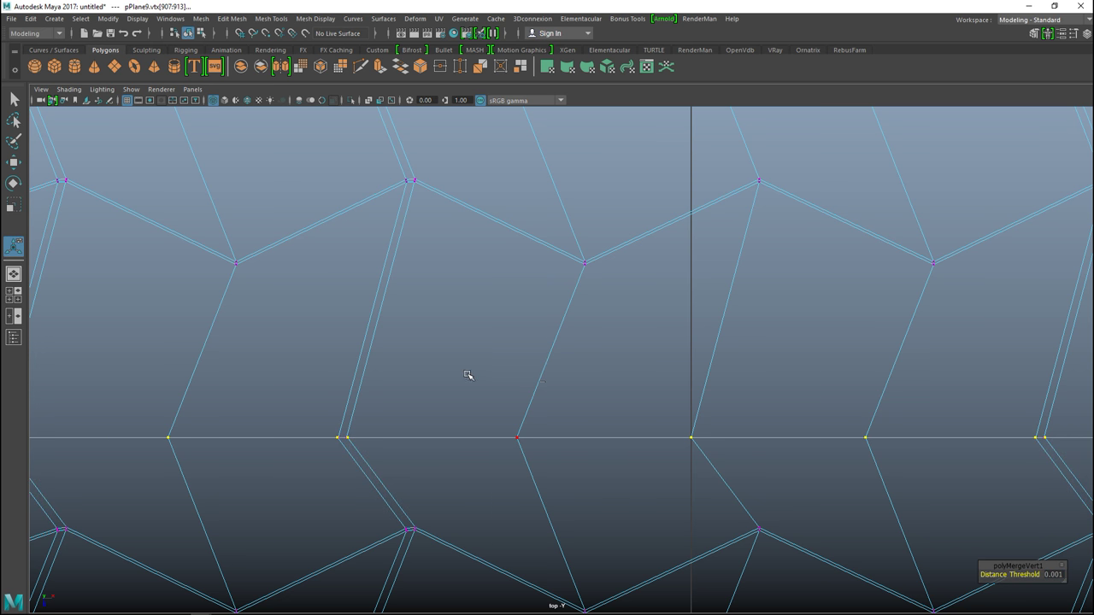
- Merge the middle seam row of vertices at a 0.001 threshold
scroll(478, 375, down, 10)
scroll(573, 390, up, 8)
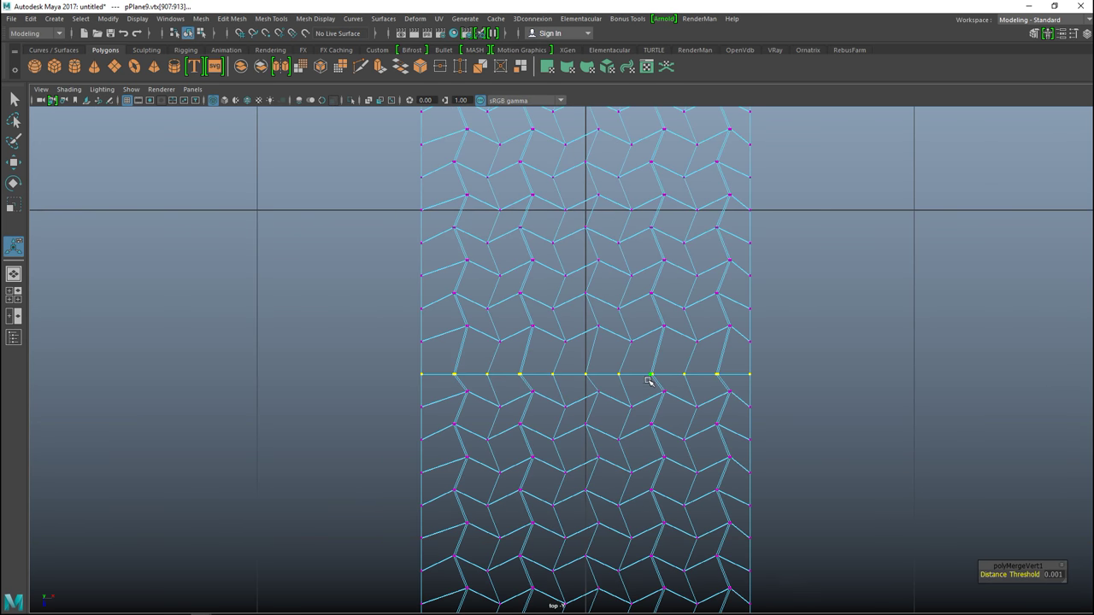
scroll(641, 376, up, 3)
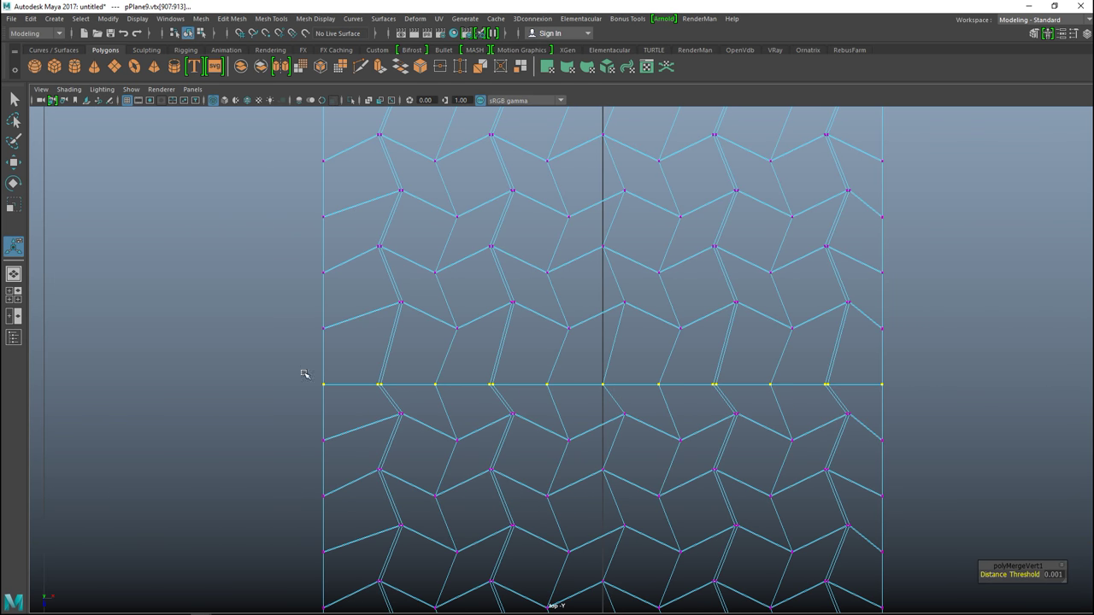
drag(282, 376, 930, 402)
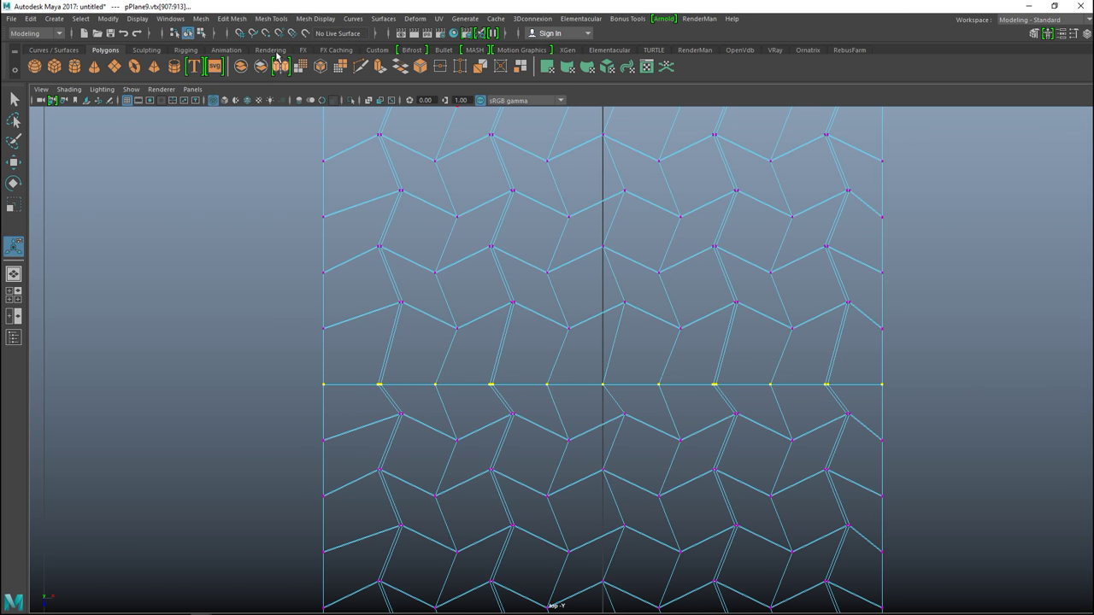
click(231, 18)
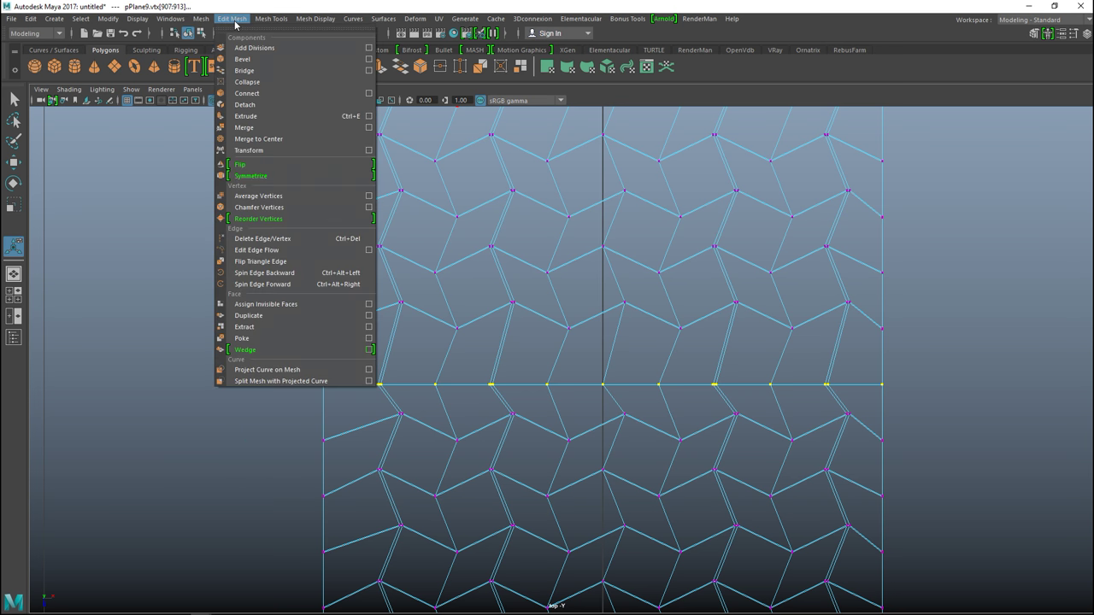
click(262, 128)
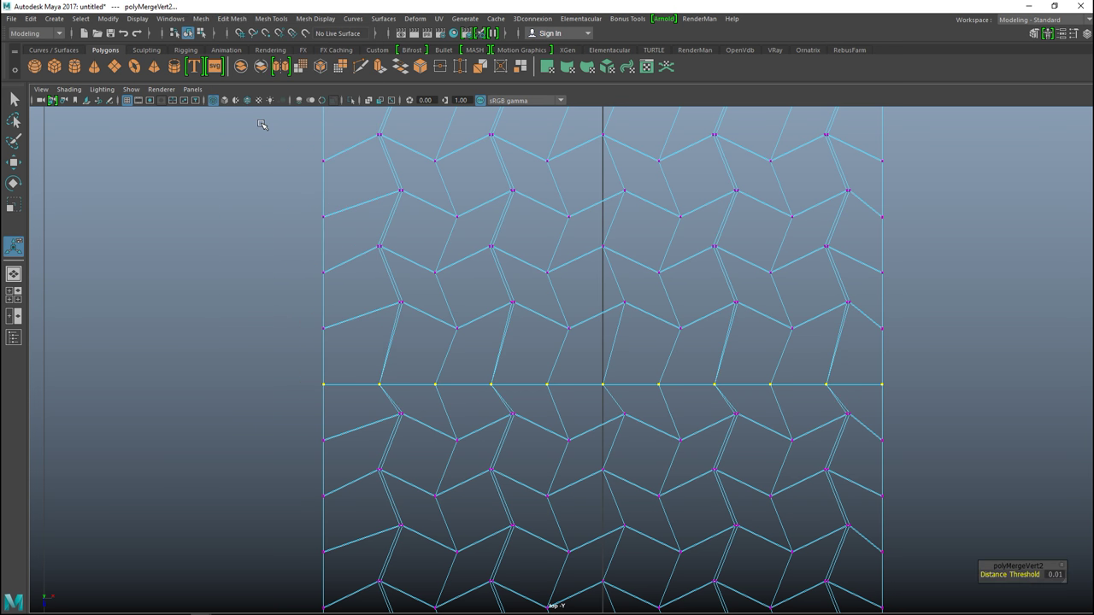
click(1055, 576)
text(0.001)
key(Return)
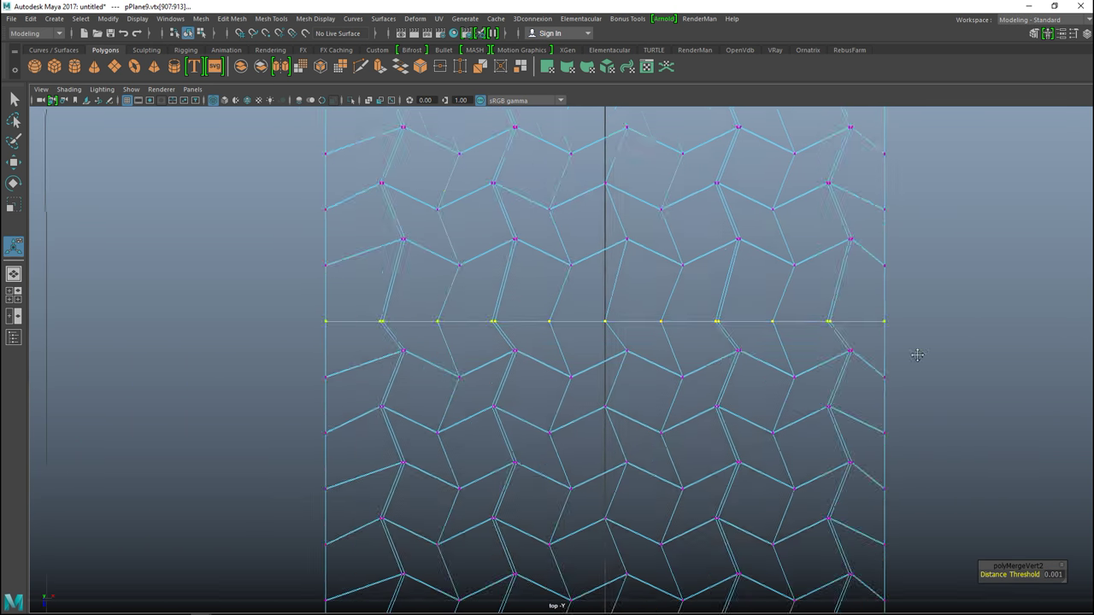
- Merge the next seam row with G, keeping the 0.001 threshold
drag(285, 507, 897, 542)
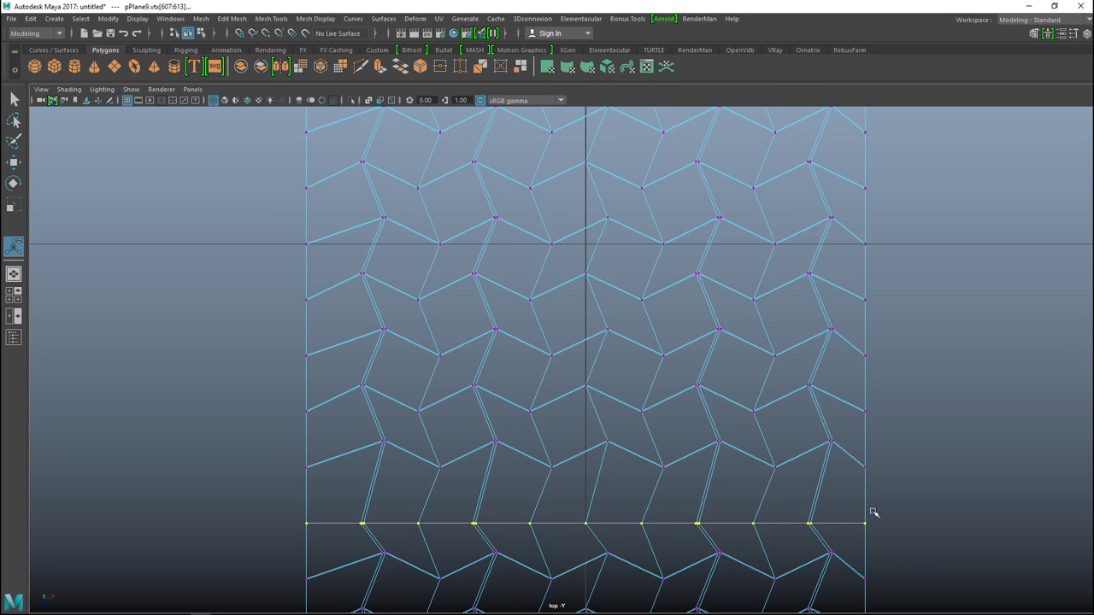
key(g)
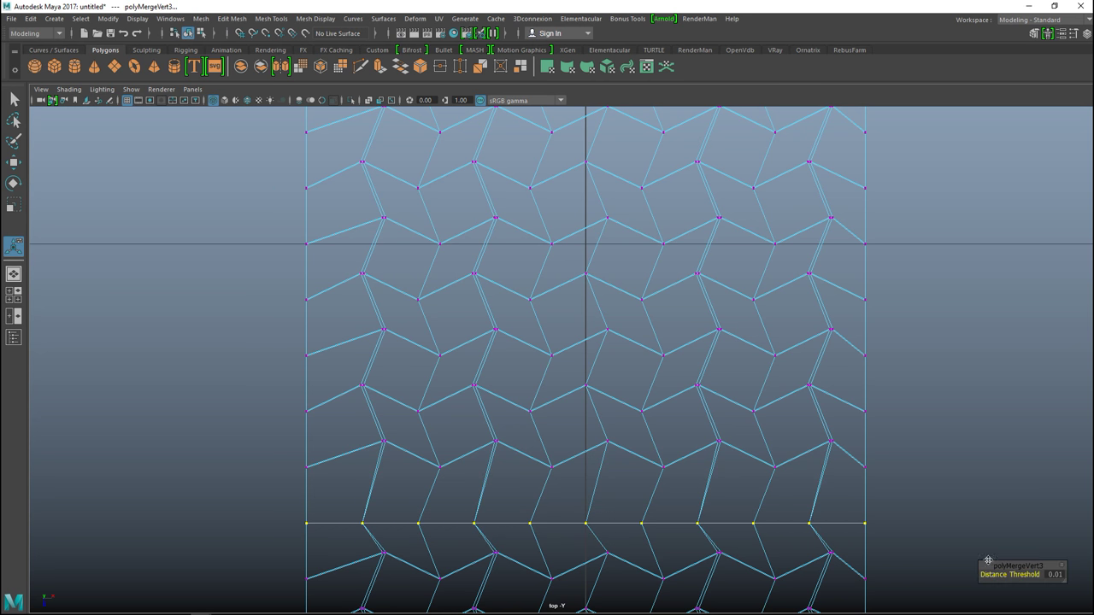
click(1054, 574)
key(Return)
- Merge the bottom seam row at 0.001 with Ctrl+M, then select the middle seam row's vertices
alt+middle_drag(915, 539, 387, 579)
drag(212, 535, 865, 558)
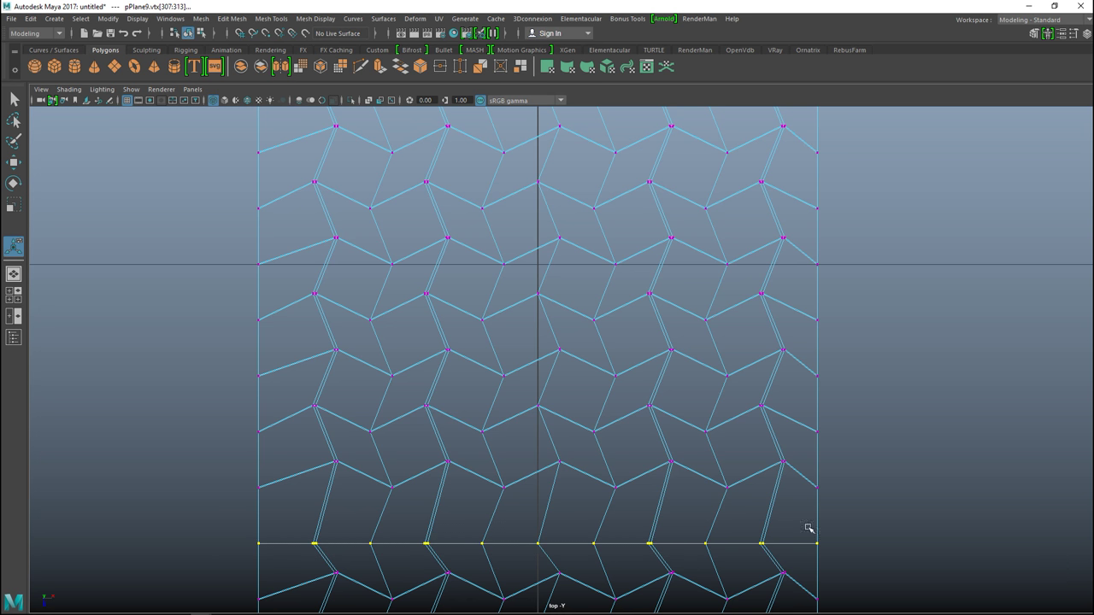
key(ctrl+m)
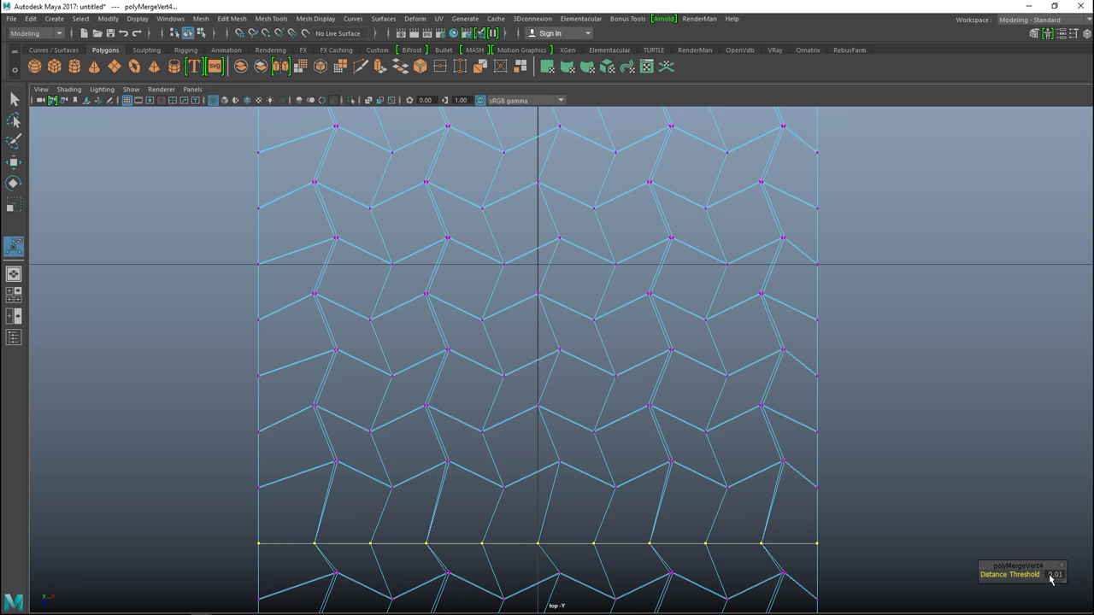
click(1058, 577)
text(0.001)
key(Return)
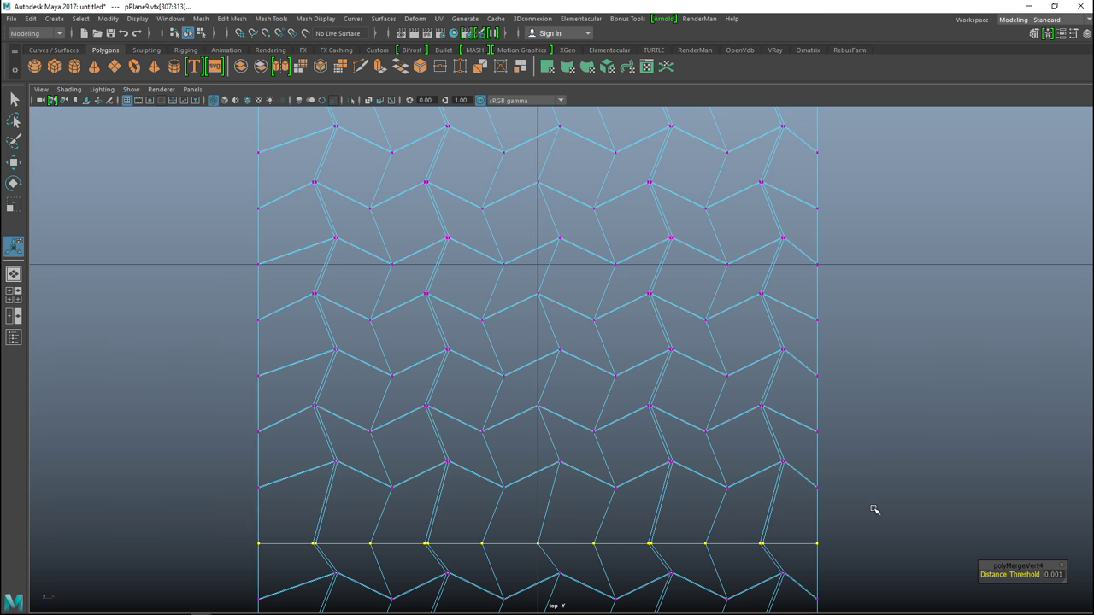
alt+middle_drag(849, 497, 861, 146)
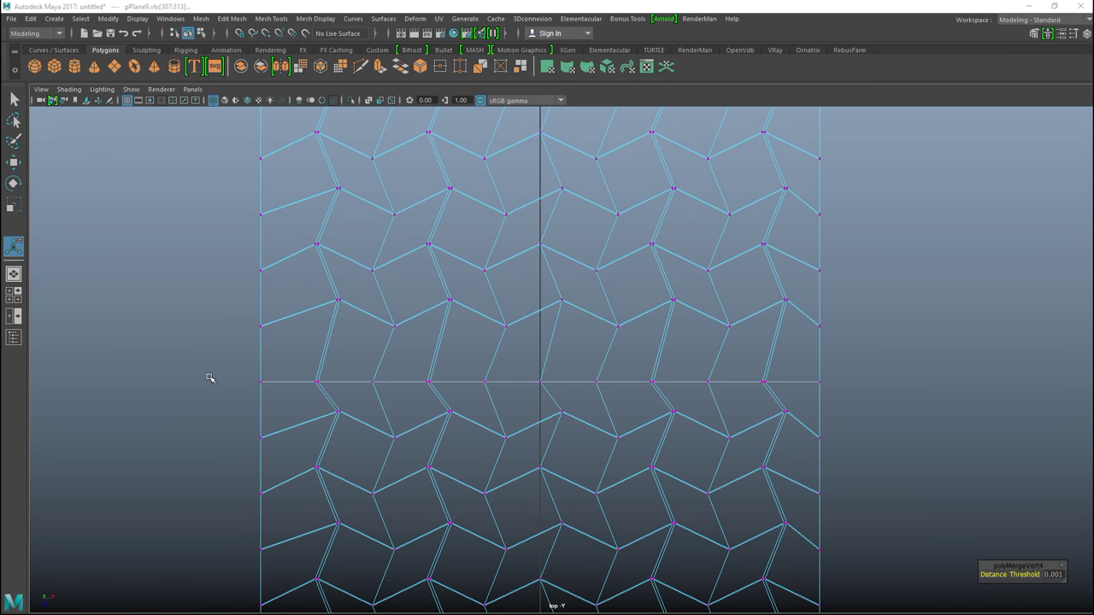
drag(209, 378, 859, 407)
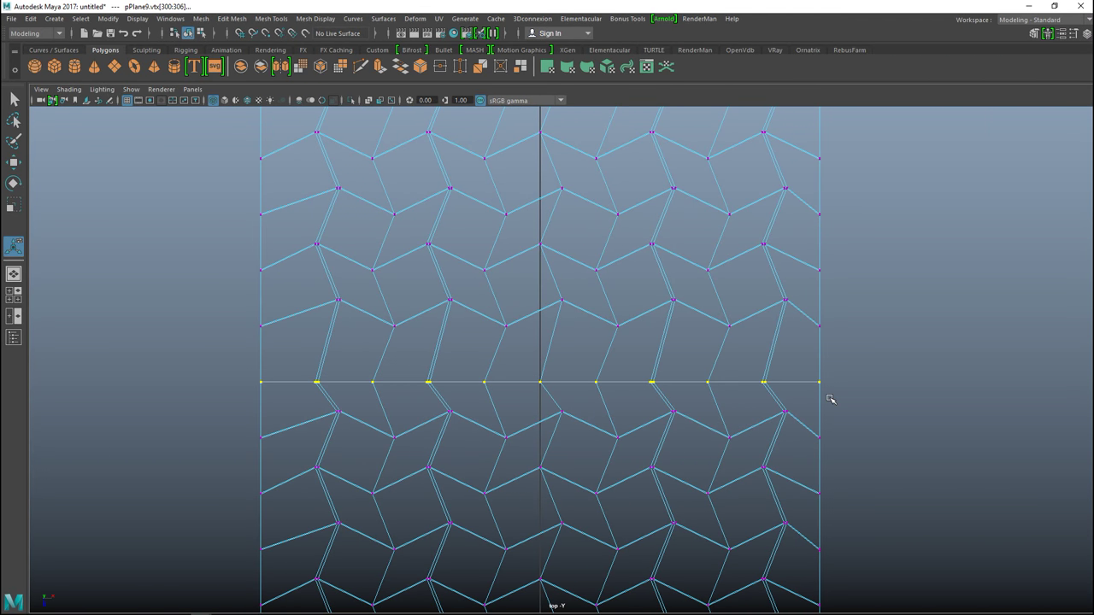
- Merge the selected seam row at 0.001, then select and merge the next seam row
key(g)
click(1053, 577)
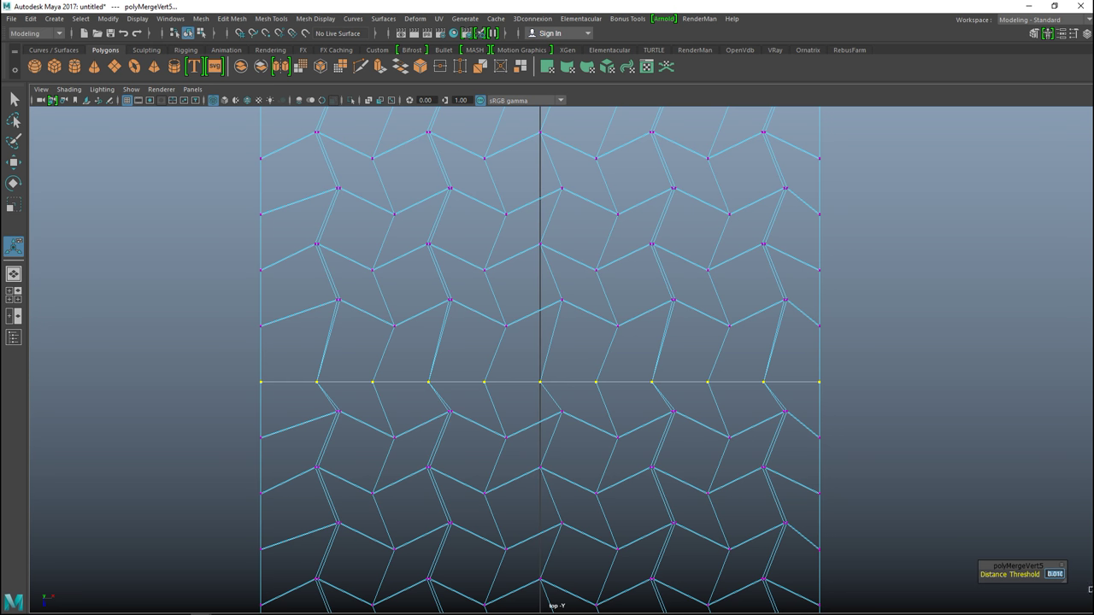
text(0.001)
key(Return)
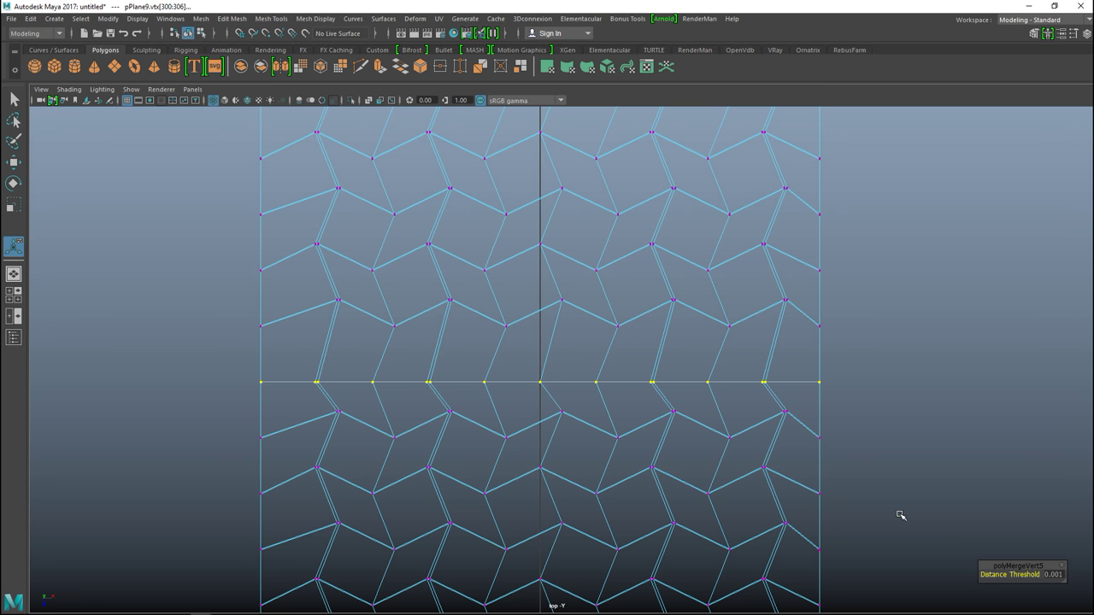
key(a)
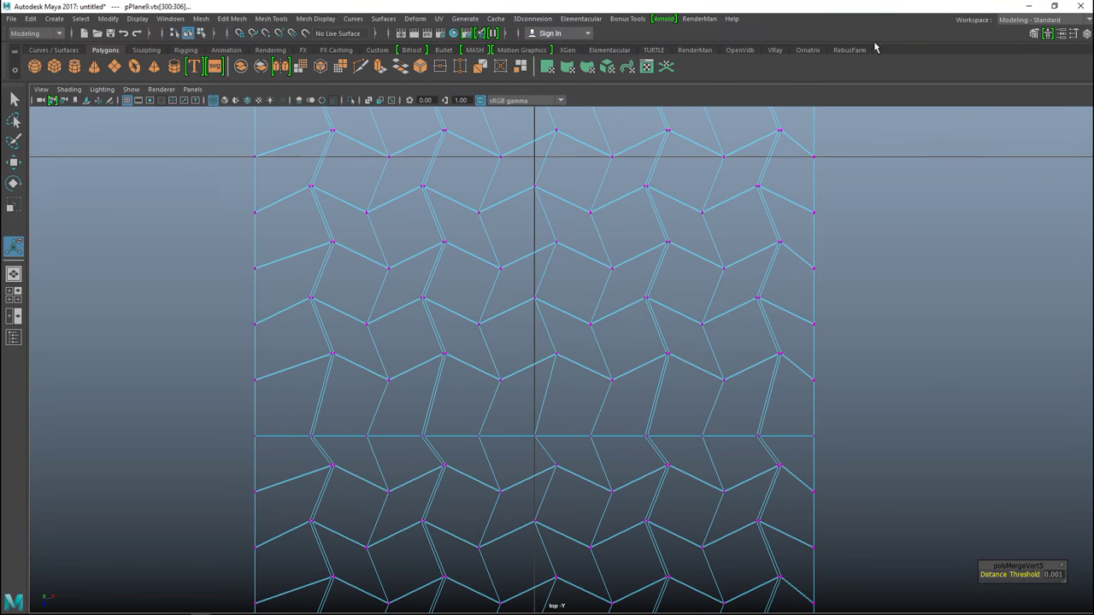
drag(207, 421, 868, 450)
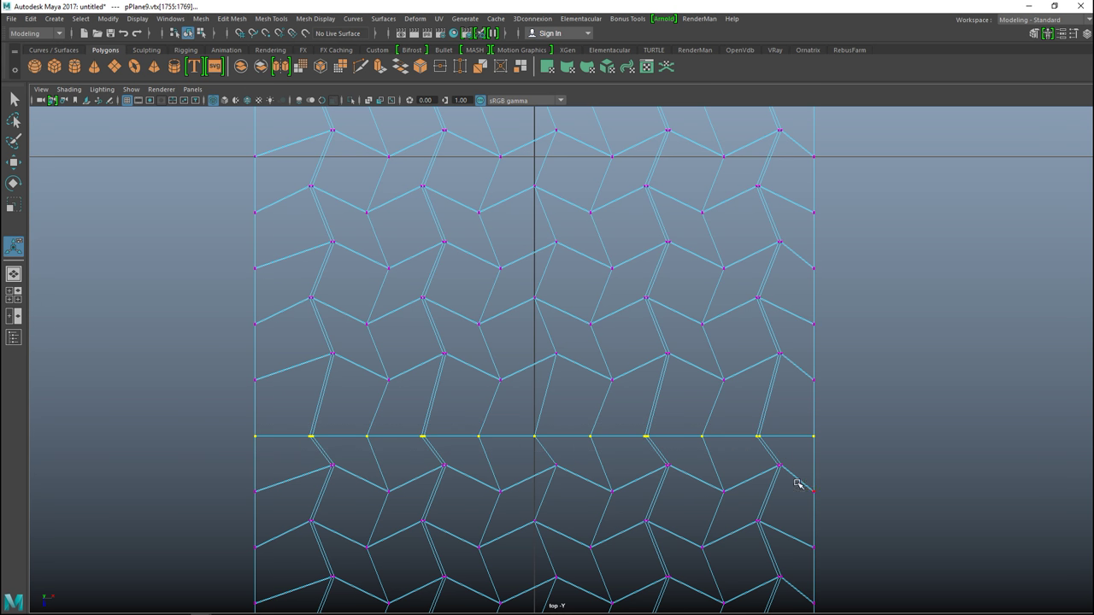
key(g)
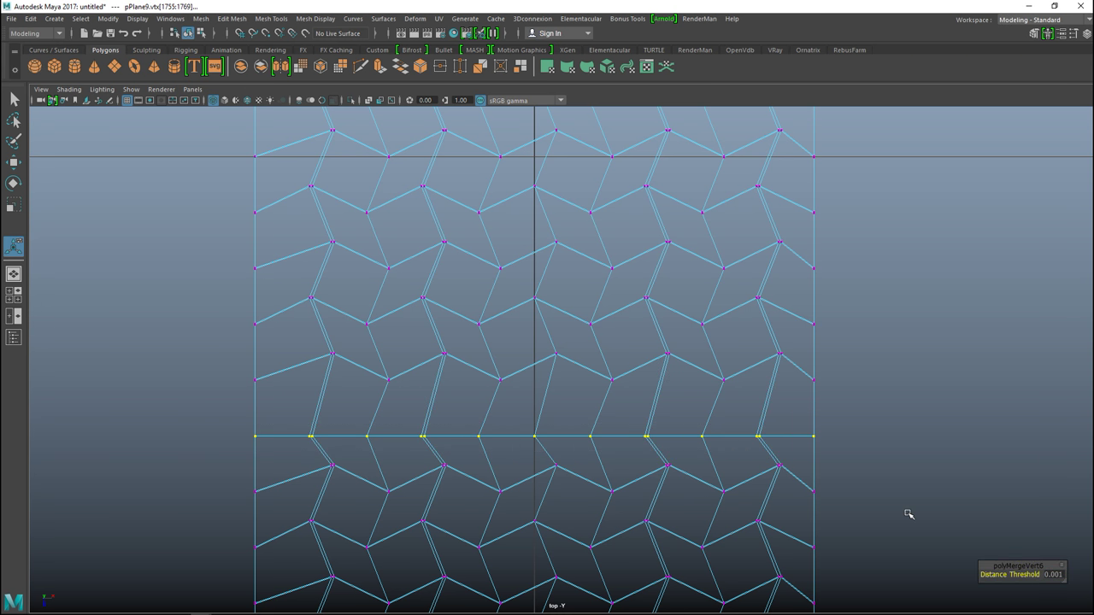
- Merge the middle seam row's vertices with a 0.001 distance threshold
alt+middle_drag(889, 503, 855, 146)
drag(229, 282, 869, 308)
shift+right_drag(854, 316, 906, 420)
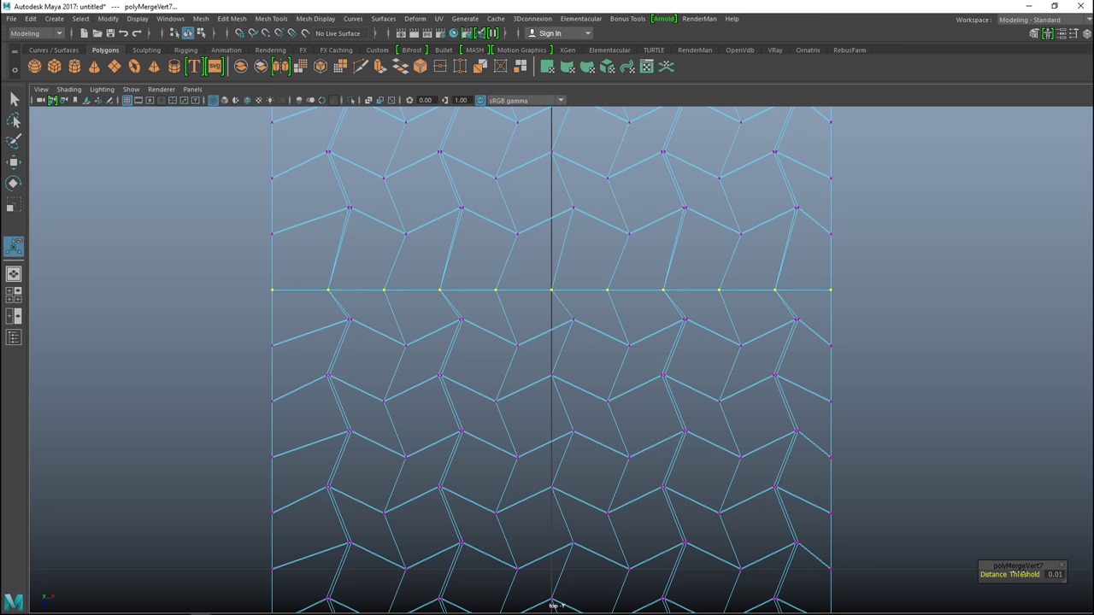
click(1063, 578)
text(0.001)
key(Return)
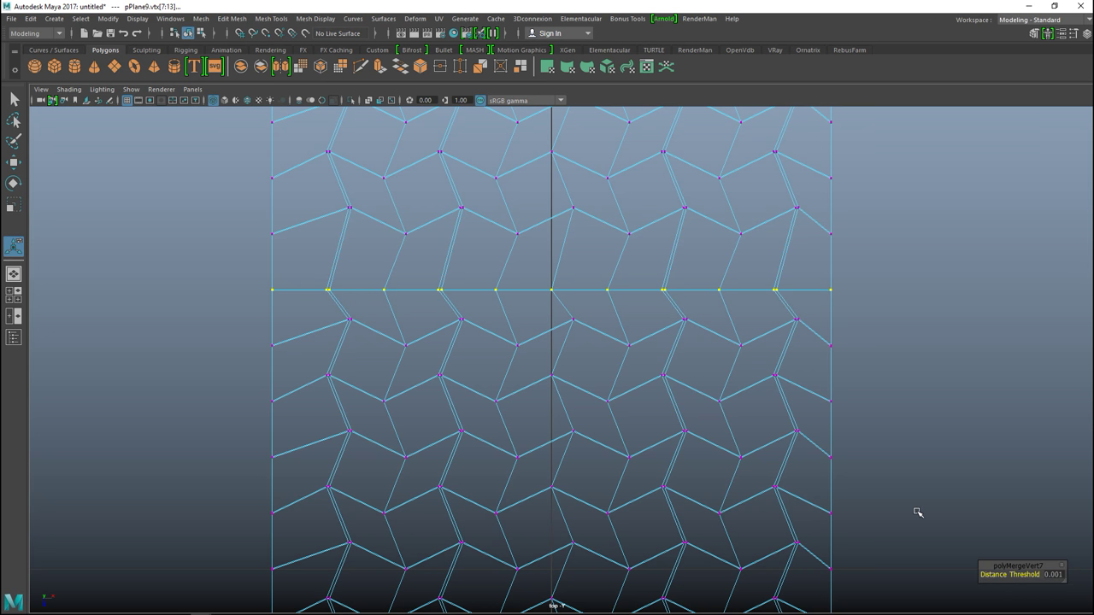
- Merge the following seam row's vertices, also at a 0.001 threshold
alt+middle_drag(887, 498, 879, 75)
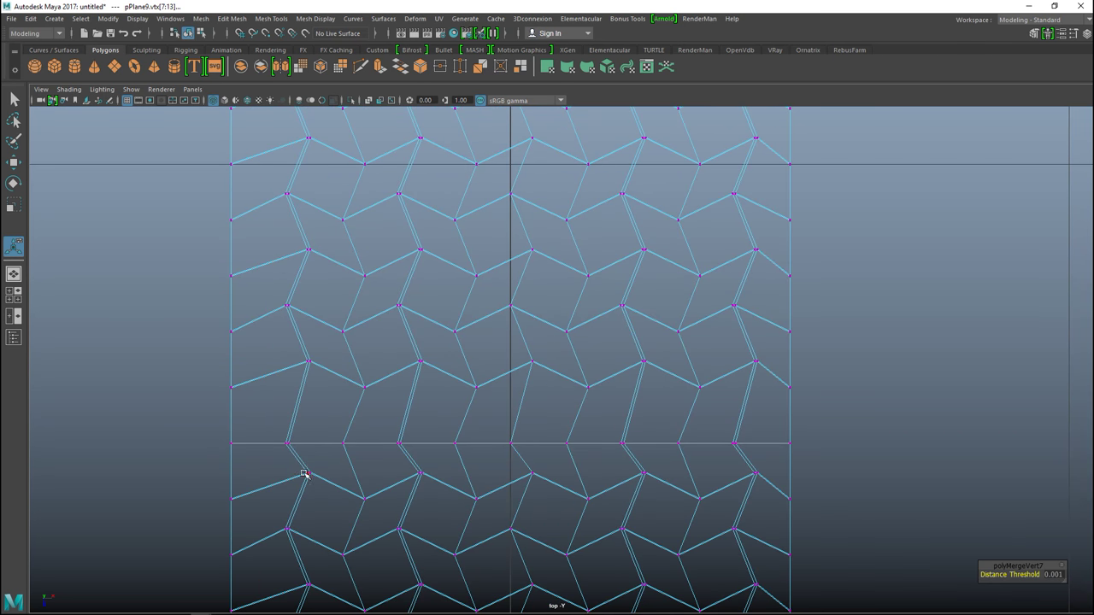
drag(200, 434, 845, 455)
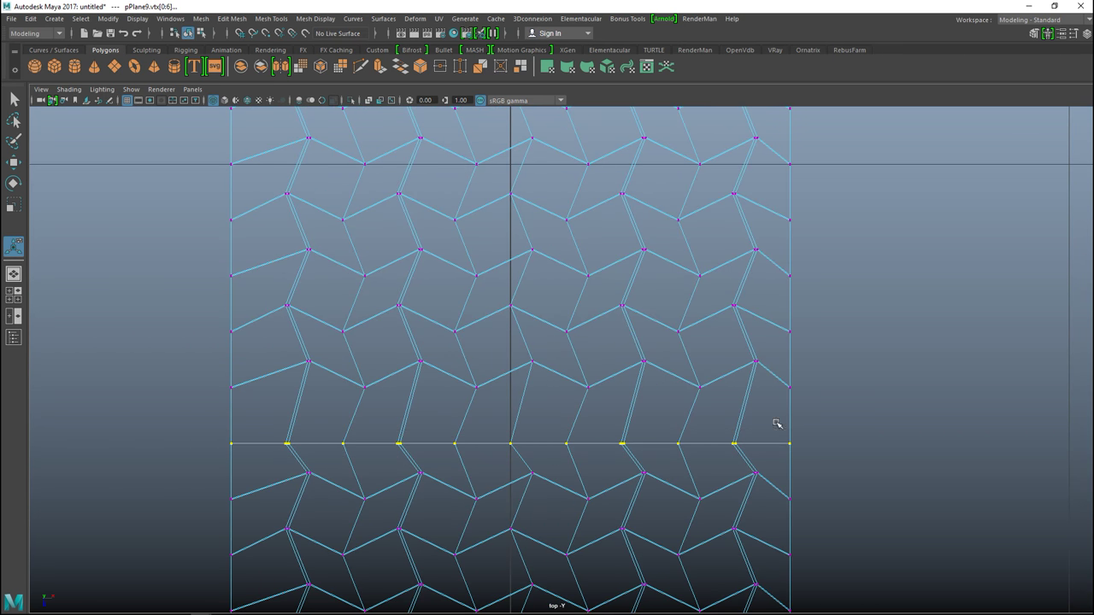
key(g)
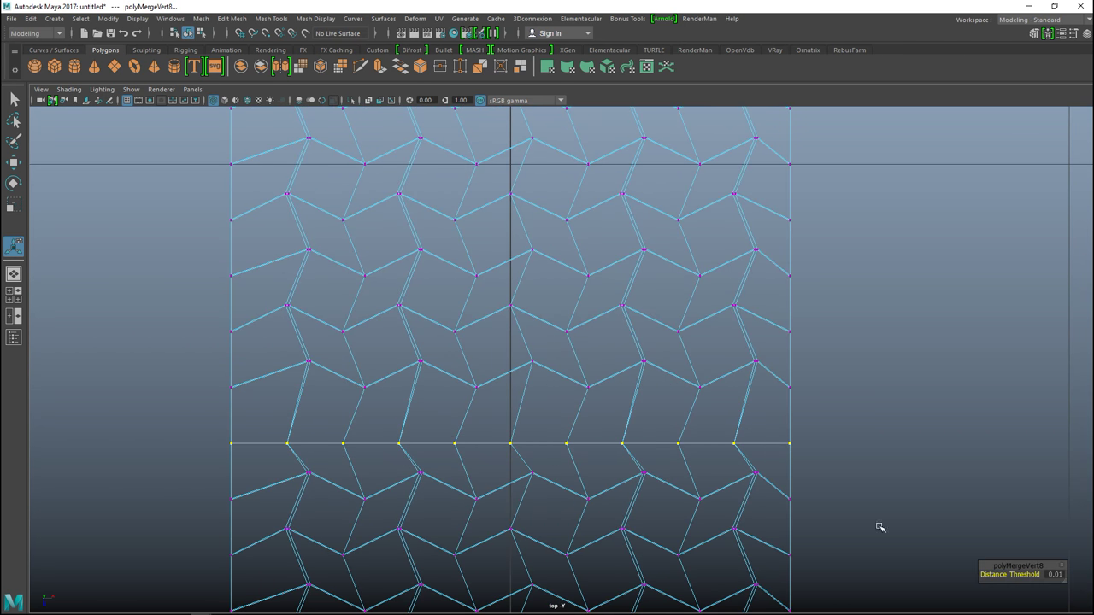
click(1052, 576)
text(0.001)
key(Return)
alt+middle_drag(932, 538, 815, 239)
- Zoom out and orbit the perspective view to inspect the whole strip
scroll(778, 205, down, 10)
alt+middle_drag(778, 205, 644, 338)
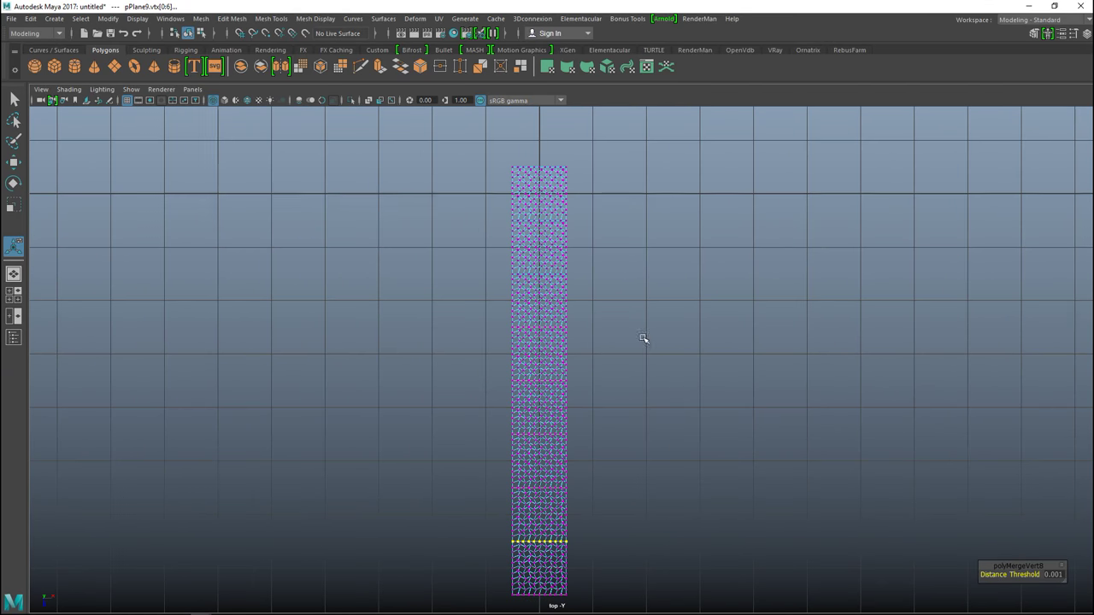
scroll(654, 329, up, 5)
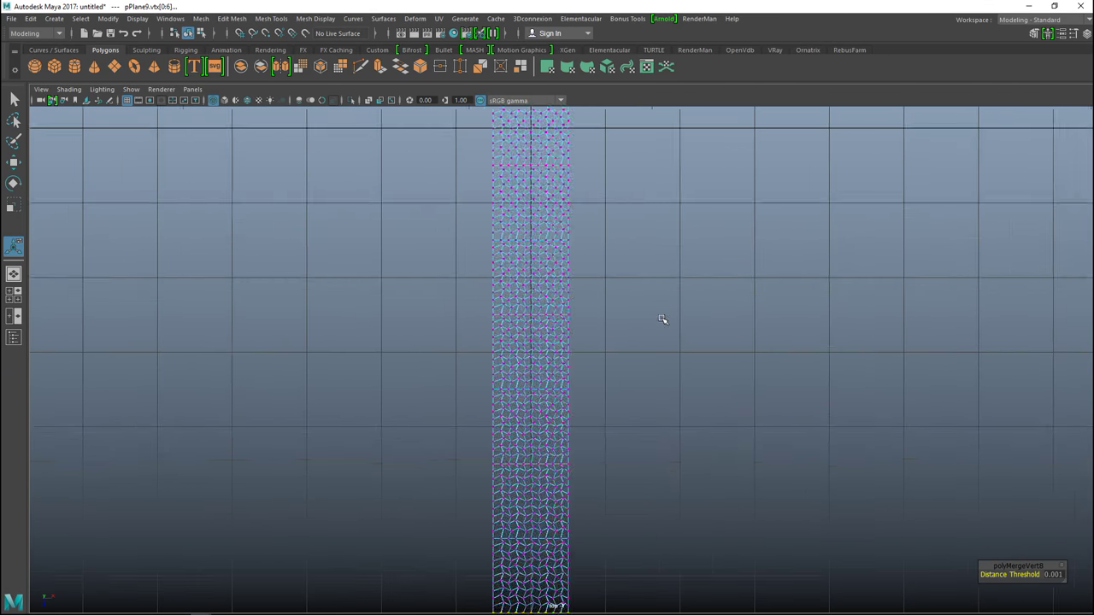
click(13, 295)
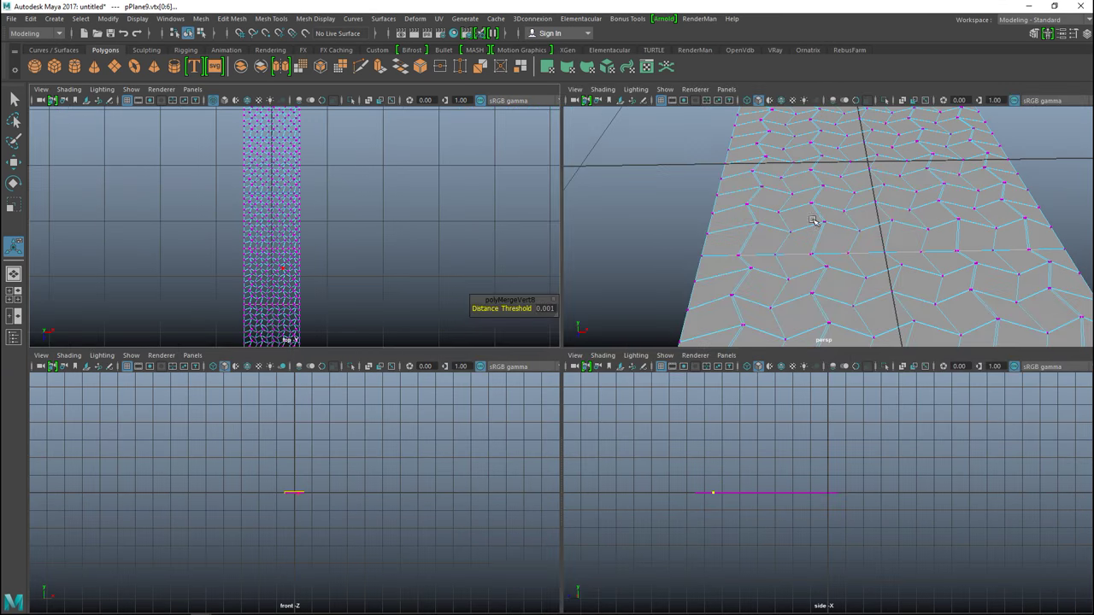
key(space)
alt+drag(872, 345, 635, 359)
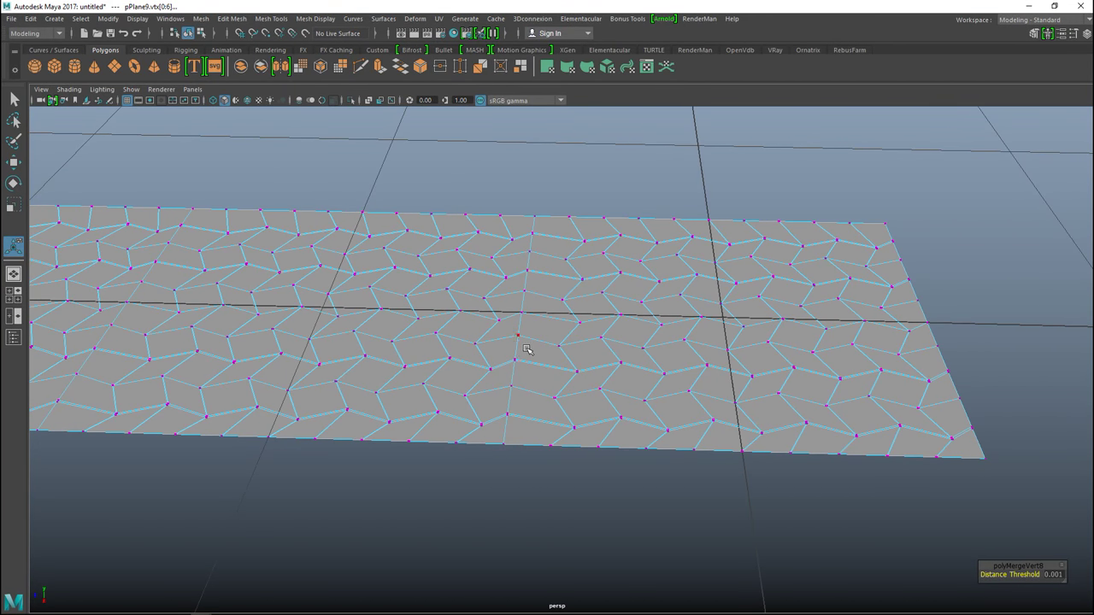
scroll(530, 350, down, 3)
alt+drag(558, 398, 794, 533)
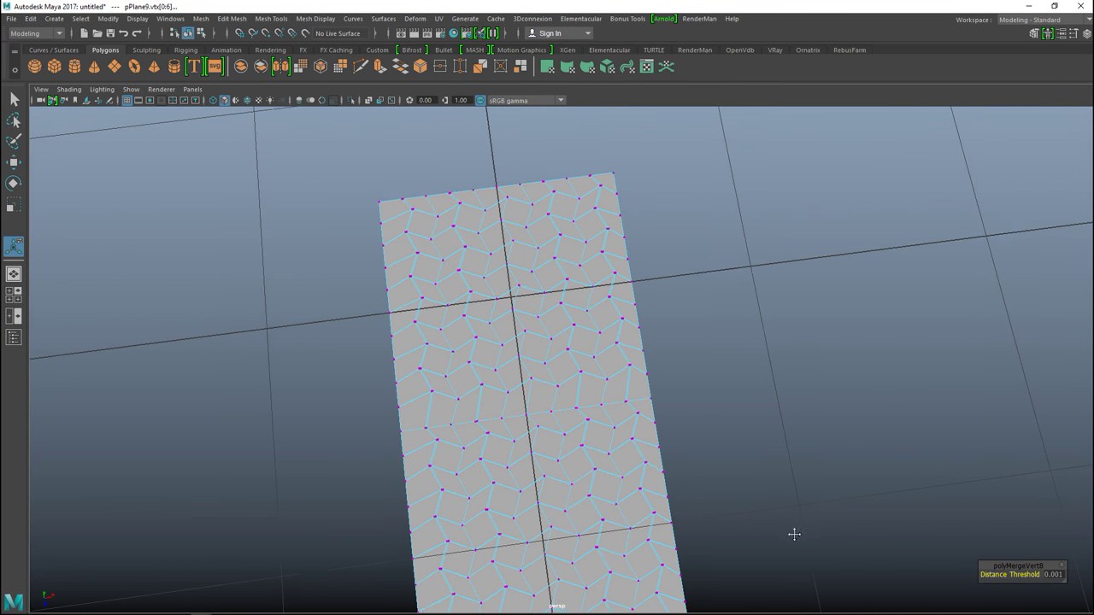
- Back in the top view, shade the mesh and select the vertices of the strip's upper section
click(8, 294)
key(space)
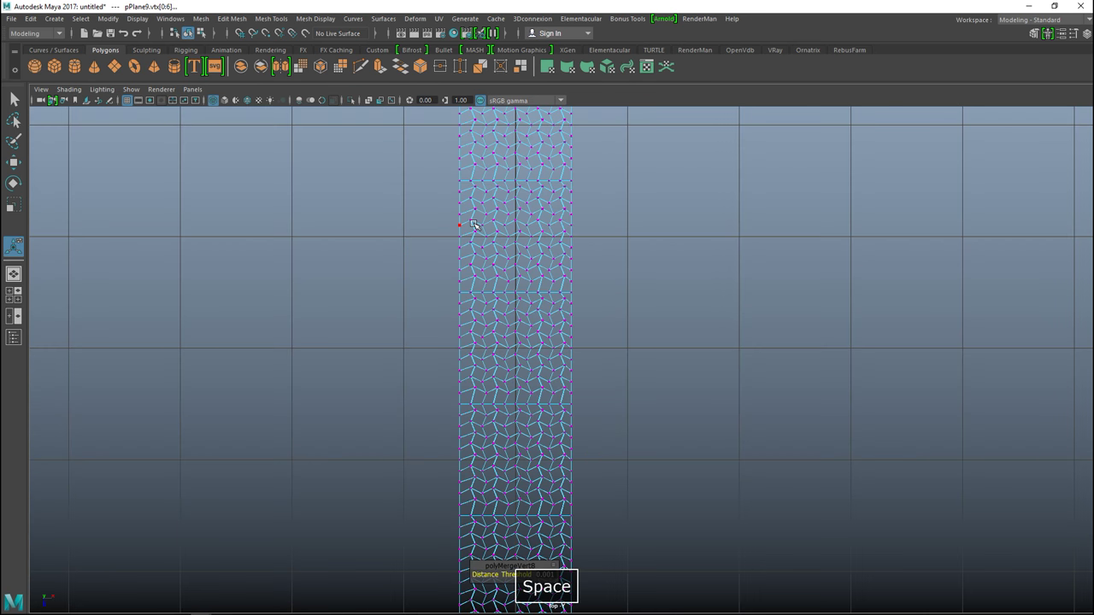
key(5)
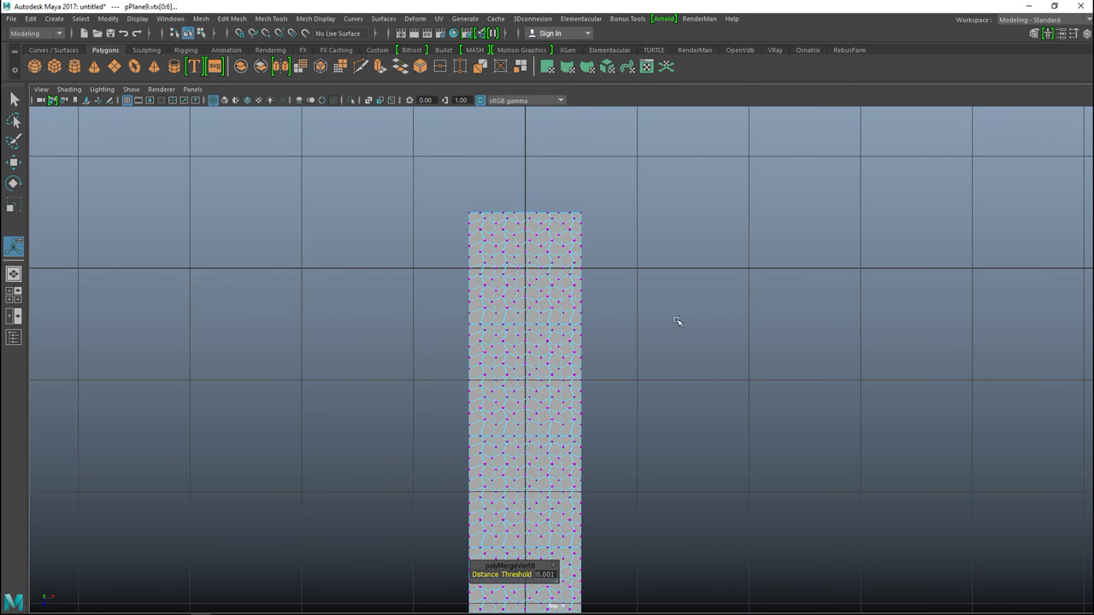
scroll(655, 310, up, 3)
mouse_move(726, 310)
alt+middle_down()
mouse_move(823, 413)
mouse_move(804, 366)
alt+middle_up()
right_drag(530, 196, 466, 192)
drag(441, 154, 738, 348)
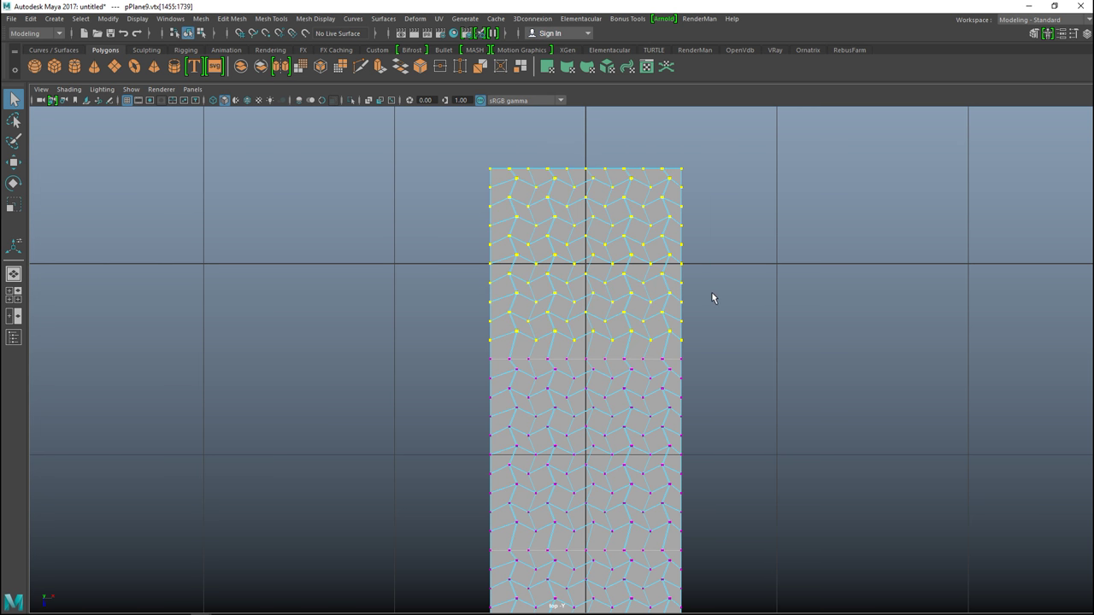
- Nudge the upper vertex block, then the next block, slightly down the strip with the Move tool
key(w)
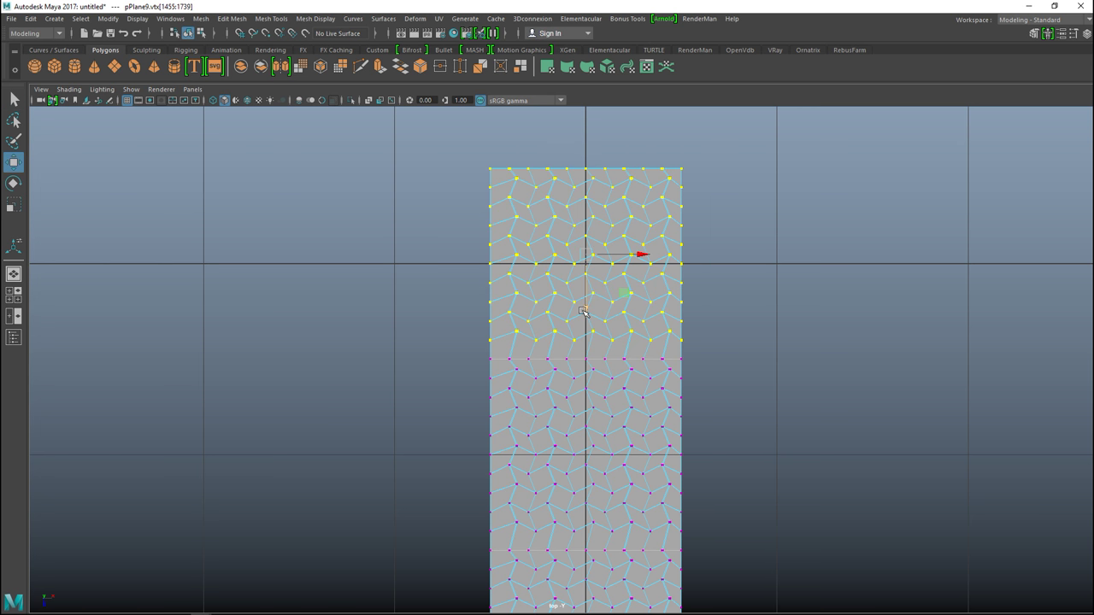
drag(585, 311, 585, 320)
alt+middle_drag(739, 465, 719, 452)
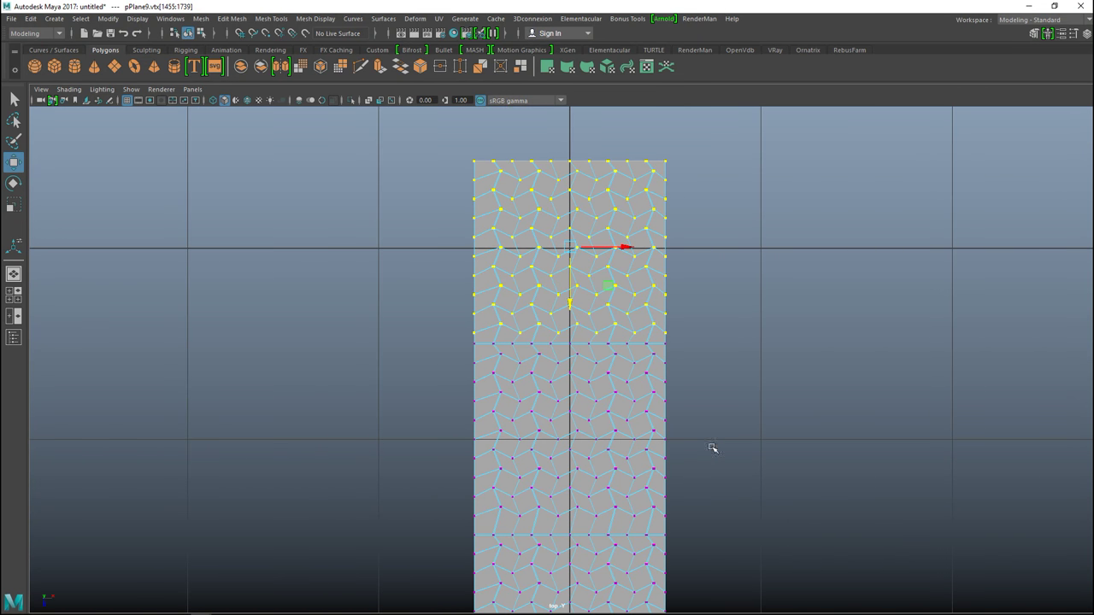
drag(419, 136, 765, 521)
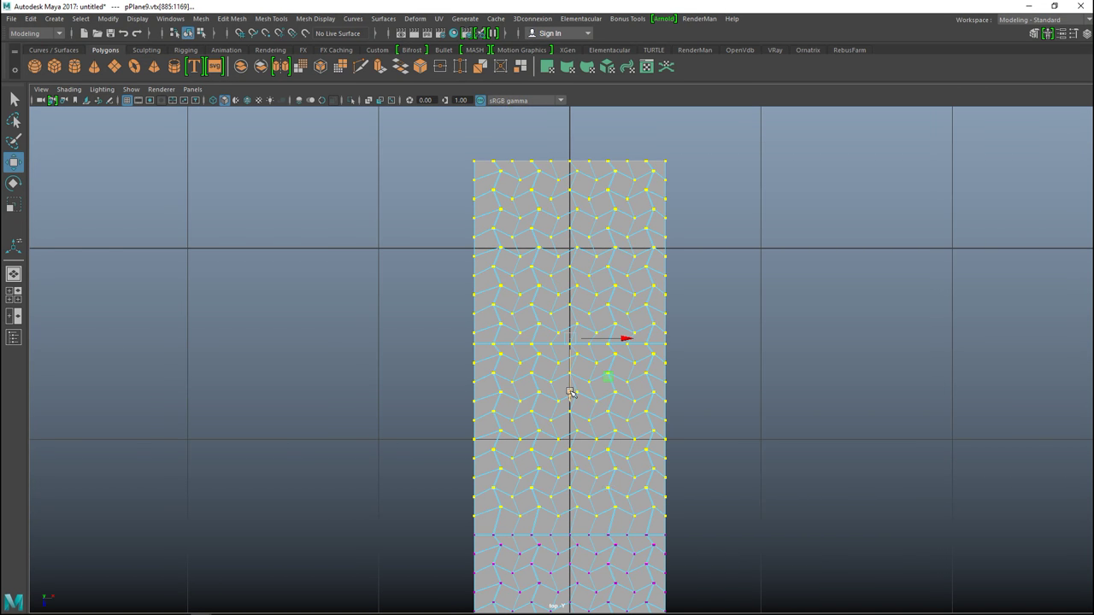
drag(571, 395, 571, 403)
- Select the lower vertex rows plus centre and edge vertices and nudge them slightly down
alt+middle_drag(741, 505, 757, 404)
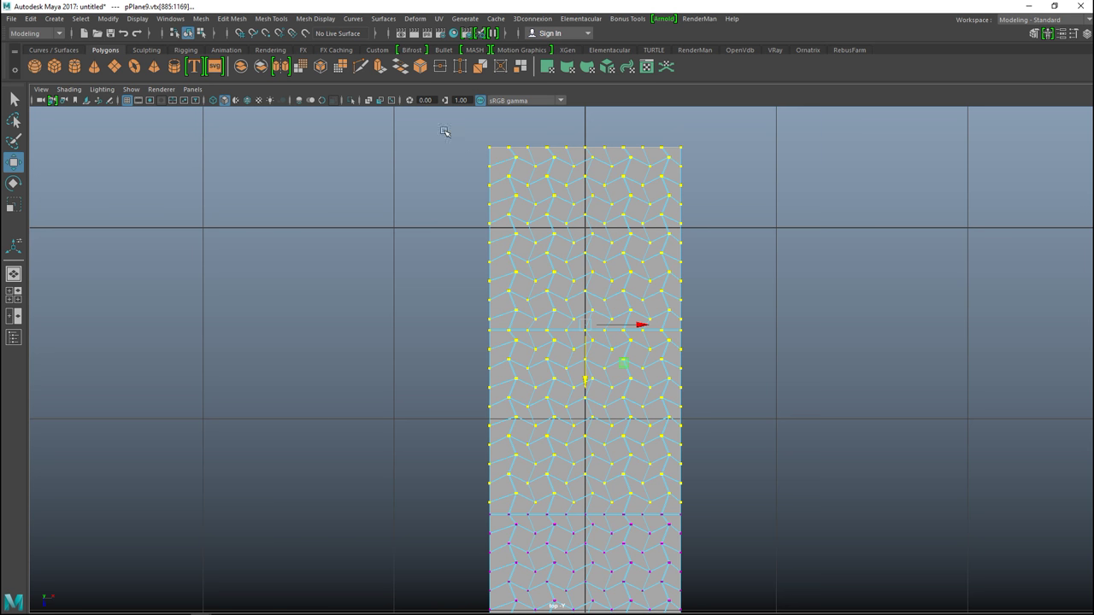
drag(443, 131, 756, 580)
alt+middle_drag(779, 570, 751, 356)
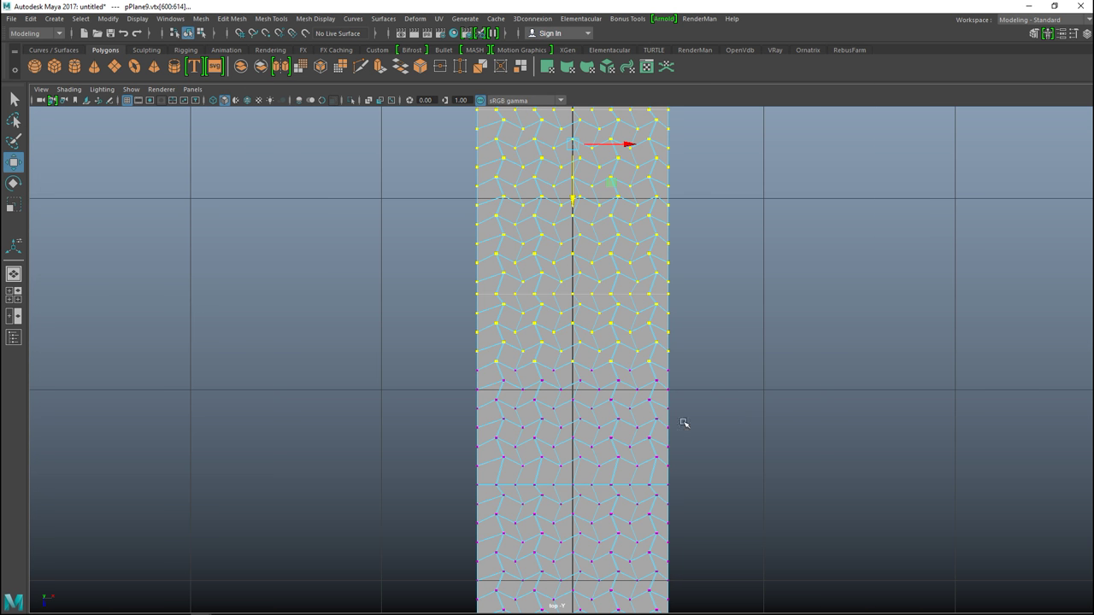
drag(447, 379, 709, 475)
shift+click(557, 369)
shift+click(666, 367)
drag(572, 251, 571, 257)
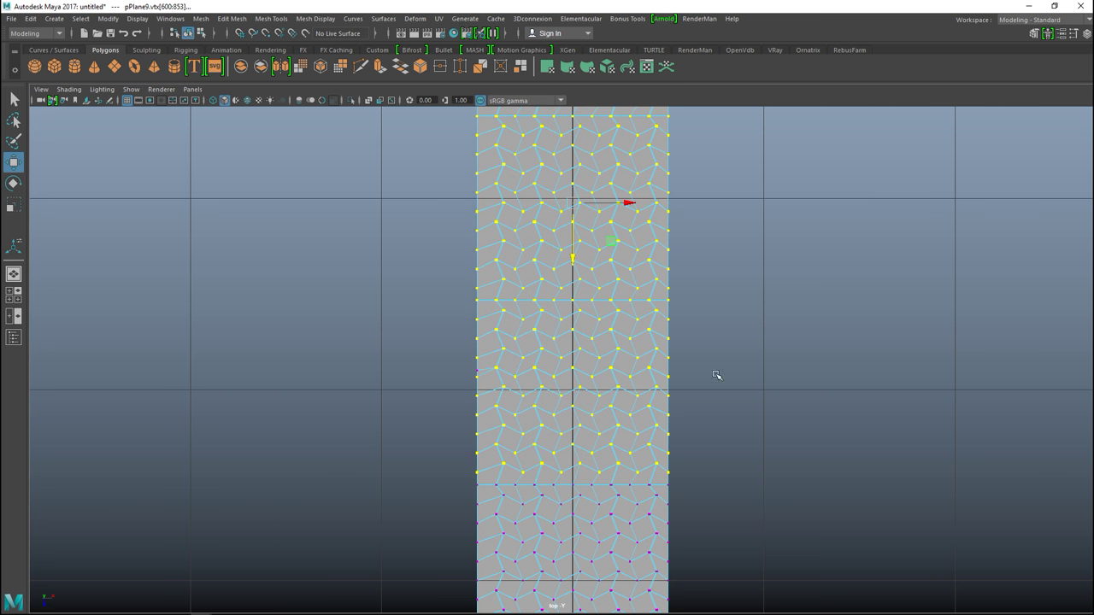
alt+middle_drag(764, 426, 780, 147)
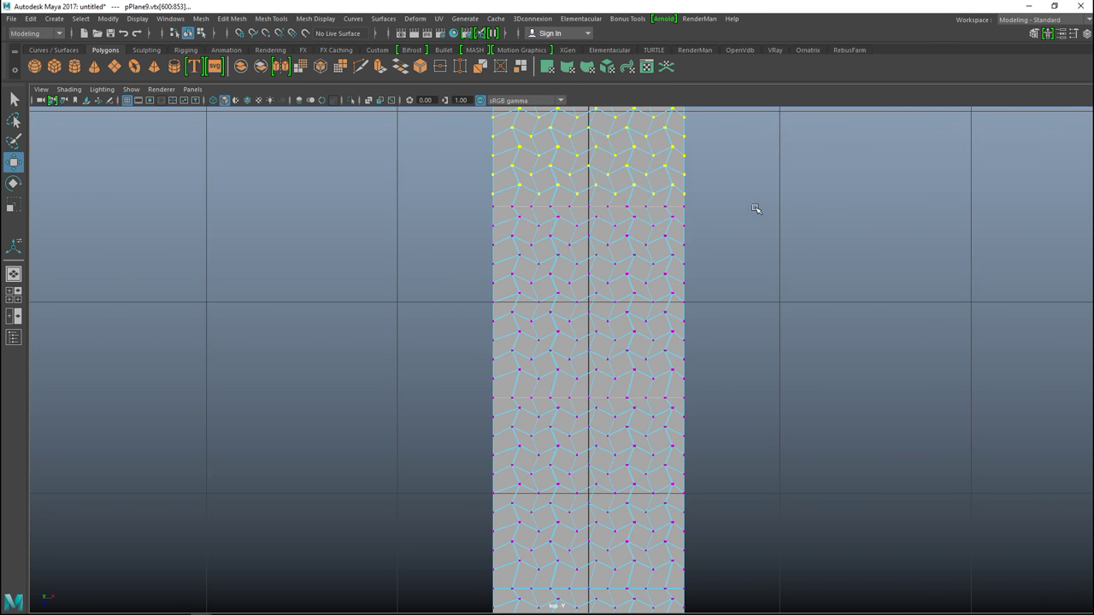
- Marquee-select the remaining lower vertex blocks and nudge them up to align the tile pattern
scroll(757, 230, down, 5)
scroll(748, 274, up, 4)
alt+middle_drag(768, 353, 771, 307)
drag(495, 332, 676, 84)
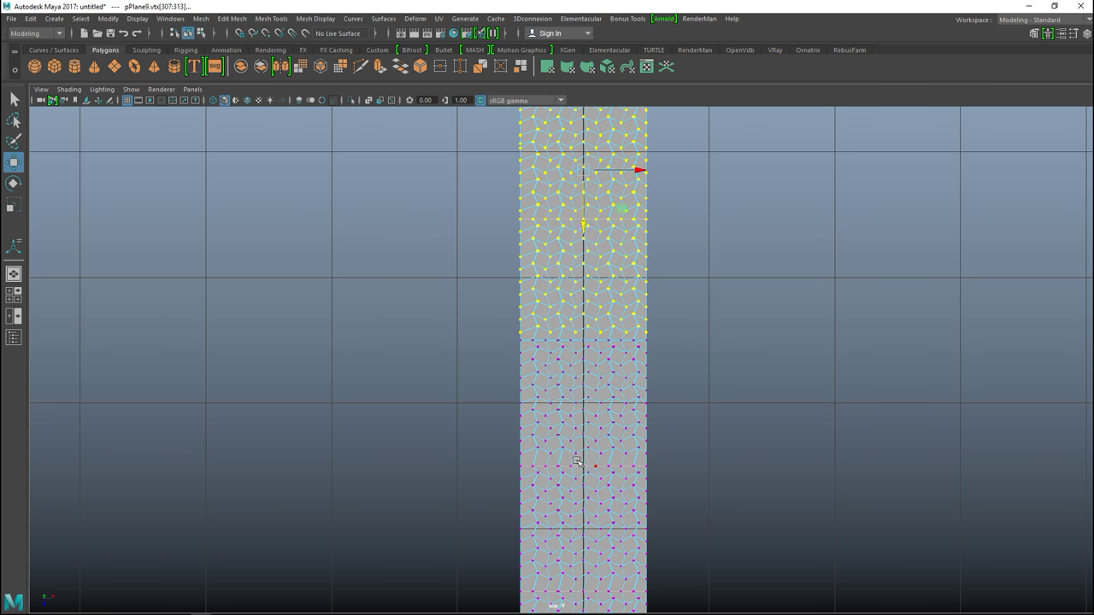
drag(500, 456, 678, 106)
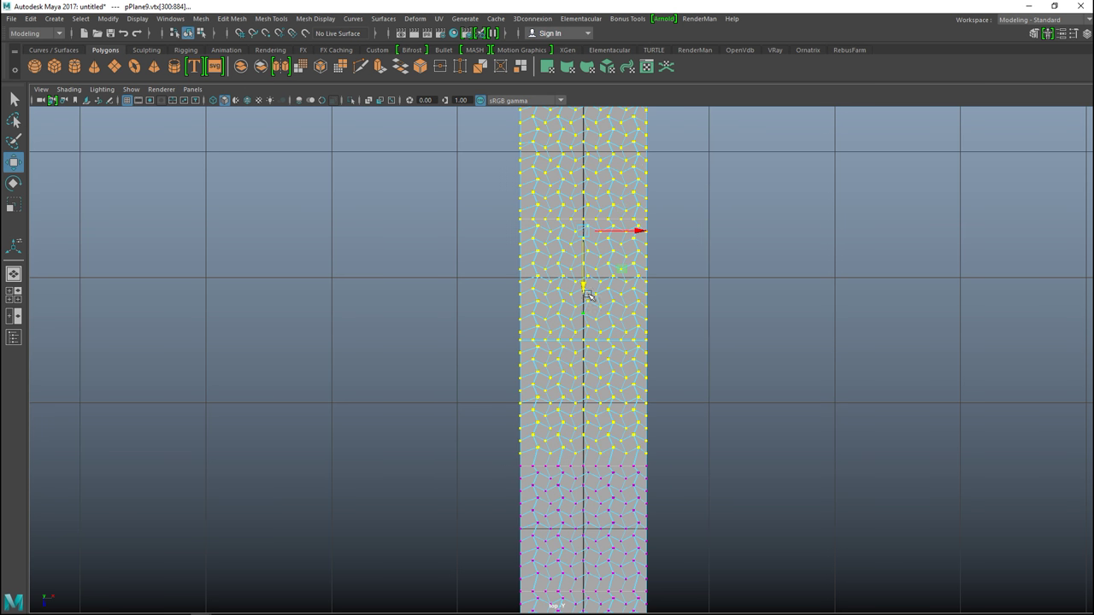
drag(583, 285, 589, 293)
alt+middle_drag(727, 491, 720, 242)
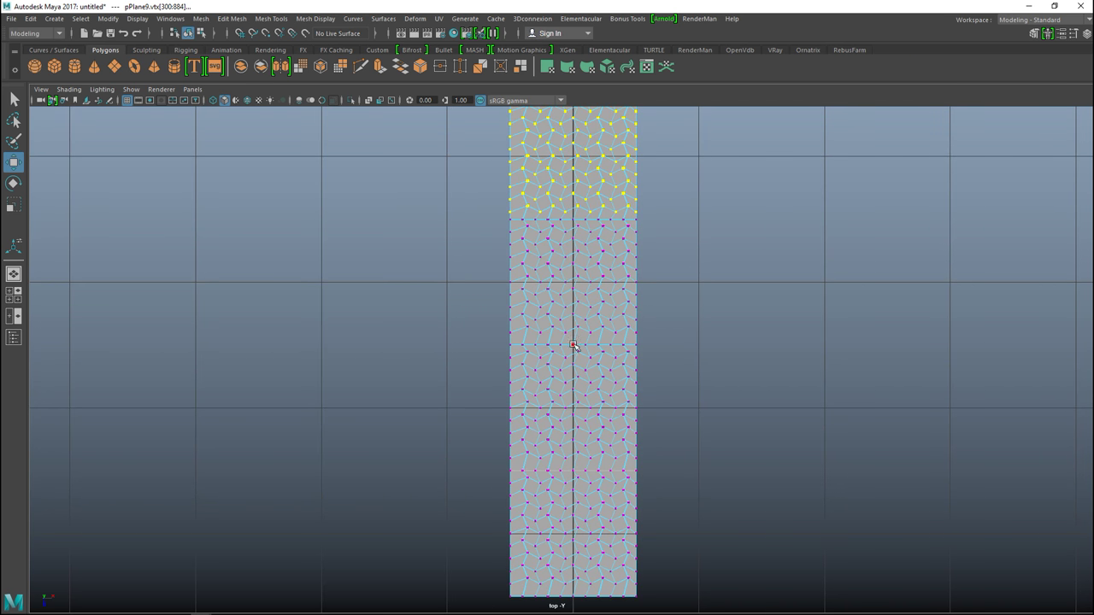
drag(464, 603, 696, 464)
middle_drag(574, 590, 576, 584)
drag(464, 599, 693, 338)
middle_drag(571, 524, 575, 519)
- Deselect and view the whole flat strip in a maximized perspective view from a low angle
click(394, 377)
alt+right_drag(391, 373, 31, 376)
click(14, 295)
key(space)
scroll(655, 291, down, 1)
scroll(662, 293, up, 3)
alt+drag(645, 293, 739, 285)
alt+middle_drag(739, 285, 485, 253)
alt+drag(441, 353, 571, 345)
- Switch pPlane9 back to object mode and undo a trial vertical move of the strip
right_click(569, 264)
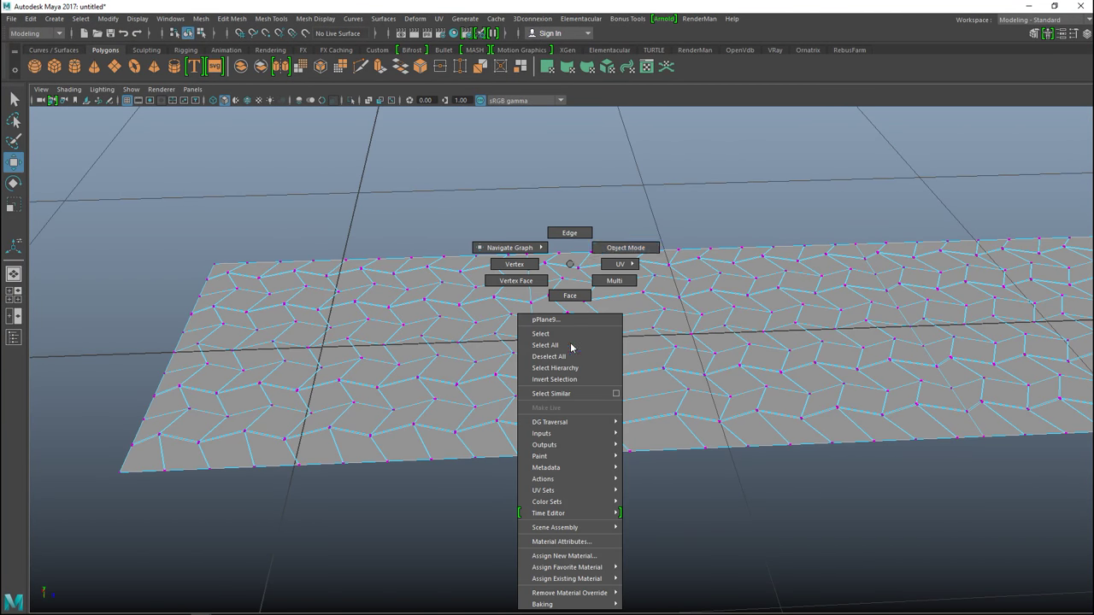
click(614, 249)
scroll(596, 453, down, 6)
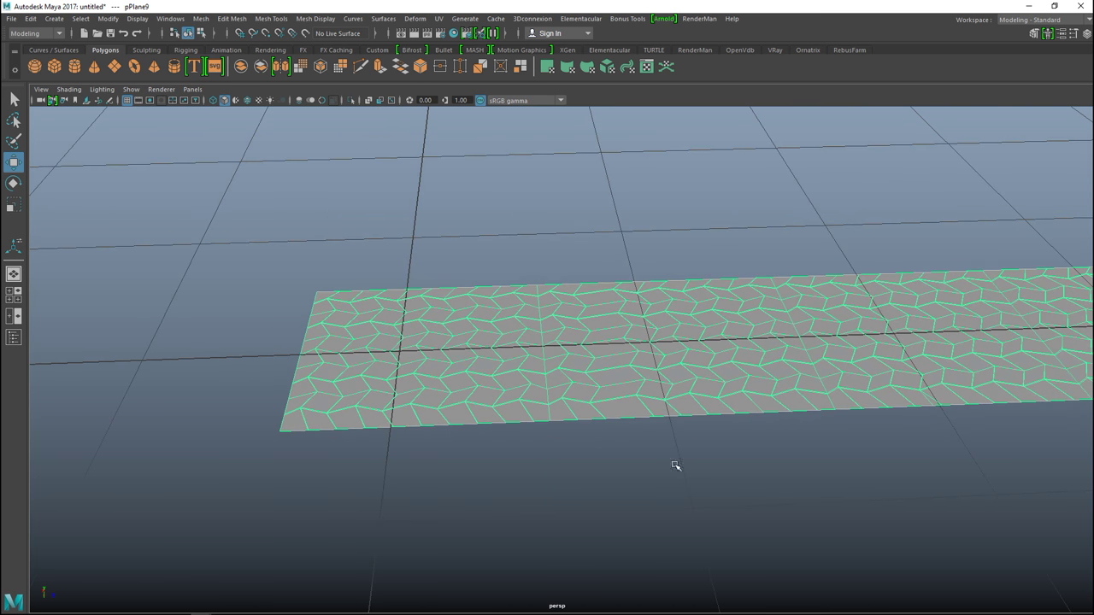
drag(940, 287, 922, 302)
key(ctrl+z)
key(ctrl+z)
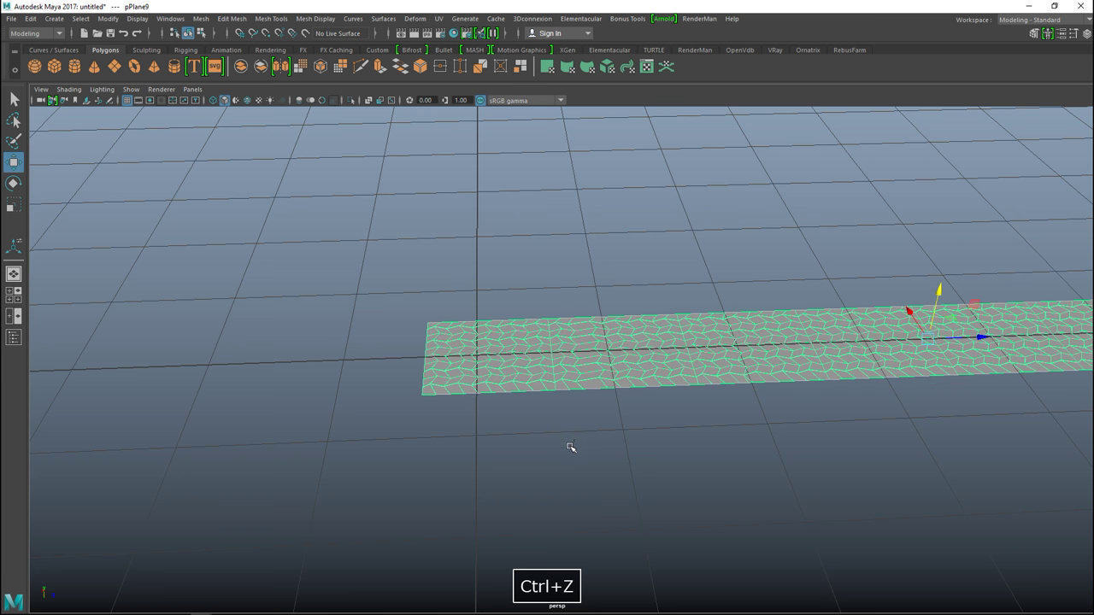
scroll(569, 442, up, 5)
alt+drag(606, 450, 659, 495)
- Maximize and frame the top view, then marquee-select the plane's upper vertices in vertex mode
key(space)
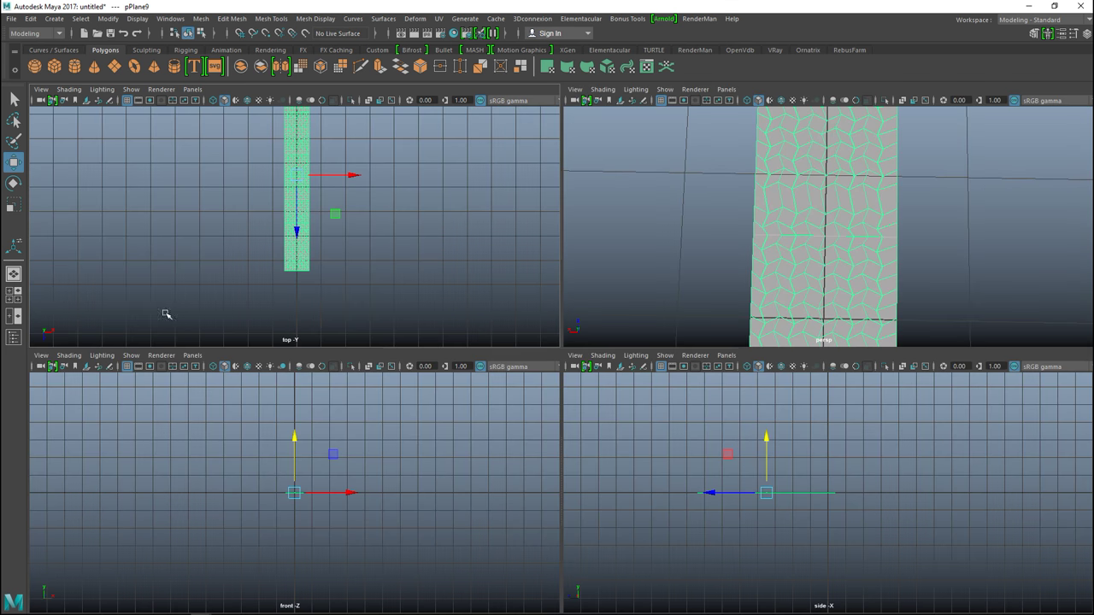
key(space)
key(f)
scroll(632, 363, up, 5)
scroll(654, 373, down, 8)
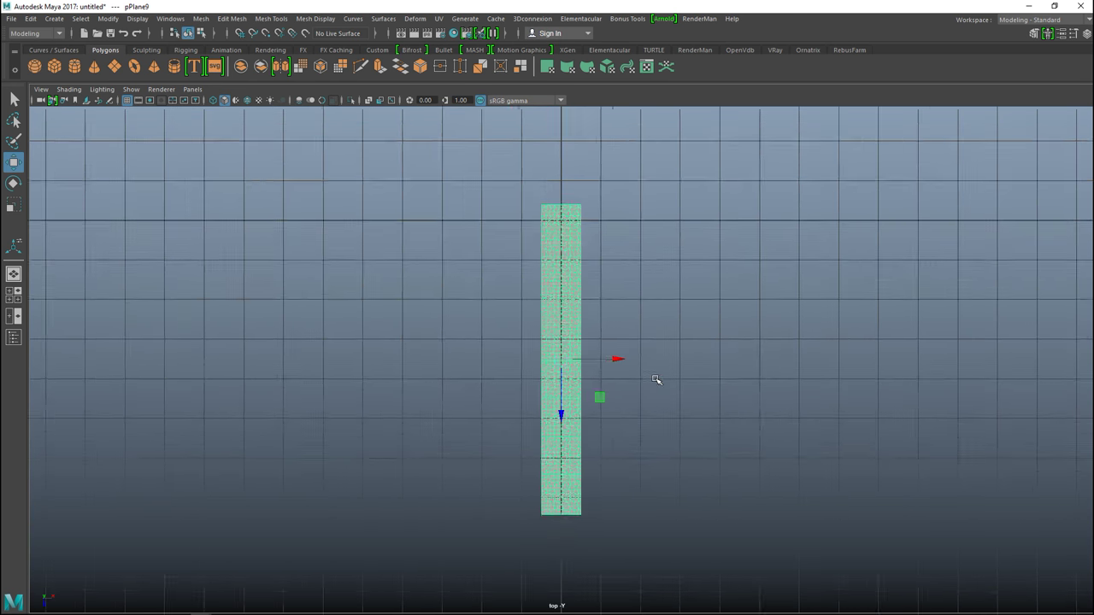
scroll(656, 381, up, 3)
alt+middle_drag(675, 368, 715, 495)
scroll(725, 469, up, 4)
scroll(606, 342, up, 2)
right_drag(581, 269, 537, 245)
right_drag(626, 273, 561, 264)
drag(490, 198, 805, 451)
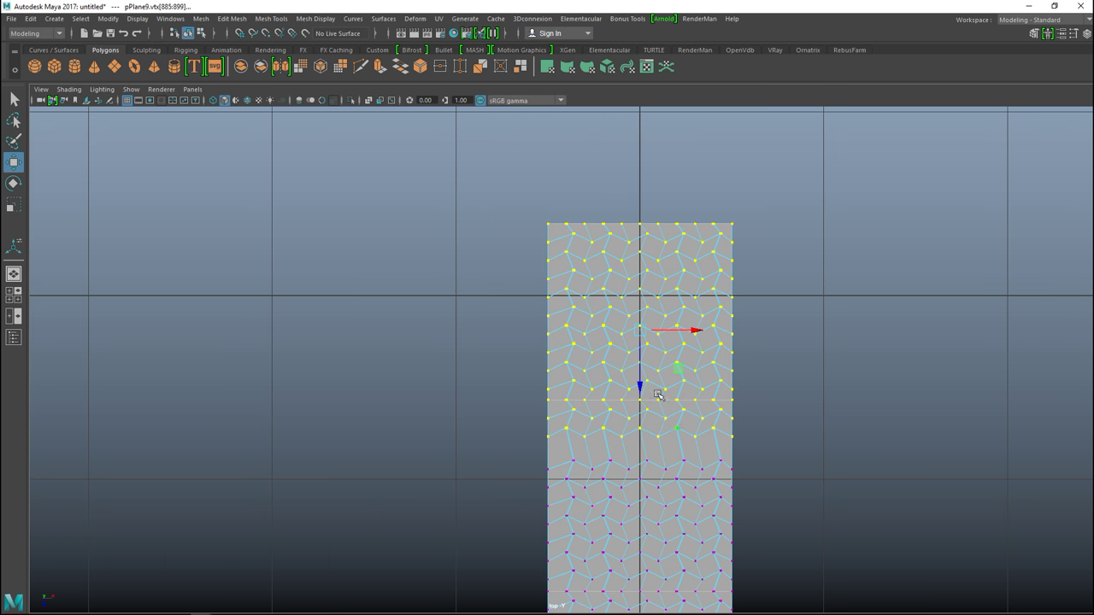
- Nudge the upper vertices slightly down, then deselect and orbit the maximized perspective view over the strip
drag(636, 387, 642, 402)
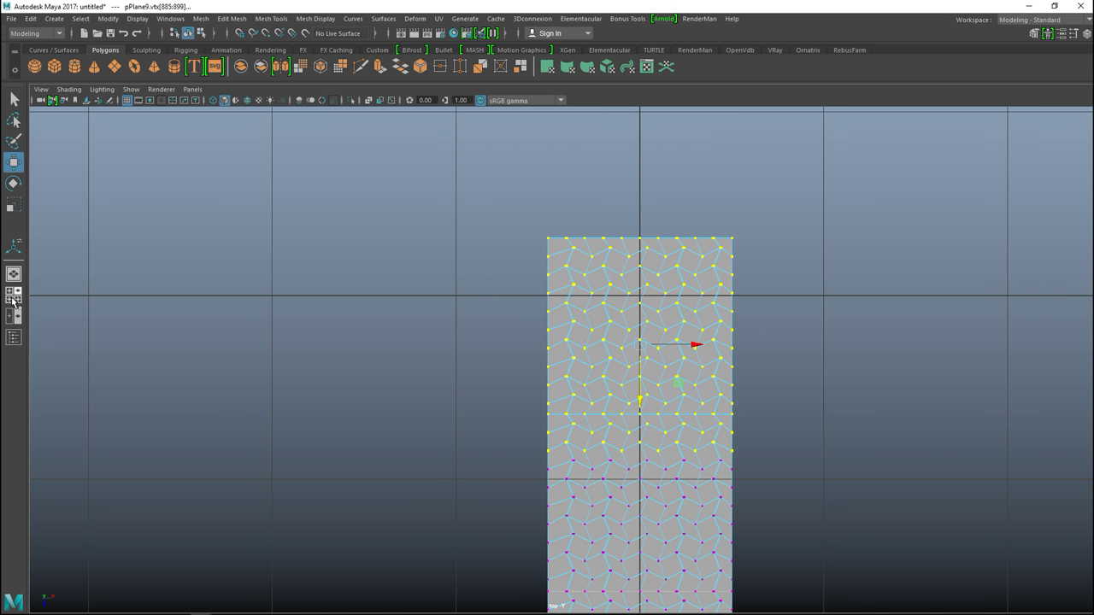
click(14, 294)
key(space)
click(342, 304)
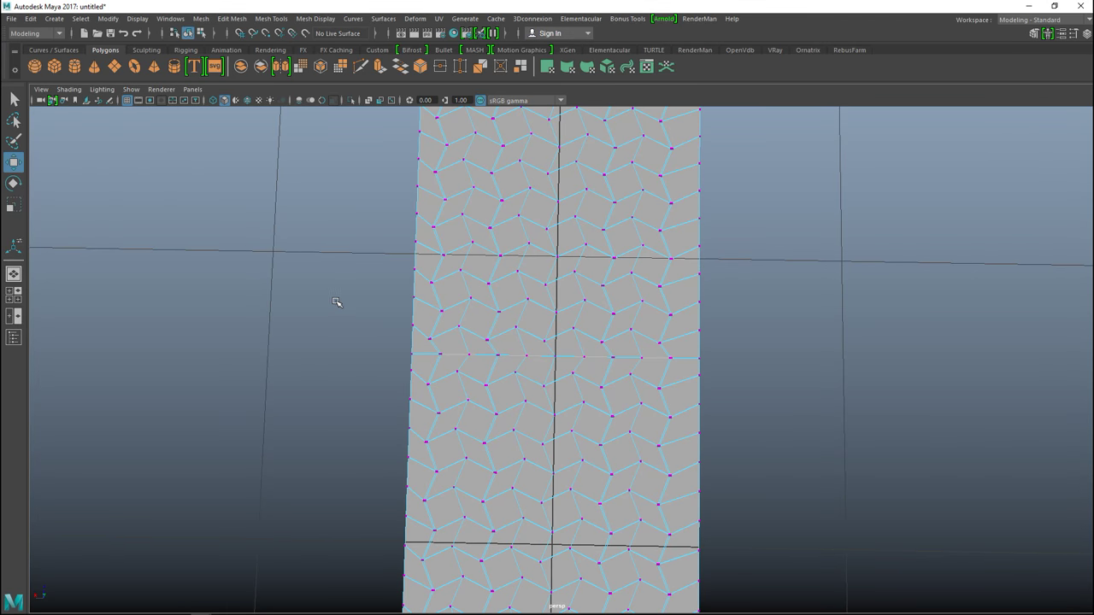
alt+drag(295, 371, 552, 408)
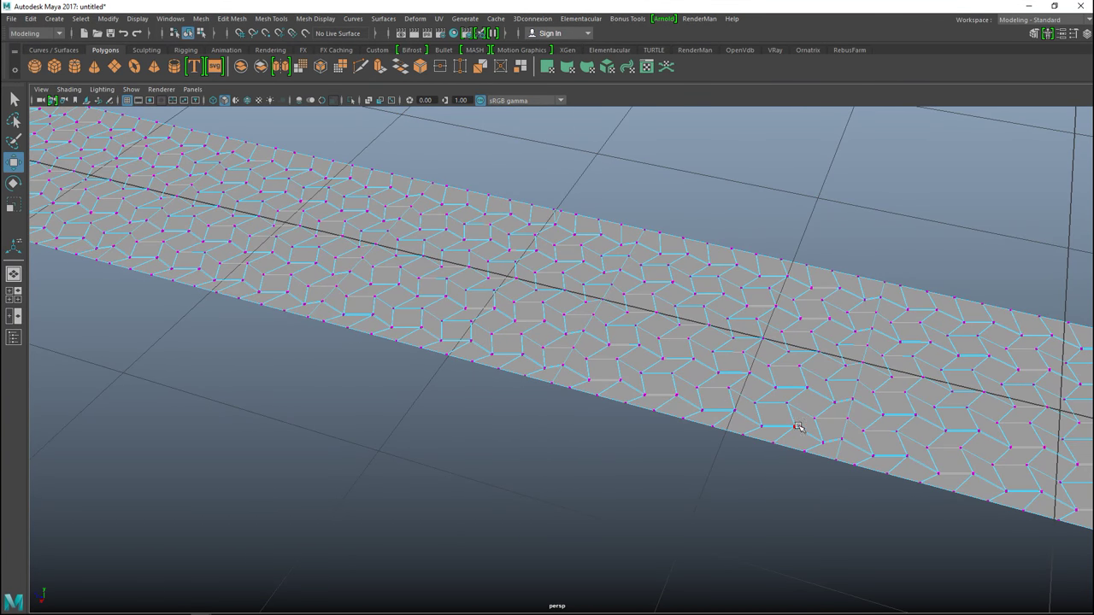
scroll(647, 299, up, 10)
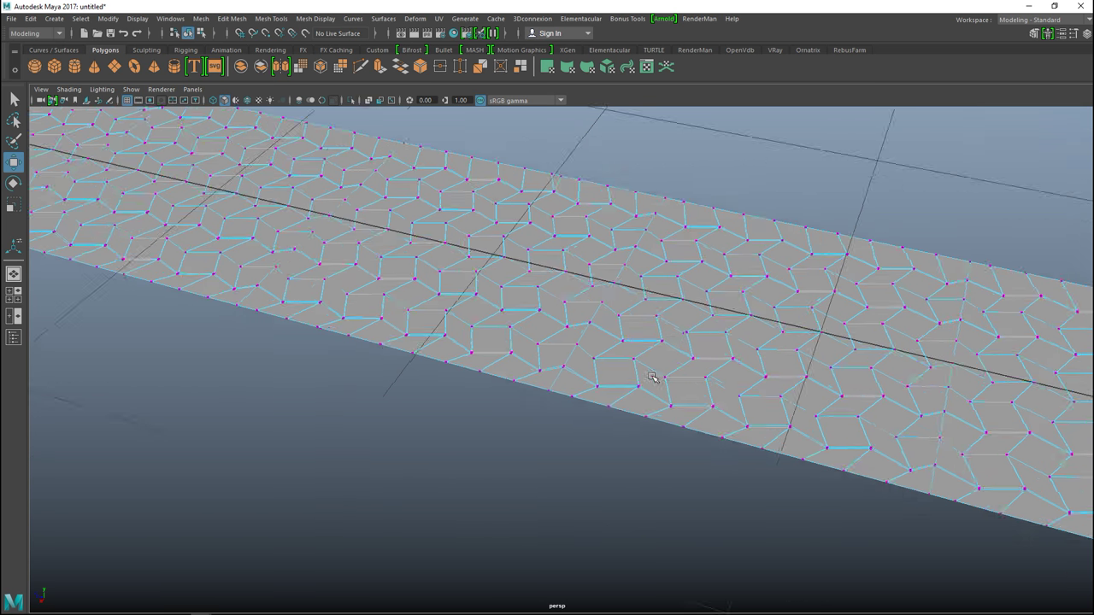
right_drag(618, 263, 619, 295)
- Pick individual tile and thin sliver faces along pPlane19's edge one by one to inspect them
click(633, 371)
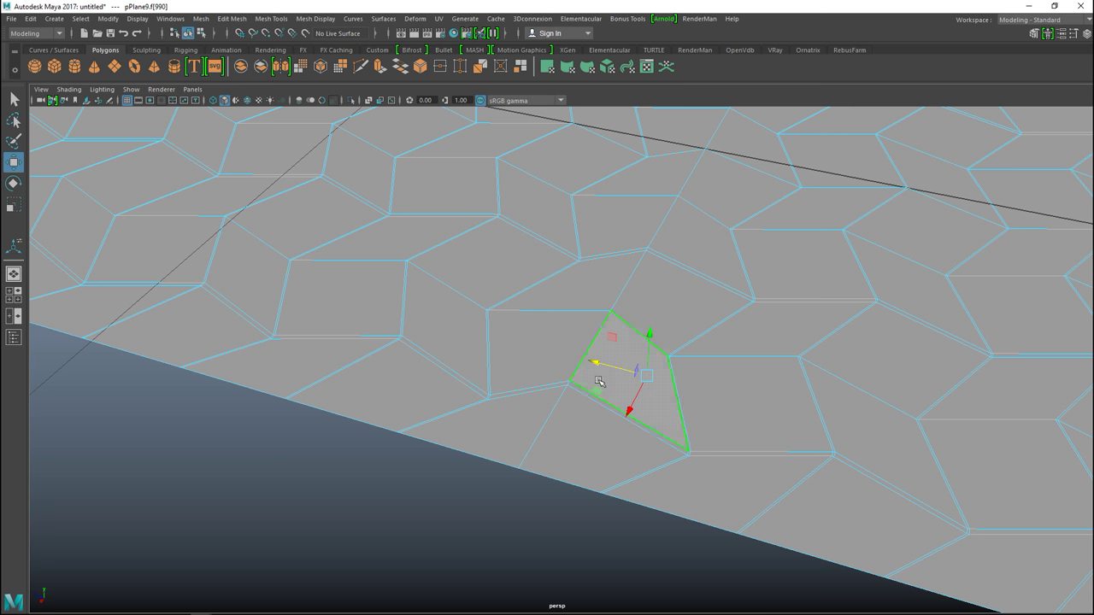
click(528, 391)
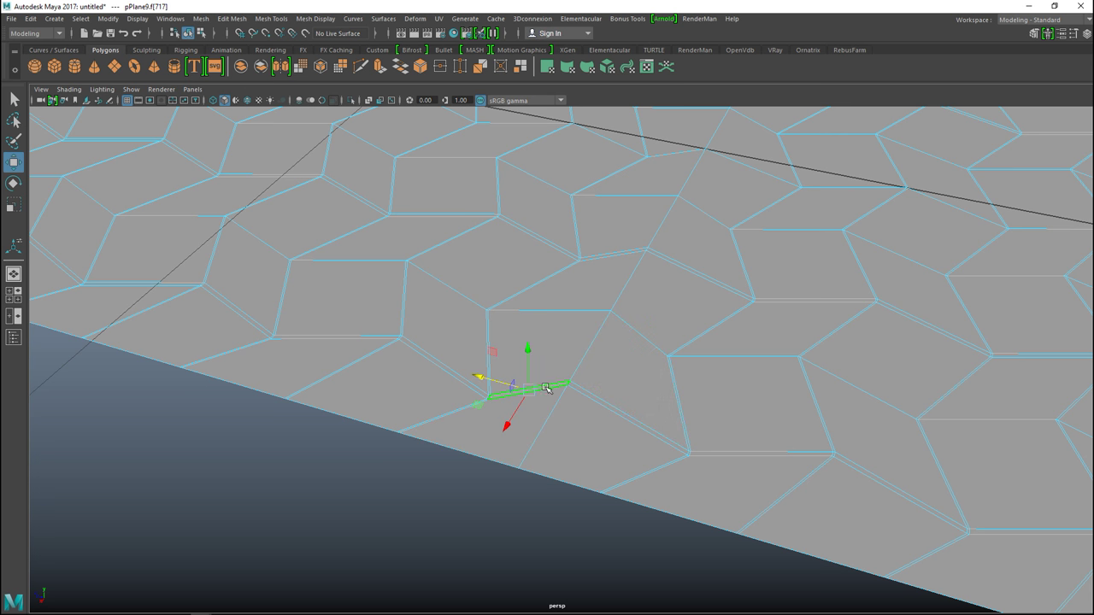
click(452, 412)
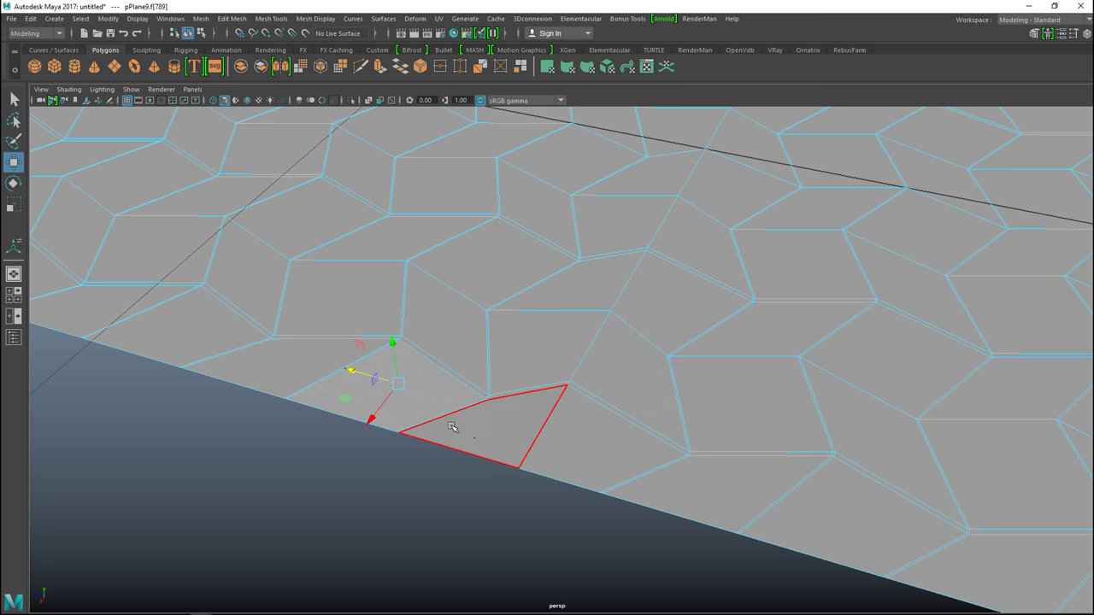
click(456, 412)
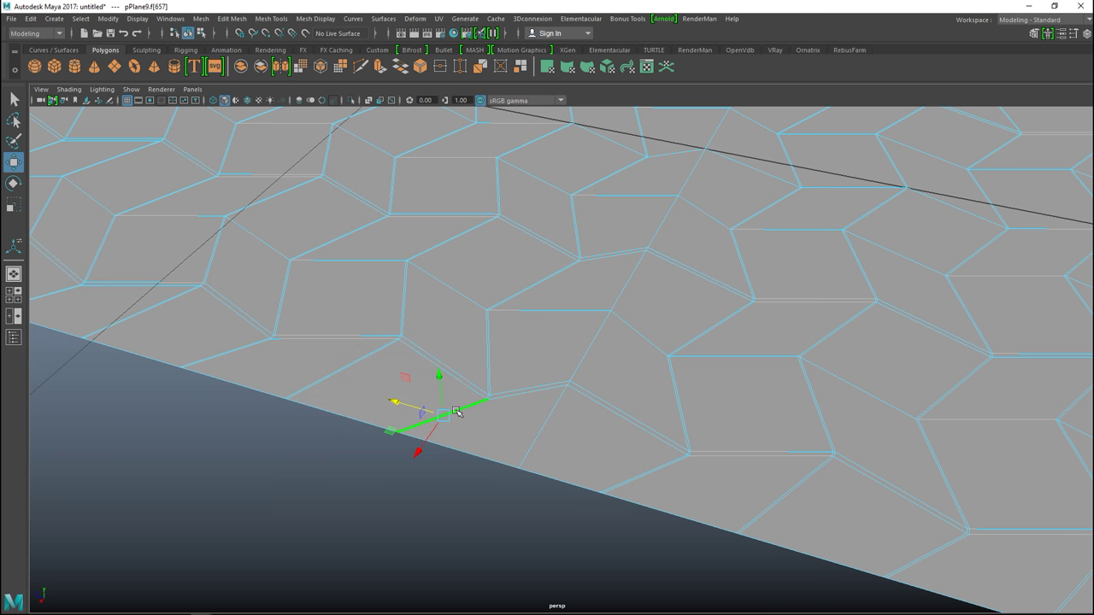
click(533, 361)
click(615, 379)
click(657, 294)
click(573, 286)
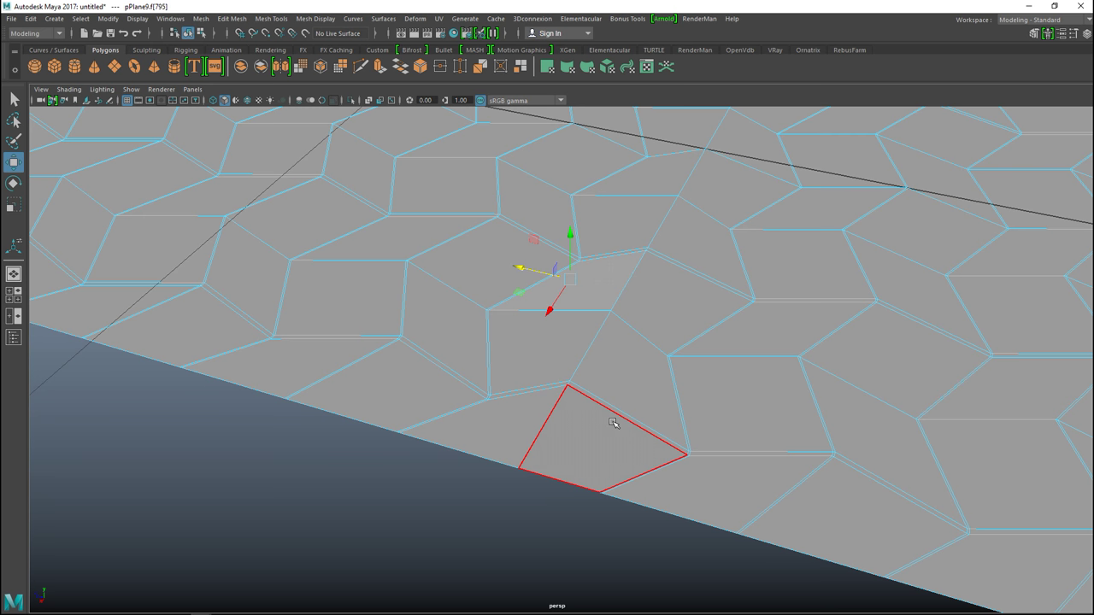
key(F9)
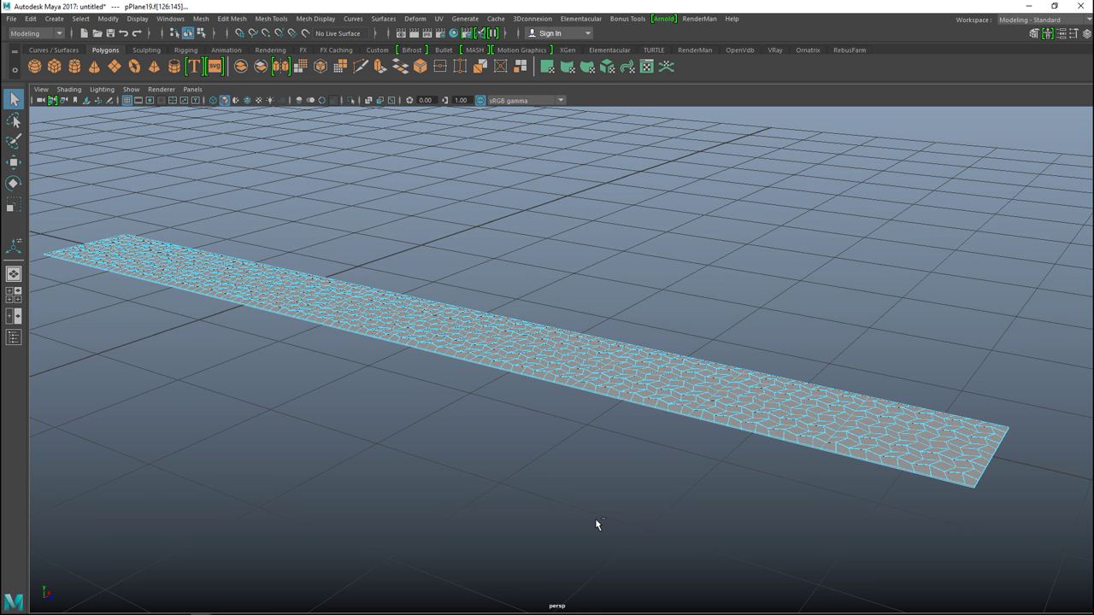
- Extrude the selected faces with Ctrl+E and try a Thickness of 0.02
key(ctrl+e)
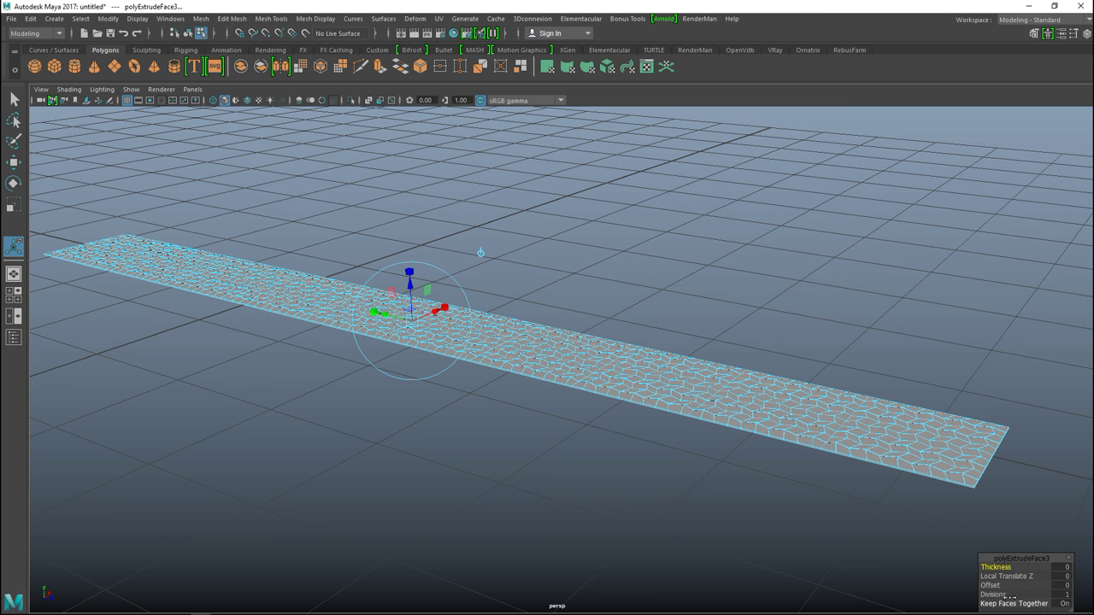
middle_drag(993, 566, 1000, 566)
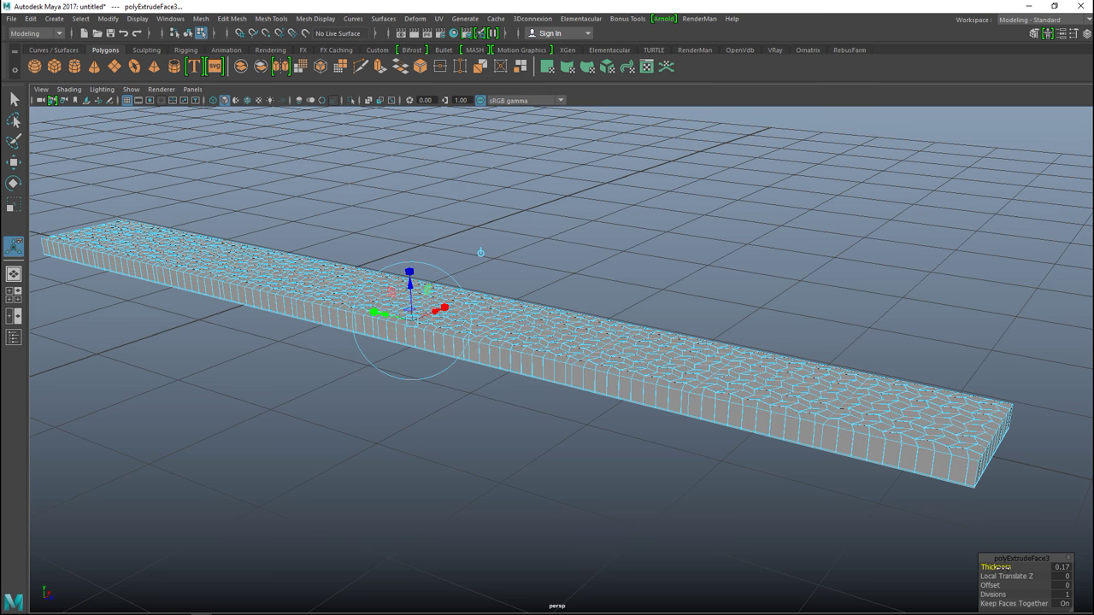
double_click(1059, 568)
key(Return)
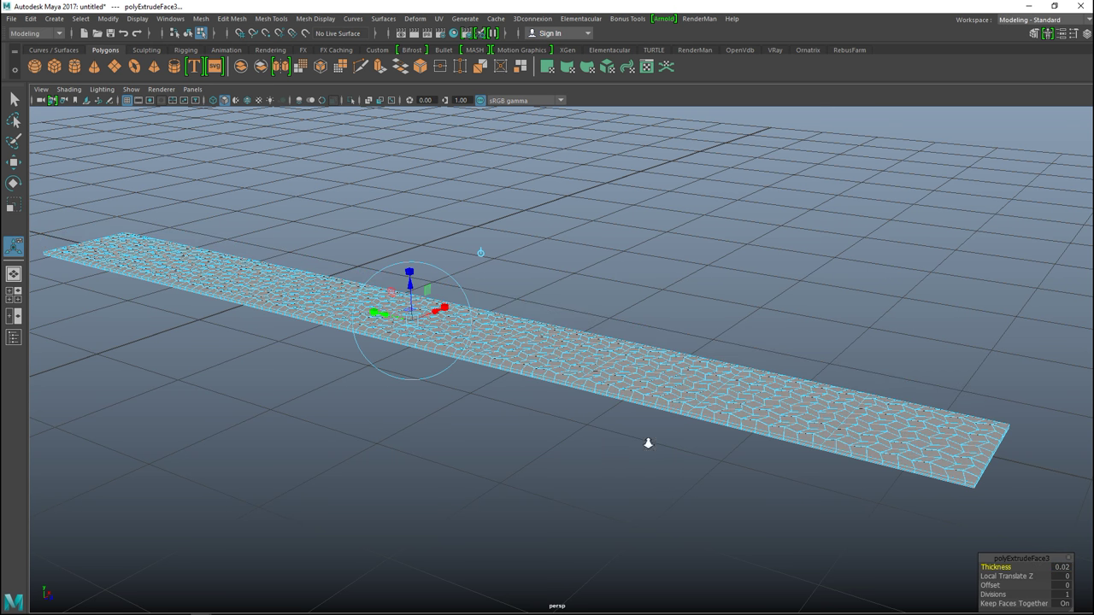
scroll(647, 442, up, 5)
alt+drag(657, 542, 705, 436)
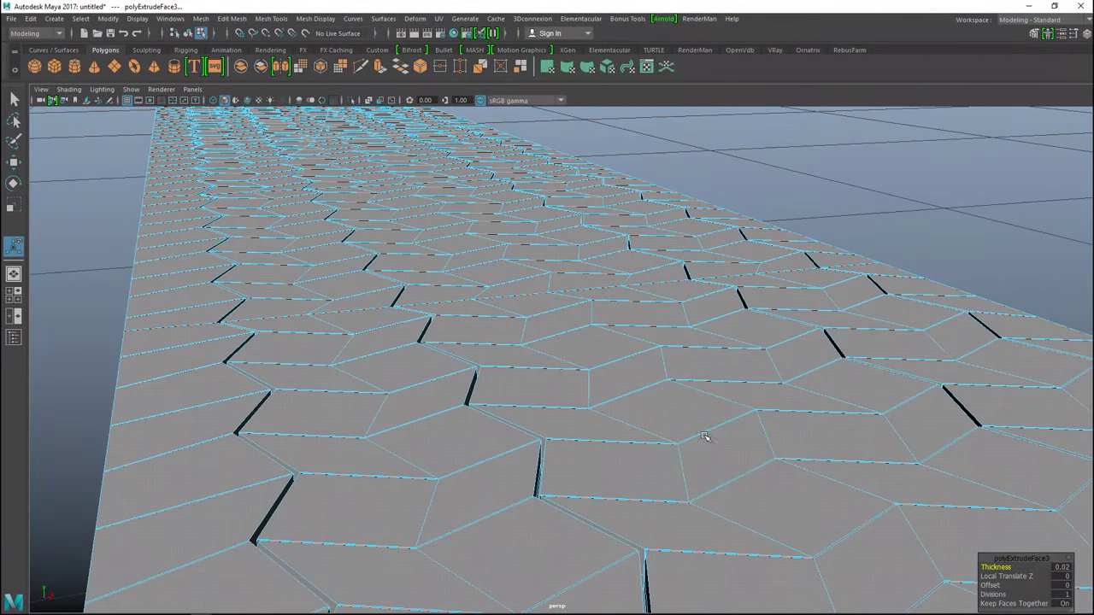
alt+right_drag(671, 436, 542, 456)
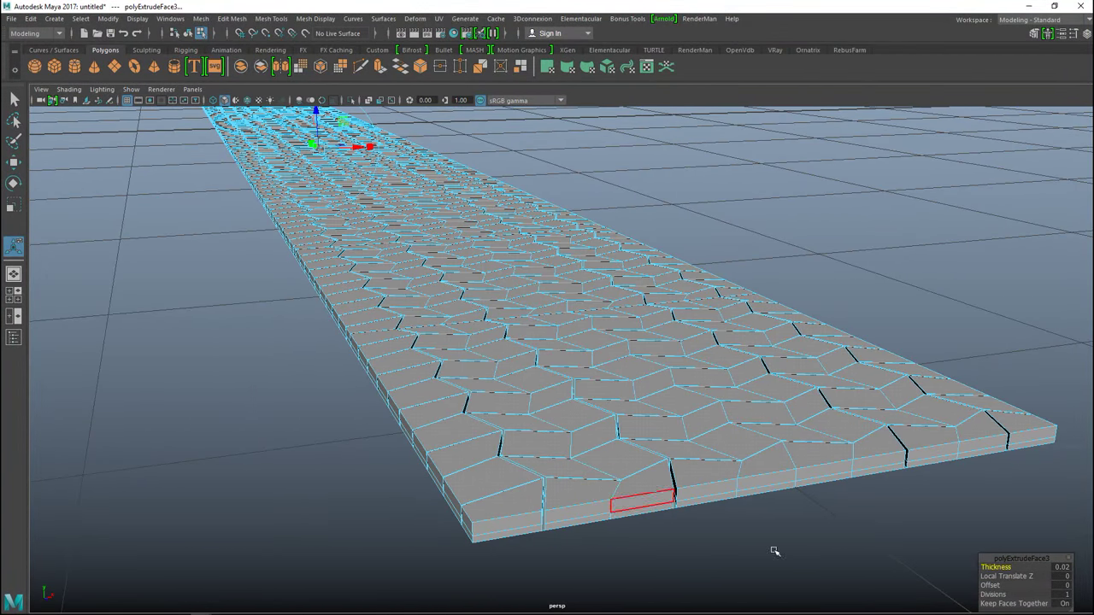
- Try Thickness 0.001, then settle on 0.01 and deselect to finish the extrusion
click(1057, 569)
text(0.001)
key(Return)
click(1060, 569)
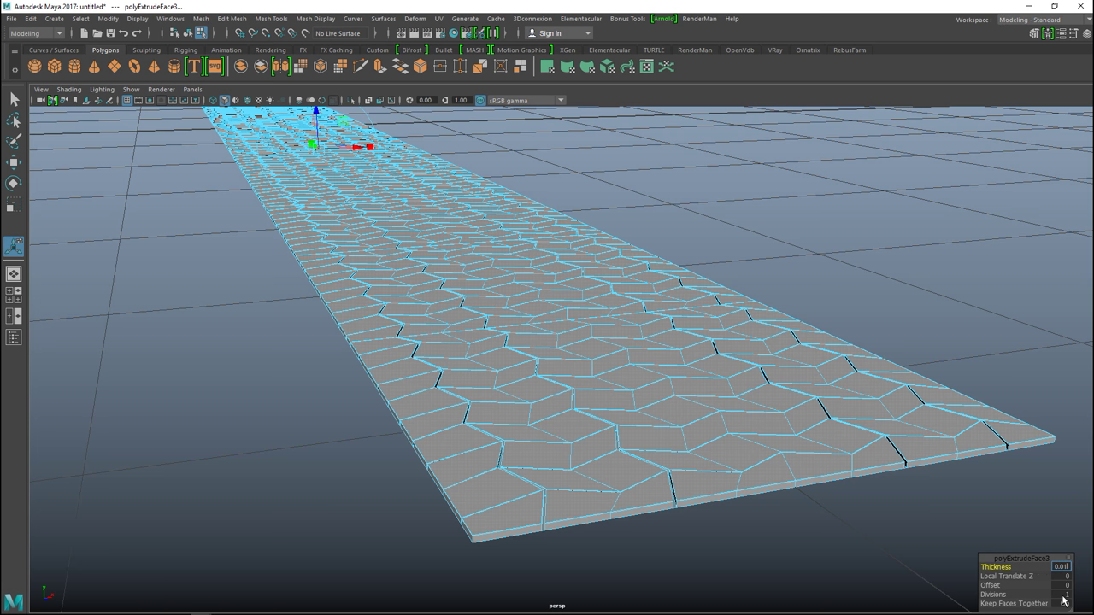
key(Return)
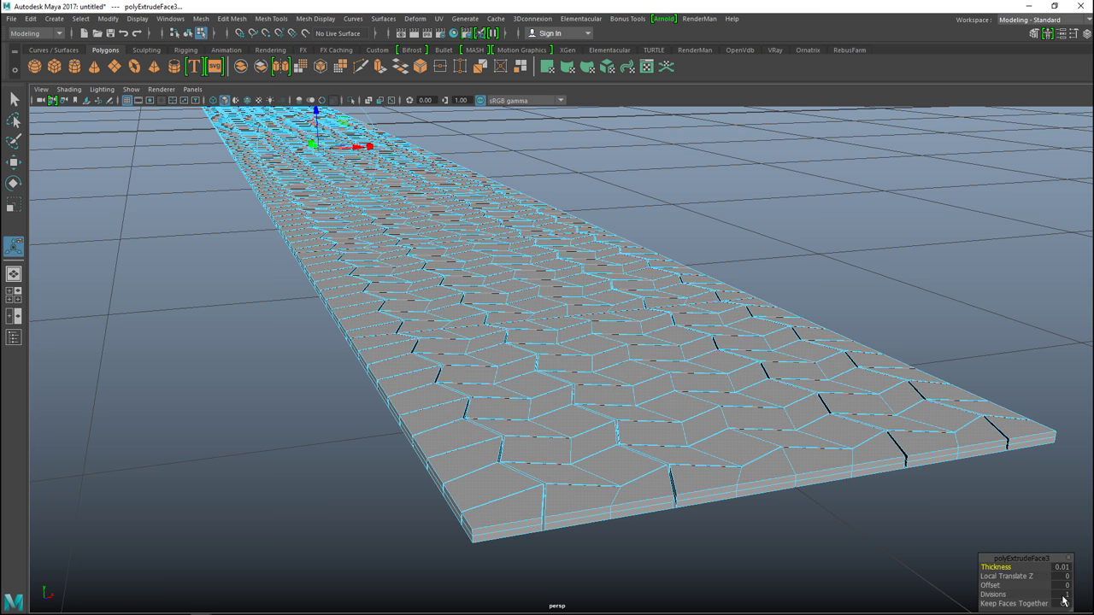
click(329, 402)
scroll(282, 368, down, 5)
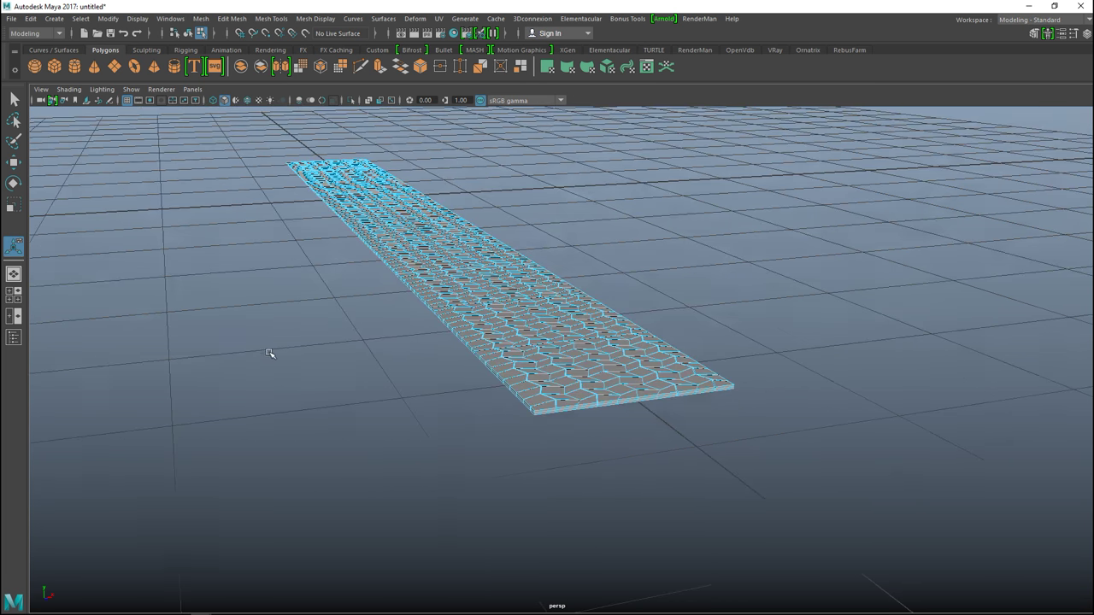
- Maximize the front view and marquee-select all strip vertices except the two end columns
mouse_move(296, 363)
alt+mouse_down()
mouse_move(290, 378)
mouse_move(296, 363)
alt+mouse_up()
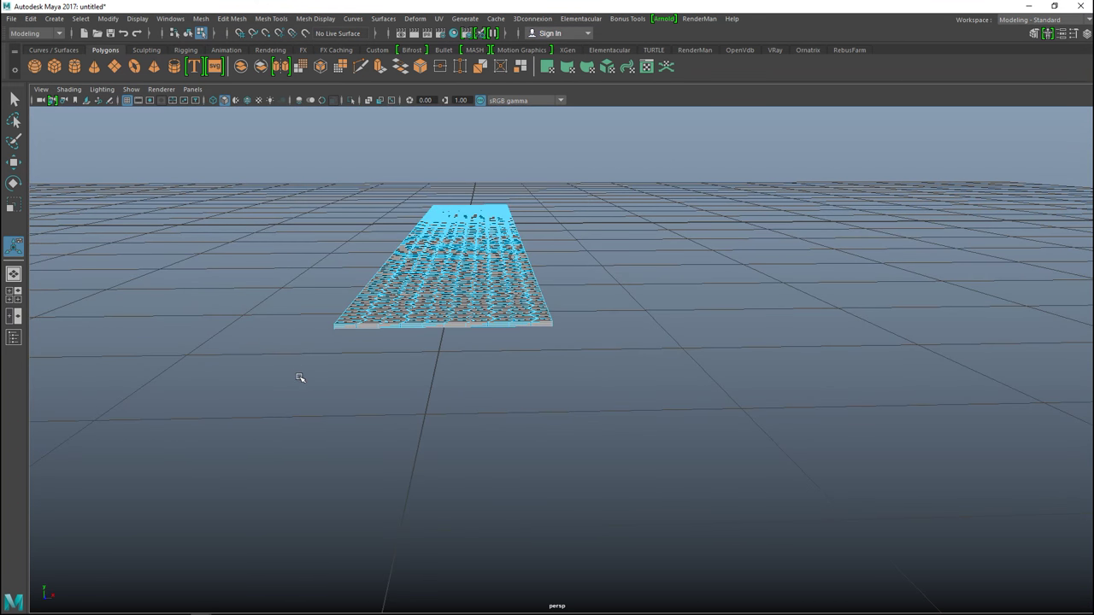
alt+middle_drag(299, 378, 308, 399)
click(15, 298)
key(space)
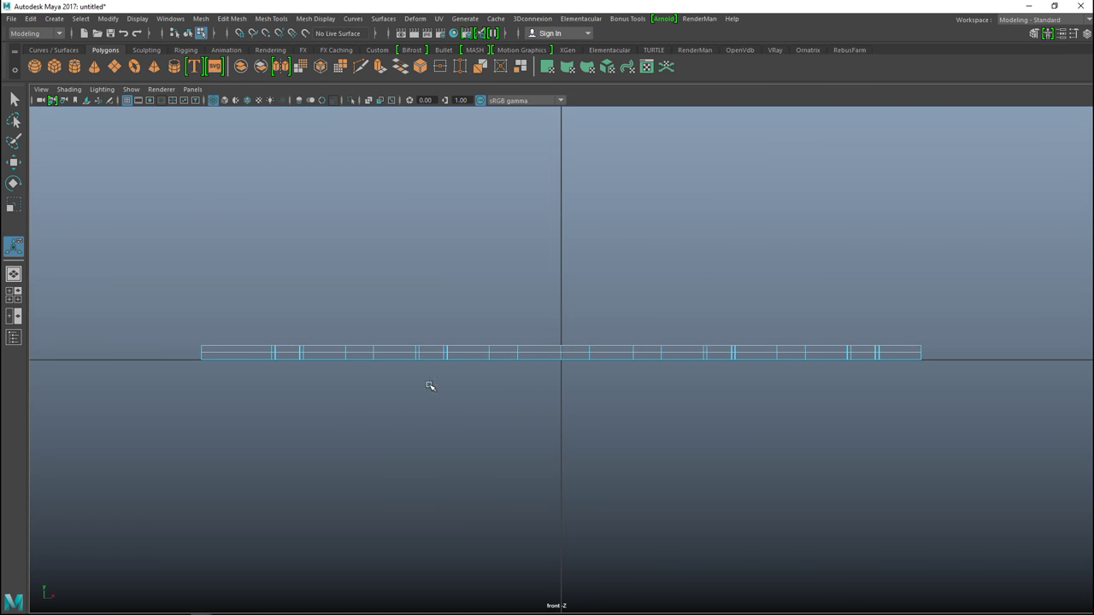
right_drag(433, 359, 405, 270)
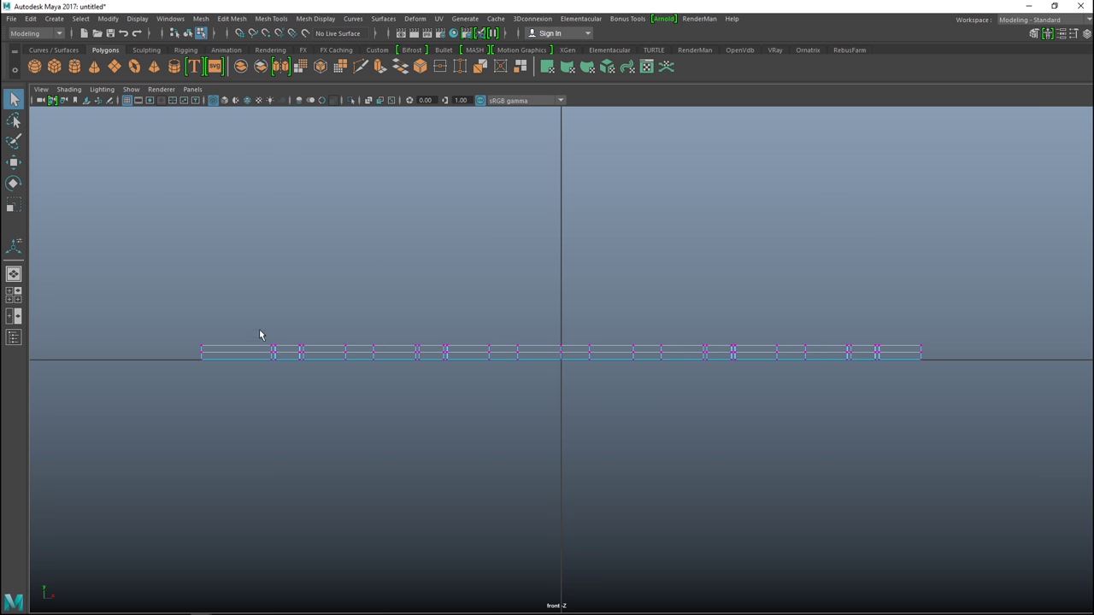
drag(260, 328, 895, 421)
- Raise successively narrower middle vertex bands with the Move tool's Y arrow to arch the strip
key(w)
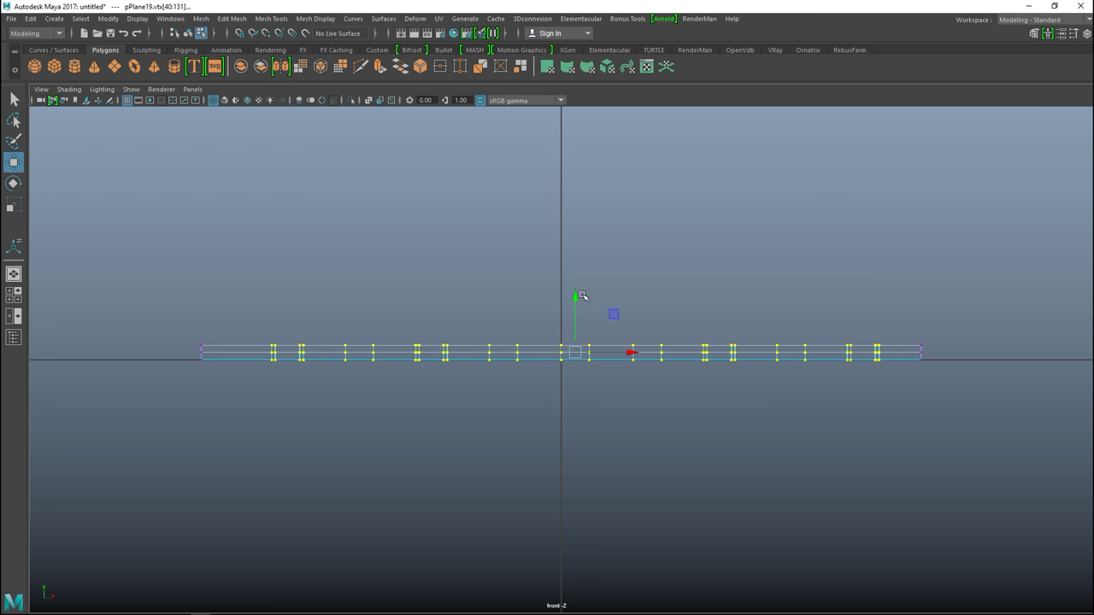
drag(581, 296, 577, 287)
drag(285, 314, 859, 424)
drag(576, 290, 576, 287)
drag(336, 304, 811, 396)
drag(576, 284, 577, 280)
drag(370, 305, 782, 389)
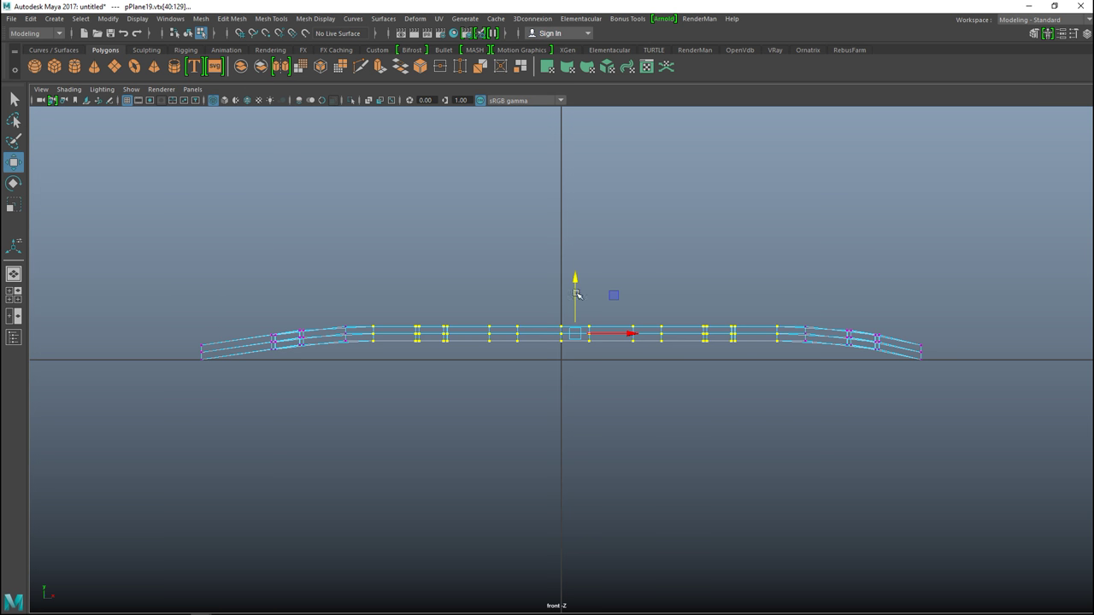
drag(577, 280, 576, 276)
drag(405, 298, 739, 388)
drag(576, 277, 573, 274)
drag(434, 305, 706, 385)
drag(575, 277, 574, 274)
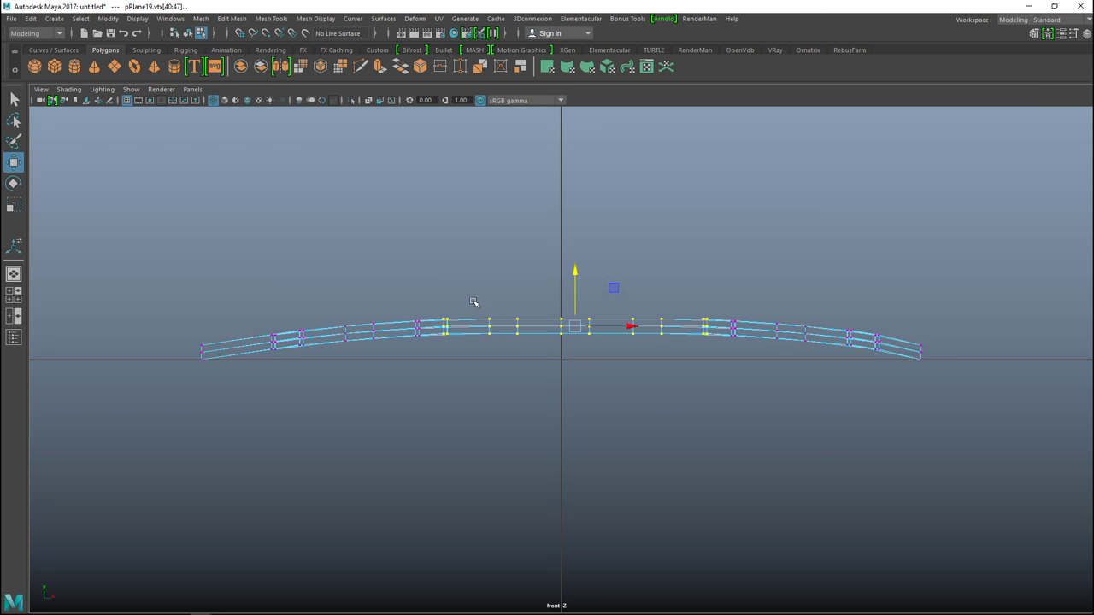
drag(477, 299, 685, 390)
drag(577, 271, 576, 274)
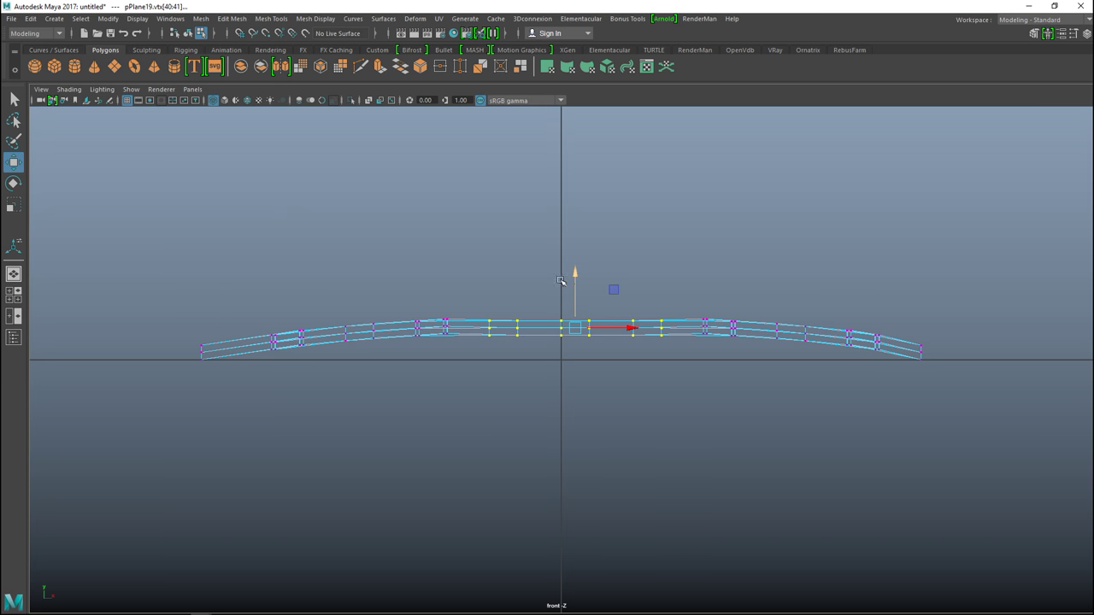
- Deselect in the maximized perspective view, return to object mode, and check the strip's underside
click(14, 295)
key(space)
click(839, 297)
alt+drag(698, 333, 541, 349)
right_drag(541, 349, 598, 252)
scroll(815, 373, up, 3)
alt+drag(831, 389, 700, 405)
- Select the front-edge side faces along the strip's right stretch and delete them
alt+drag(576, 383, 570, 384)
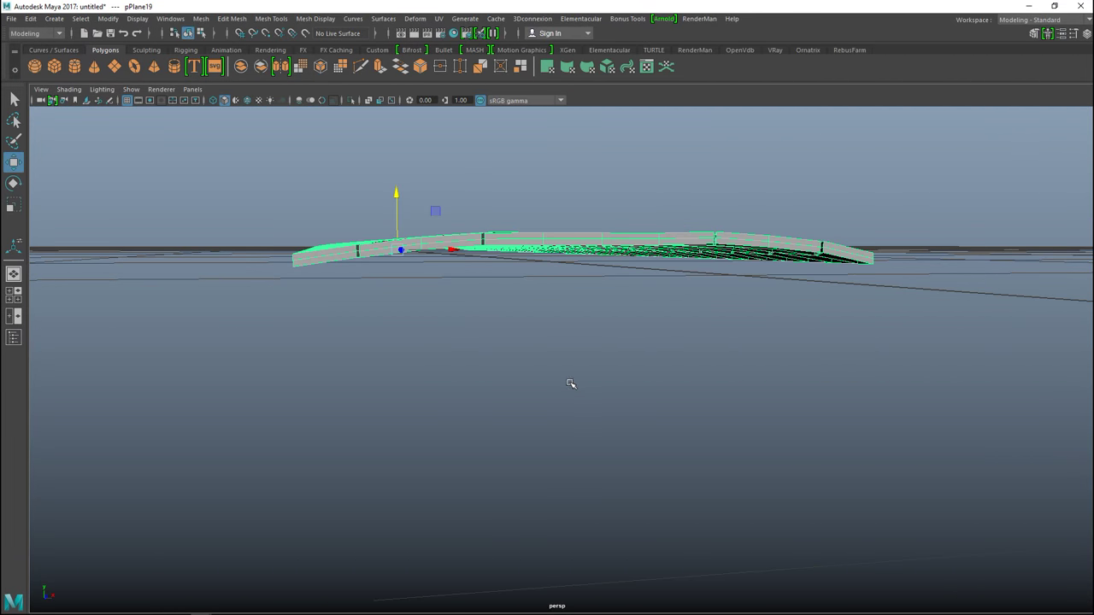
alt+drag(476, 373, 500, 408)
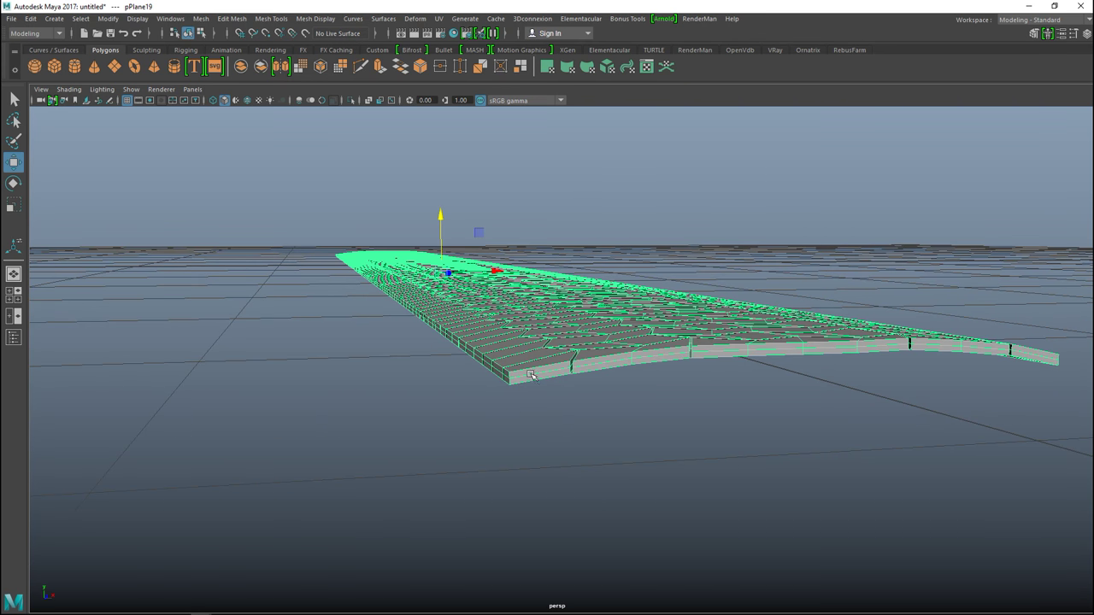
right_drag(531, 272, 530, 234)
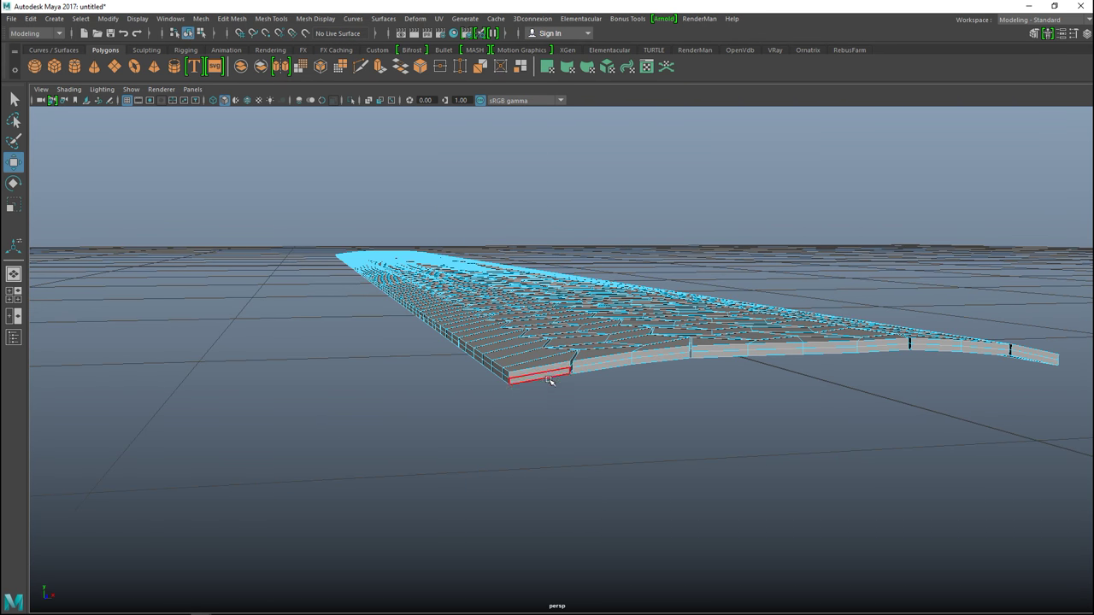
click(1040, 363)
click(826, 422)
click(552, 374)
drag(599, 367, 622, 368)
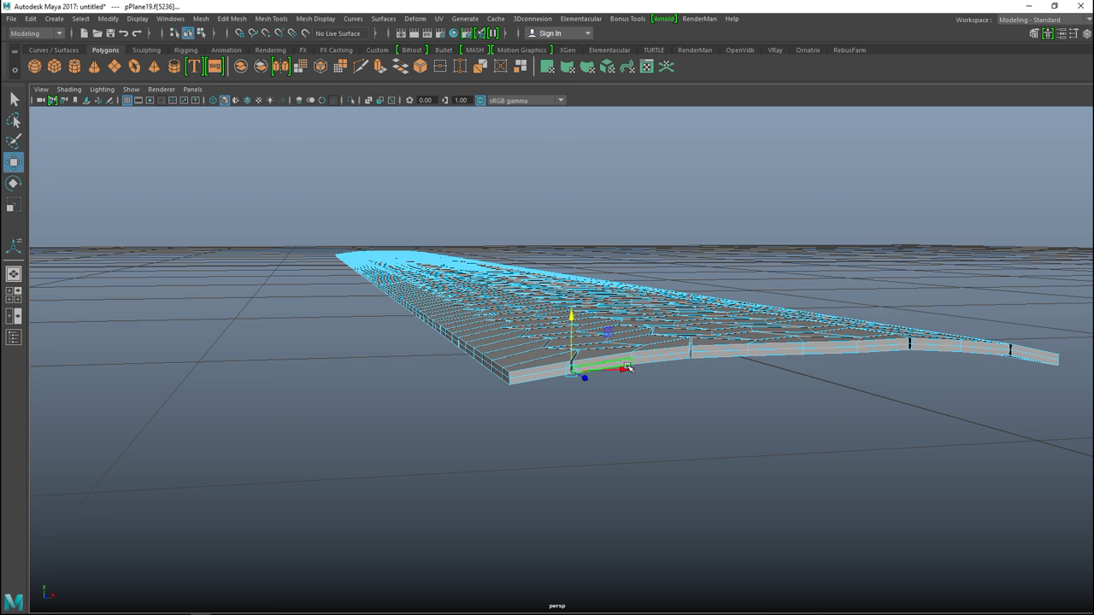
click(760, 350)
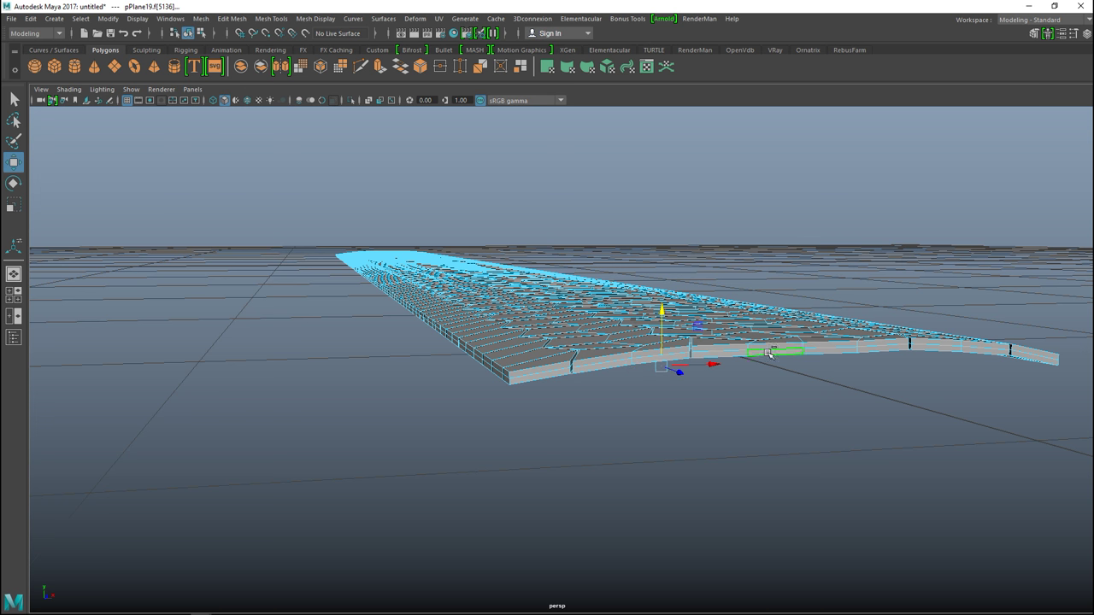
click(828, 347)
click(882, 344)
click(940, 346)
click(985, 349)
click(1034, 354)
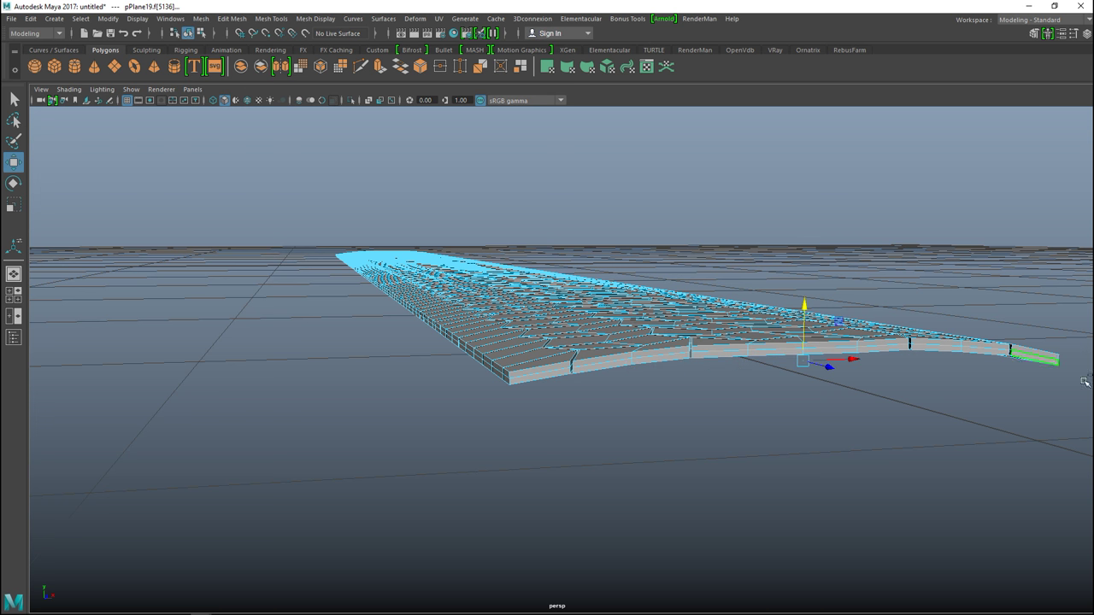
key(Delete)
- Select and delete the remaining front-edge side faces along the left stretch
click(1031, 351)
click(1001, 349)
click(988, 349)
click(889, 343)
click(831, 343)
click(776, 347)
click(737, 347)
click(658, 350)
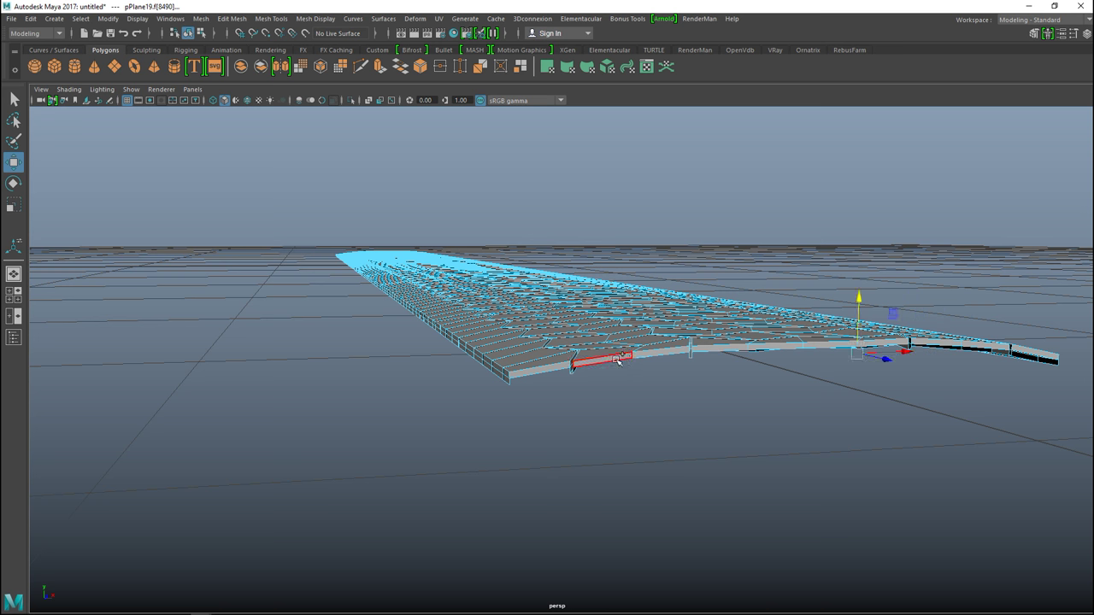
shift+click(536, 369)
key(Delete)
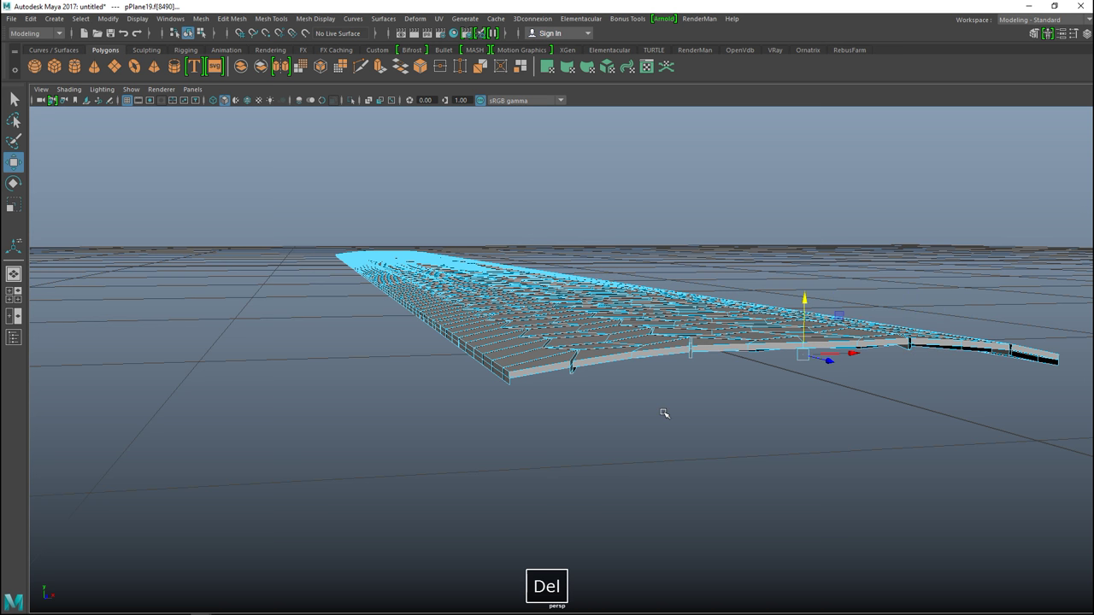
scroll(662, 406, down, 3)
alt+drag(663, 399, 531, 420)
scroll(531, 420, up, 3)
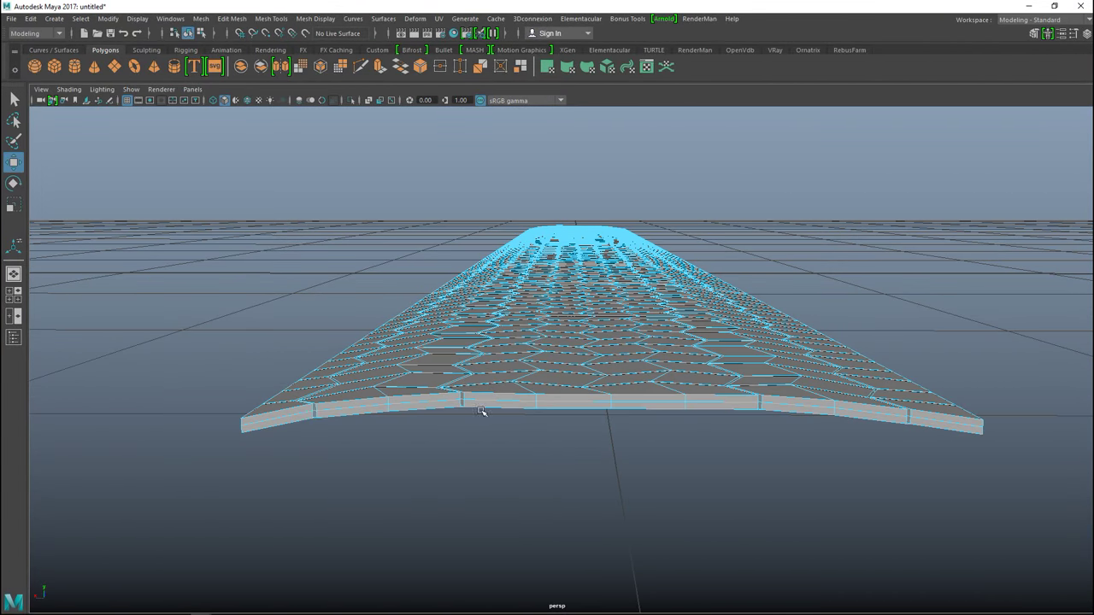
- Select the near-edge side faces end to end, undoing one mis-pick, and delete them
click(280, 422)
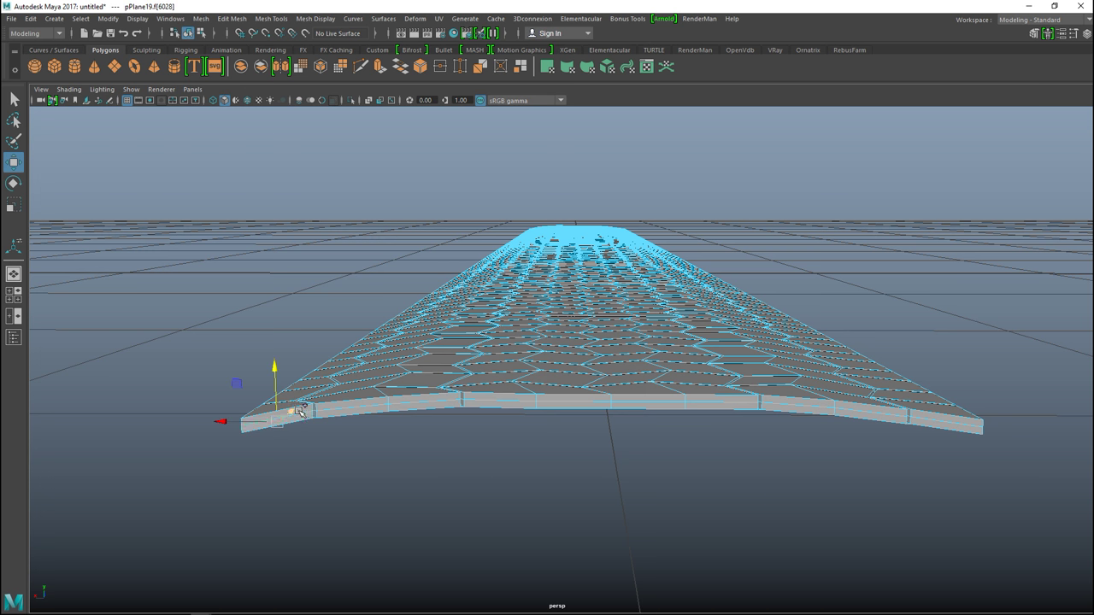
shift+click(352, 412)
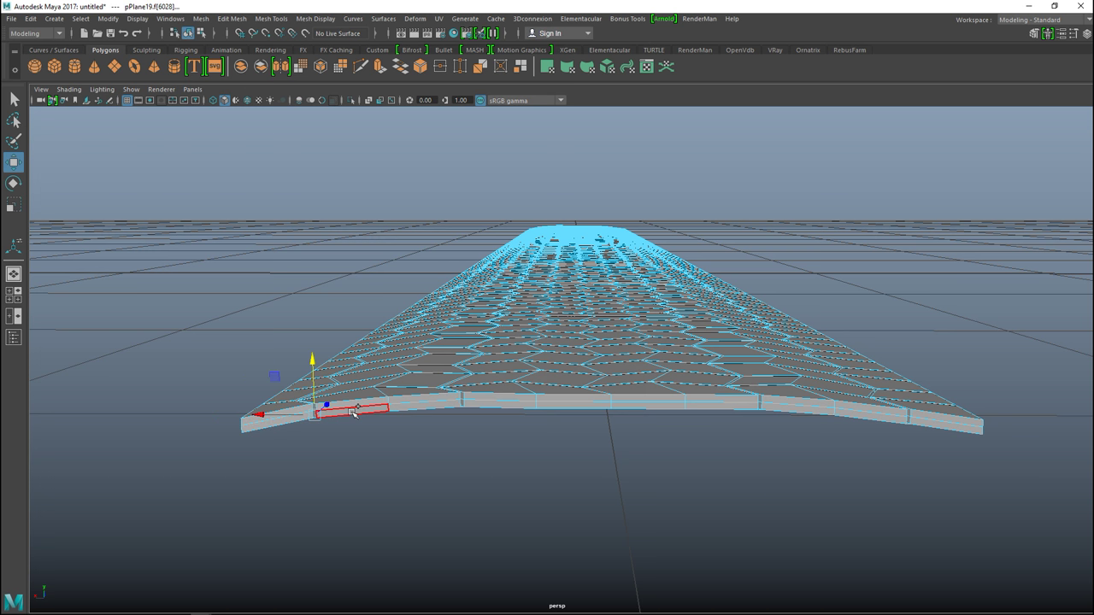
shift+click(410, 401)
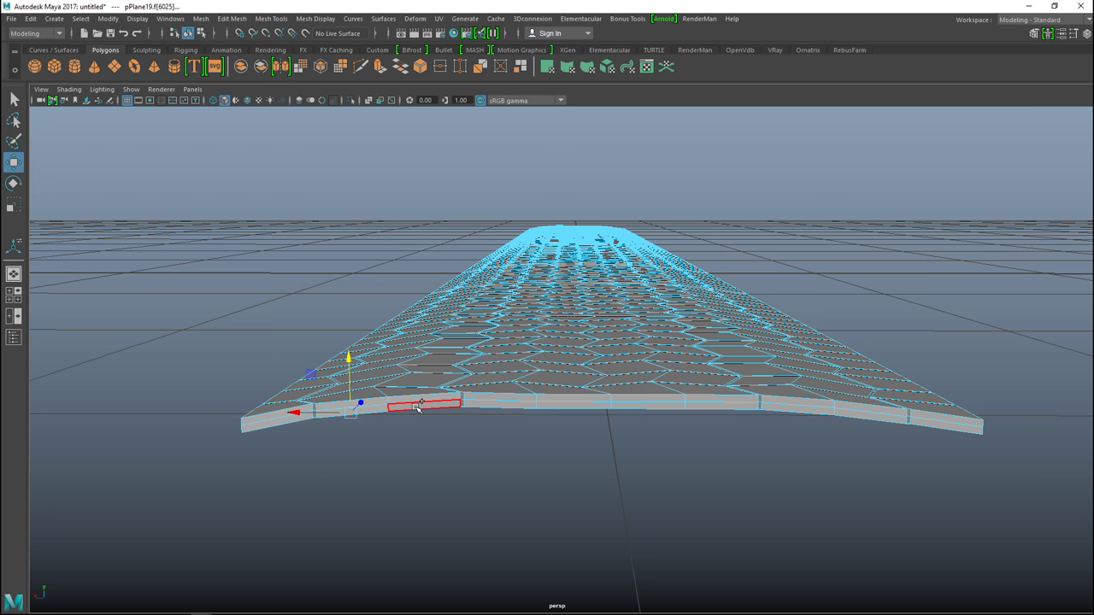
shift+click(500, 403)
shift+double_click(504, 402)
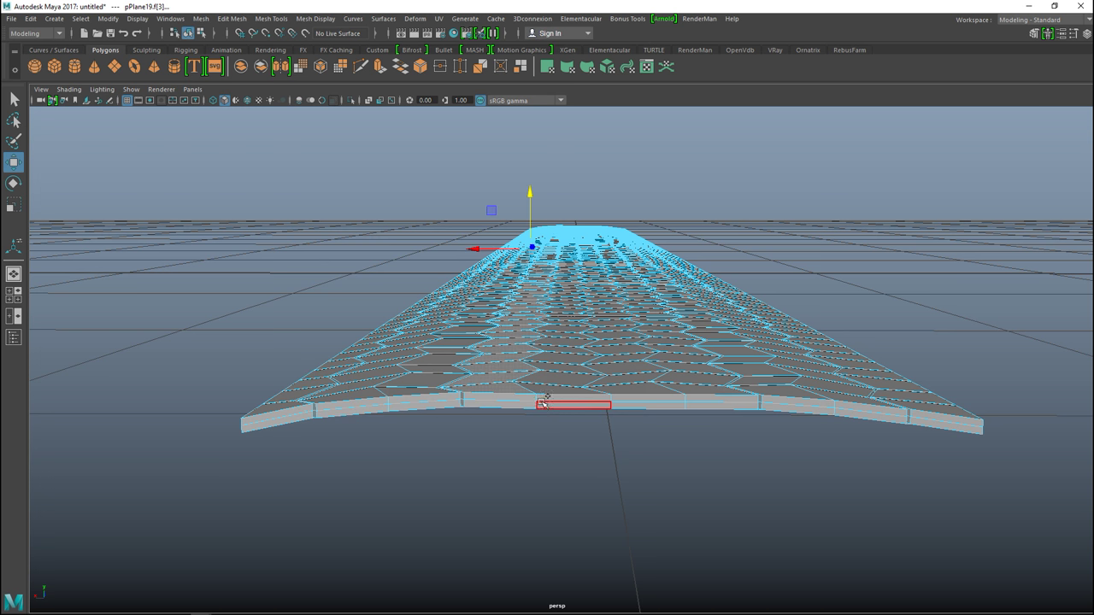
key(ctrl+z)
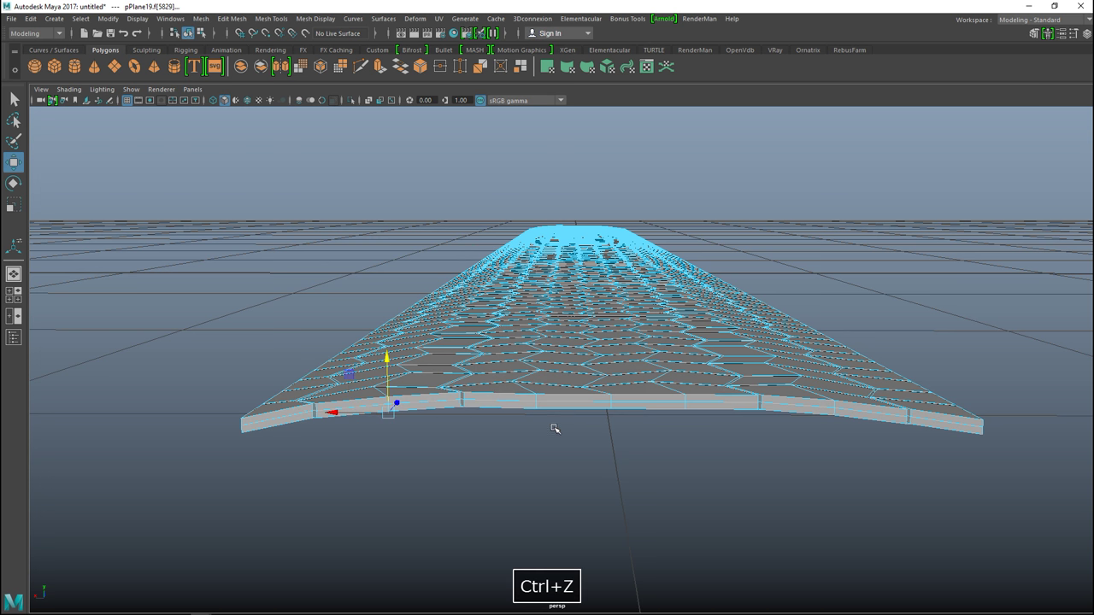
shift+click(576, 405)
shift+click(658, 406)
shift+click(722, 403)
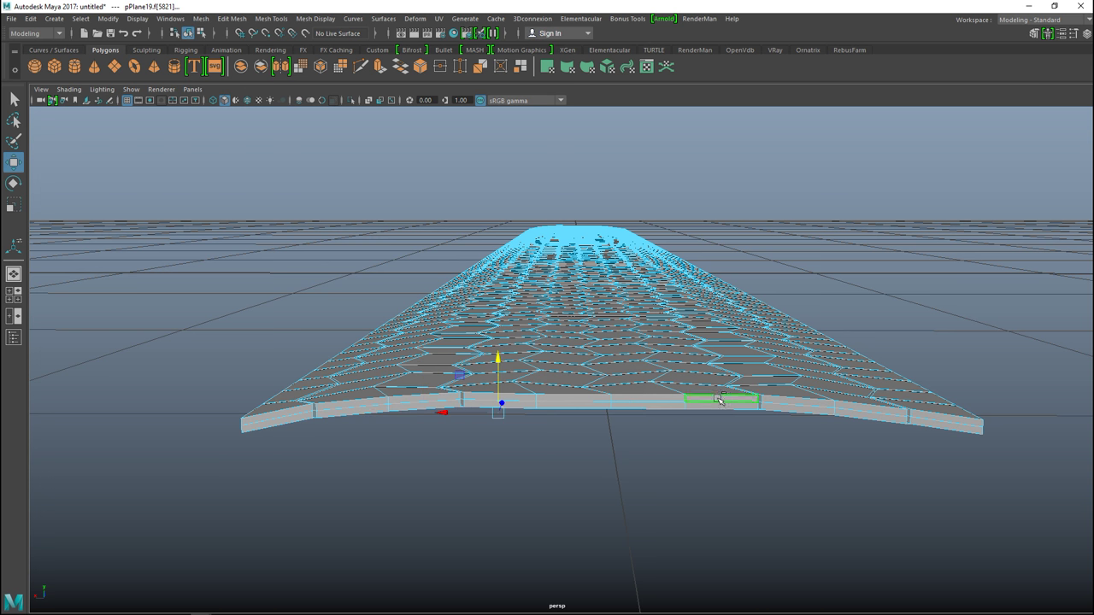
shift+click(775, 402)
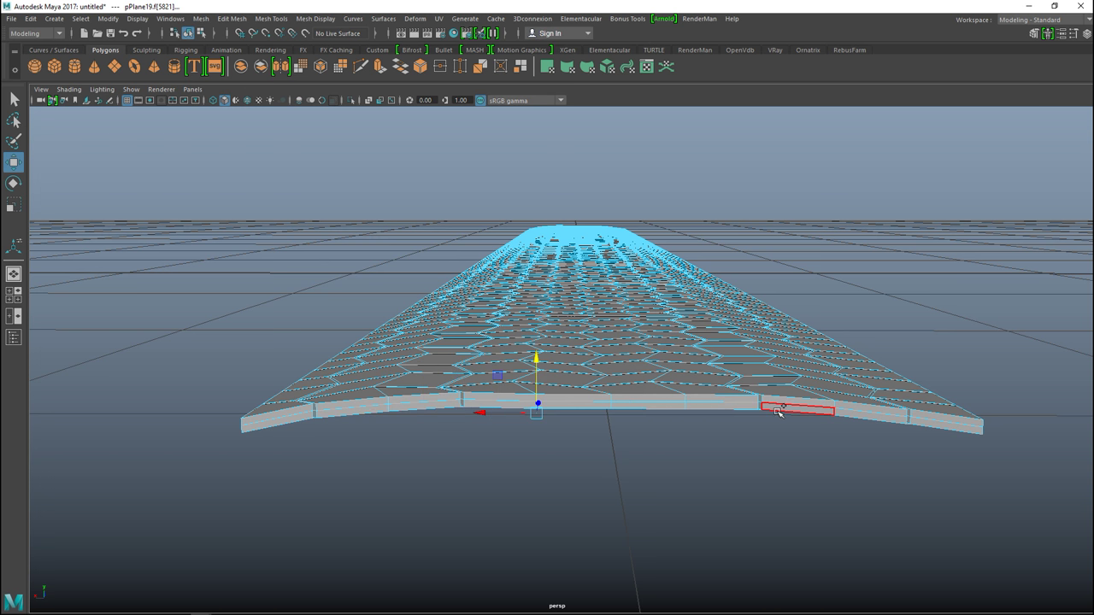
shift+click(872, 414)
shift+click(927, 423)
key(Delete)
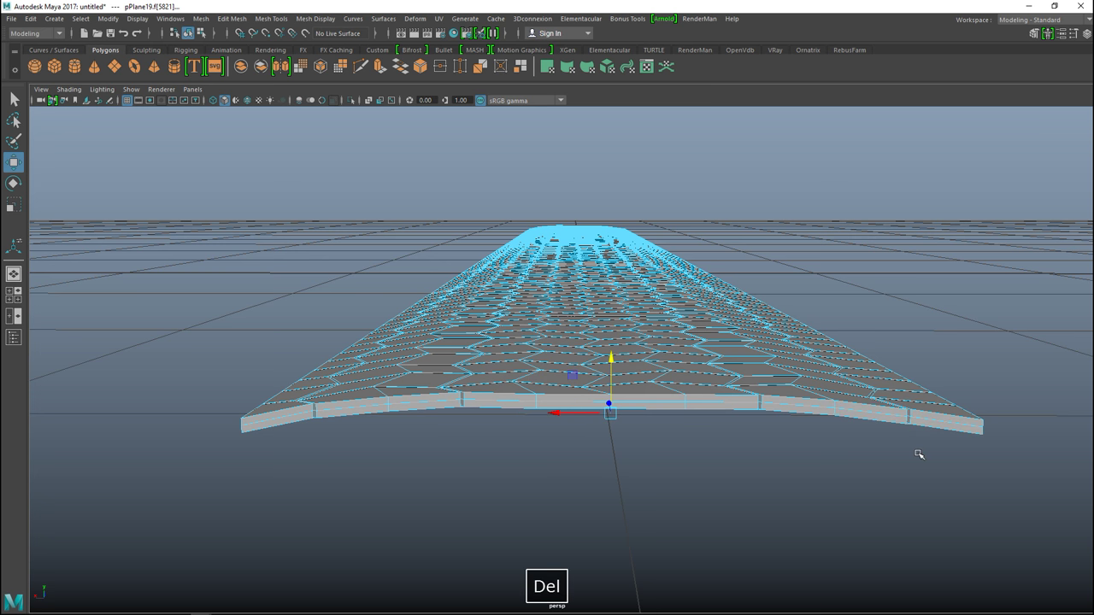
- Orbit to an angled view and return pPlane19 to object mode
scroll(917, 410, down, 5)
alt+drag(798, 342, 771, 339)
right_drag(766, 264, 836, 248)
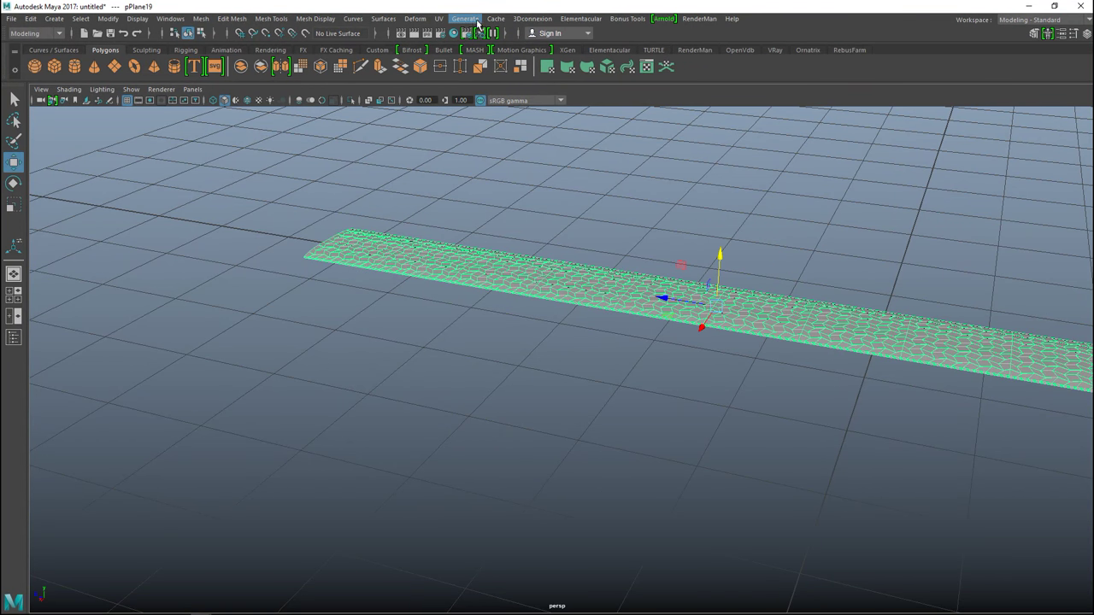
- Add a Bend nonlinear deformer (bend1) to the pPlane19 tile strip
click(415, 19)
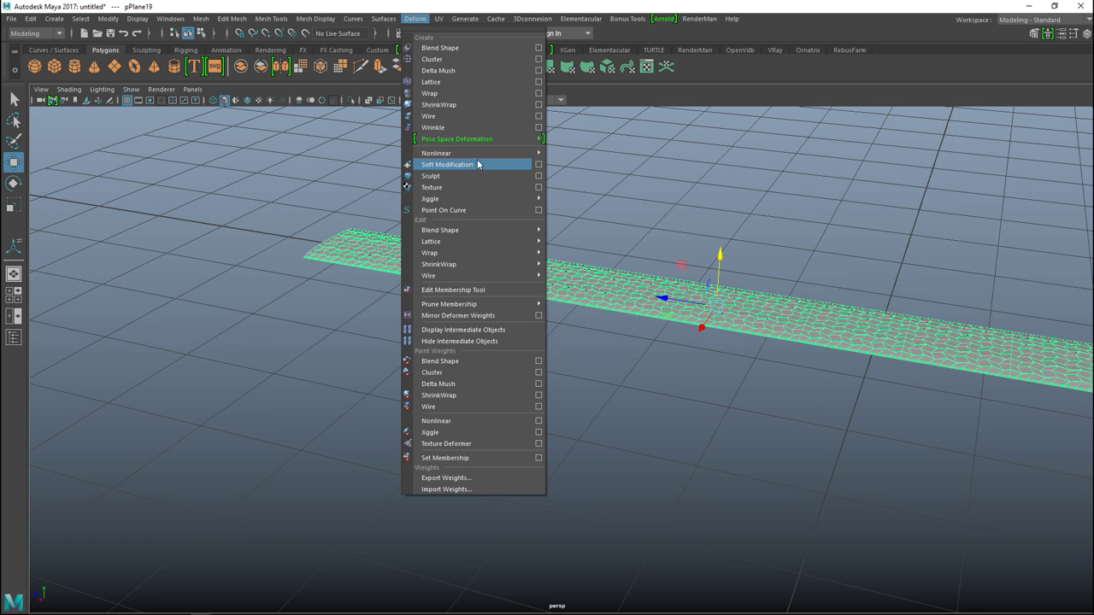
mouse_move(477, 153)
click(567, 162)
- Rotate bend1Handle so it lies flat and lines up with the strip
alt+drag(863, 385, 694, 387)
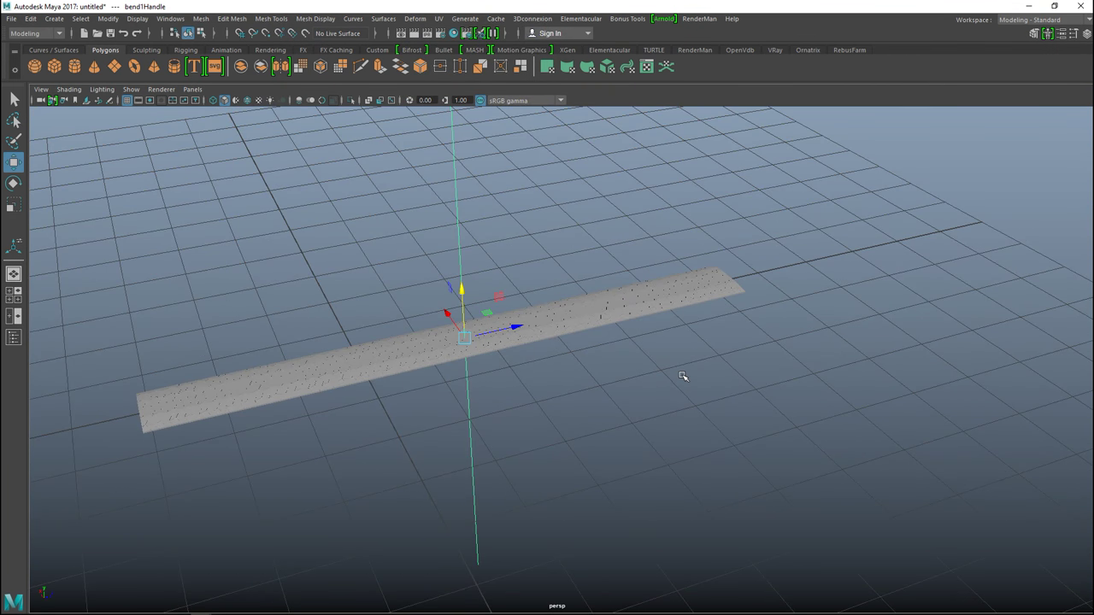
key(e)
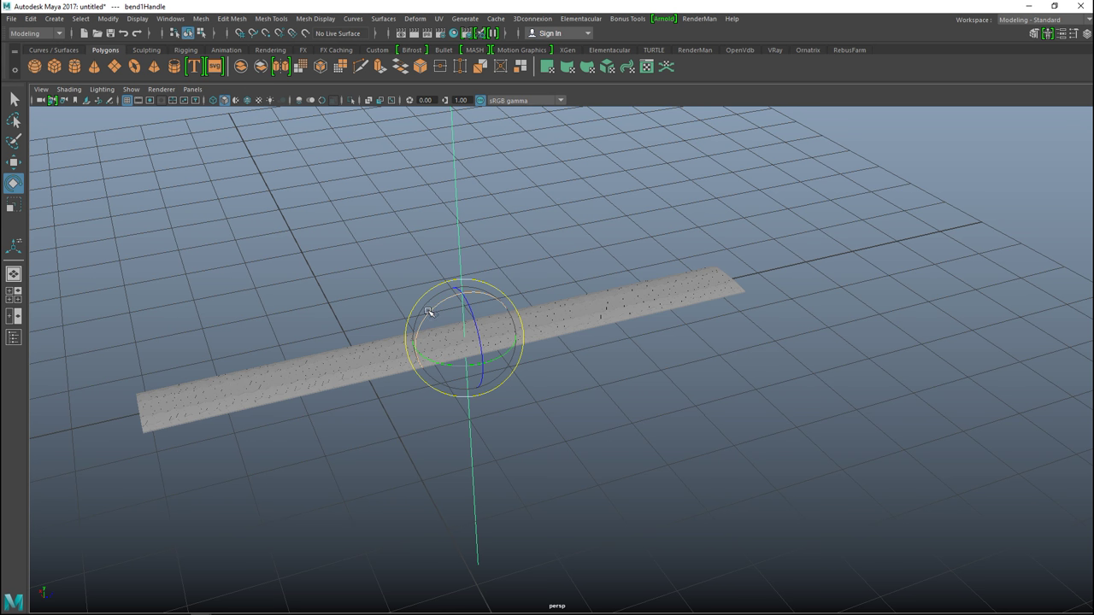
drag(428, 315, 496, 307)
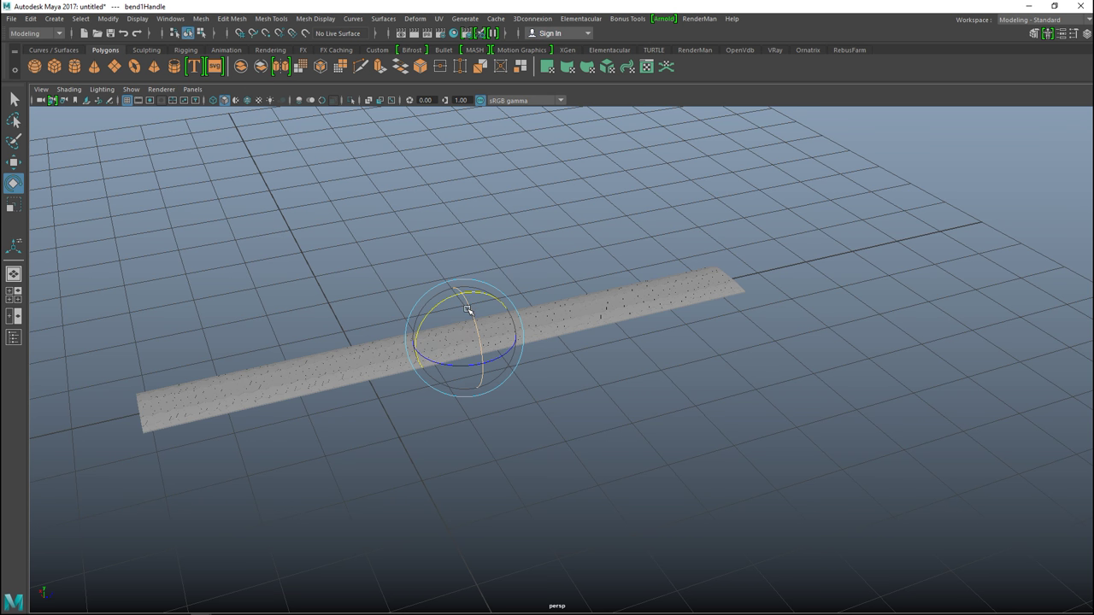
drag(468, 307, 487, 388)
alt+drag(523, 422, 614, 422)
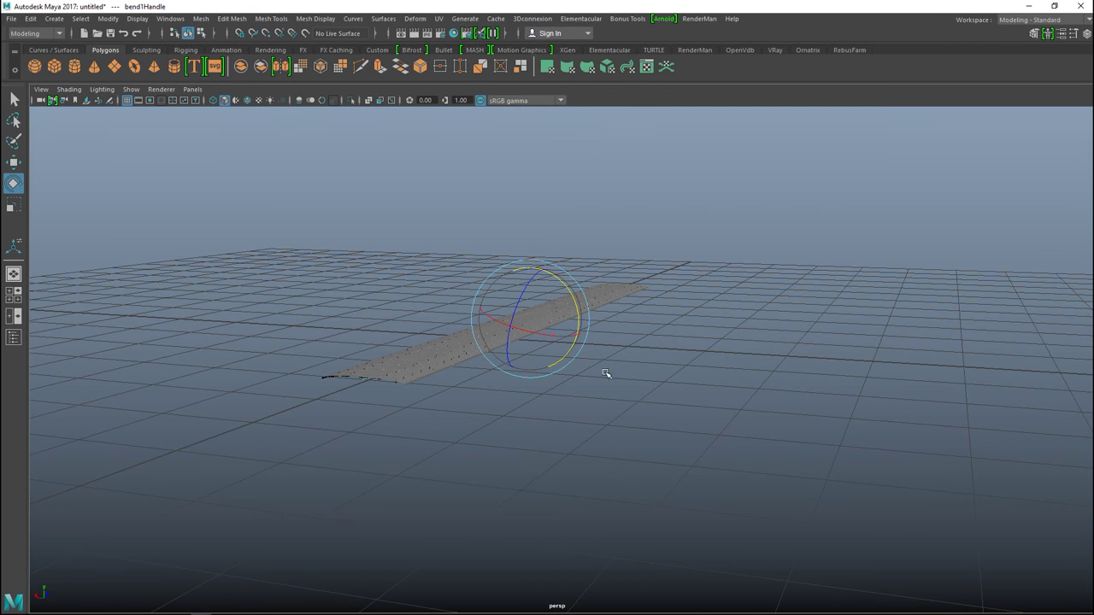
drag(579, 312, 593, 345)
- Set bend1's Curvature to -180 in the Attribute Editor so the strip curls into a ring
alt+middle_drag(703, 418, 599, 431)
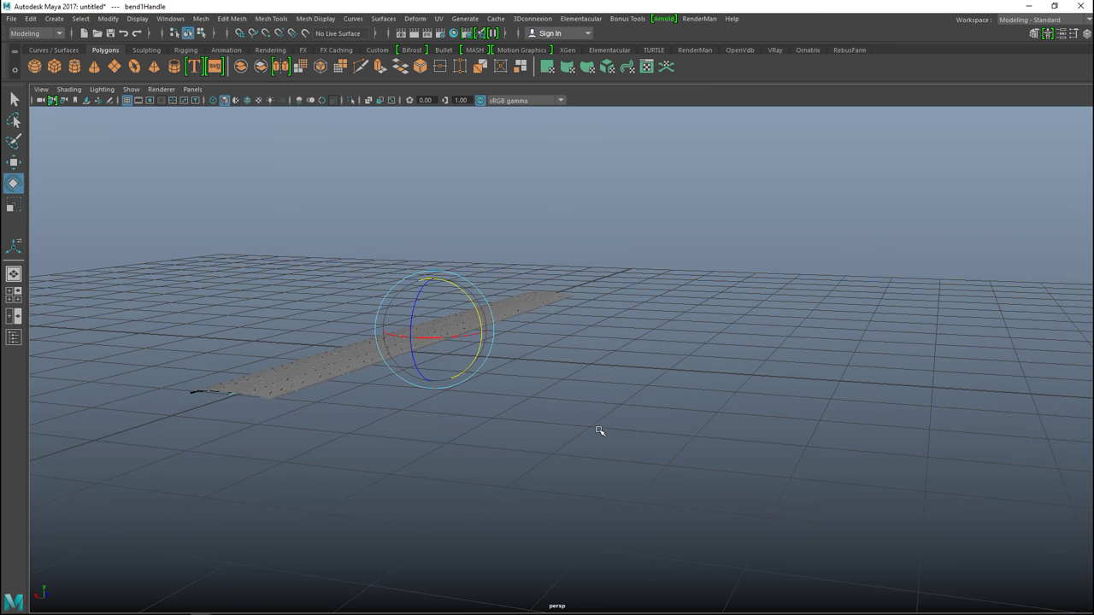
key(ctrl+a)
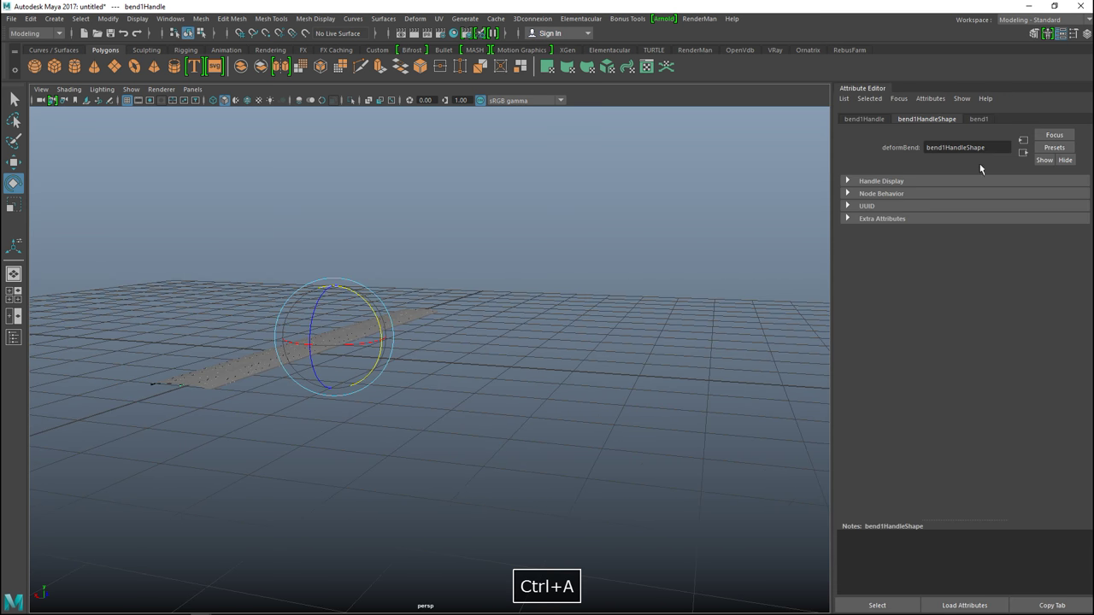
click(979, 119)
drag(1029, 194, 965, 203)
scroll(508, 359, up, 3)
- Orbit around the closed ring to inspect it, then select the pPlane19 mesh
alt+drag(508, 359, 723, 303)
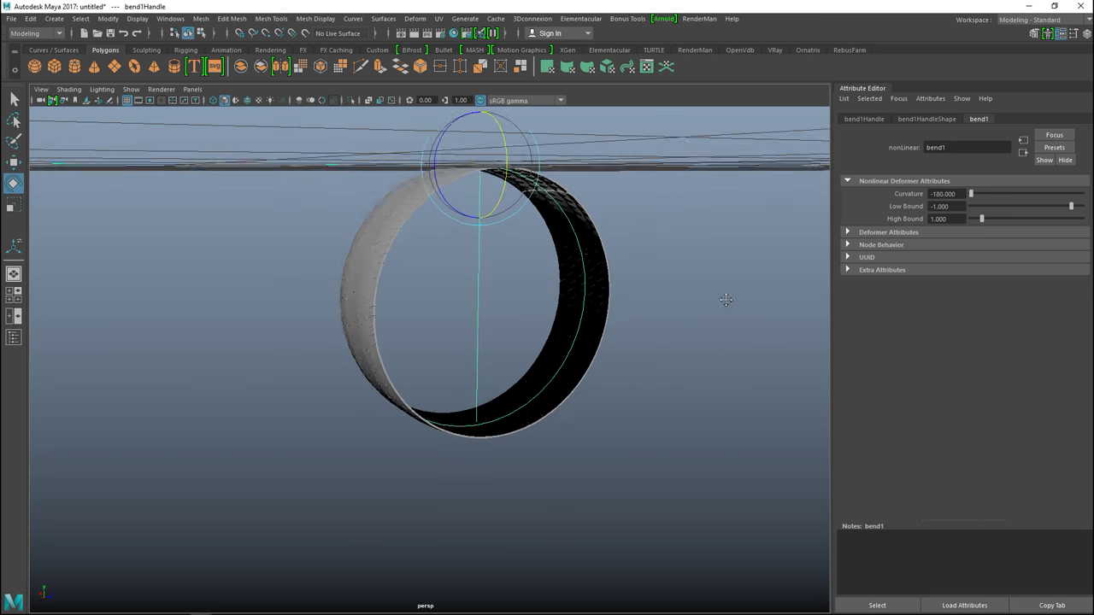
scroll(645, 373, up, 3)
alt+drag(654, 405, 524, 443)
scroll(586, 481, down, 5)
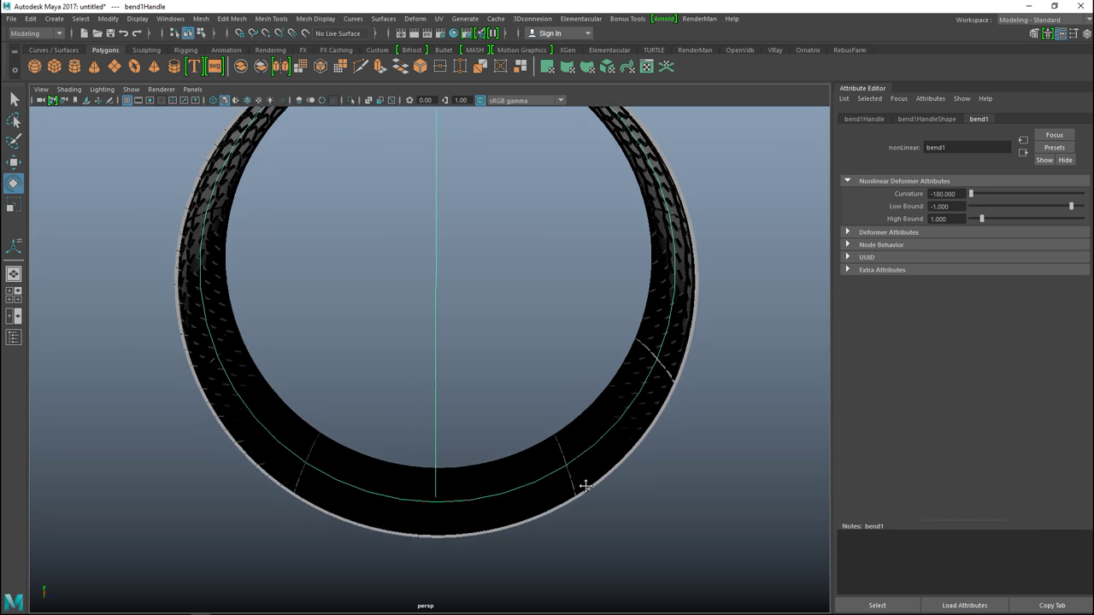
mouse_move(593, 505)
alt+mouse_down()
mouse_move(606, 485)
mouse_move(600, 504)
alt+mouse_up()
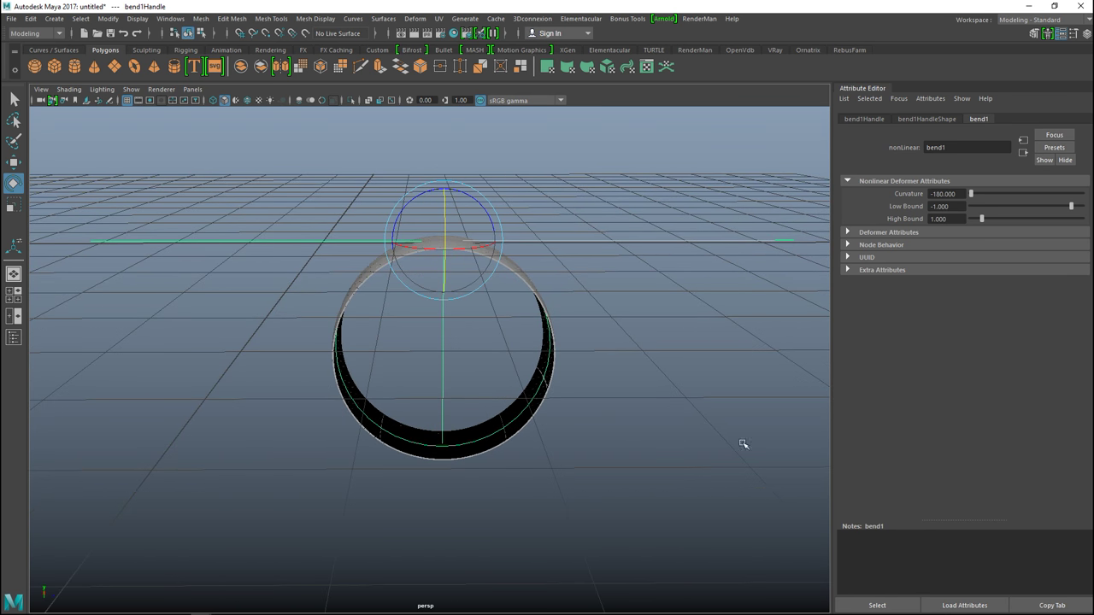
click(530, 289)
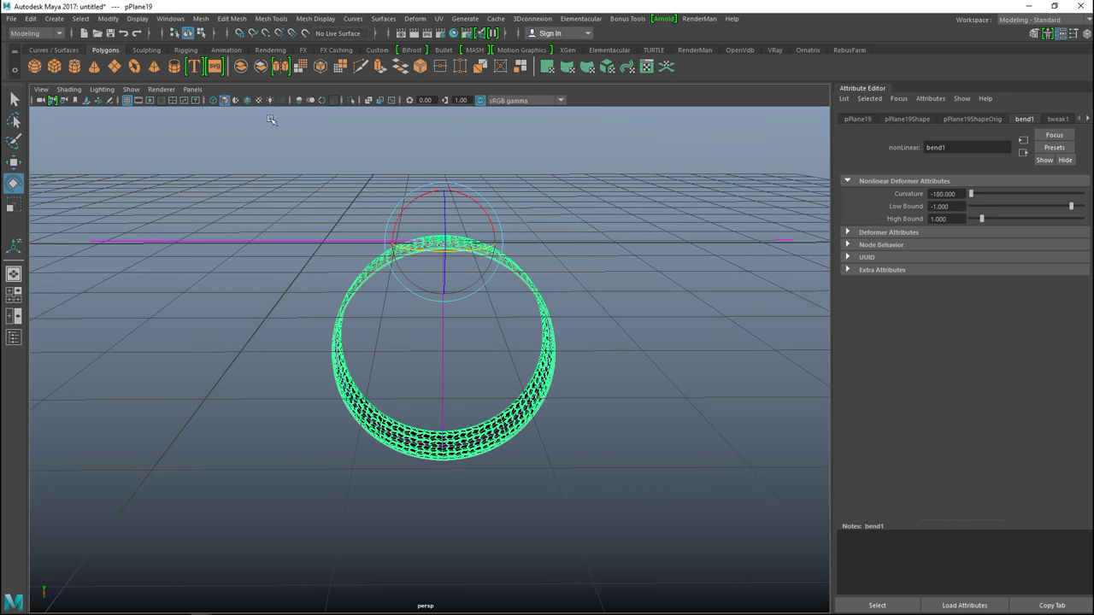
- Delete pPlane19's construction history via Edit > Delete by Type > History
click(30, 18)
mouse_move(111, 155)
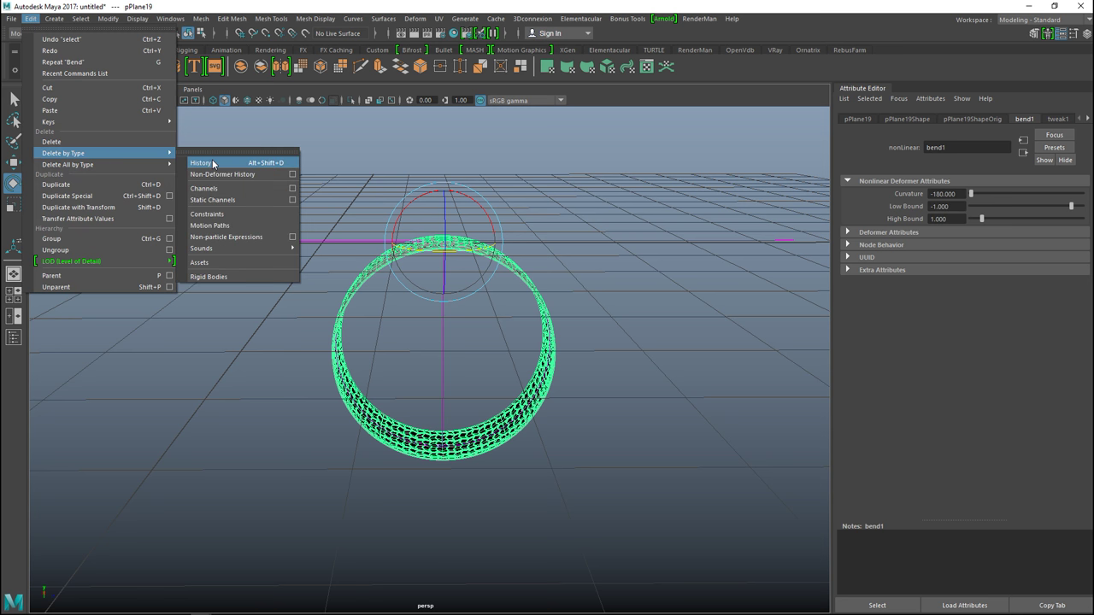
click(208, 162)
scroll(520, 476, up, 5)
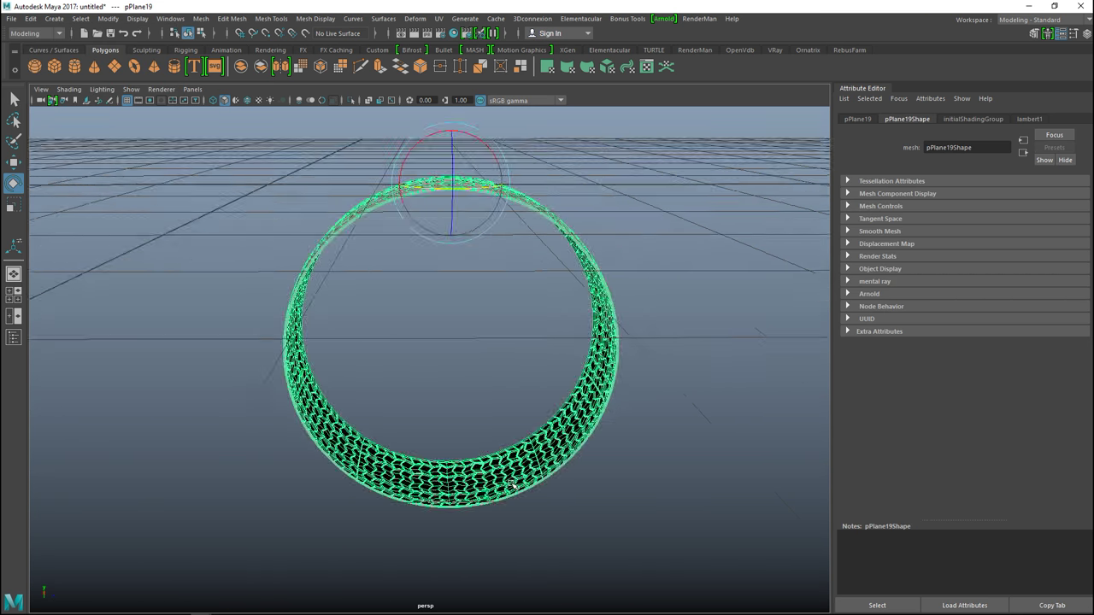
- Maximize the side view, frame the ring's lower arc, and switch to Face selection
click(13, 294)
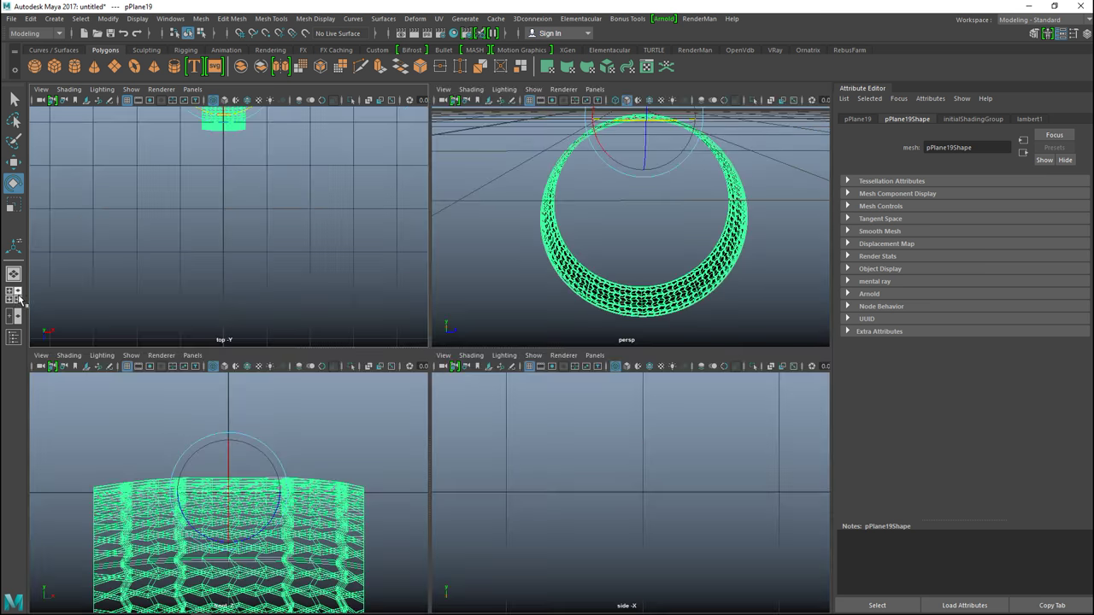
scroll(667, 518, down, 5)
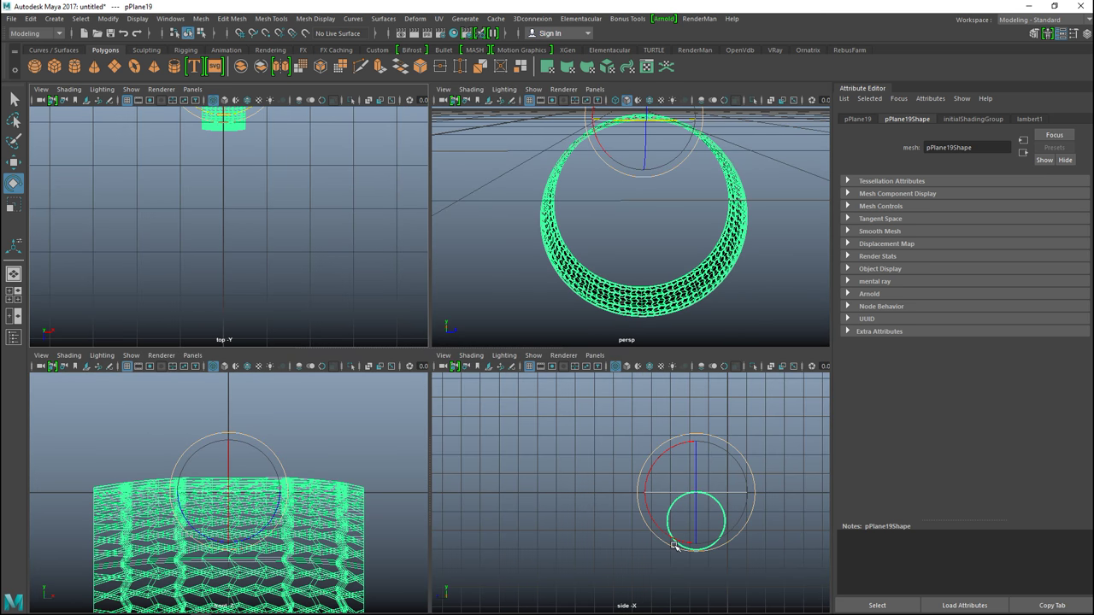
key(space)
scroll(632, 545, up, 3)
alt+middle_drag(638, 542, 416, 459)
scroll(533, 449, up, 5)
scroll(505, 488, up, 4)
scroll(489, 478, up, 2)
alt+middle_drag(489, 477, 474, 449)
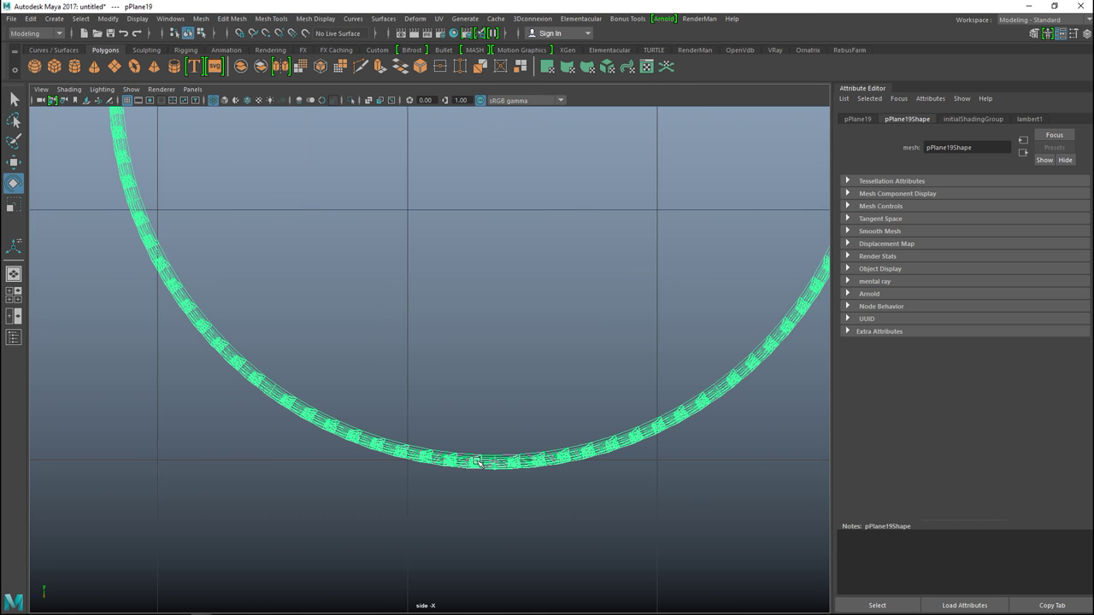
right_drag(496, 464, 497, 298)
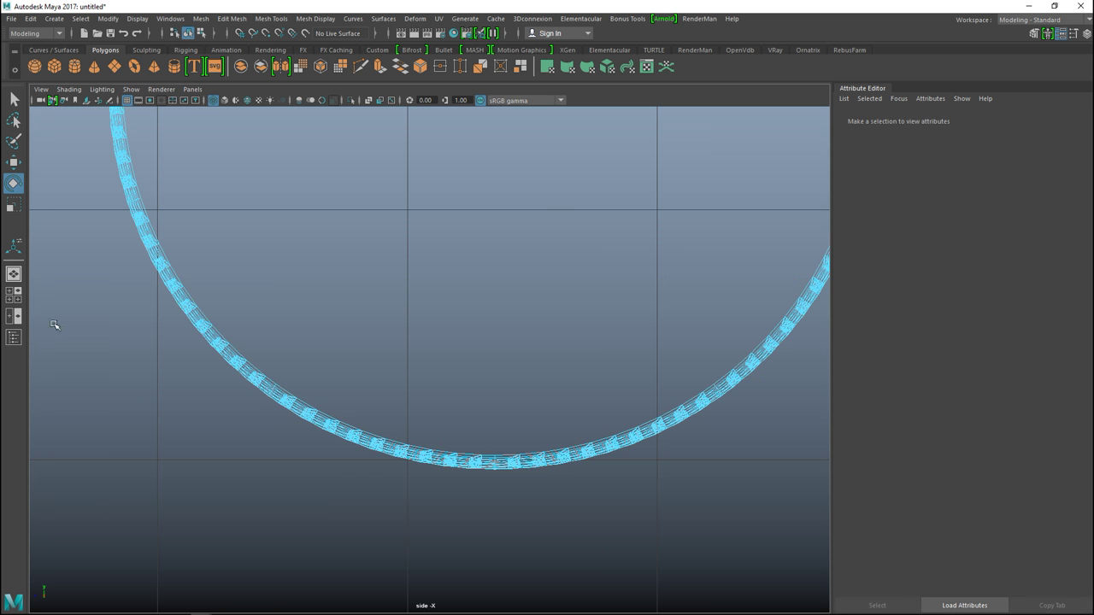
click(14, 295)
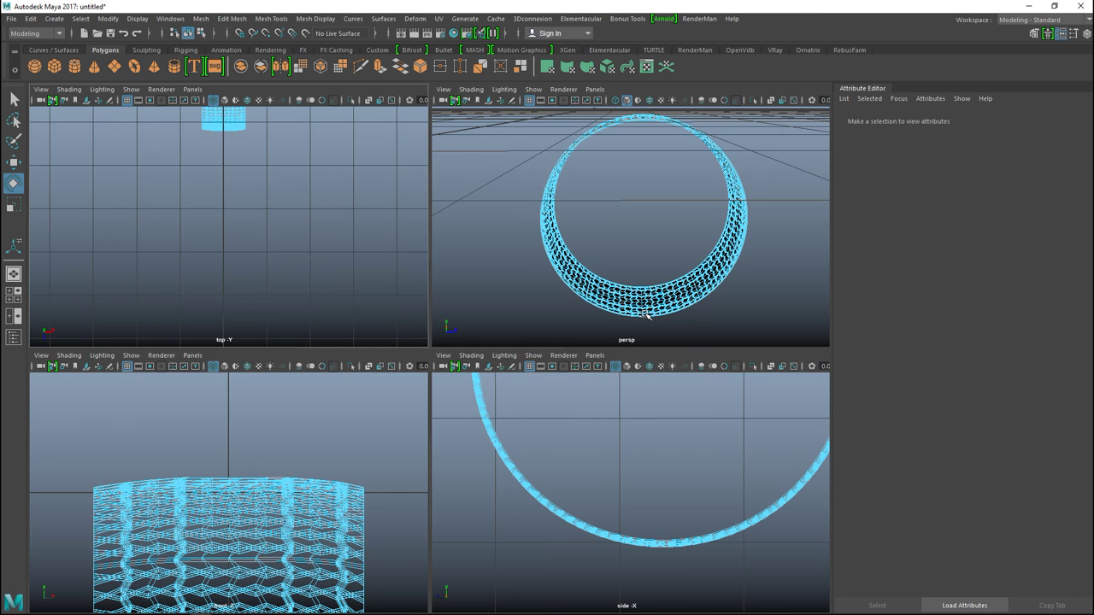
- In the maximized perspective view, switch to Edge mode and select the seam edge loop
scroll(651, 311, up, 3)
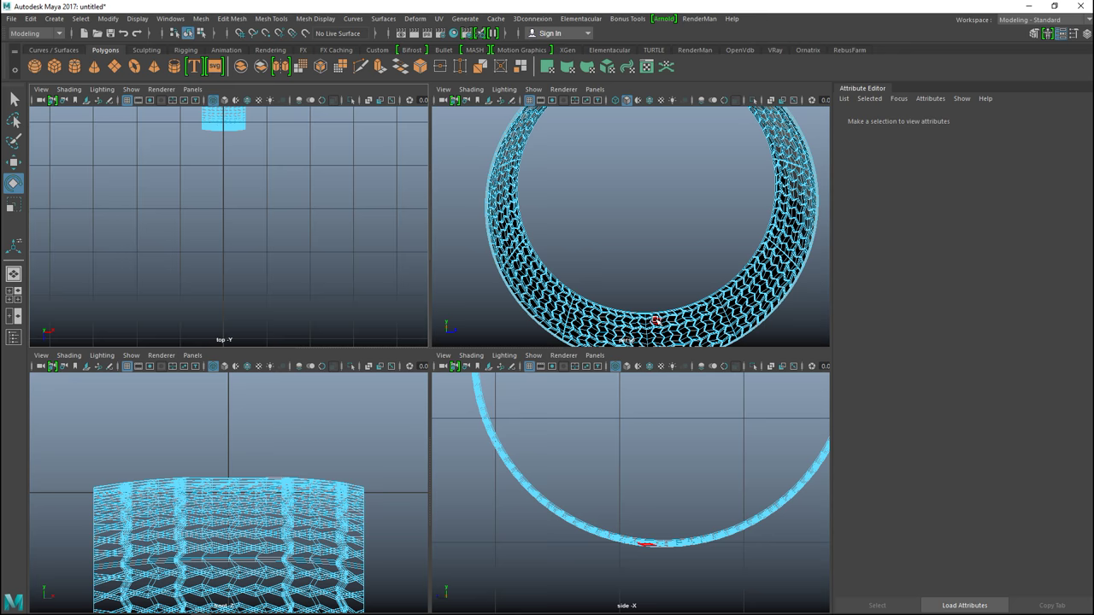
key(space)
scroll(640, 375, down, 2)
alt+drag(630, 399, 529, 412)
right_drag(501, 411, 504, 234)
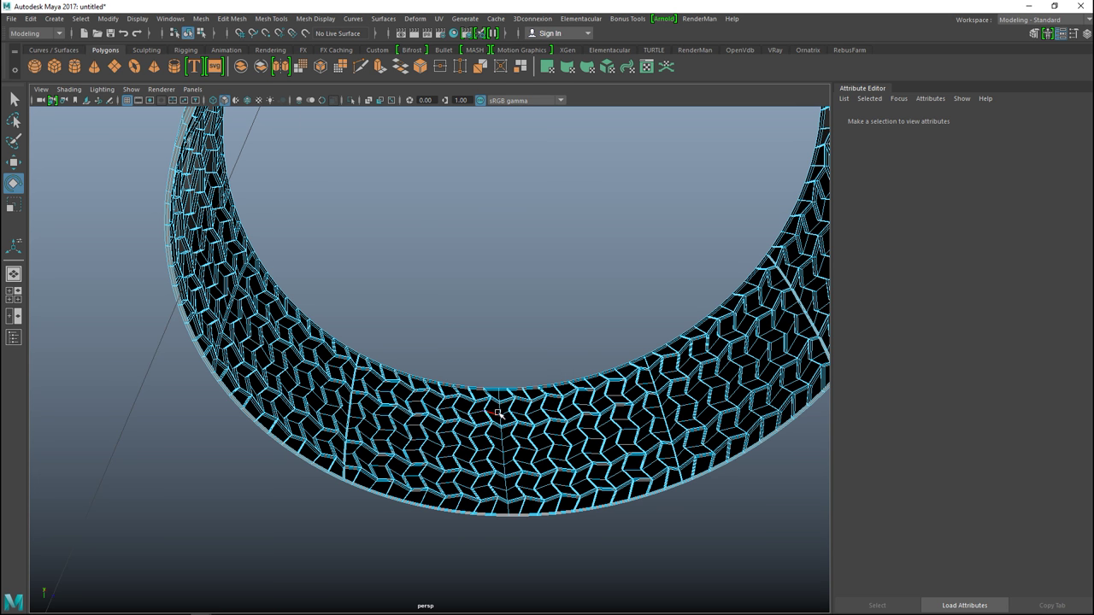
click(498, 413)
click(499, 408)
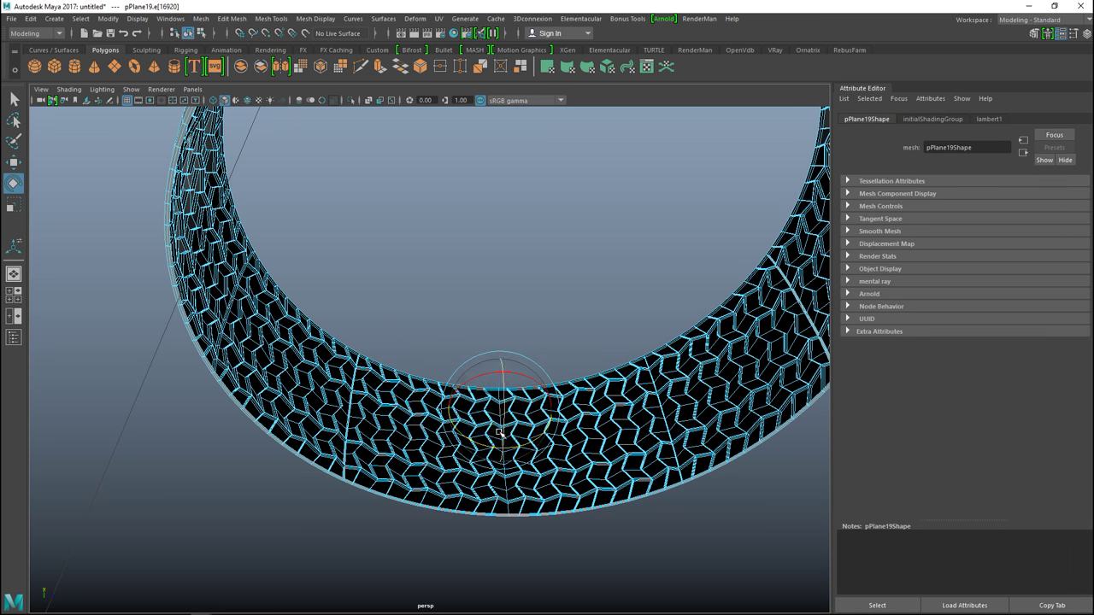
scroll(501, 433, up, 4)
double_click(592, 560)
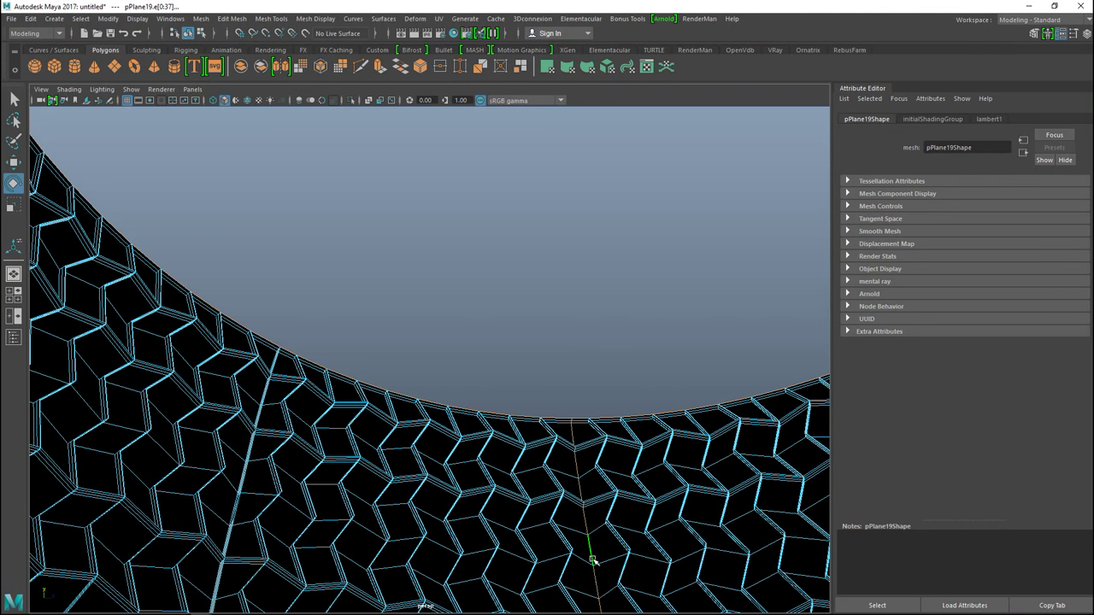
- Maximize the side view and zoom in on the selected seam
click(14, 295)
key(space)
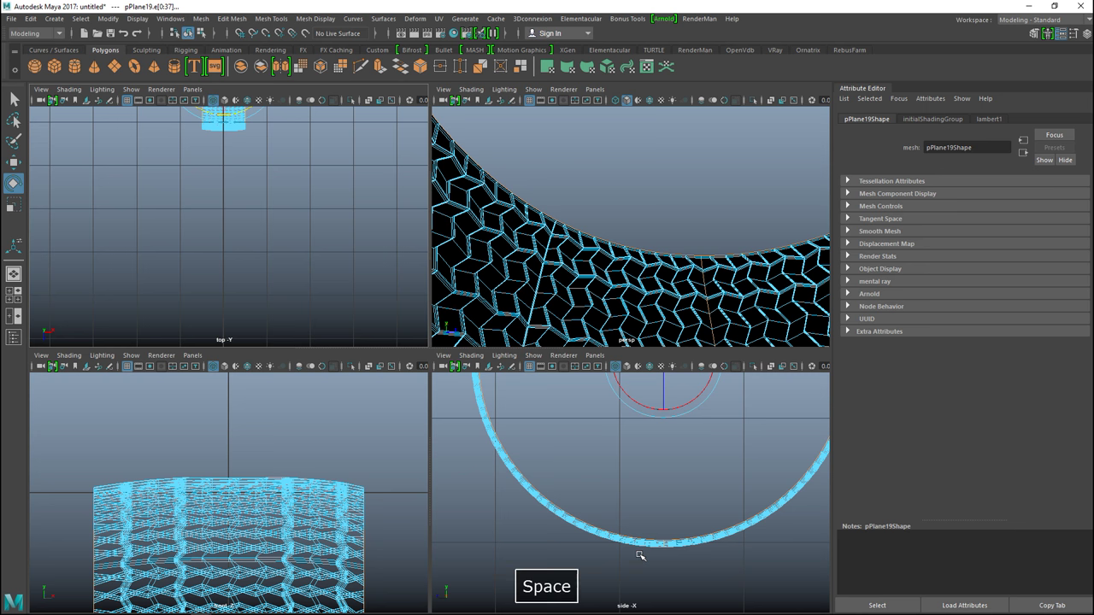
scroll(579, 543, up, 4)
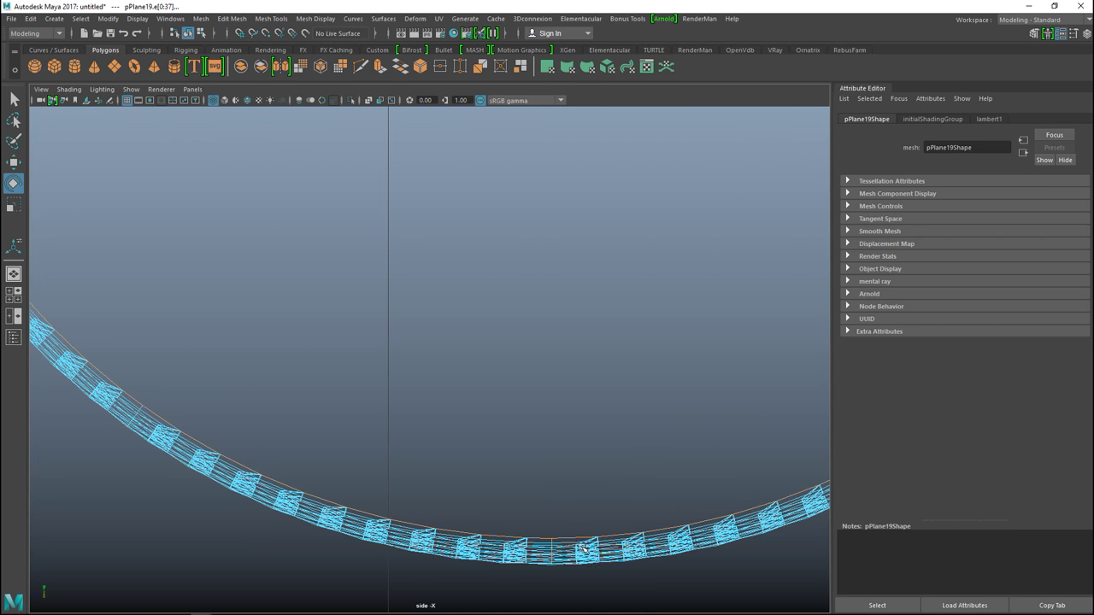
scroll(593, 557, up, 5)
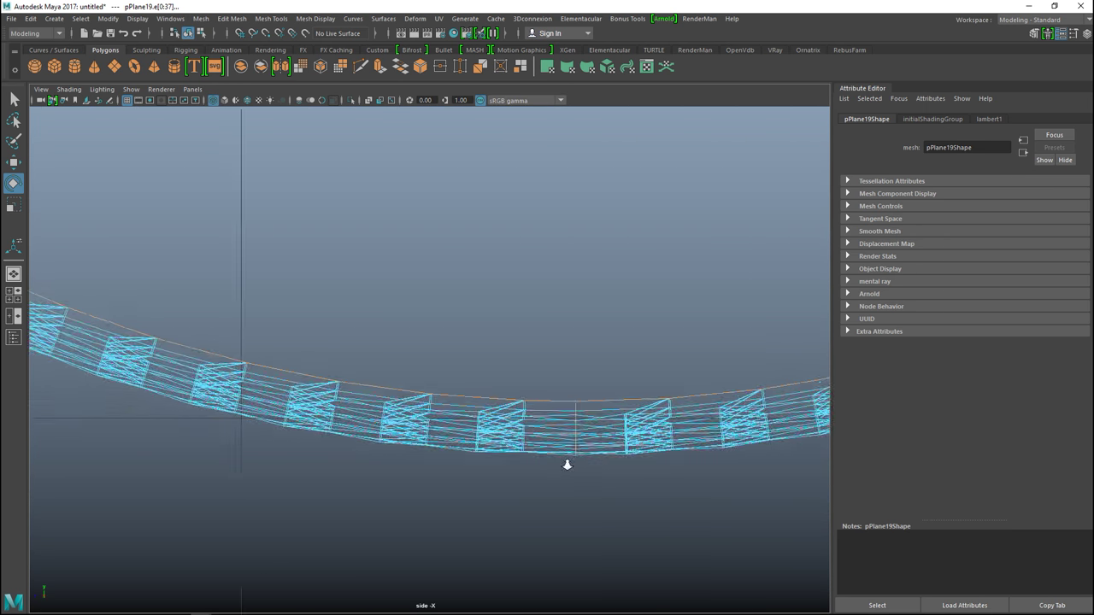
scroll(456, 419, up, 5)
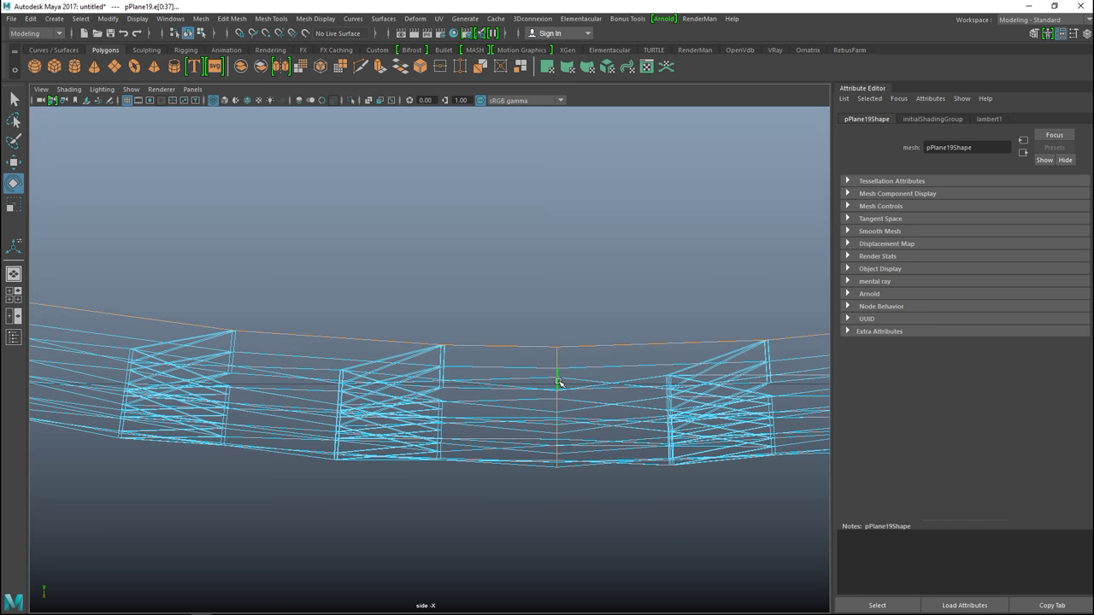
- Marquee-select the column of seam vertices in Vertex mode
right_click(559, 381)
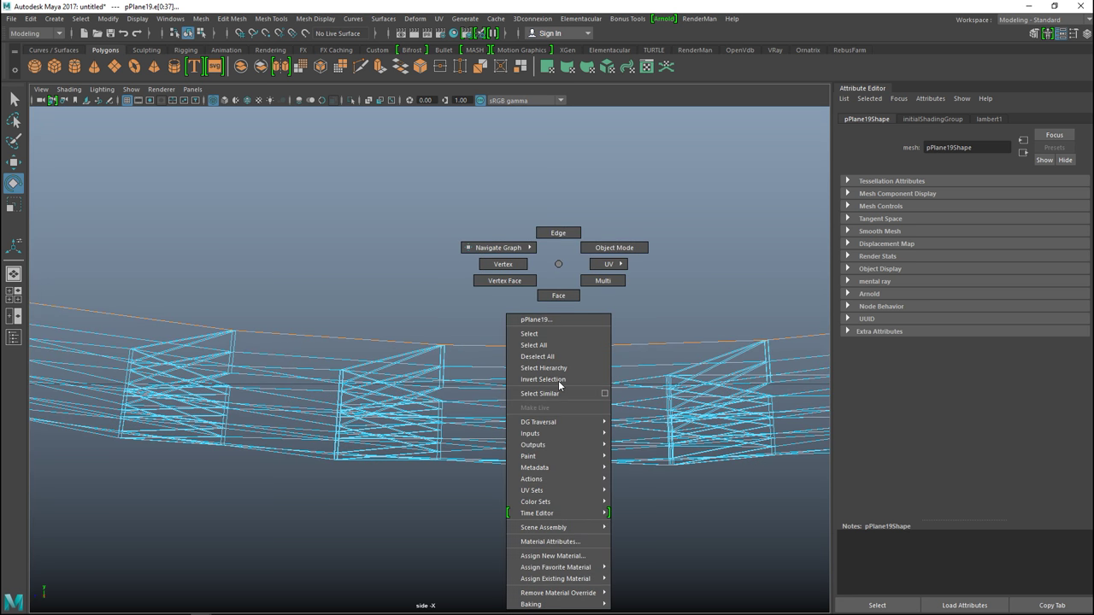
click(516, 268)
drag(553, 345, 567, 512)
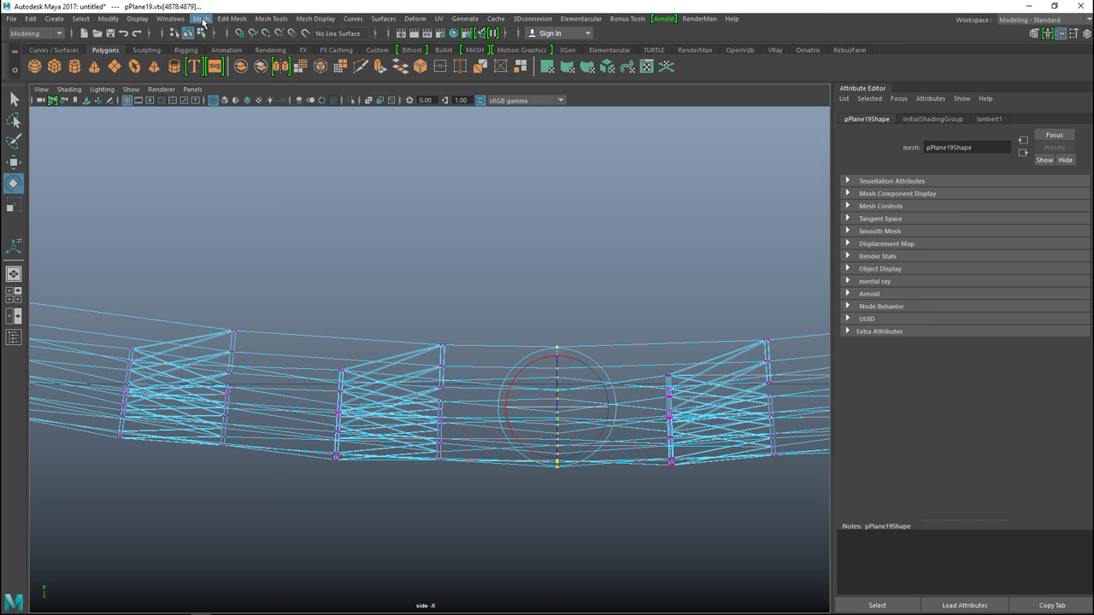
- Merge the seam vertices with Edit Mesh > Merge at a 0.001 distance threshold
click(200, 17)
mouse_move(232, 18)
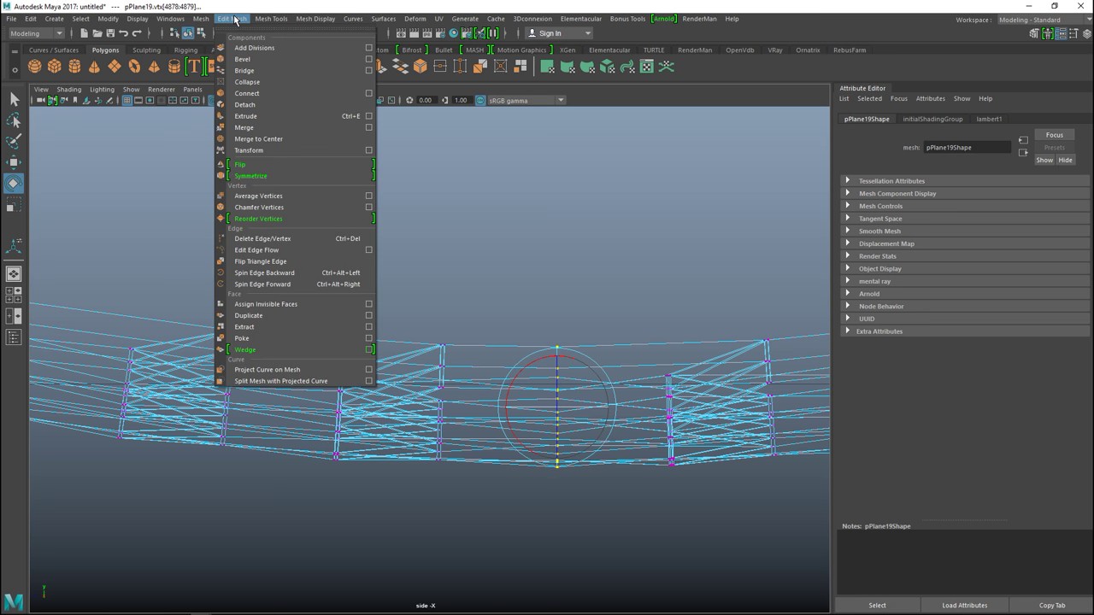
click(268, 127)
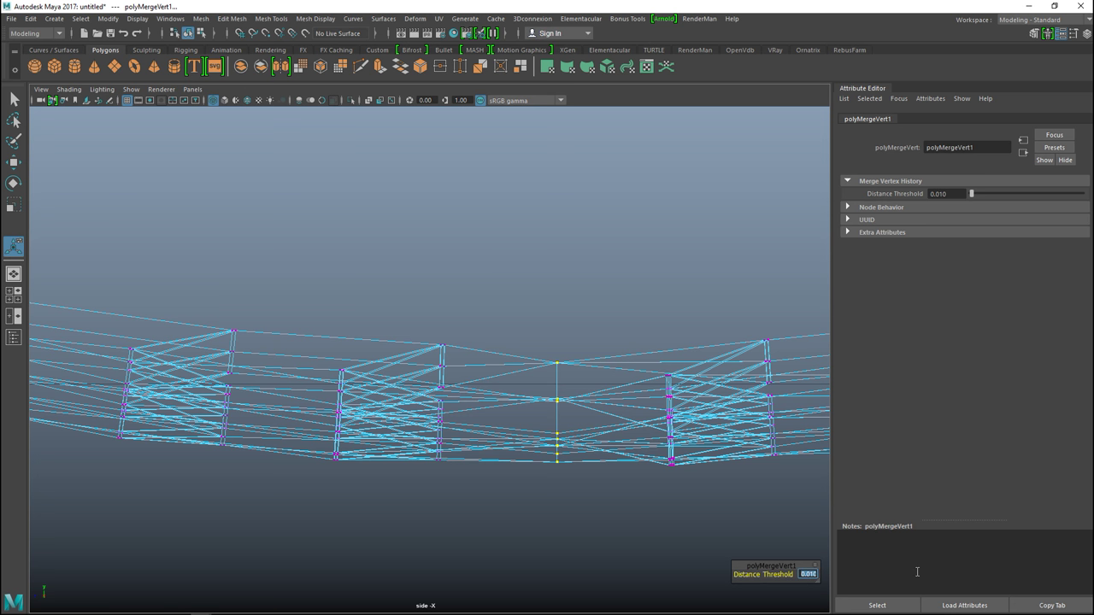
key(Return)
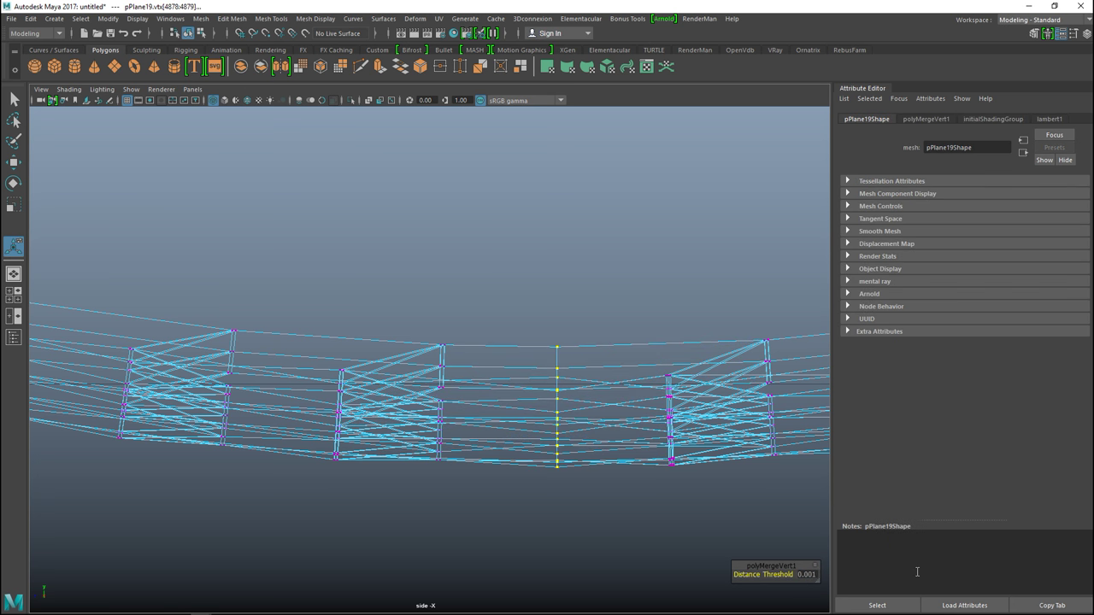
key(space)
key(space)
scroll(530, 291, down, 6)
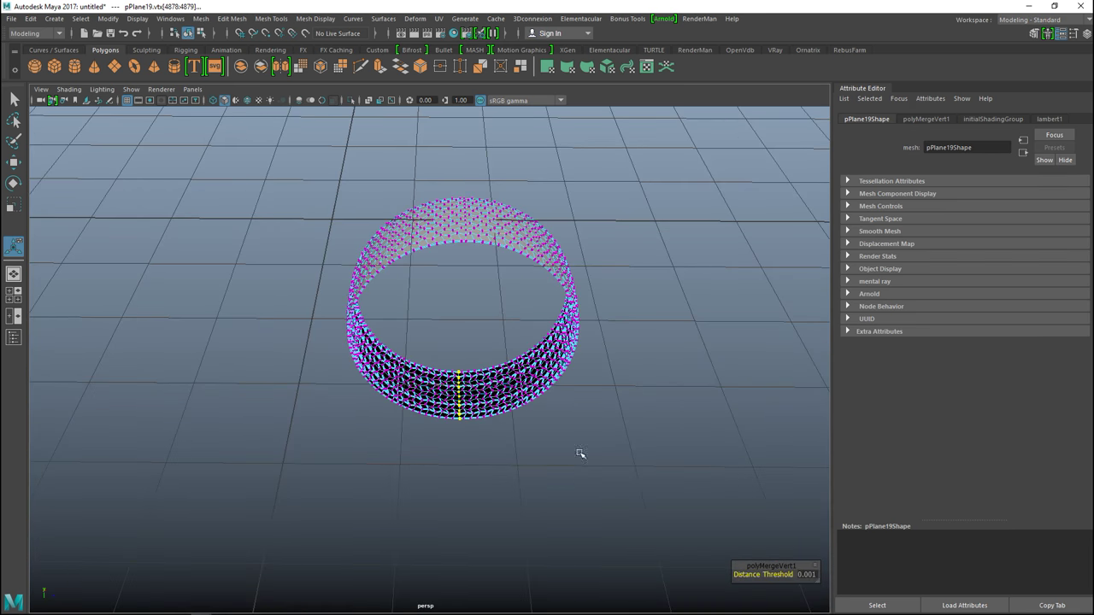
- Clear the selection, switch pPlane19 to Edge mode, and orbit to a low view of the ring's rims
click(604, 464)
alt+drag(603, 464, 645, 476)
scroll(646, 453, up, 5)
alt+drag(645, 433, 566, 387)
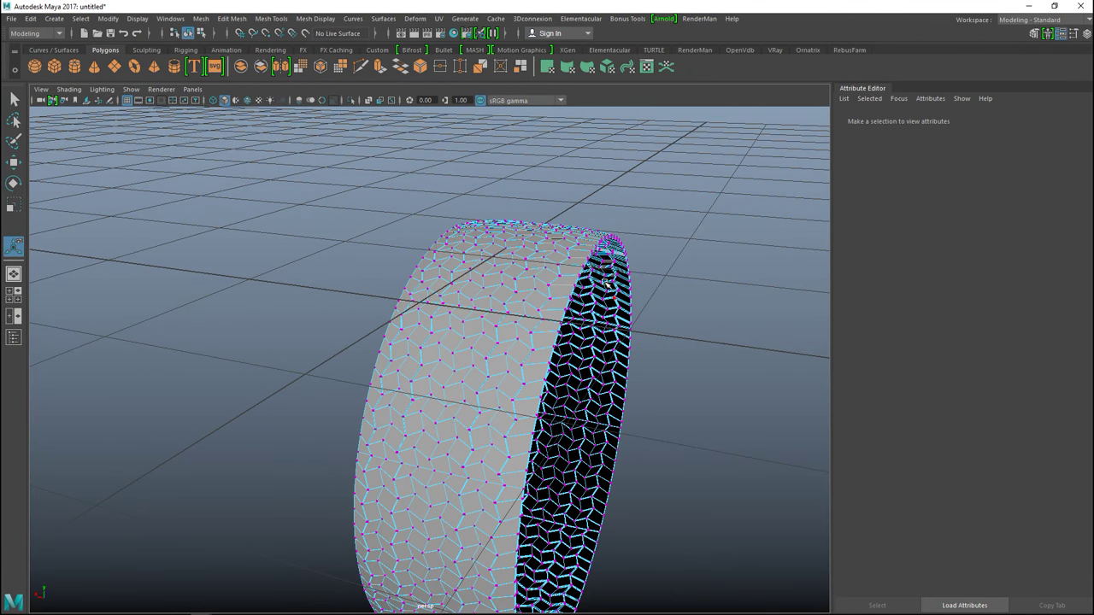
right_drag(587, 258, 587, 226)
scroll(684, 376, up, 3)
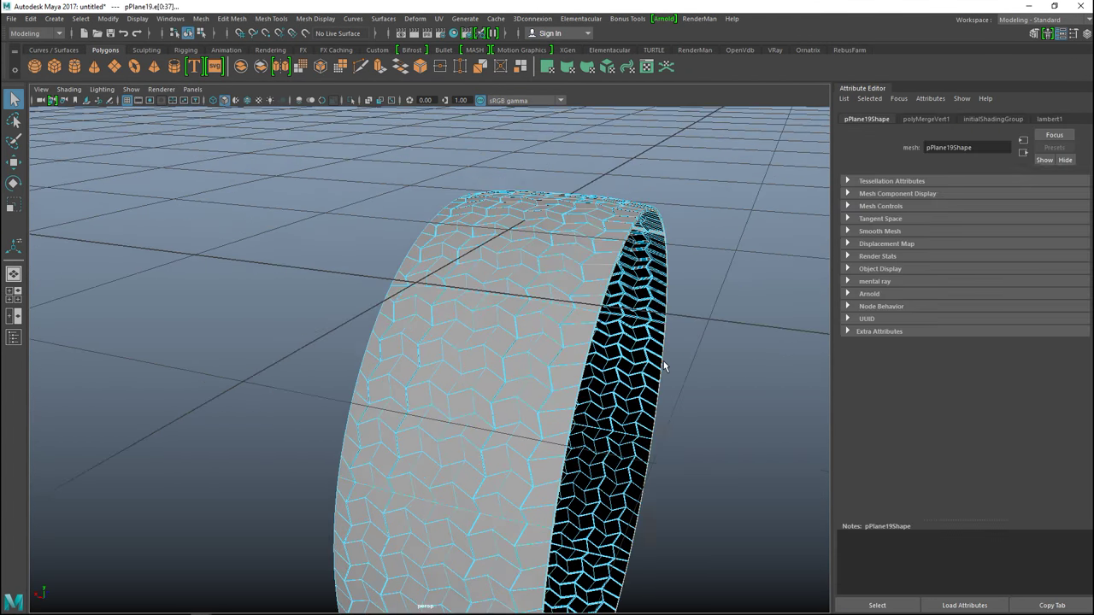
scroll(696, 383, down, 3)
alt+drag(696, 382, 639, 453)
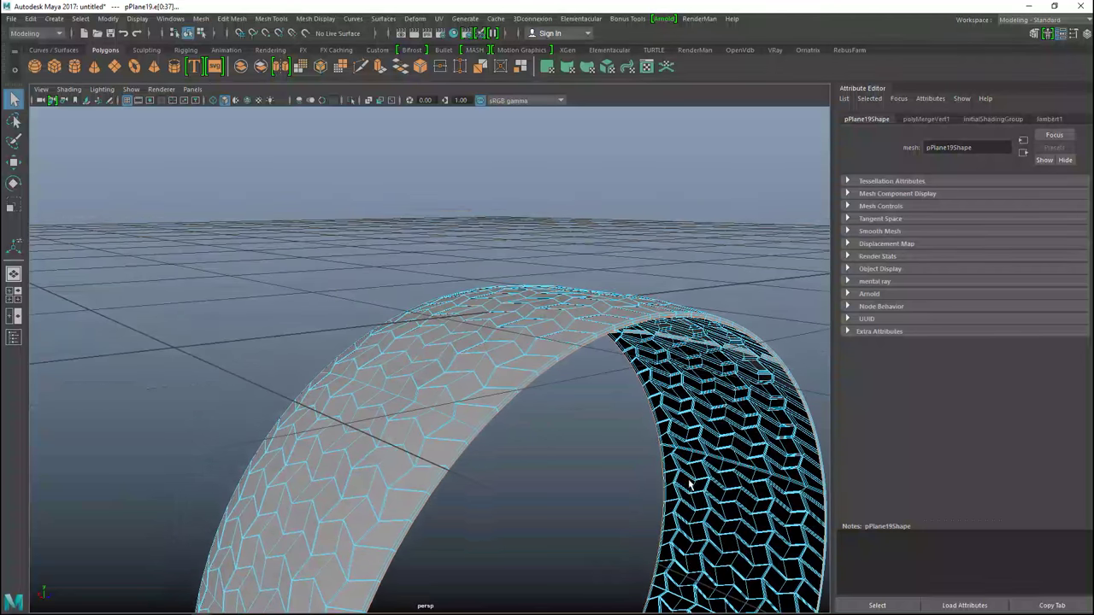
scroll(639, 454, up, 3)
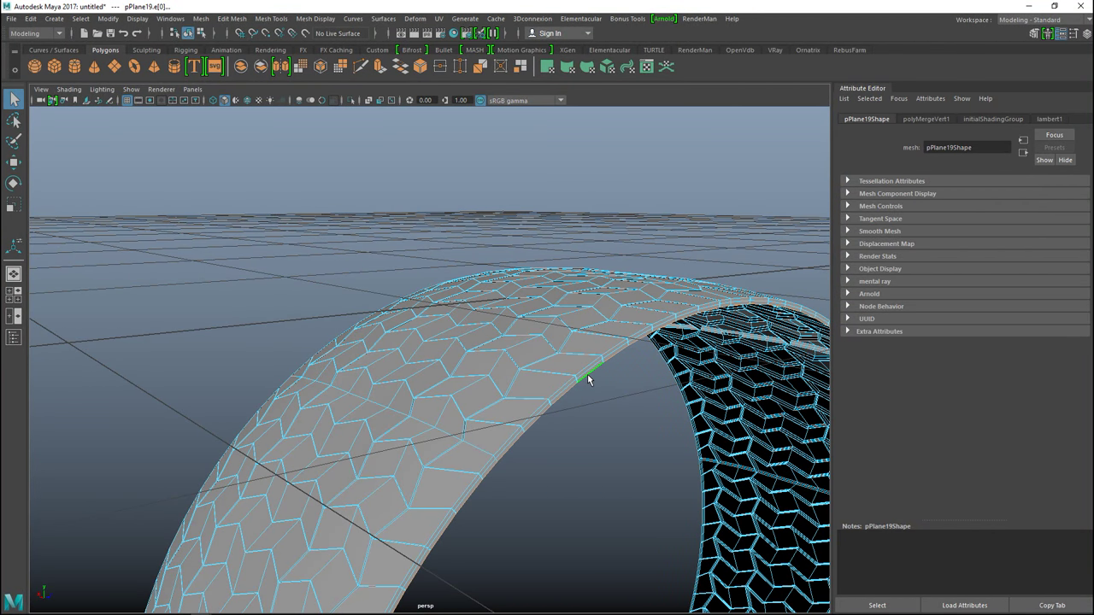
alt+drag(361, 378, 618, 242)
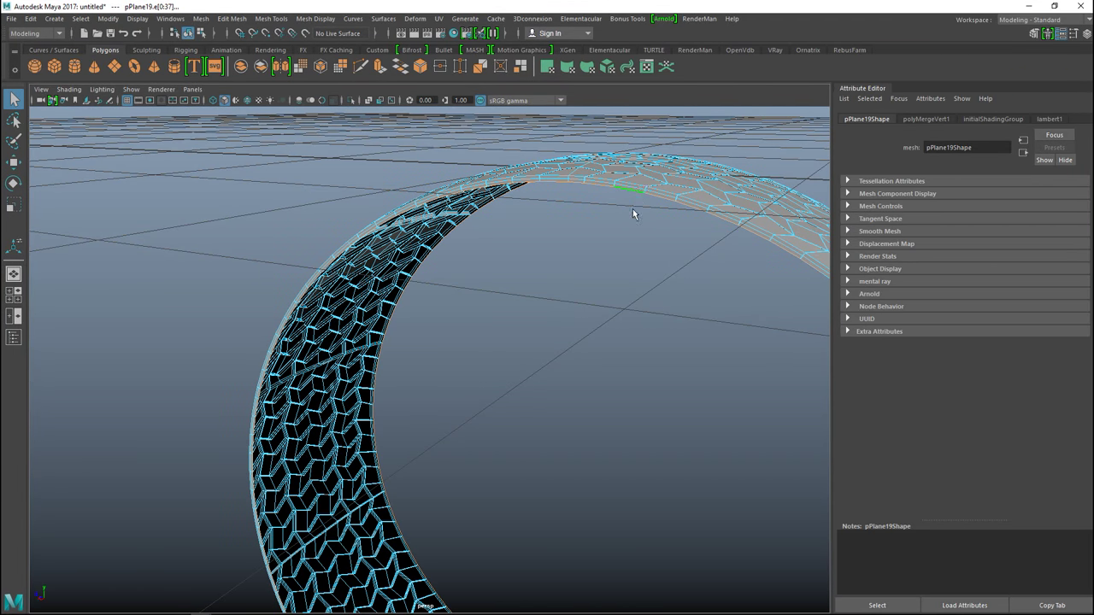
scroll(635, 206, down, 5)
alt+drag(679, 334, 610, 359)
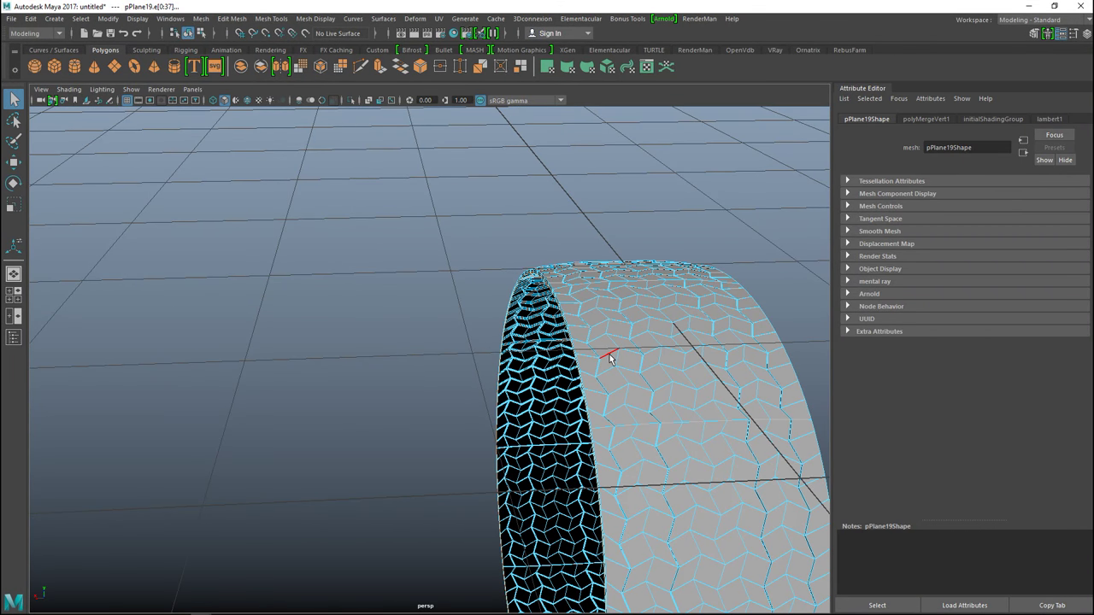
- Extrude the border edges and scale the new edge ring outward
key(ctrl+e)
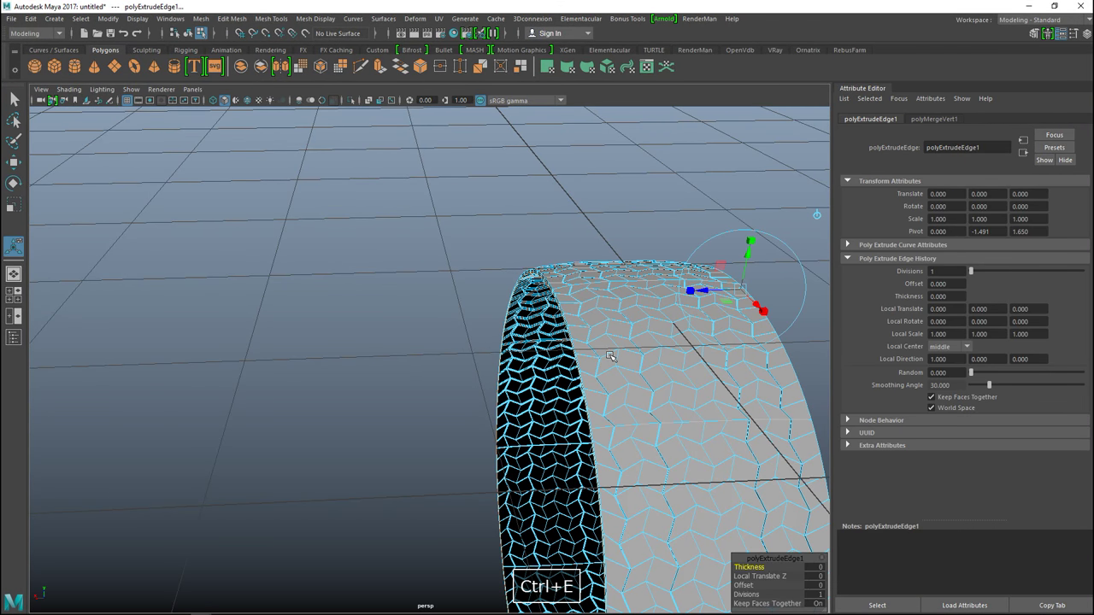
key(r)
drag(563, 517, 608, 523)
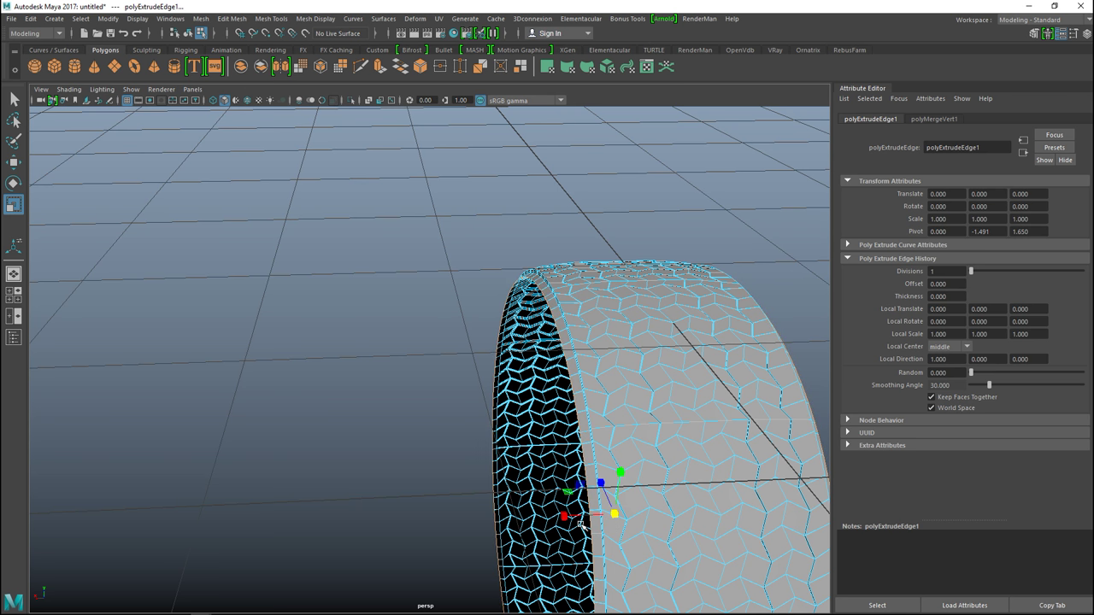
- Extrude the border edges a second time, scale them outward, and widen the inner rim loop
key(ctrl+e)
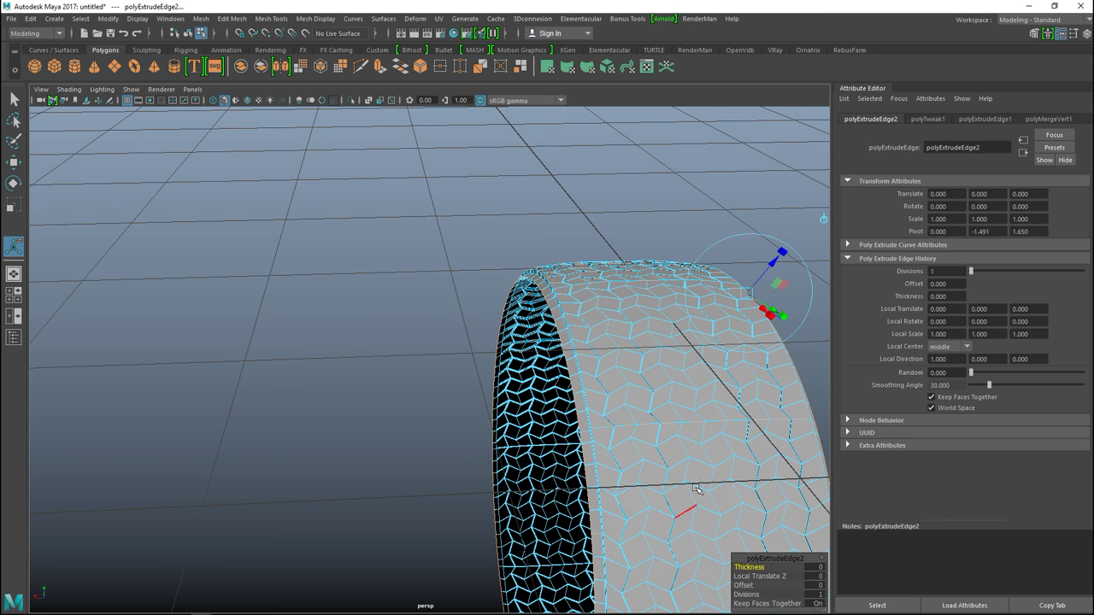
key(r)
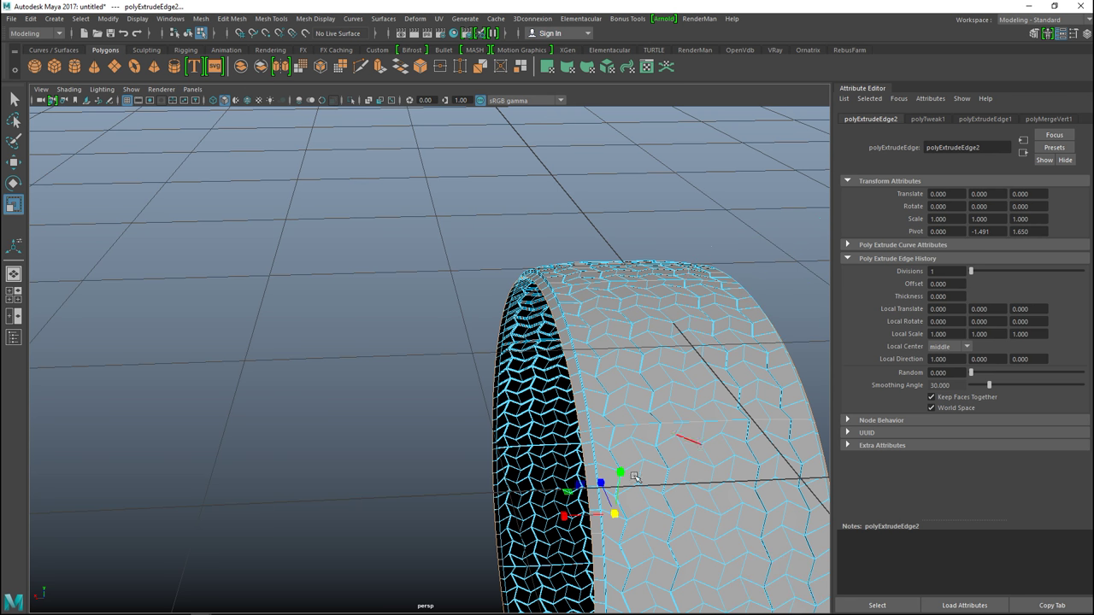
drag(565, 518, 557, 528)
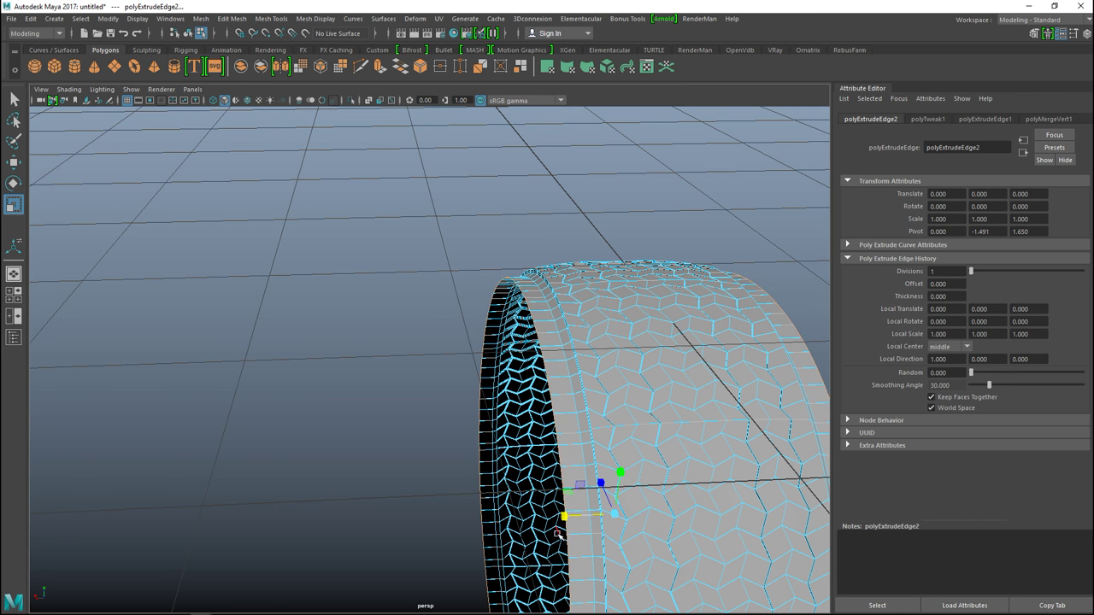
click(614, 513)
drag(615, 513, 474, 432)
click(590, 519)
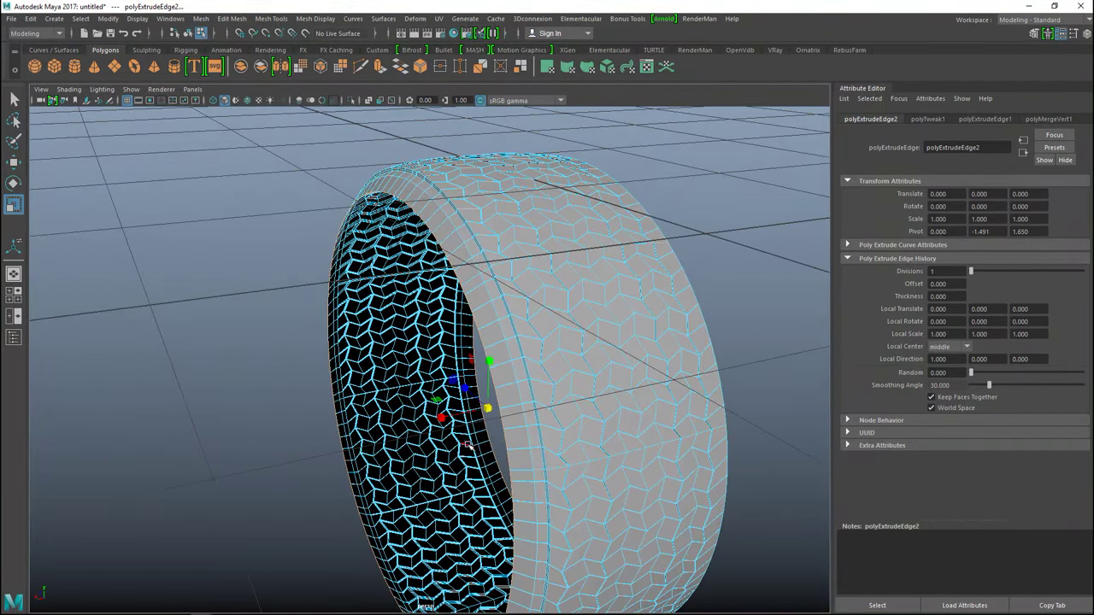
- Extrude a third time and scale the inner edge loop outward to widen the hole
key(ctrl+e)
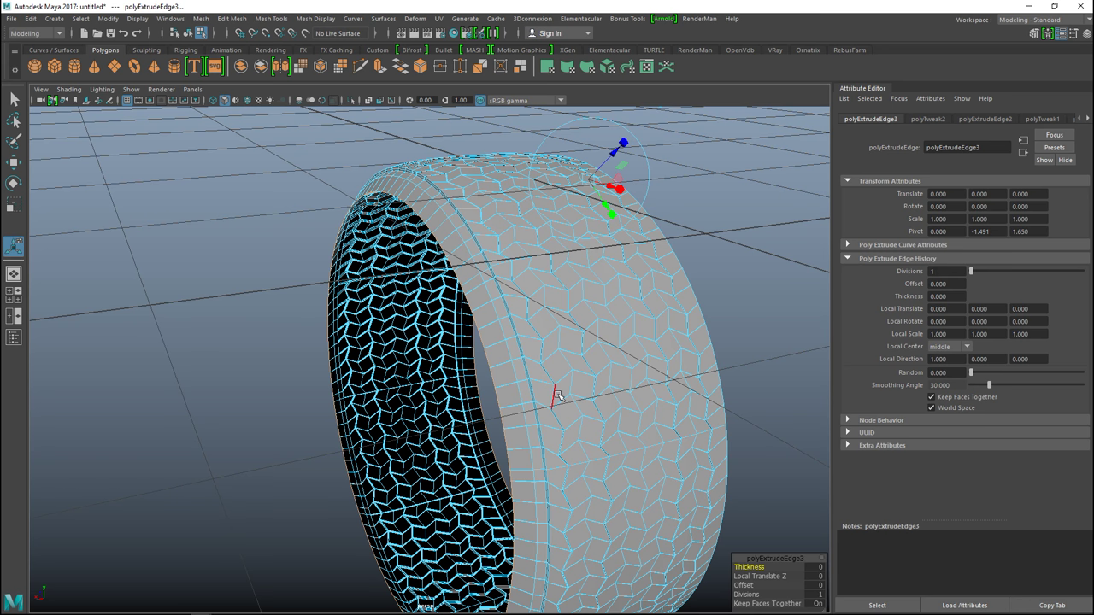
key(r)
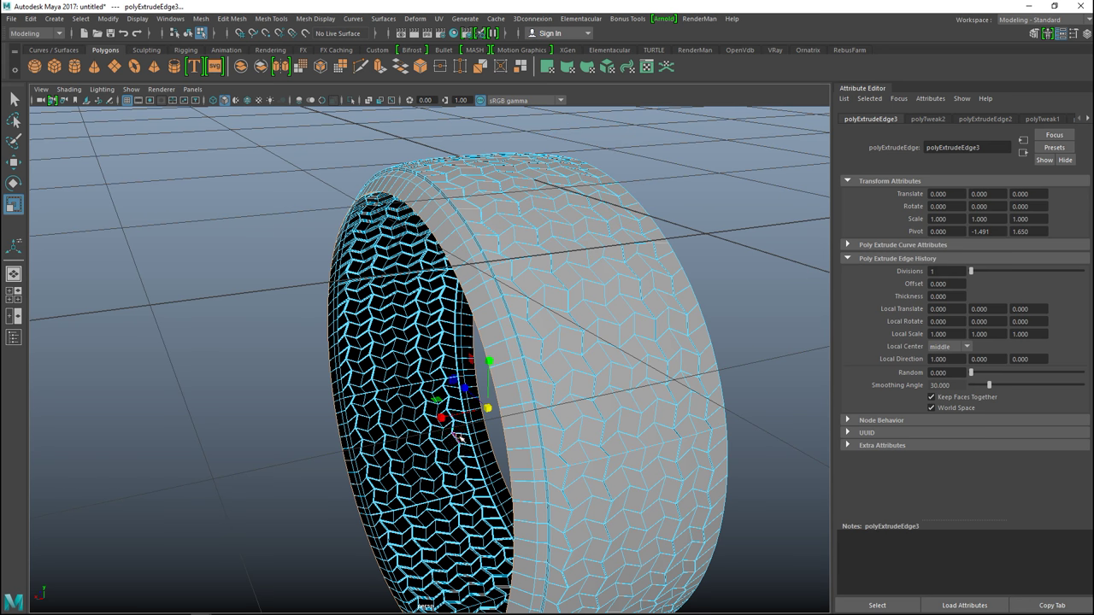
mouse_move(440, 418)
mouse_down()
mouse_move(489, 419)
mouse_move(457, 418)
mouse_up()
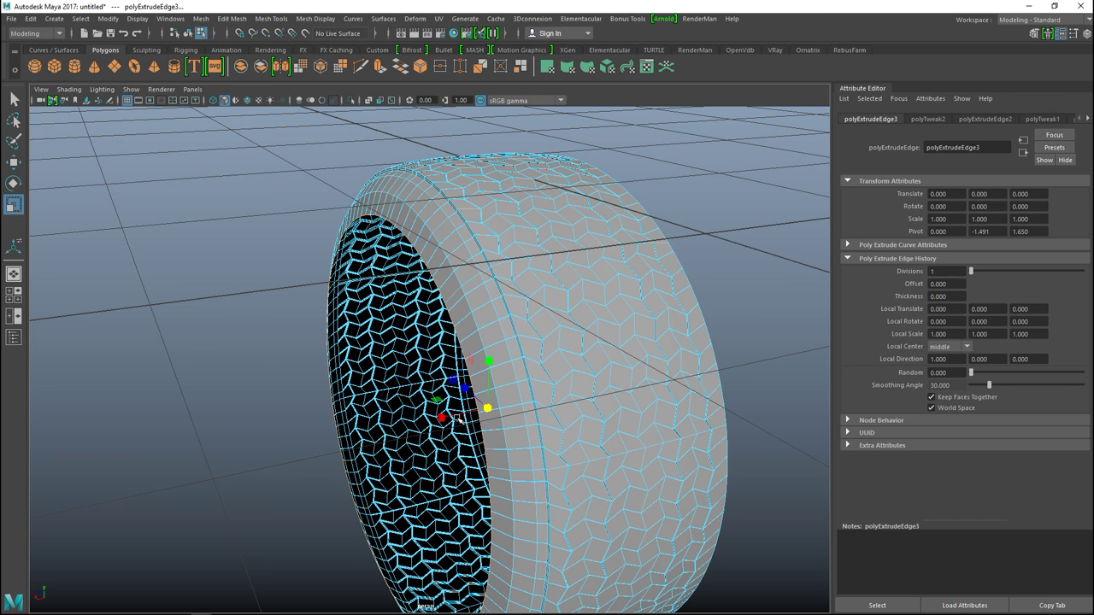
- Extrude the inner rim edges again and scale the new ring inward
alt+drag(374, 431, 349, 408)
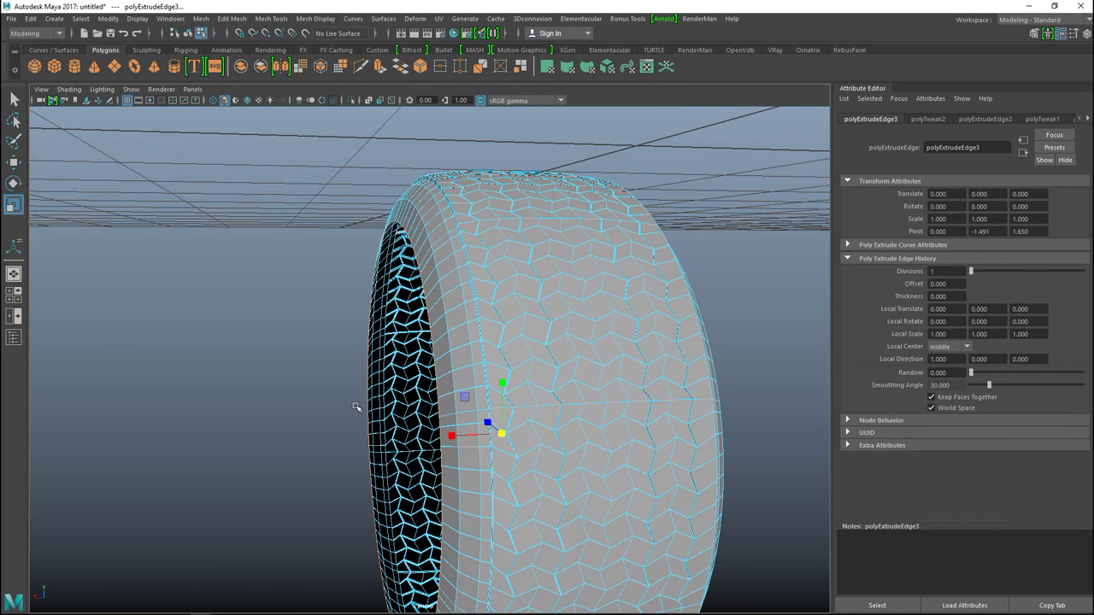
key(ctrl+e)
key(r)
middle_drag(451, 436, 450, 437)
drag(501, 436, 453, 442)
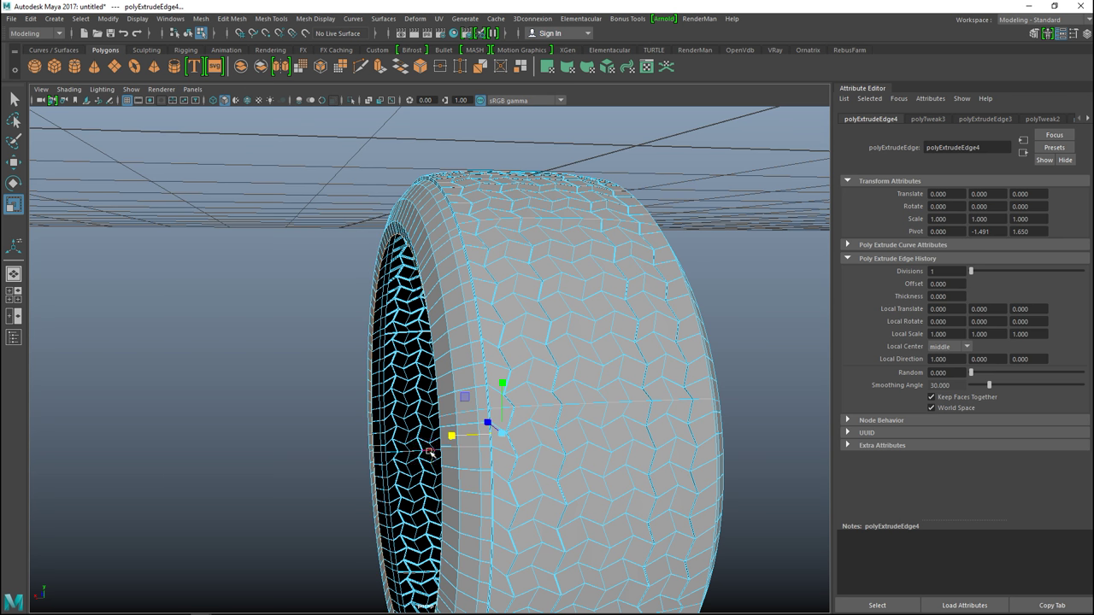
- Extrude the inner rim edge loop twice more, shrinking each new ring toward the centre
key(ctrl+e)
key(r)
drag(502, 436, 485, 437)
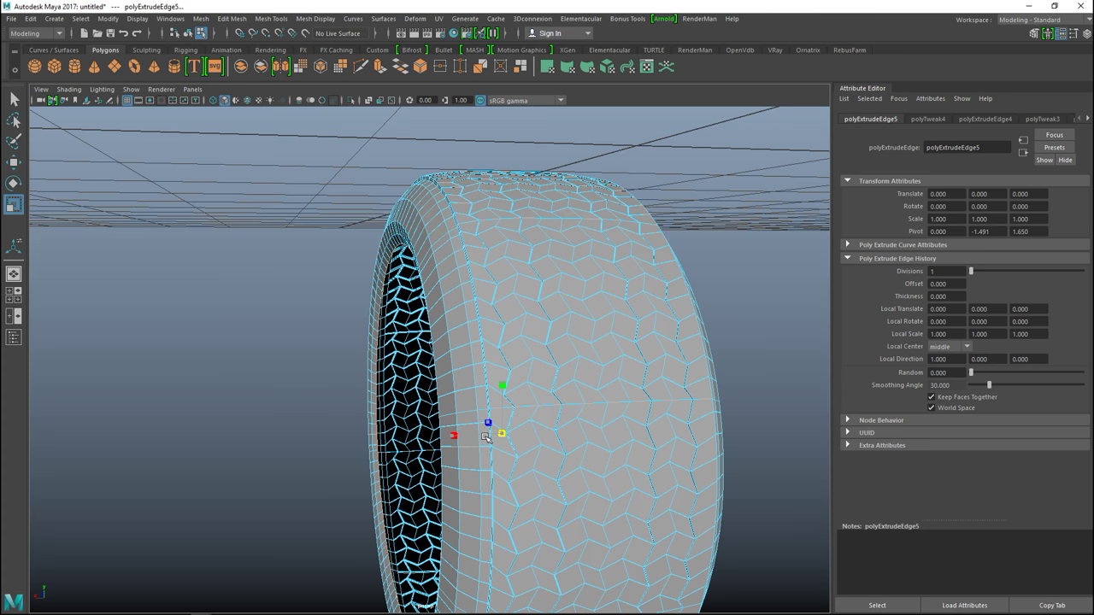
alt+drag(334, 403, 374, 403)
key(ctrl+e)
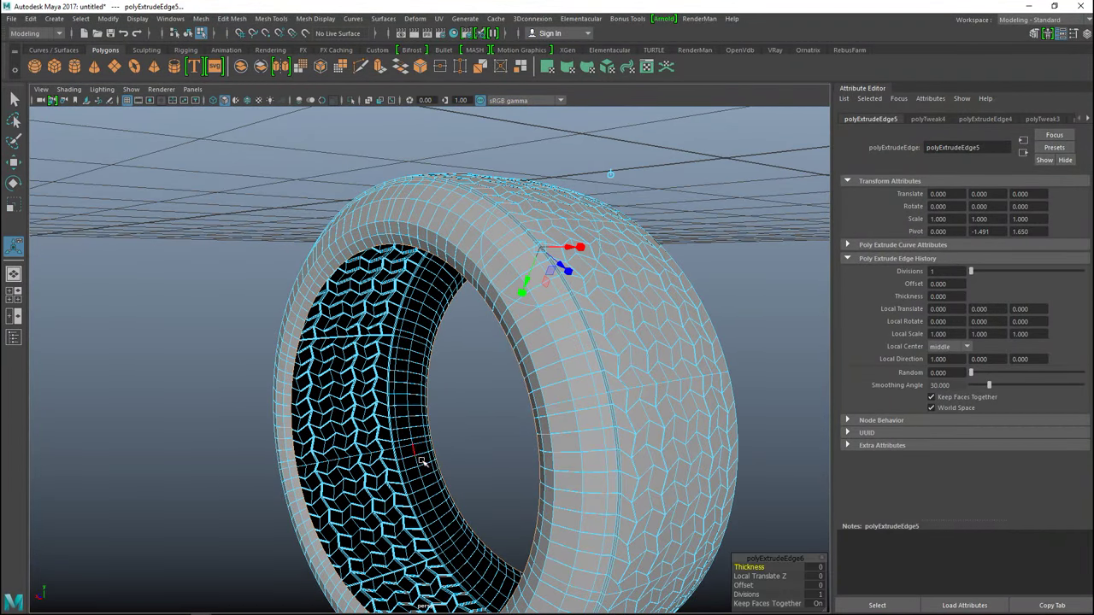
drag(470, 427, 427, 438)
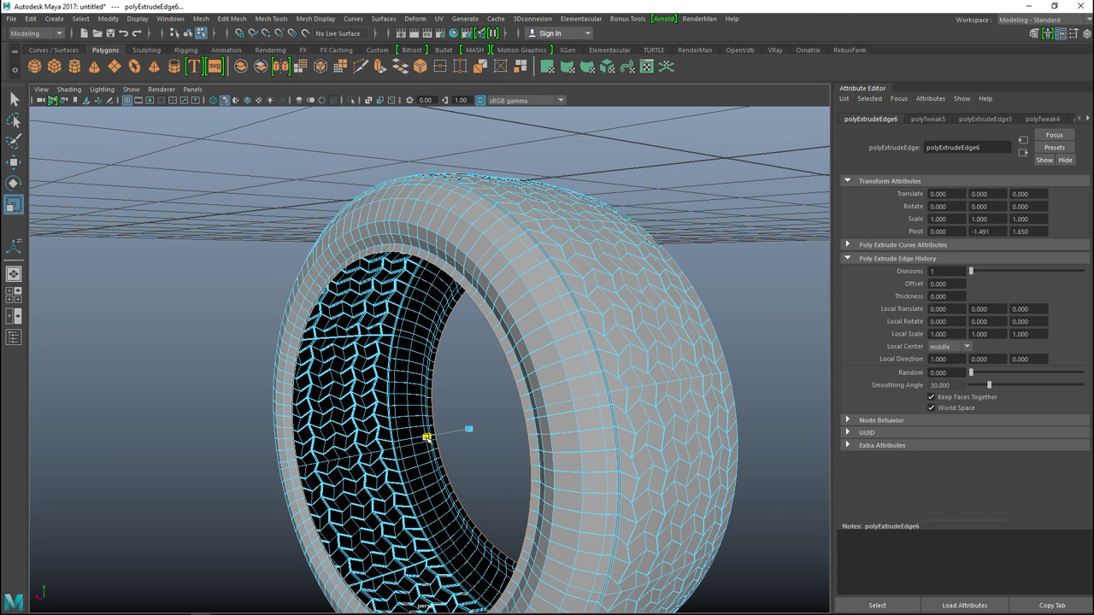
drag(427, 437, 428, 437)
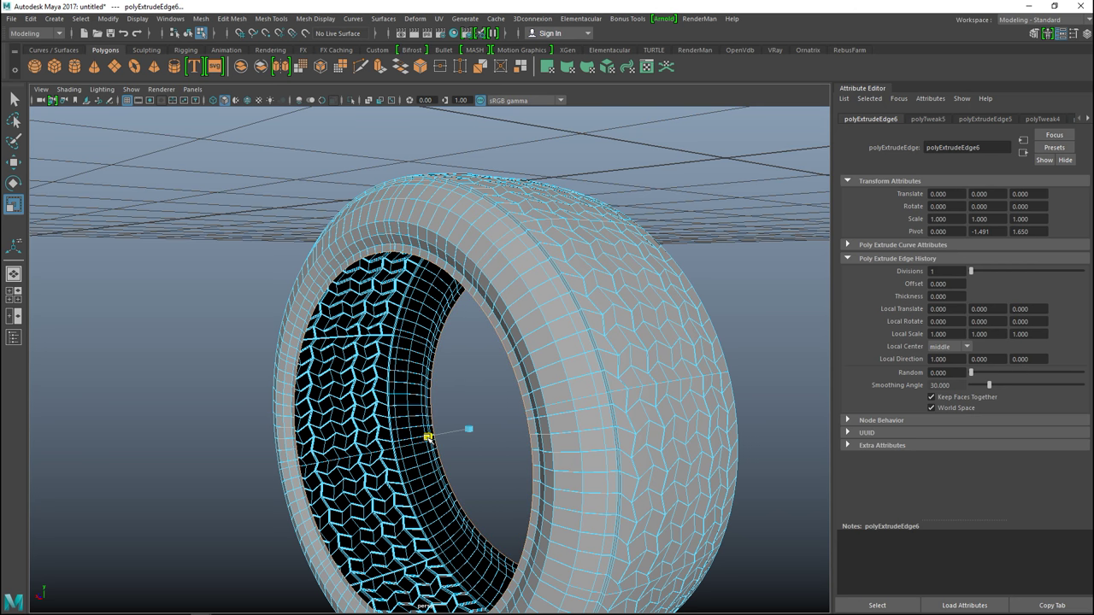
- Set Insert Edge Loop to multiple, equally spaced loops and start a loop on the tire's inner ring
click(214, 308)
scroll(212, 323, up, 3)
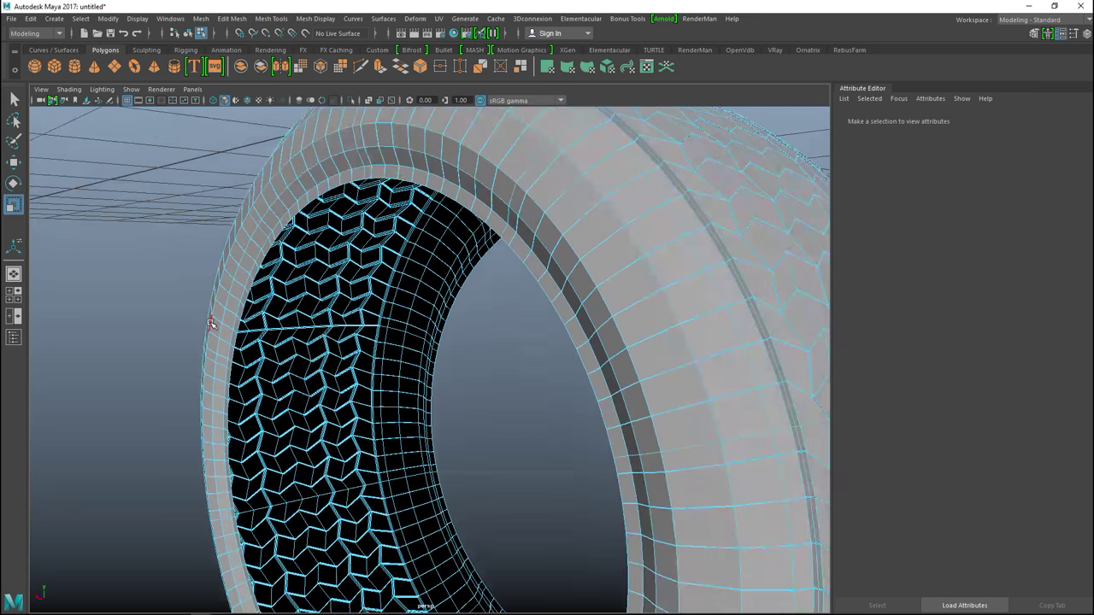
scroll(208, 331, down, 2)
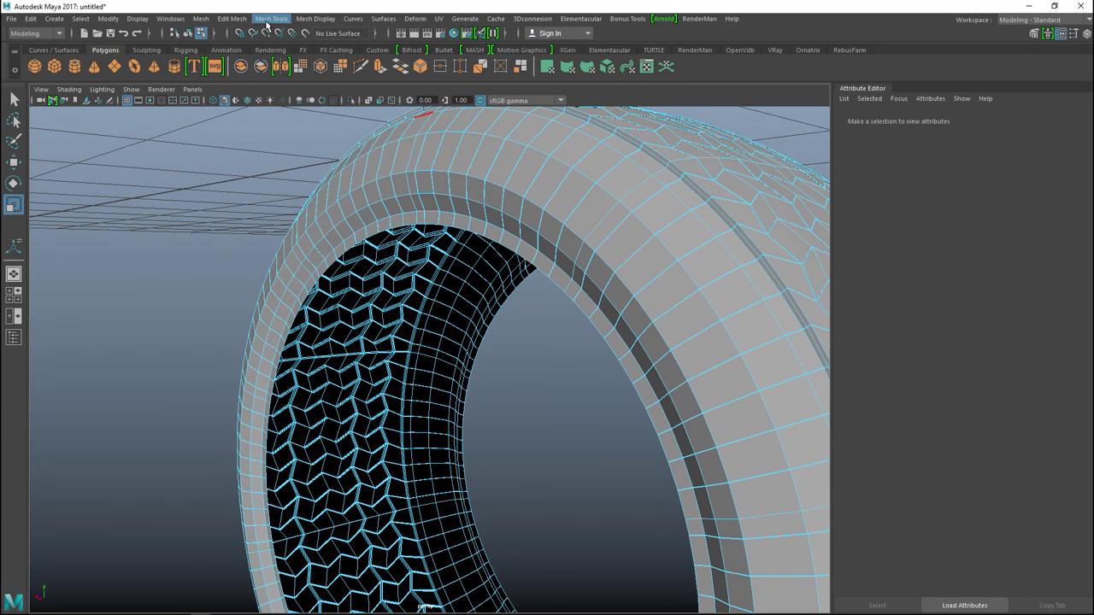
click(235, 19)
mouse_move(285, 21)
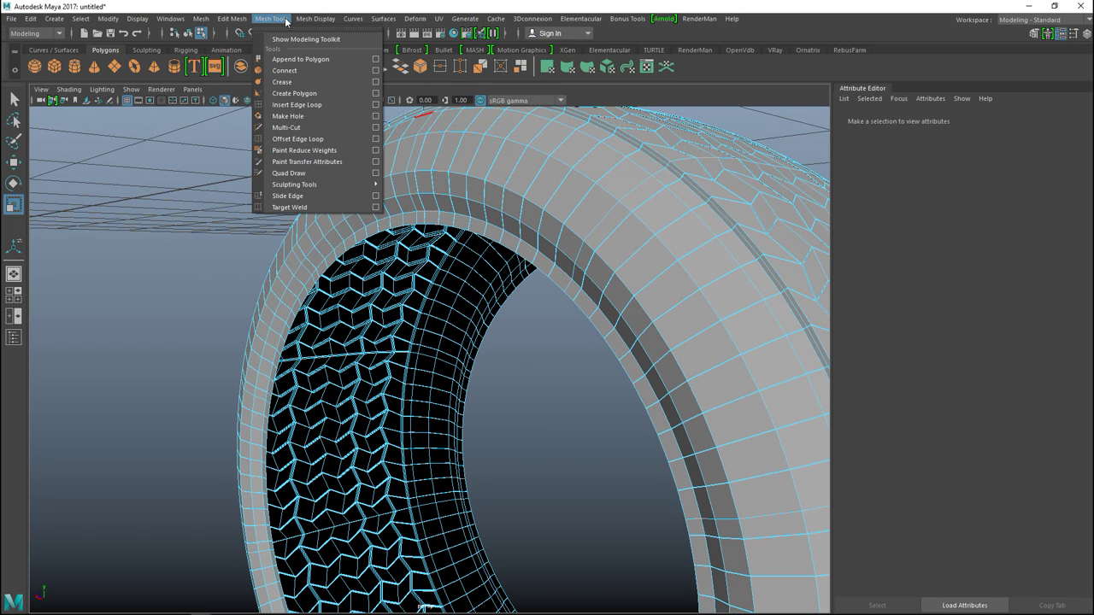
click(375, 105)
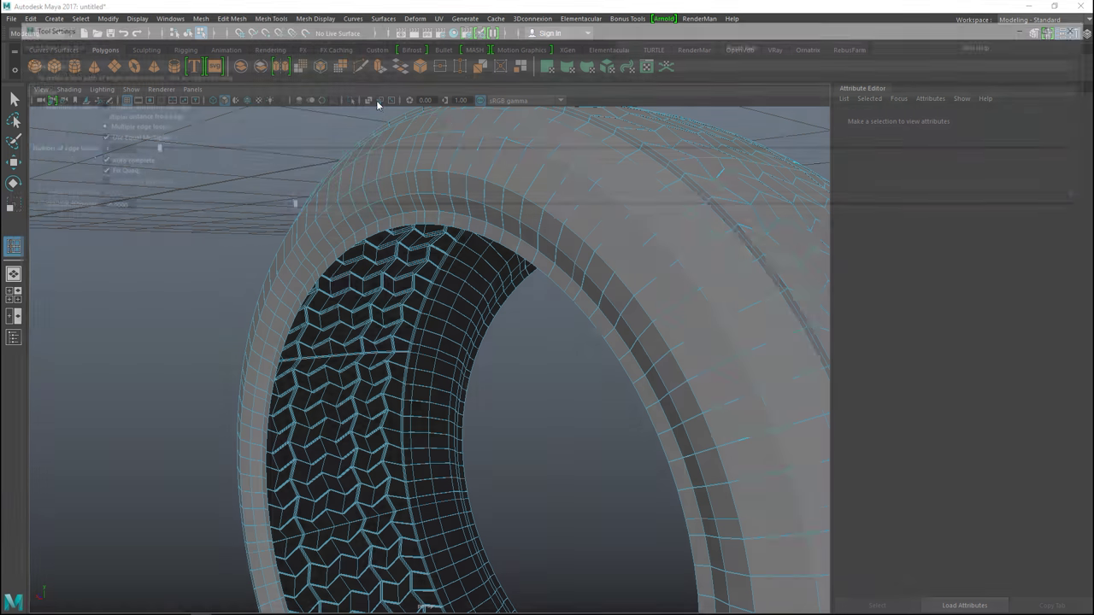
click(92, 112)
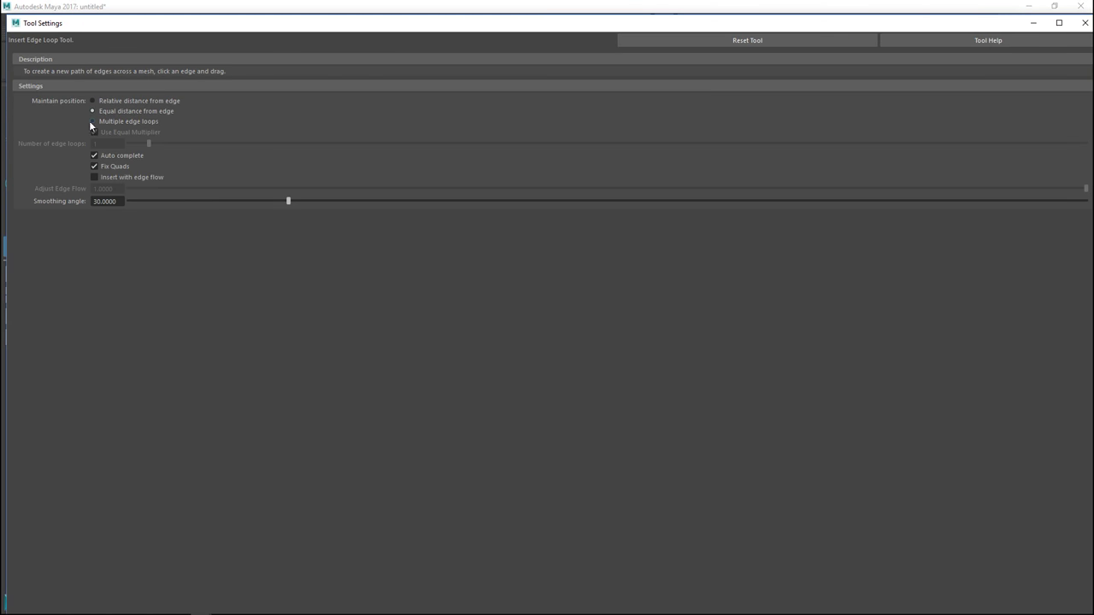
click(93, 121)
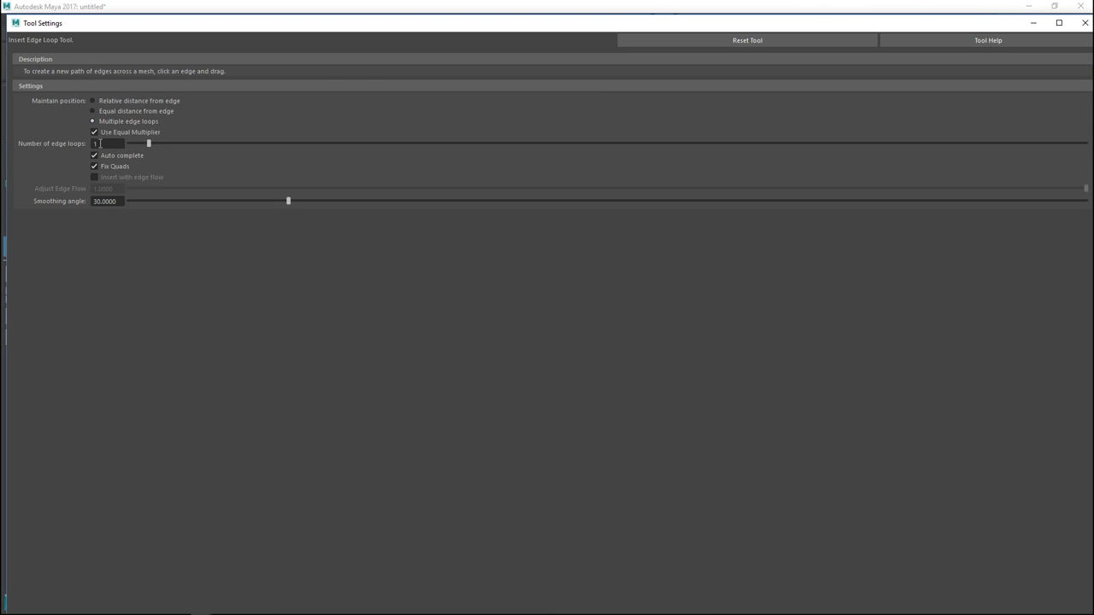
click(1032, 25)
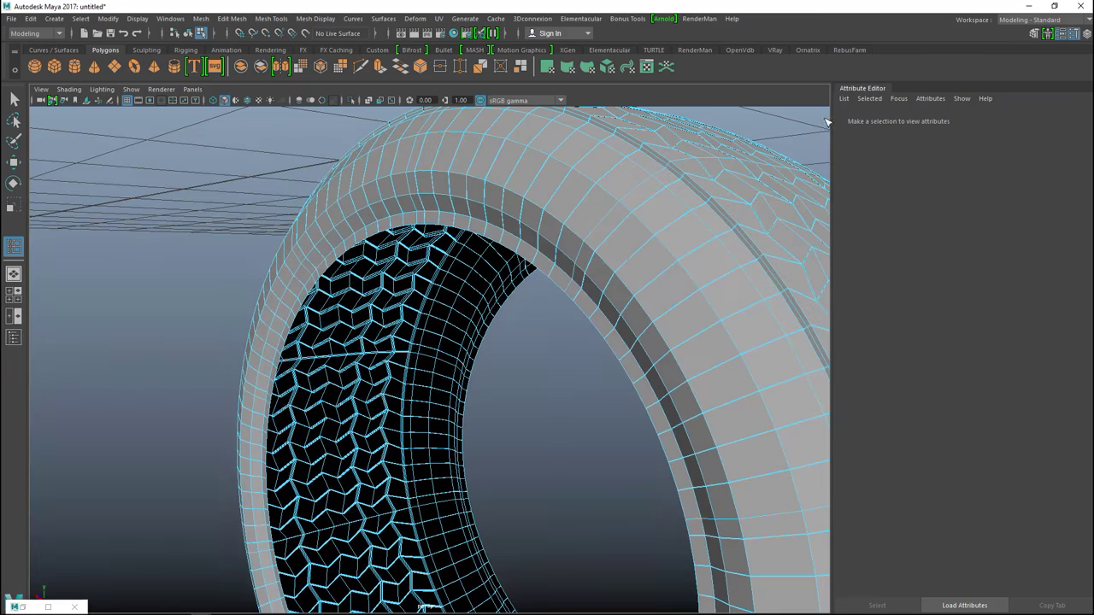
click(490, 240)
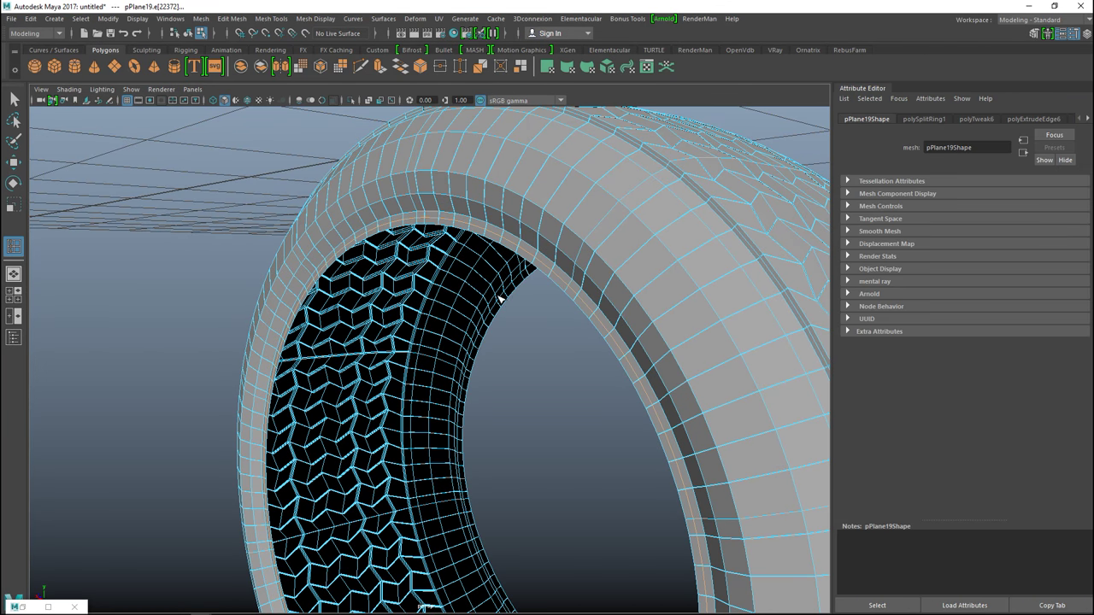
- Insert an edge loop around the tire's inner ring and begin selecting faces along it
alt+drag(607, 368, 442, 366)
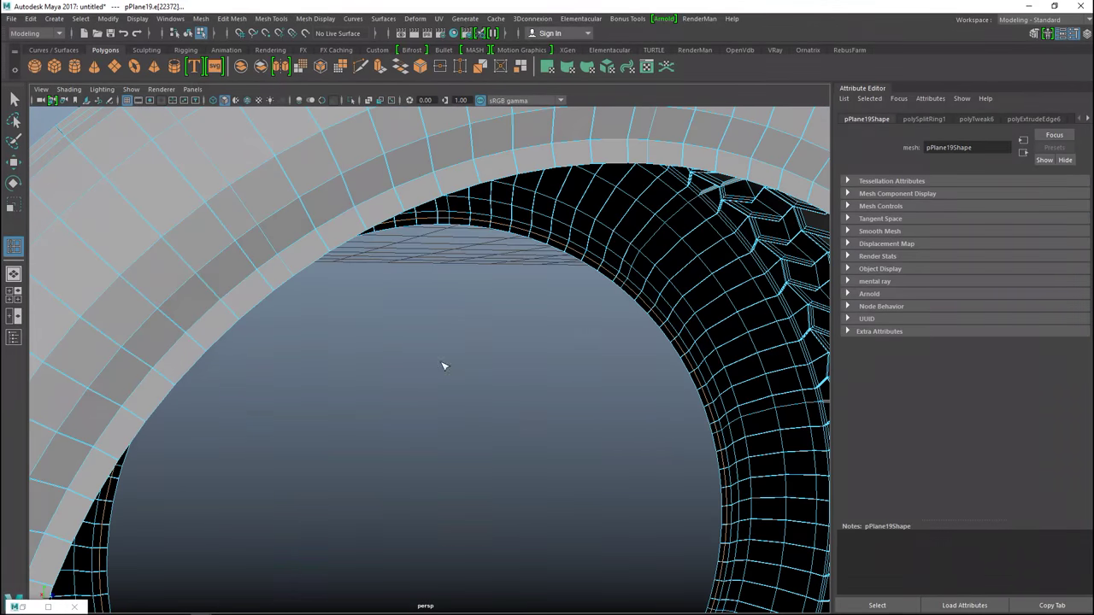
click(441, 188)
key(q)
right_drag(416, 208, 416, 232)
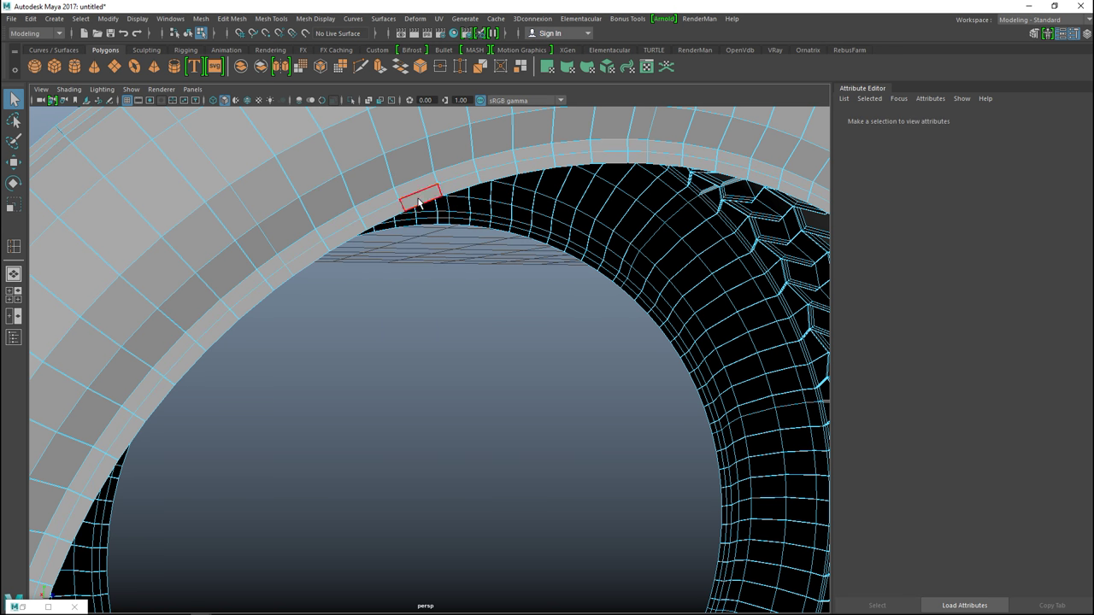
click(419, 202)
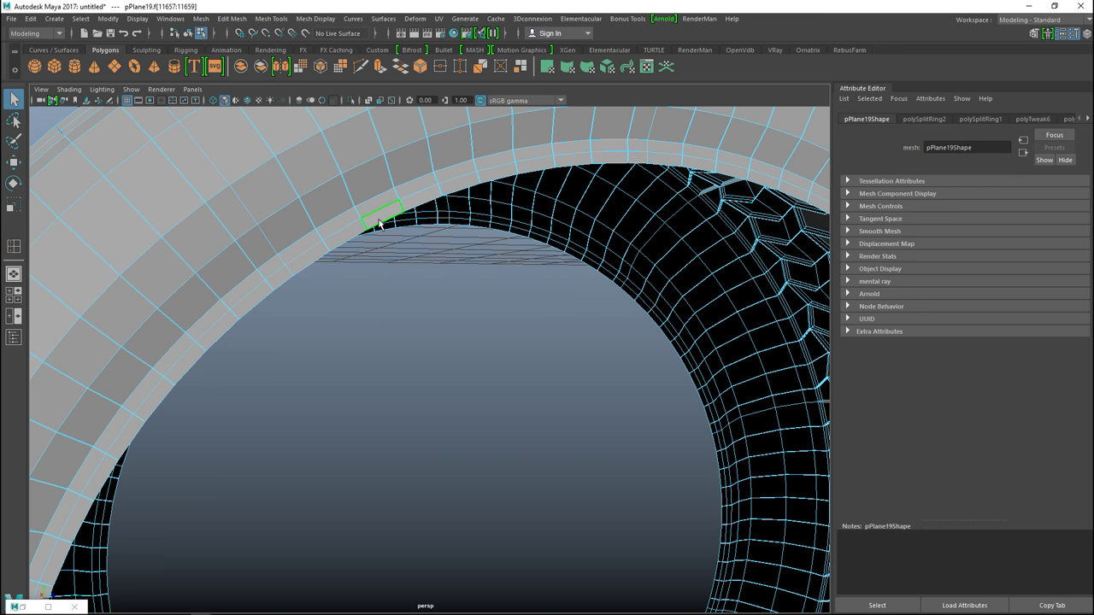
click(340, 239)
click(314, 259)
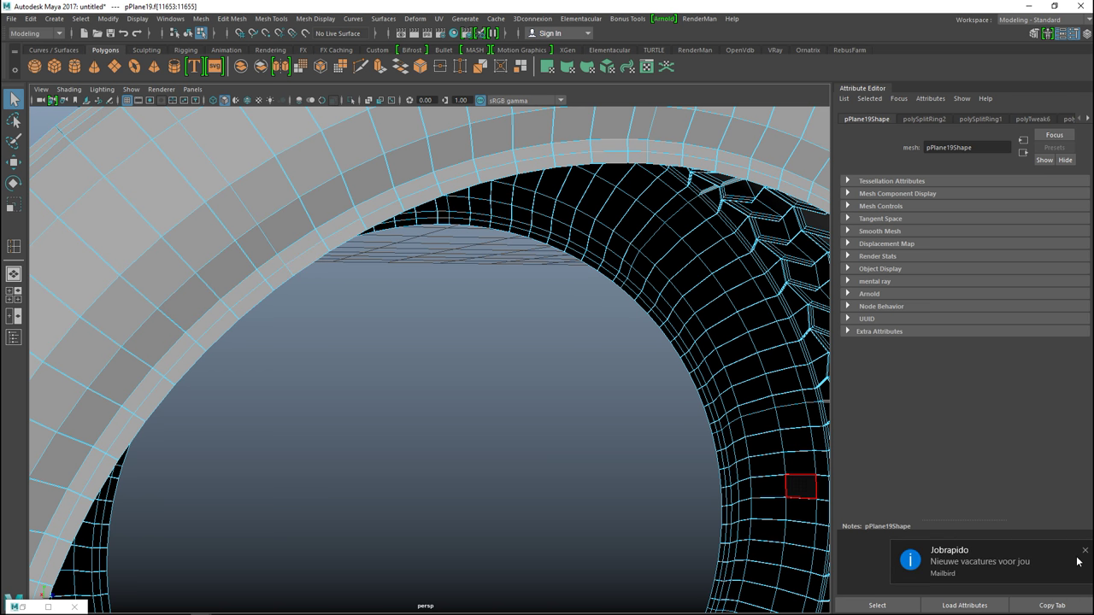
- Select the band of inner-rim faces, show shaded with wireframe, and extrude them
click(1085, 552)
alt+drag(399, 227, 464, 245)
click(466, 243)
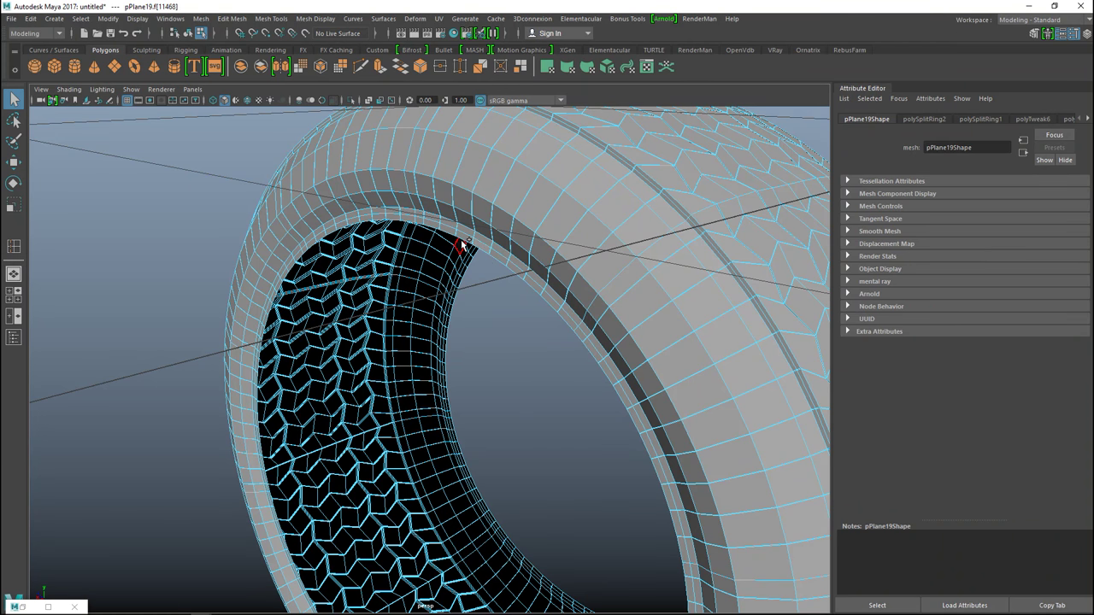
shift+click(463, 240)
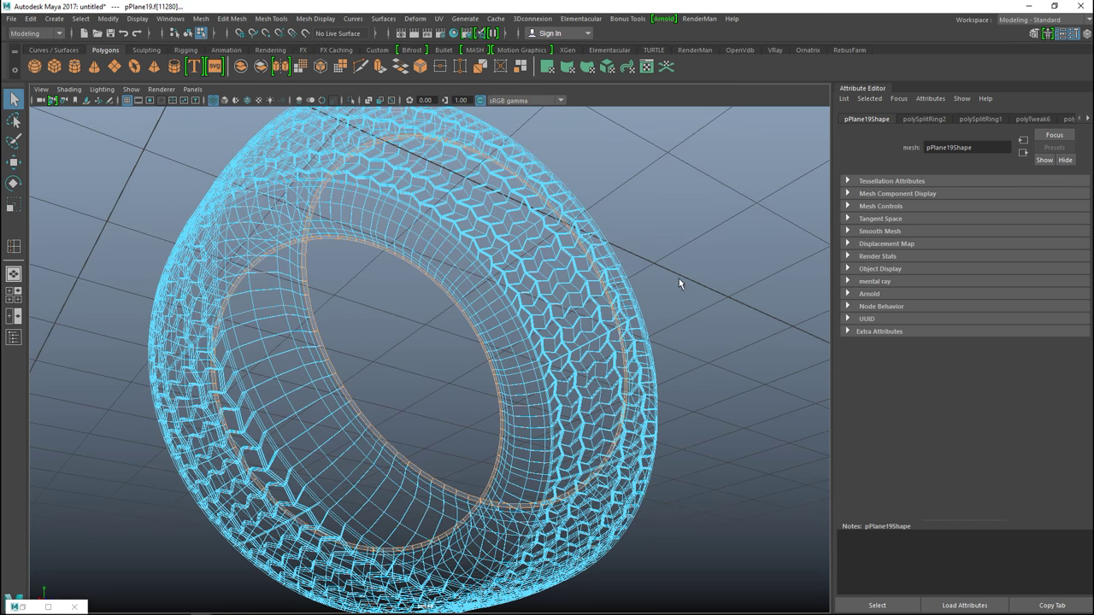
mouse_move(679, 279)
alt+mouse_down()
mouse_move(659, 298)
mouse_move(673, 294)
alt+mouse_up()
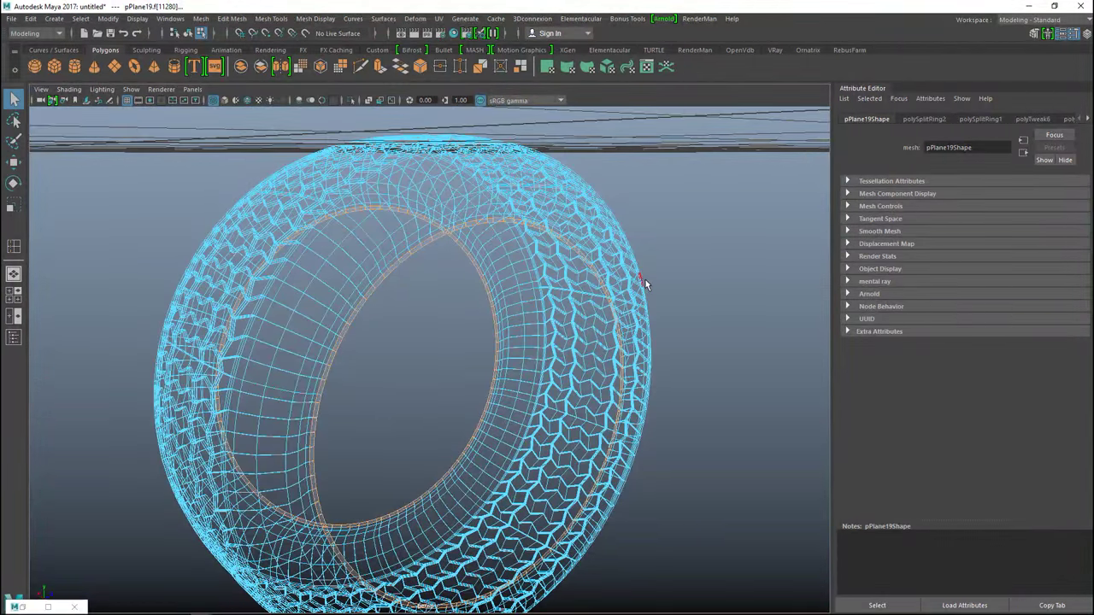
key(5)
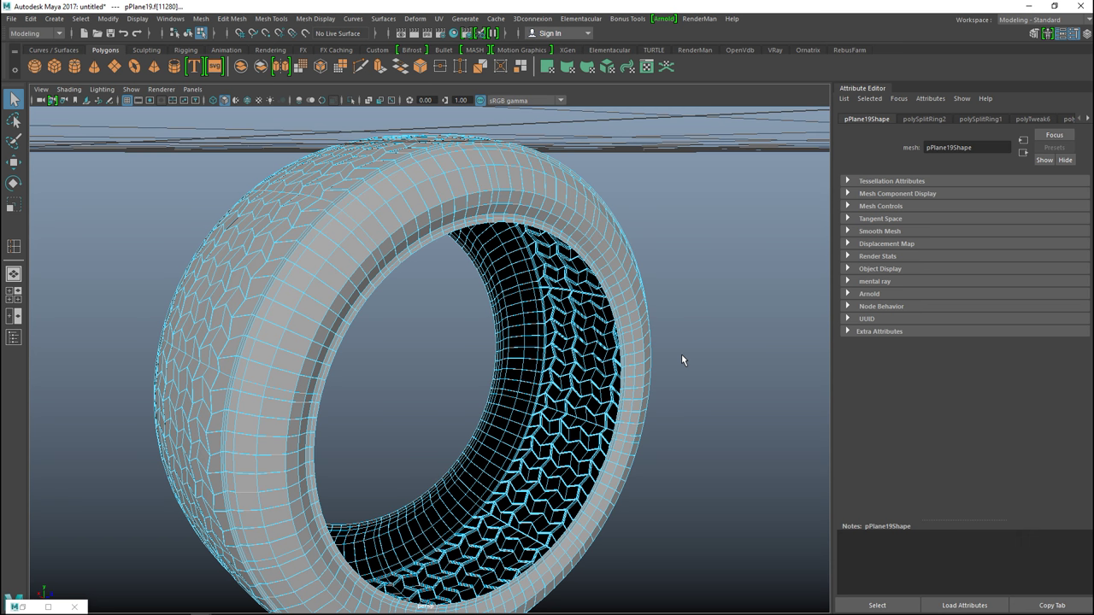
key(ctrl+e)
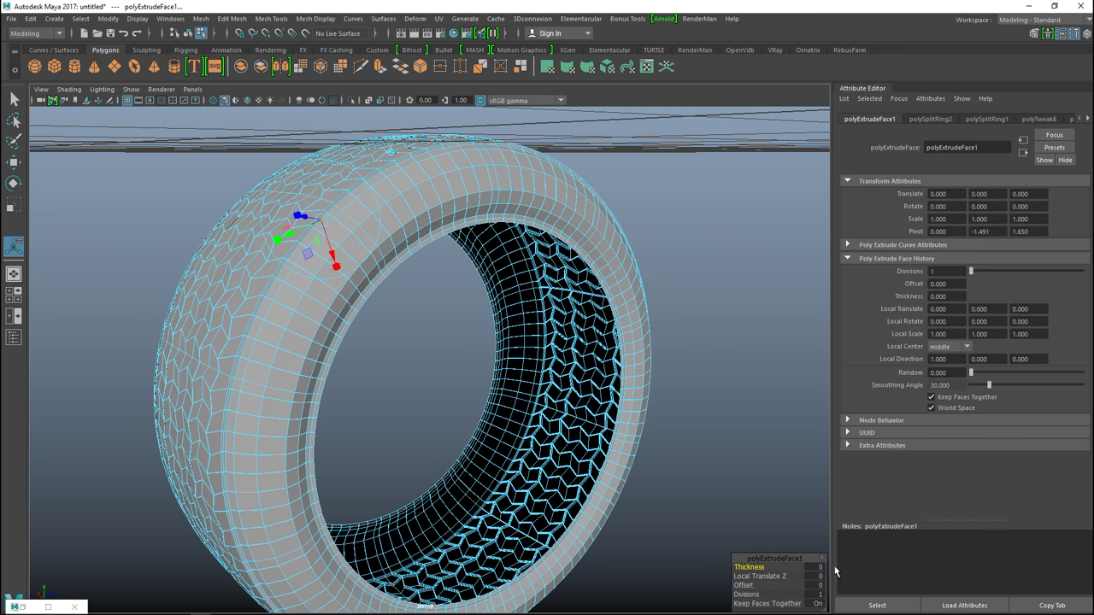
- Set the face extrusion thickness to 0.01, then frame the tire and clear the selection
click(816, 568)
key(Return)
scroll(504, 364, up, 5)
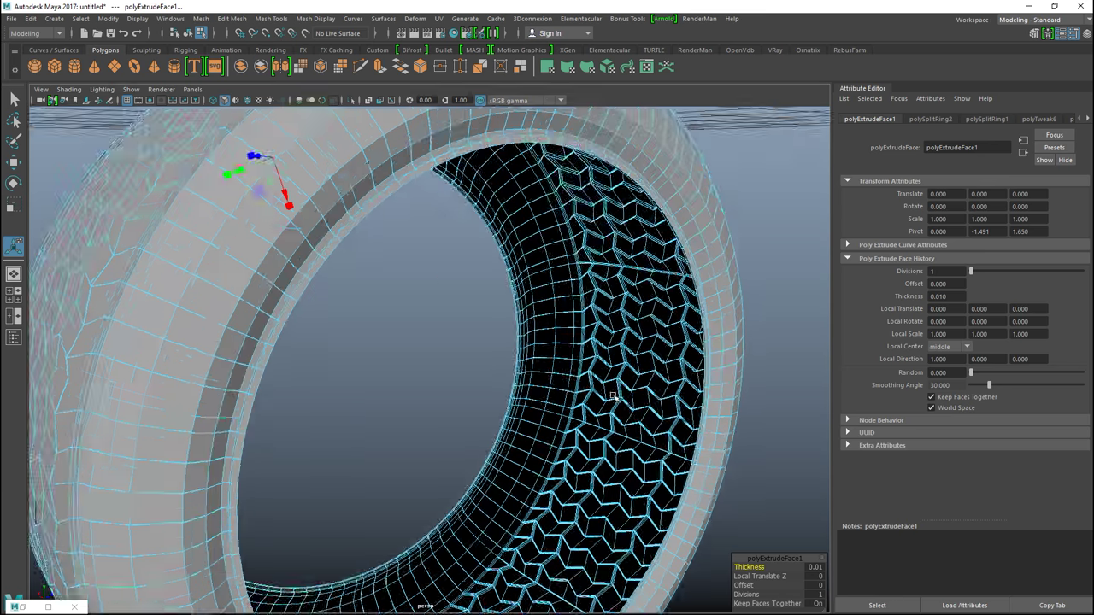
scroll(515, 366, up, 3)
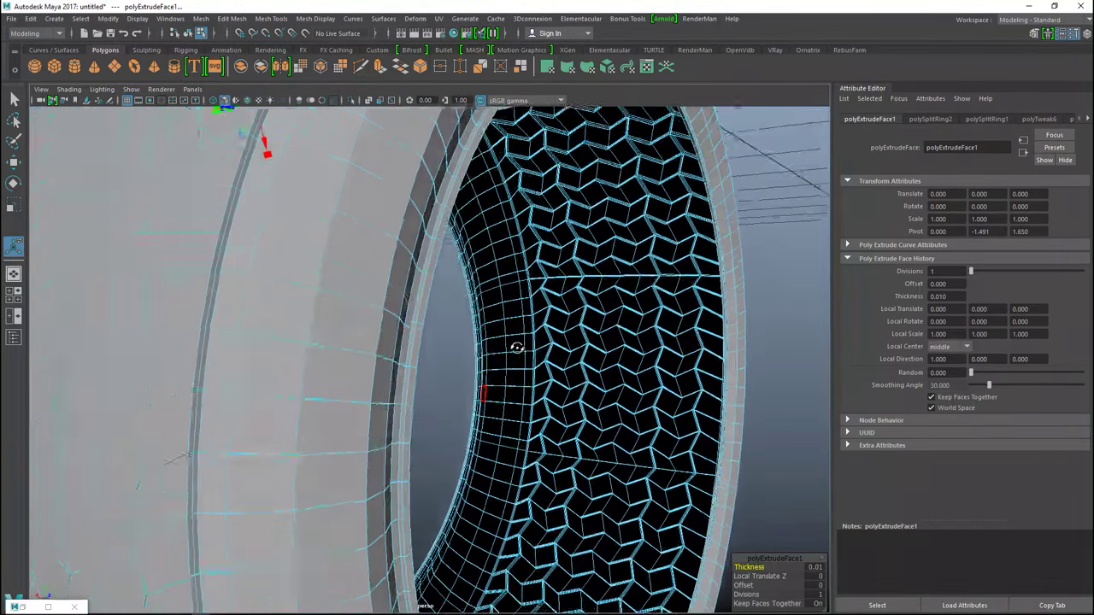
key(f)
alt+drag(658, 361, 675, 406)
click(703, 347)
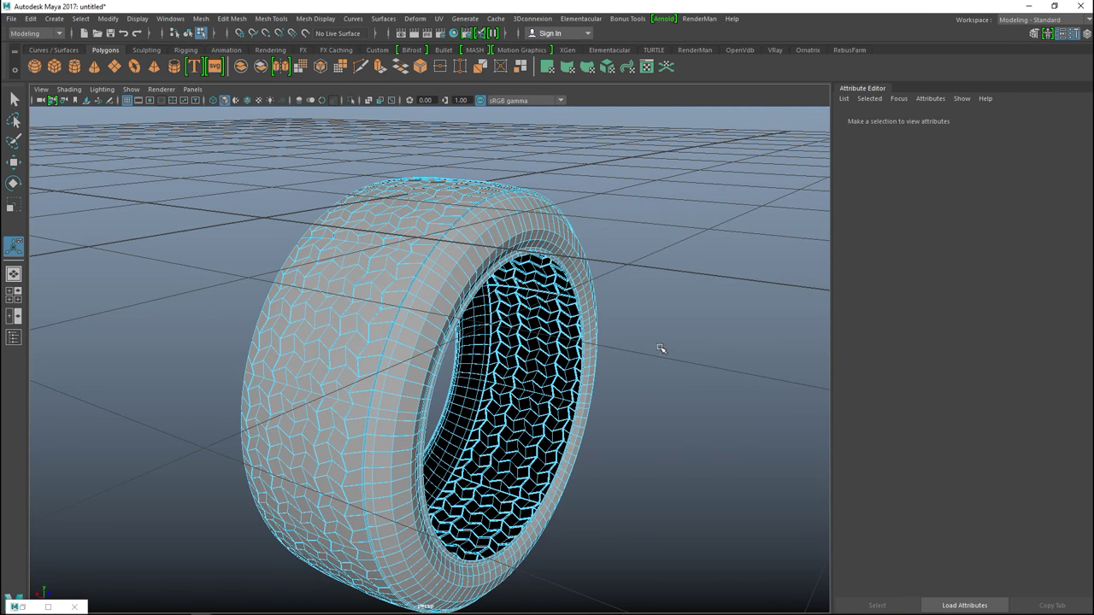
scroll(661, 347, up, 5)
right_click(445, 254)
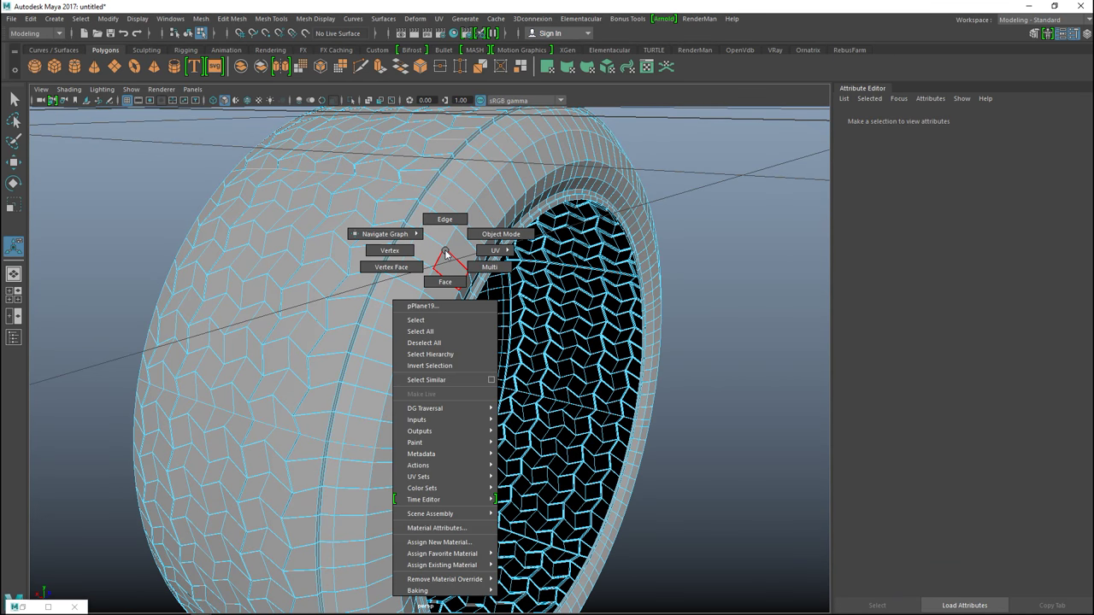
- Preview the tire smoothed (3), return it to its base cage (1), then enter edge mode
click(494, 234)
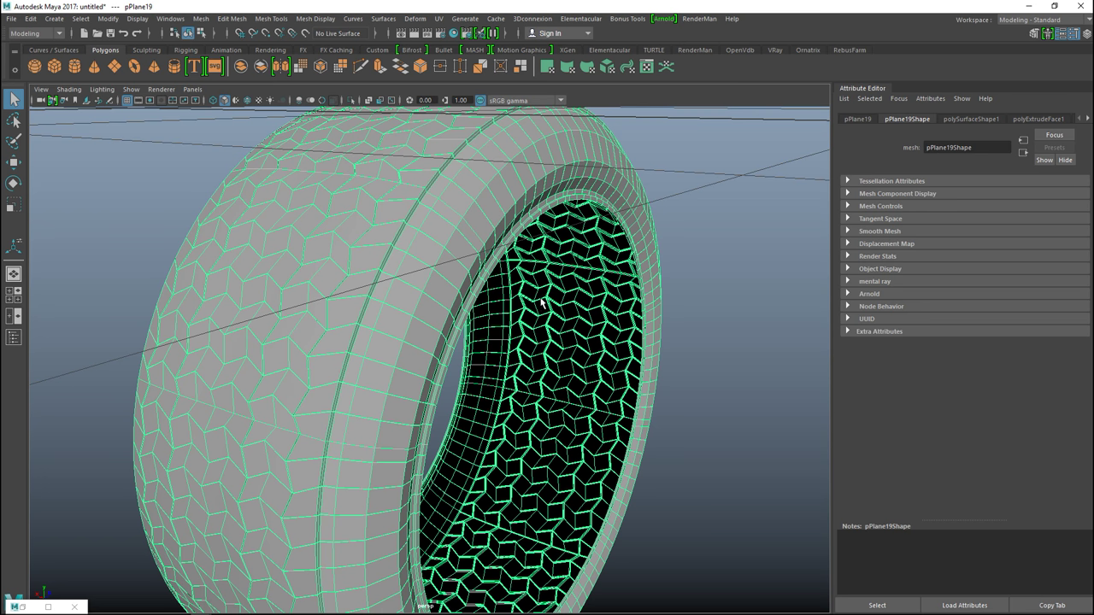
key(3)
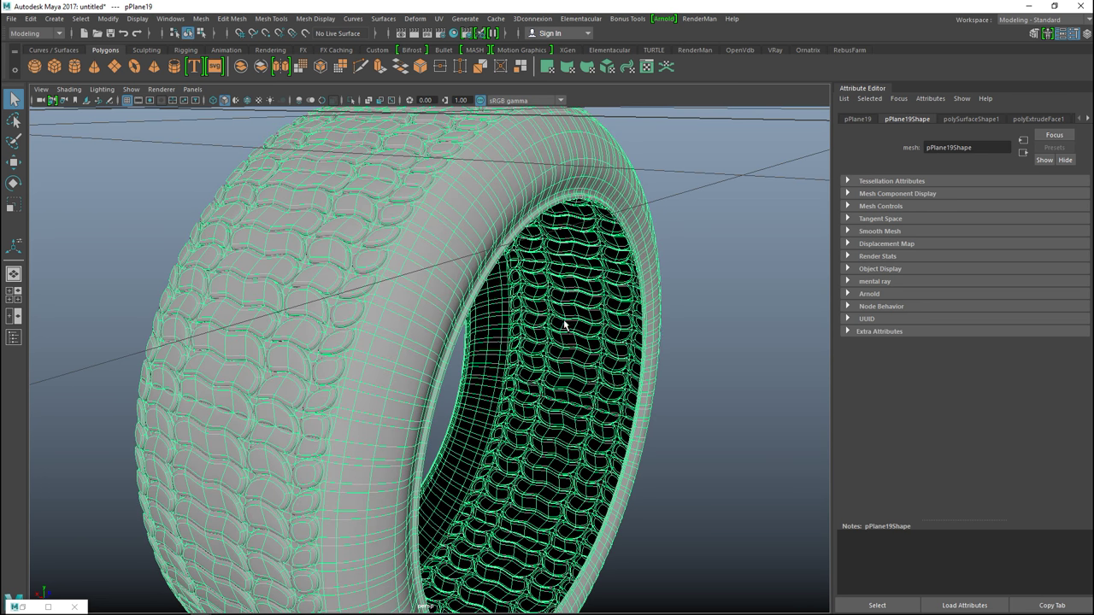
click(710, 354)
alt+drag(705, 353, 567, 367)
click(455, 293)
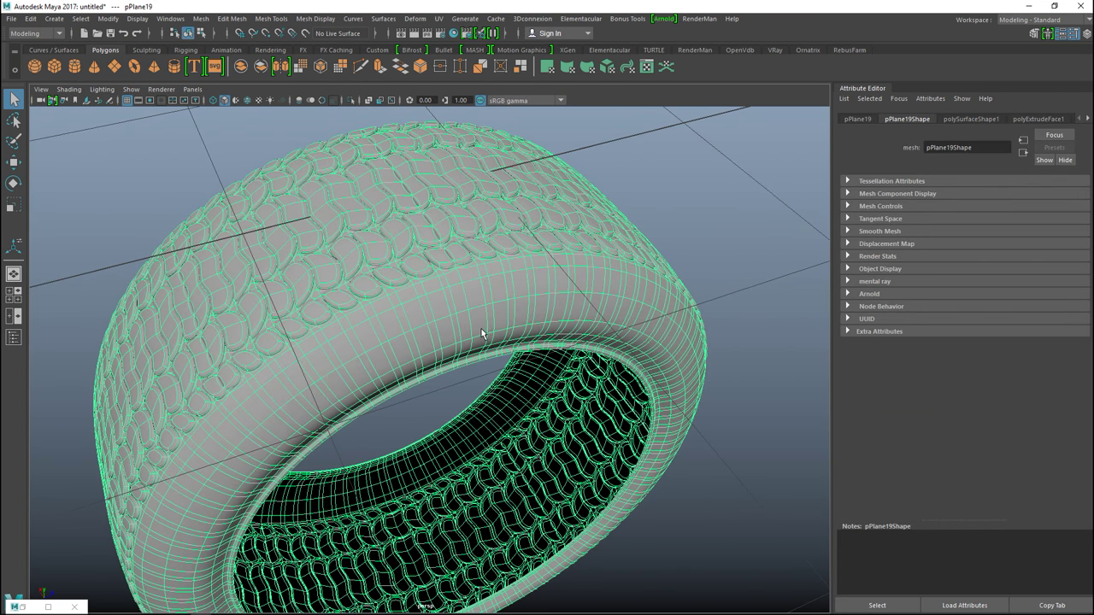
key(1)
alt+drag(530, 345, 630, 390)
right_drag(418, 252, 420, 218)
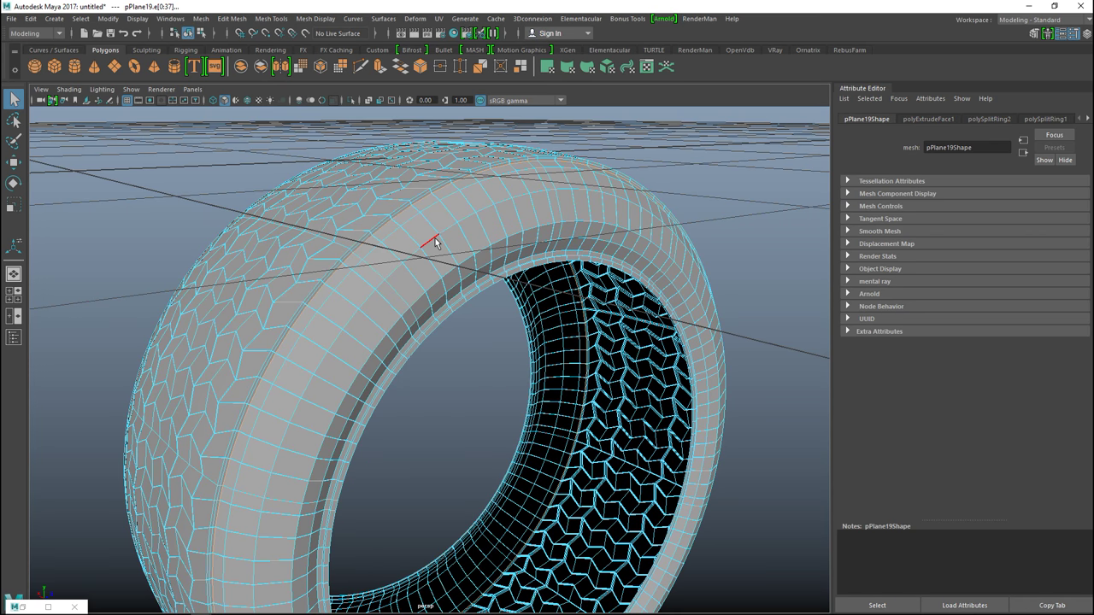
- Orbit around the tire and select one edge on its tread side
alt+drag(431, 244, 301, 284)
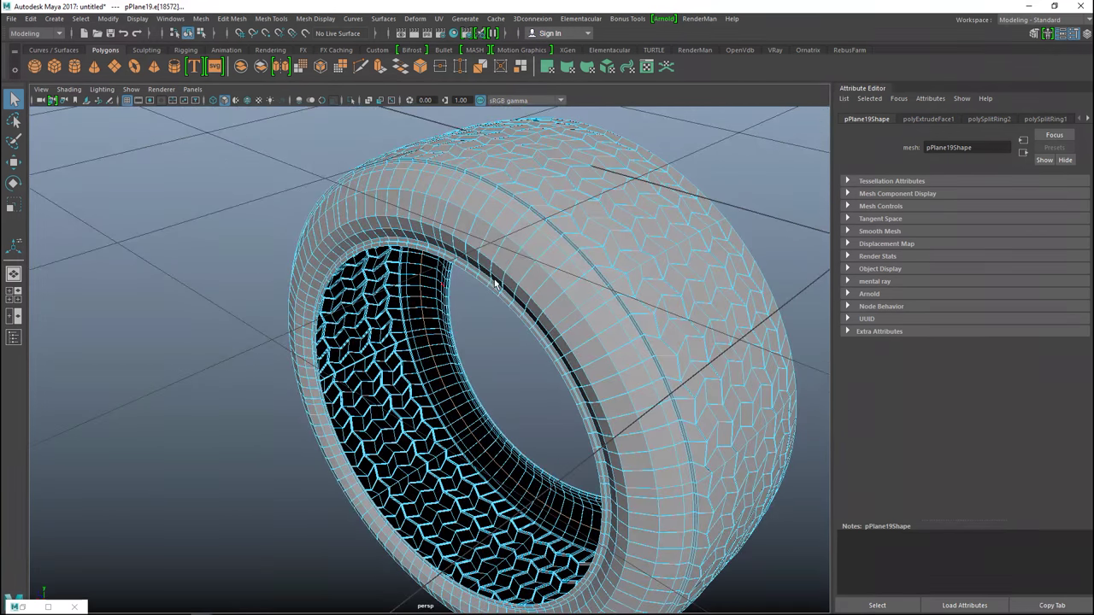
alt+drag(578, 286, 475, 279)
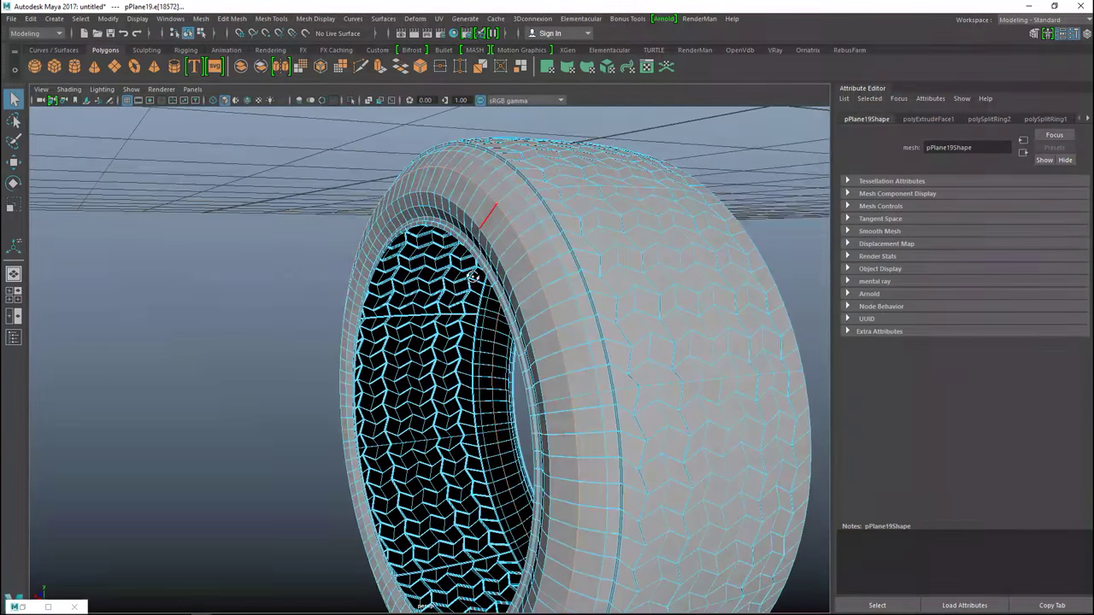
click(544, 231)
alt+drag(688, 344, 589, 356)
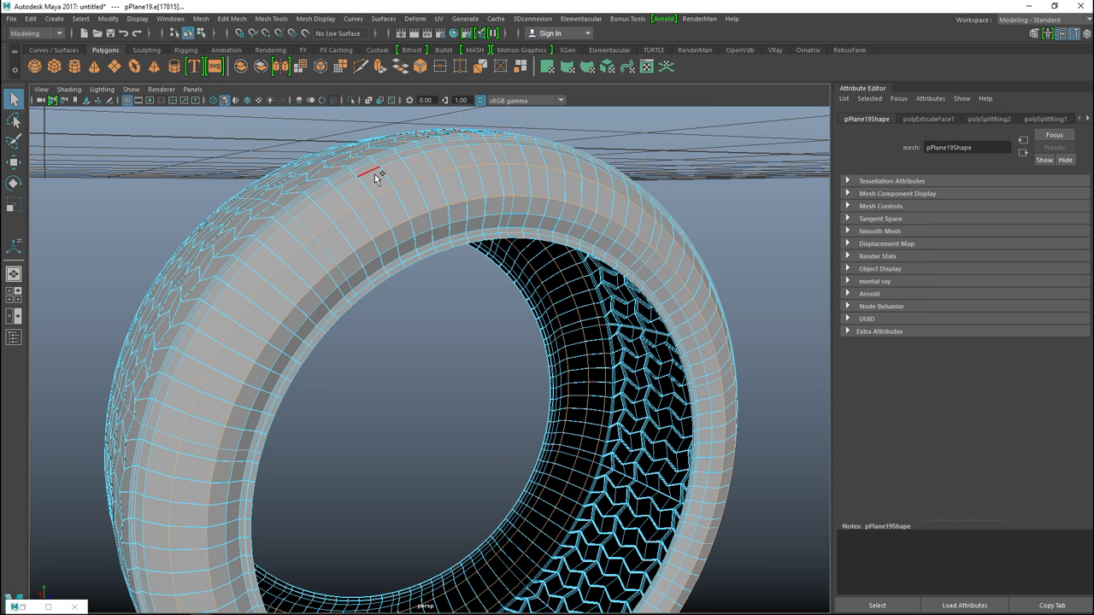
alt+drag(126, 209, 271, 228)
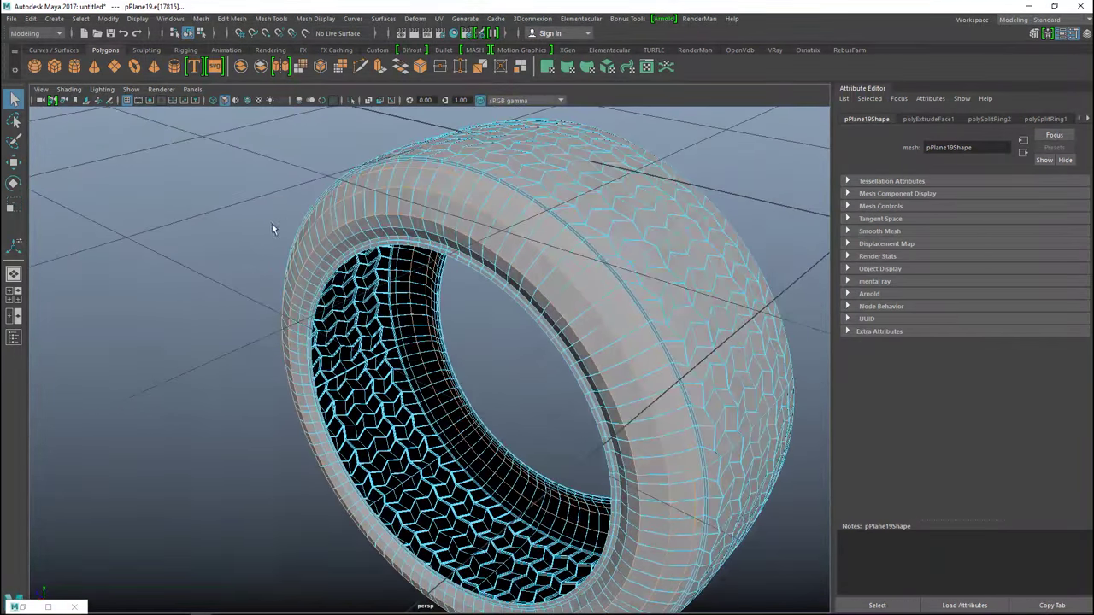
- Apply Mesh Display > Soften Edge to the tire for smooth shading
click(389, 20)
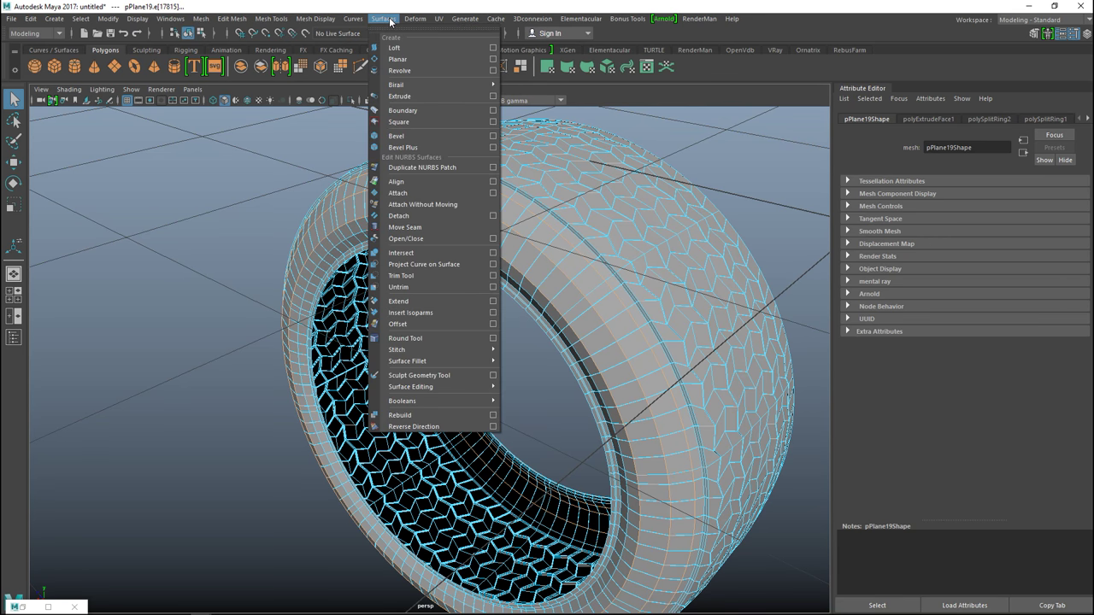
click(353, 19)
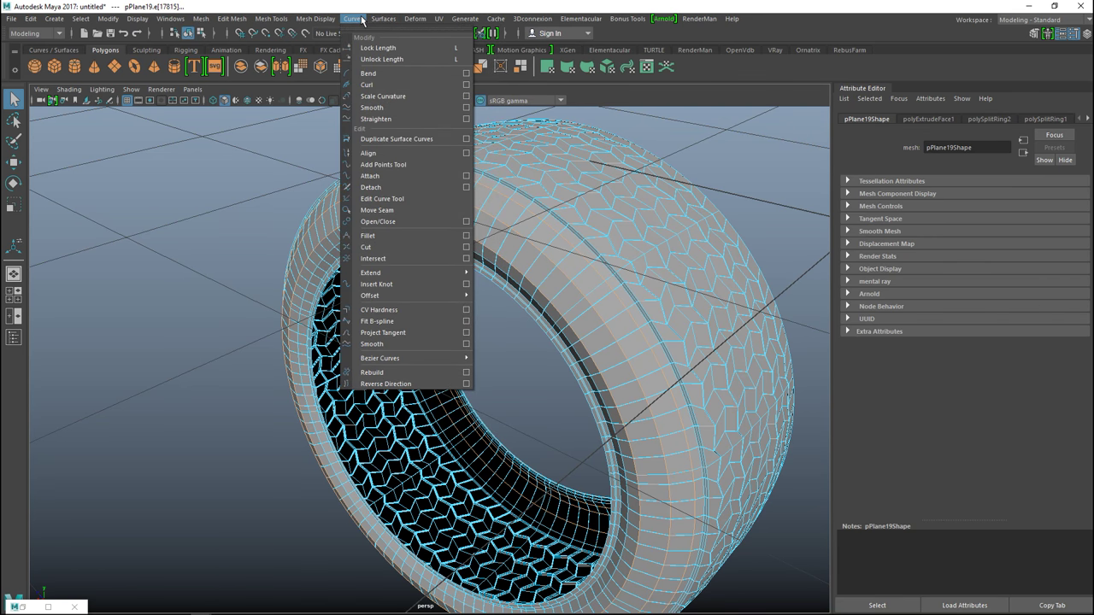
click(361, 19)
click(318, 19)
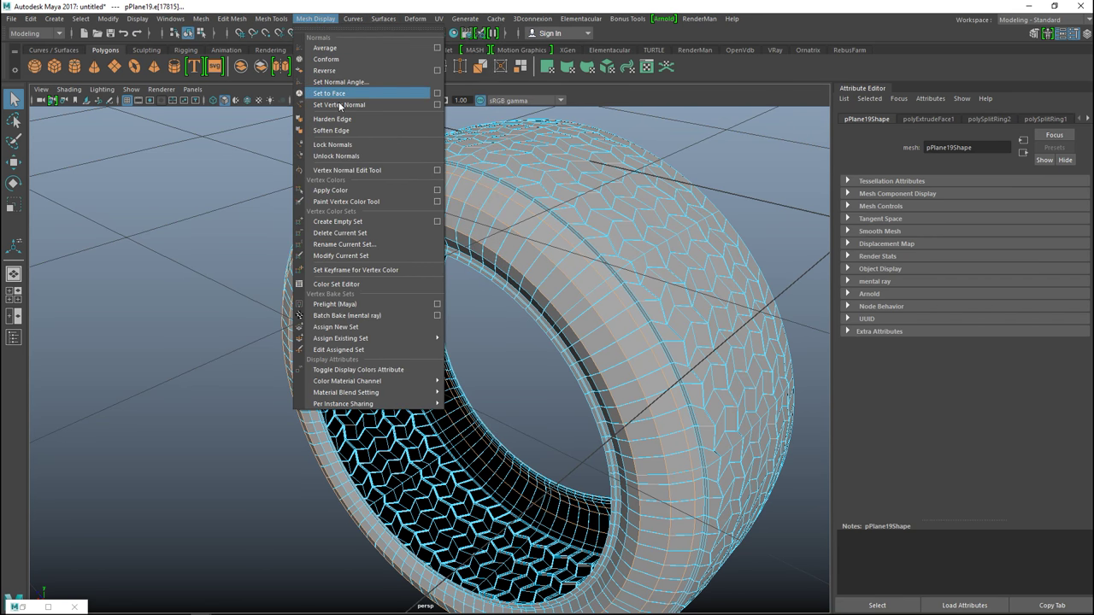
click(351, 130)
scroll(351, 132, down, 2)
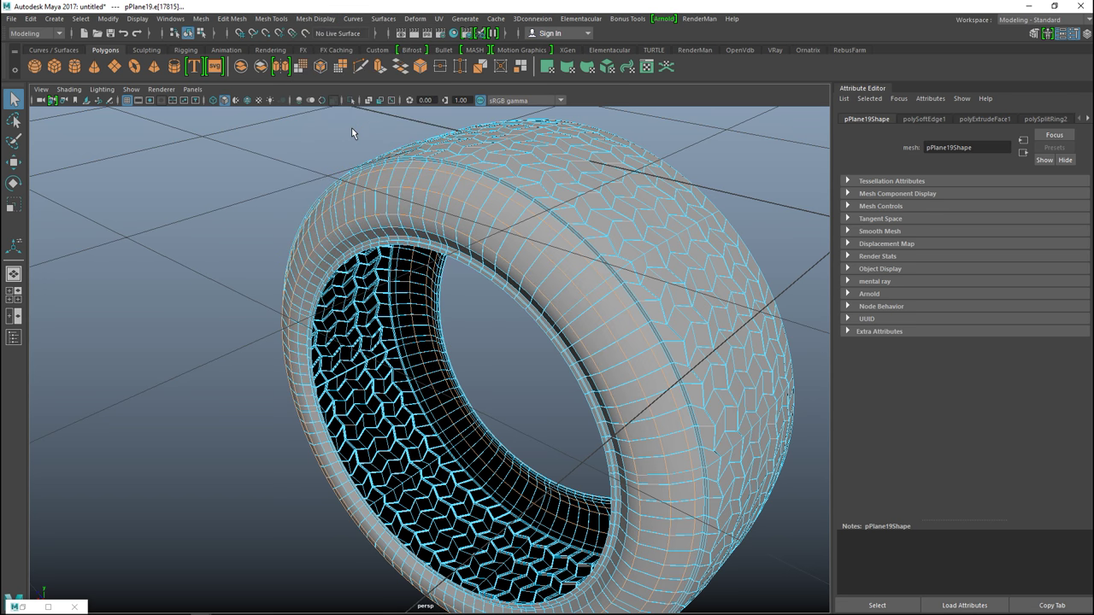
click(214, 237)
scroll(219, 245, down, 3)
scroll(217, 251, up, 3)
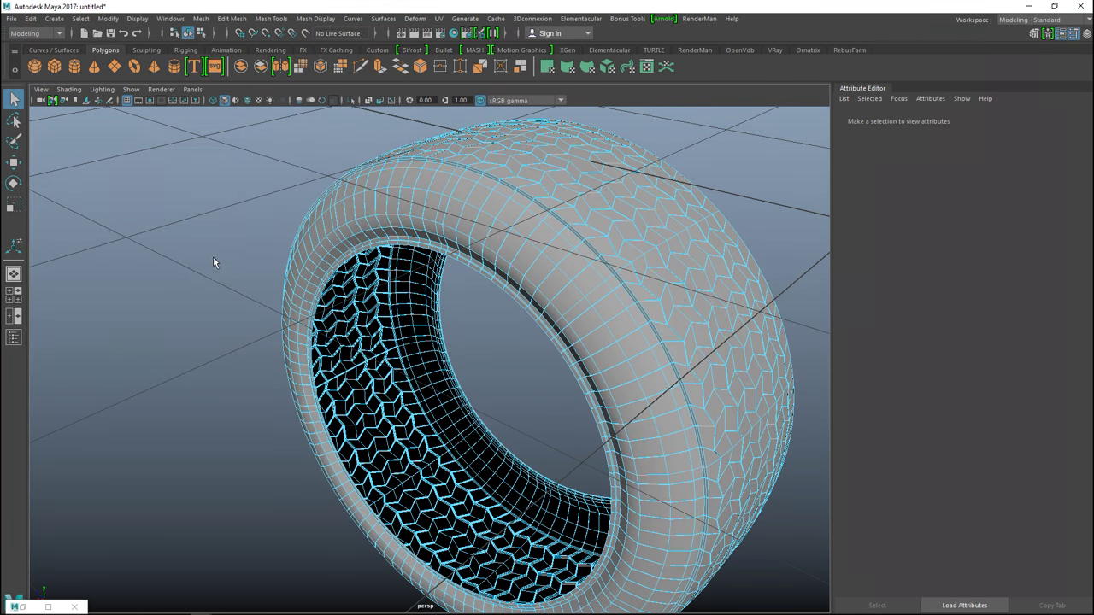
- Return to object selection mode and orbit to a front view of the tread
alt+drag(272, 296, 446, 389)
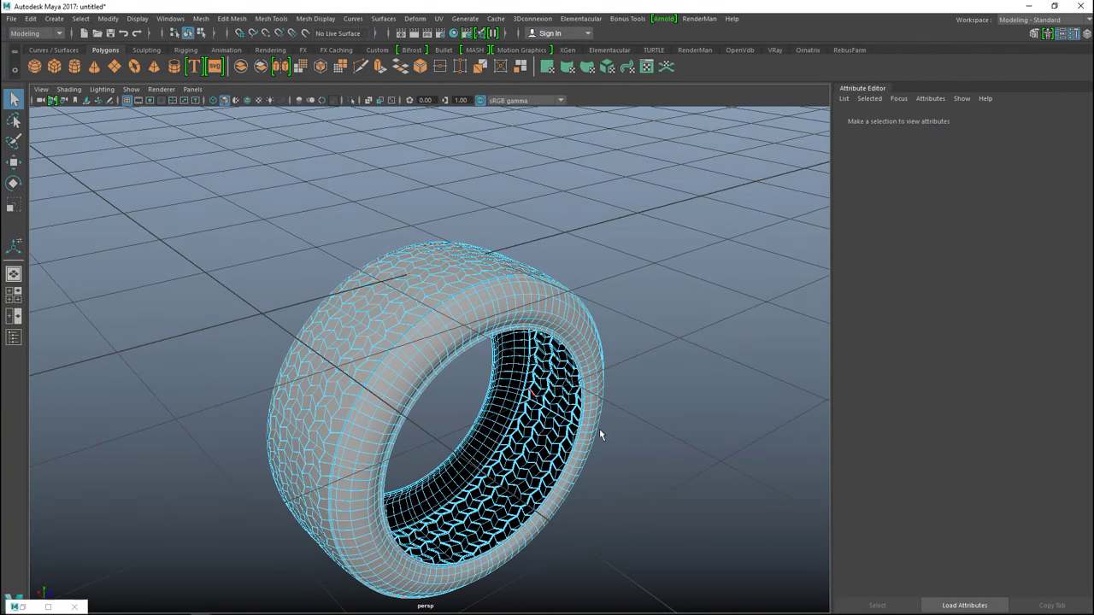
alt+drag(599, 435, 630, 341)
right_drag(469, 156, 514, 161)
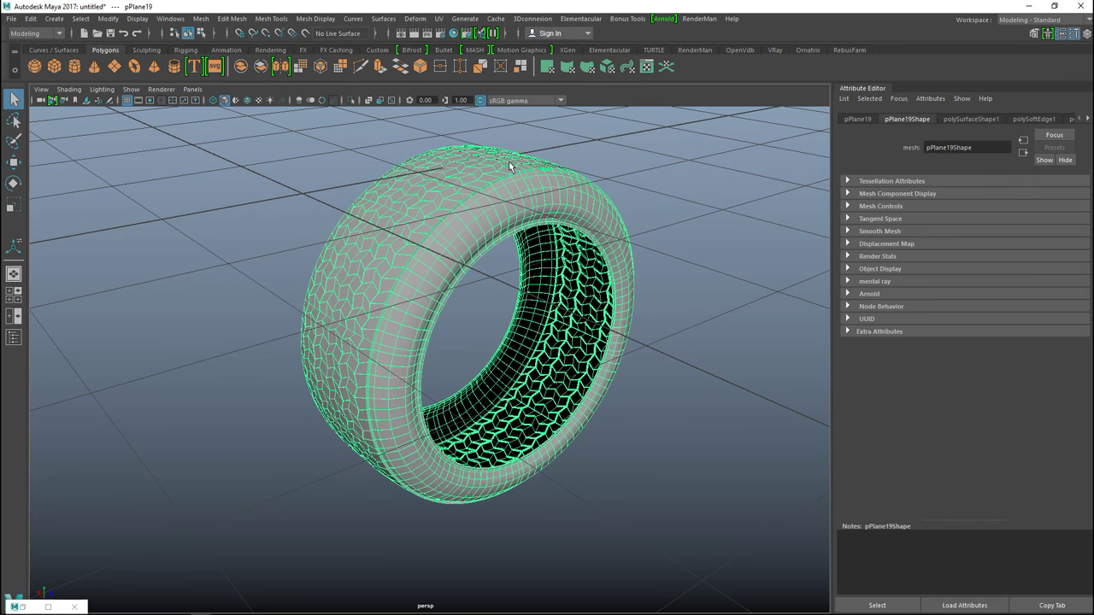
click(642, 397)
alt+drag(642, 397, 401, 341)
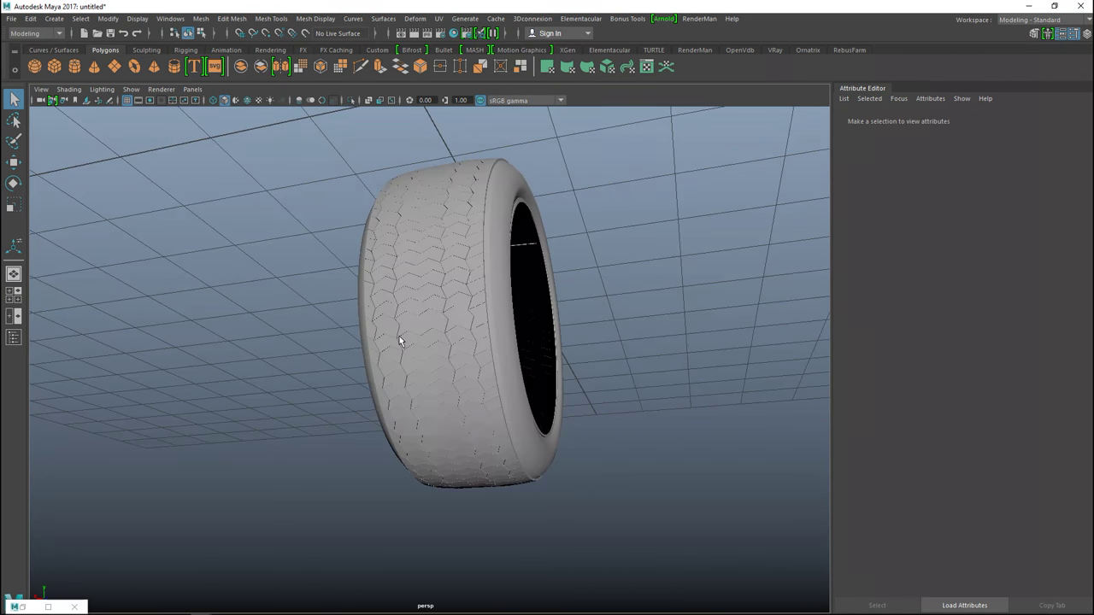
scroll(561, 393, up, 5)
alt+drag(561, 392, 598, 442)
scroll(621, 442, down, 5)
alt+middle_drag(621, 442, 631, 463)
alt+drag(630, 462, 496, 325)
- Select the tire and scale it narrower across its width
click(470, 280)
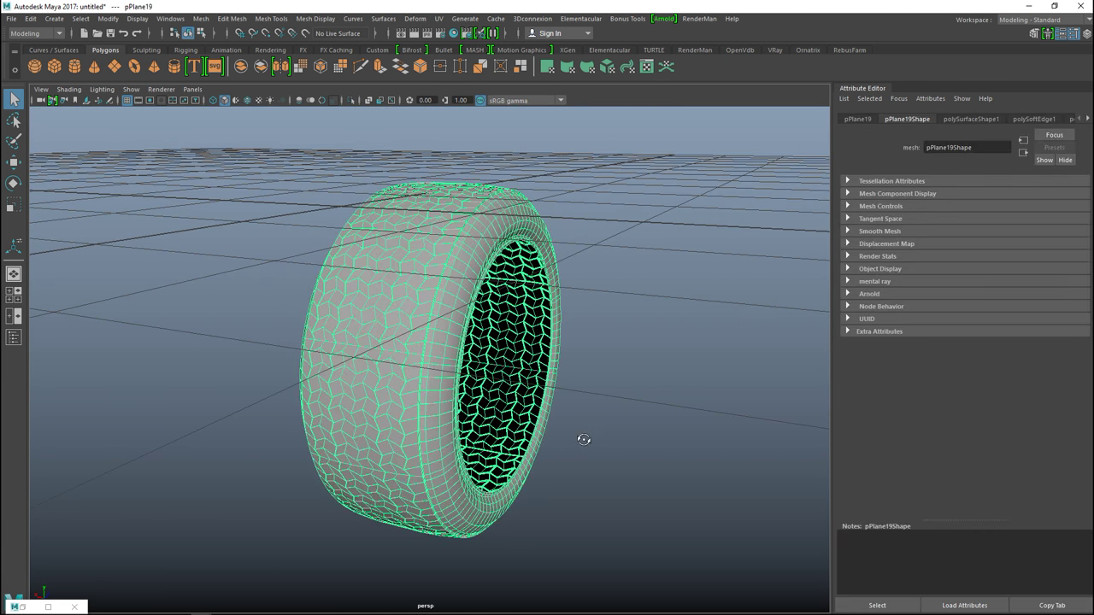
alt+drag(583, 439, 607, 442)
key(r)
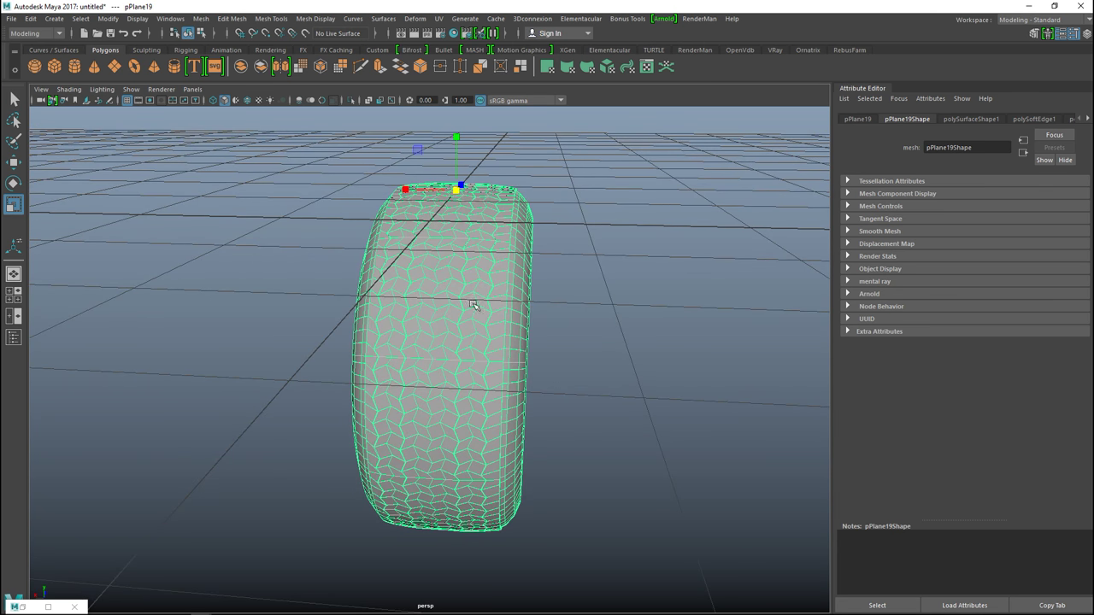
drag(405, 189, 412, 190)
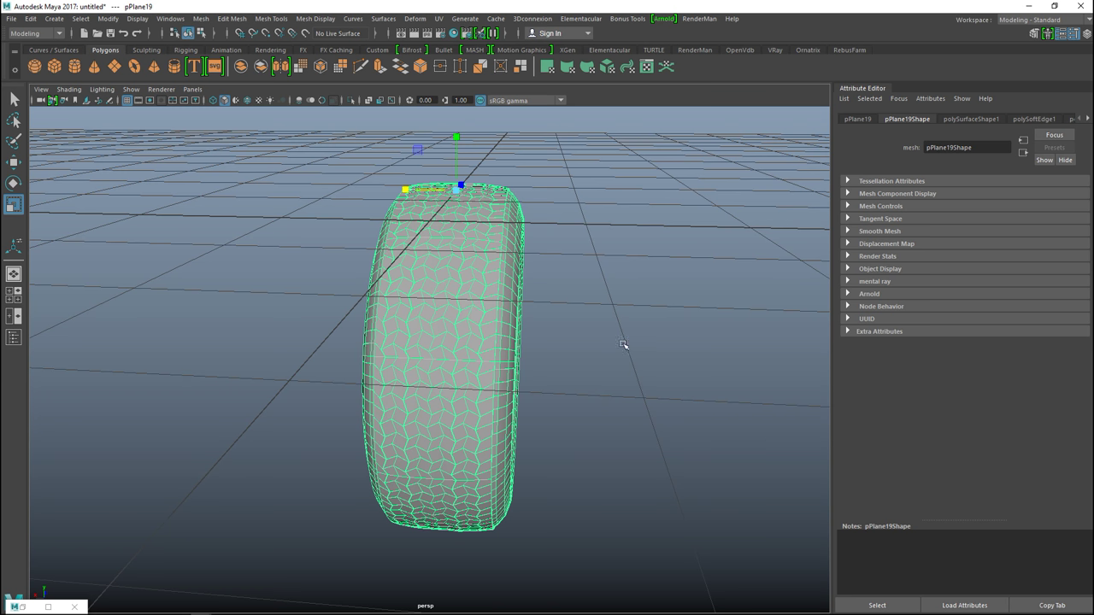
click(623, 344)
alt+drag(603, 402, 464, 349)
alt+drag(506, 402, 667, 476)
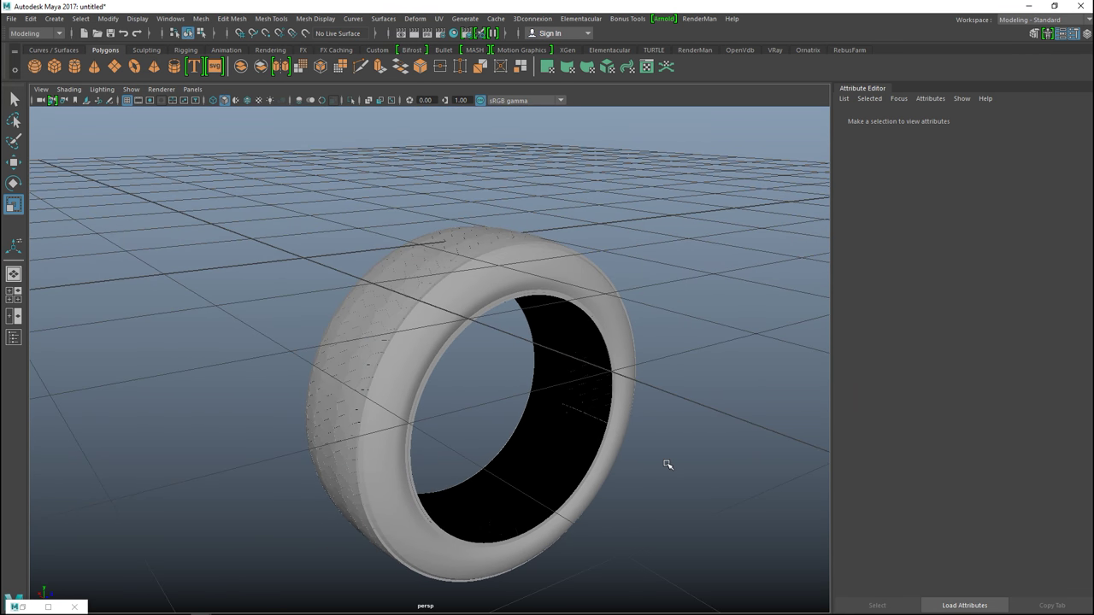
- Expand the viewport to fill the window and create a polygon pipe
key(F9)
click(1061, 34)
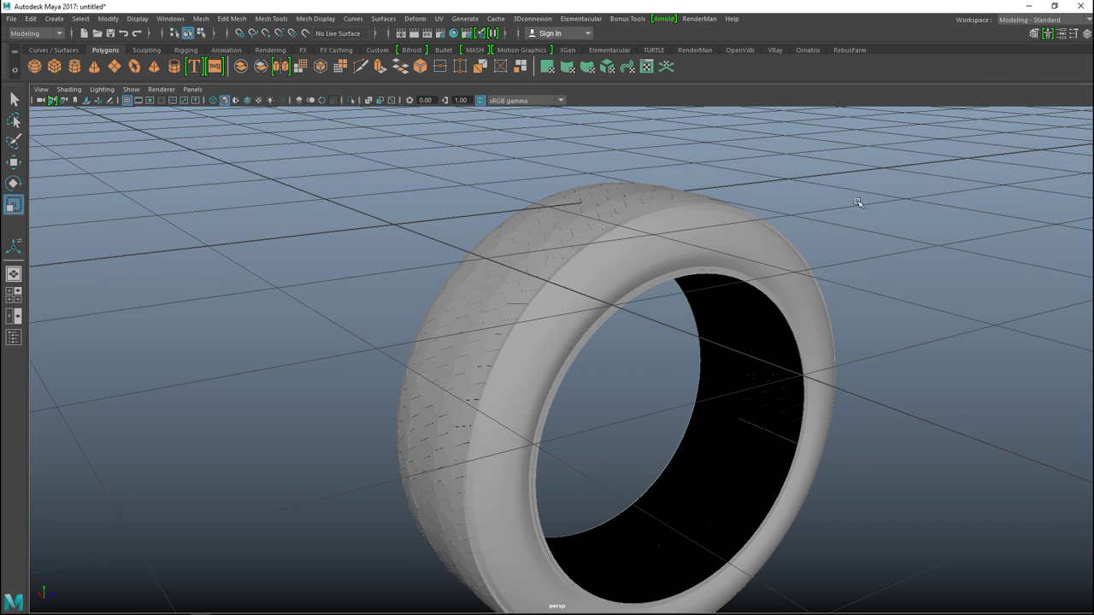
alt+drag(880, 273, 833, 257)
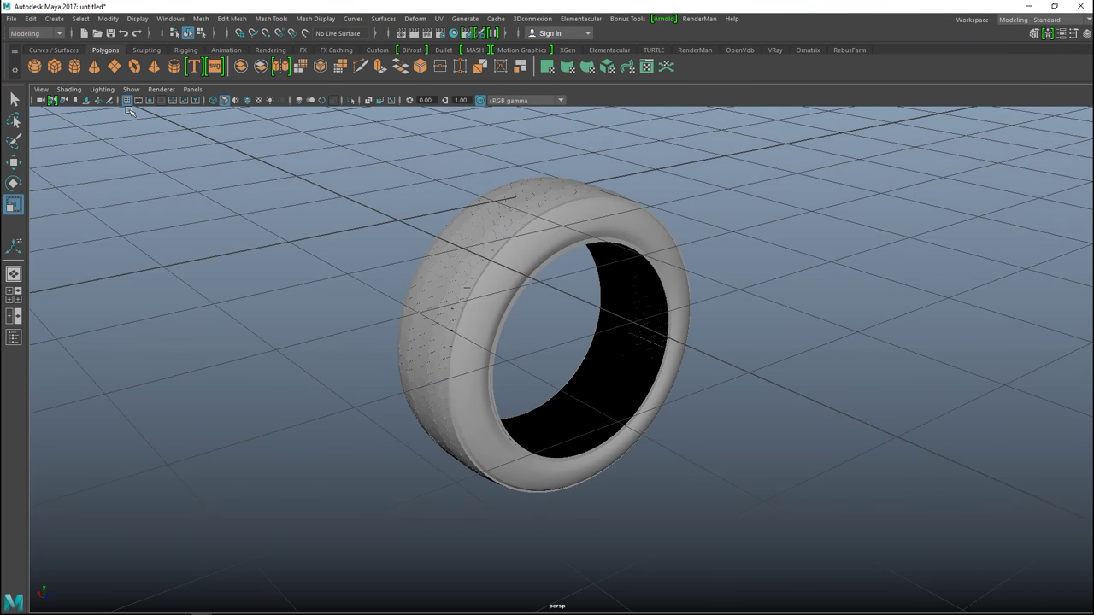
click(175, 66)
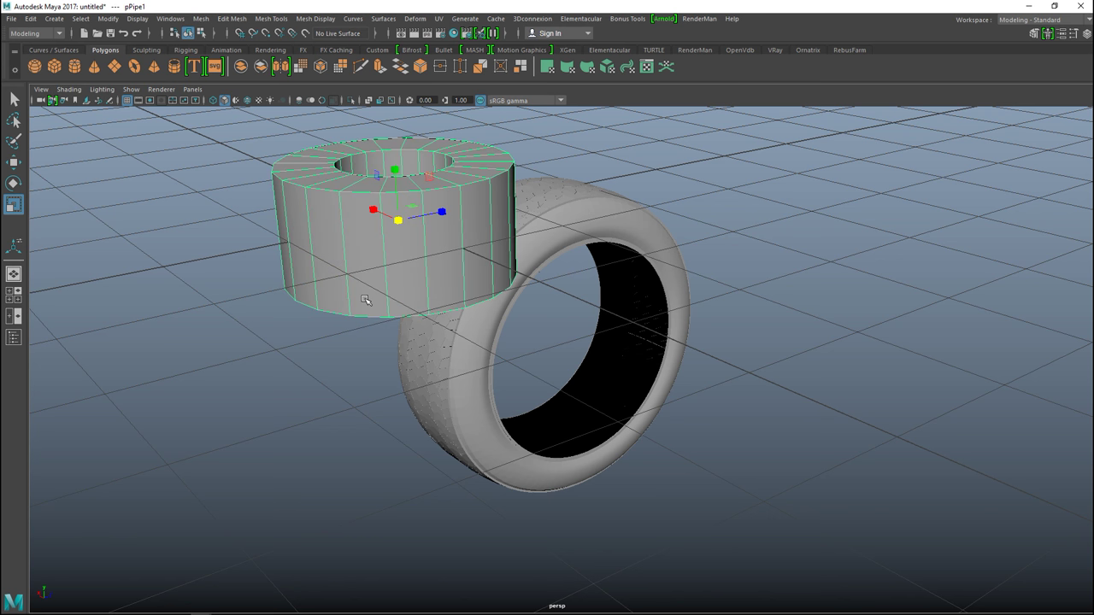
- Rotate the new pipe to face the camera and center the tire's pivot
key(e)
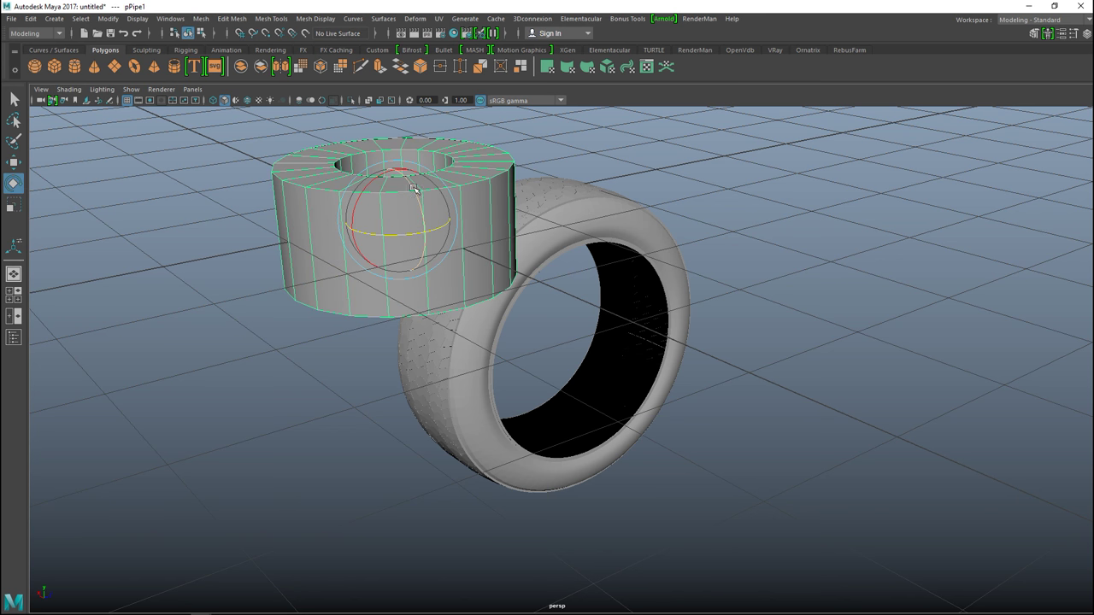
drag(415, 200, 431, 256)
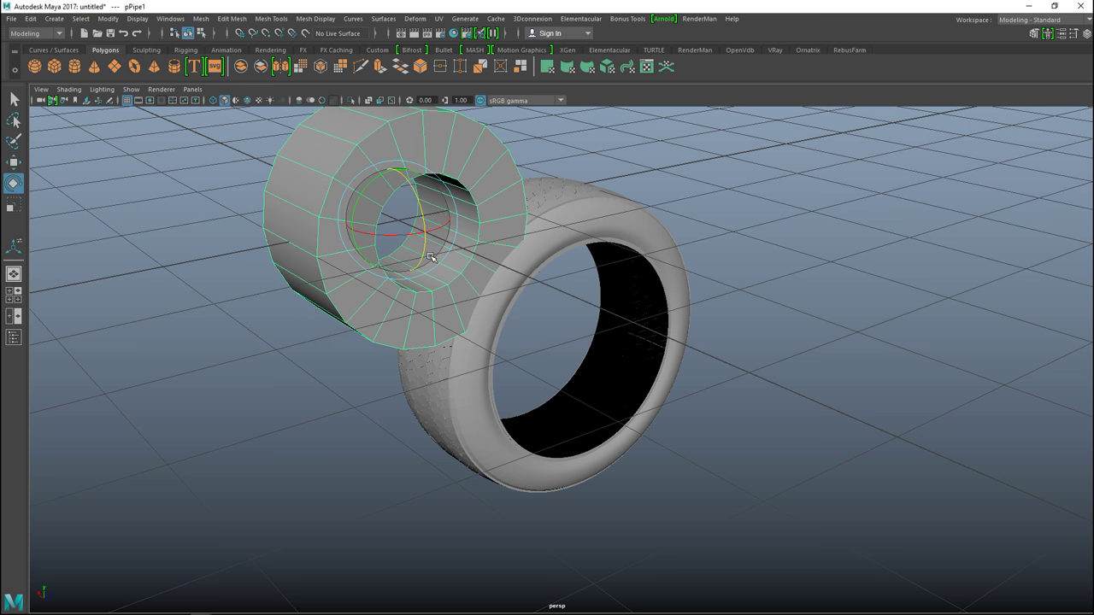
alt+drag(685, 387, 711, 405)
click(632, 242)
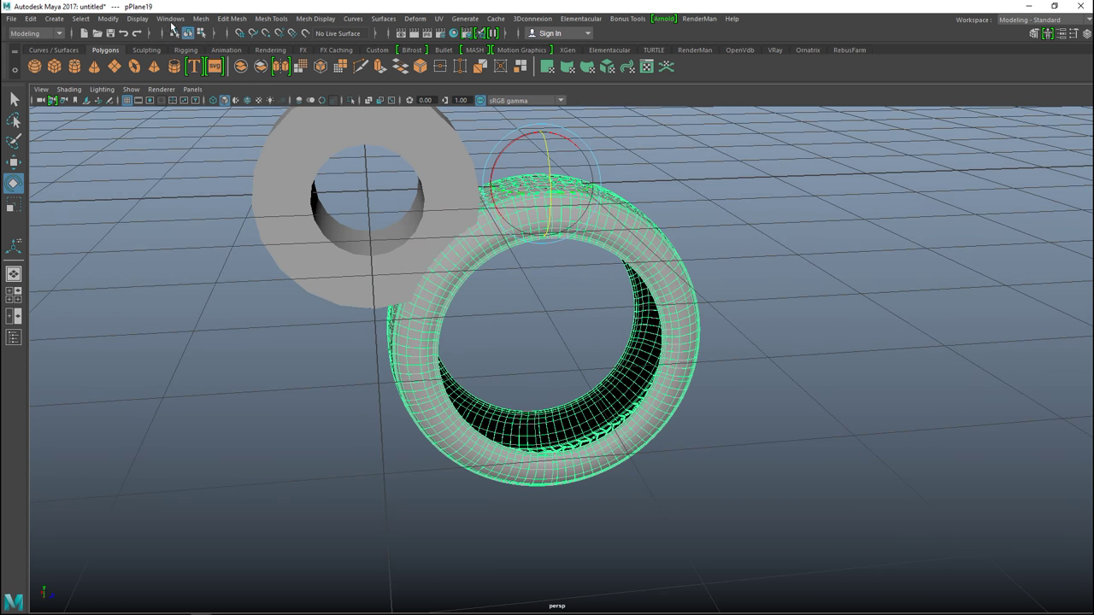
click(108, 18)
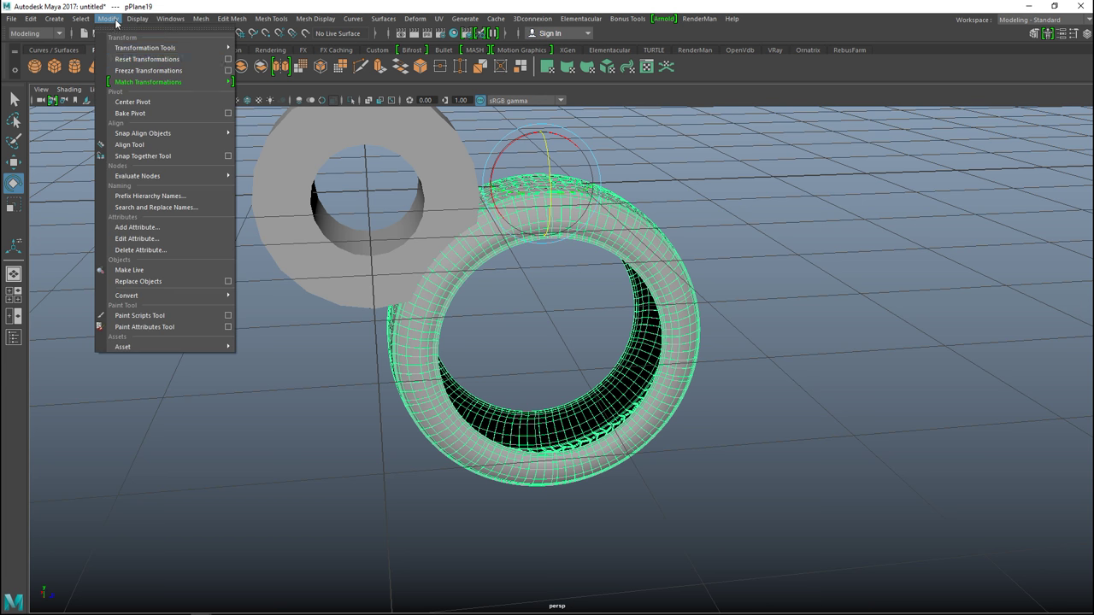
click(147, 102)
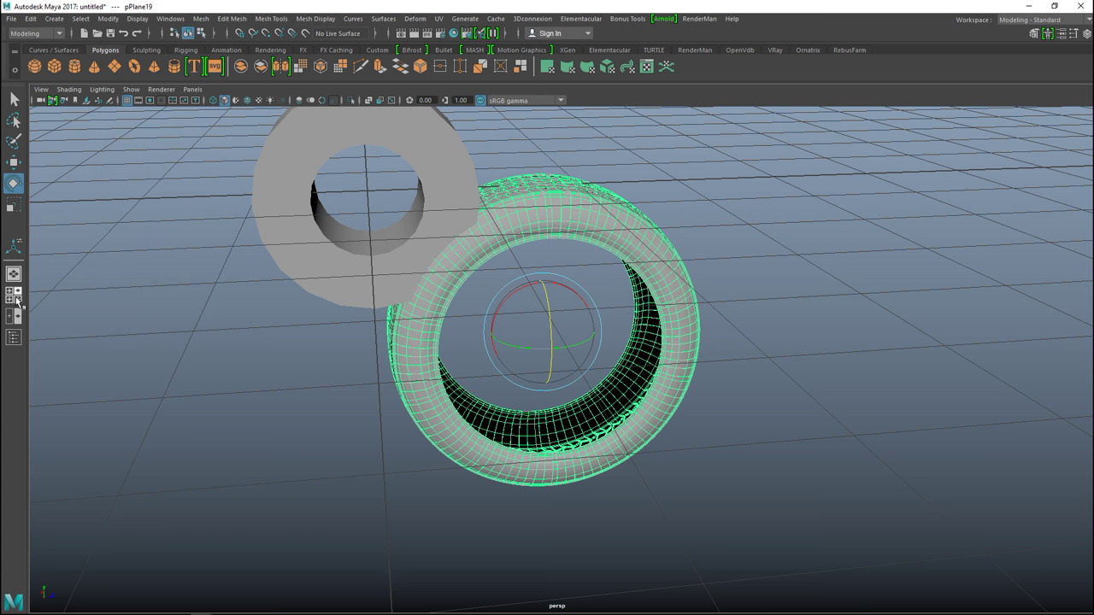
- Raise the tire along Y in the front view, then slide it along Z in the top view
click(15, 298)
key(space)
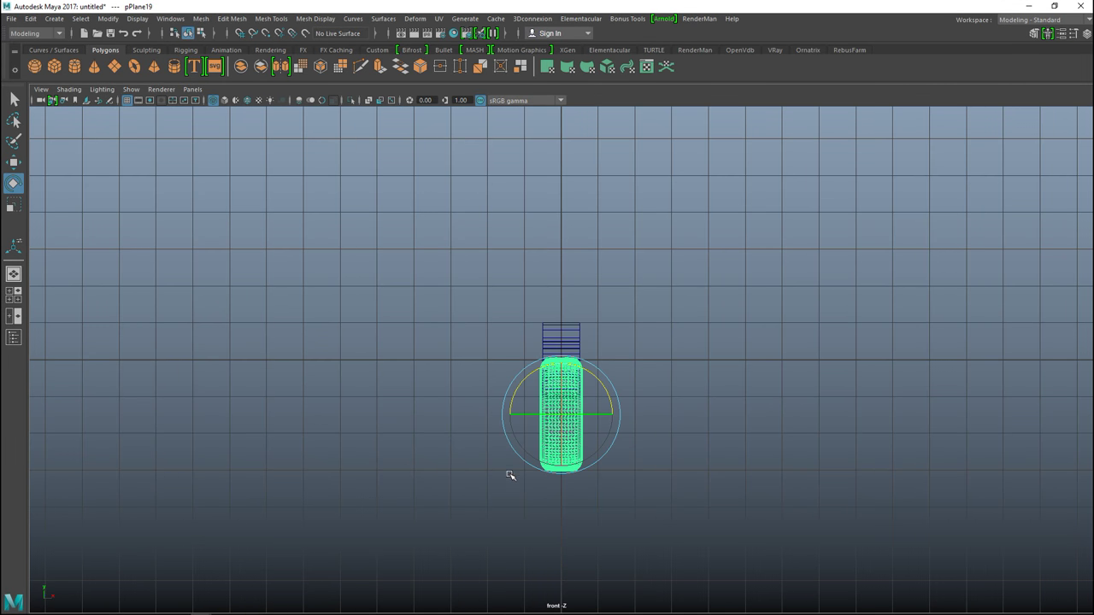
key(w)
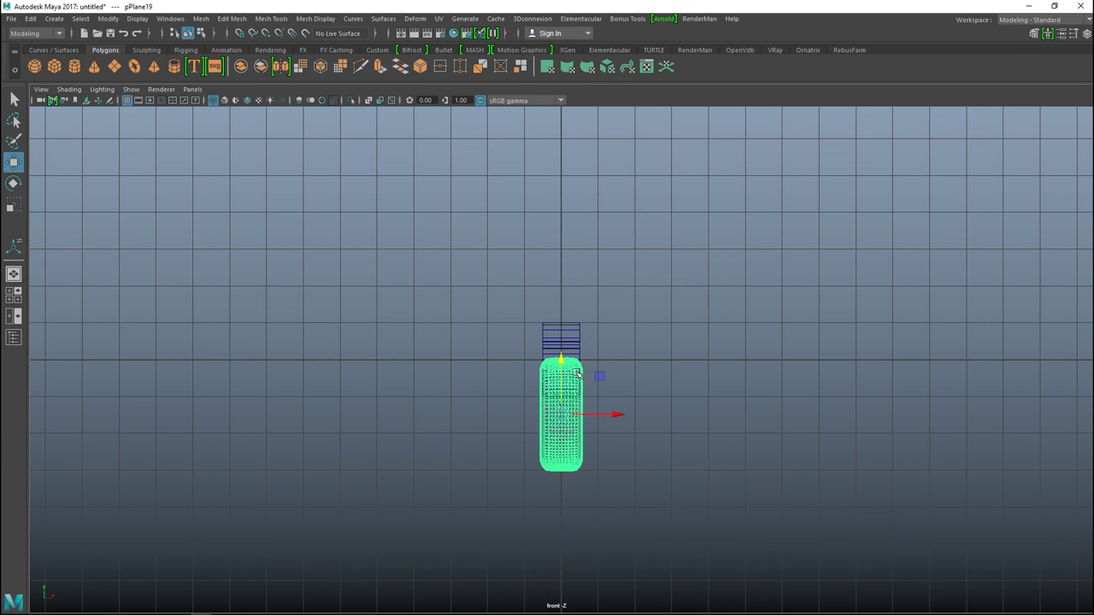
drag(561, 359, 561, 303)
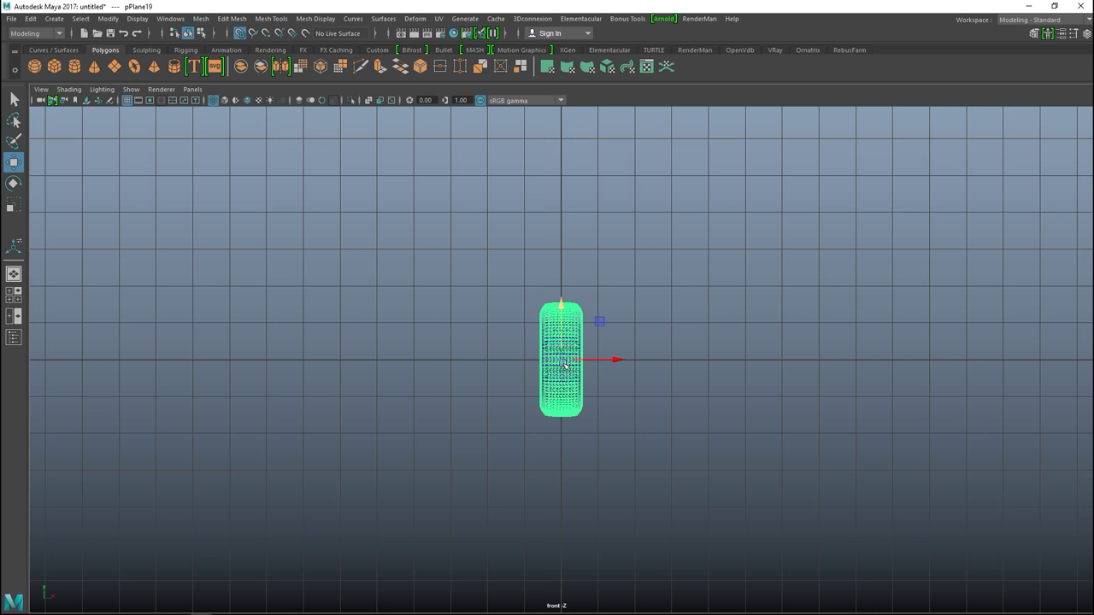
click(13, 295)
key(space)
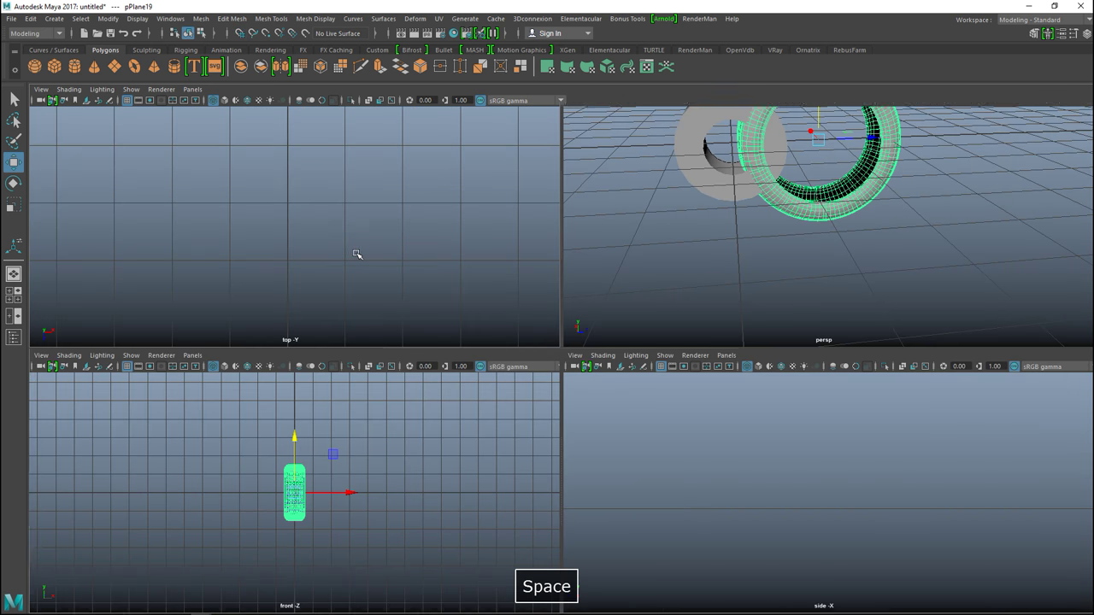
scroll(421, 295, down, 3)
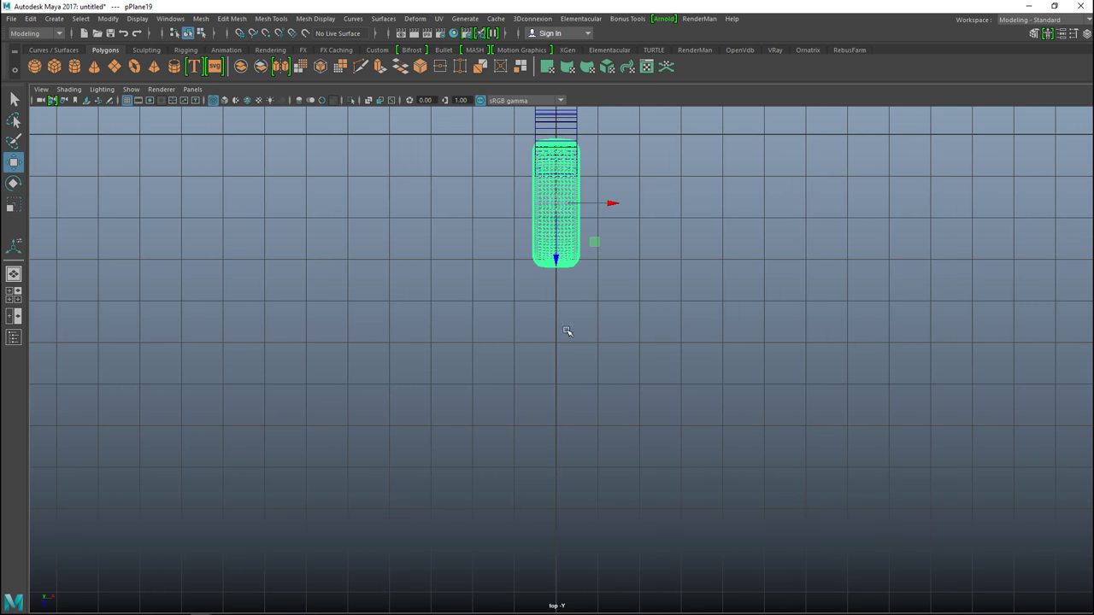
scroll(572, 328, down, 2)
drag(567, 301, 564, 196)
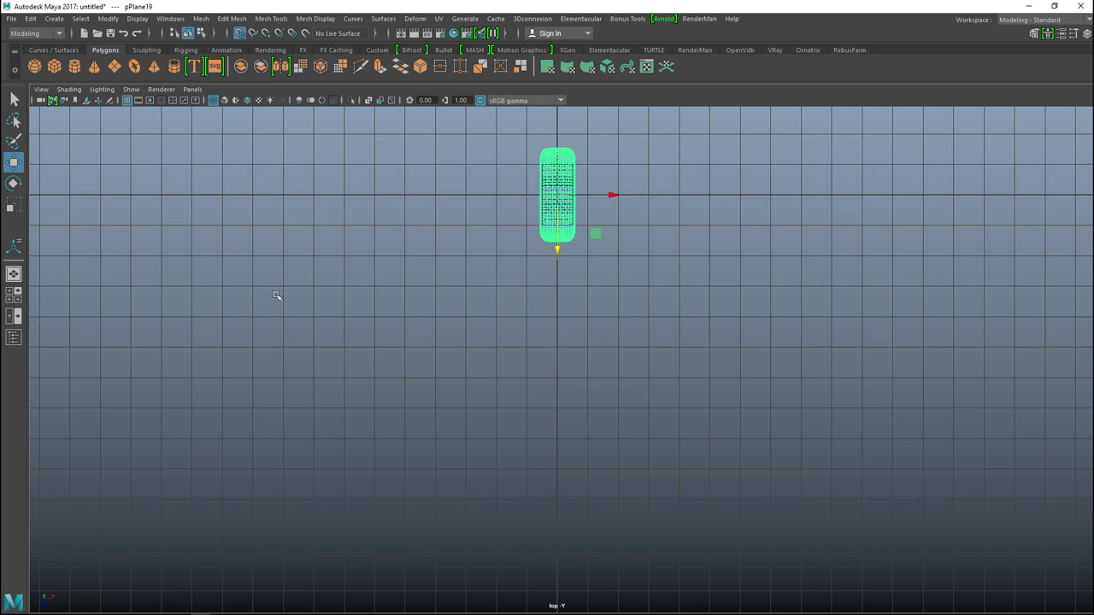
- Return to the full perspective view and select the rim pipe pPipe1
click(13, 295)
key(space)
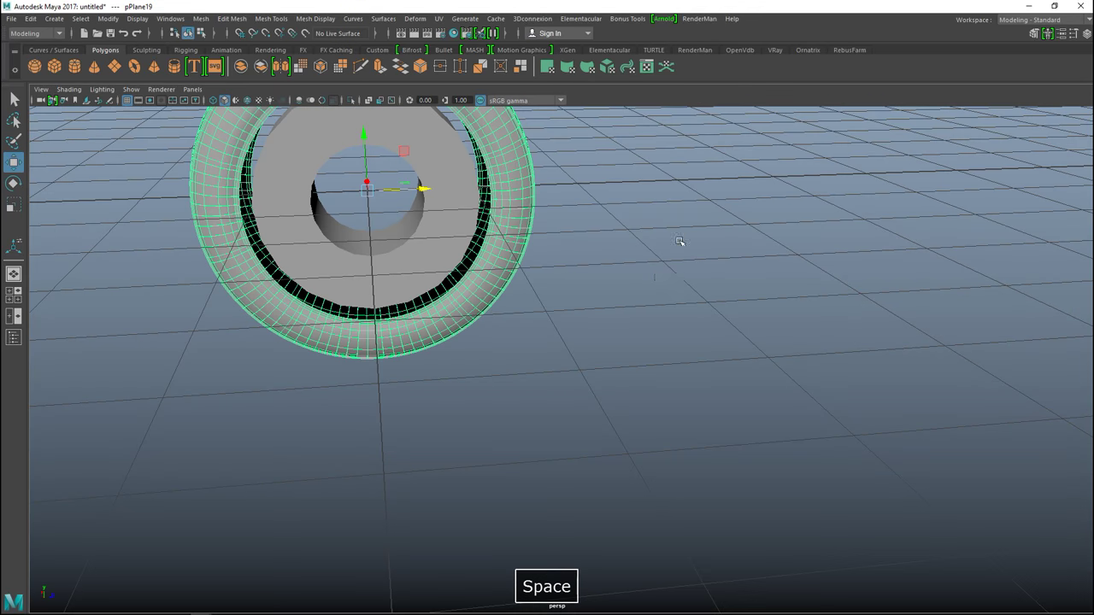
alt+drag(648, 285, 541, 331)
click(539, 259)
alt+drag(769, 378, 665, 348)
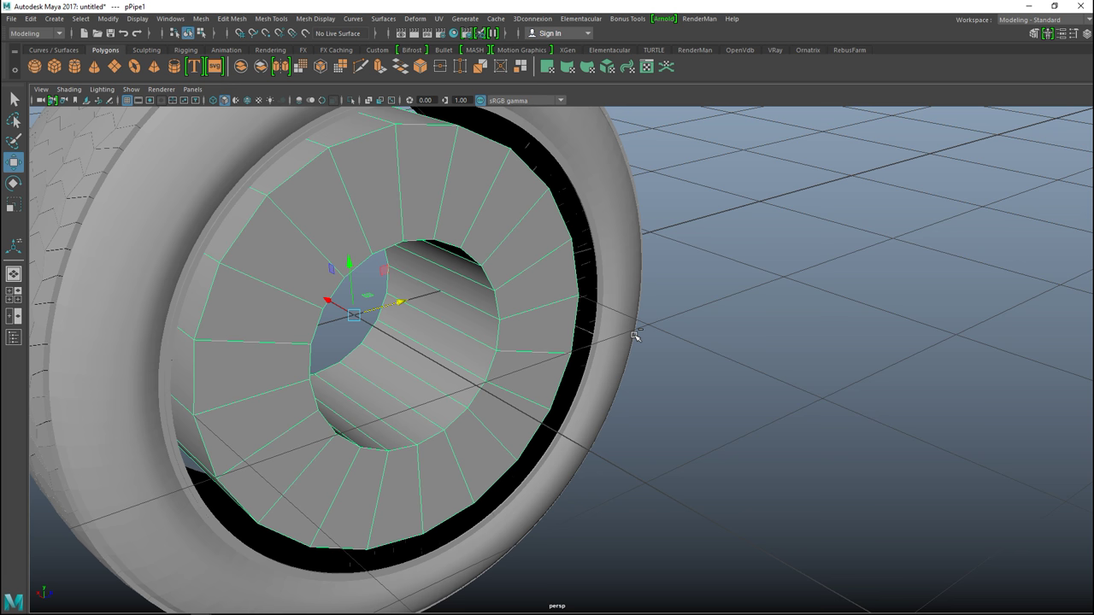
- Set polyPipe1's Subdivisions Axis to 50 and Thickness to 0.15
key(ctrl+a)
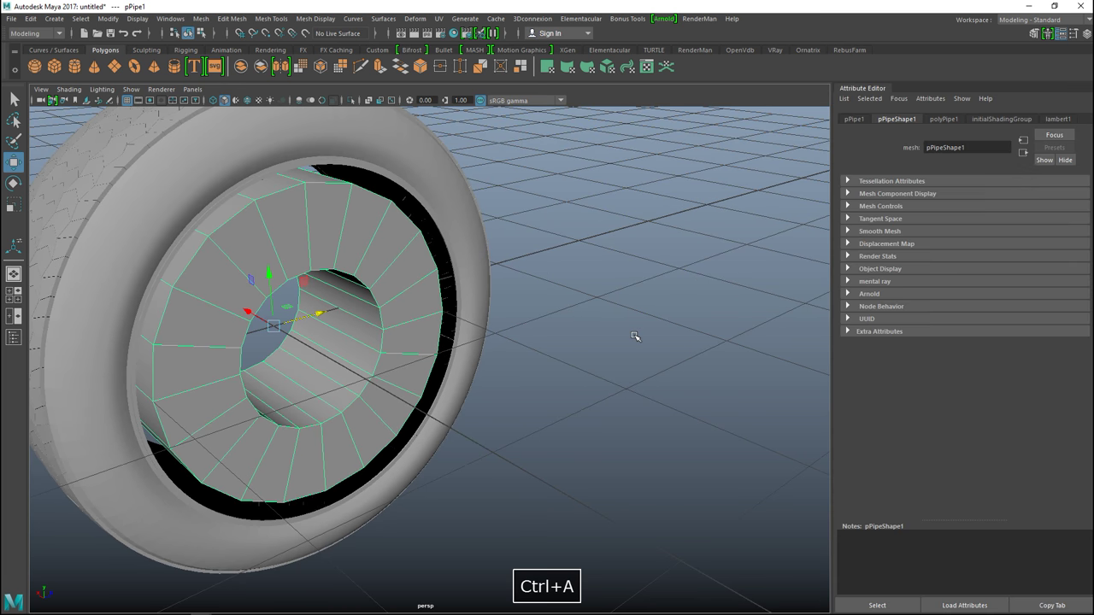
click(944, 119)
double_click(949, 234)
text(50)
key(Return)
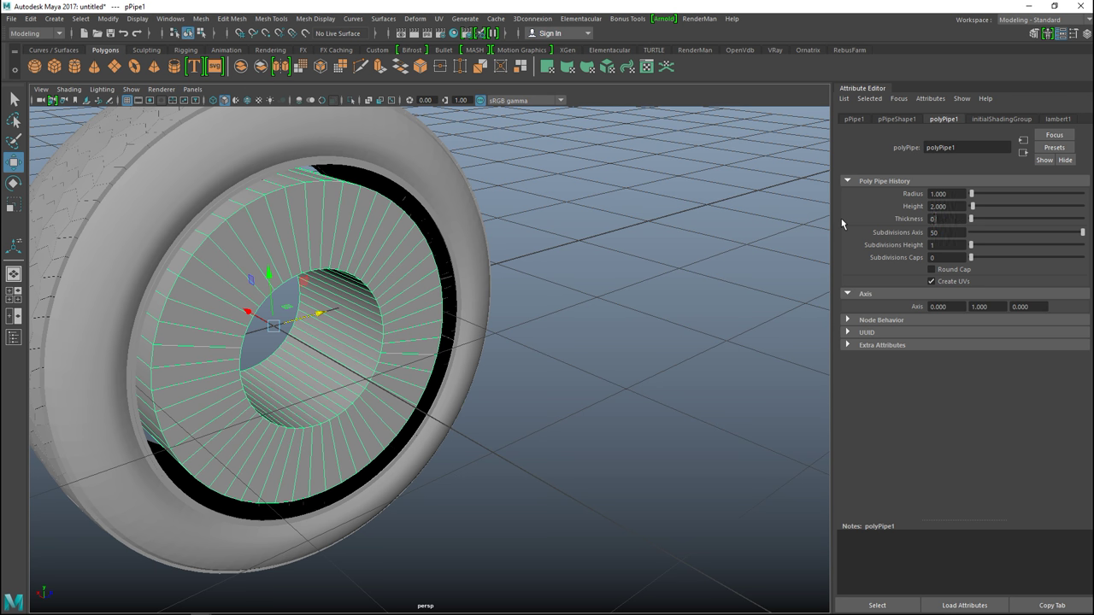
key(Return)
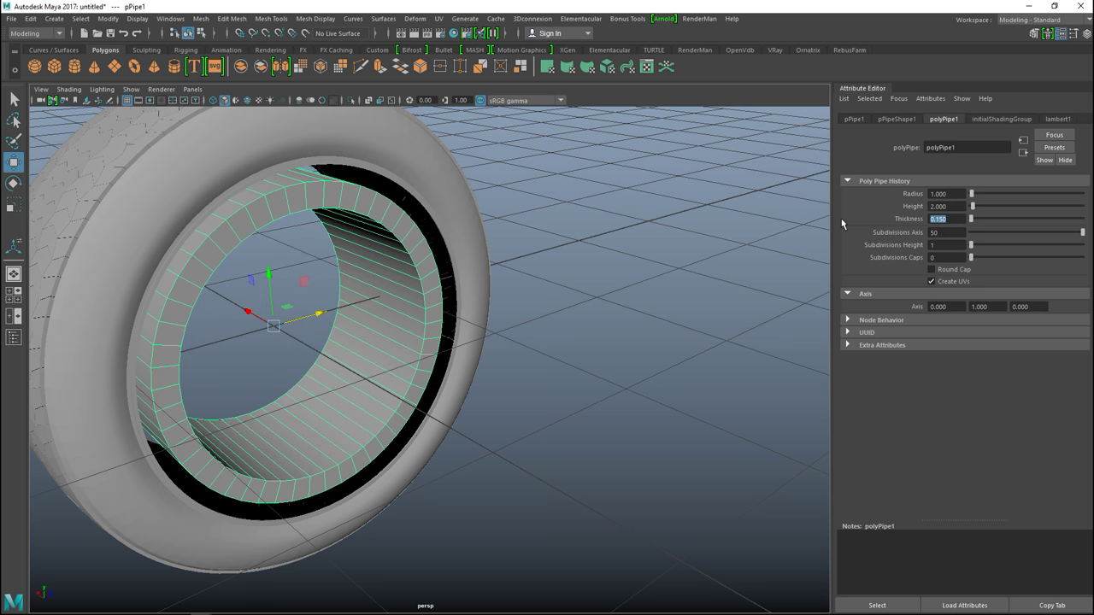
- Scale the pipe up uniformly in the side view to fit inside the tire
click(593, 277)
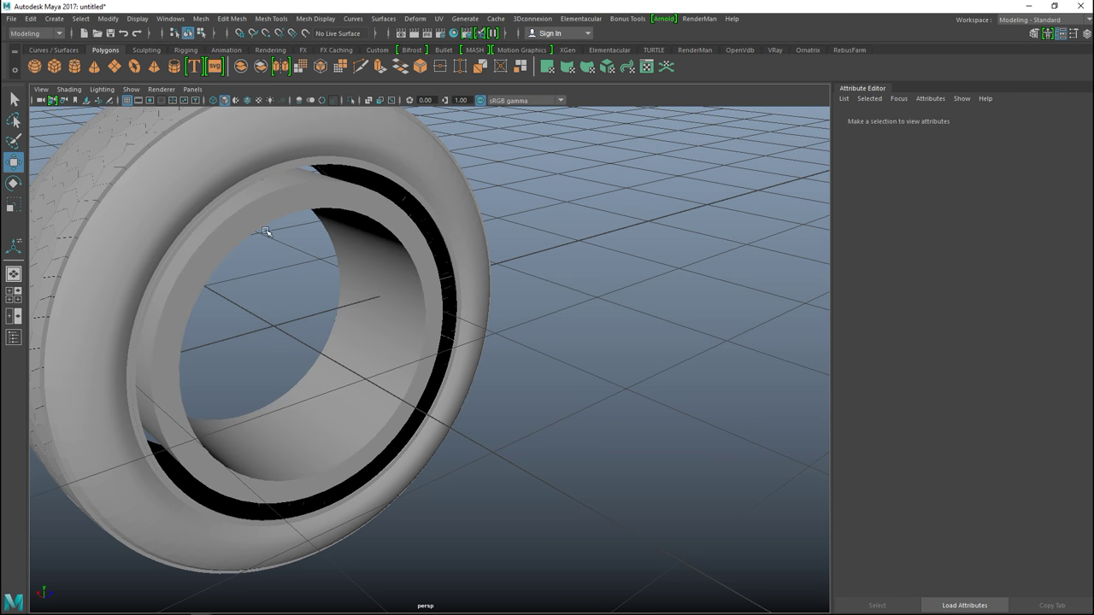
click(279, 214)
click(13, 294)
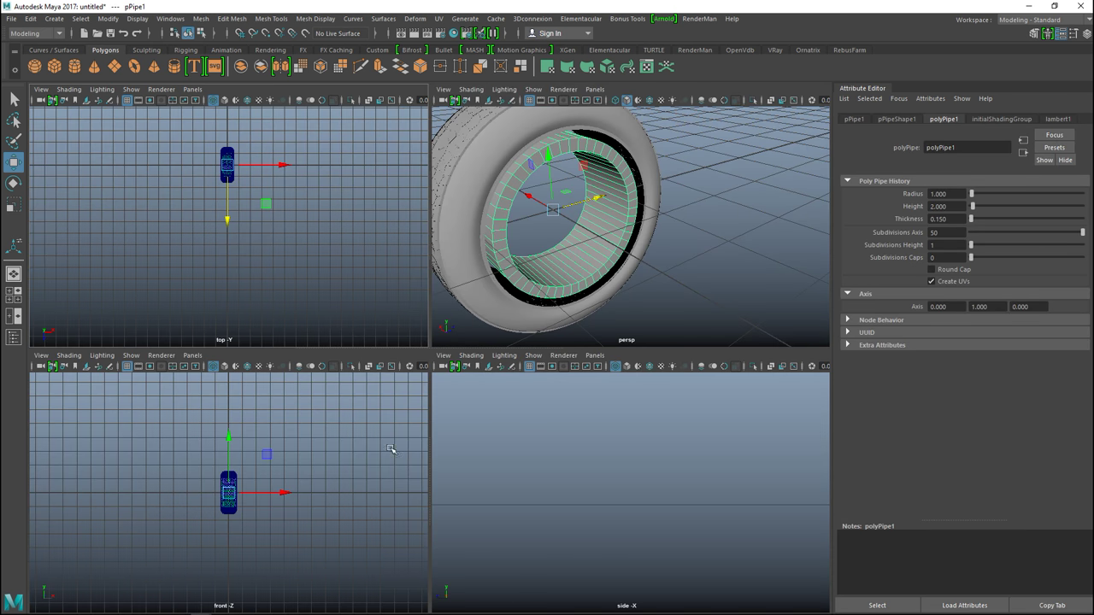
key(space)
key(f)
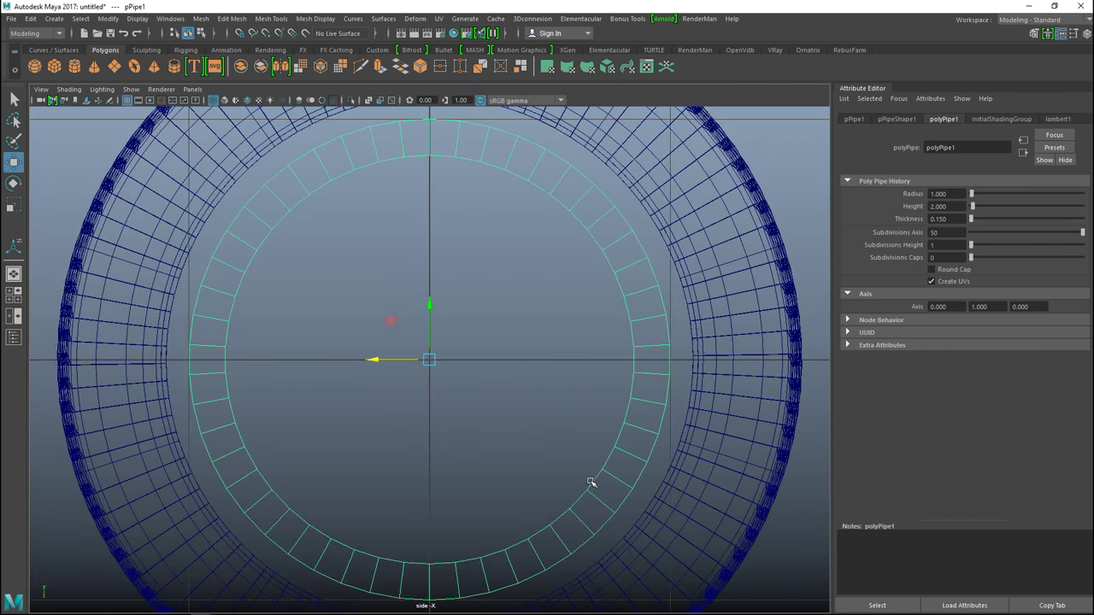
key(r)
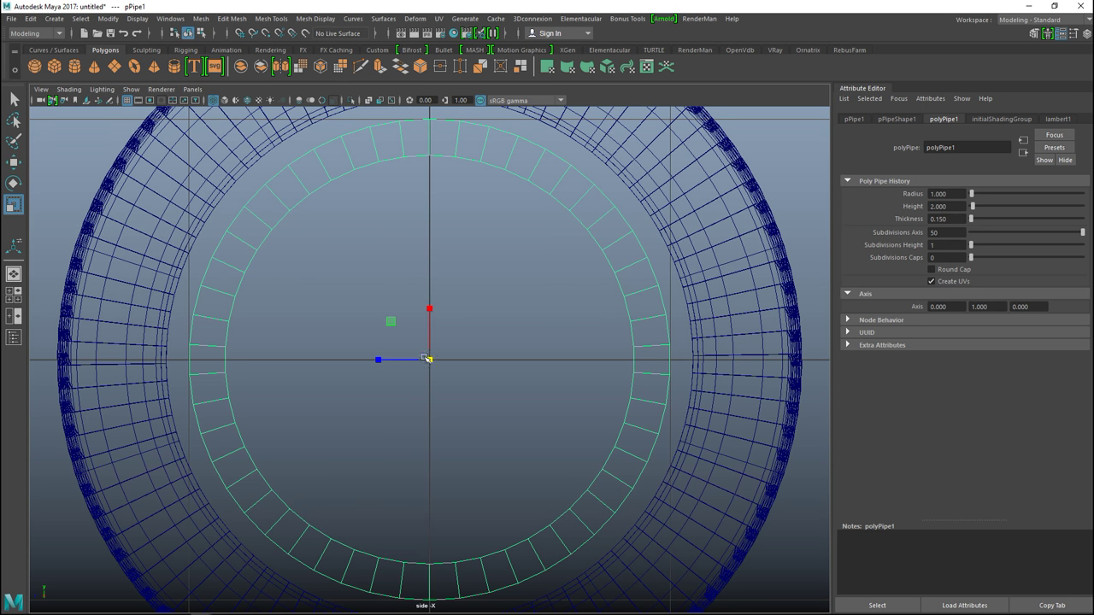
drag(430, 362, 462, 368)
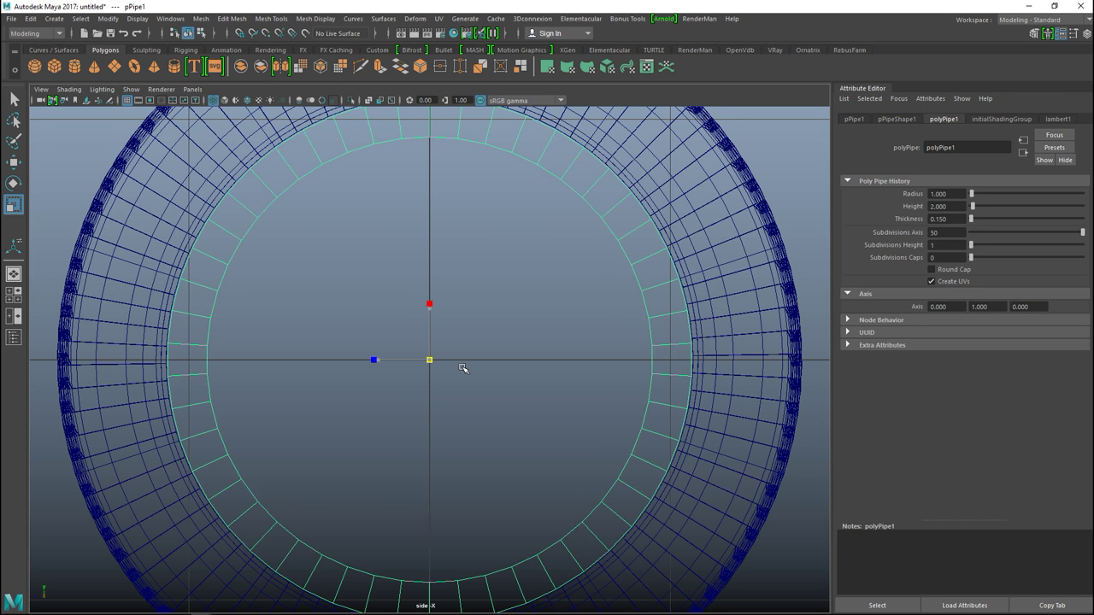
- Back in perspective, hide the tread tire pPlane19 and select the rim pipe
click(13, 295)
key(space)
alt+drag(541, 278, 625, 361)
alt+drag(583, 427, 583, 431)
alt+drag(347, 402, 596, 295)
click(619, 235)
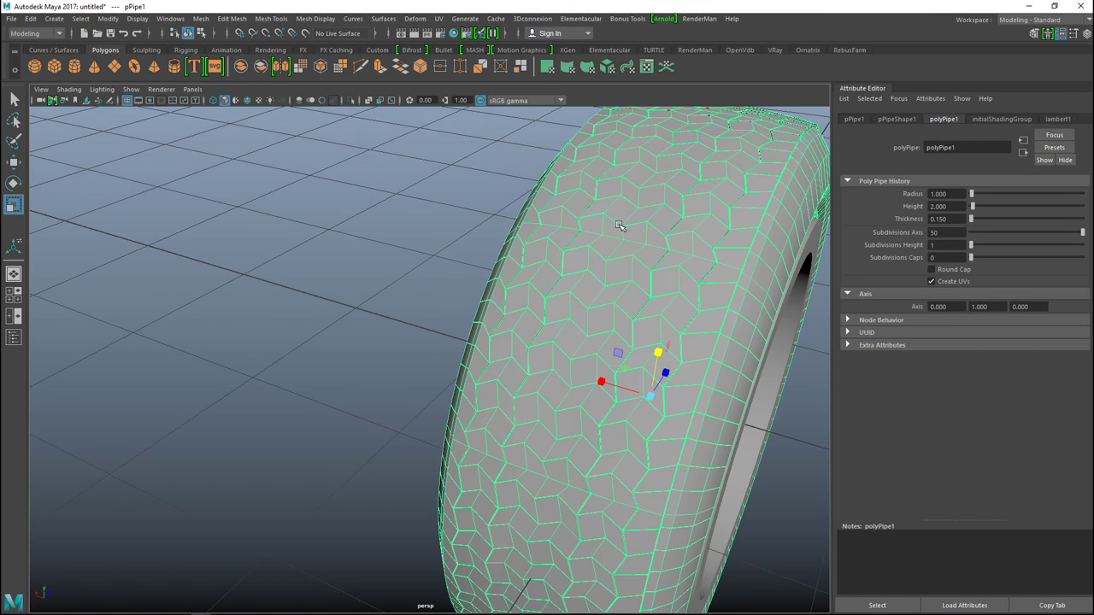
key(ctrl+h)
click(677, 280)
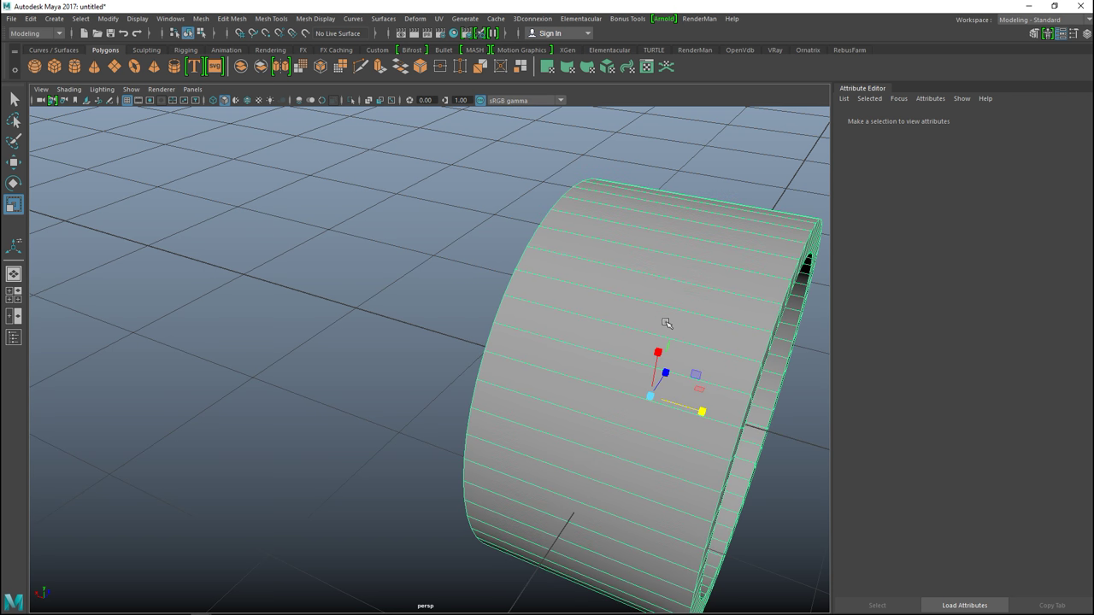
- Insert 2 multiple edge loops on pPipe1 and scale them apart toward its edges
click(271, 18)
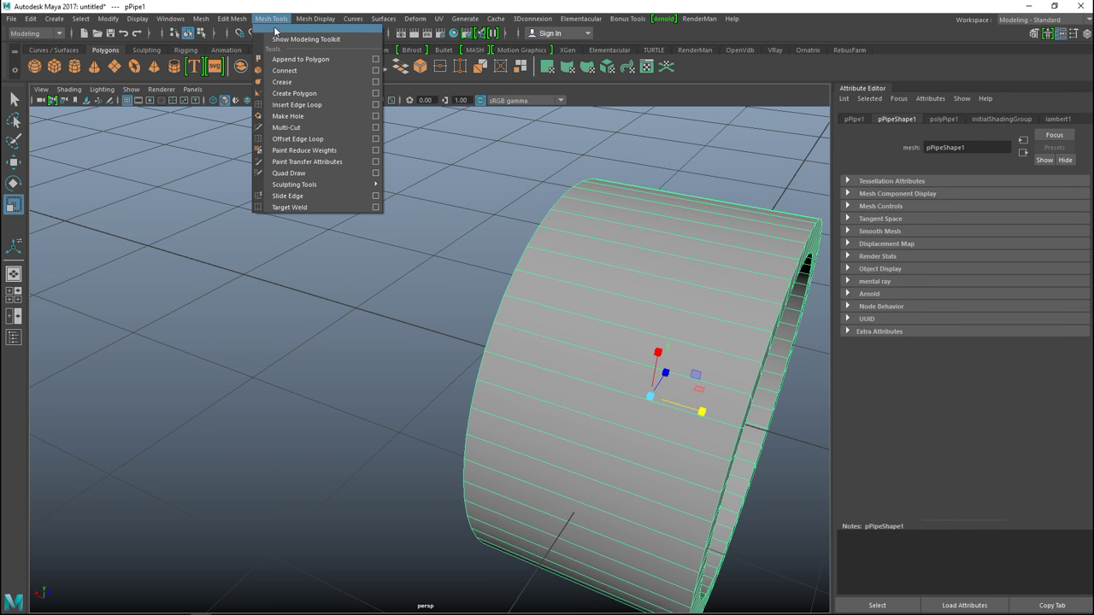
click(376, 105)
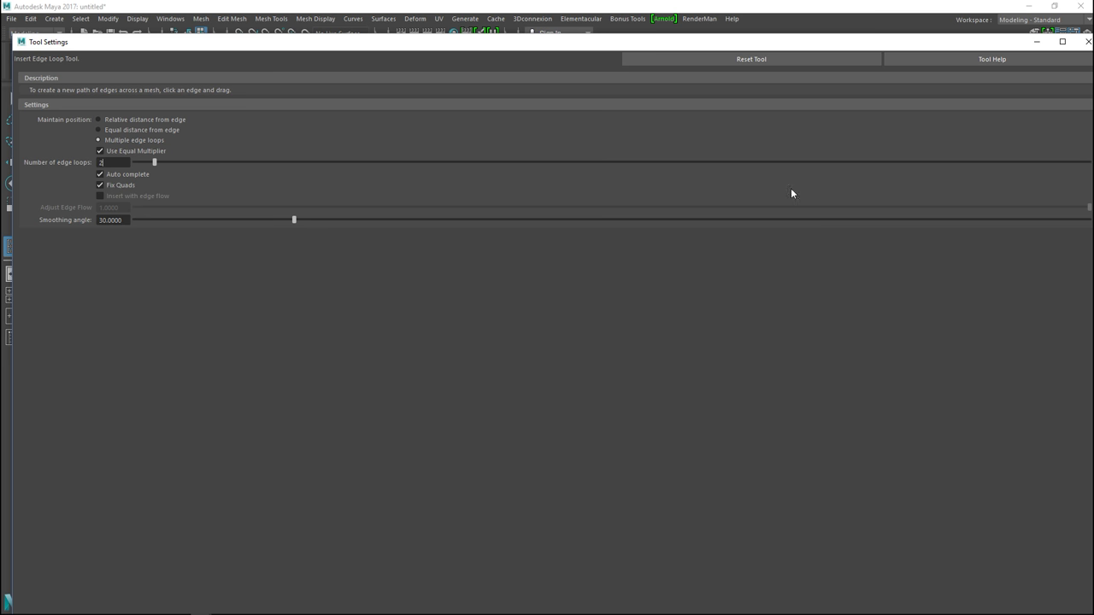
click(1037, 41)
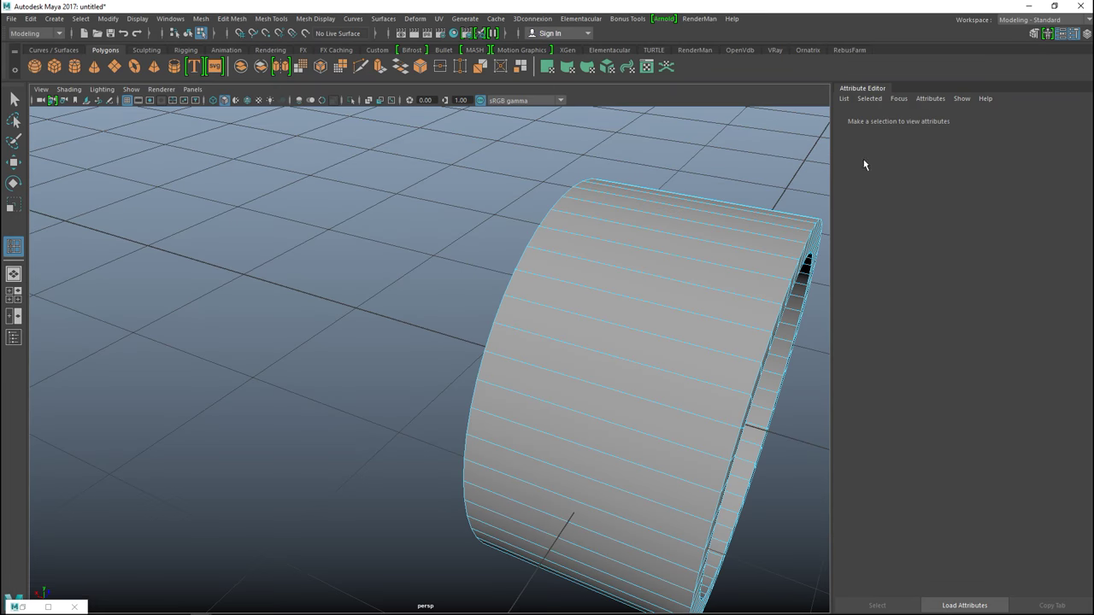
click(691, 262)
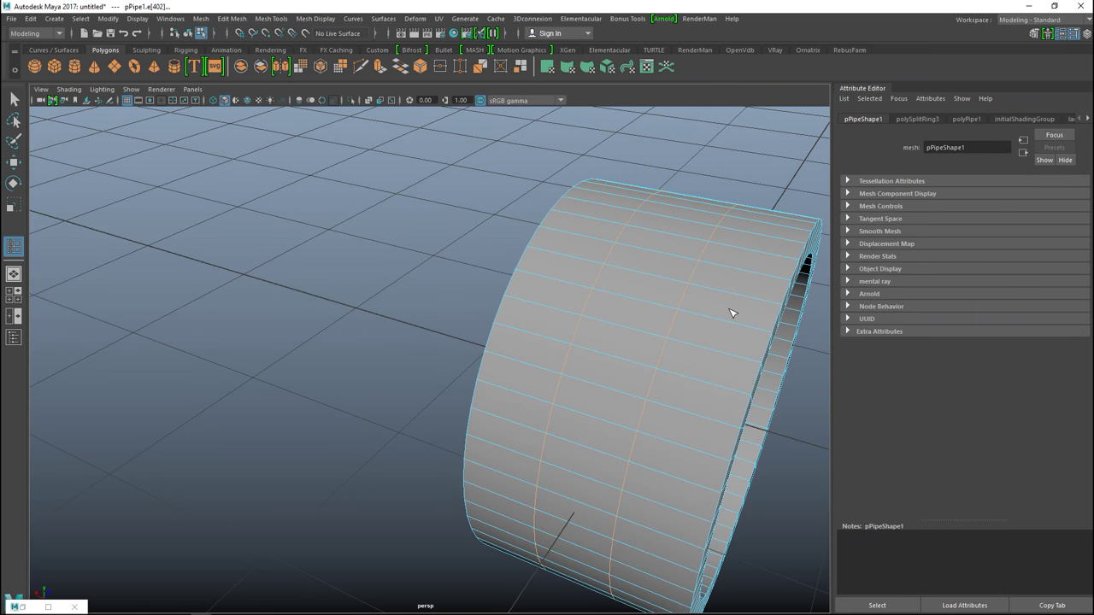
key(r)
drag(704, 415, 801, 436)
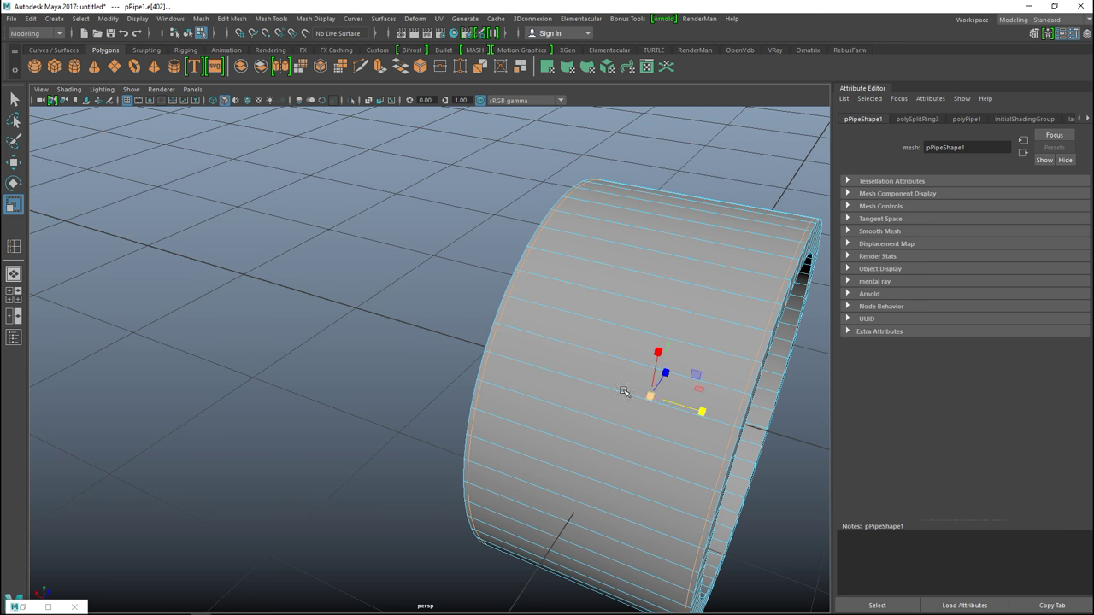
alt+drag(538, 350, 413, 317)
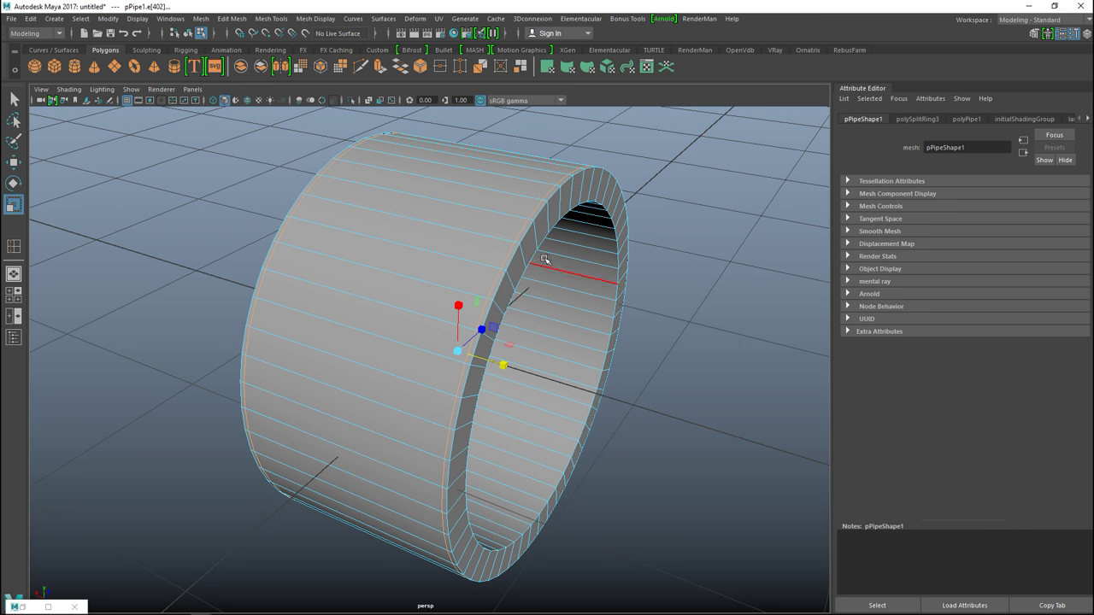
- Extrude the rim's face loop on the pipe and scale the extrusion out slightly
key(q)
mouse_move(516, 237)
right_down()
mouse_move(492, 221)
mouse_move(516, 258)
right_up()
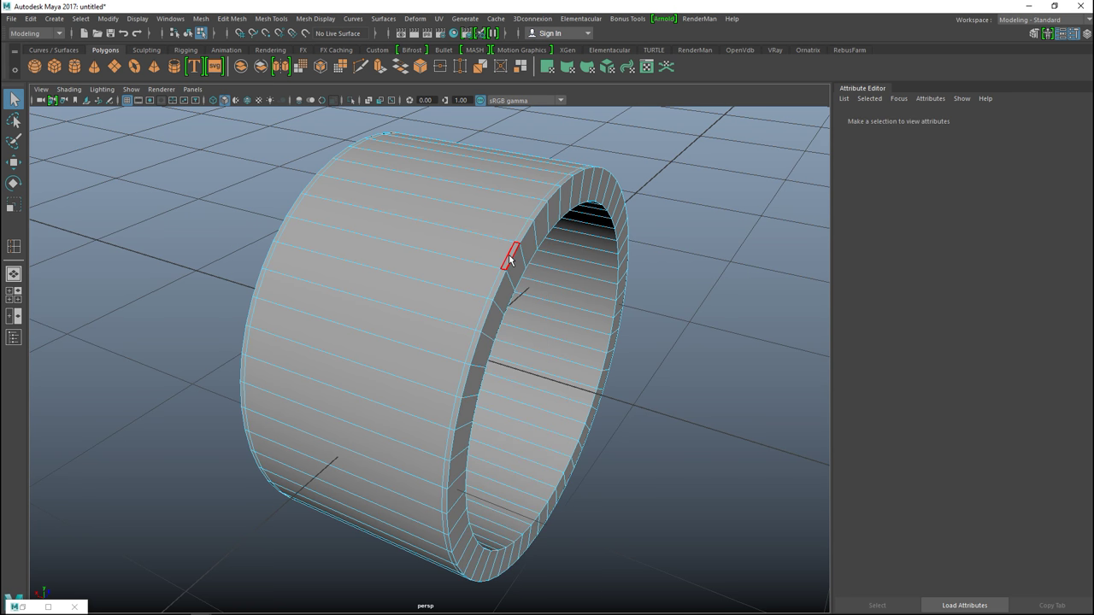
double_click(518, 246)
mouse_move(439, 285)
alt+mouse_down()
mouse_move(405, 305)
mouse_move(428, 300)
alt+mouse_up()
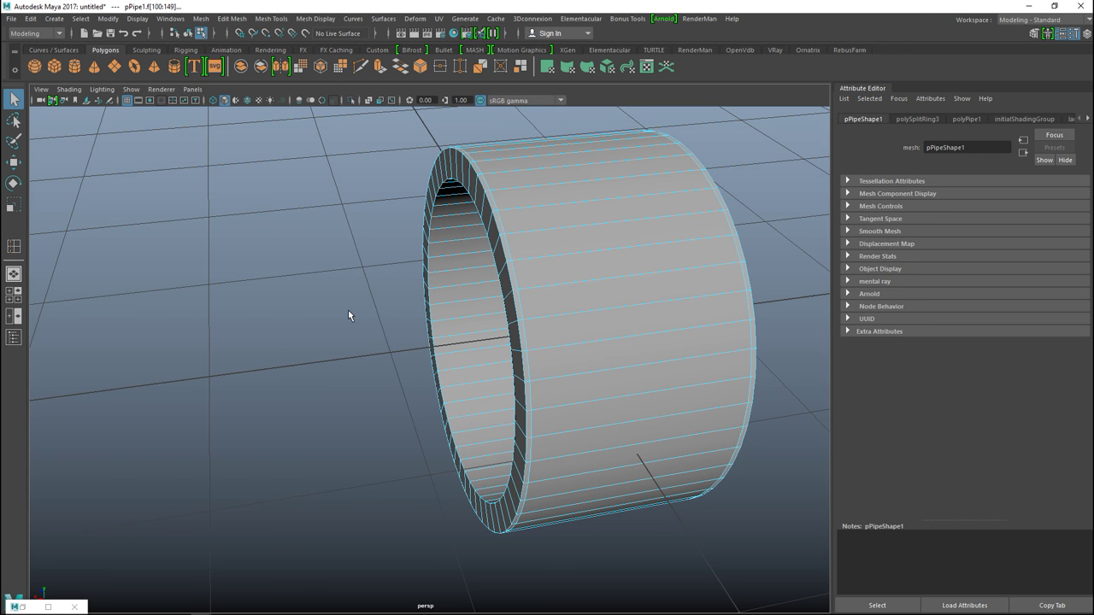
key(ctrl+e)
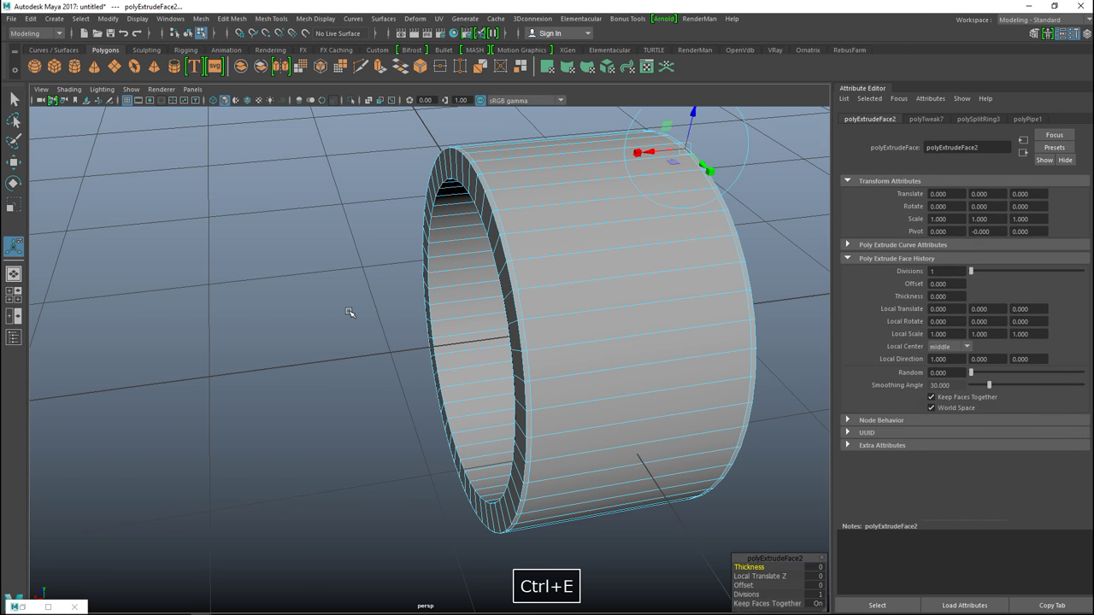
key(r)
drag(558, 332, 566, 336)
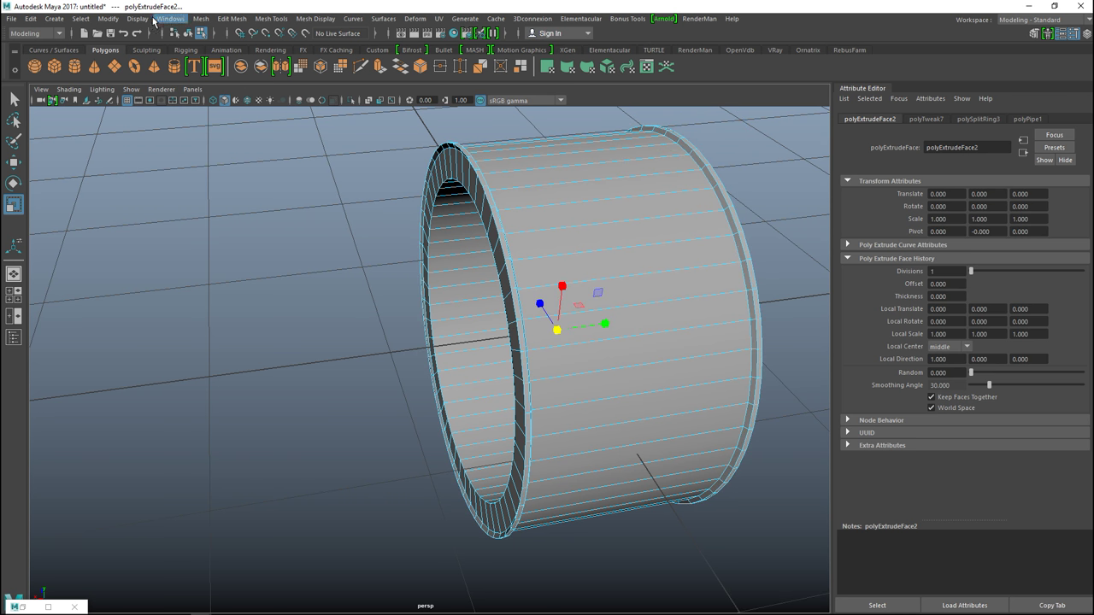
- Unhide the tire with Display > Show > All
click(137, 18)
mouse_move(275, 92)
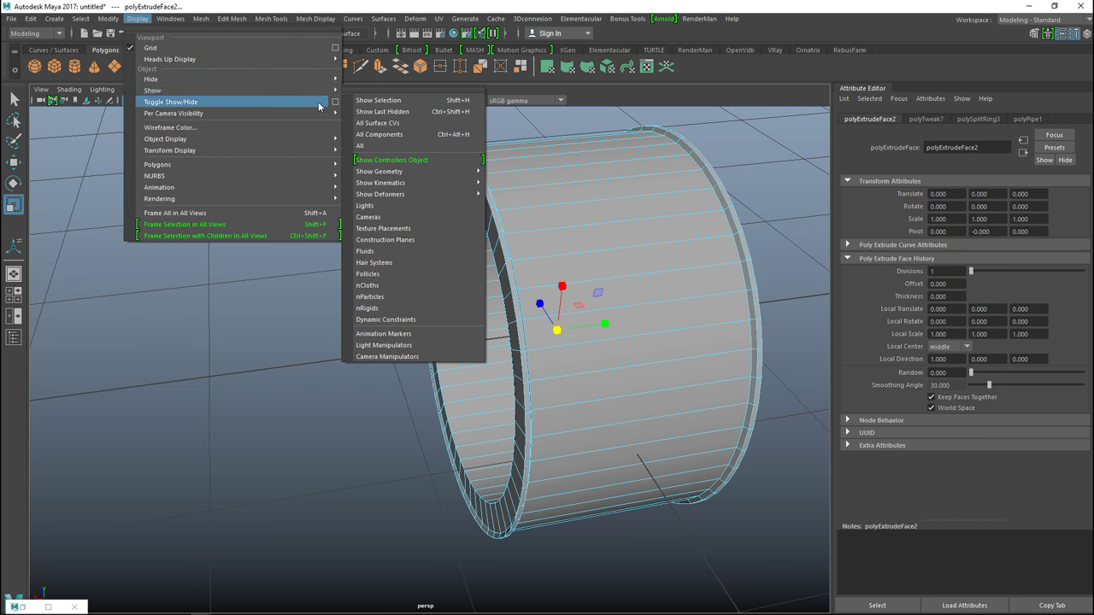
click(379, 148)
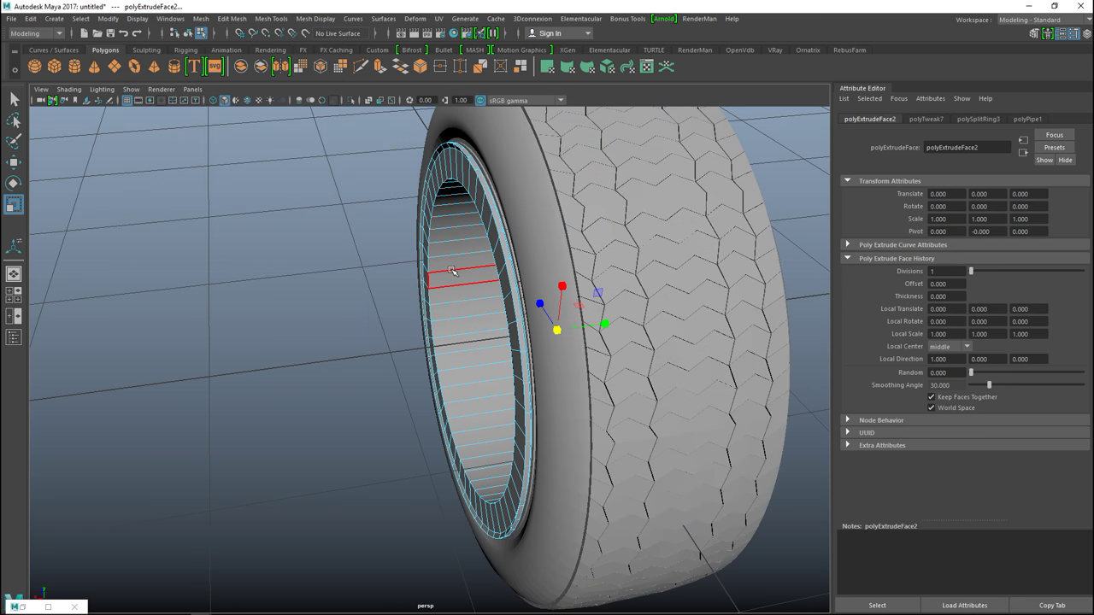
- Scale the extruded inner-rim faces outward slightly
scroll(446, 266, up, 3)
alt+drag(370, 351, 351, 367)
click(529, 406)
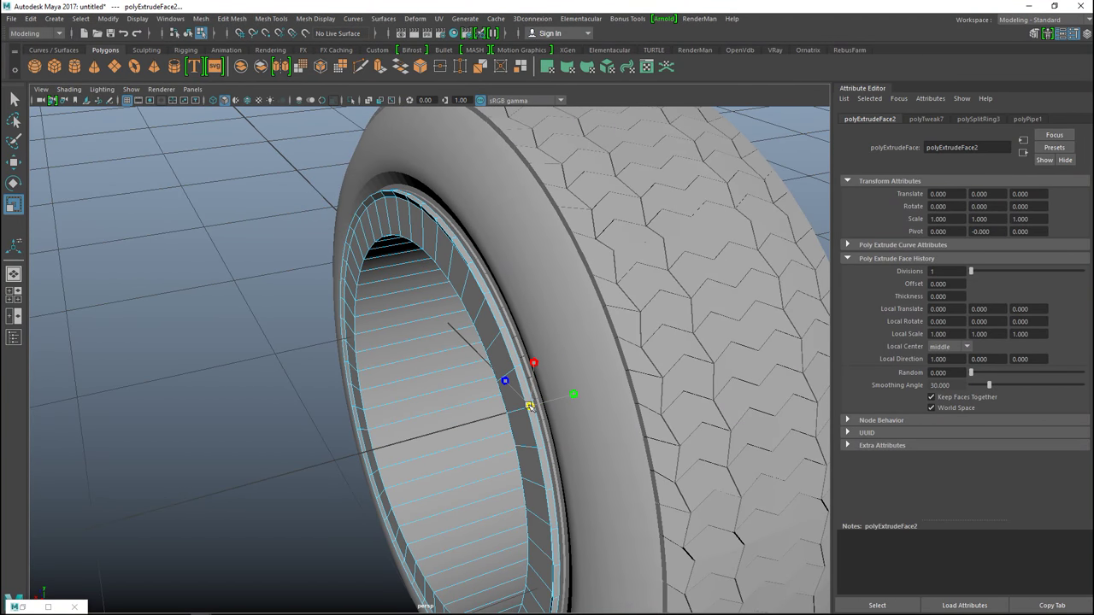
drag(530, 406, 530, 409)
- Select two inner-rim edge loops and scale them outward, undoing the second scale
right_drag(390, 239, 391, 211)
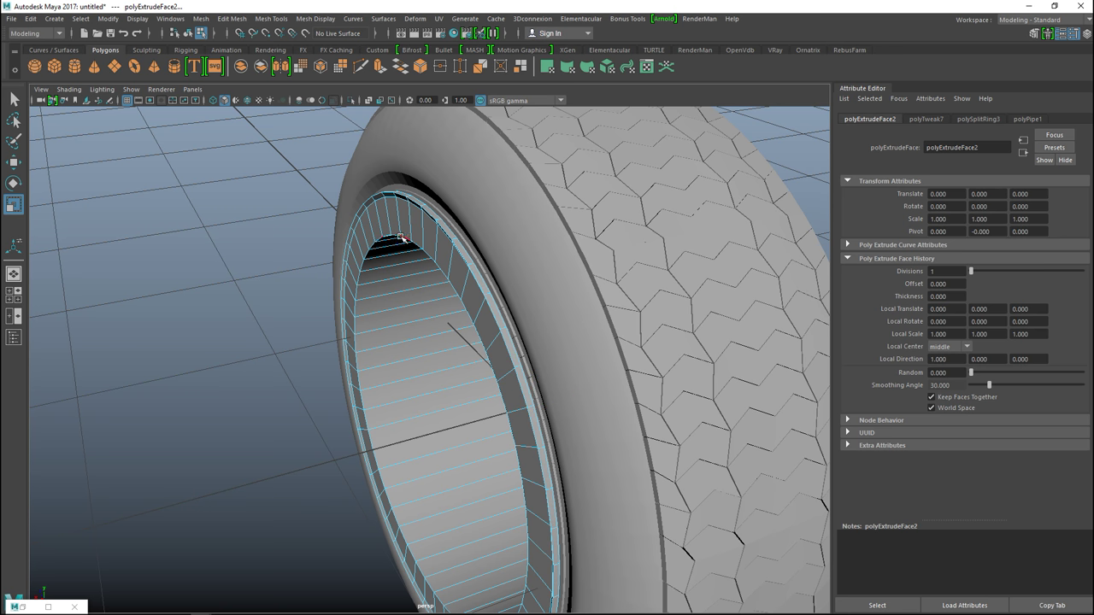
double_click(427, 254)
alt+drag(427, 255, 440, 347)
shift+double_click(384, 297)
alt+drag(79, 313, 457, 359)
mouse_move(581, 376)
mouse_down()
mouse_move(621, 373)
mouse_move(593, 373)
mouse_move(590, 359)
mouse_move(584, 368)
mouse_up()
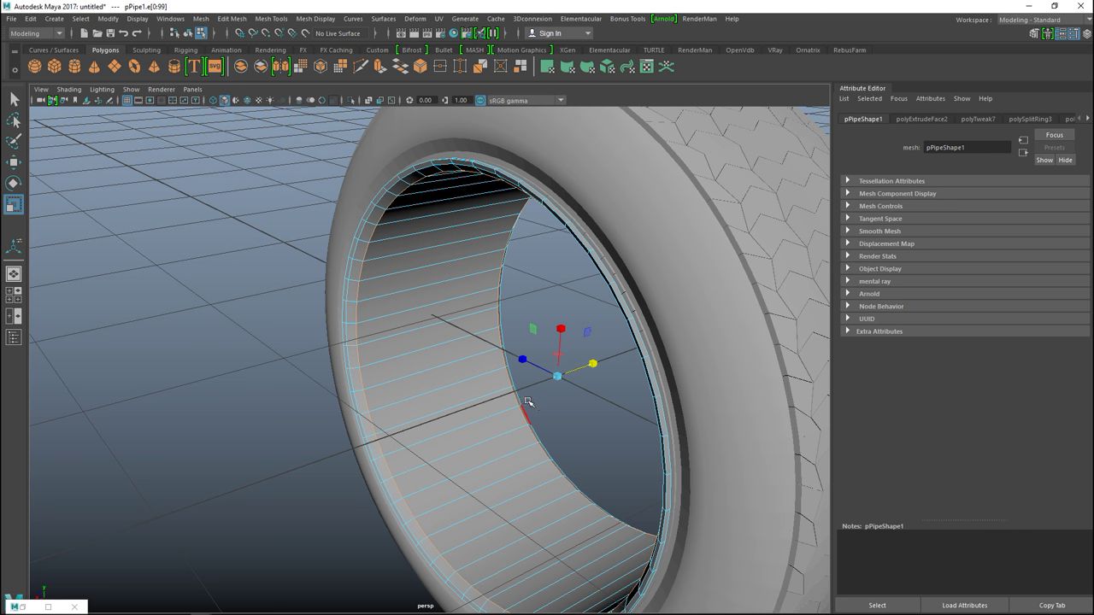
drag(558, 377, 545, 386)
key(ctrl+z)
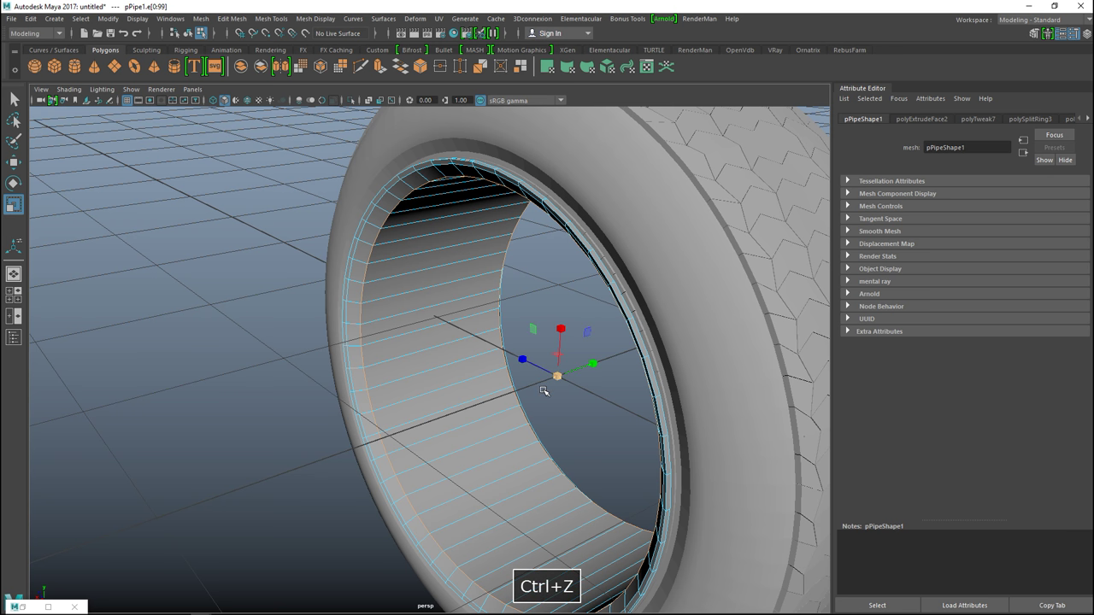
- Select the inner face loop and extrude it twice, shrinking each extrusion inward
right_drag(437, 232, 433, 258)
click(426, 255)
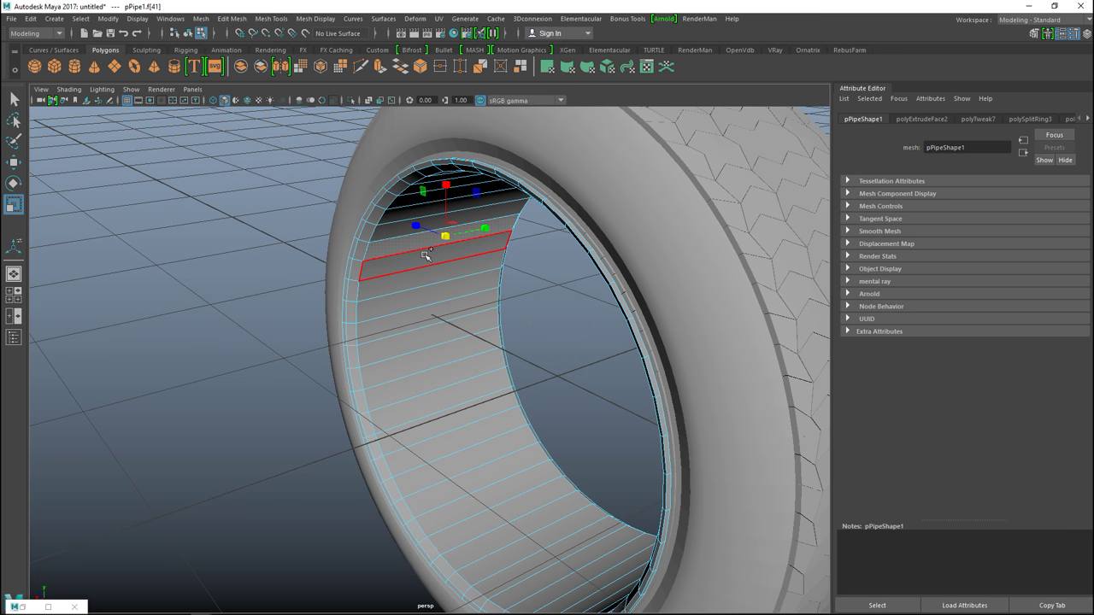
double_click(426, 255)
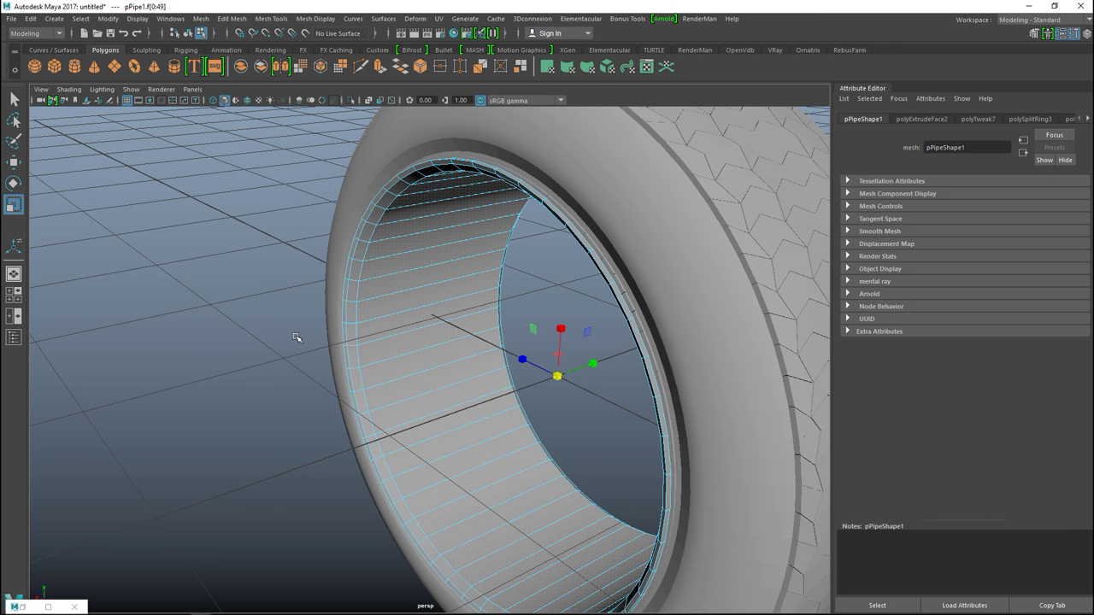
key(ctrl+e)
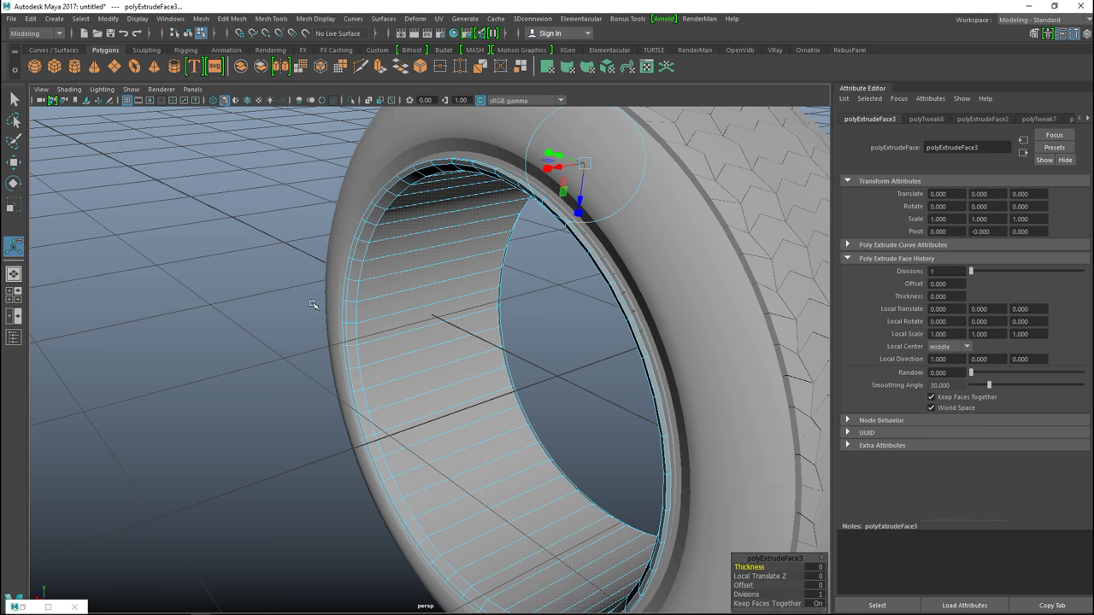
key(r)
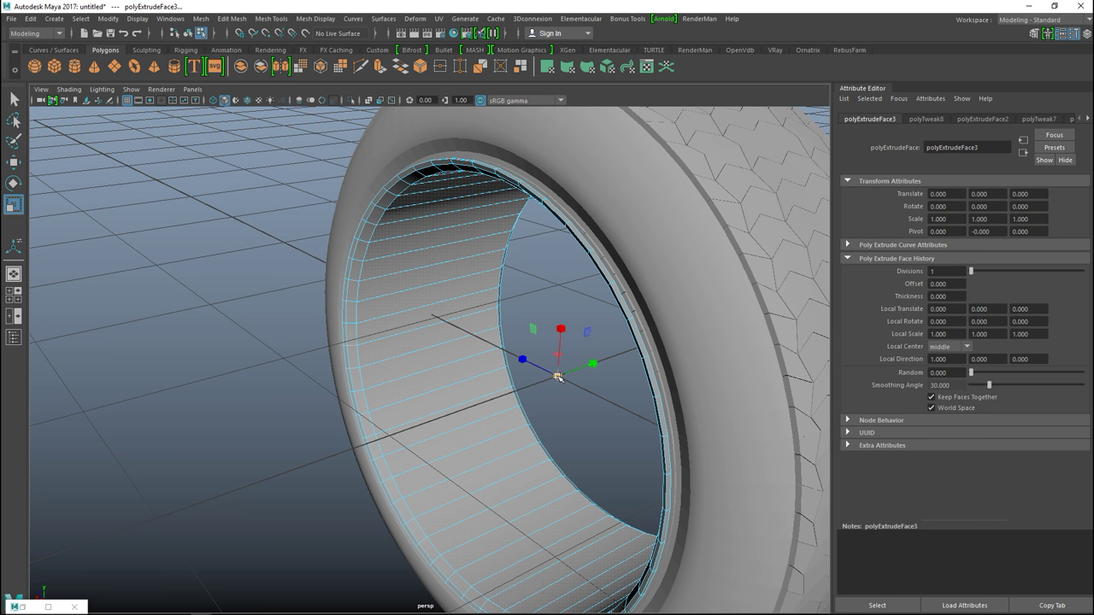
drag(557, 376, 549, 390)
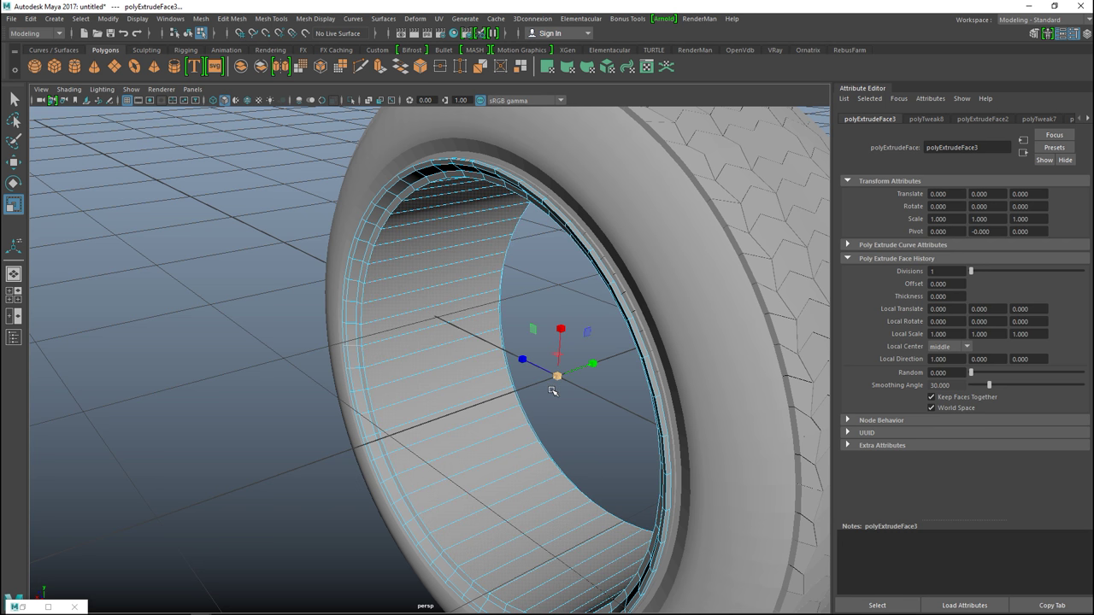
key(ctrl+e)
key(r)
drag(596, 364, 554, 379)
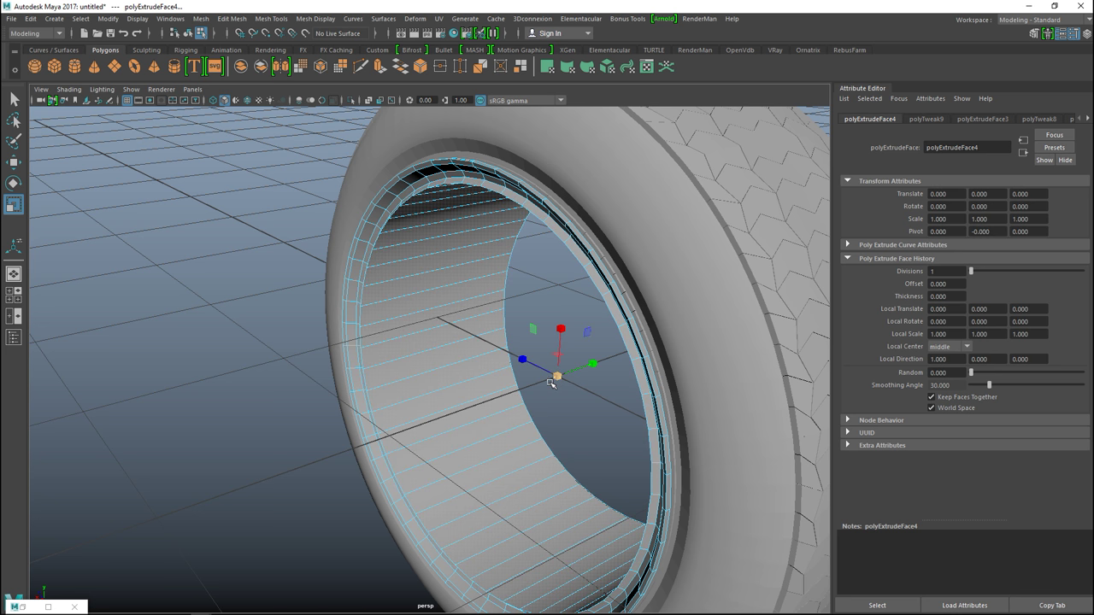
- Extrude the loop a third time, shrink it inward, stretch it slightly along X, and deselect
key(ctrl+e)
key(r)
drag(560, 377, 548, 384)
mouse_move(449, 374)
alt+mouse_down()
mouse_move(434, 353)
mouse_move(424, 361)
mouse_move(450, 359)
alt+mouse_up()
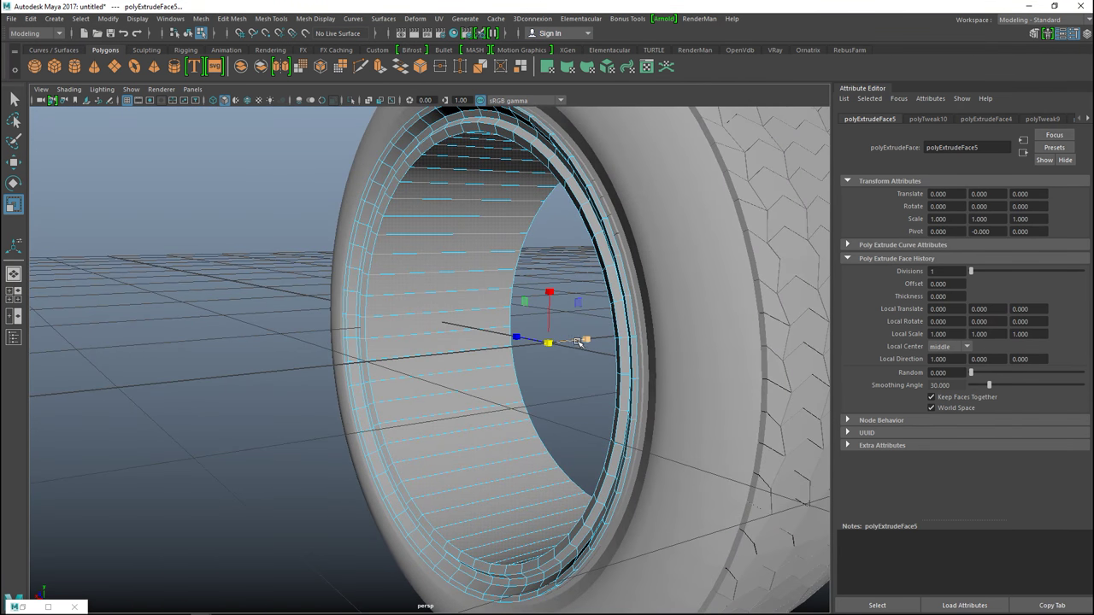
drag(585, 340, 587, 341)
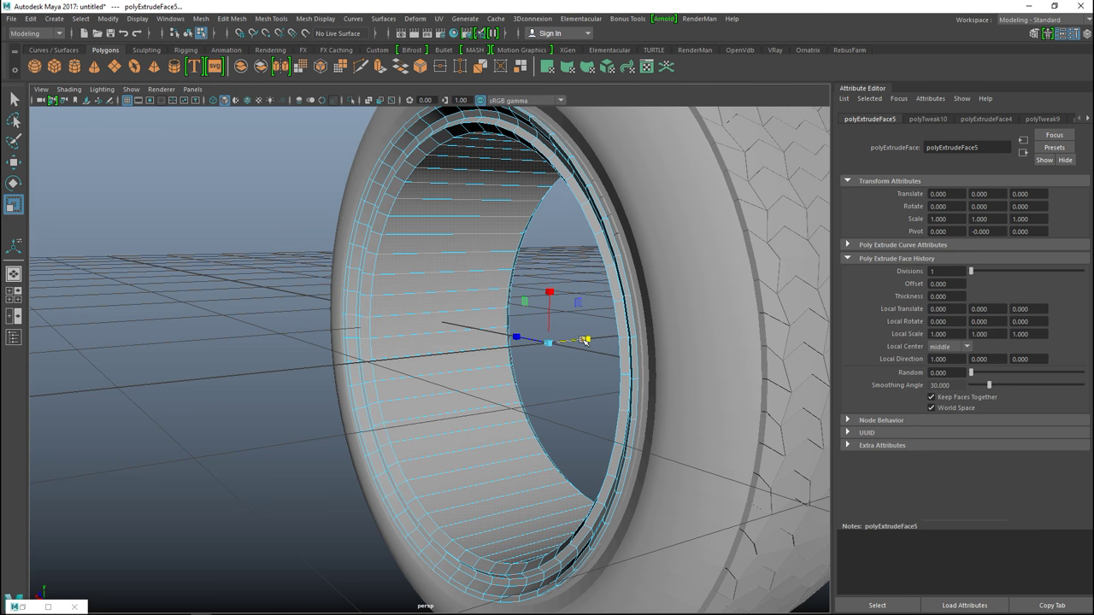
click(253, 287)
scroll(254, 288, down, 3)
alt+drag(254, 288, 233, 330)
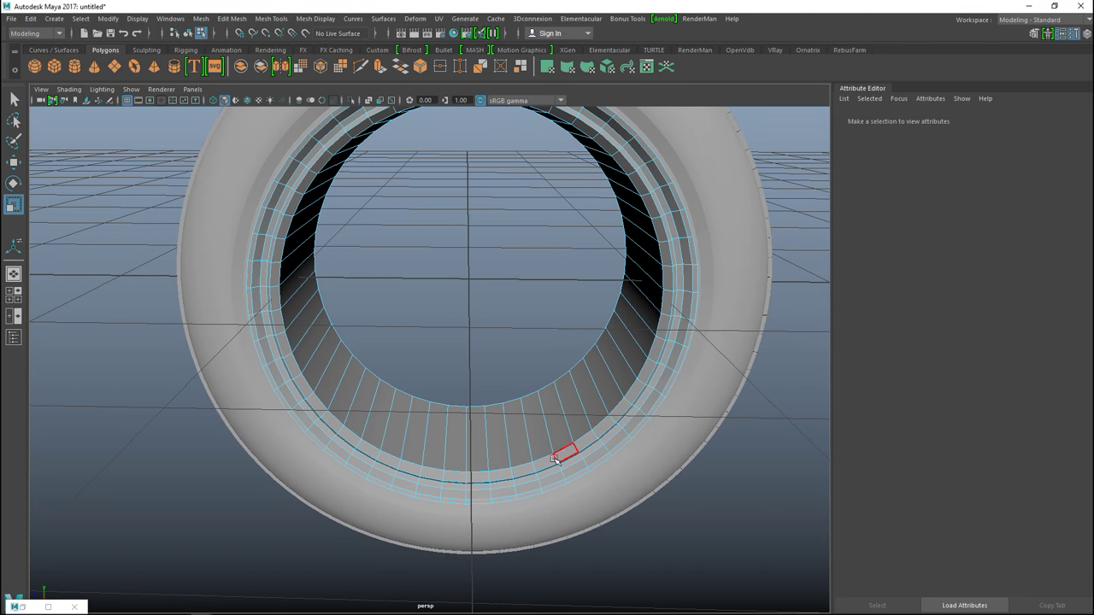
- Select five inner-rim faces and extrude them inward with 0.6 thickness to form spokes
click(434, 459)
shift+click(454, 450)
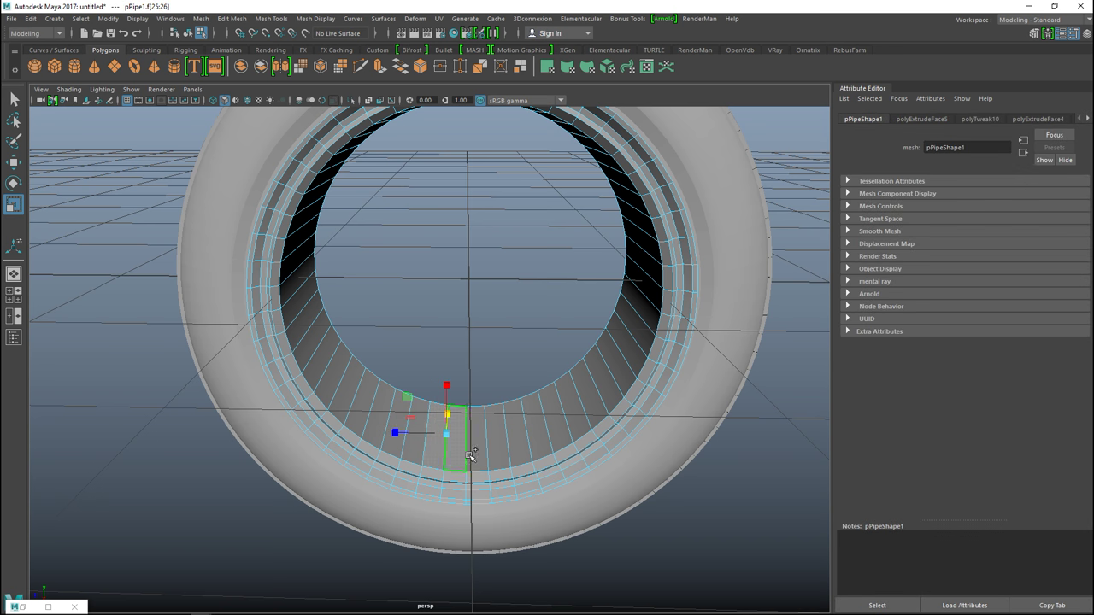
shift+click(469, 453)
shift+click(499, 449)
shift+click(518, 447)
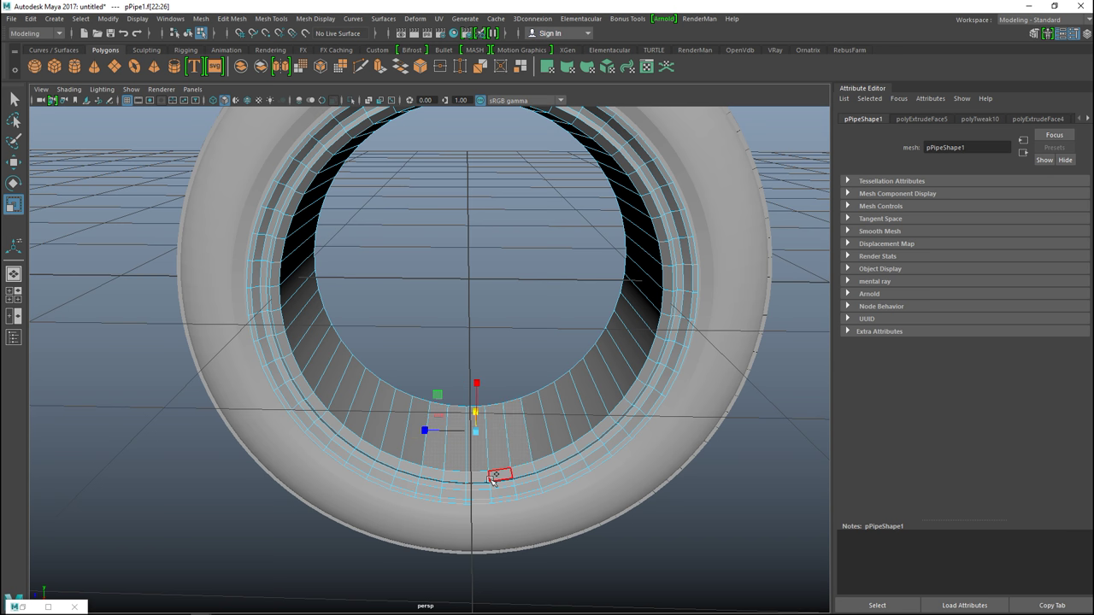
alt+right_drag(477, 470, 264, 406)
key(F9)
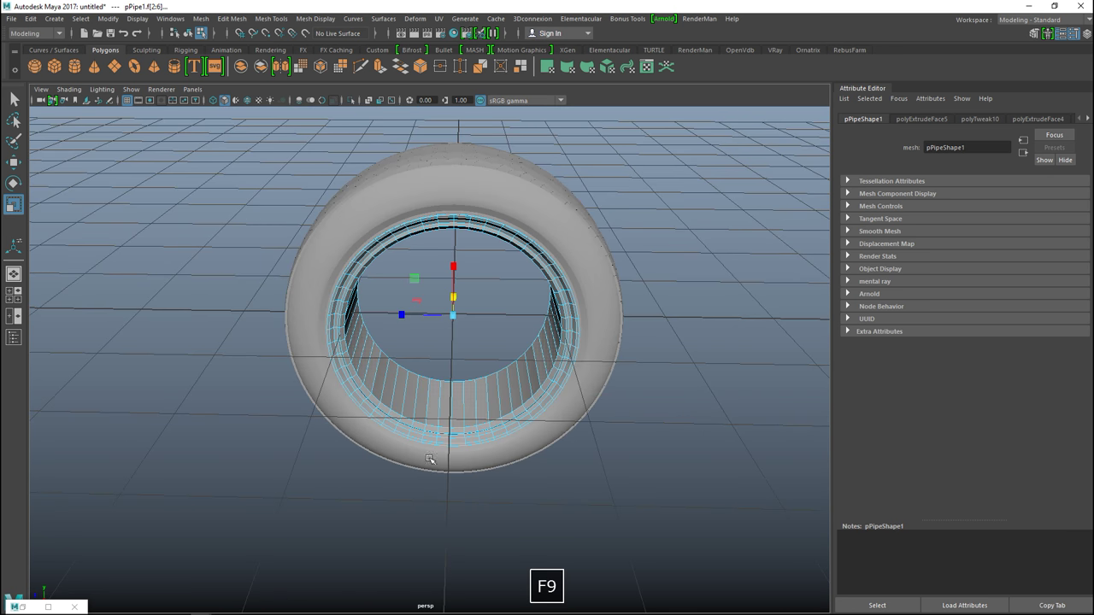
mouse_move(586, 476)
alt+mouse_down()
mouse_move(589, 435)
mouse_move(617, 448)
mouse_move(639, 437)
mouse_move(627, 410)
mouse_move(535, 415)
mouse_move(491, 462)
mouse_move(571, 480)
mouse_move(589, 465)
alt+mouse_up()
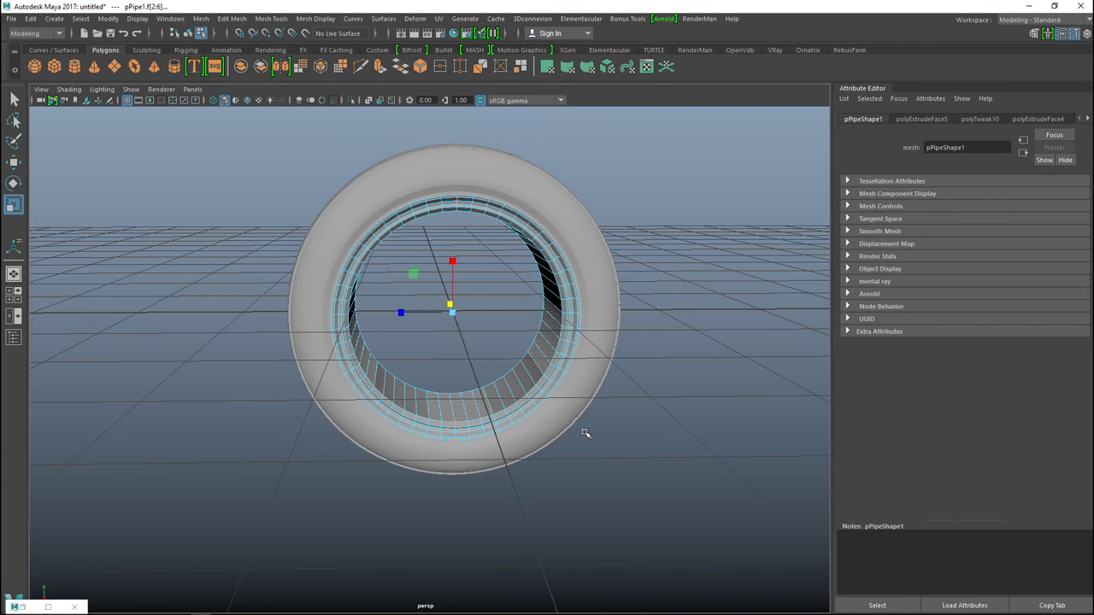
key(ctrl+e)
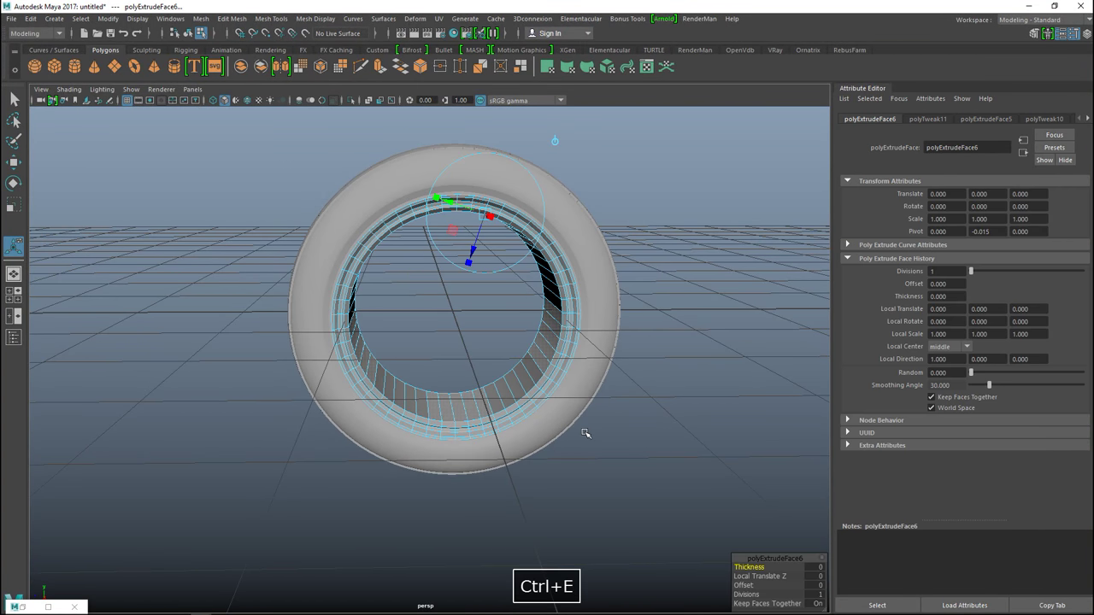
middle_drag(744, 568, 748, 576)
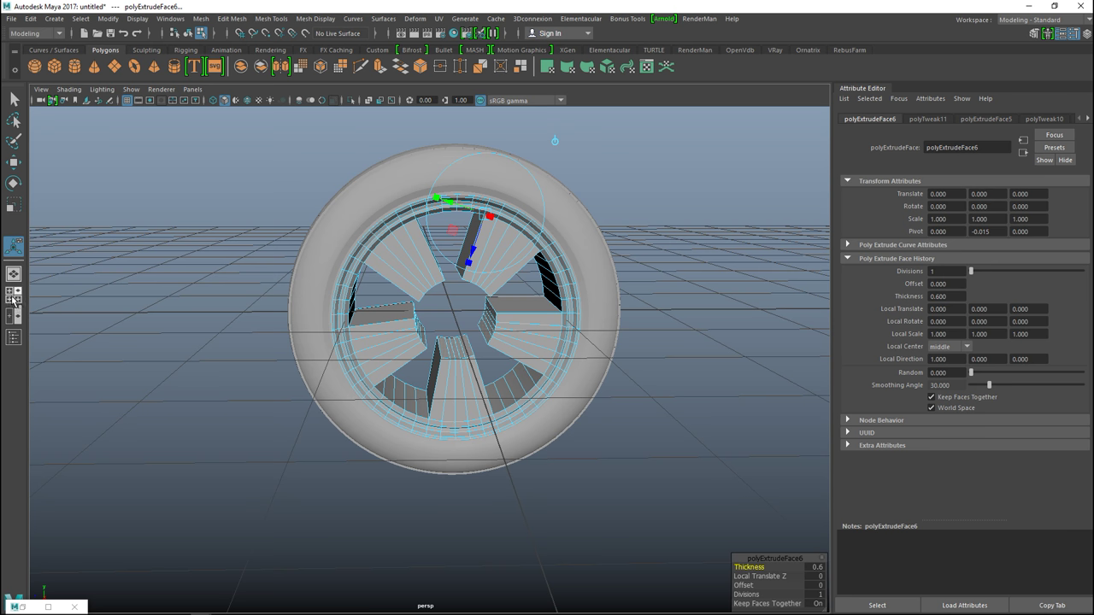
- Raise the extrusion thickness to about 0.8 so the spokes meet at the hub, then deselect
key(space)
key(space)
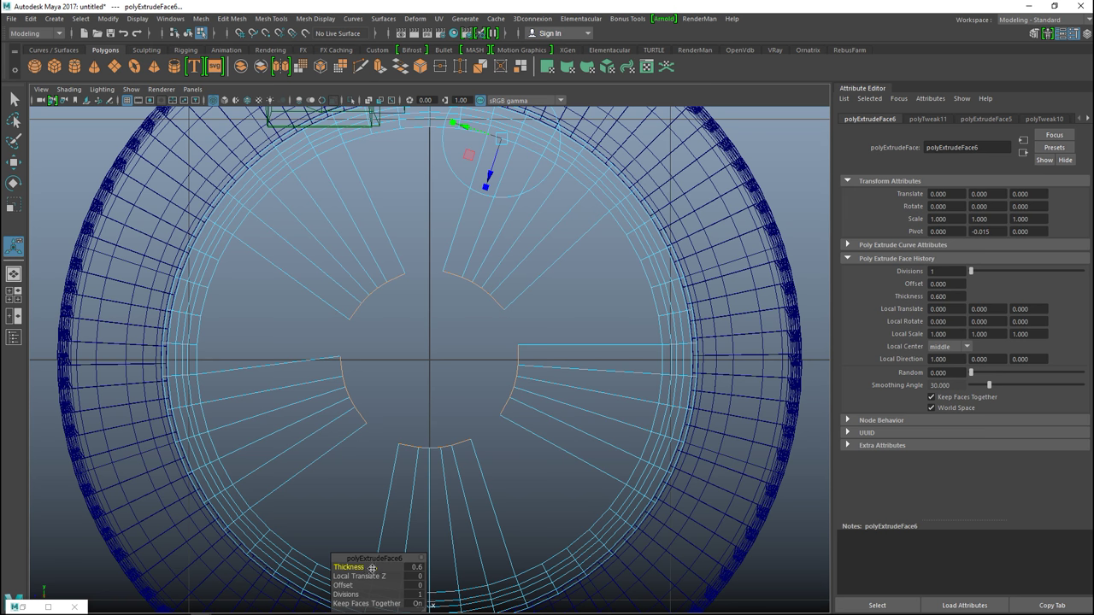
drag(338, 566, 349, 566)
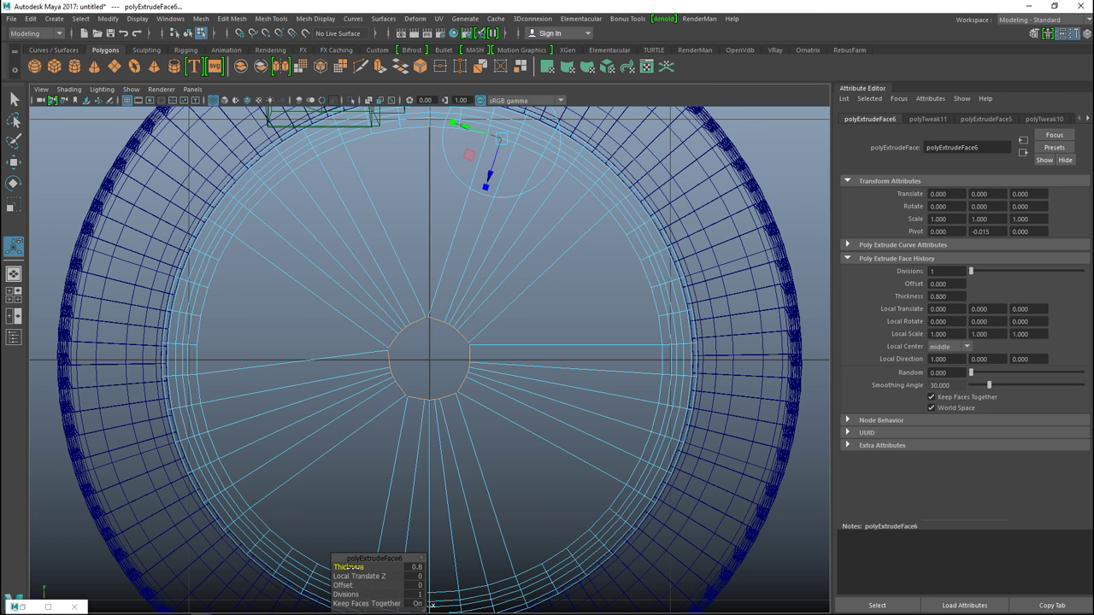
click(14, 293)
key(space)
click(696, 241)
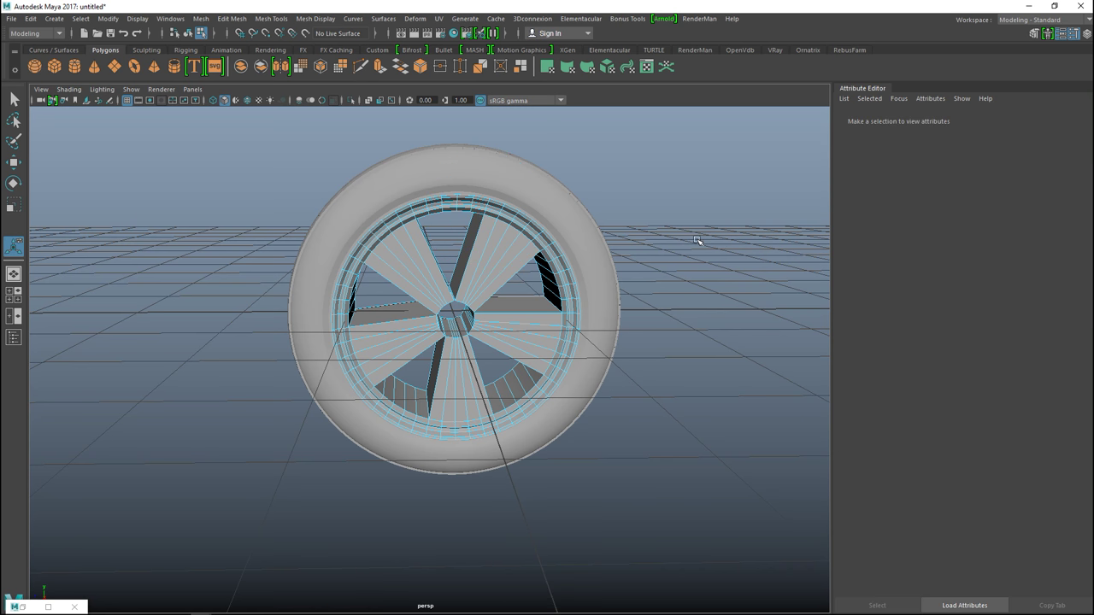
scroll(650, 269, up, 5)
alt+drag(649, 269, 572, 383)
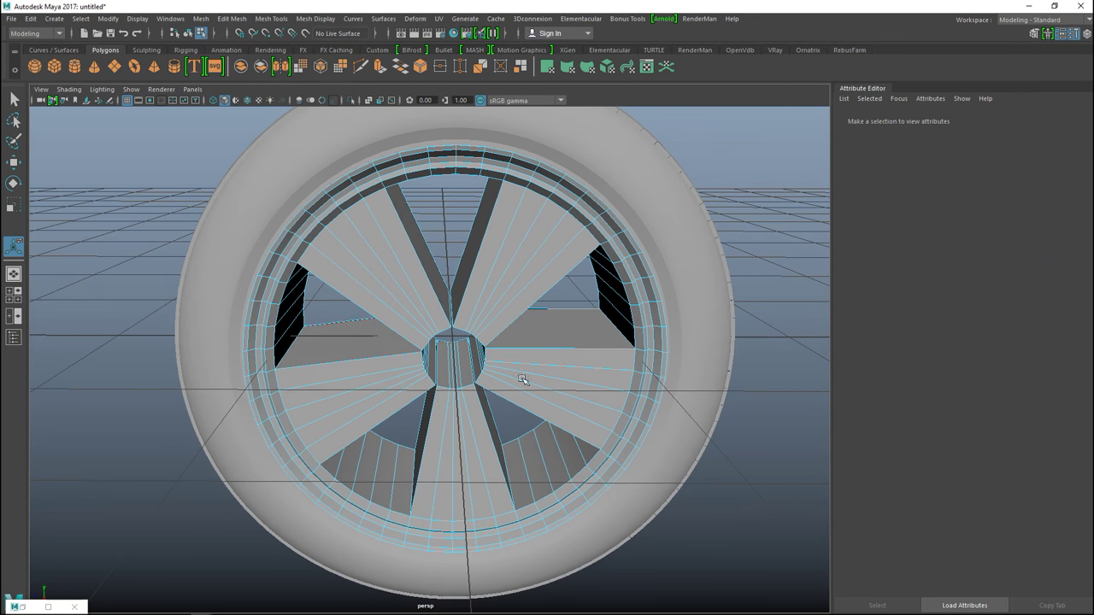
- Select horizontal and vertical spoke edges, undo one pick, and clear the selection
right_drag(347, 306, 349, 237)
click(360, 310)
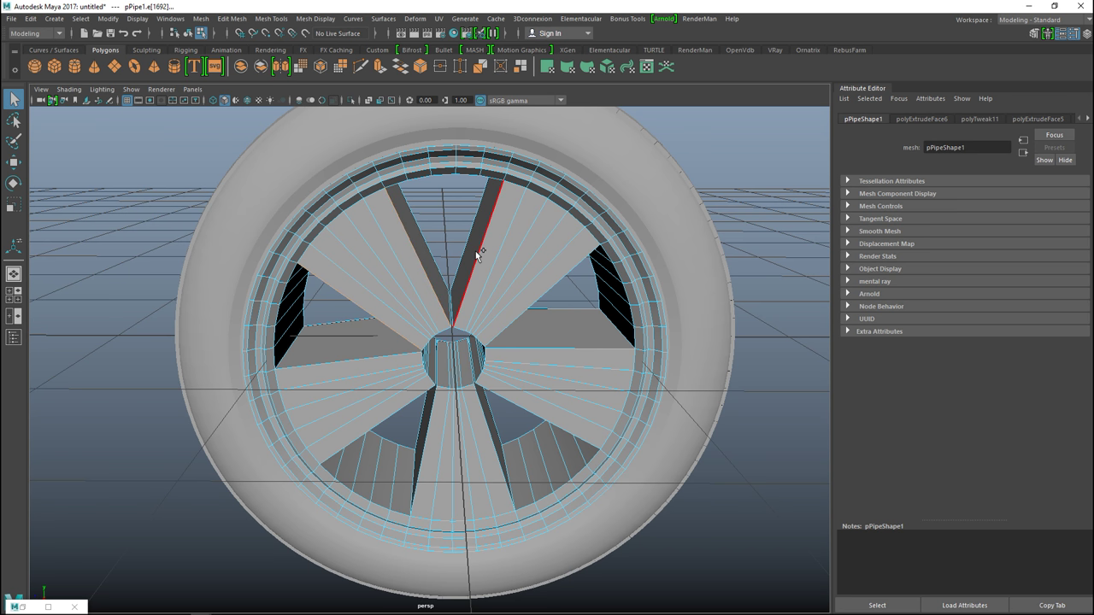
click(553, 347)
key(ctrl)
alt+drag(103, 374, 295, 363)
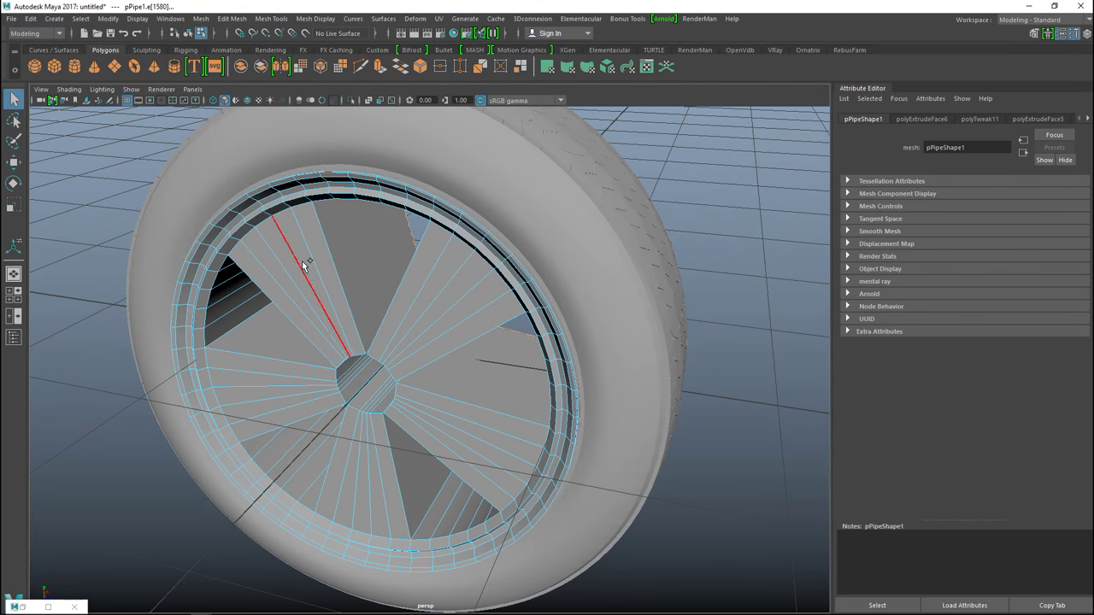
shift+click(338, 272)
key(ctrl+z)
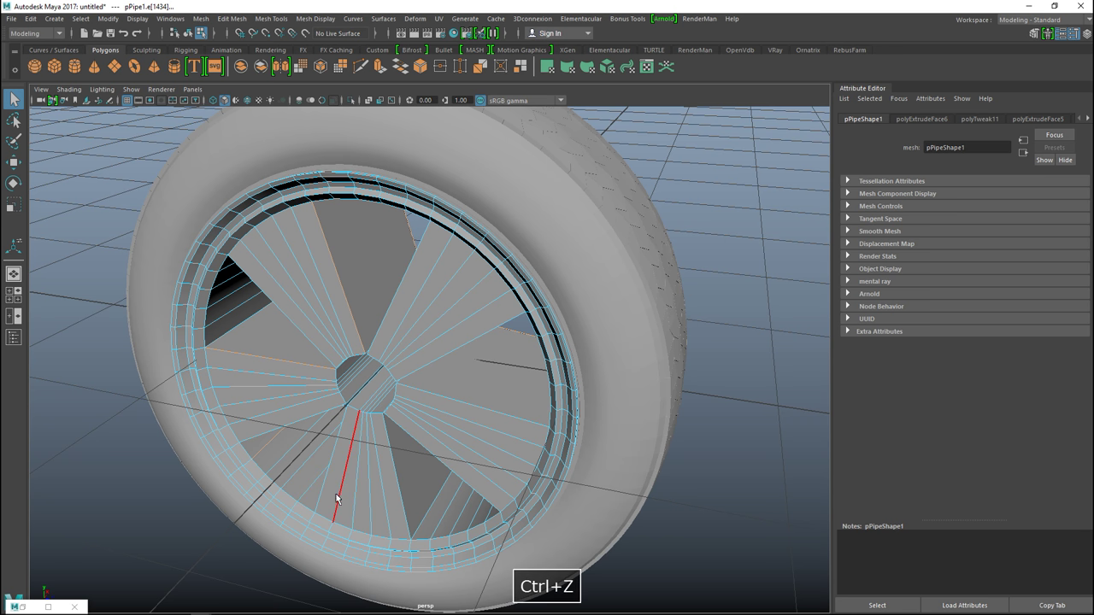
alt+drag(246, 500, 168, 469)
click(175, 415)
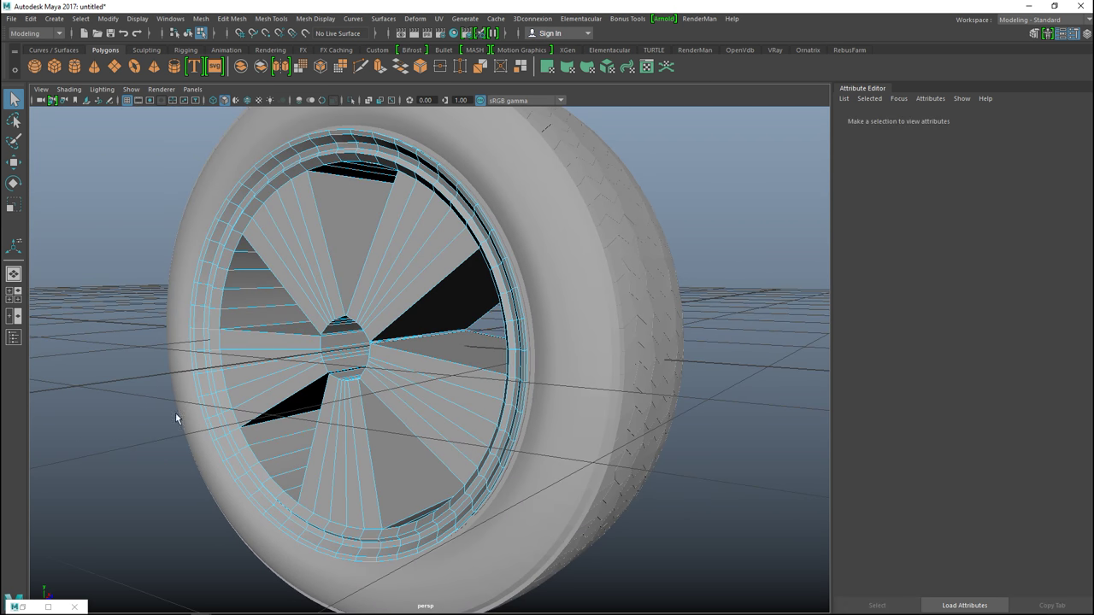
- Select the long side edges of the upper spokes, checking them in wireframe view
click(255, 330)
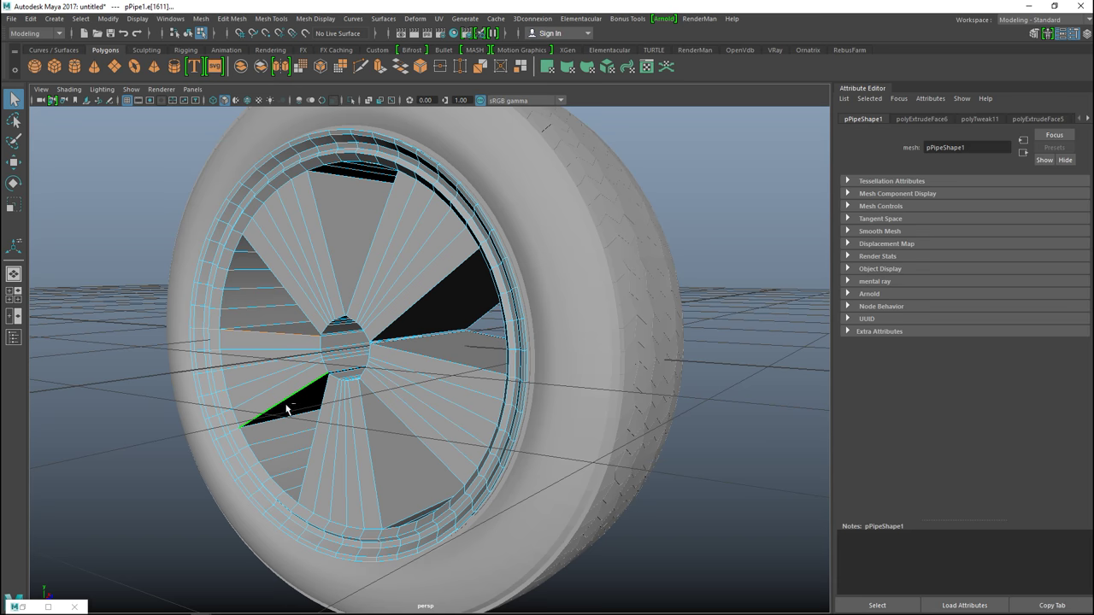
key(4)
mouse_move(284, 411)
alt+mouse_down()
mouse_move(243, 482)
mouse_move(218, 395)
alt+mouse_up()
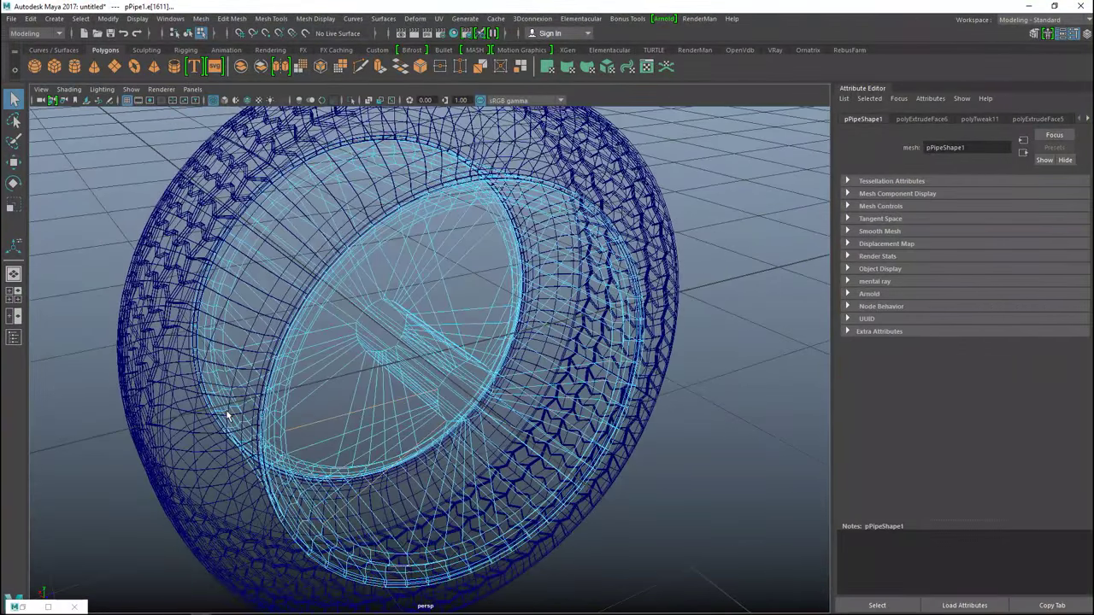
key(5)
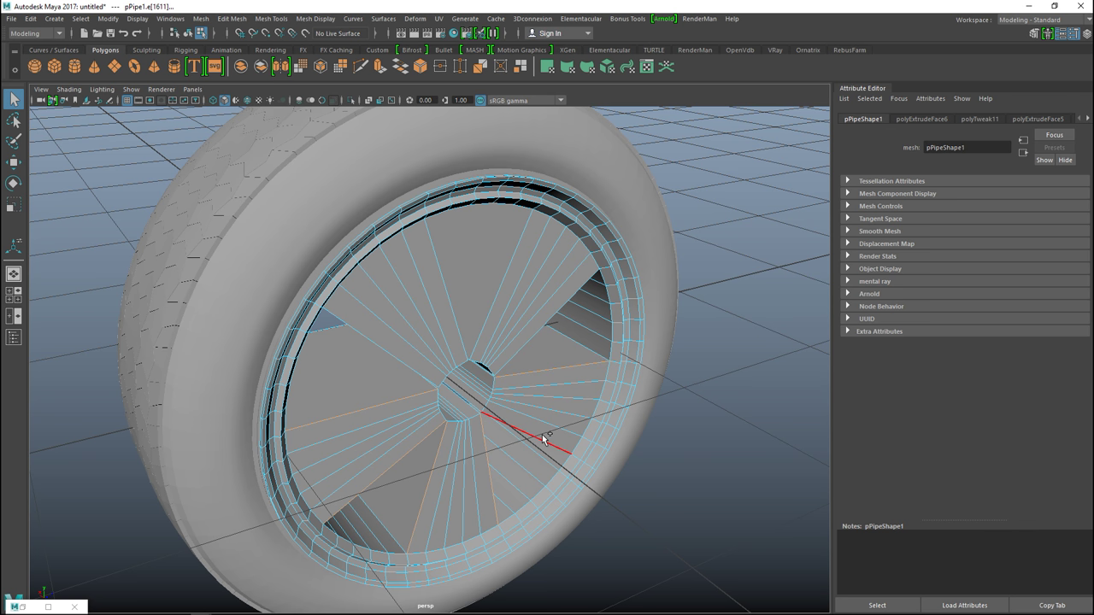
shift+click(502, 279)
shift+click(444, 271)
alt+drag(564, 376, 536, 374)
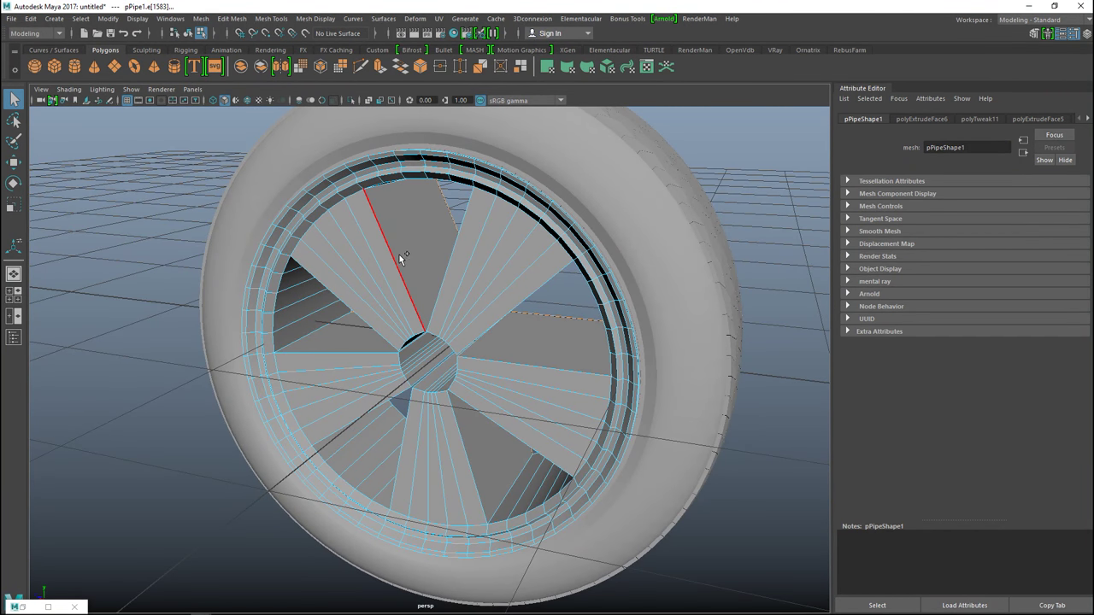
shift+click(445, 270)
- Bevel the selected spoke edges via Edit Mesh > Bevel with Fraction 0.2, then deselect
click(223, 19)
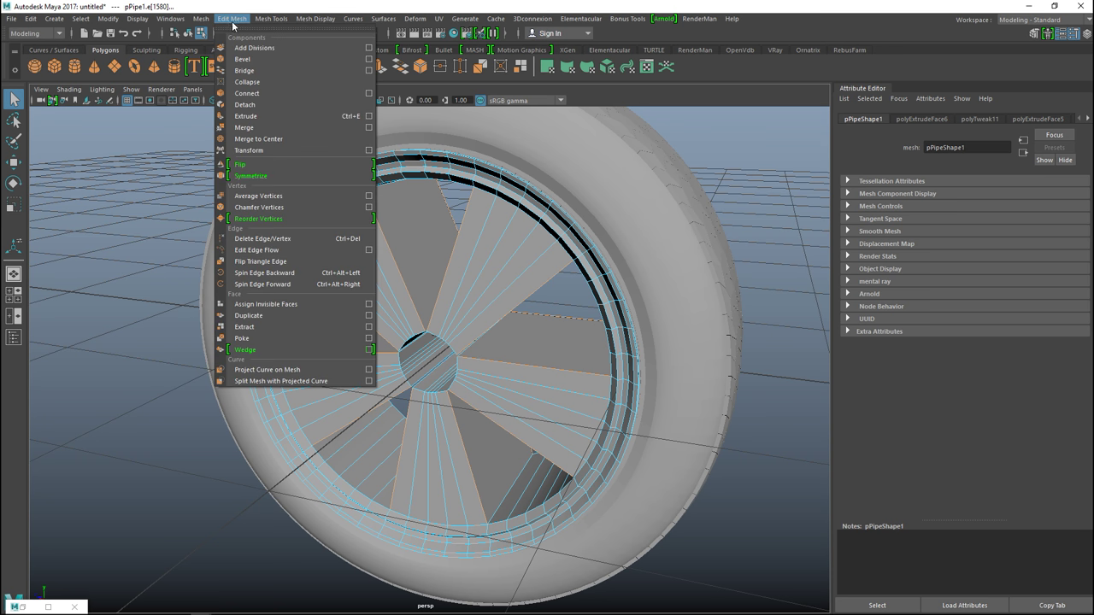
click(268, 64)
click(786, 559)
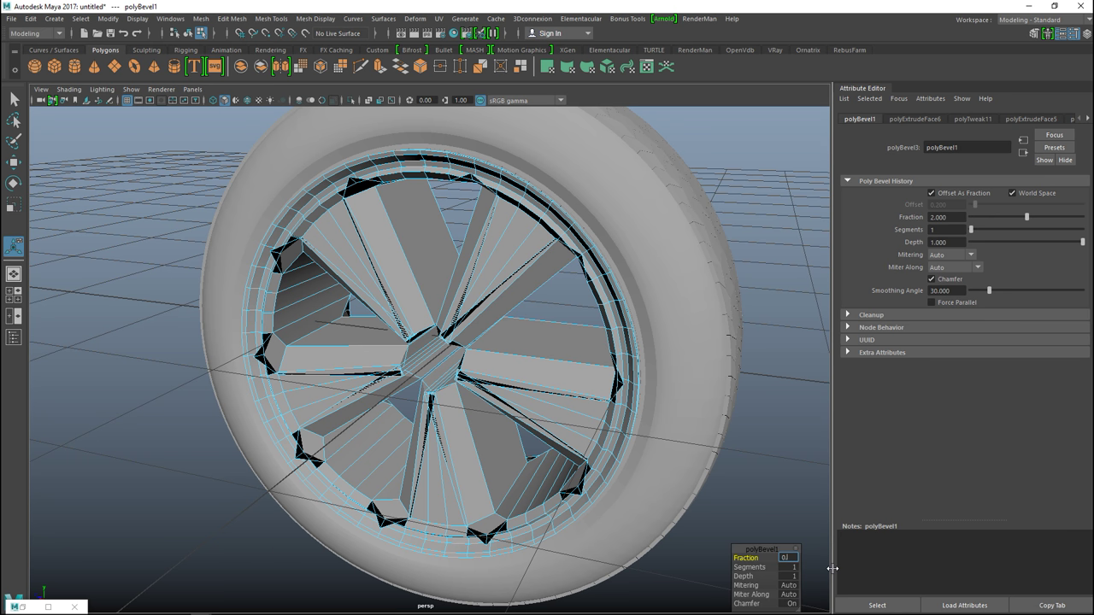
key(Return)
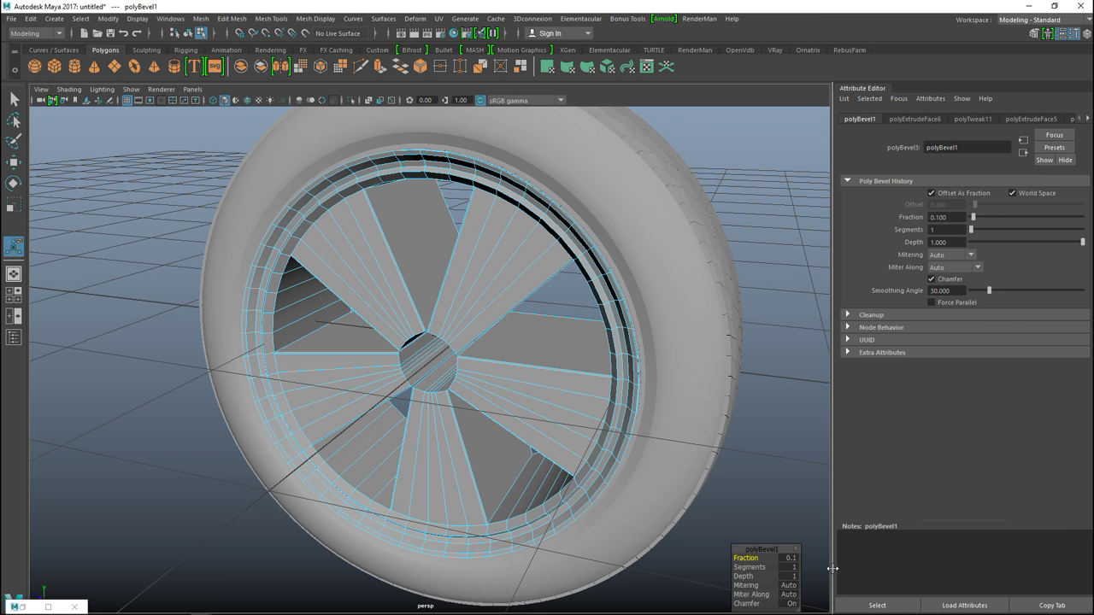
scroll(500, 434, up, 10)
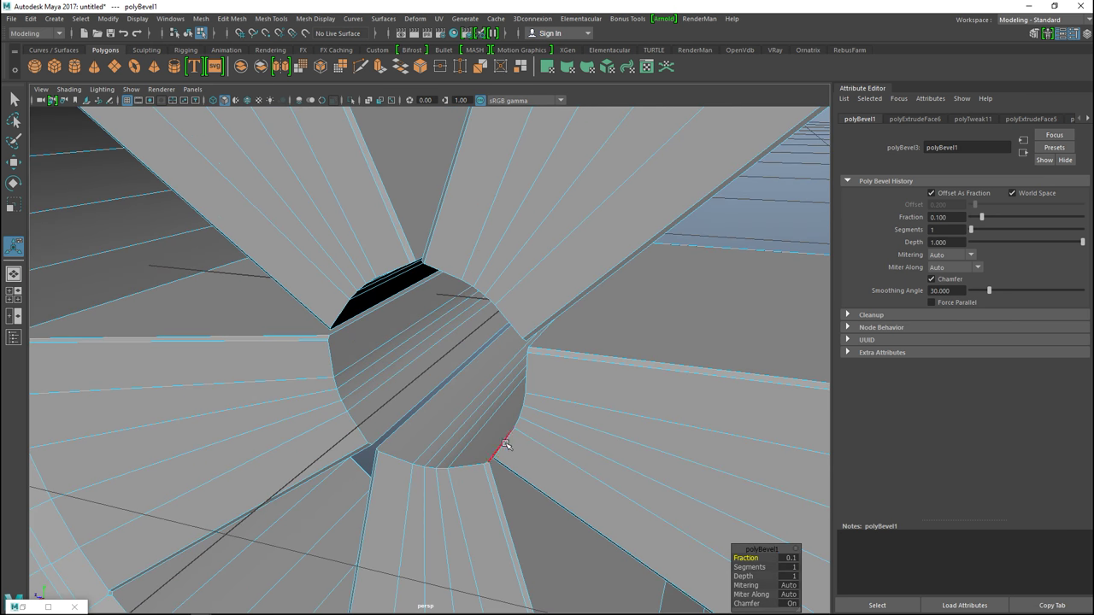
click(788, 558)
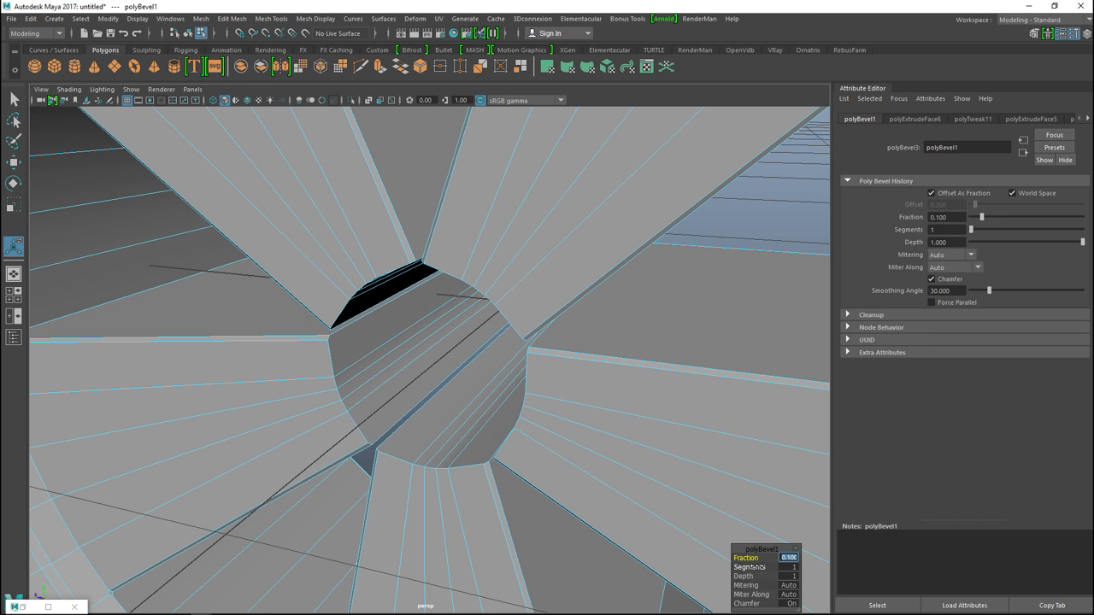
text(0.2)
key(Return)
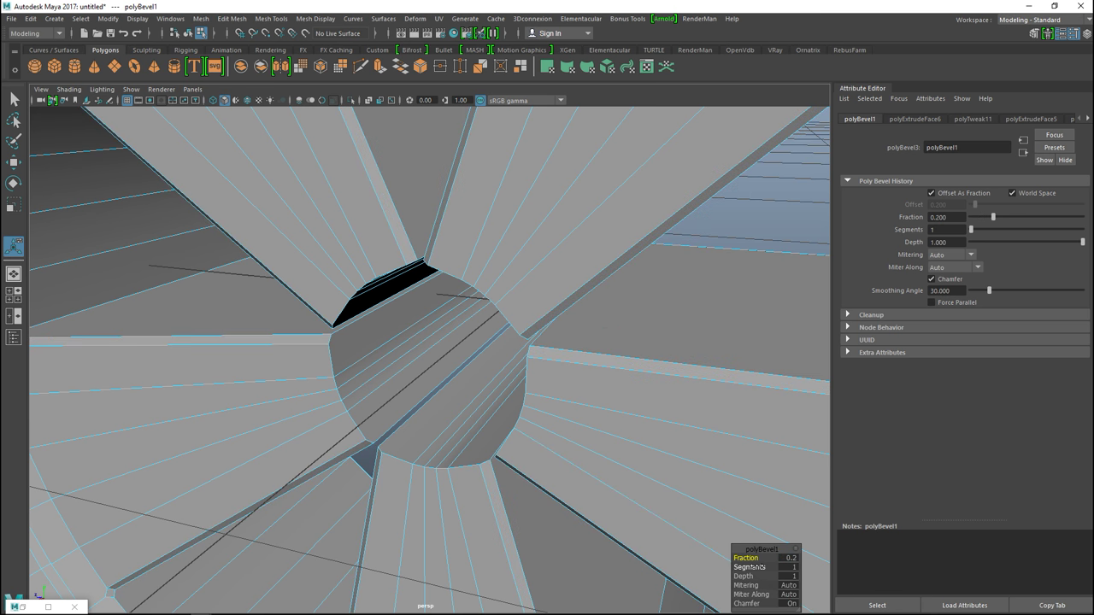
scroll(416, 371, down, 10)
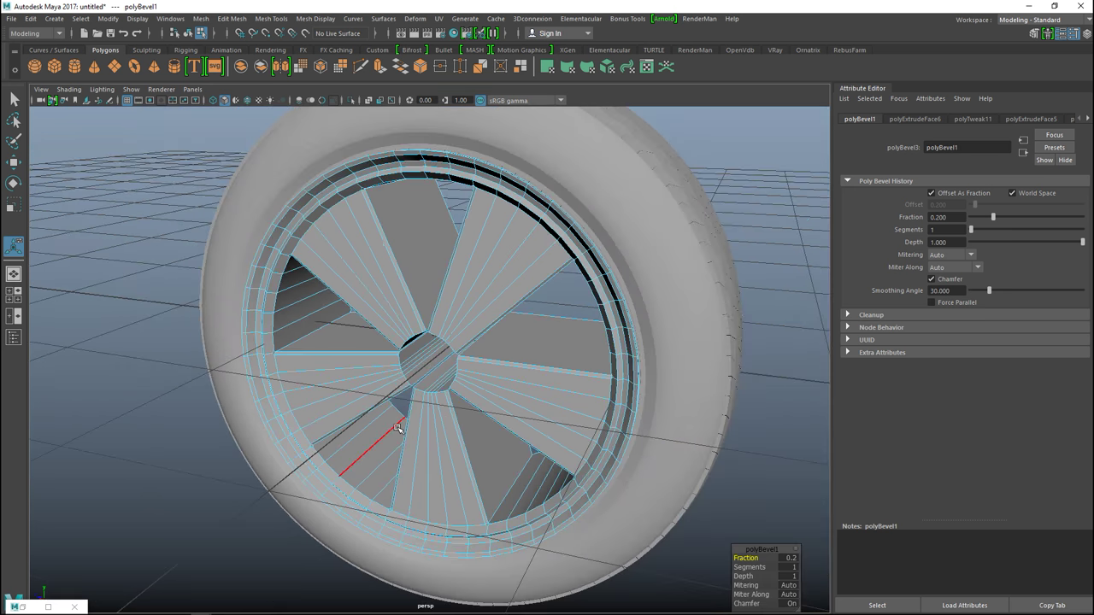
click(183, 259)
alt+drag(183, 259, 204, 291)
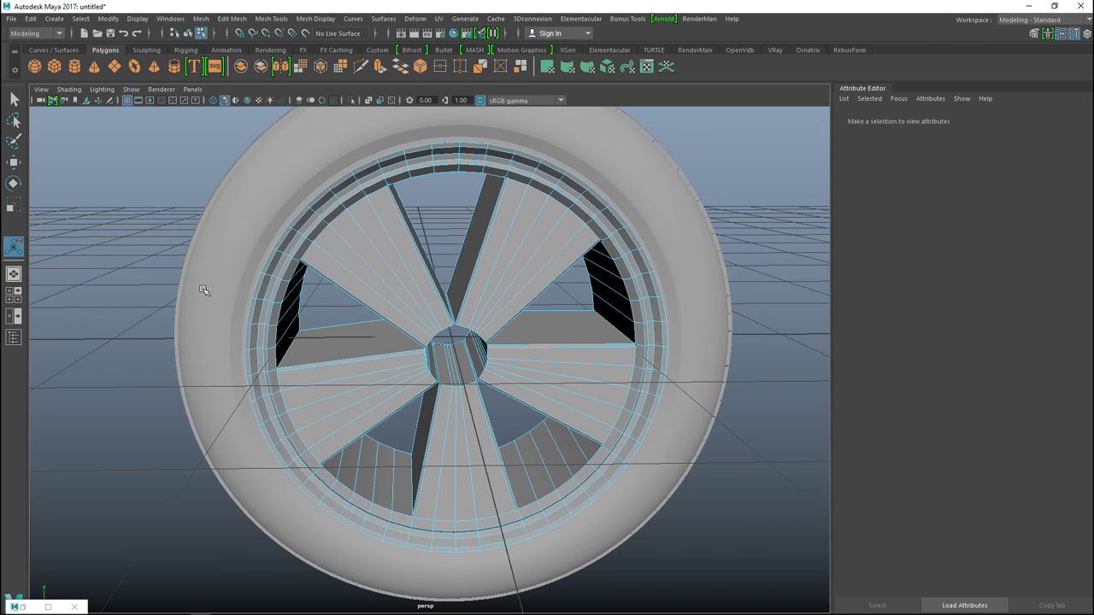
- Set the Insert Edge Loop tool to Multiple edge loops in its options
click(272, 19)
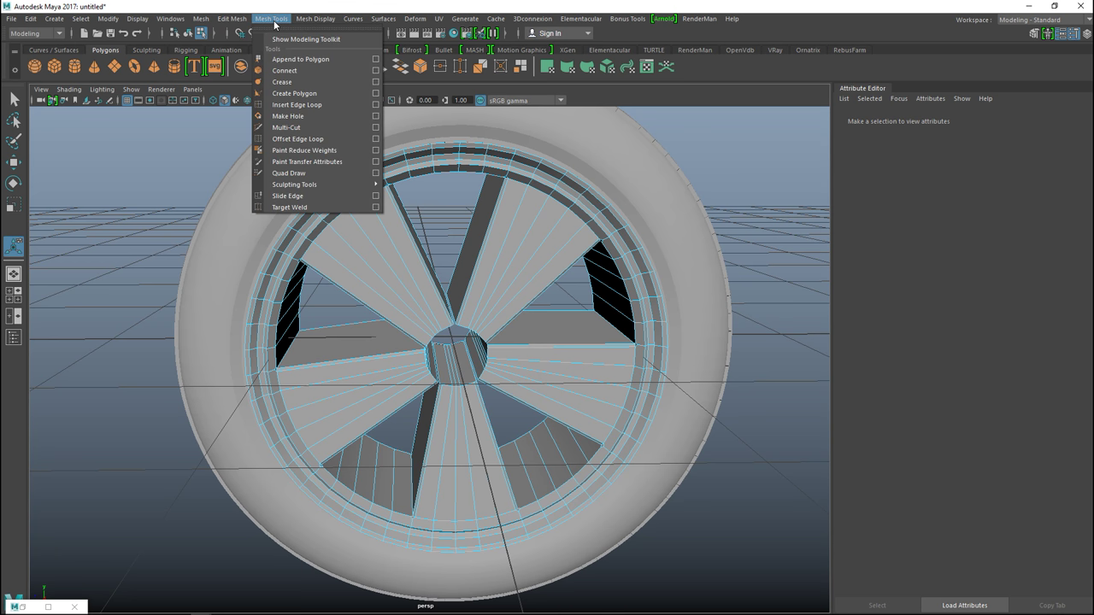
click(379, 108)
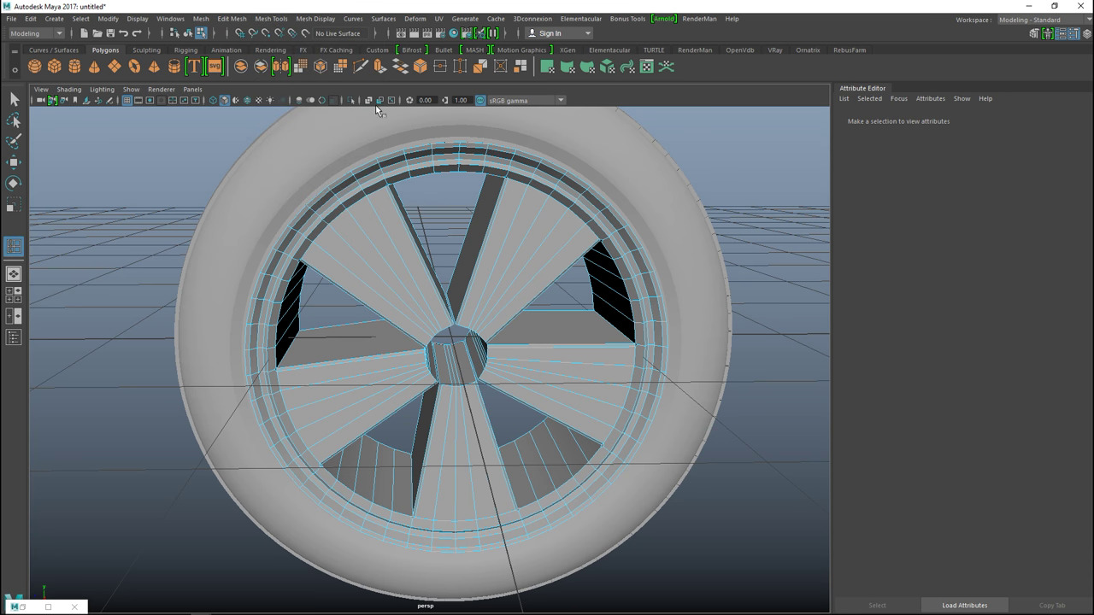
click(49, 606)
click(86, 93)
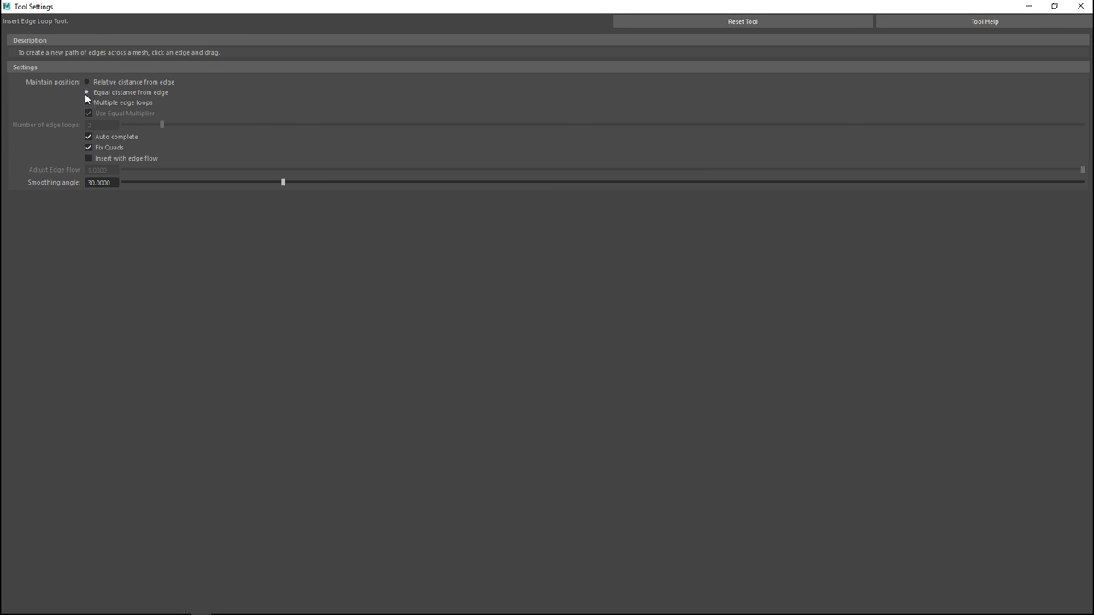
click(89, 102)
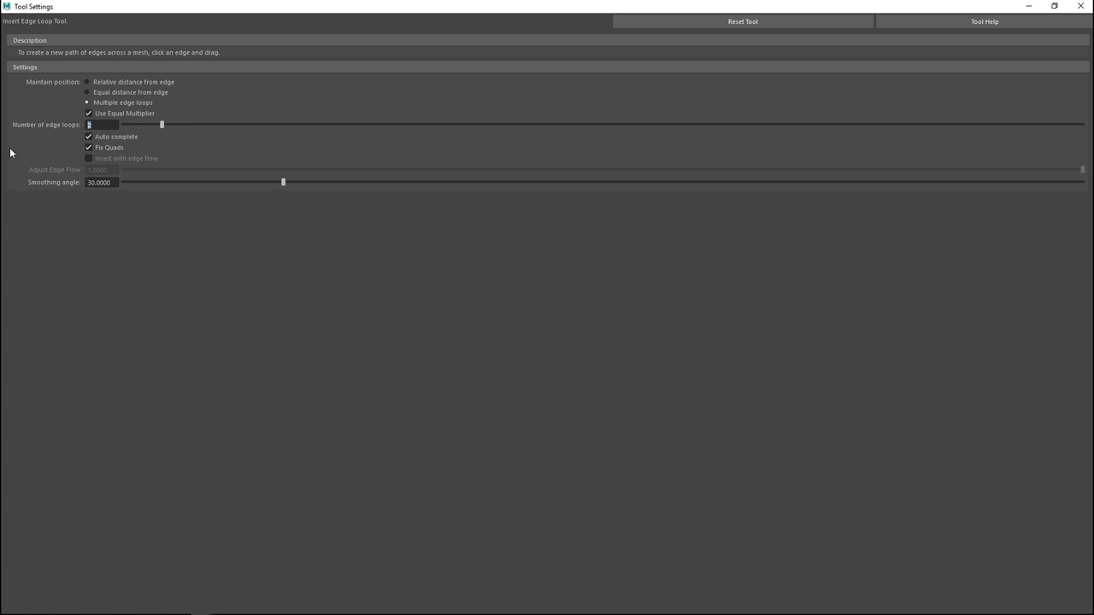
click(1028, 6)
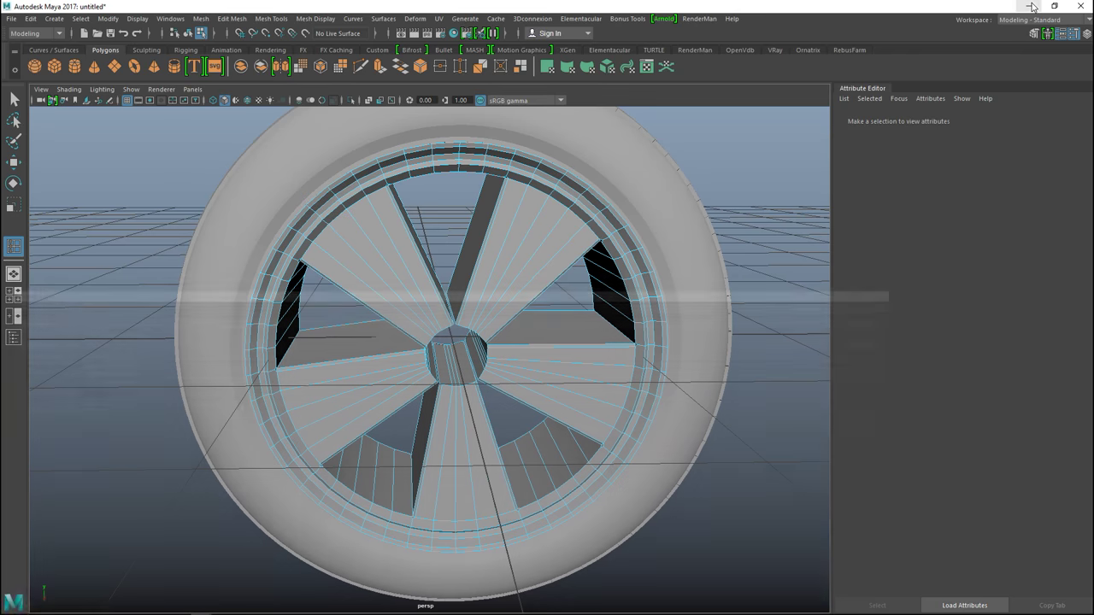
- Insert evenly spaced edge loops across three of the spokes
click(414, 290)
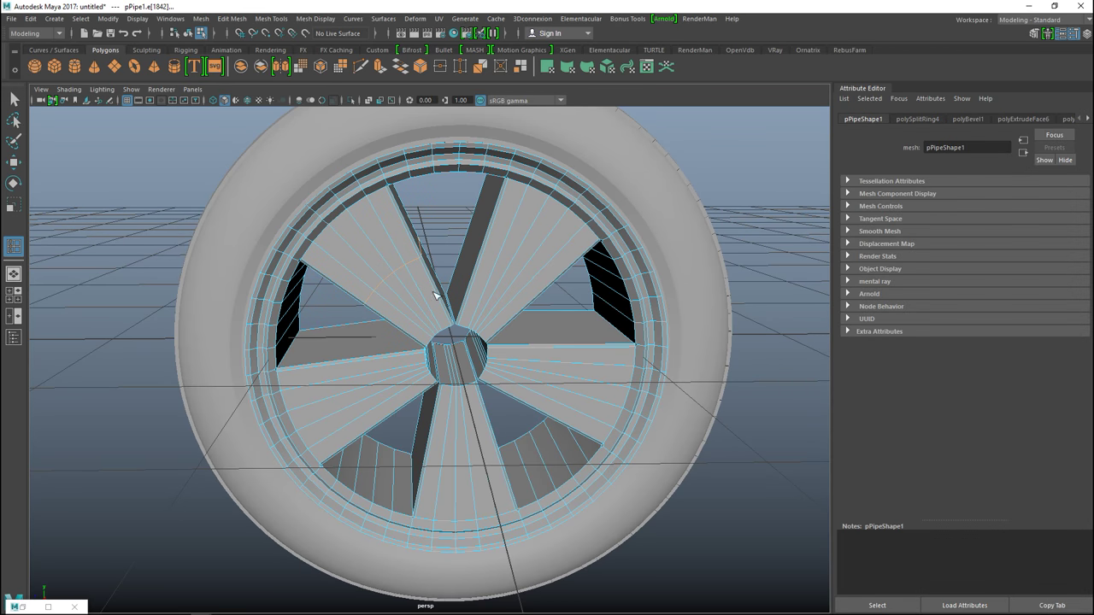
click(505, 280)
click(582, 380)
mouse_move(396, 448)
alt+mouse_down()
mouse_move(425, 437)
mouse_move(700, 437)
mouse_move(420, 454)
mouse_move(384, 443)
alt+mouse_up()
- Return to the select tool and pick faces on the rim in face mode
key(q)
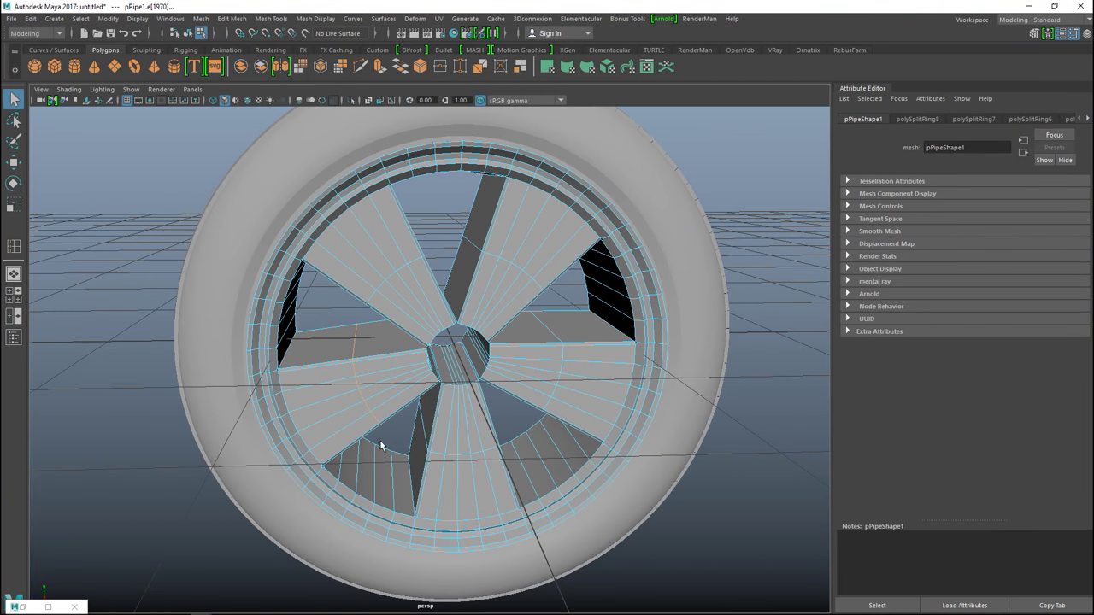
scroll(475, 470, up, 2)
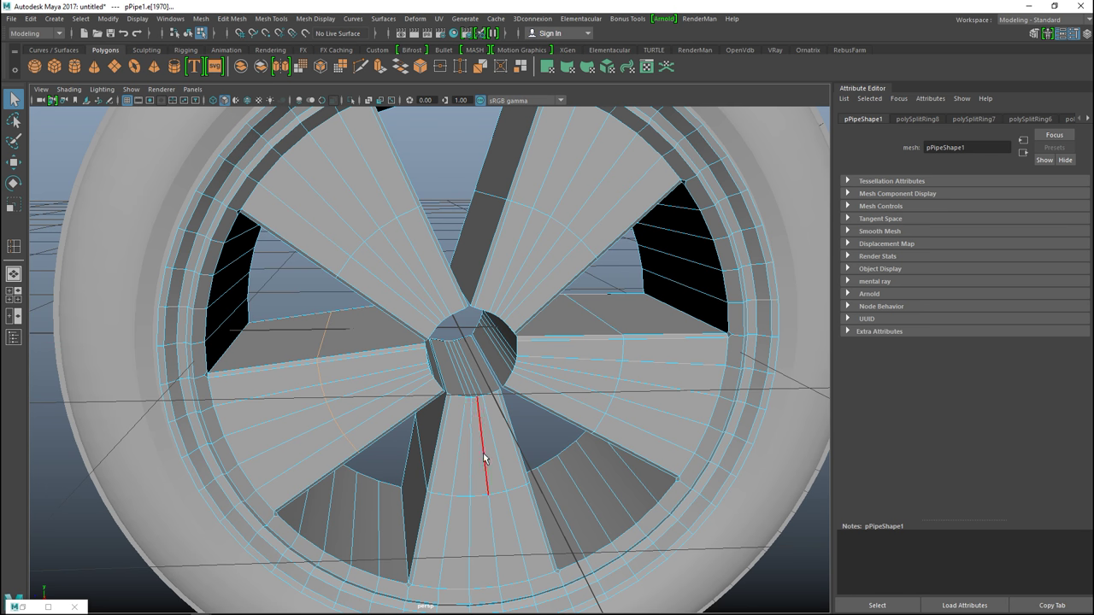
right_drag(323, 224, 323, 254)
click(321, 215)
click(586, 189)
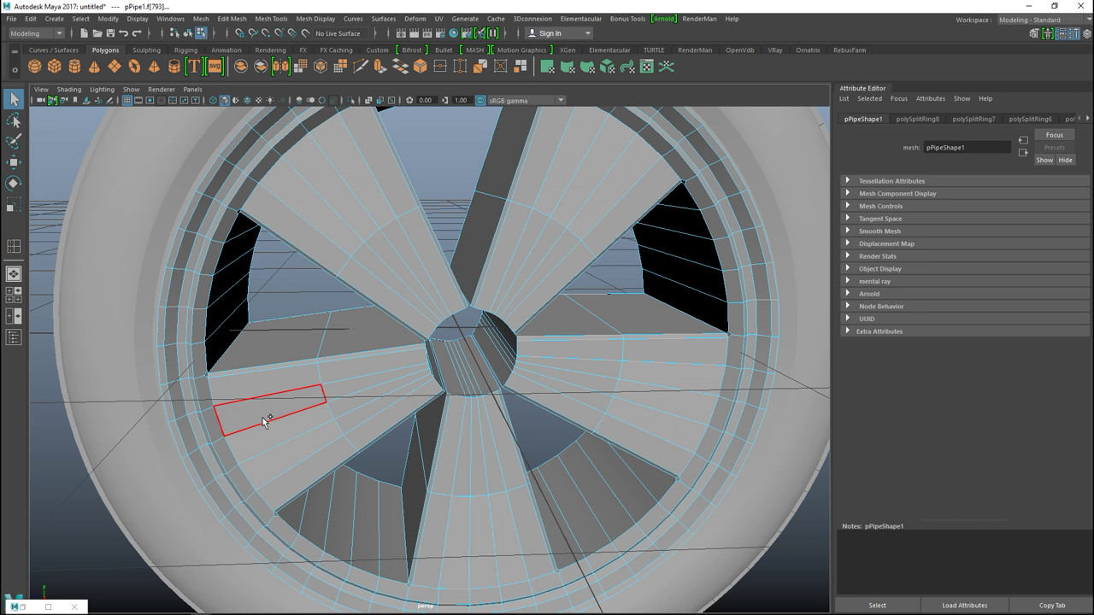
- Select a strip of spoke faces and extrude it
alt+drag(52, 374, 231, 236)
shift+double_click(500, 249)
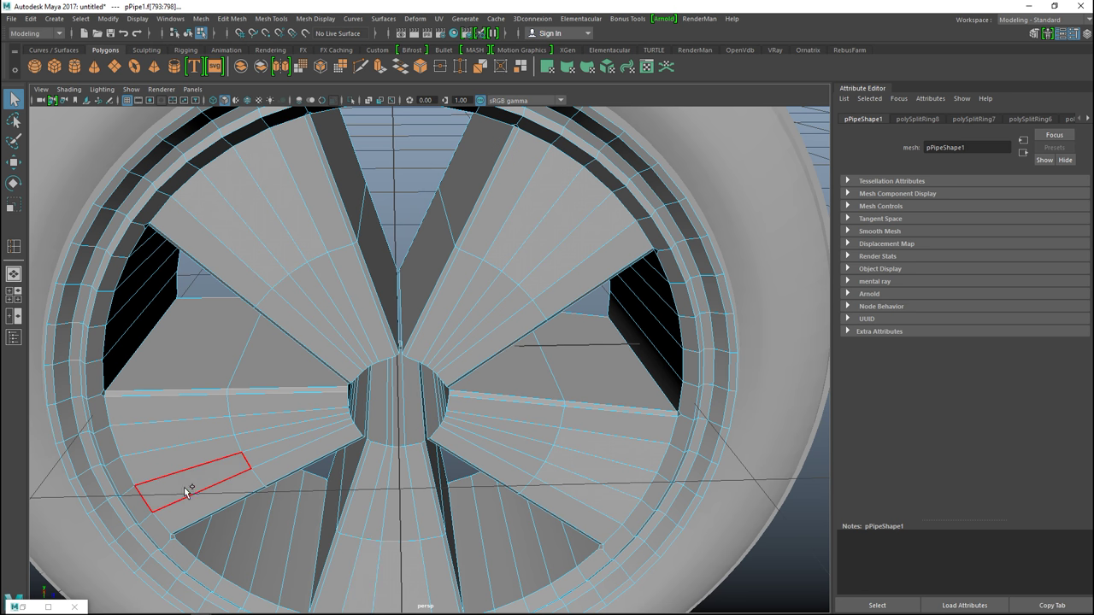
scroll(94, 438, down, 5)
alt+drag(96, 438, 333, 441)
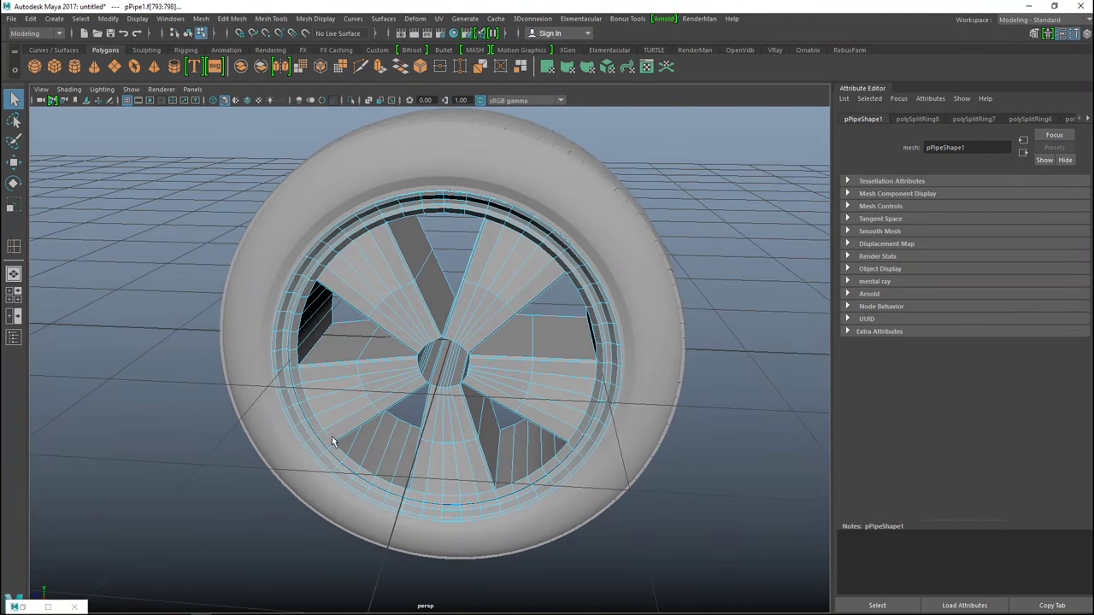
key(ctrl+e)
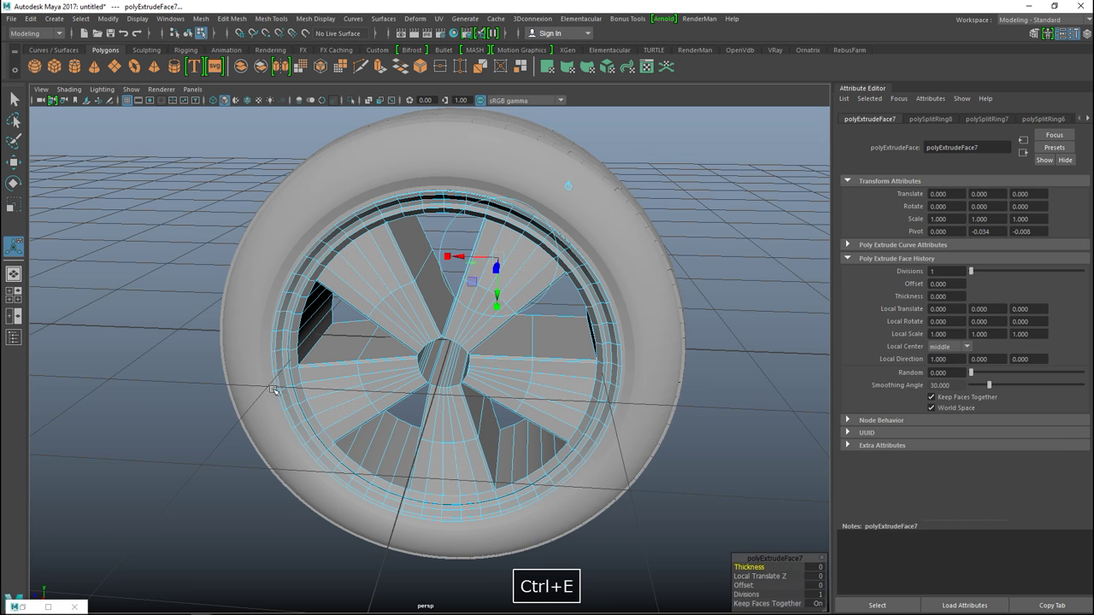
- Set the extrusion Thickness to -0.19 to recess the faces, then deselect and return to Object Mode
click(750, 576)
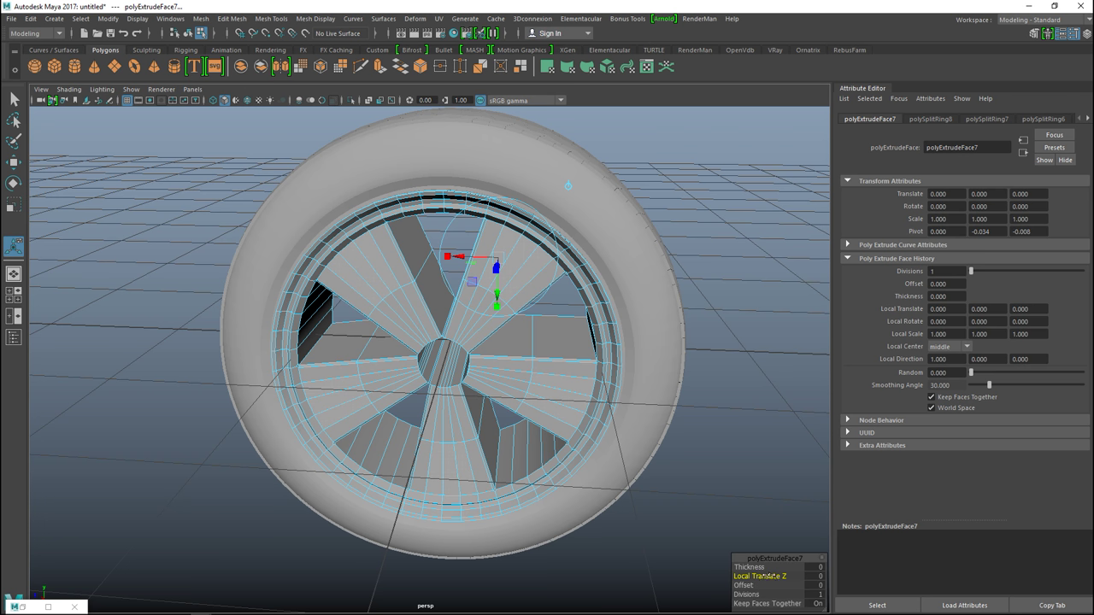
middle_drag(749, 567, 746, 567)
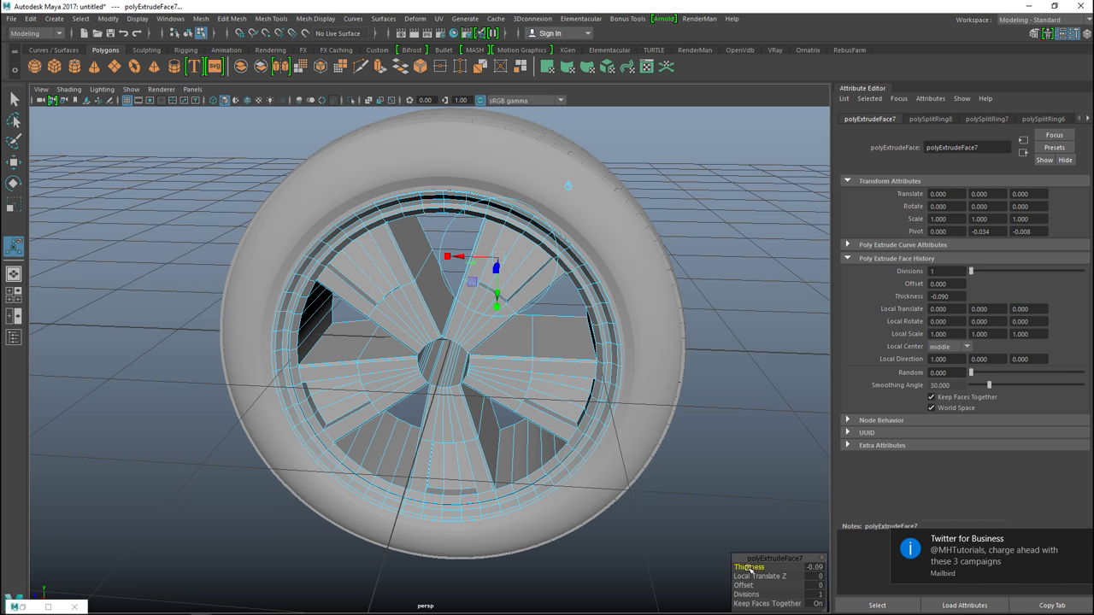
click(1085, 540)
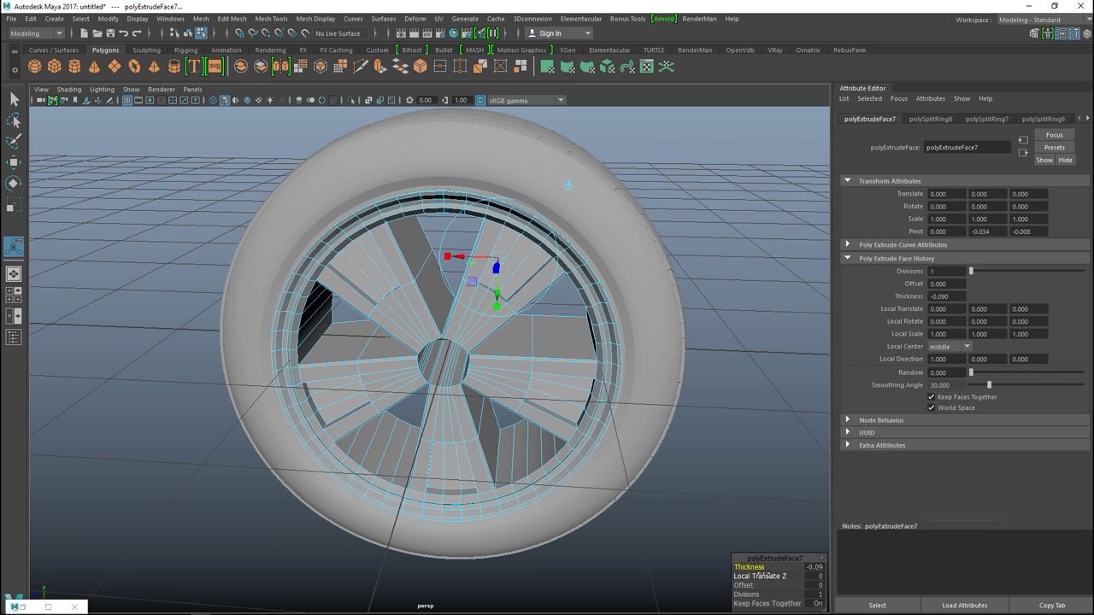
middle_drag(760, 567, 752, 576)
alt+drag(751, 456, 582, 457)
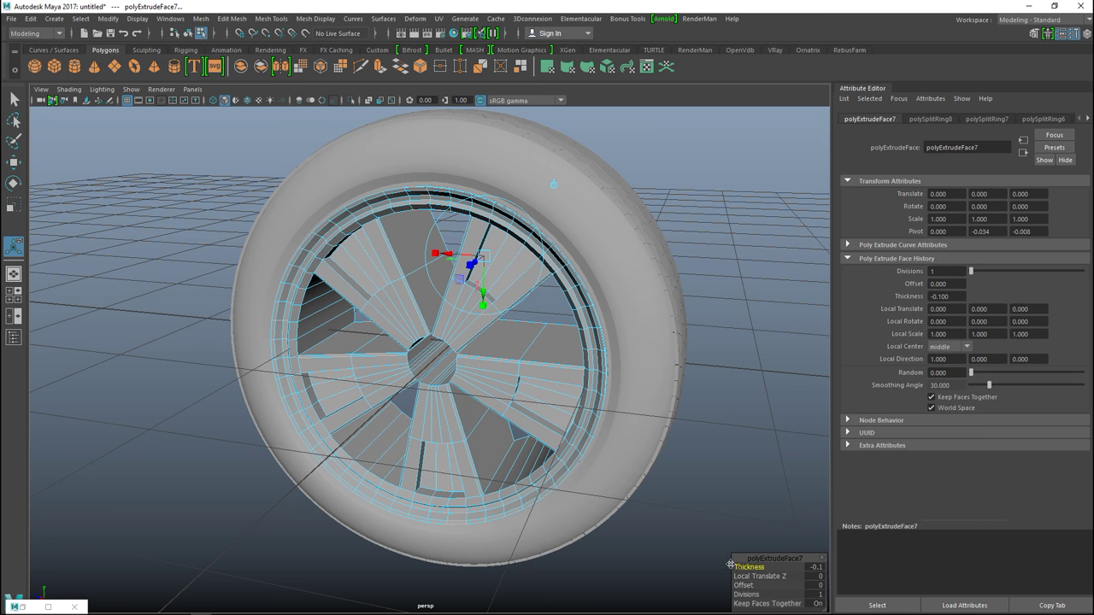
drag(748, 565, 750, 565)
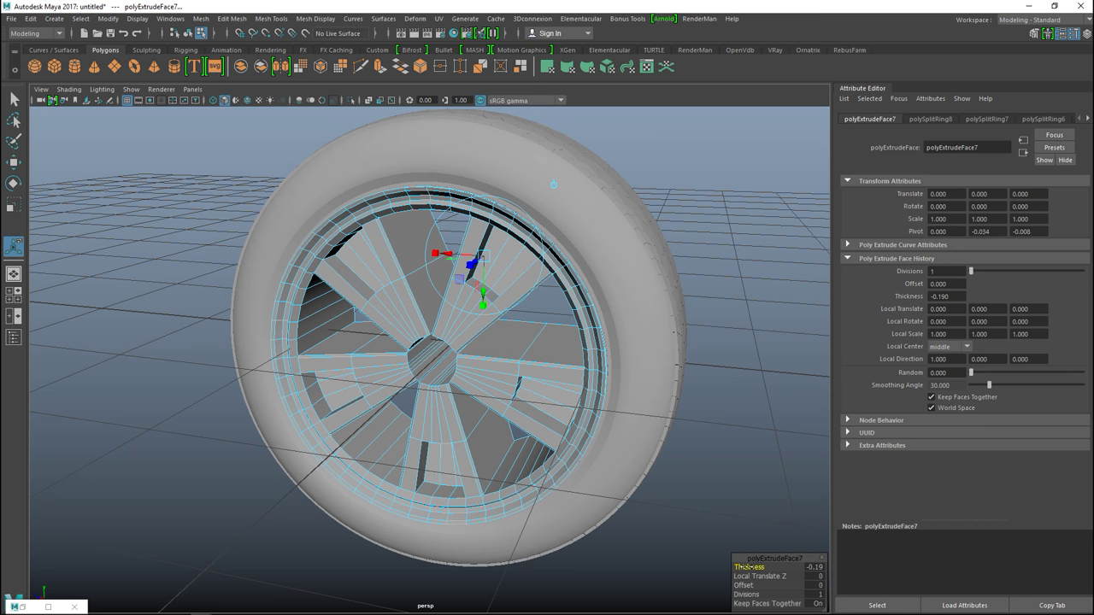
click(732, 444)
scroll(735, 446, up, 5)
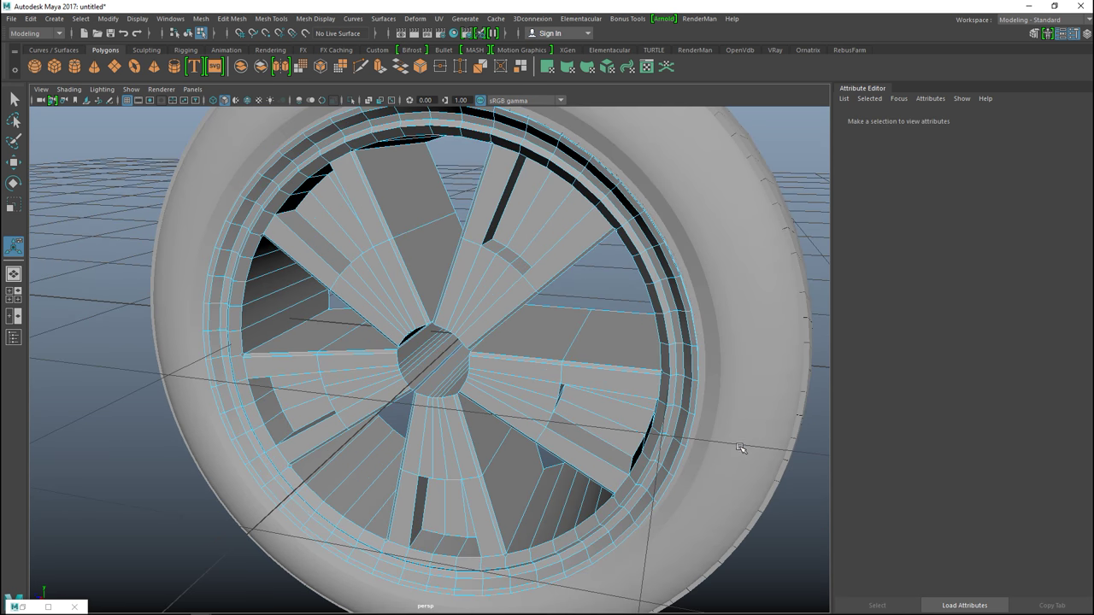
right_drag(486, 278, 538, 232)
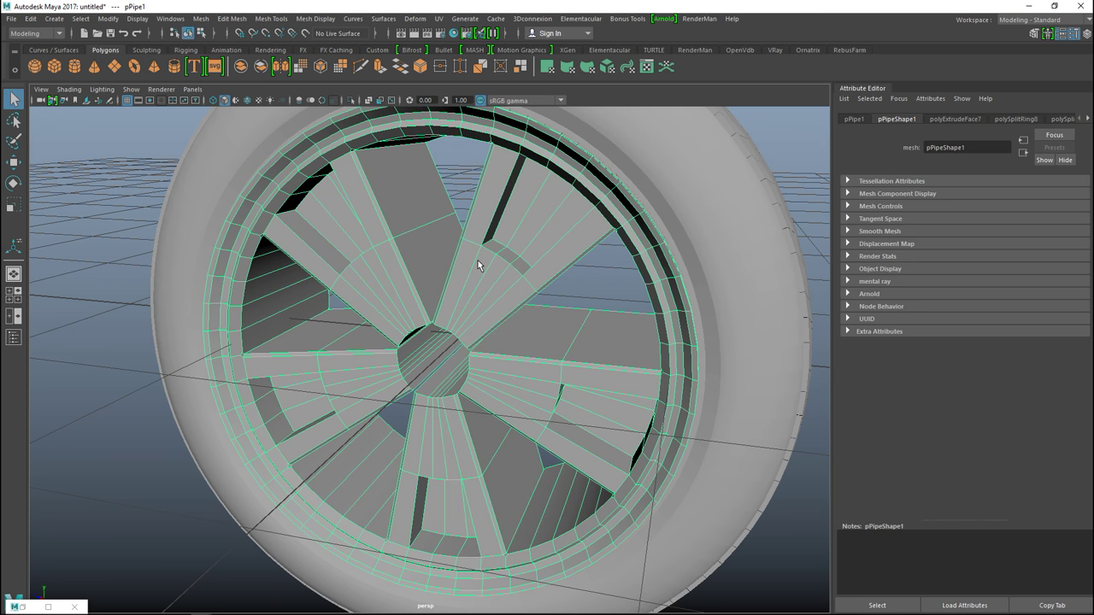
- Exit smooth mesh preview on the wheel, face it head-on, and create a polygon cylinder
key(3)
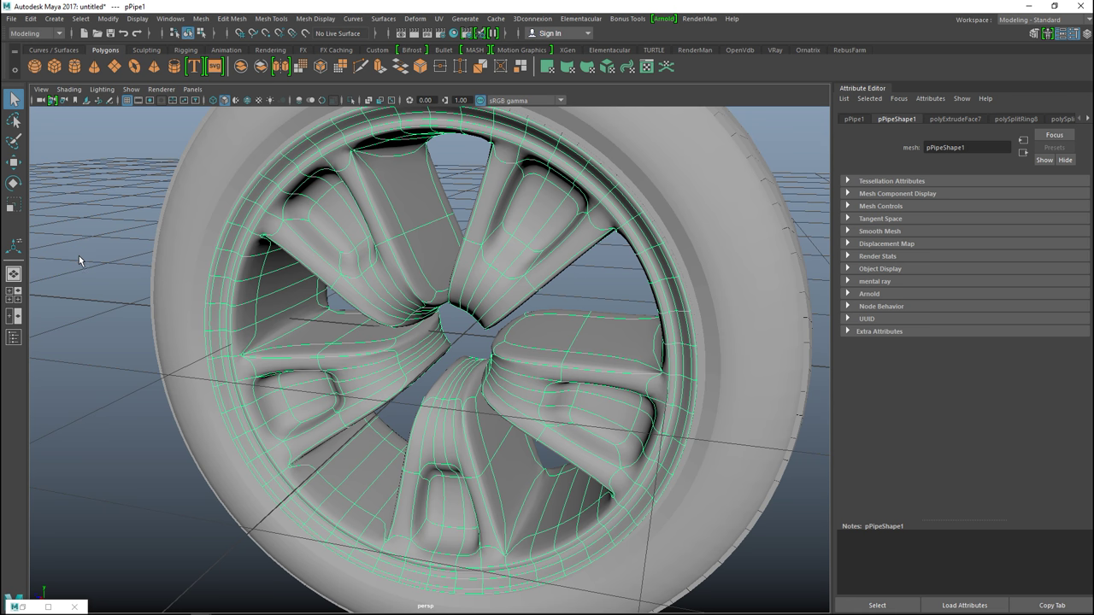
key(1)
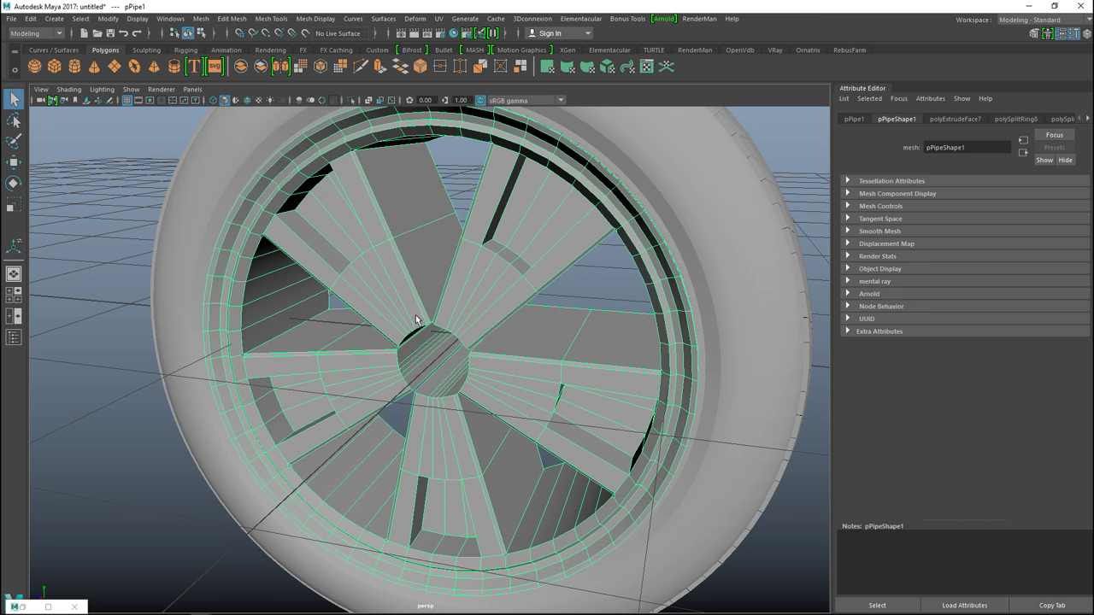
alt+drag(448, 402, 403, 413)
scroll(402, 412, up, 2)
scroll(403, 413, down, 4)
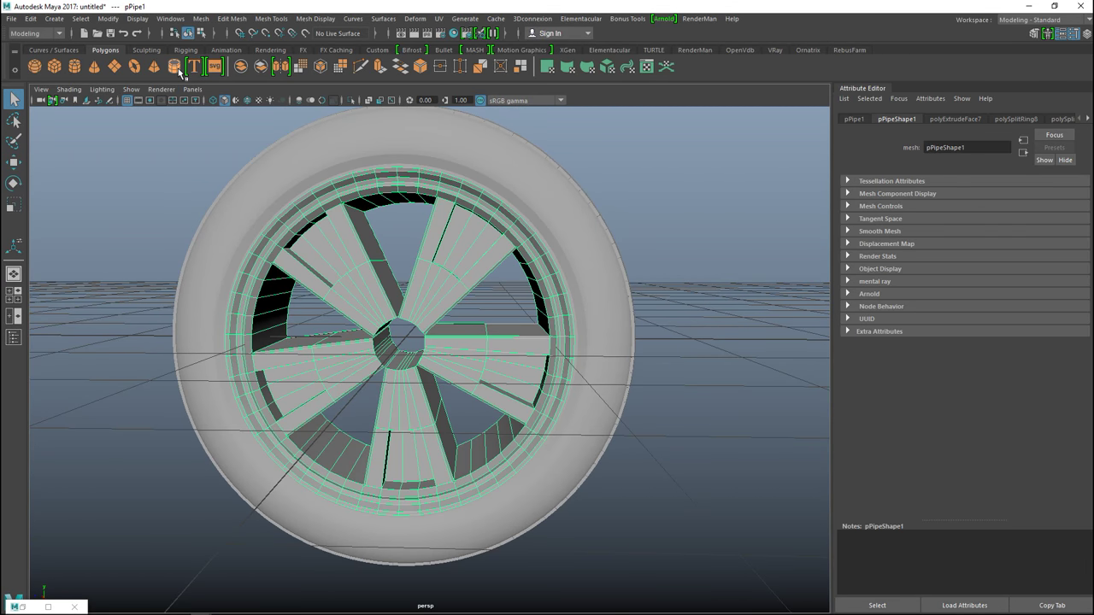
click(75, 66)
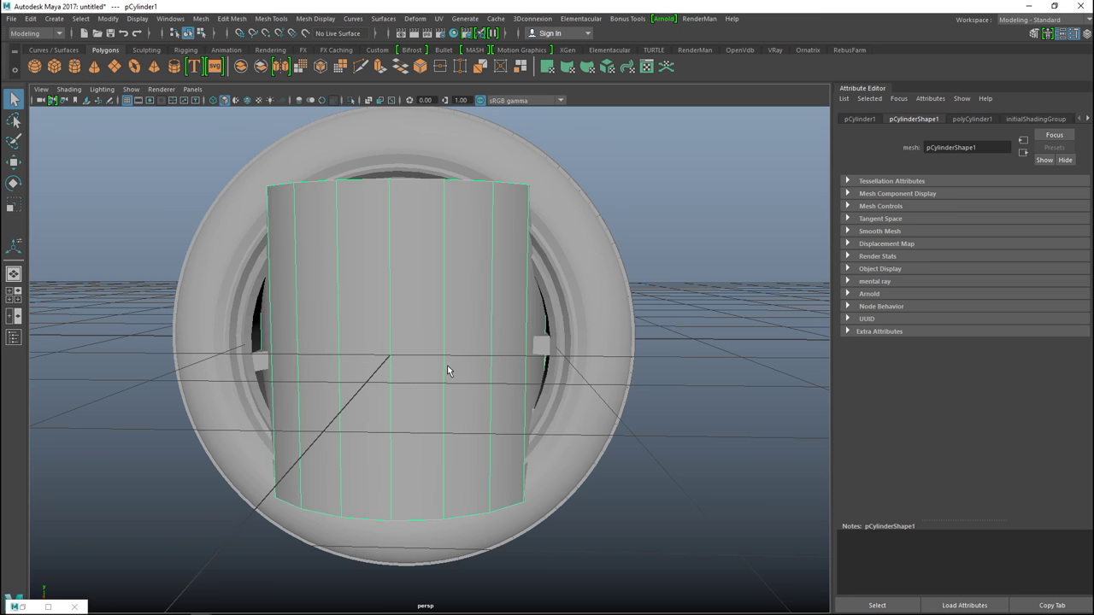
- Rotate the cylinder 90° onto the wheel's axis and scale it down into the hub
key(e)
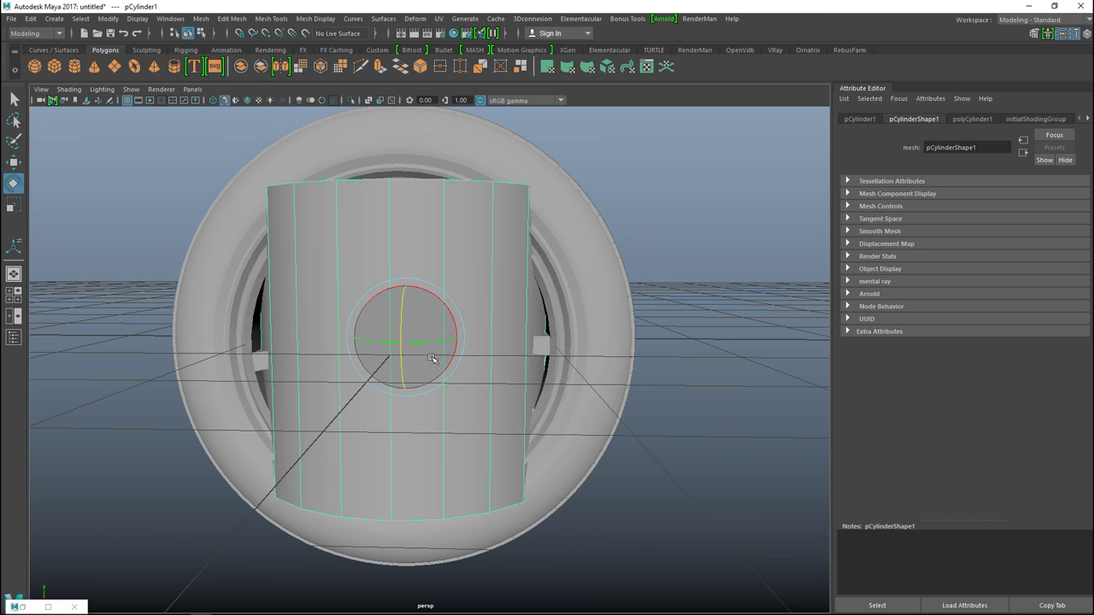
drag(401, 308, 396, 365)
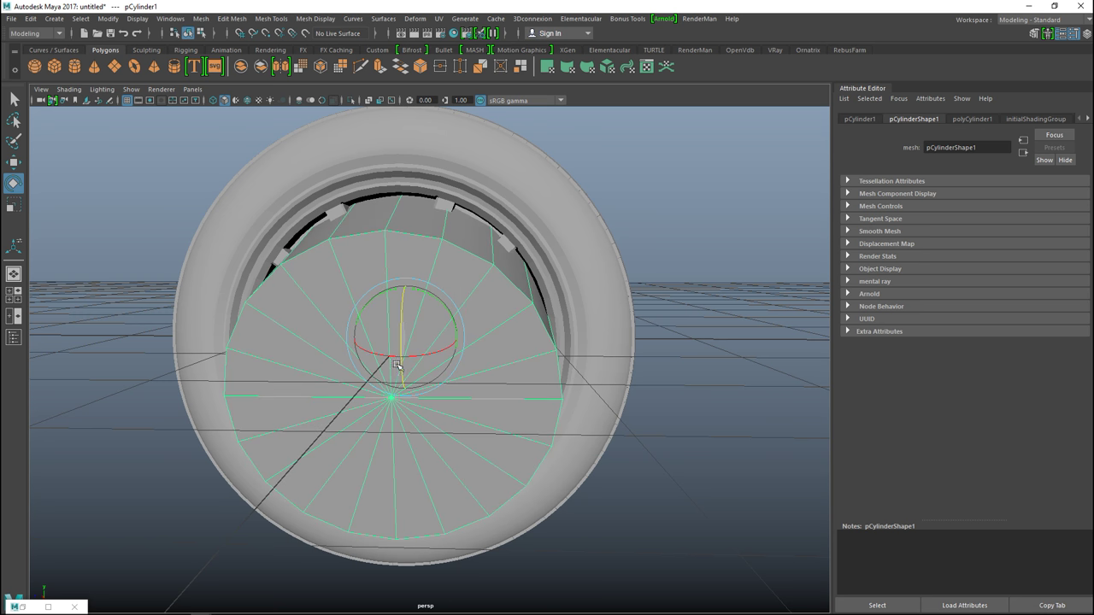
scroll(518, 410, down, 5)
alt+drag(518, 410, 471, 445)
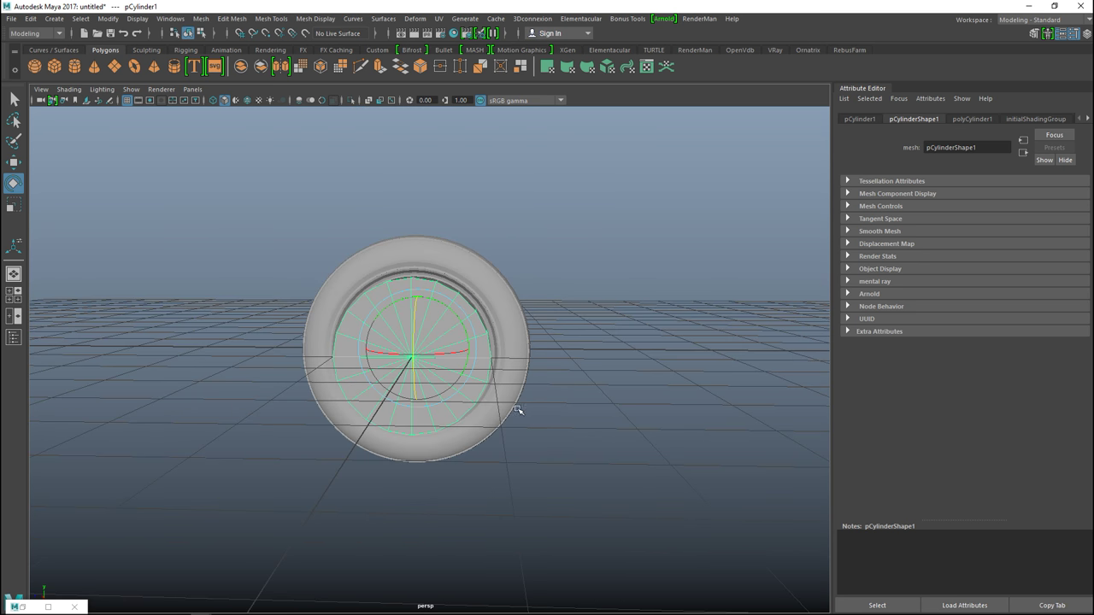
key(r)
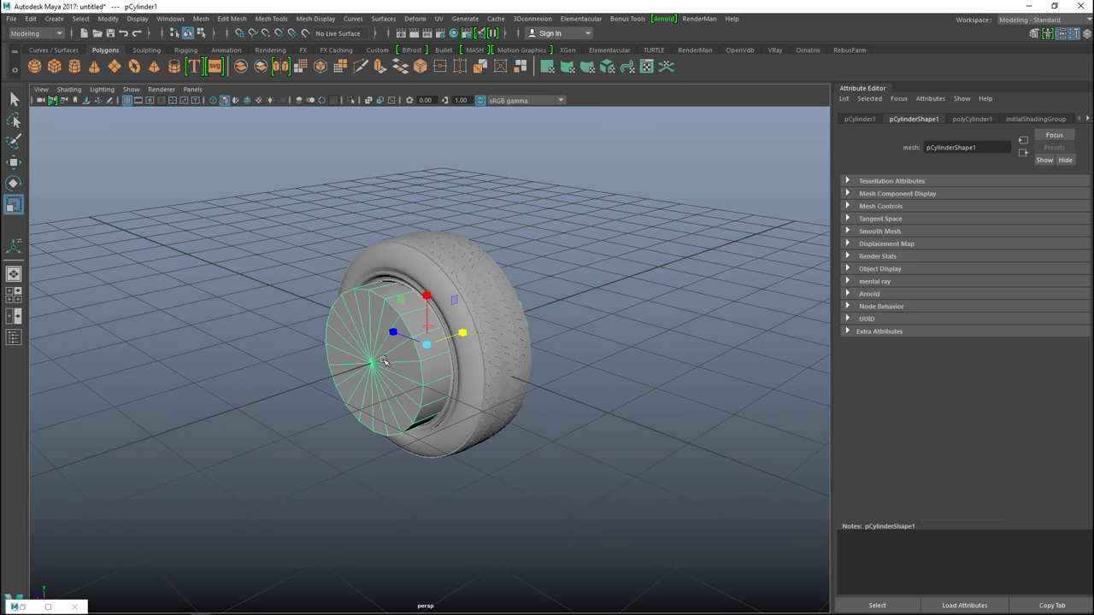
drag(429, 346, 369, 376)
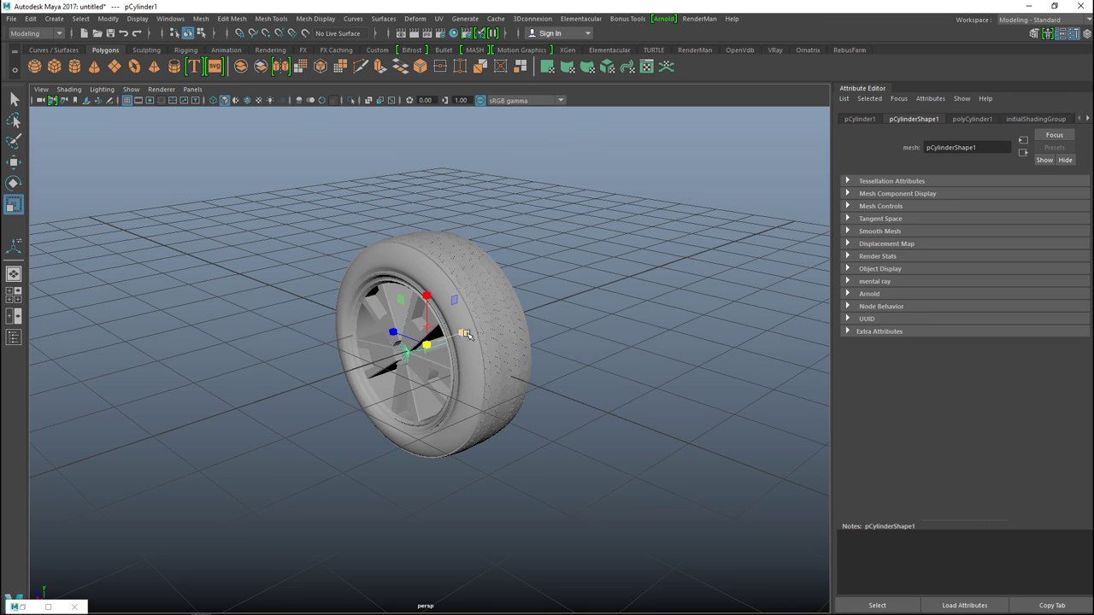
drag(466, 334, 541, 305)
- Set the cylinder's Subdivisions Axis to 50 in polyCylinder1
click(970, 120)
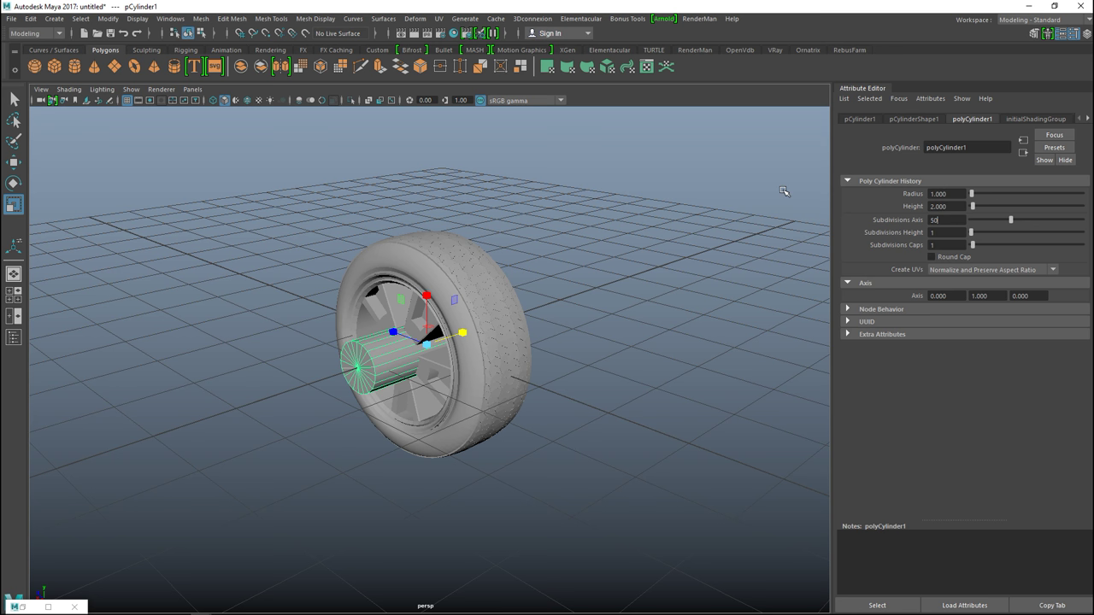
text(50)
key(Return)
scroll(622, 350, up, 5)
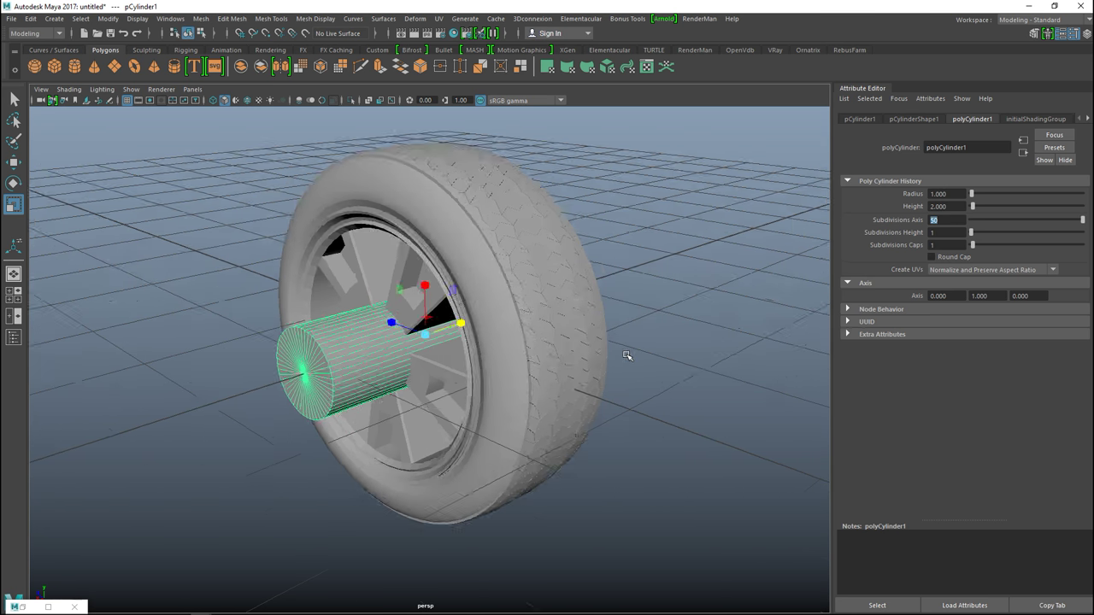
alt+drag(607, 303, 662, 296)
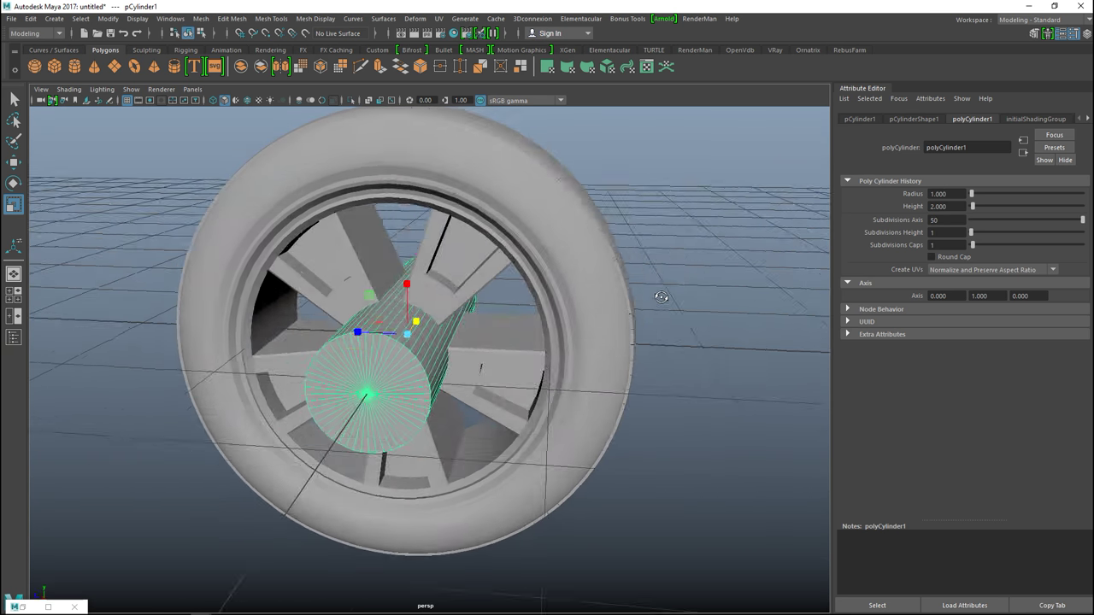
scroll(661, 296, down, 3)
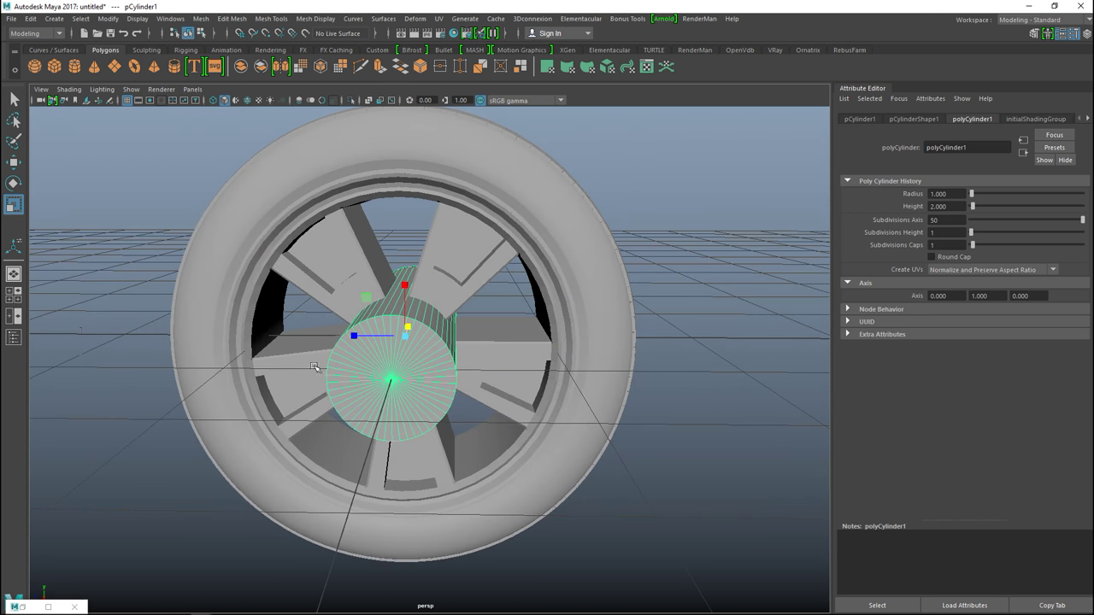
click(14, 295)
- Shrink the cylinder uniformly to hub size in the enlarged side view
key(space)
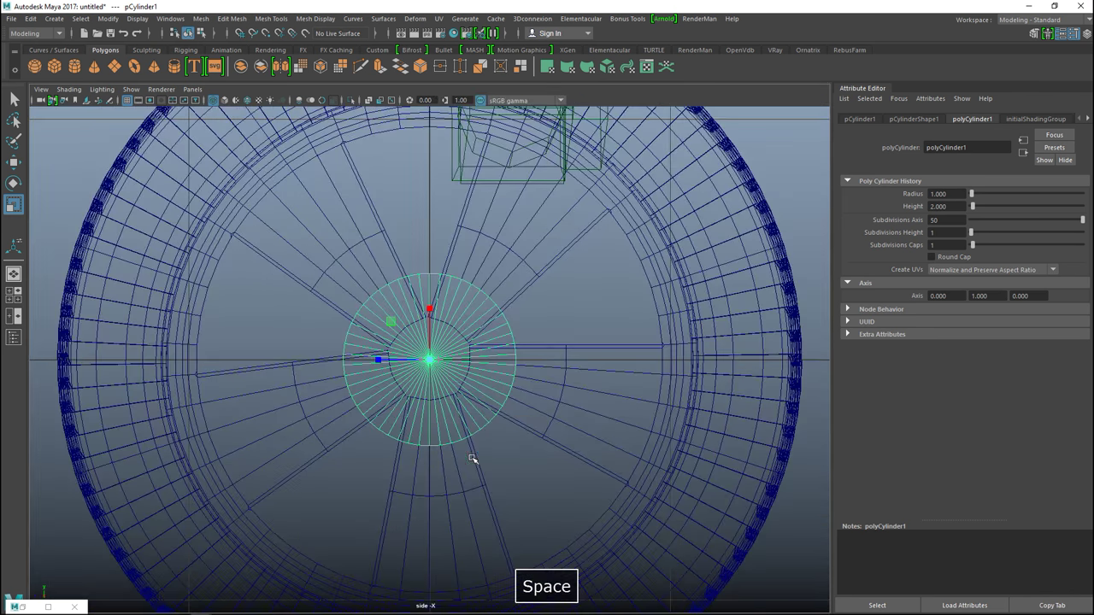
scroll(475, 455, up, 4)
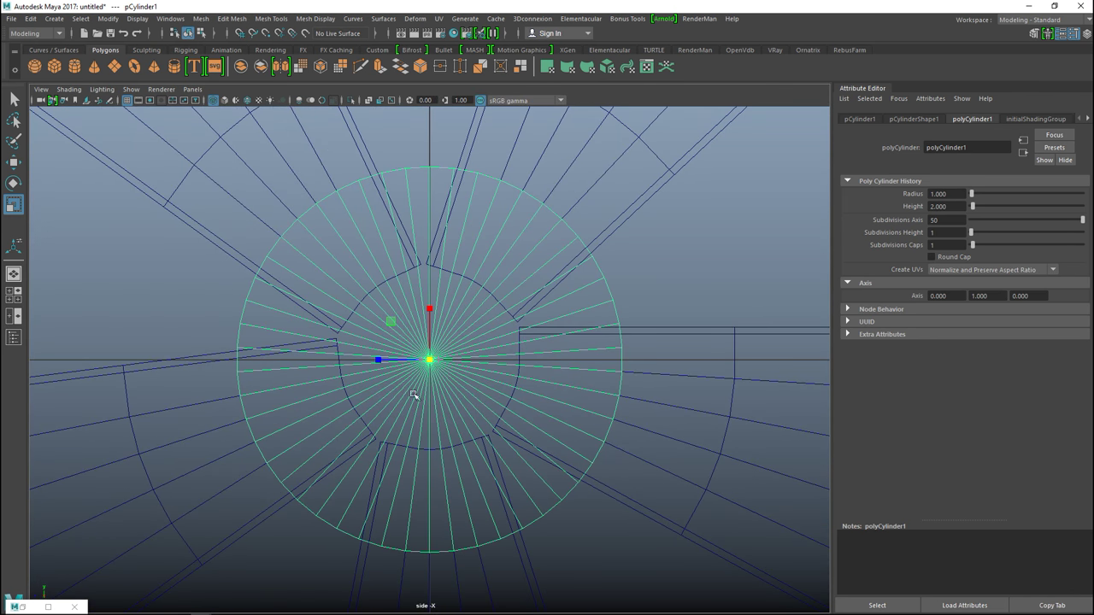
drag(429, 359, 78, 445)
- Flatten the cylinder into a thin disc and set its Subdivisions Caps to 0
click(13, 297)
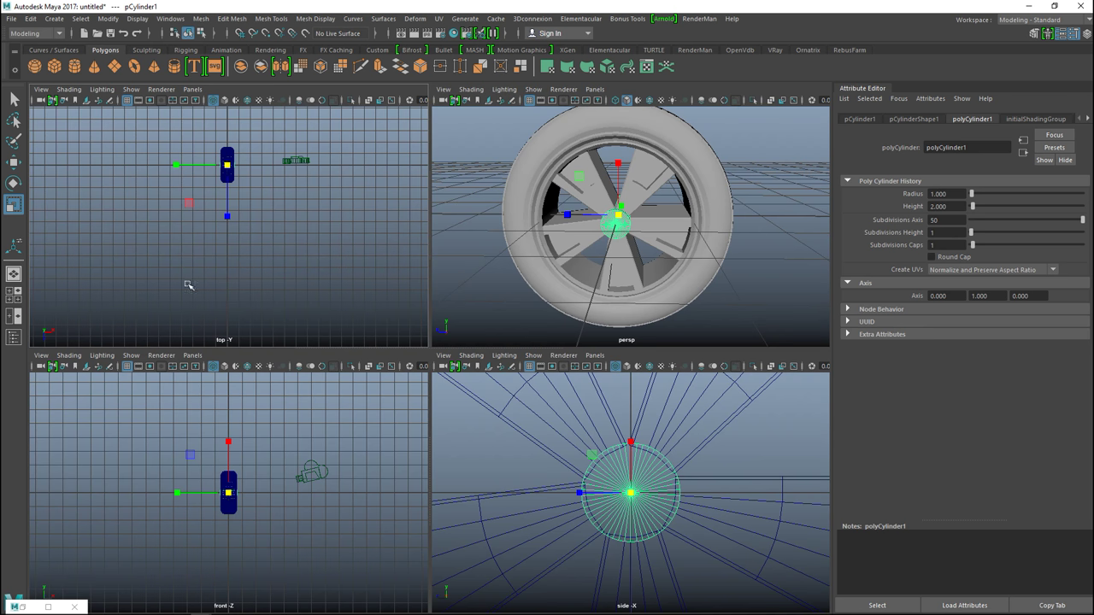
key(space)
scroll(671, 369, up, 3)
alt+drag(683, 370, 550, 402)
drag(473, 315, 471, 322)
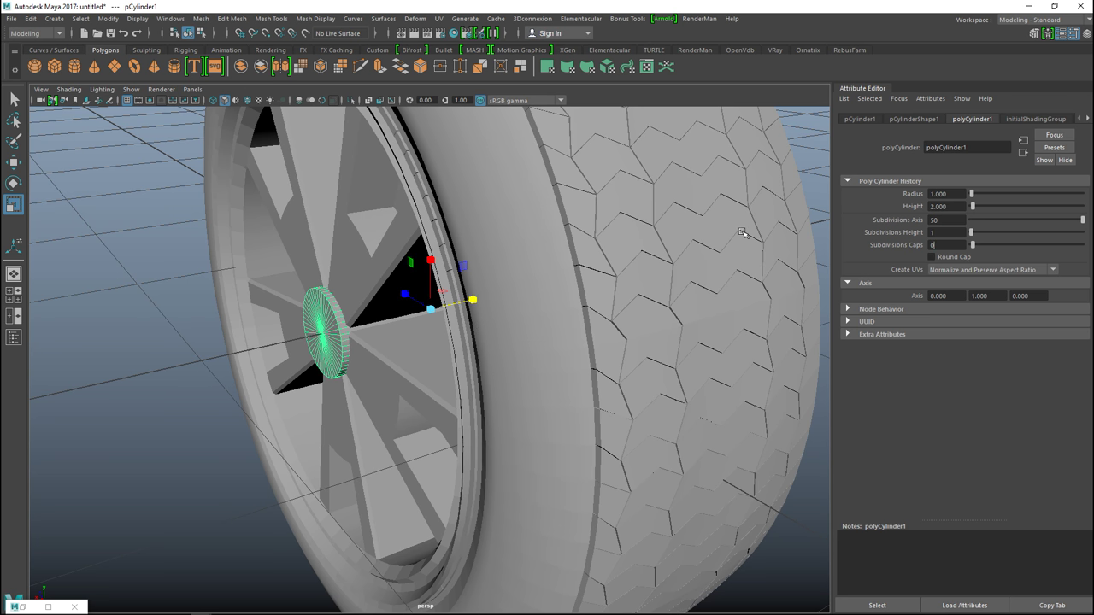
text(0)
key(Return)
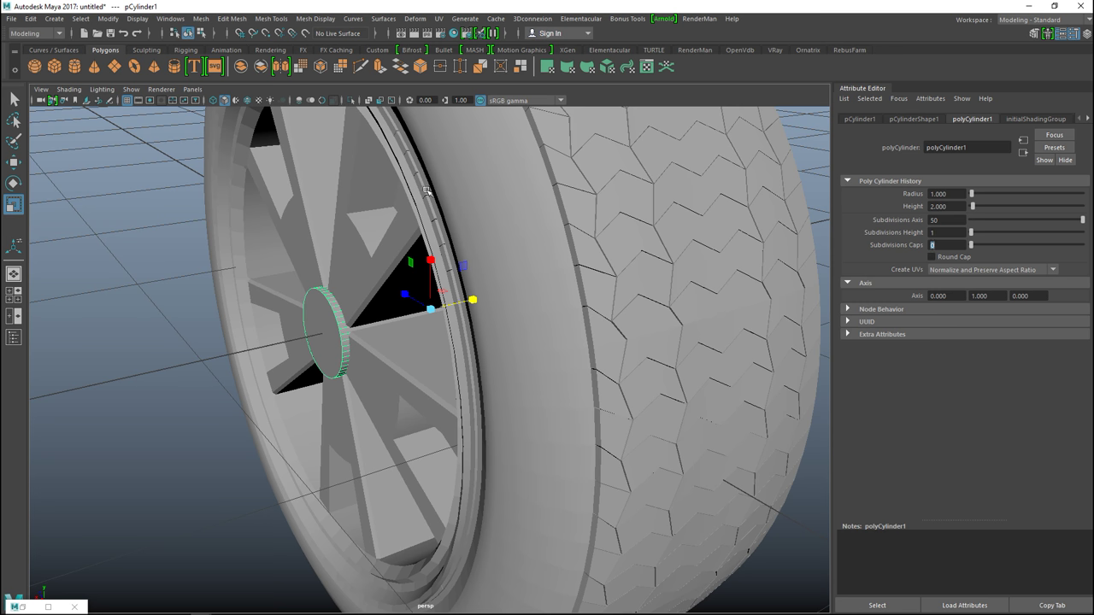
- Select the tire and rim meshes and hide them with Ctrl+H
click(532, 262)
click(431, 347)
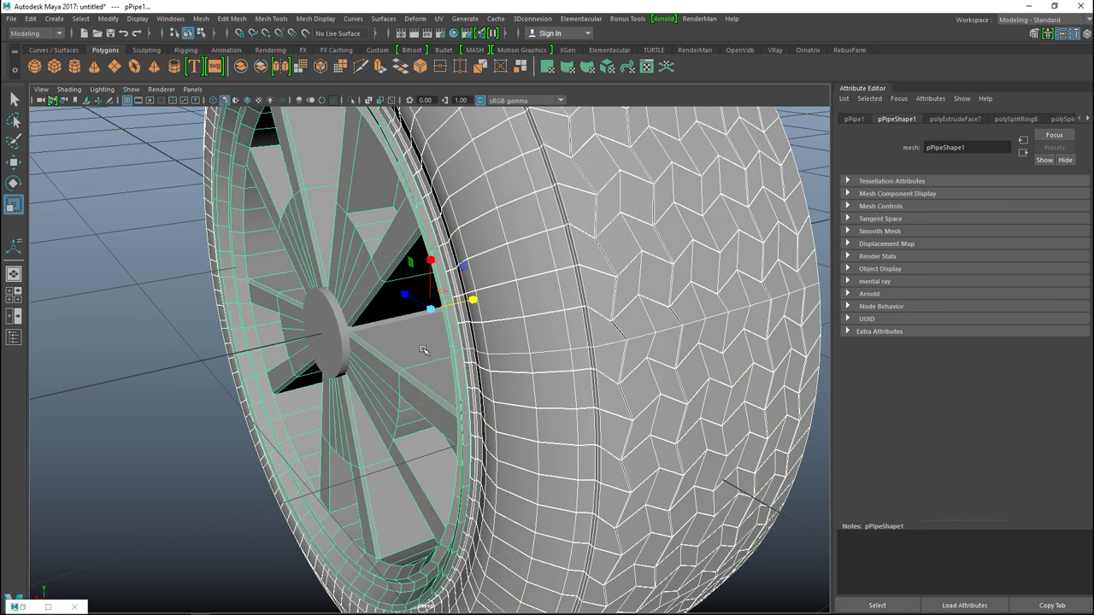
key(ctrl+h)
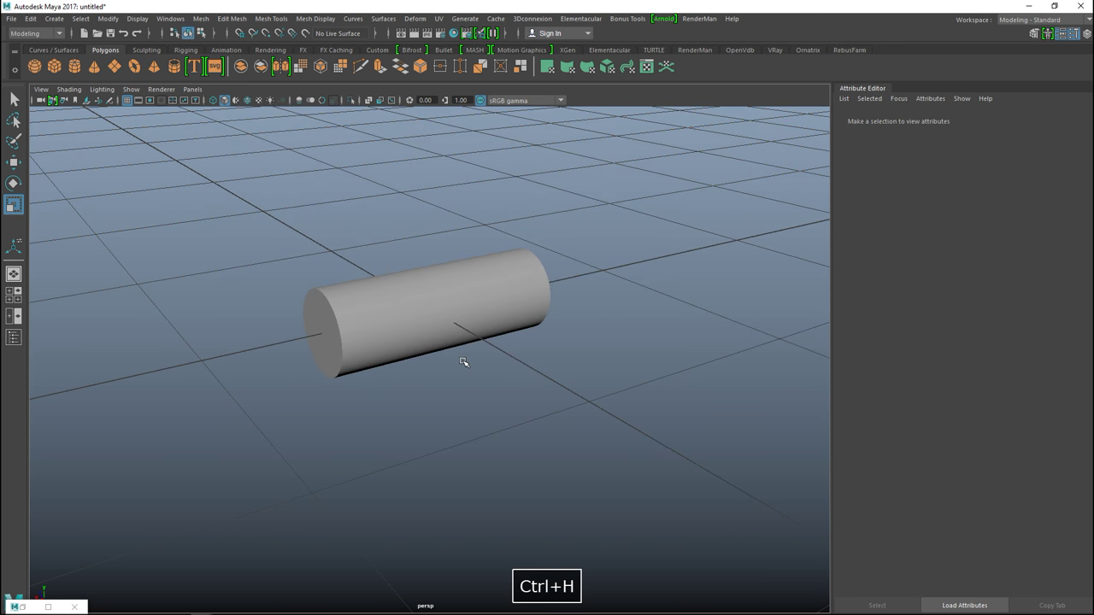
- Set Insert Edge Loop to 2 multiple loops and cut them across the cylinder
click(423, 347)
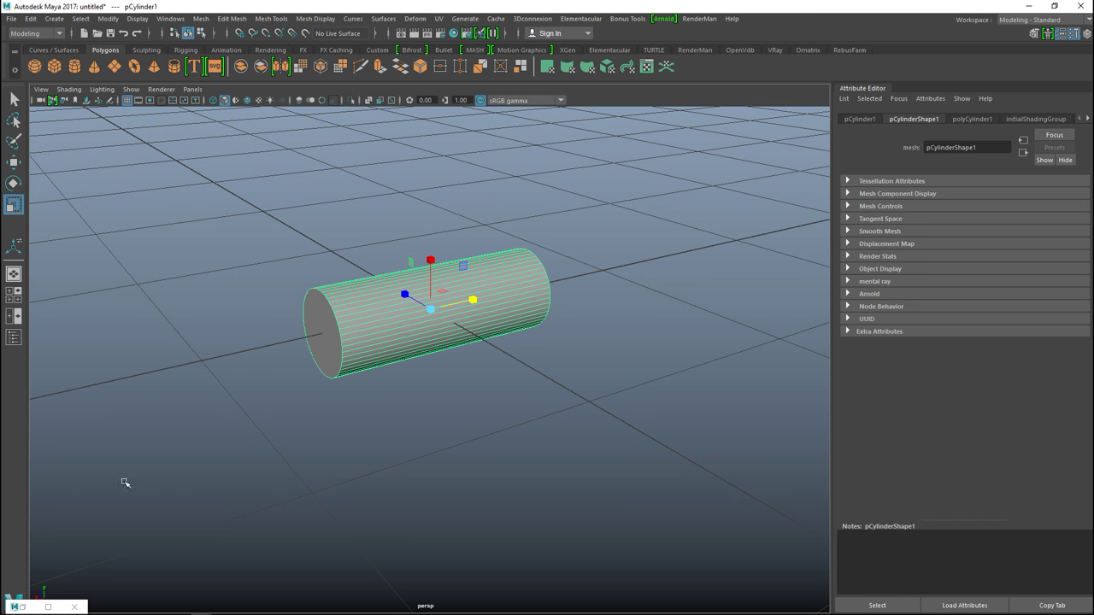
click(48, 607)
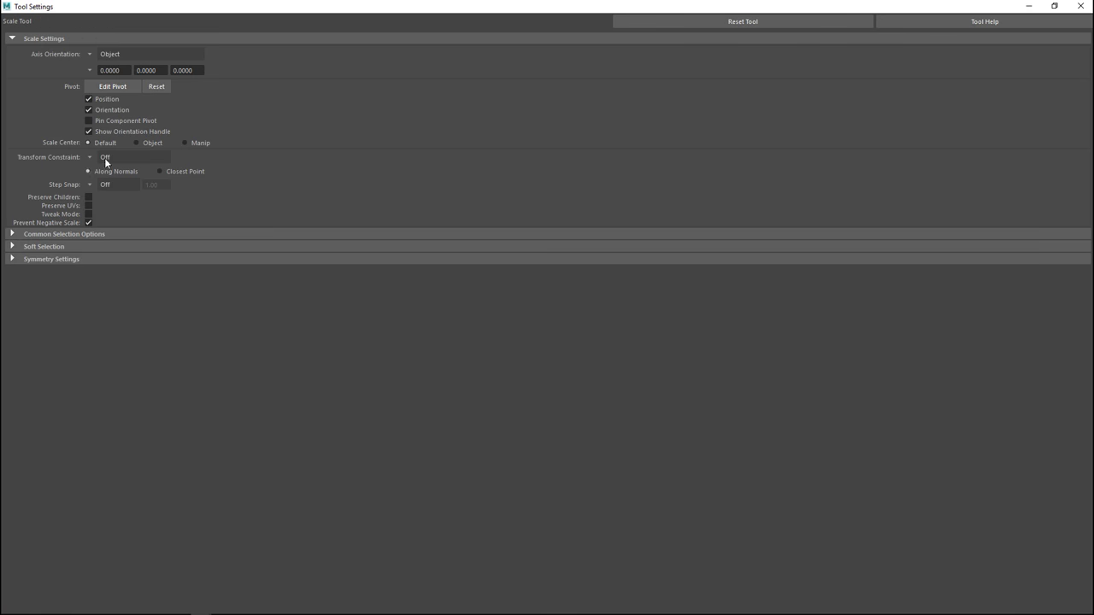
click(1080, 6)
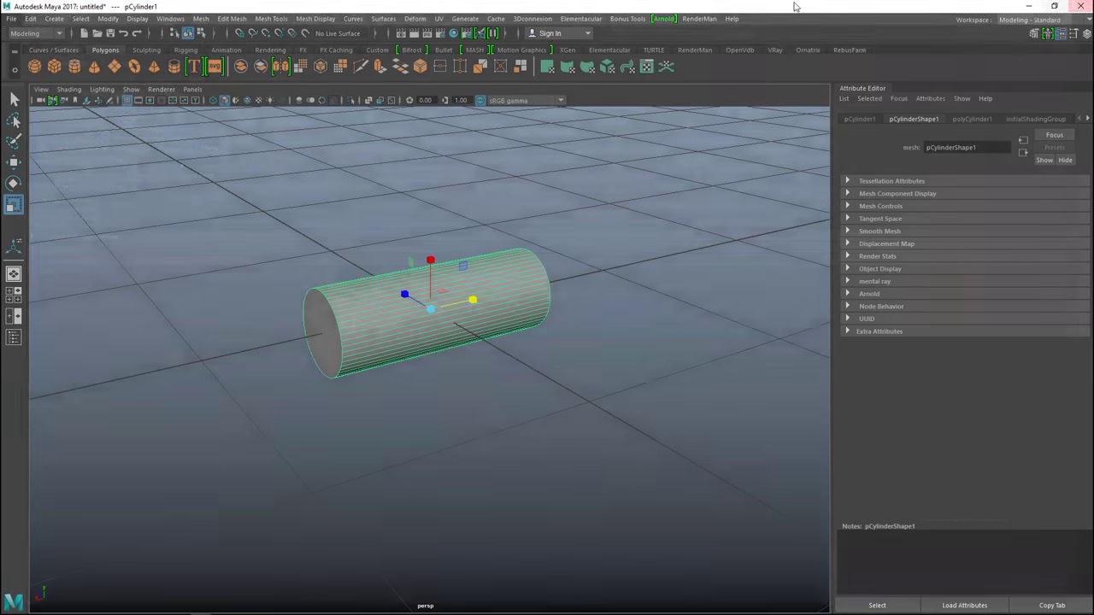
click(229, 19)
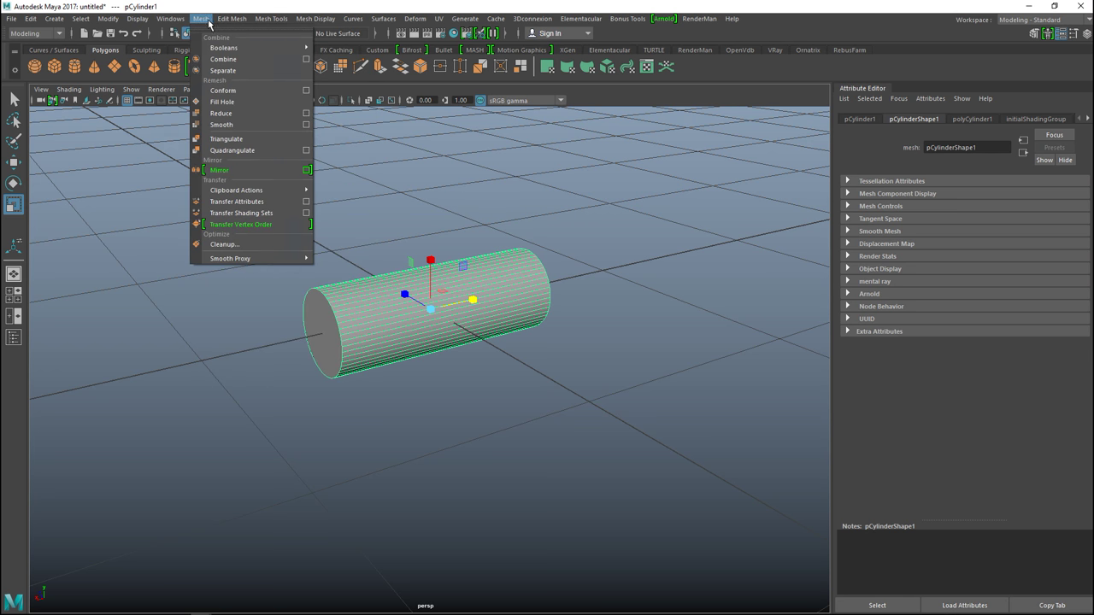
mouse_move(272, 19)
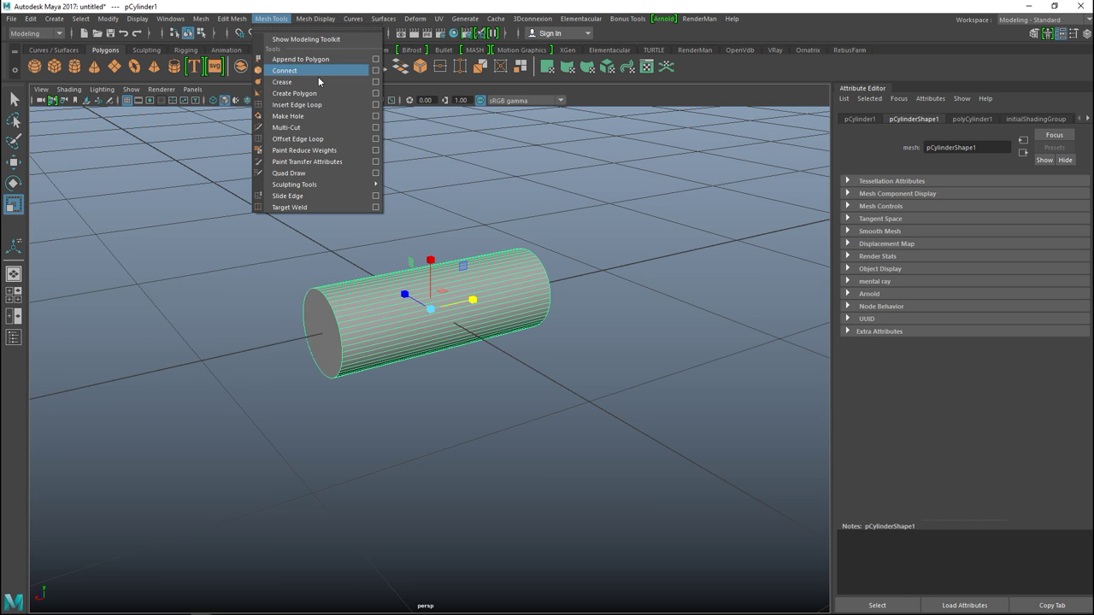
click(375, 104)
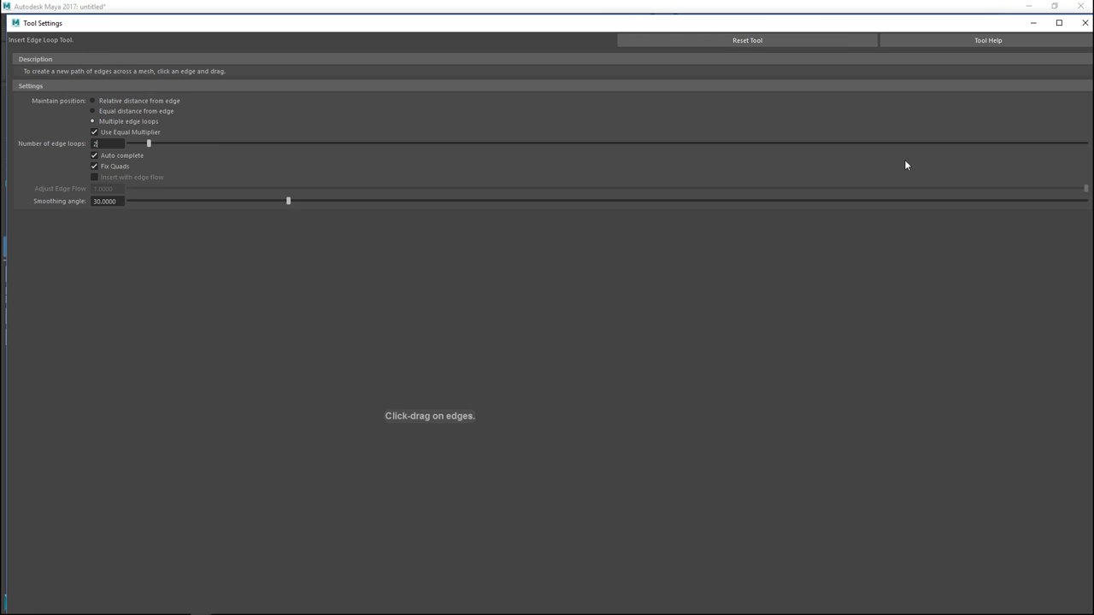
click(1085, 23)
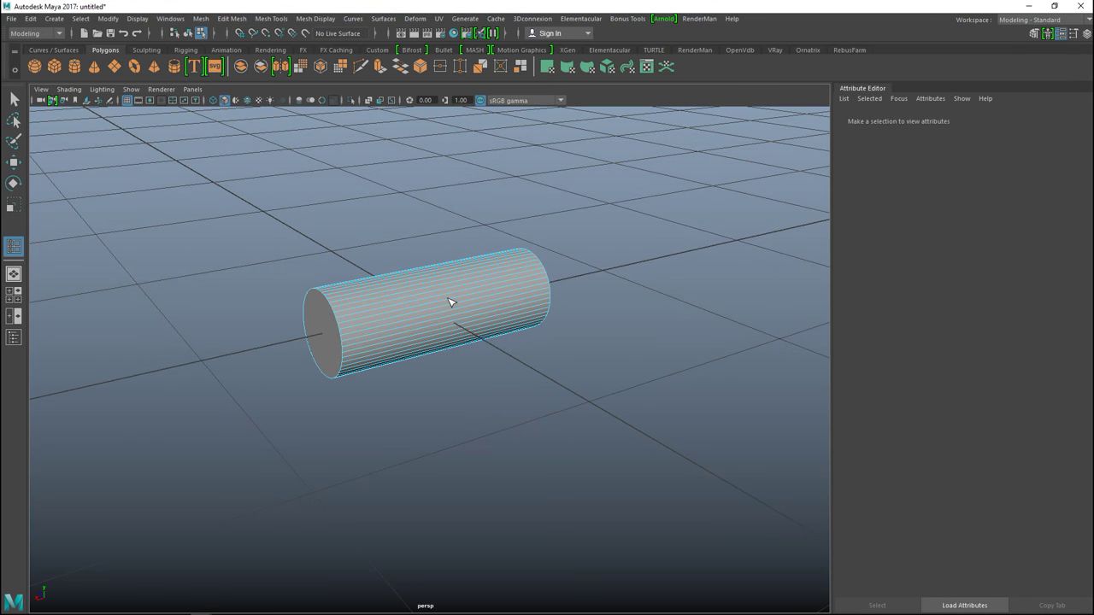
click(467, 343)
- Scale the new edge loops along X, spreading them toward the cylinder's ends
key(r)
drag(470, 299, 568, 286)
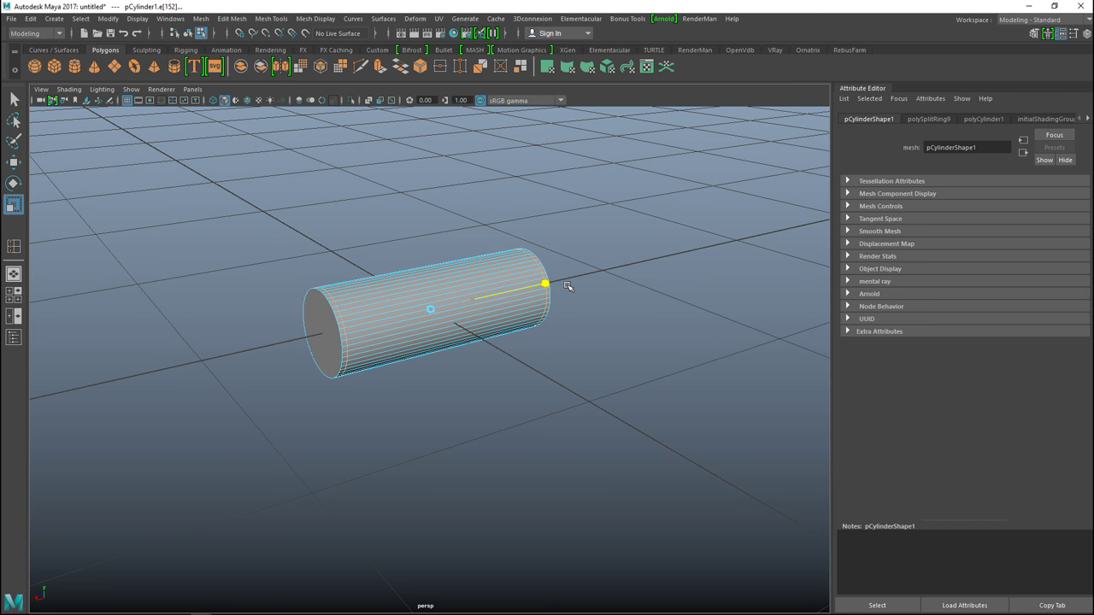
drag(568, 286, 568, 286)
key(q)
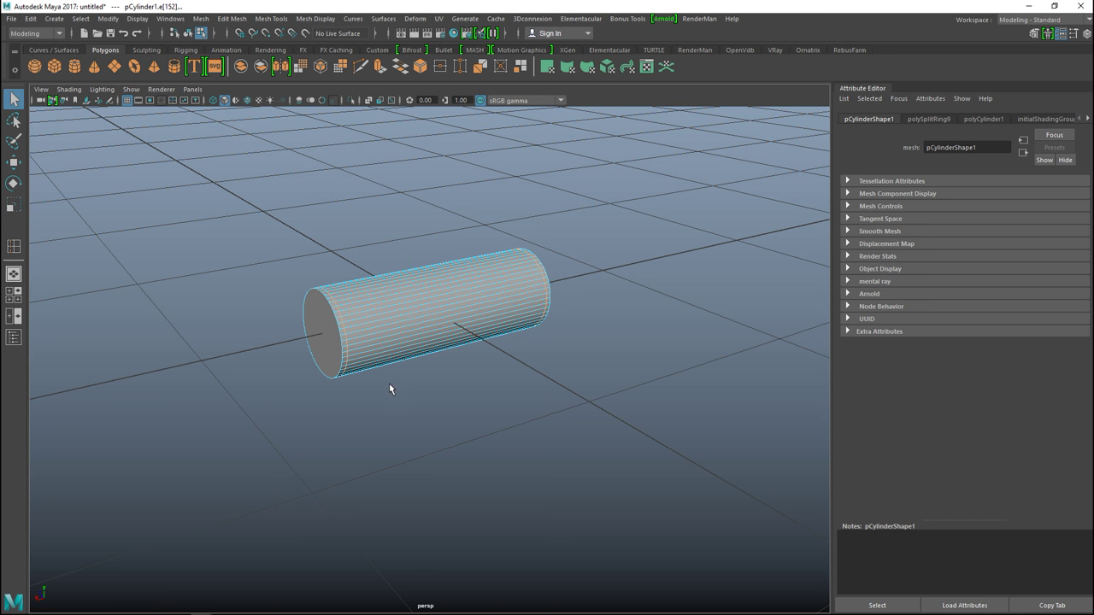
- In face mode, double-click a face to select the cylinder's full face loop
scroll(390, 385, up, 3)
right_drag(281, 267, 283, 295)
click(271, 299)
double_click(272, 296)
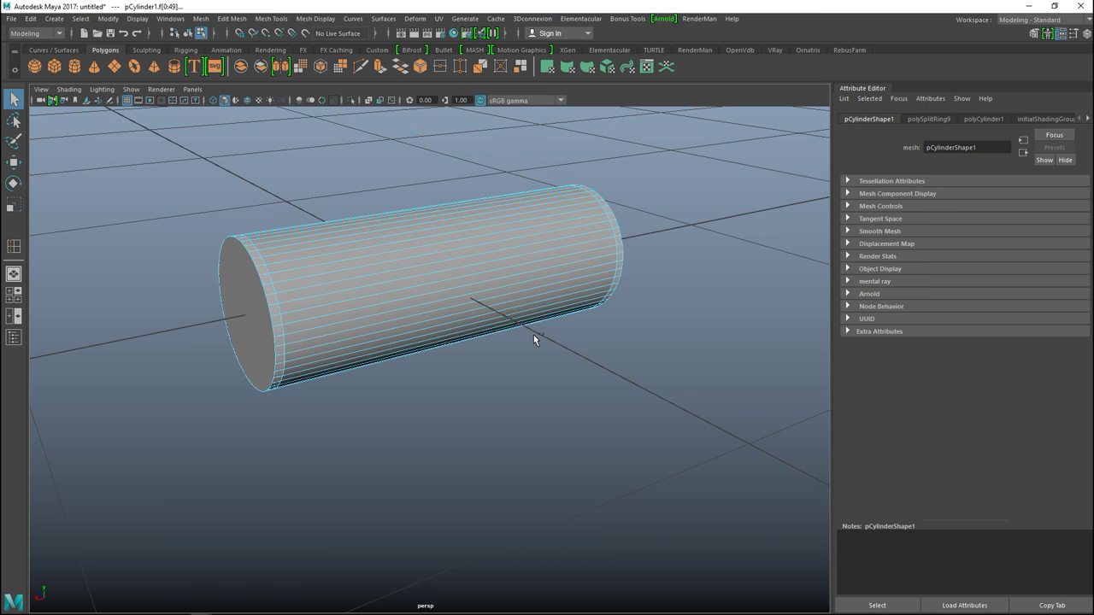
- Extrude the face ring with a 0.03 Thickness, forming thin lips at both ends
key(ctrl+e)
click(815, 568)
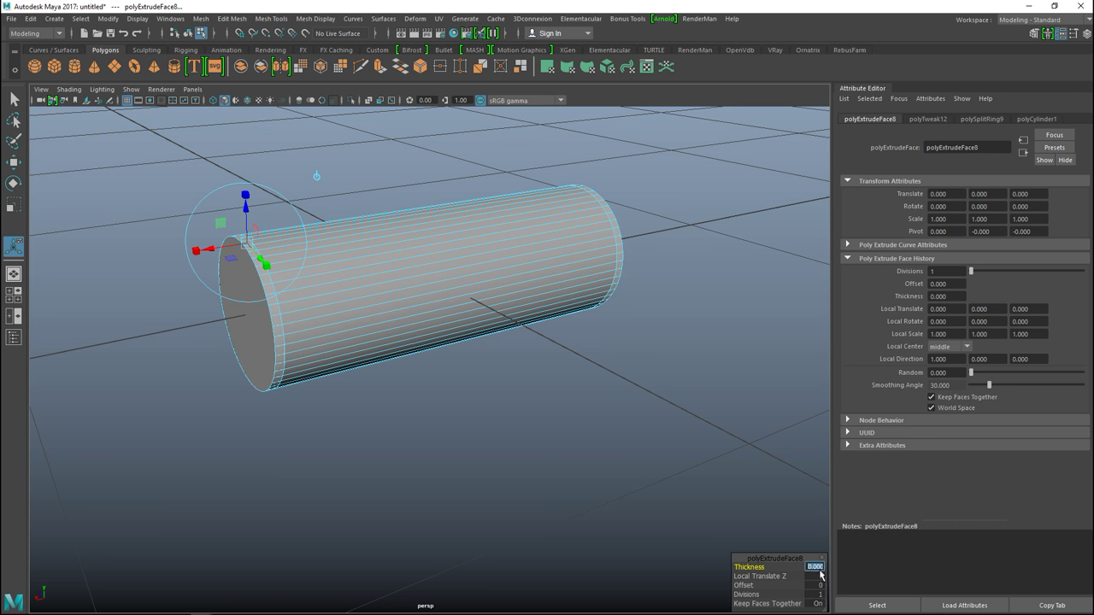
text(0.1)
key(Return)
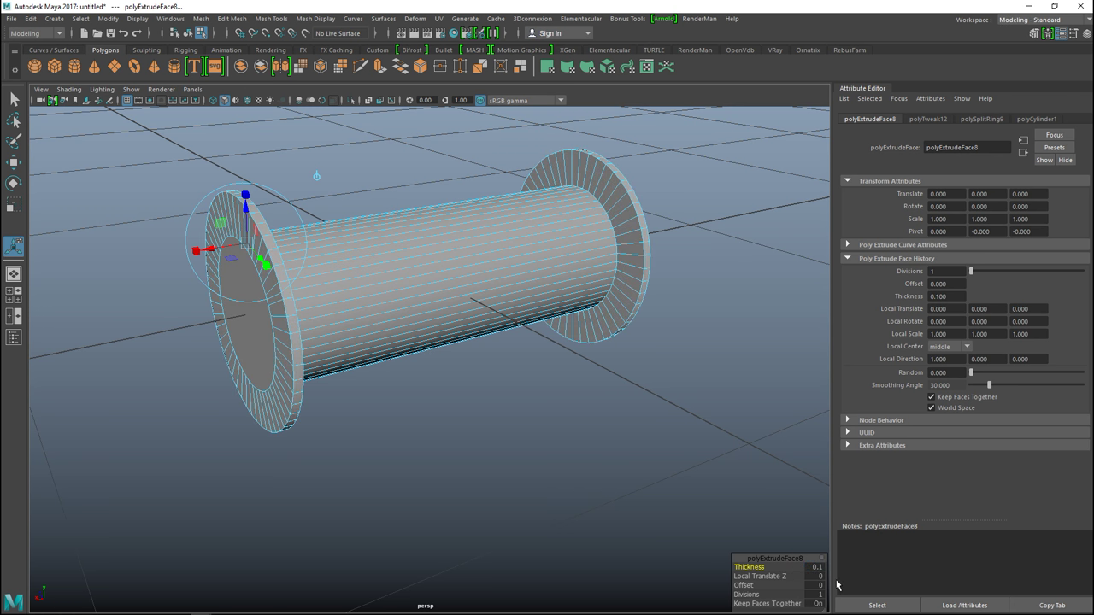
click(817, 568)
text(0.03)
key(Return)
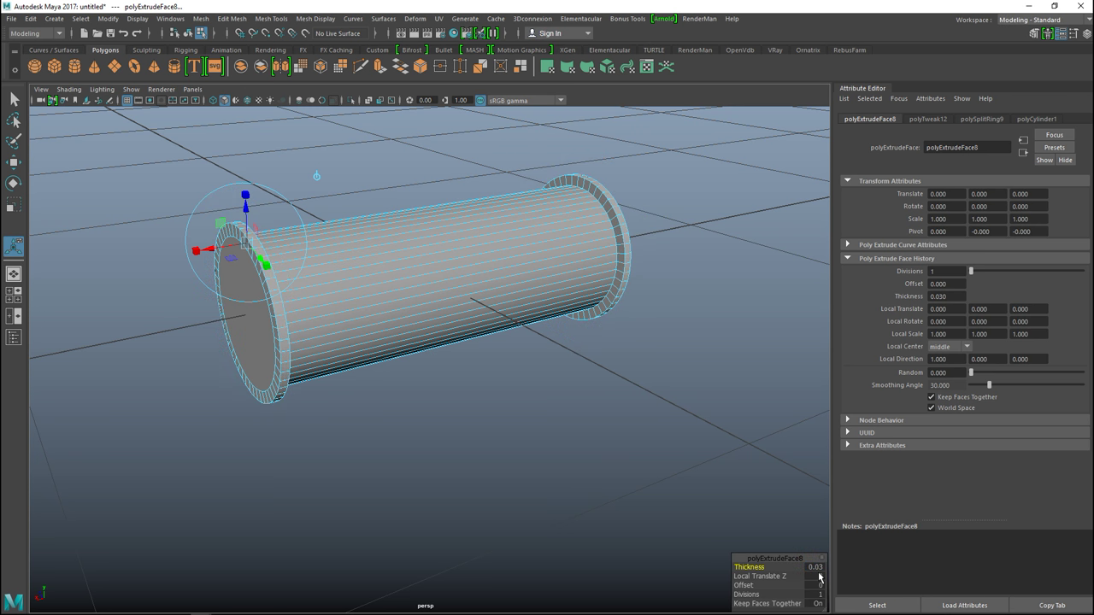
click(137, 19)
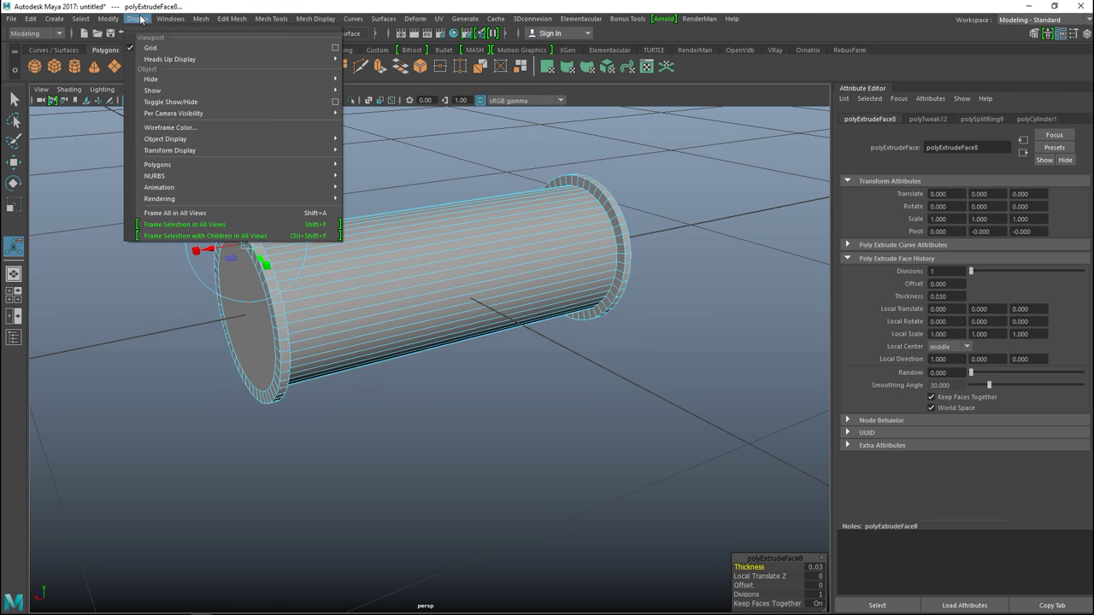
- Show all hidden geometry so the rim and tire reappear
mouse_move(190, 91)
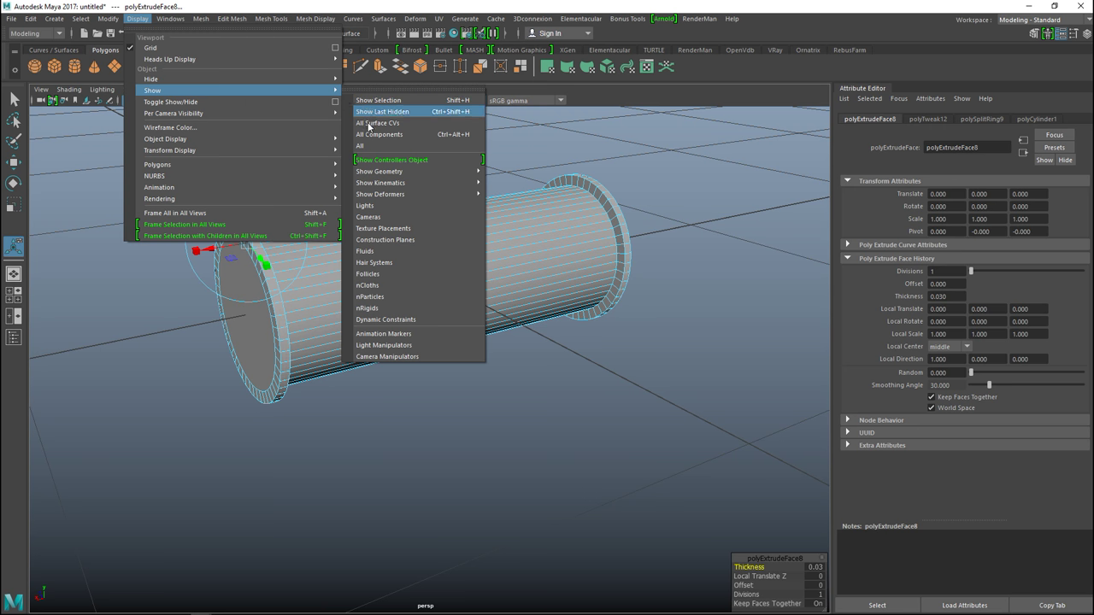
click(370, 147)
scroll(342, 200, down, 3)
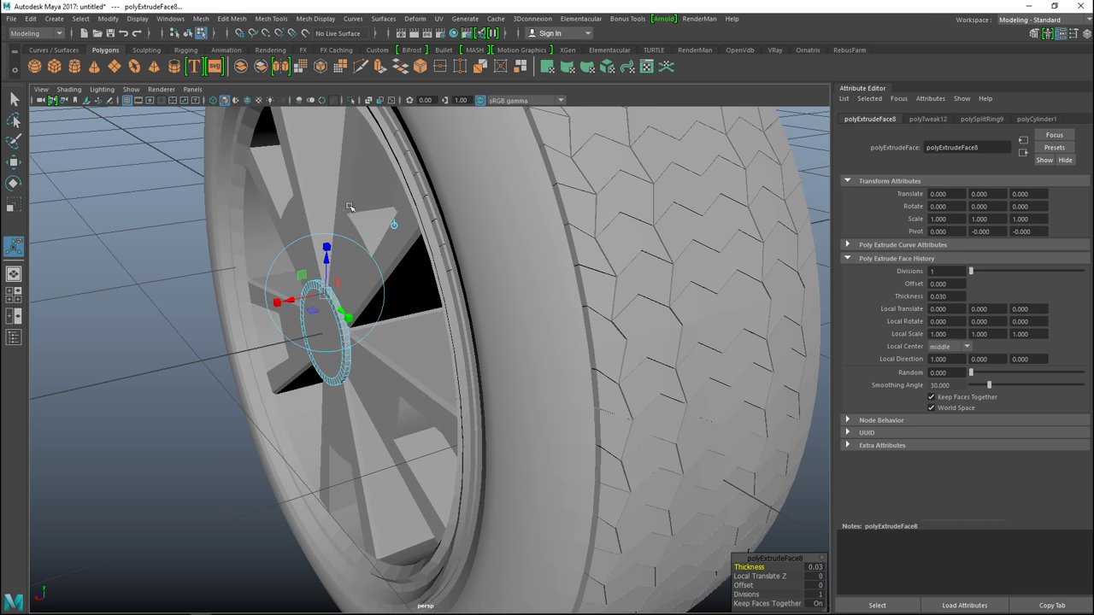
alt+drag(350, 228, 420, 284)
scroll(421, 284, up, 2)
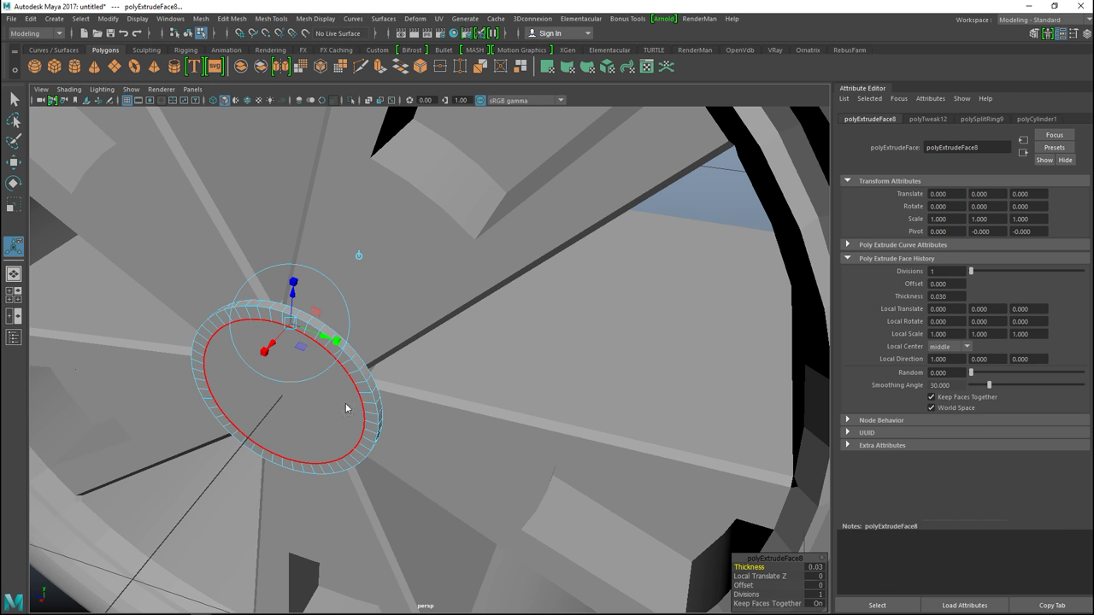
- Select the hub ring as a whole object and scale it along one axis
right_drag(341, 263, 314, 383)
alt+drag(323, 395, 471, 442)
scroll(471, 441, down, 3)
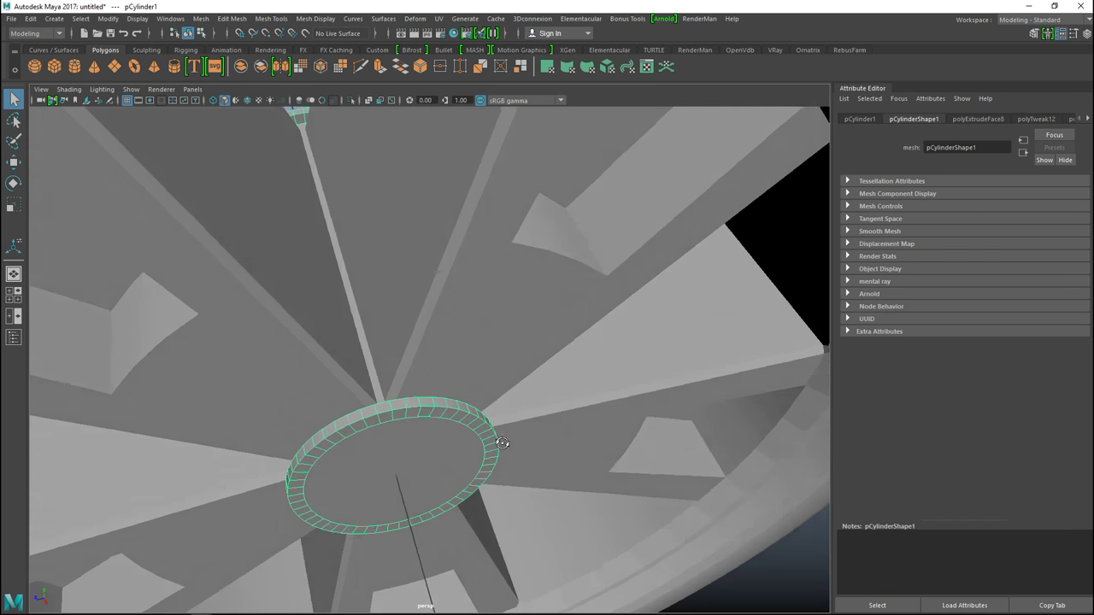
scroll(471, 442, up, 4)
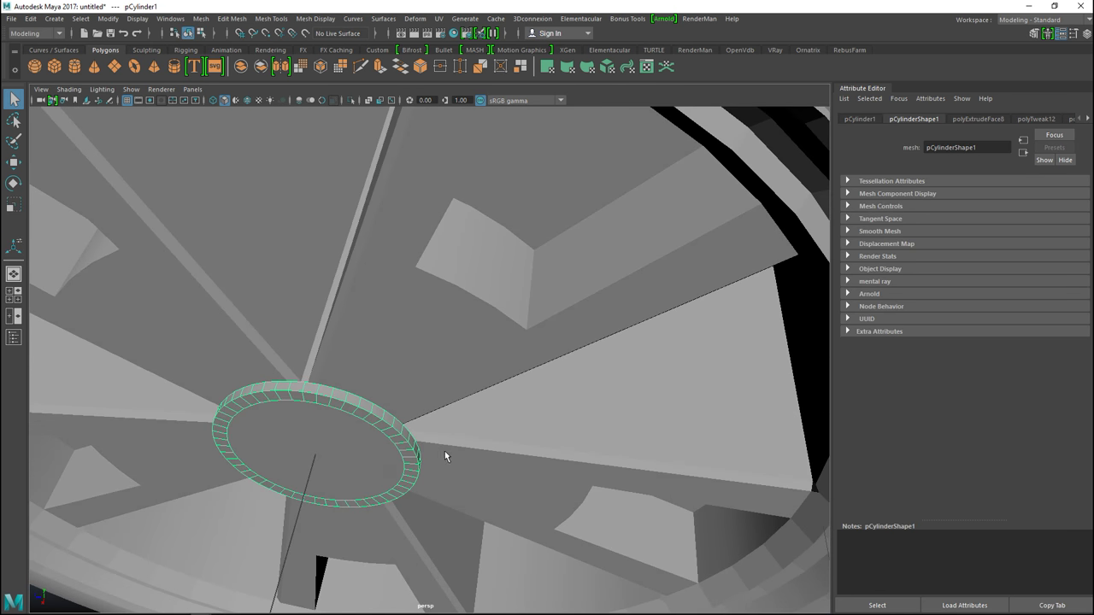
key(r)
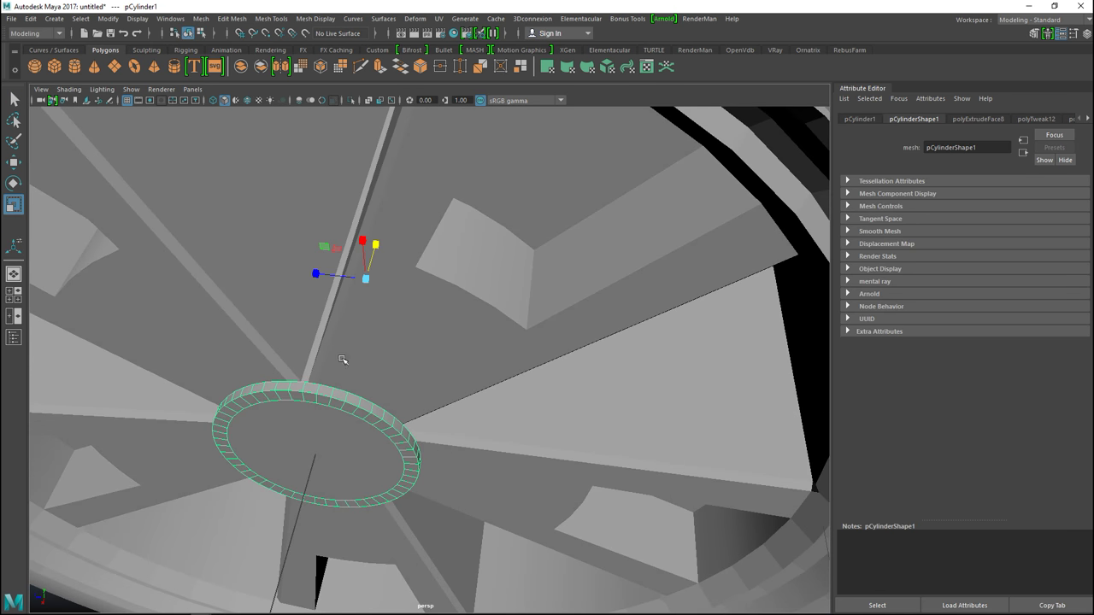
drag(371, 245, 379, 243)
alt+drag(401, 357, 369, 338)
- Switch the ring to edge mode and select an edge on its rim
right_drag(227, 278, 234, 239)
click(244, 268)
alt+drag(268, 280, 349, 354)
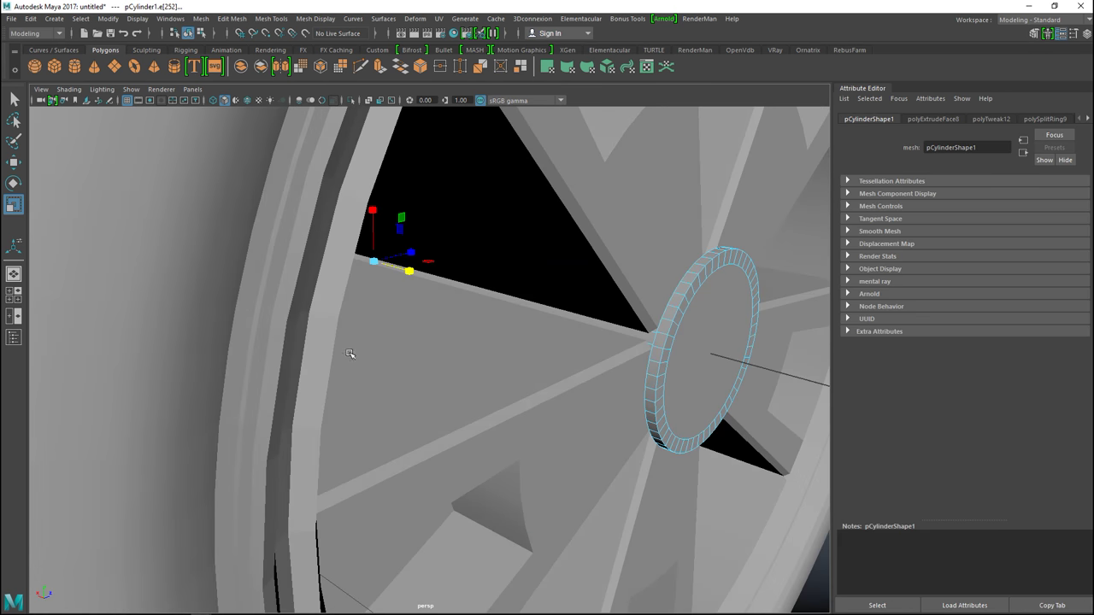
shift+click(672, 313)
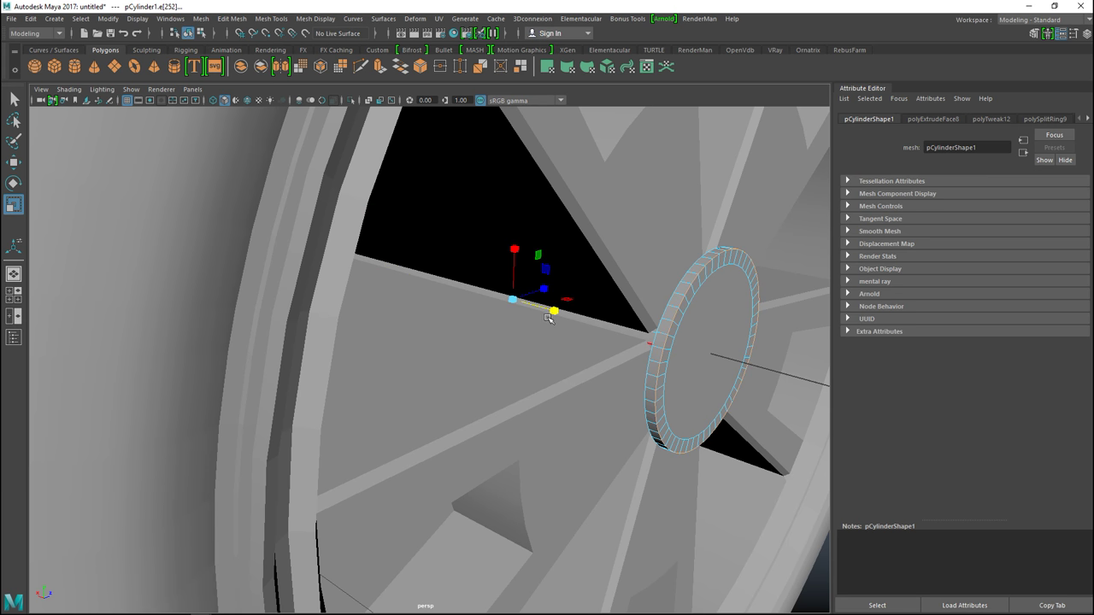
key(q)
key(w)
scroll(493, 312, down, 5)
alt+drag(249, 312, 368, 309)
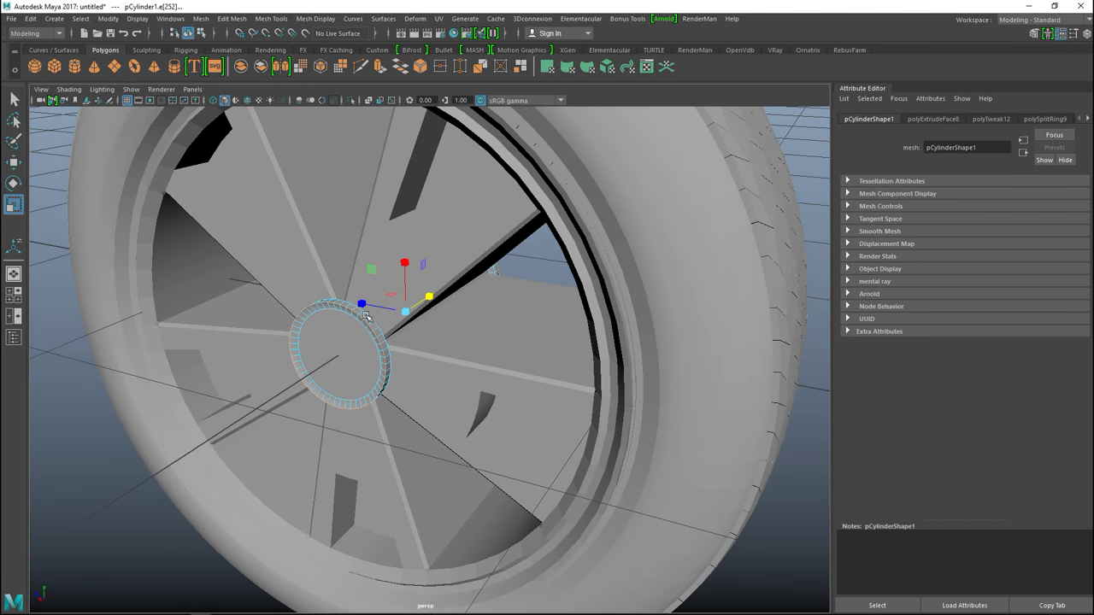
scroll(341, 314, up, 4)
- Switch to face mode and select the ring's cap faces
right_click(289, 320)
click(289, 320)
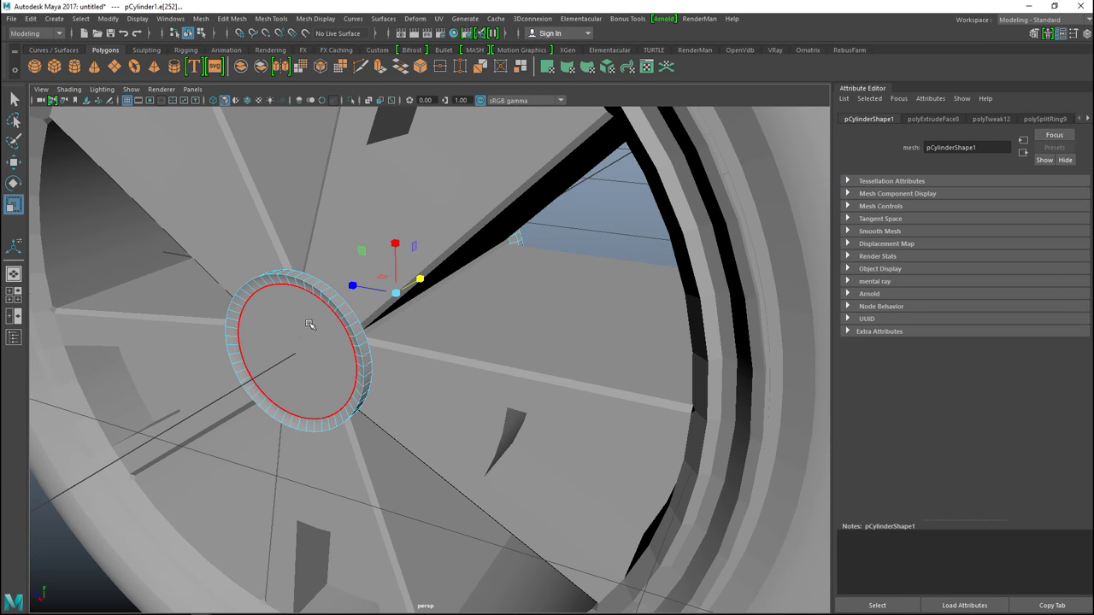
alt+drag(420, 364, 509, 398)
key(F11)
click(586, 344)
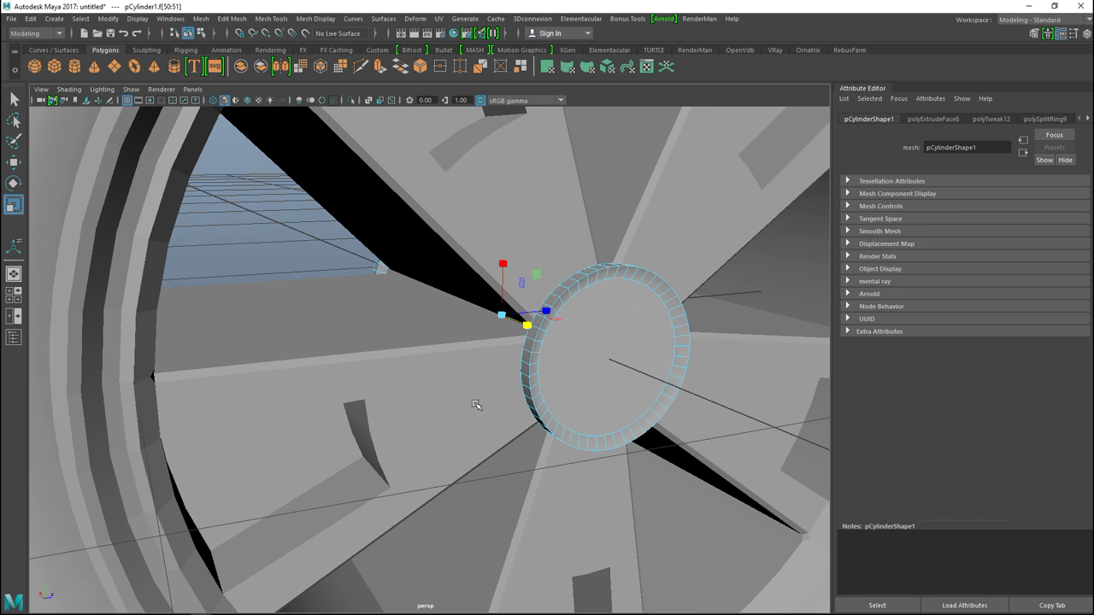
- Extrude the ring's cap faces and scale them inward to recess the centre
key(ctrl+e)
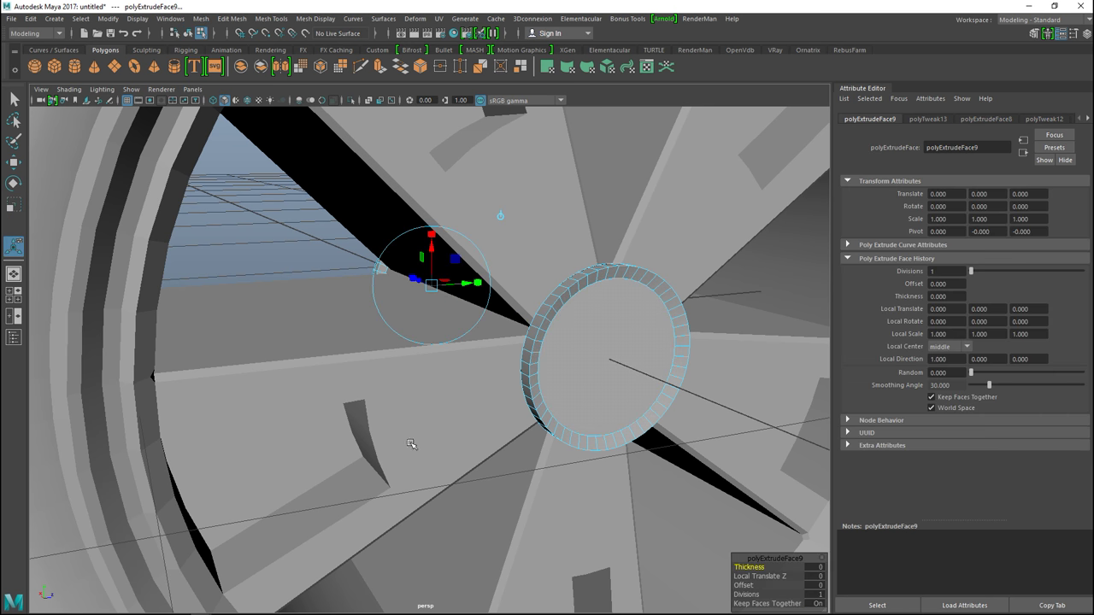
key(r)
drag(504, 317, 452, 338)
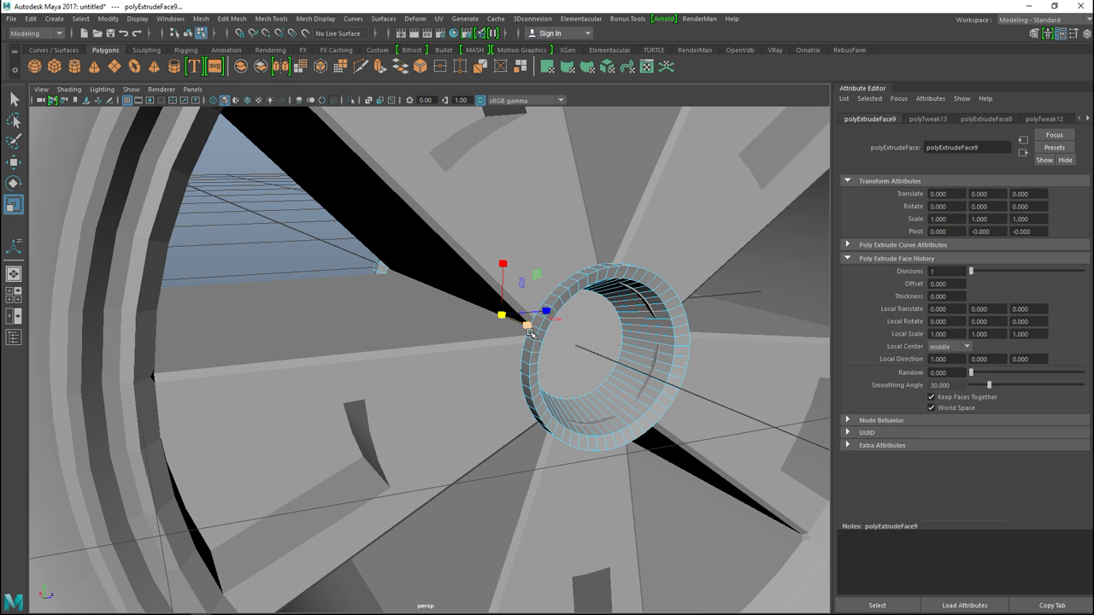
drag(528, 325, 554, 338)
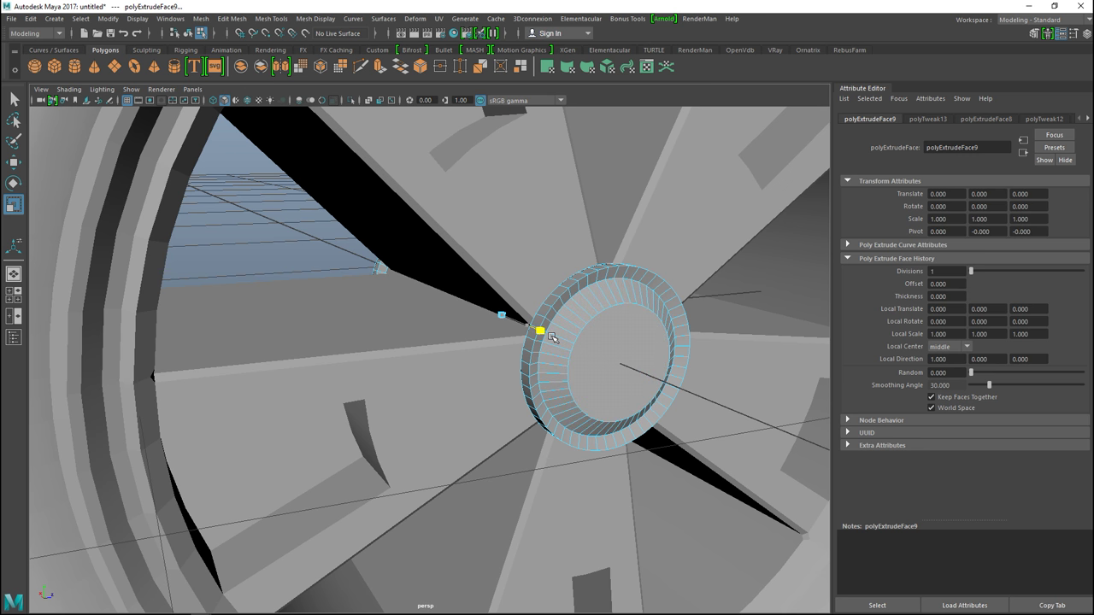
- Return the ring to object selection and orbit to look down on it
alt+right_drag(551, 336, 407, 362)
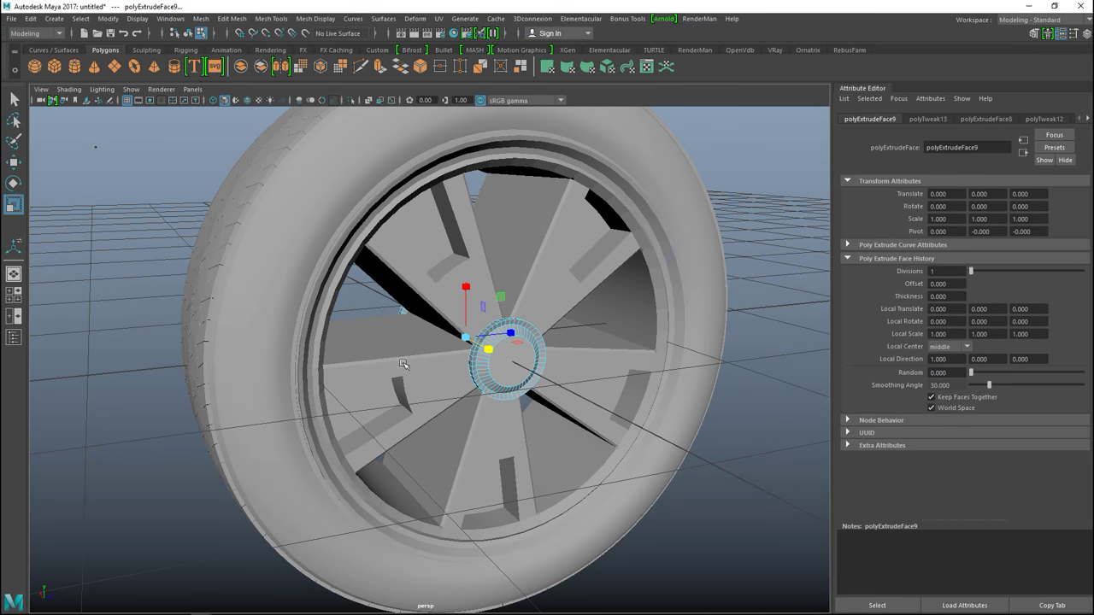
mouse_move(290, 395)
alt+mouse_down()
mouse_move(479, 396)
mouse_move(303, 387)
alt+mouse_up()
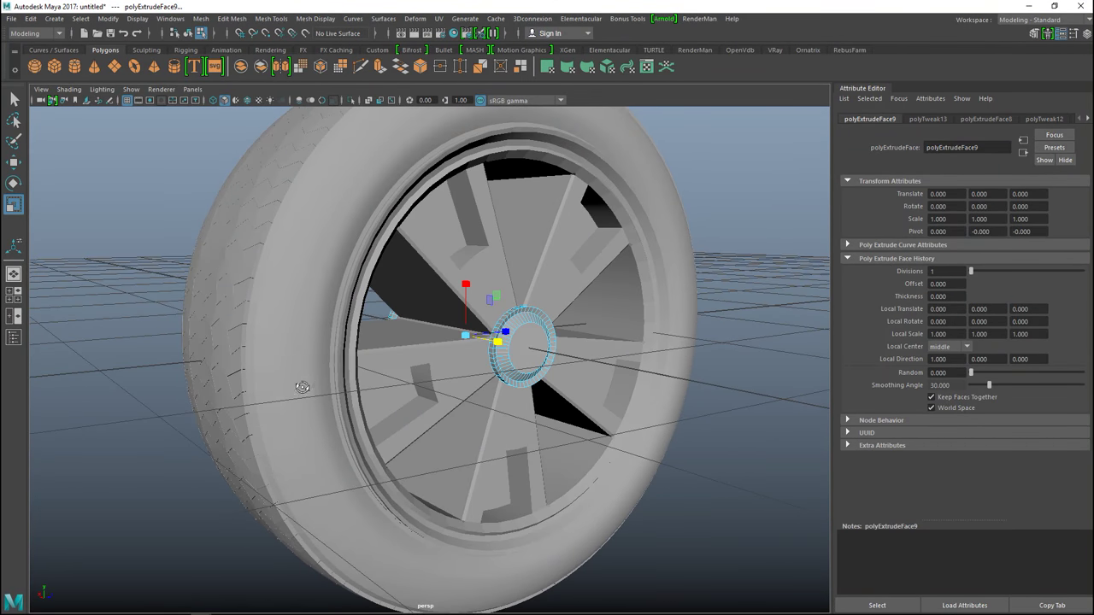
click(154, 221)
scroll(162, 248, up, 5)
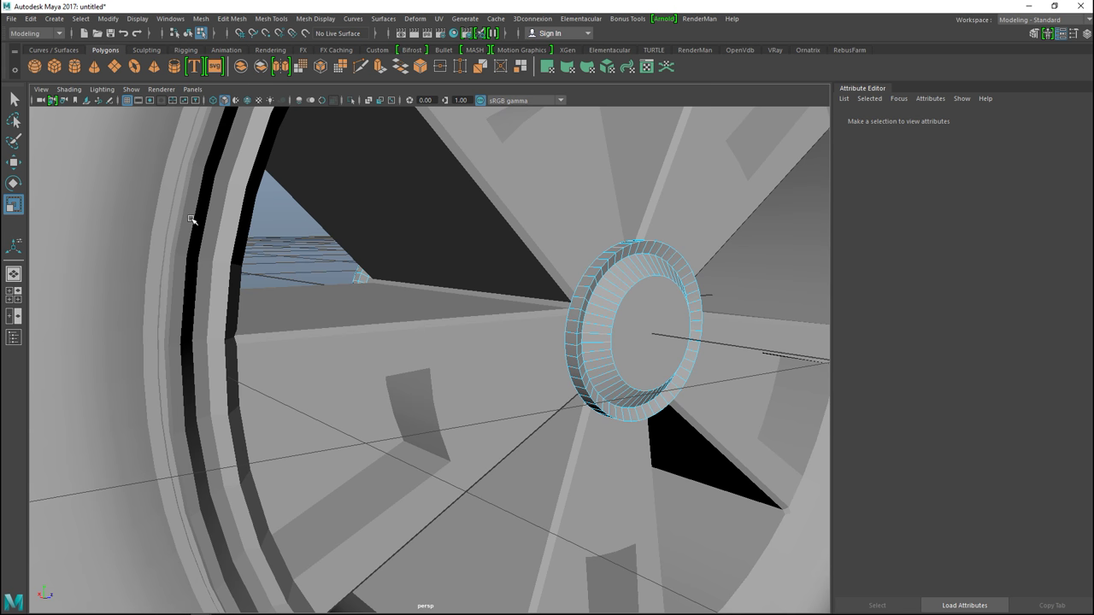
scroll(256, 253, up, 2)
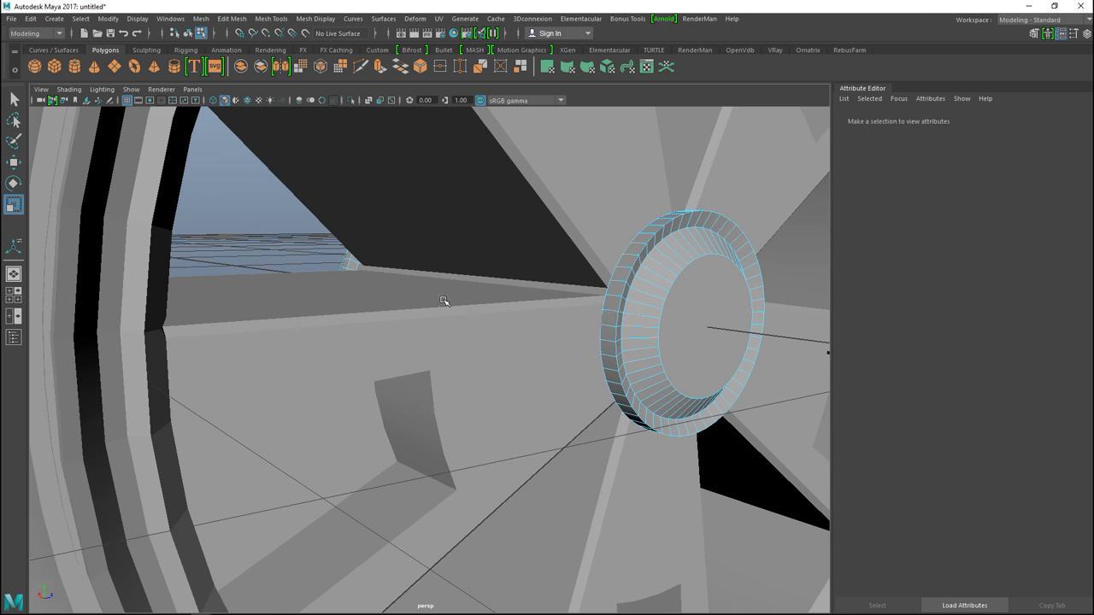
right_drag(652, 293, 690, 279)
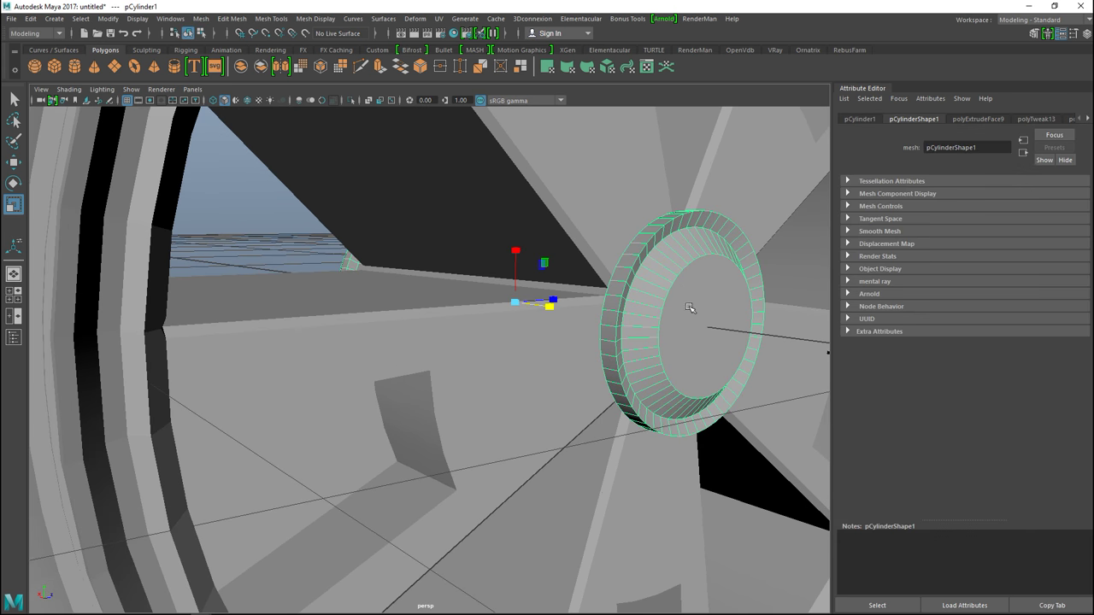
scroll(676, 307, down, 1)
scroll(675, 309, down, 3)
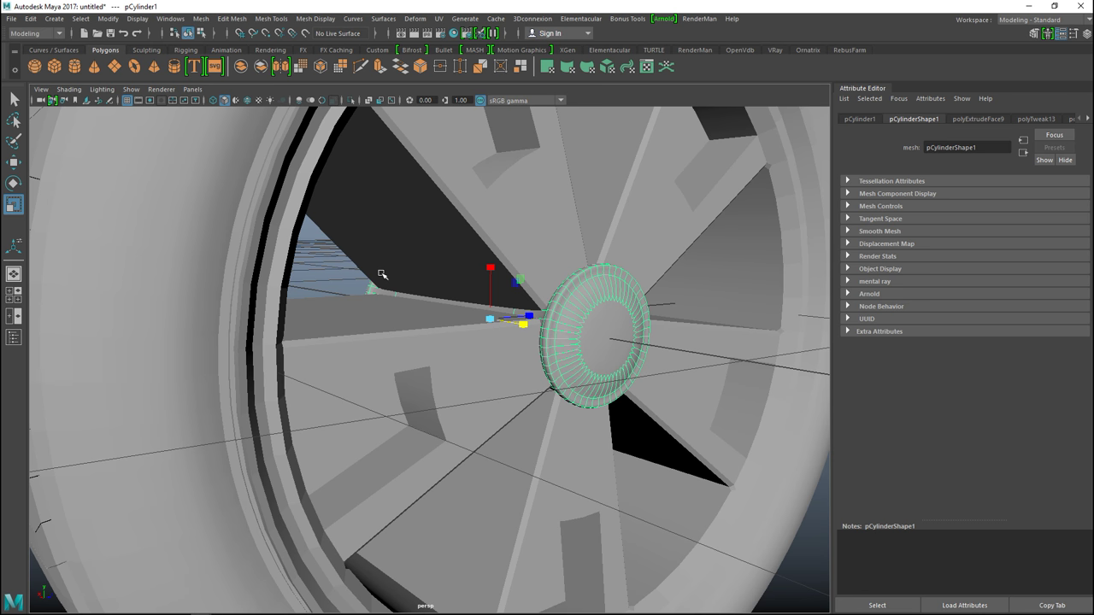
key(ctrl+z)
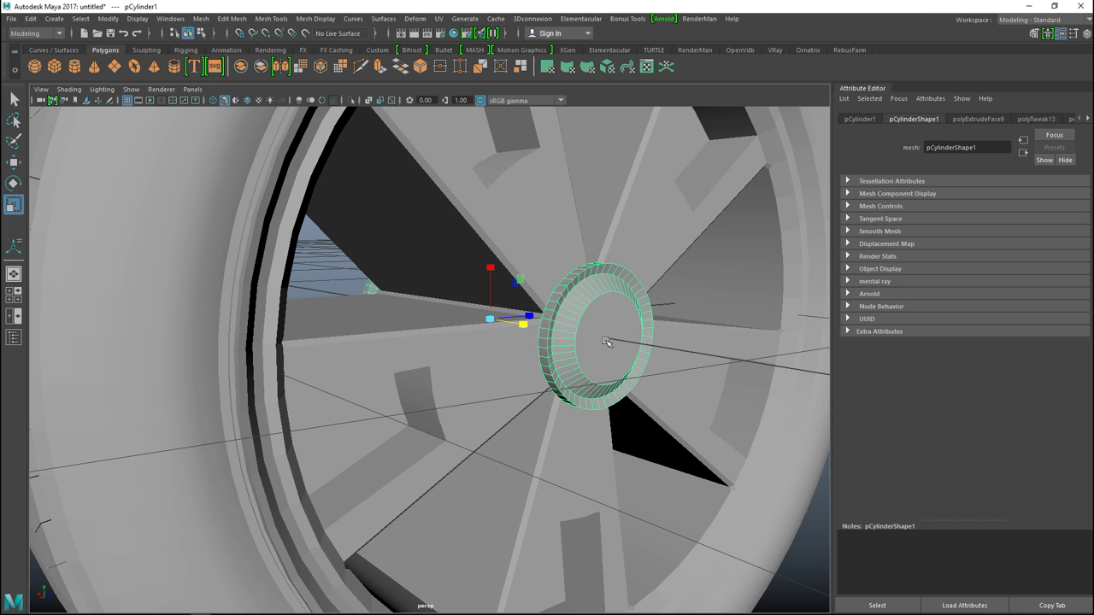
scroll(606, 342, up, 2)
alt+drag(630, 346, 523, 390)
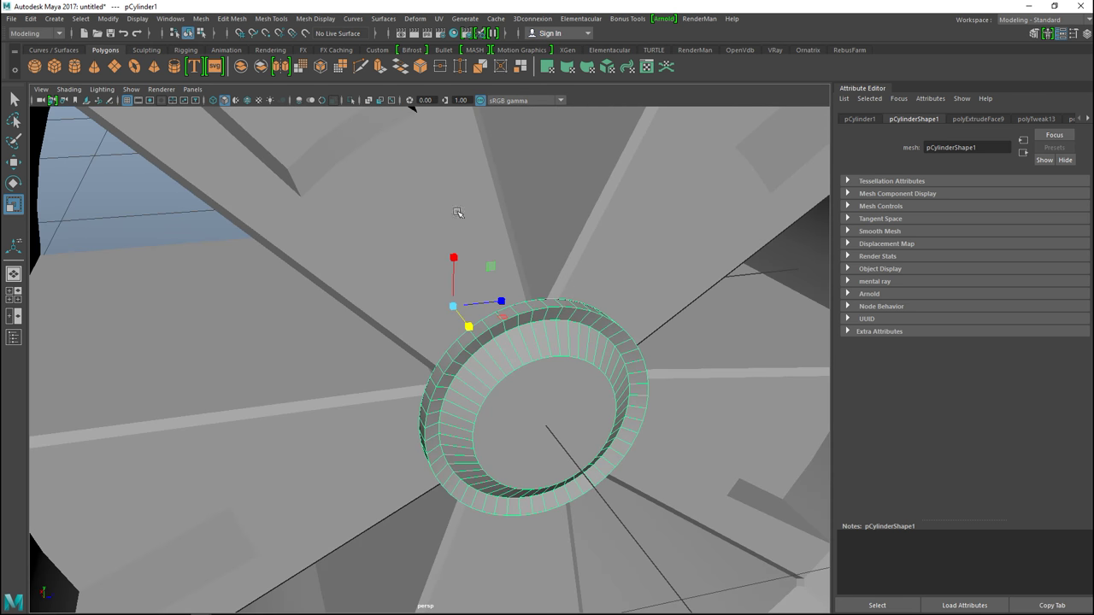
- Set Insert Edge Loop to keep new loops an equal distance from the edge
click(226, 18)
mouse_move(273, 18)
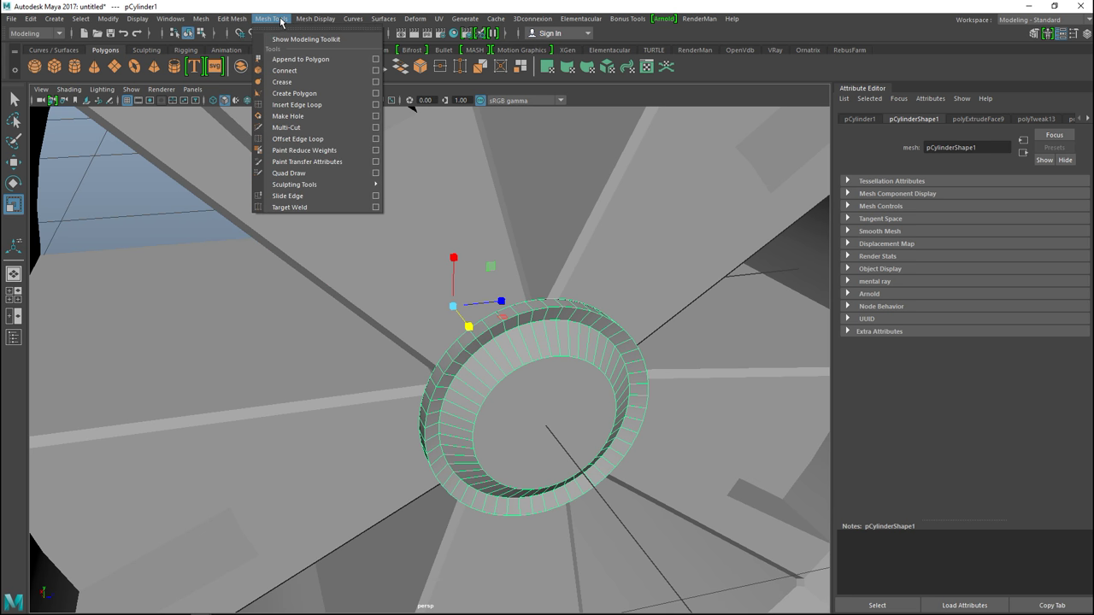
click(375, 104)
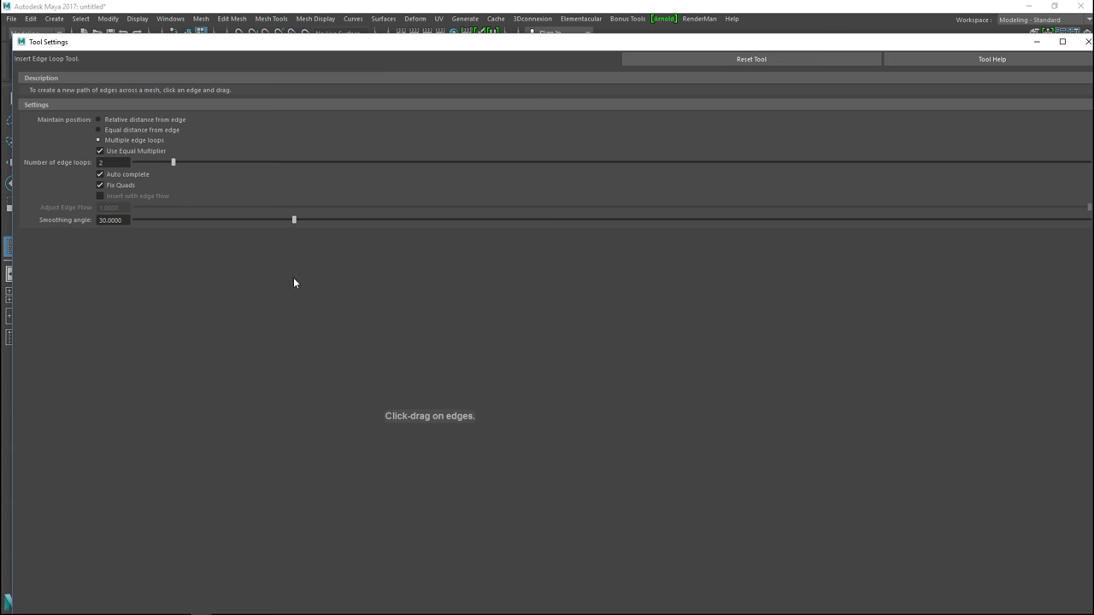
click(100, 130)
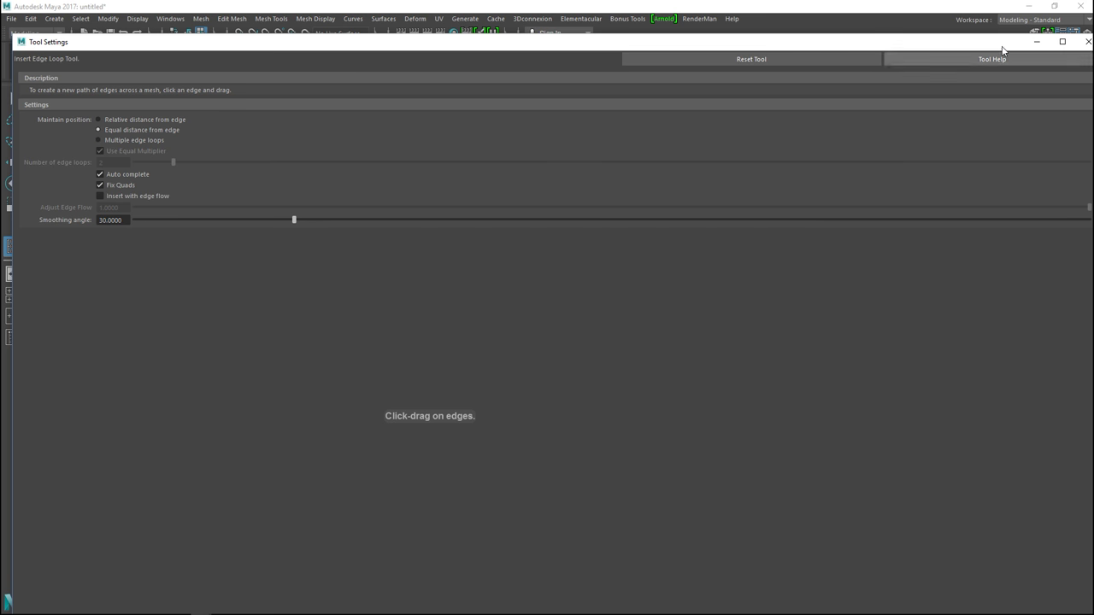
click(1037, 42)
scroll(604, 332, up, 4)
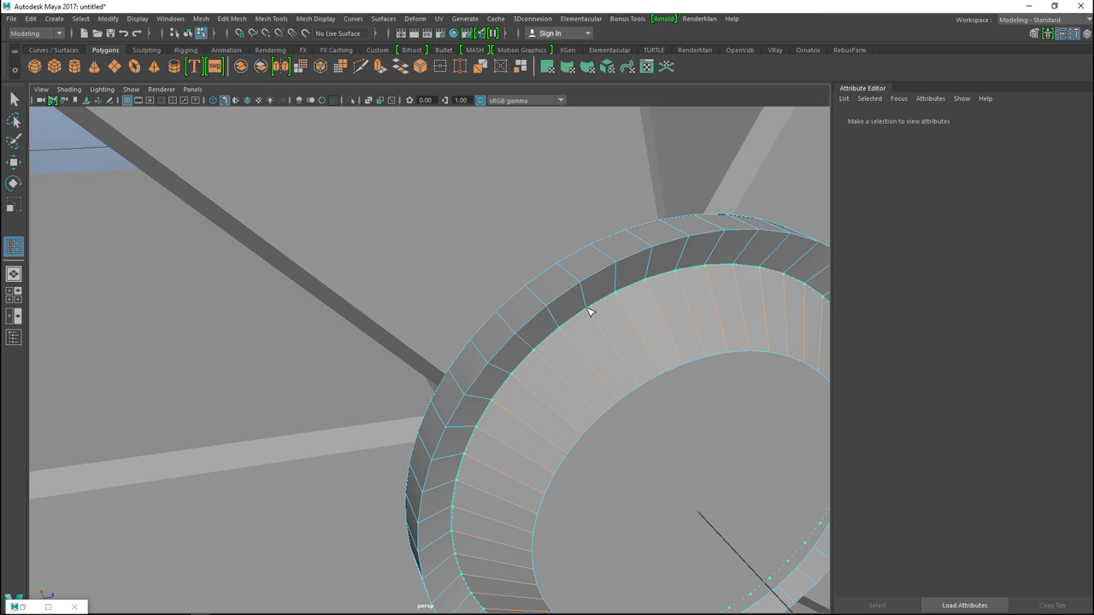
- Insert several edge loops around the hub cap ring's lip to tighten its edges
drag(590, 312, 628, 387)
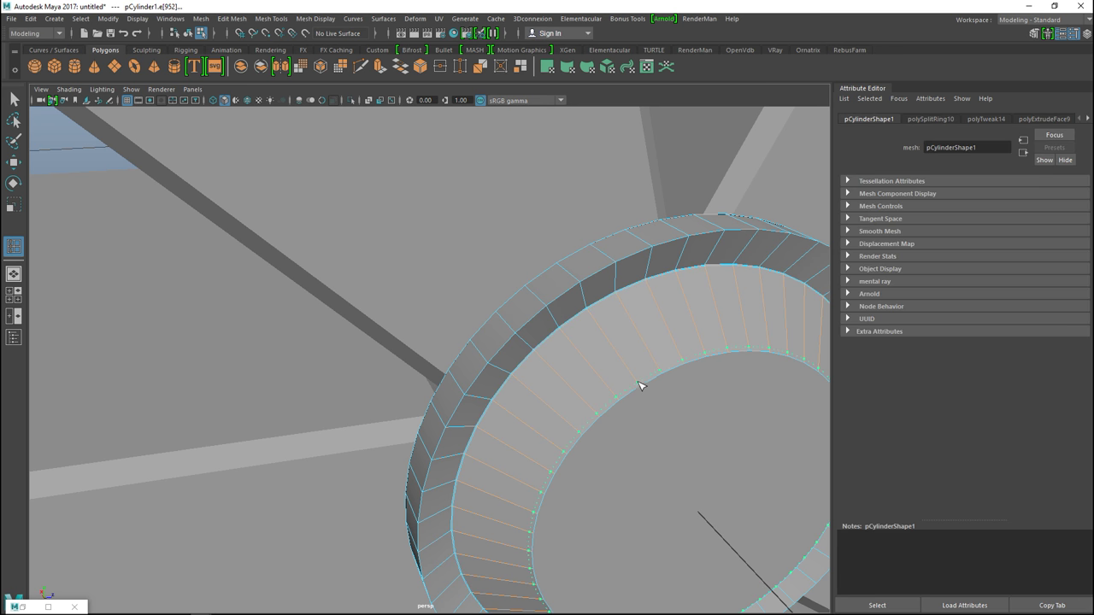
click(643, 387)
mouse_move(570, 274)
mouse_down()
mouse_move(561, 265)
mouse_move(580, 282)
mouse_up()
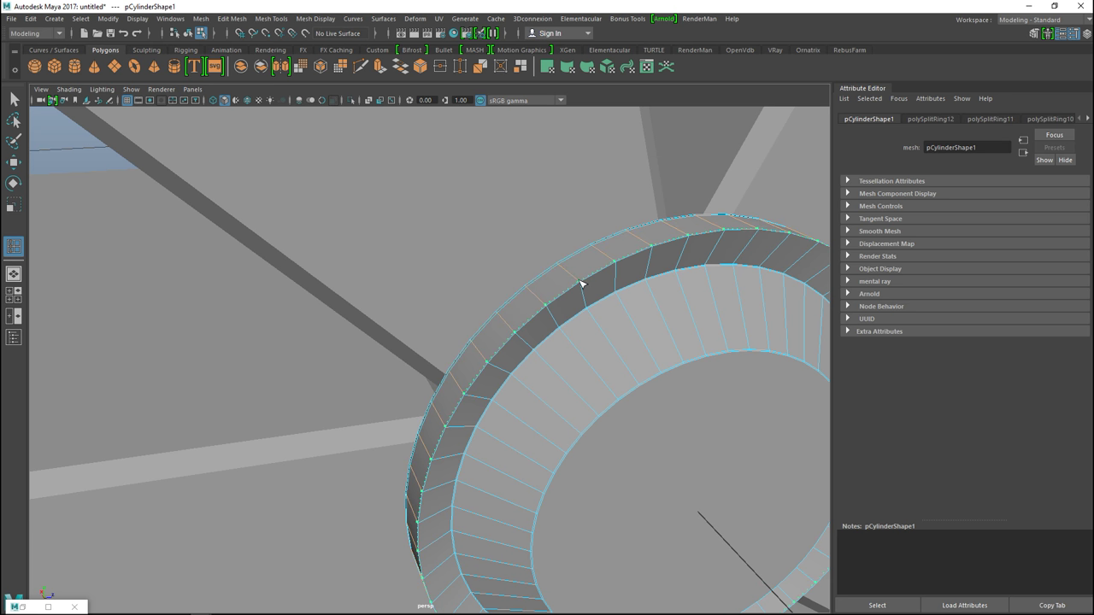
click(580, 283)
scroll(601, 320, down, 3)
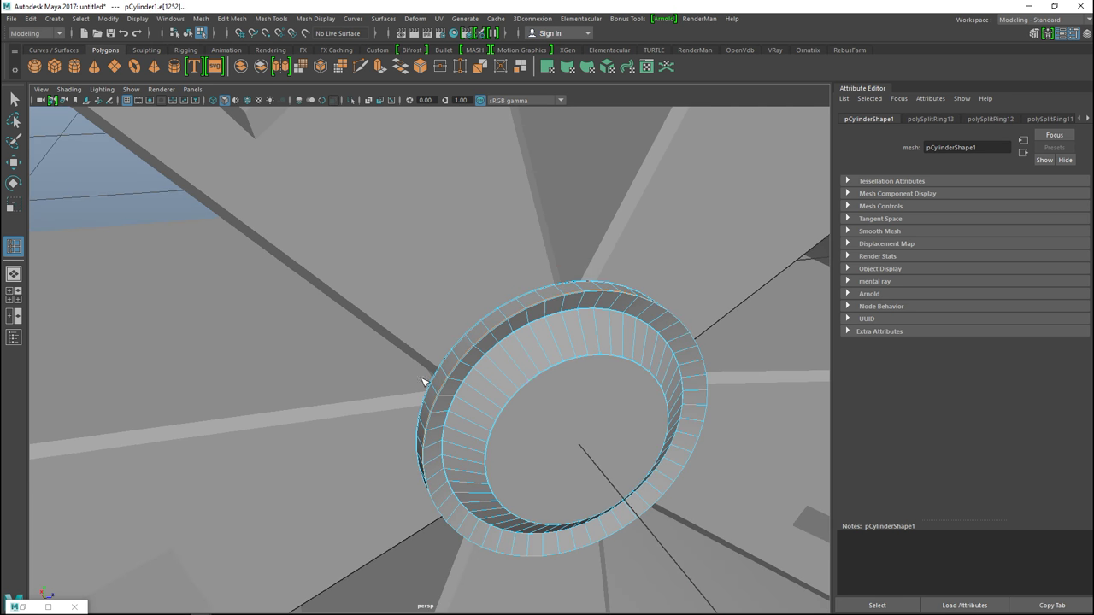
alt+drag(425, 382, 608, 366)
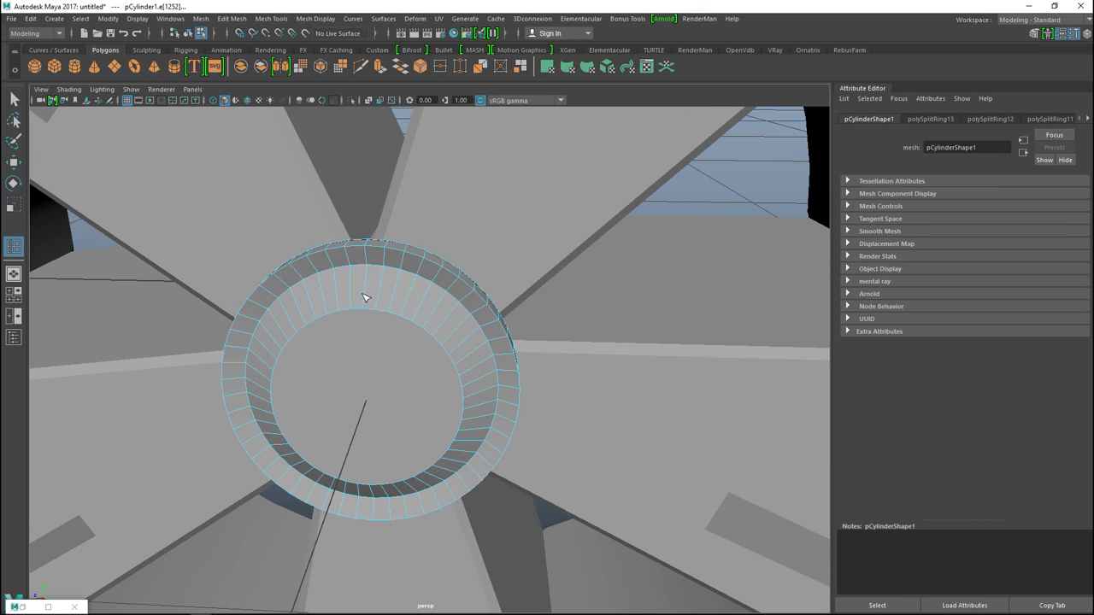
click(368, 305)
alt+drag(370, 265, 398, 340)
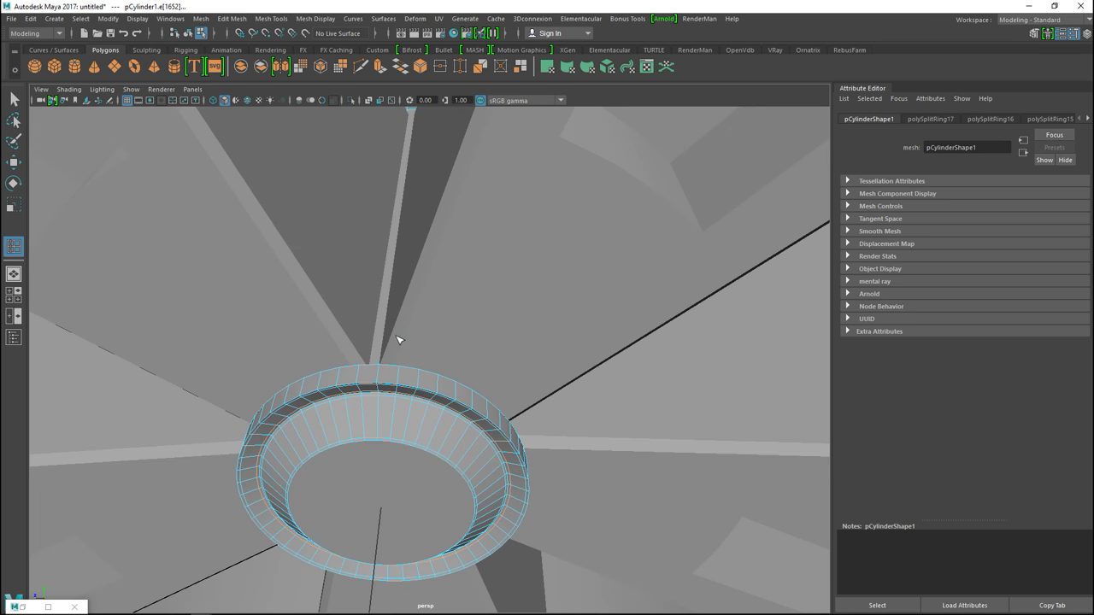
click(402, 386)
alt+drag(571, 427, 359, 426)
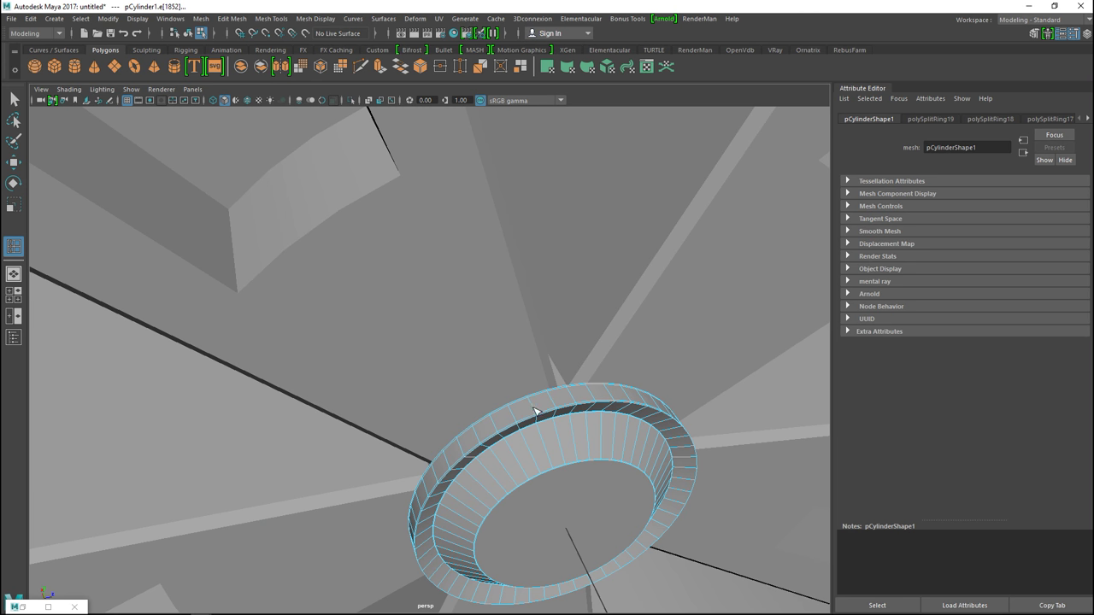
click(539, 413)
click(532, 401)
- Return to object mode and select the whole rim object
key(q)
scroll(463, 393, down, 5)
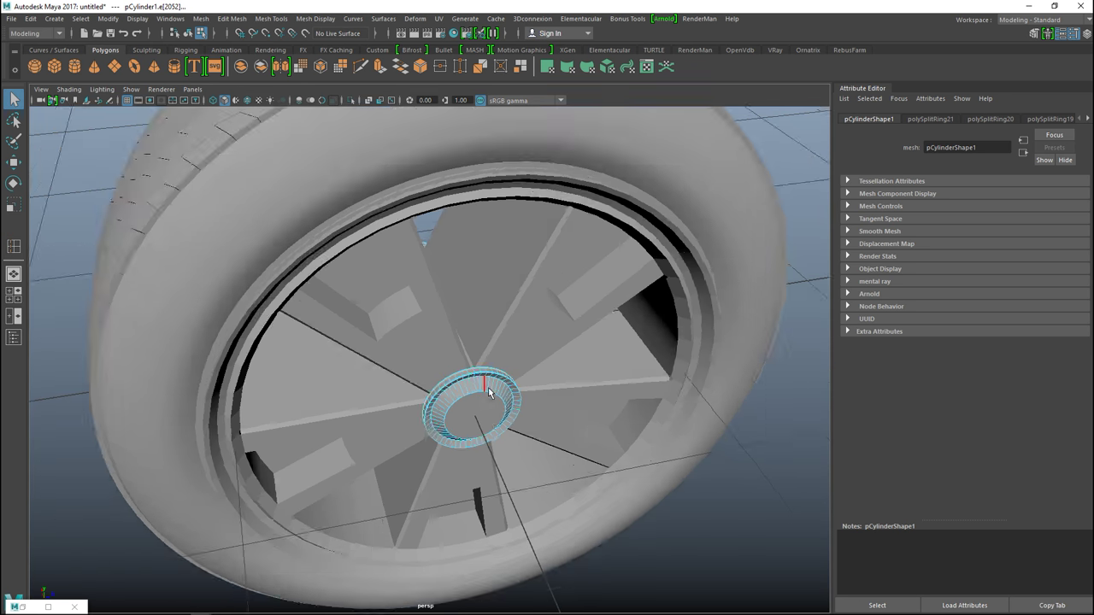
scroll(485, 385, down, 5)
right_drag(513, 273, 567, 252)
click(492, 321)
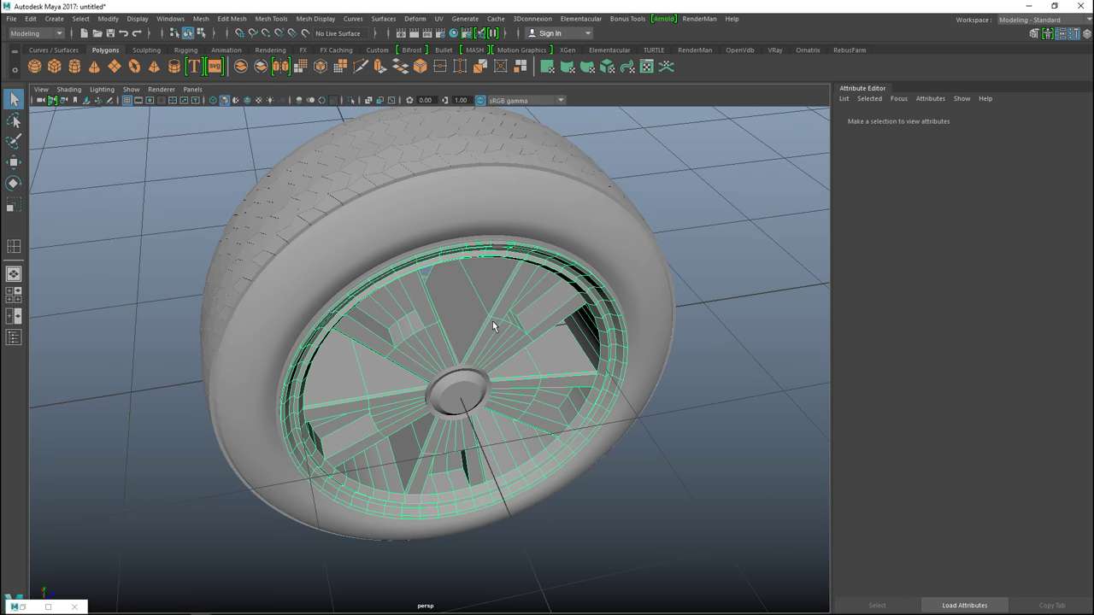
- Combine the rim and hub cap into one mesh and preview it smoothed
click(458, 382)
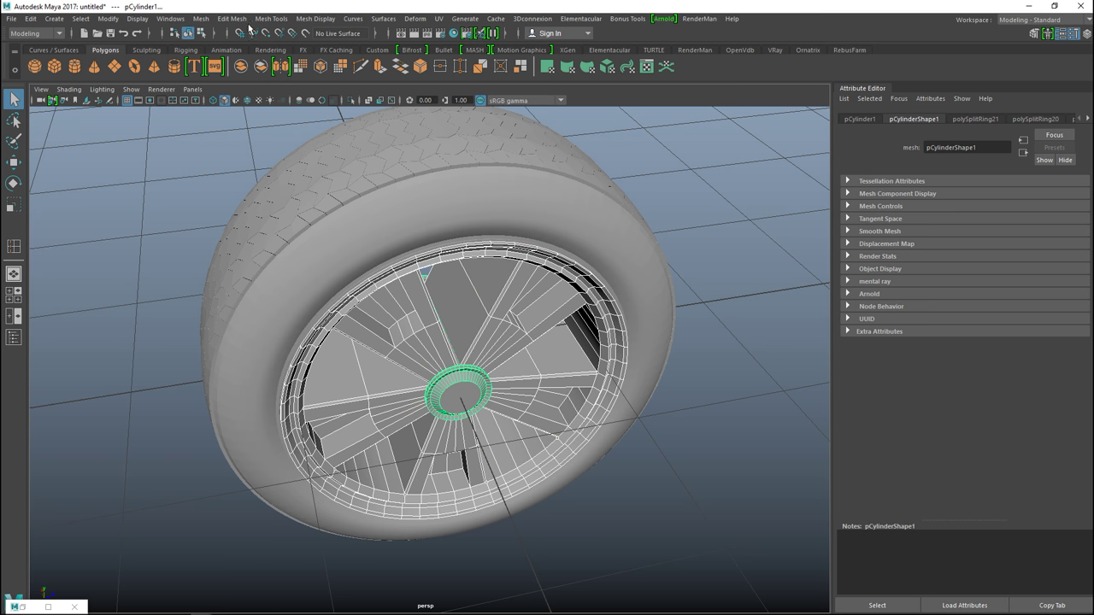
click(201, 18)
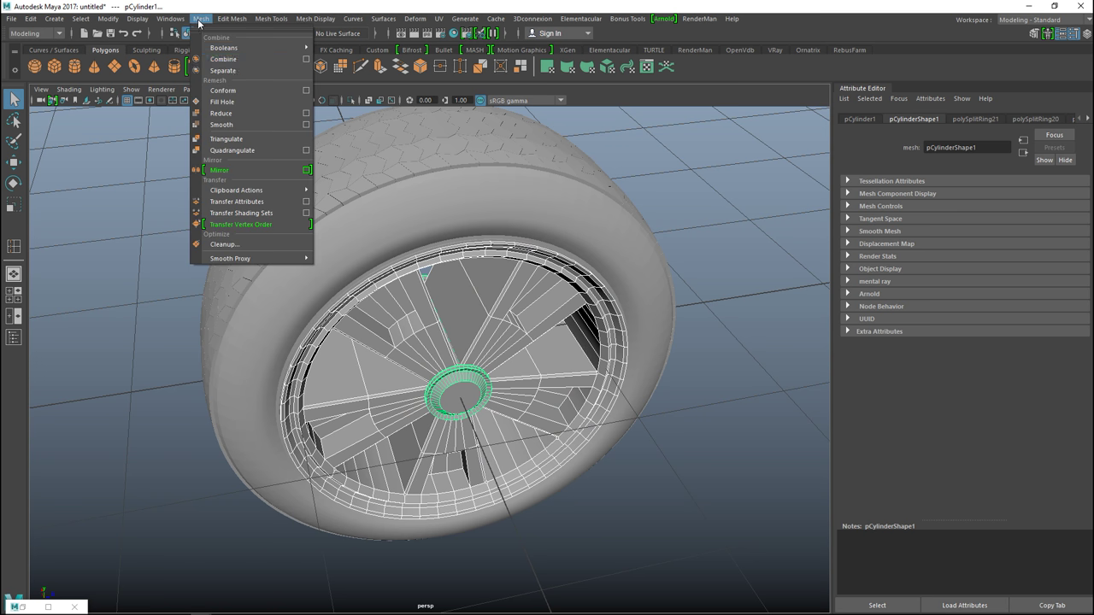
click(248, 64)
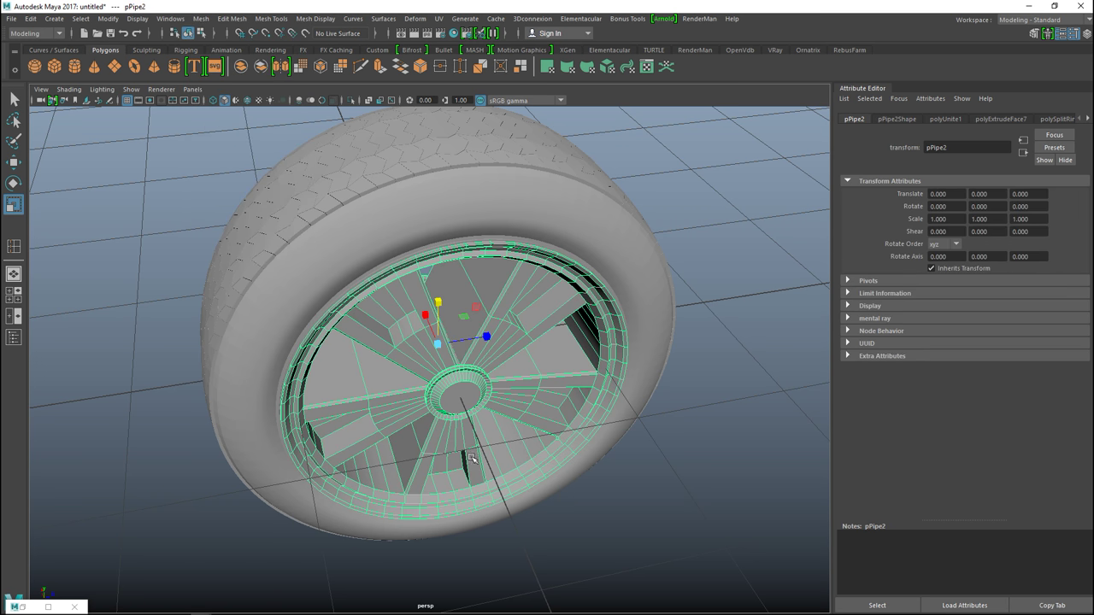
key(3)
scroll(611, 492, up, 3)
alt+drag(644, 493, 645, 462)
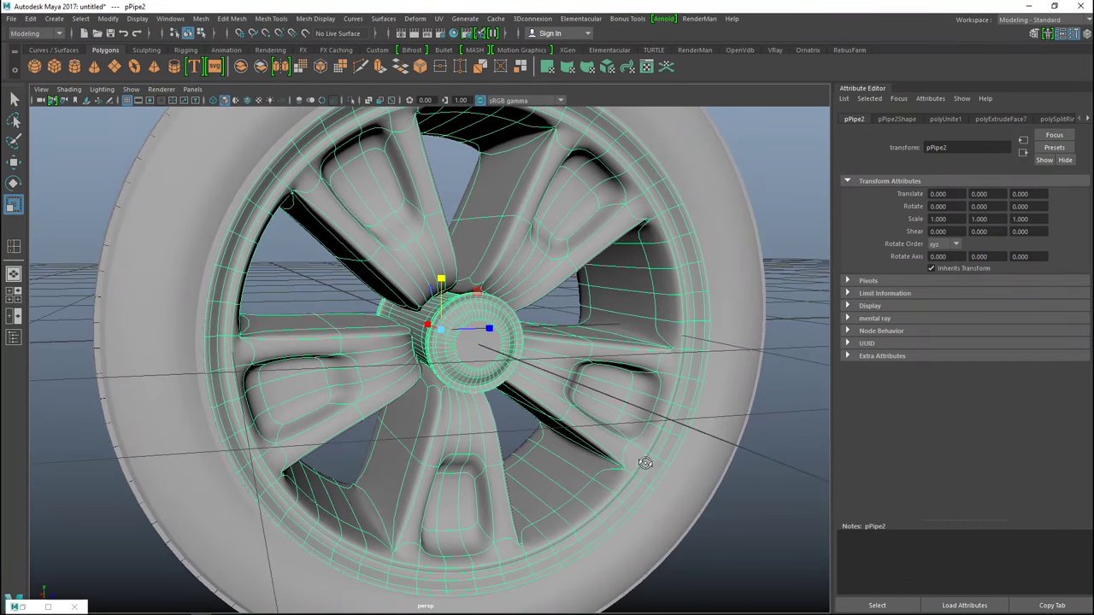
key(1)
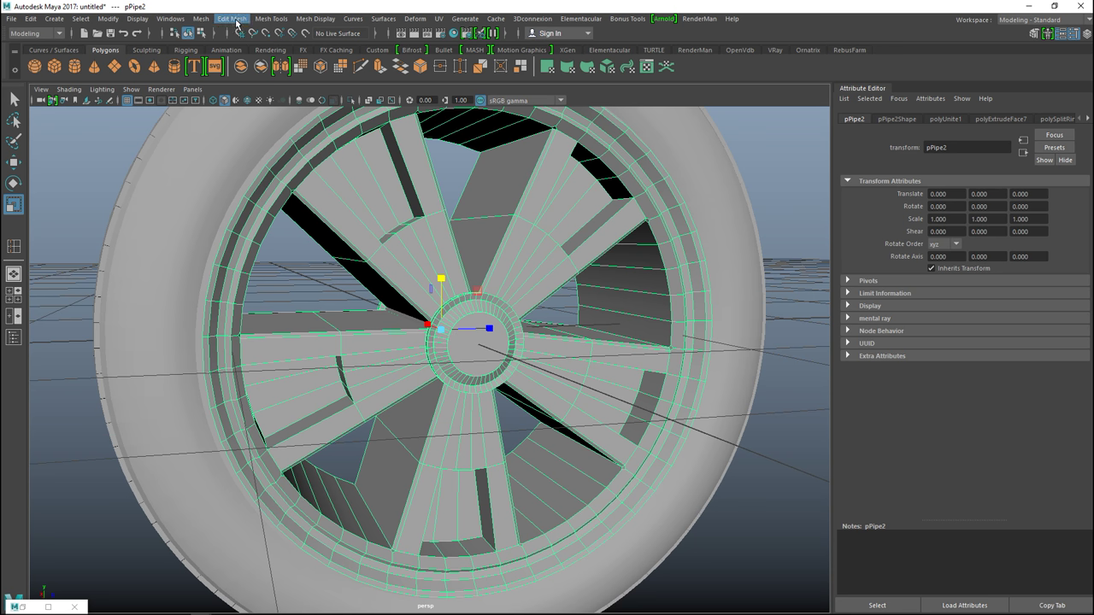
- Separate the combined mesh, hide the hub cap ring, and select the rim
click(201, 18)
click(242, 73)
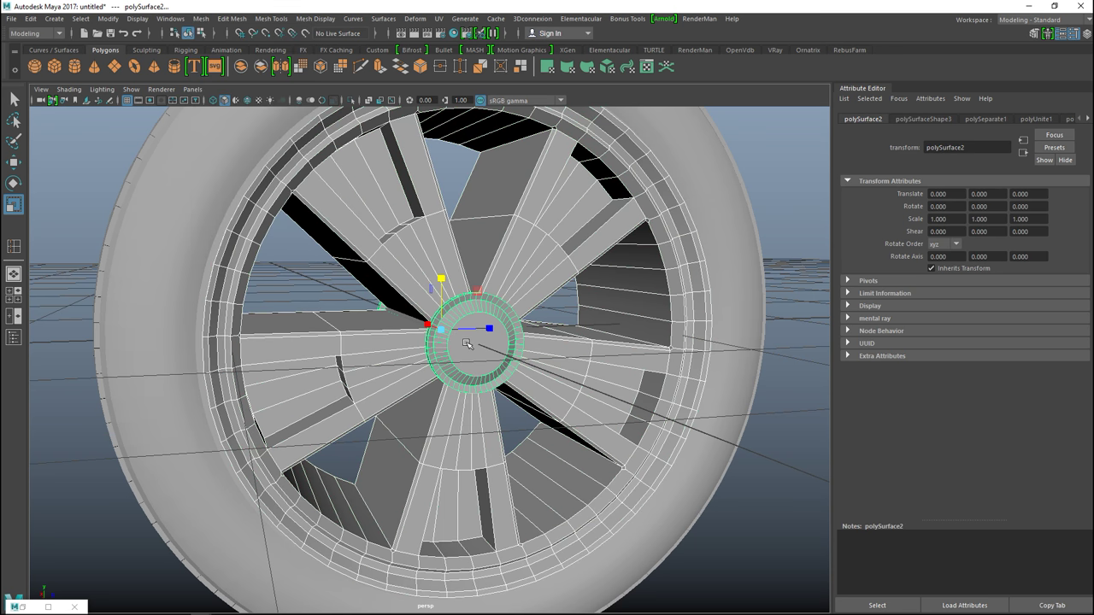
key(ctrl+h)
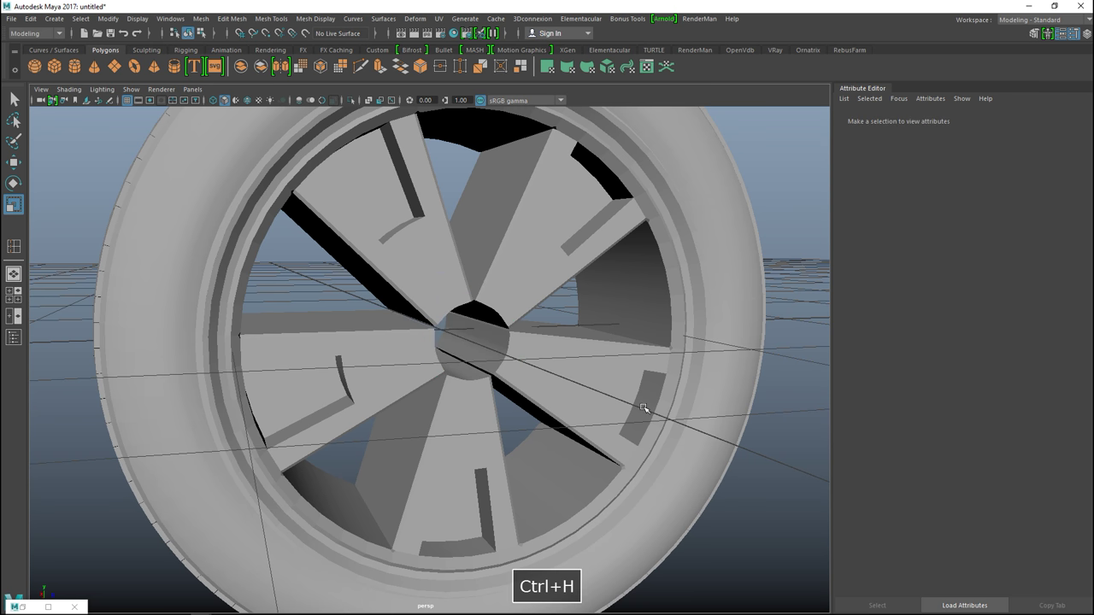
click(470, 290)
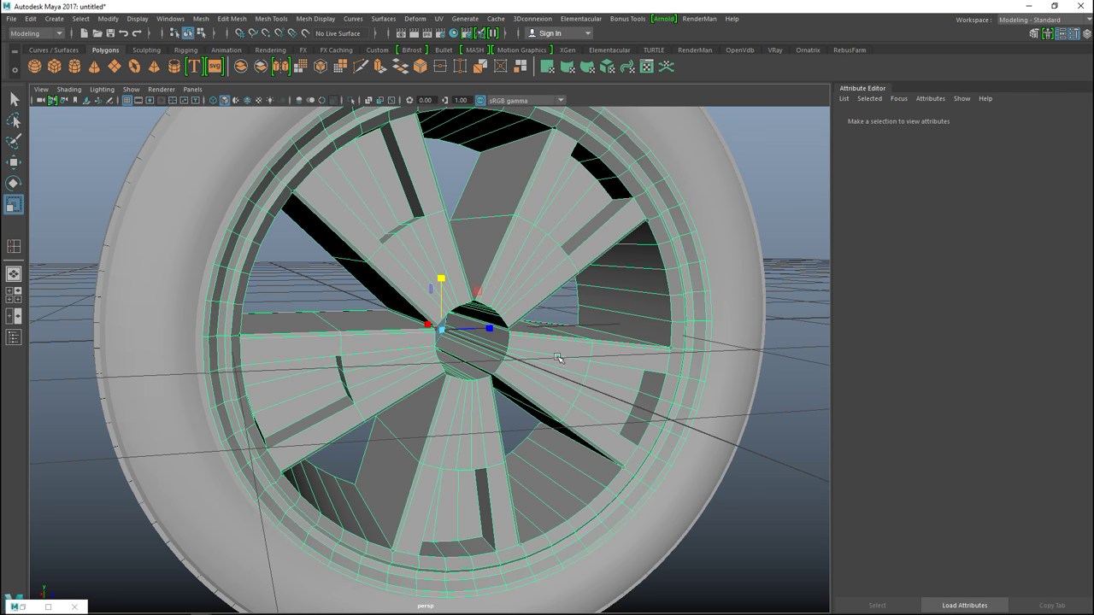
click(55, 604)
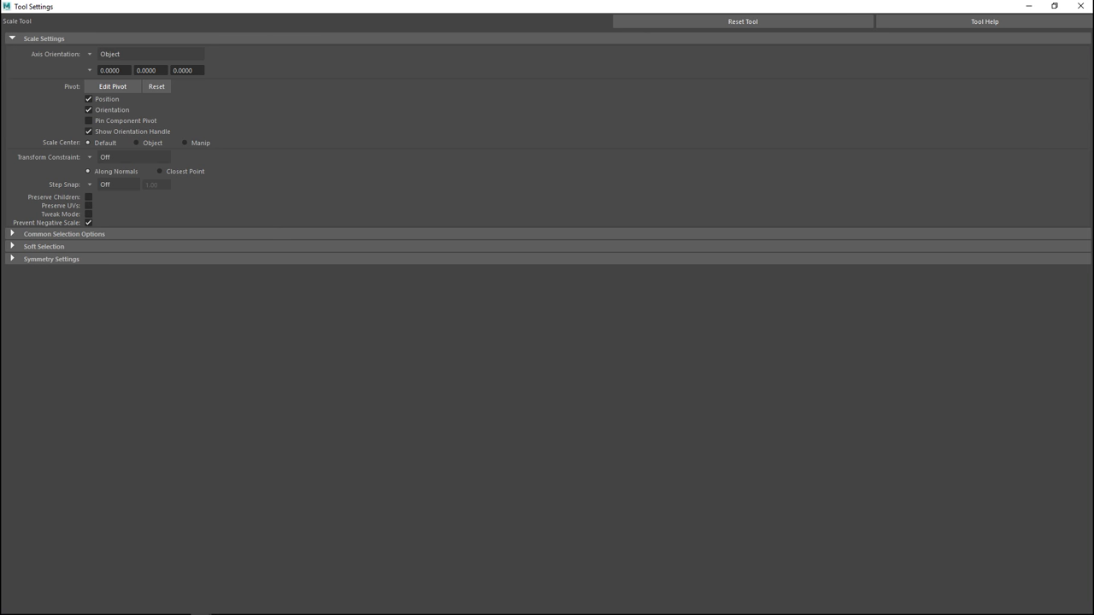
- Activate the Insert Edge Loop tool and enlarge the side view
click(1081, 6)
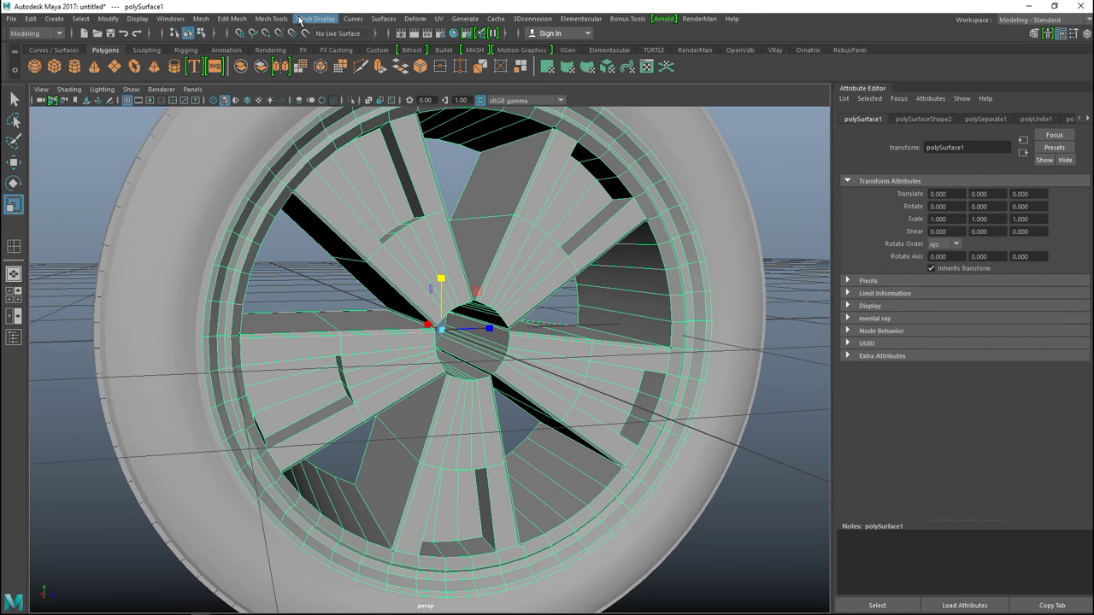
click(316, 18)
mouse_move(275, 18)
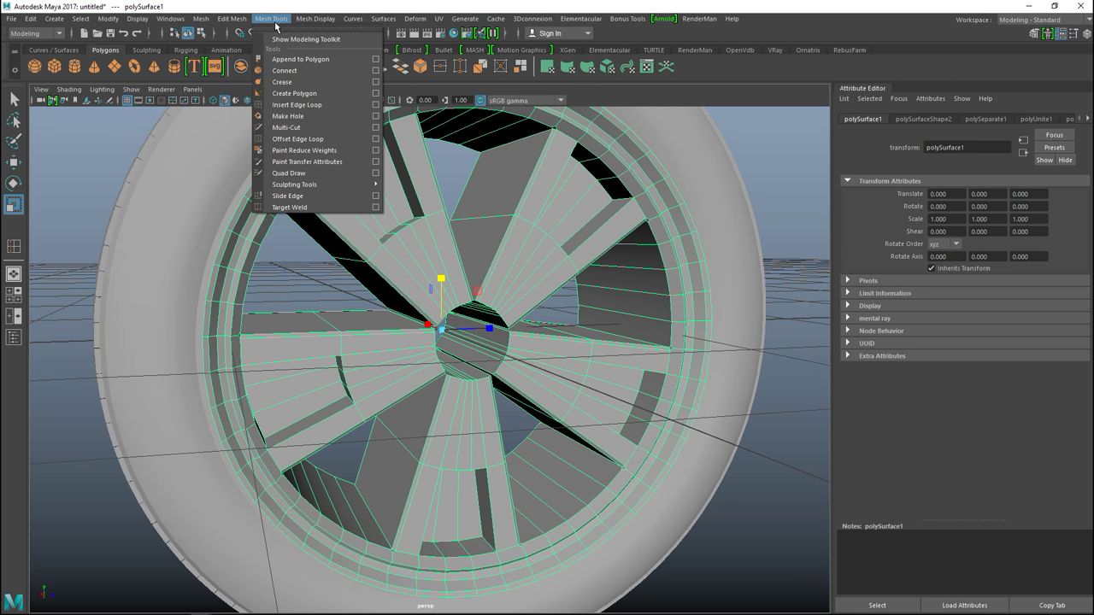
click(375, 104)
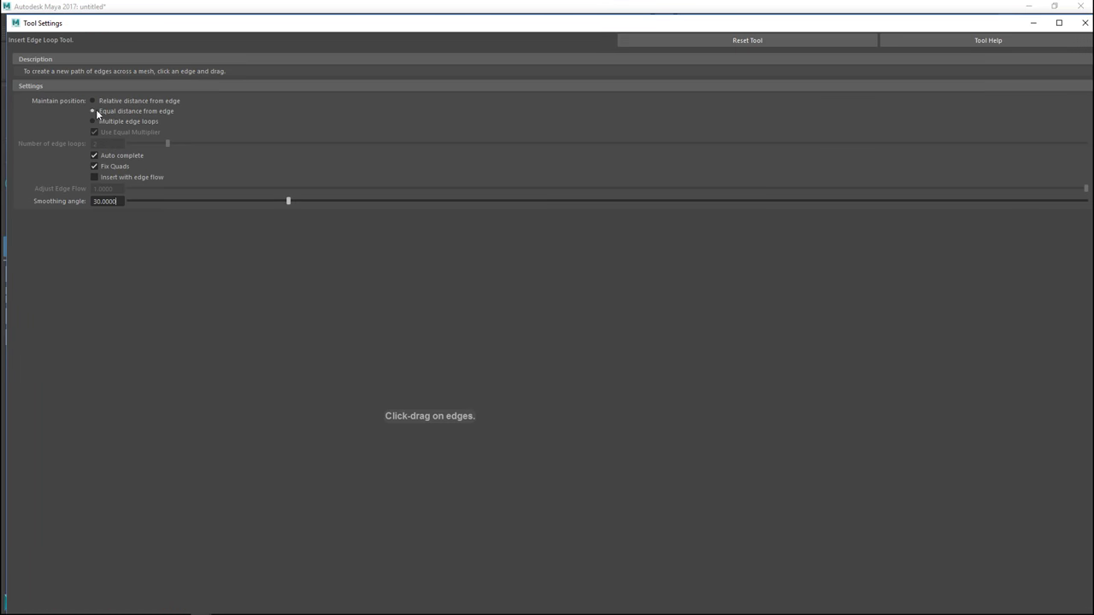
click(1082, 24)
scroll(590, 329, up, 5)
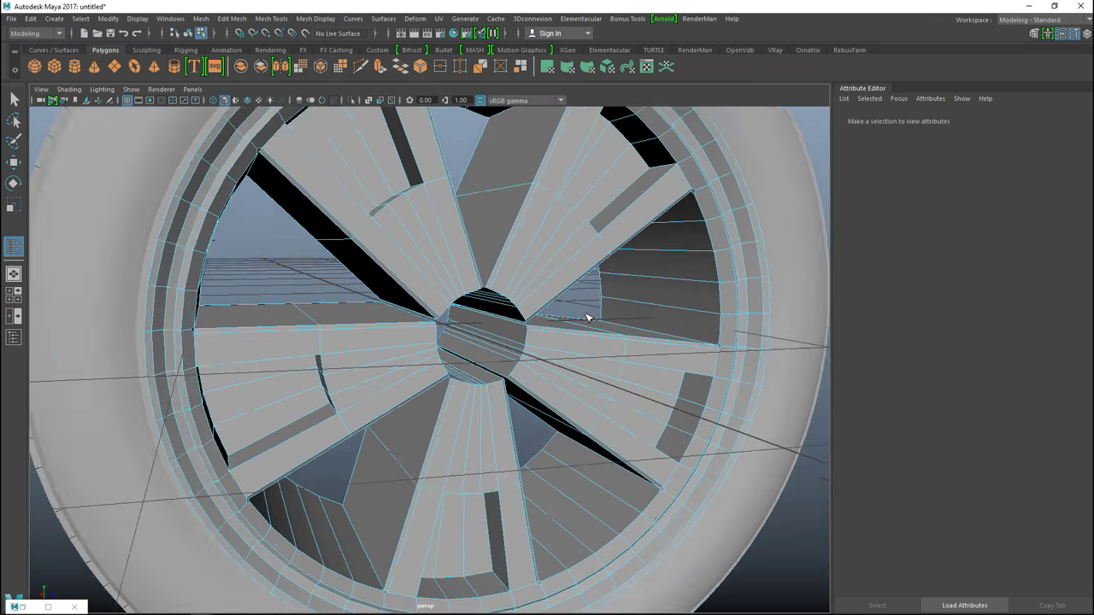
scroll(550, 322, up, 4)
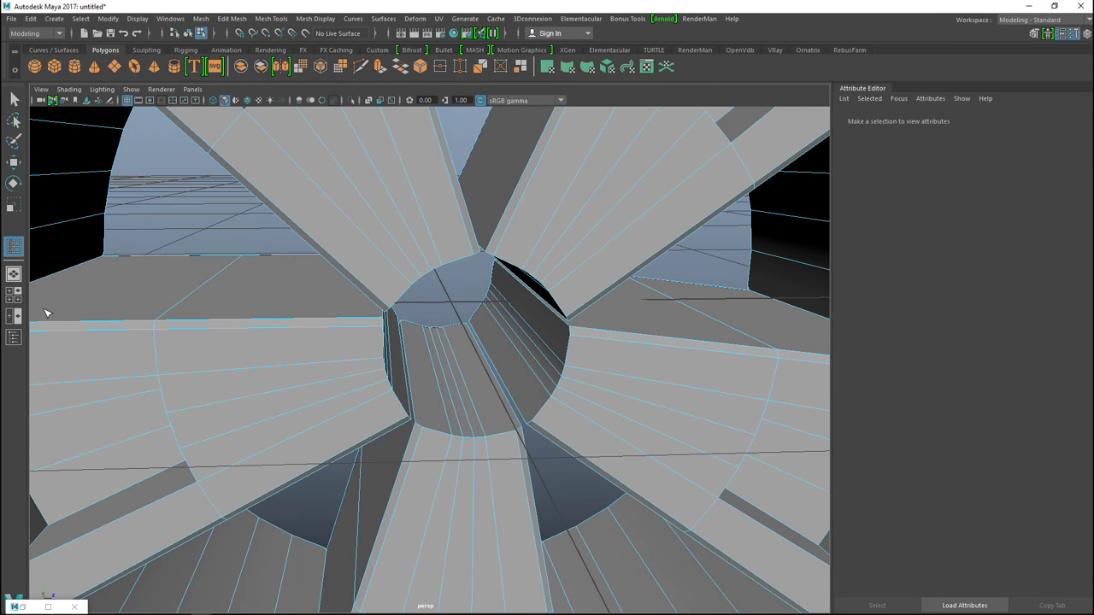
click(14, 299)
key(space)
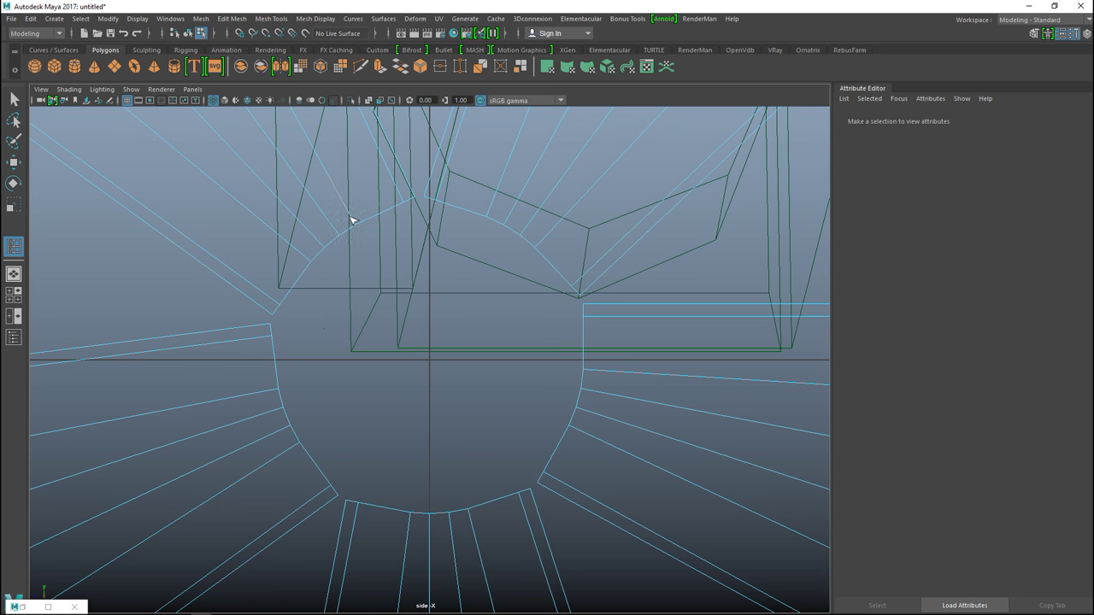
- Add several edge loops hugging the rim's circular hub opening, then return to perspective
click(356, 226)
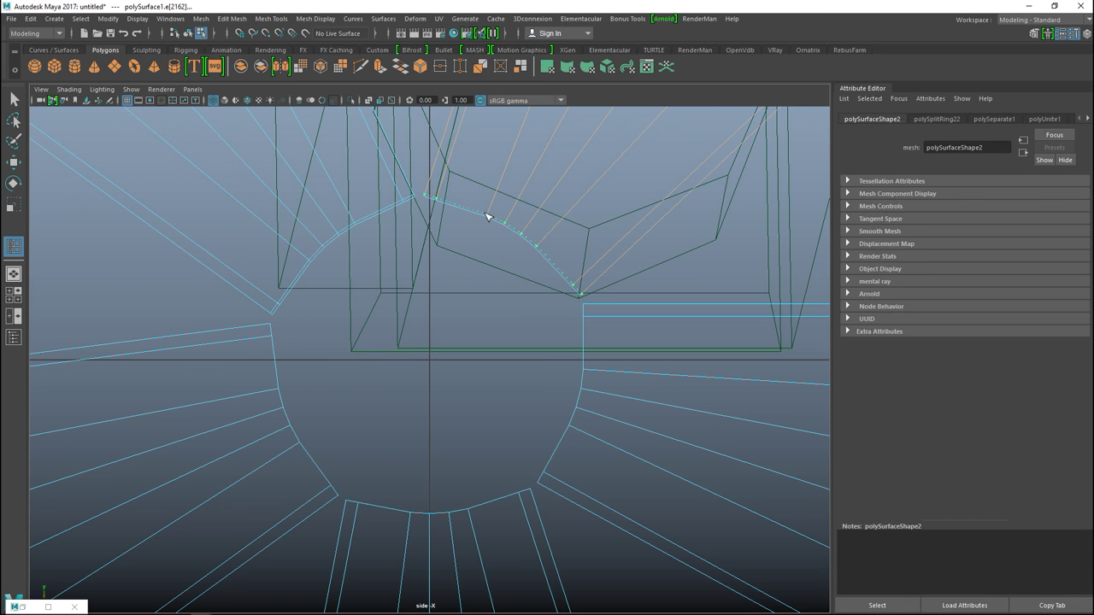
click(491, 254)
click(588, 375)
click(469, 519)
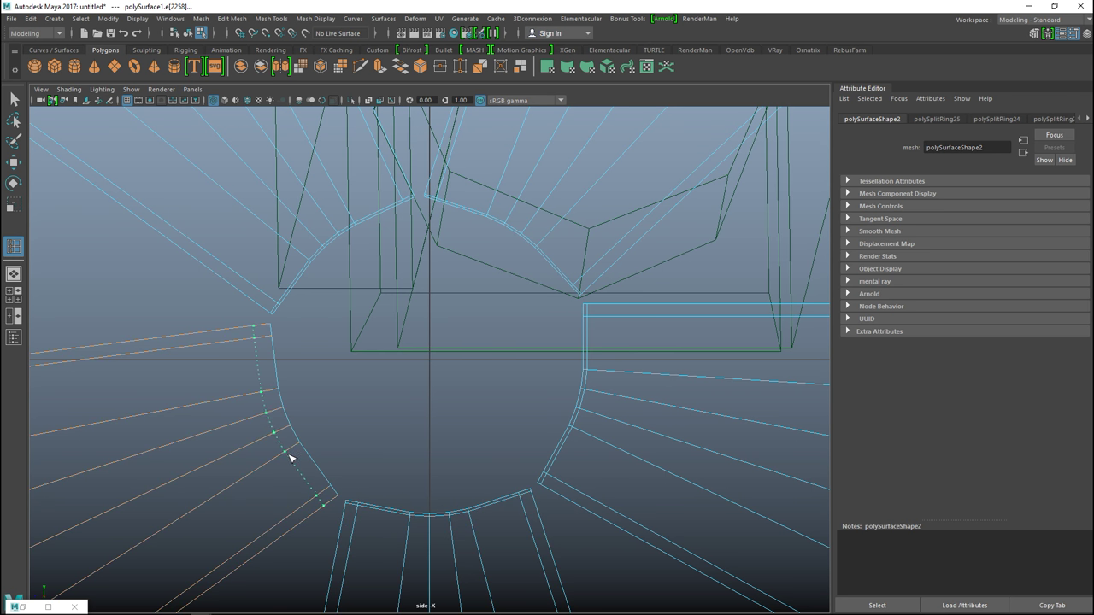
click(306, 456)
key(q)
click(14, 294)
key(space)
key(space)
scroll(513, 268, down, 5)
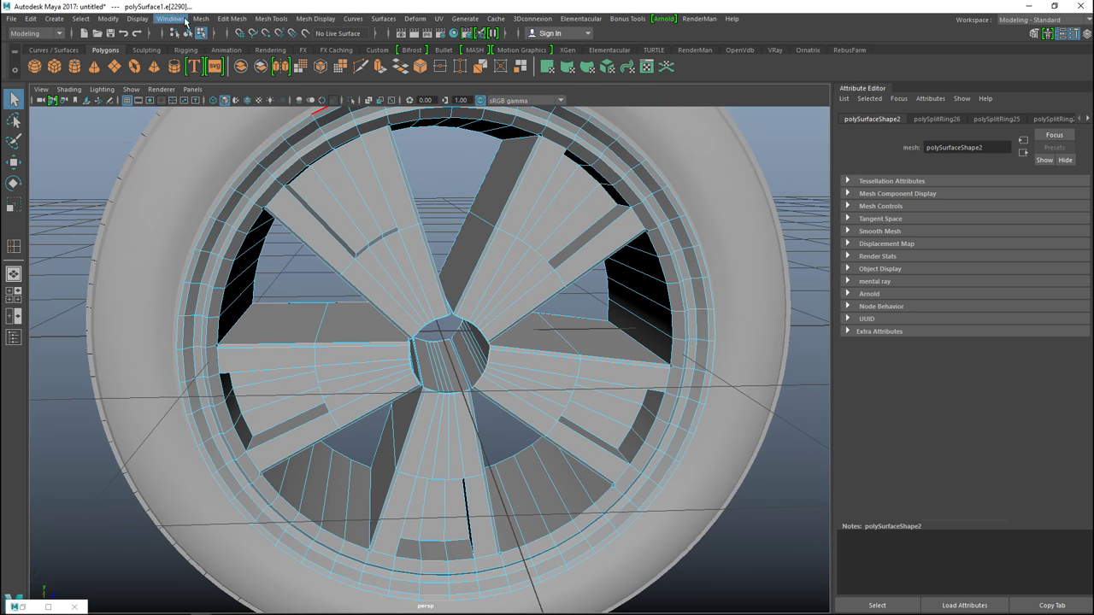
- Show all hidden objects to bring the hub cap back
click(200, 18)
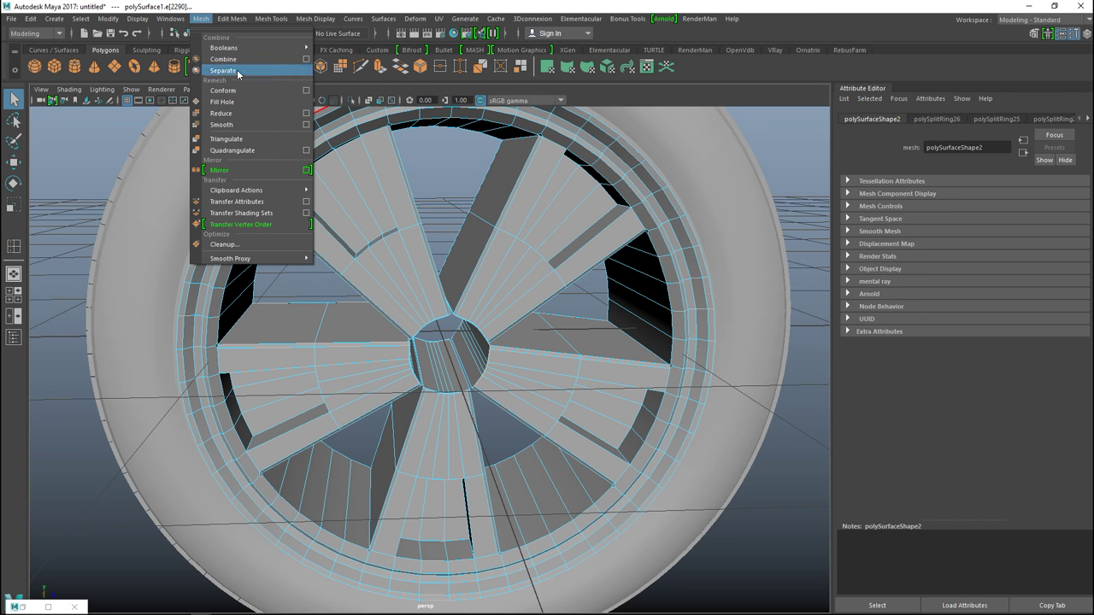
mouse_move(165, 19)
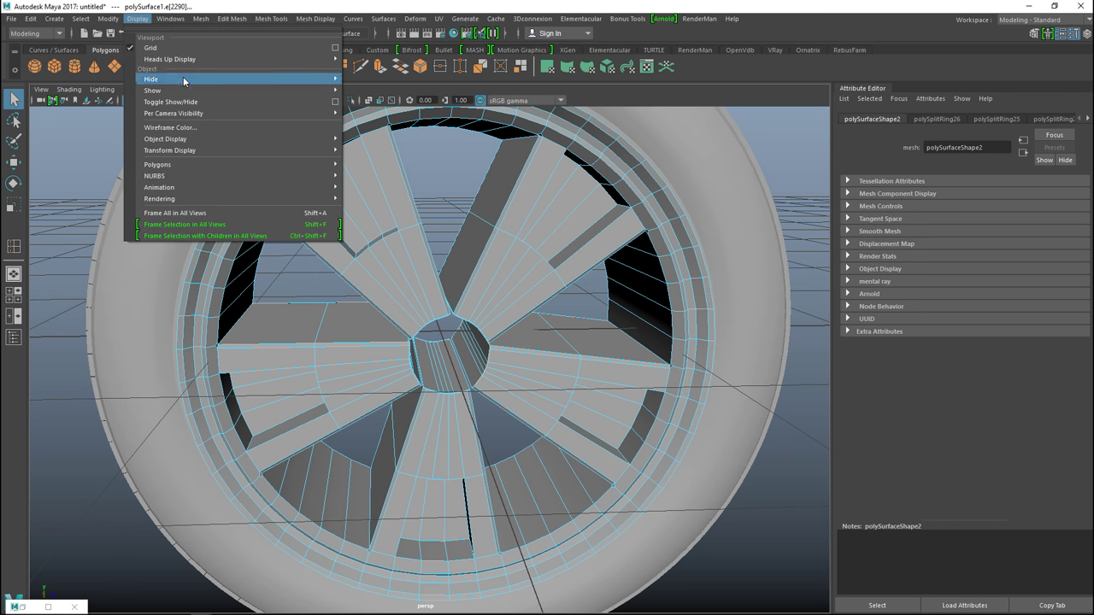
mouse_move(229, 89)
click(365, 145)
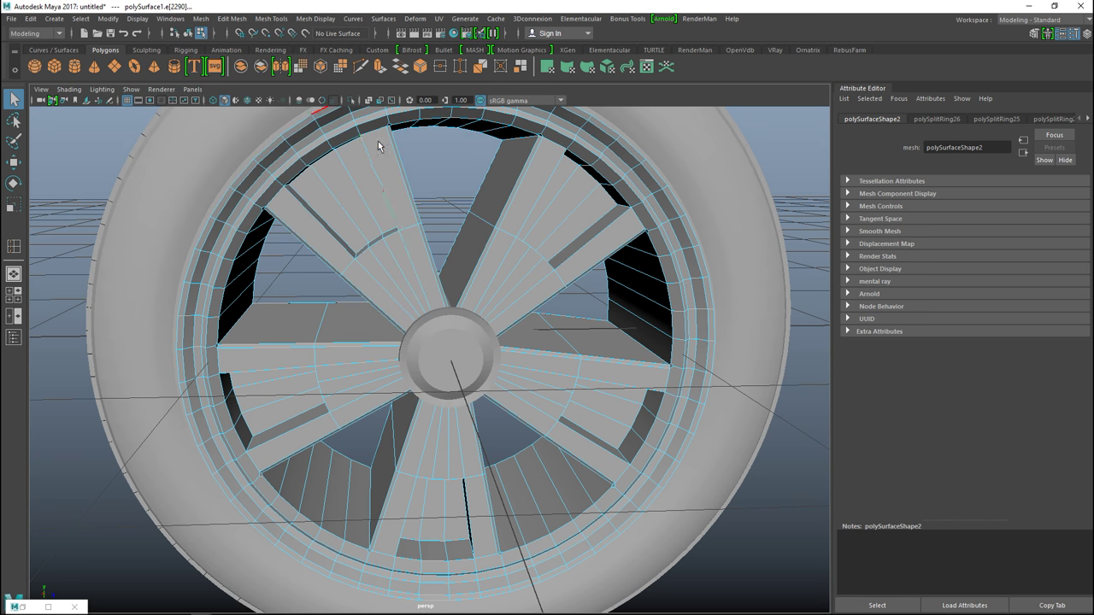
- Combine the hub cap and rim into one mesh, polySurface1
right_drag(531, 292, 562, 267)
click(442, 355)
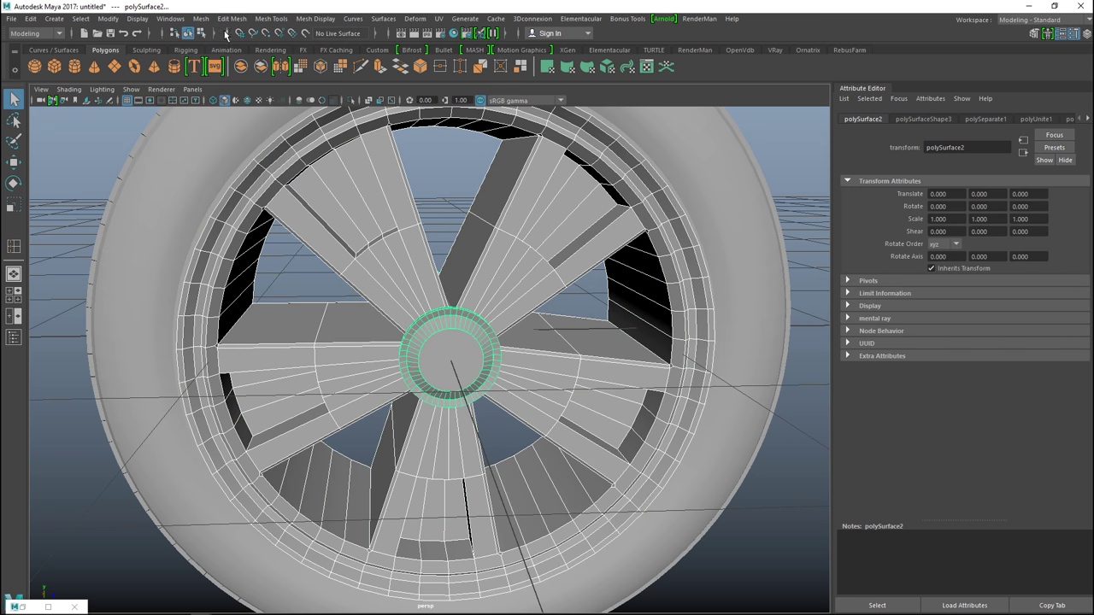
click(201, 19)
click(252, 68)
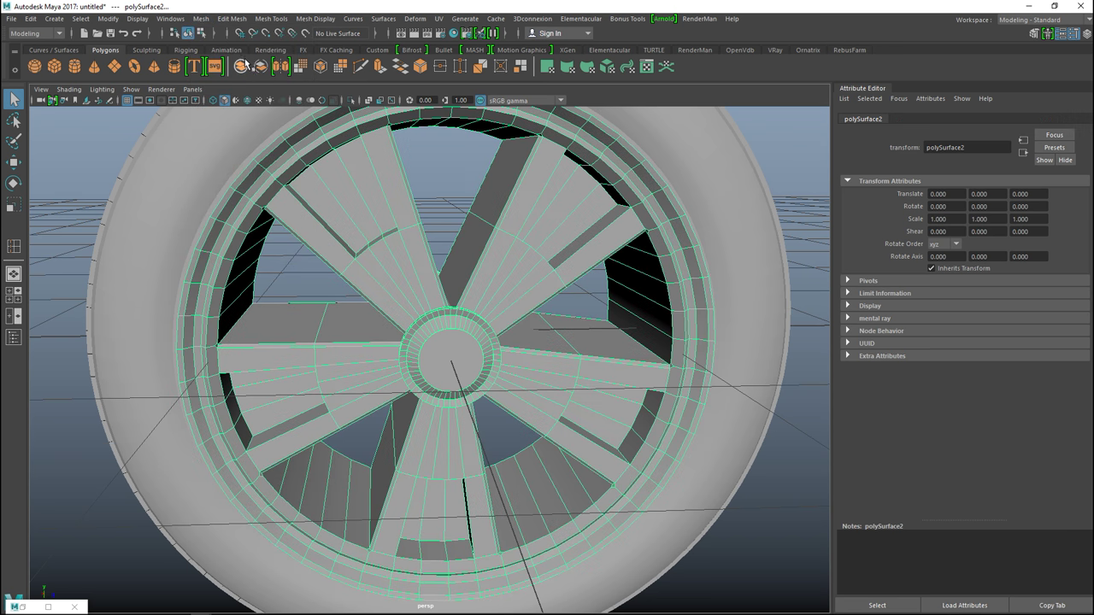
- Preview the combined wheel smoothed, orbit around it, and reselect it
key(3)
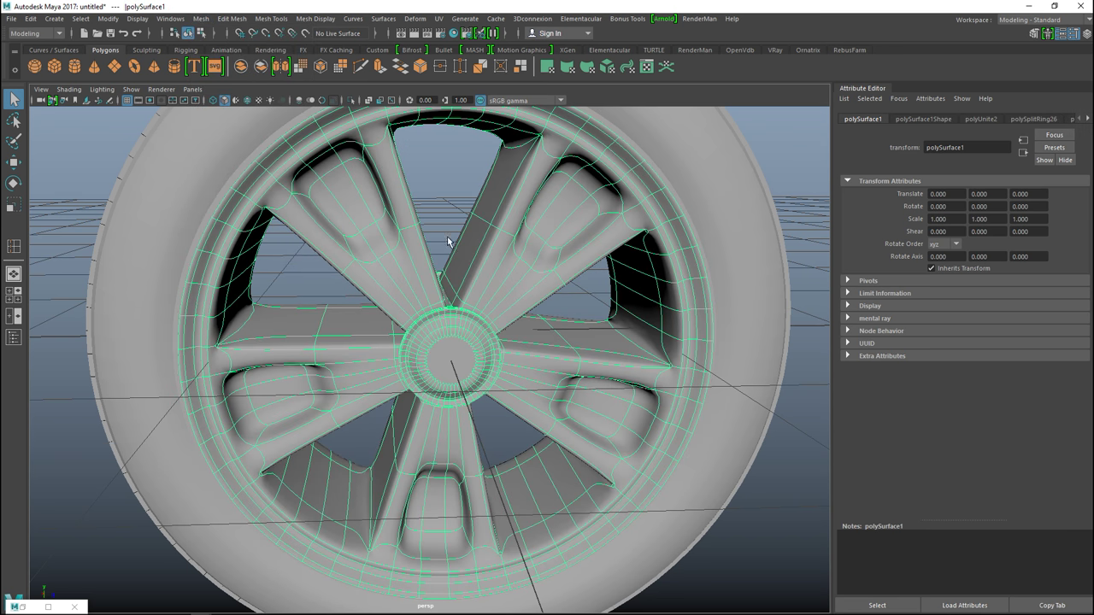
click(776, 167)
alt+drag(775, 166, 613, 248)
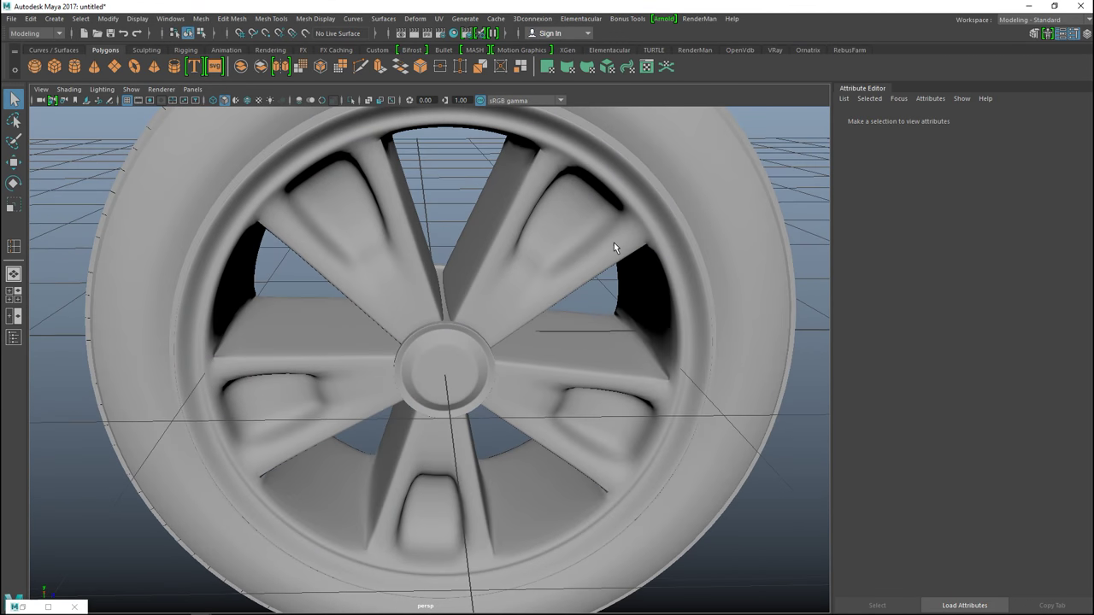
click(364, 291)
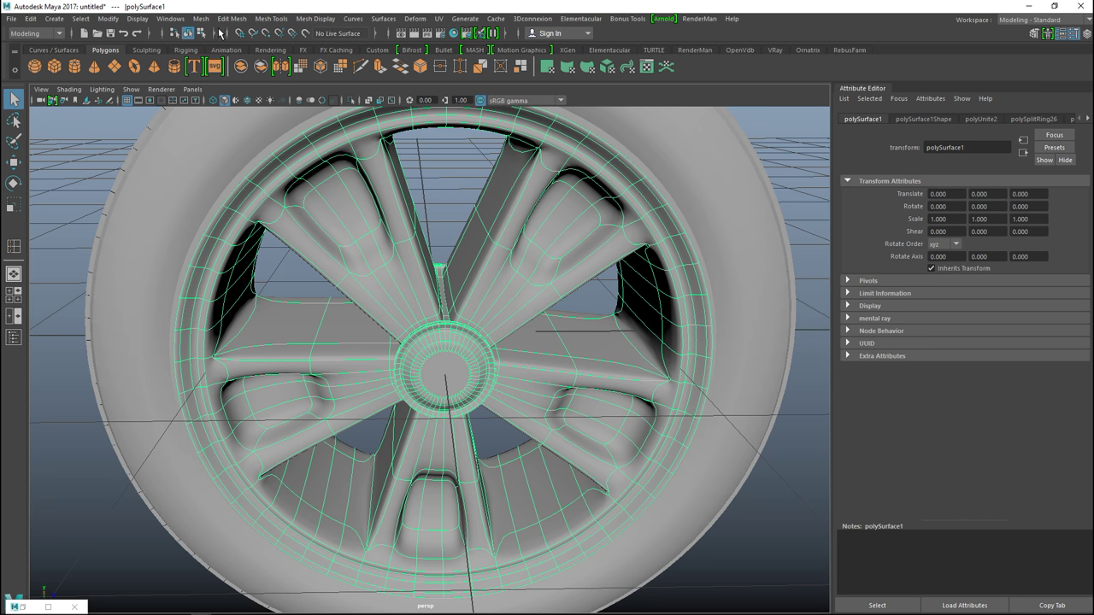
- Apply Mesh > Smooth at division level 1 to the wheel, then deselect and reframe the whole wheel
click(200, 18)
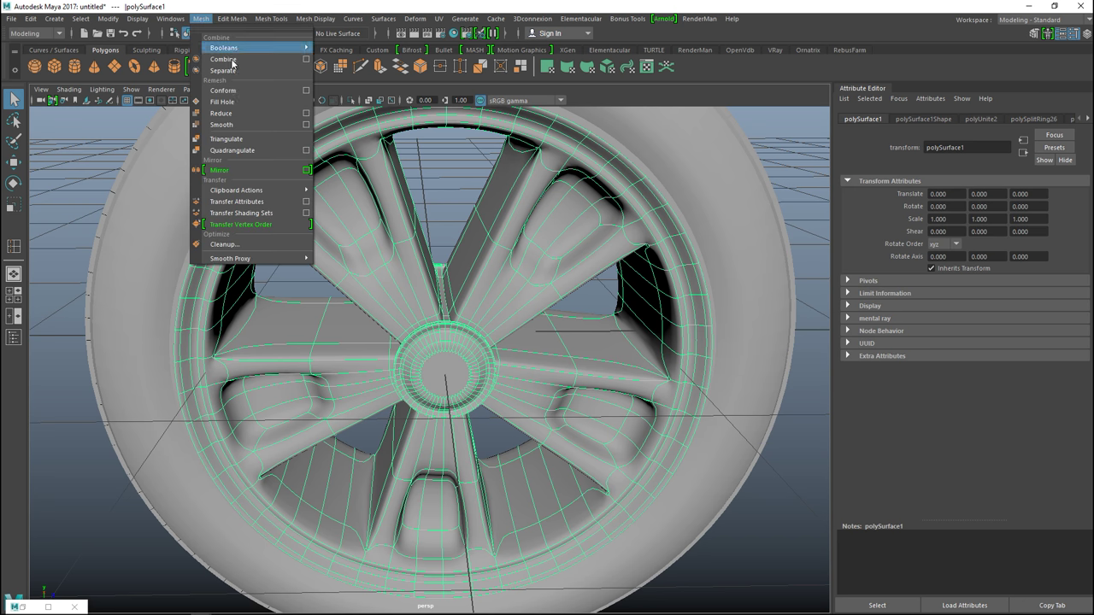
click(254, 126)
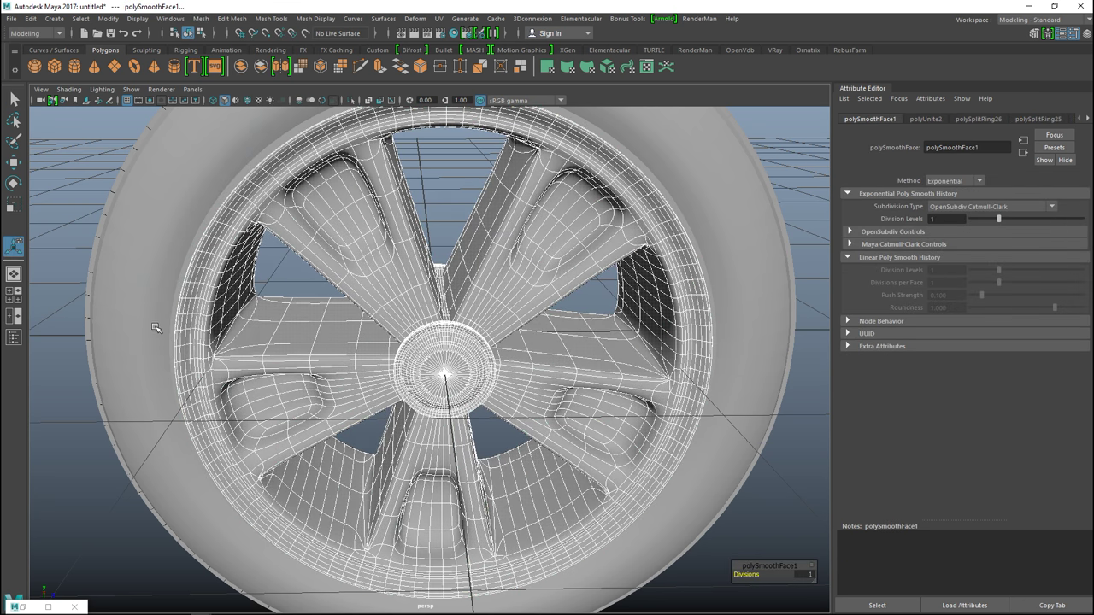
scroll(161, 320, down, 5)
click(196, 242)
alt+drag(199, 241, 248, 360)
alt+middle_drag(220, 391, 287, 440)
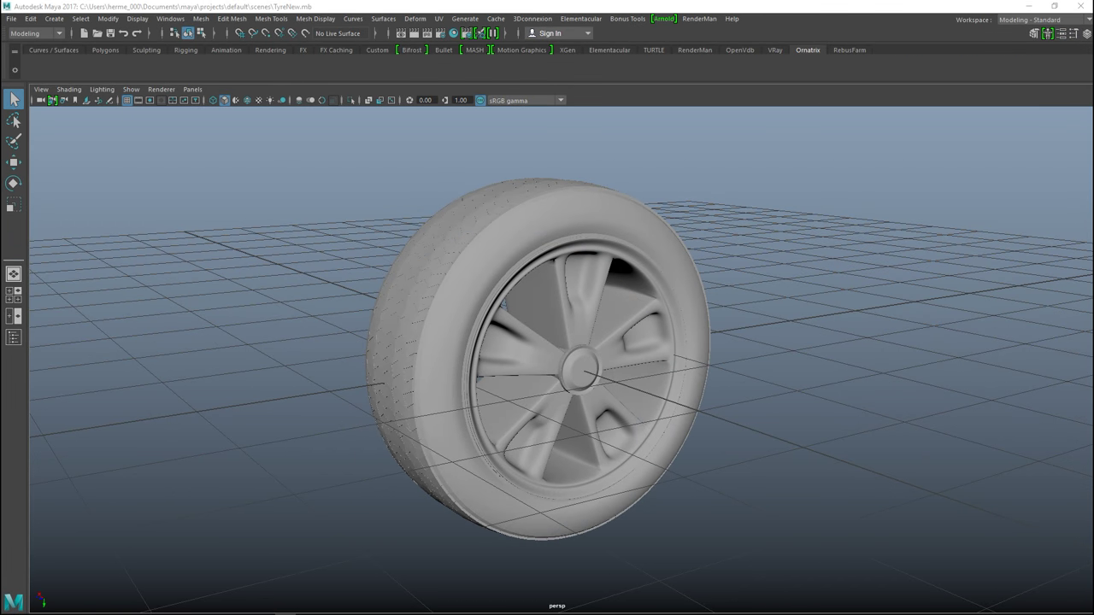
- Select the tyre and apply a cylindrical UV projection to it
alt+drag(903, 371, 838, 364)
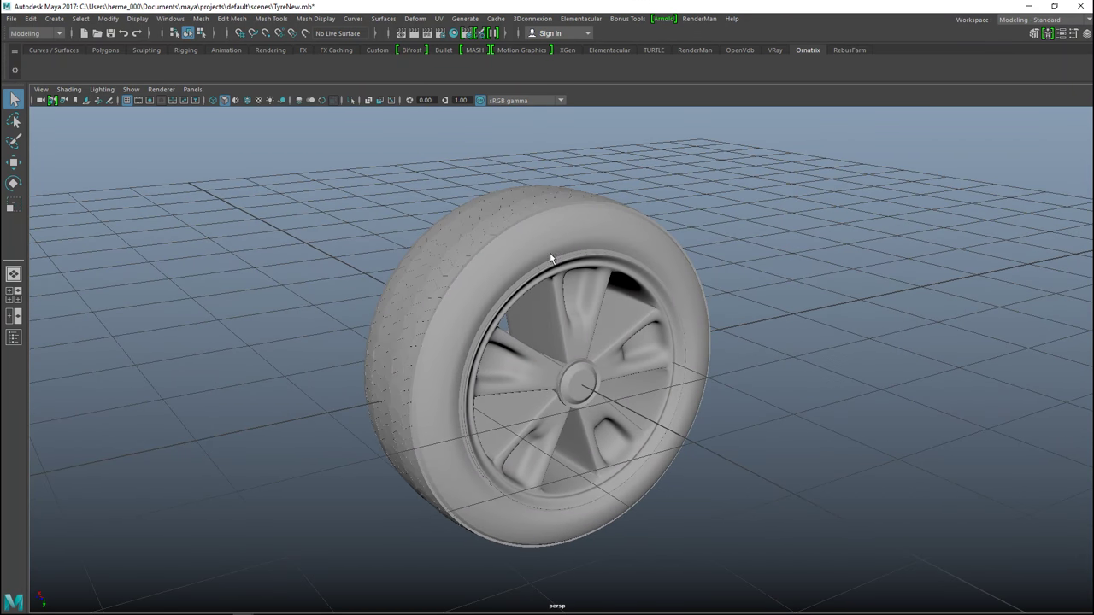
click(531, 236)
alt+drag(847, 325, 795, 316)
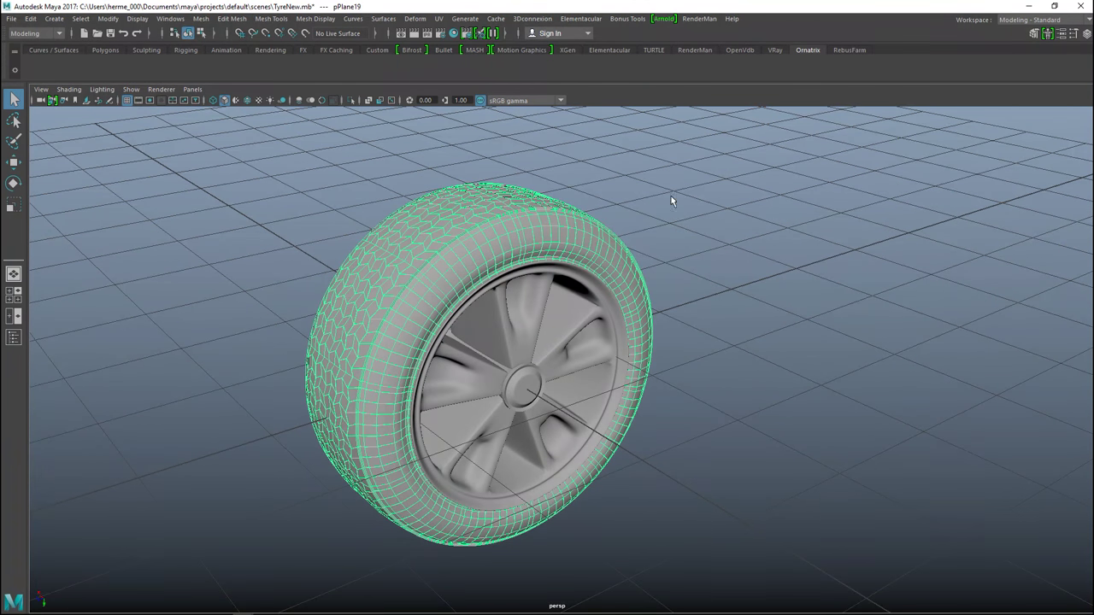
click(437, 18)
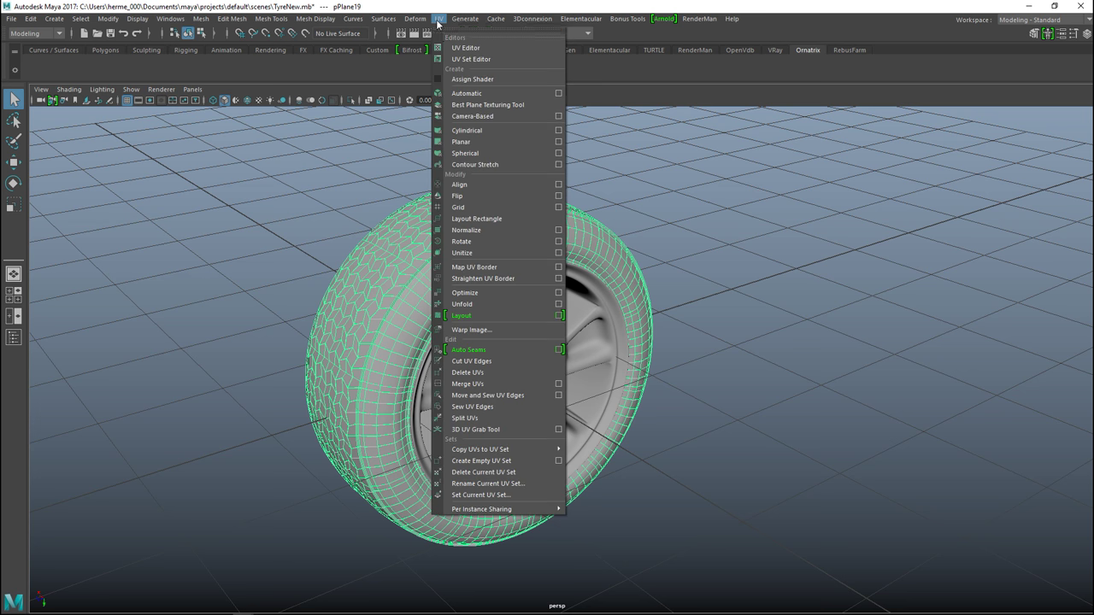
click(486, 129)
- Rotate the cylindrical projection's manipulator around the tyre
scroll(718, 479, down, 5)
alt+drag(707, 469, 841, 328)
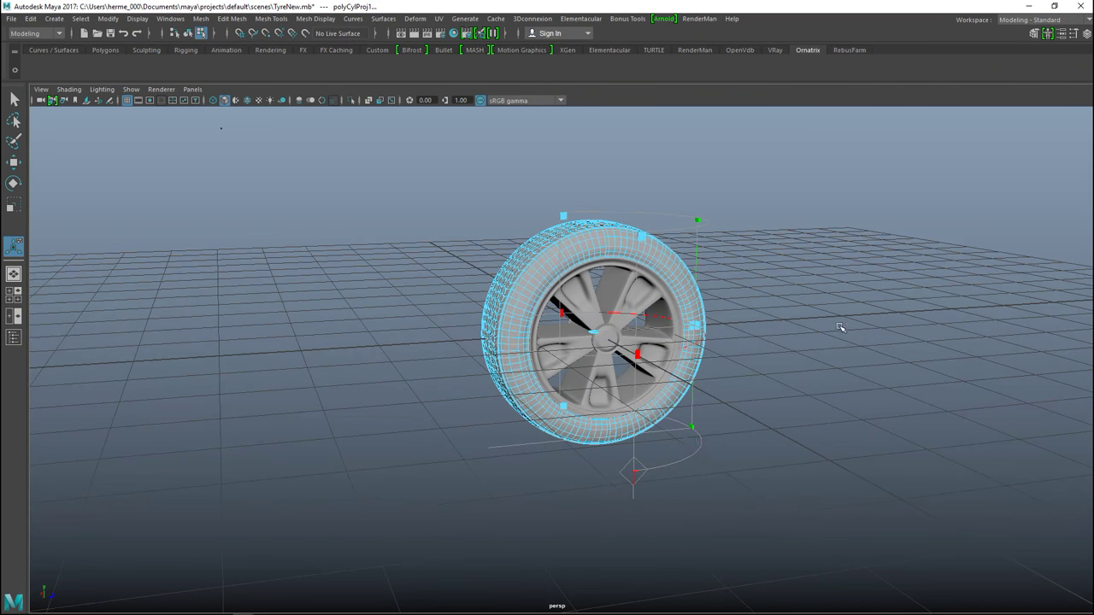
click(634, 477)
alt+drag(777, 515, 770, 484)
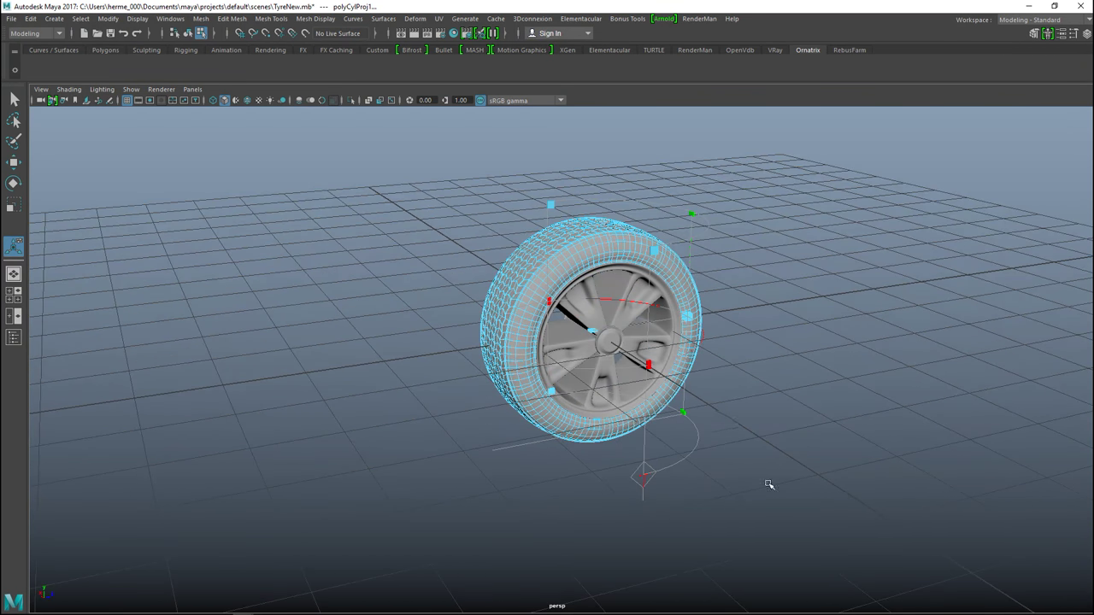
alt+drag(656, 373, 675, 451)
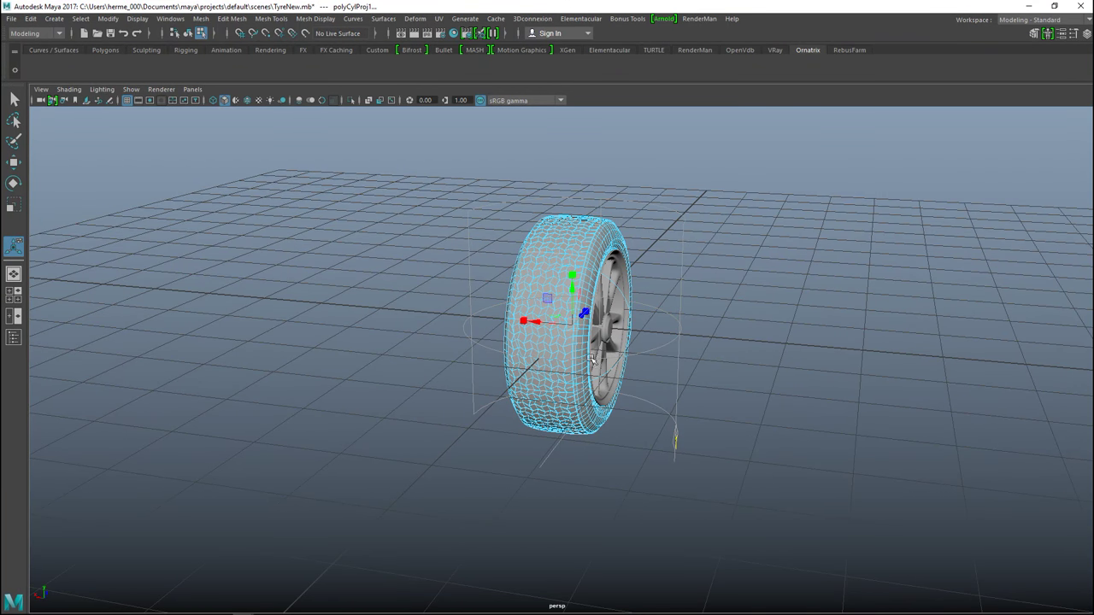
drag(540, 284, 605, 282)
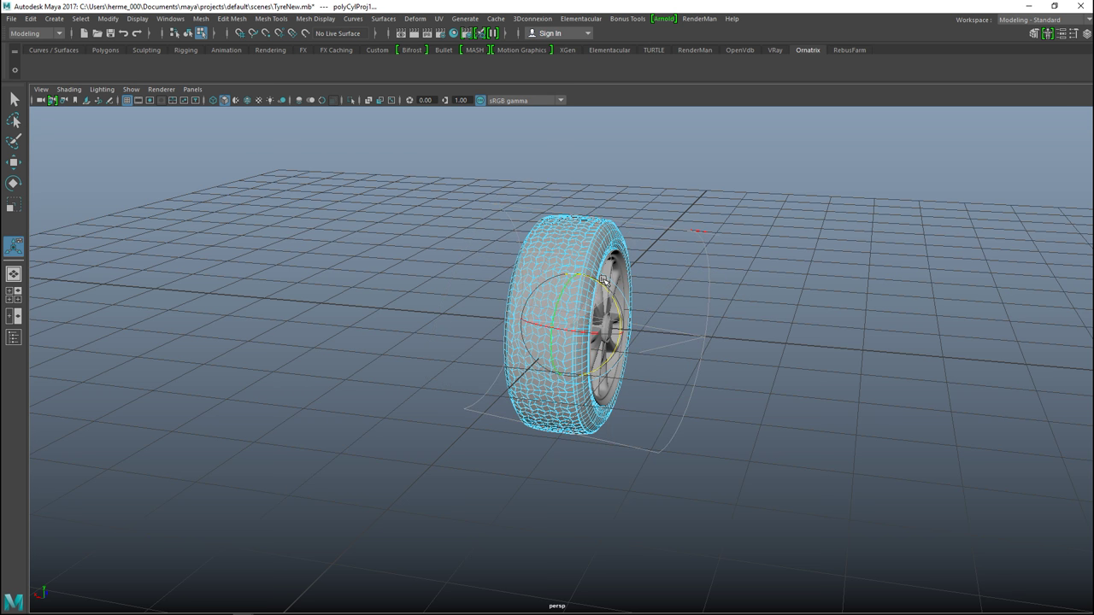
- Set the polyCylProj1 rotation to -45, 90, -45 in the Attribute Editor
key(ctrl+a)
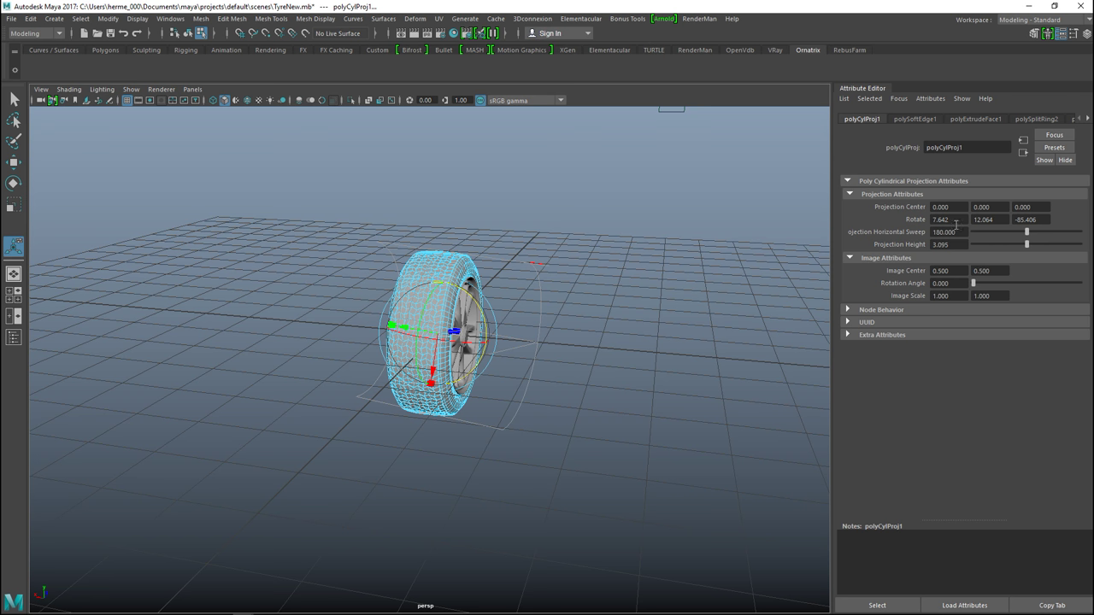
drag(954, 219, 851, 220)
text(-45)
key(Return)
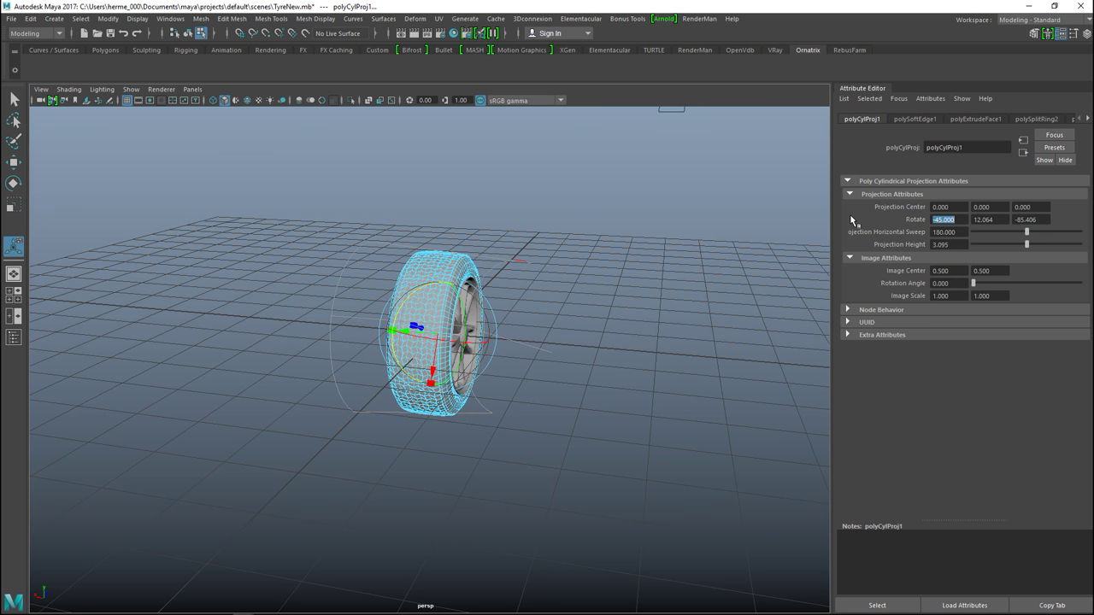
drag(993, 219, 918, 204)
text(90)
key(Return)
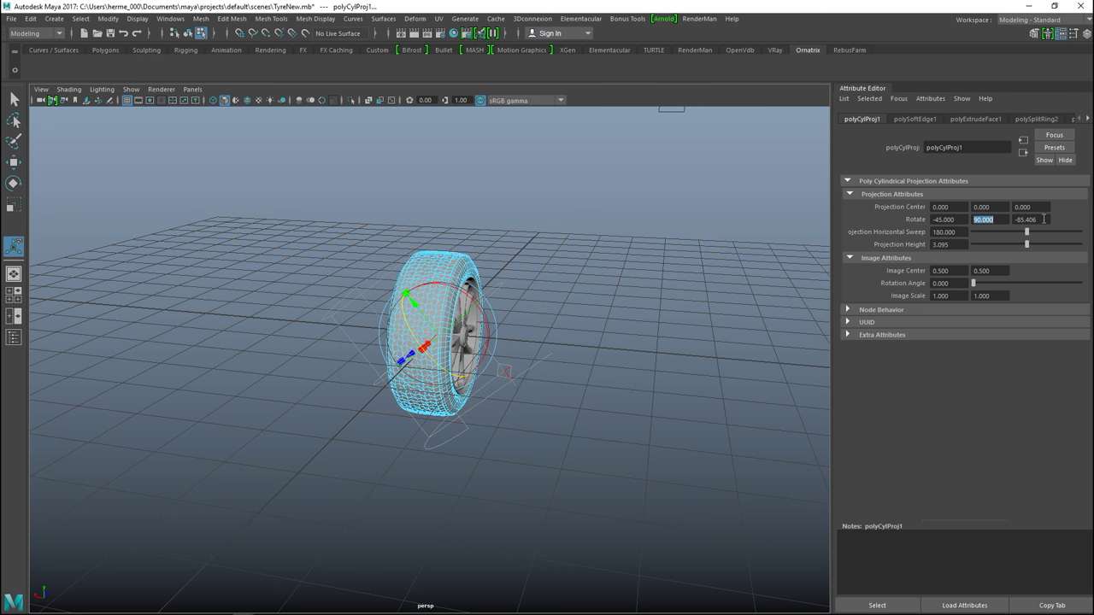
drag(1036, 220, 958, 209)
text(-45)
key(Return)
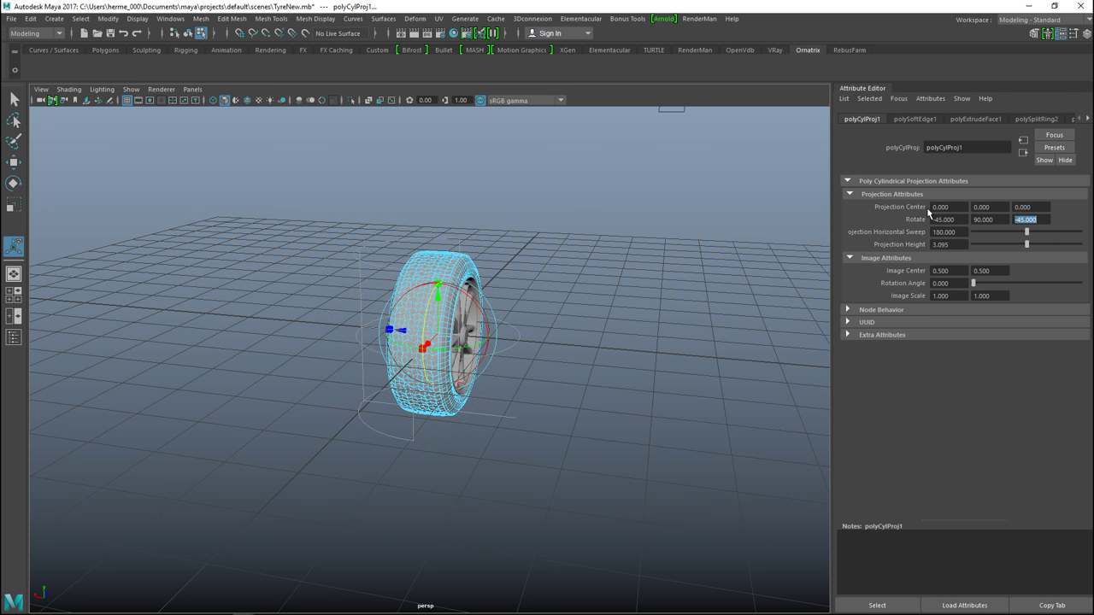
- Realign the projection and change its X rotation to -90, giving -90, 90, -45
drag(460, 292, 544, 388)
drag(958, 221, 861, 216)
text(-)
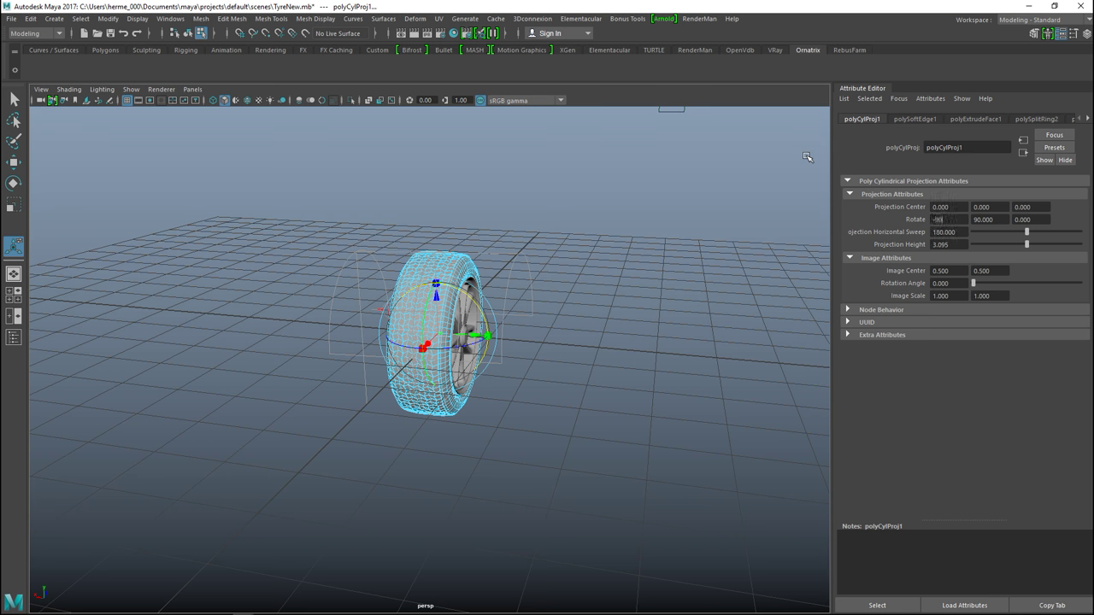
text(90)
key(Return)
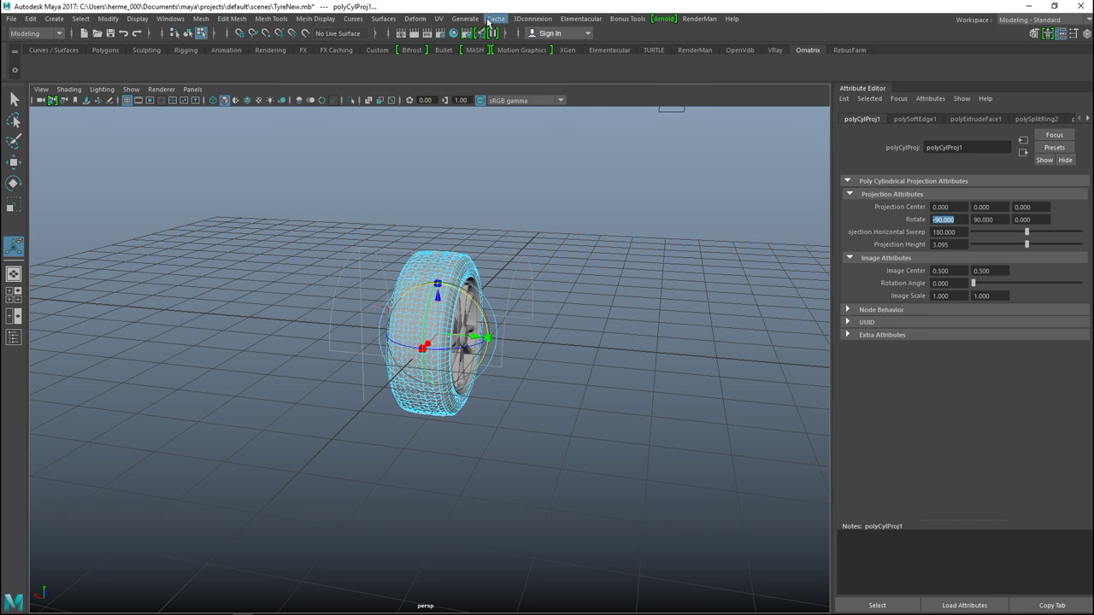
click(438, 19)
- Scale the tyre's UV strip down much smaller in the UV Editor
click(482, 49)
scroll(515, 376, down, 5)
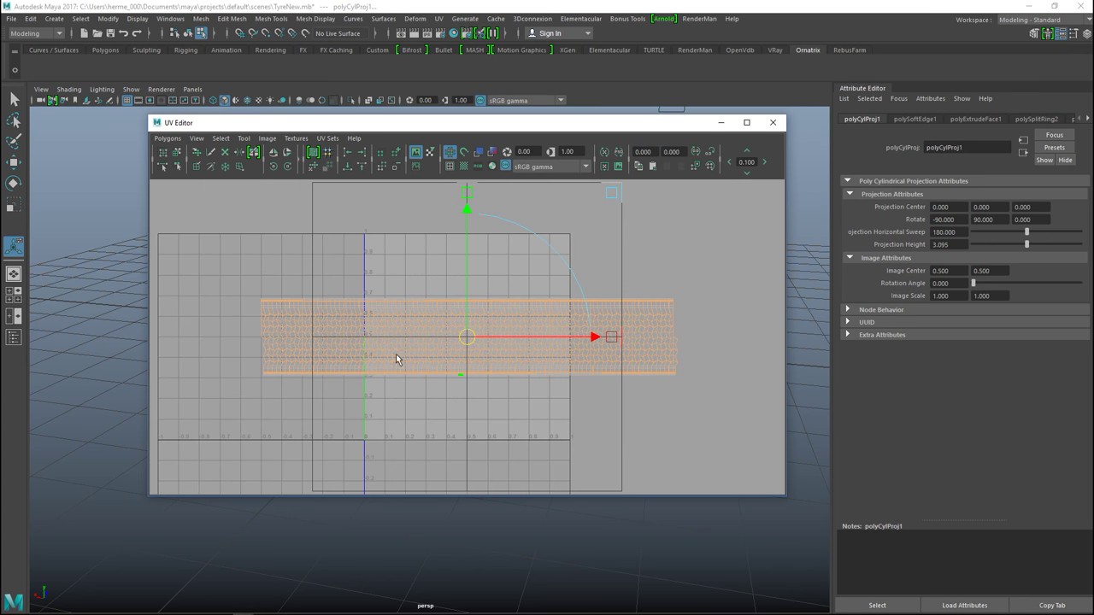
right_drag(321, 332, 278, 310)
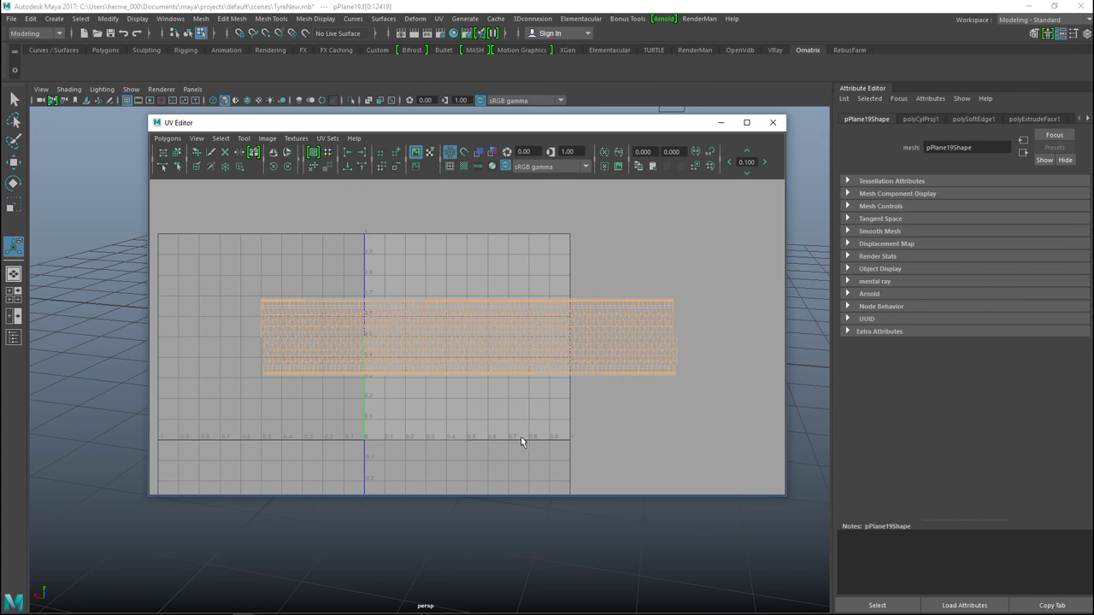
key(r)
drag(472, 340, 466, 258)
key(w)
- Minimize the UV Editor, return to object selection and select the wheel rim
click(718, 123)
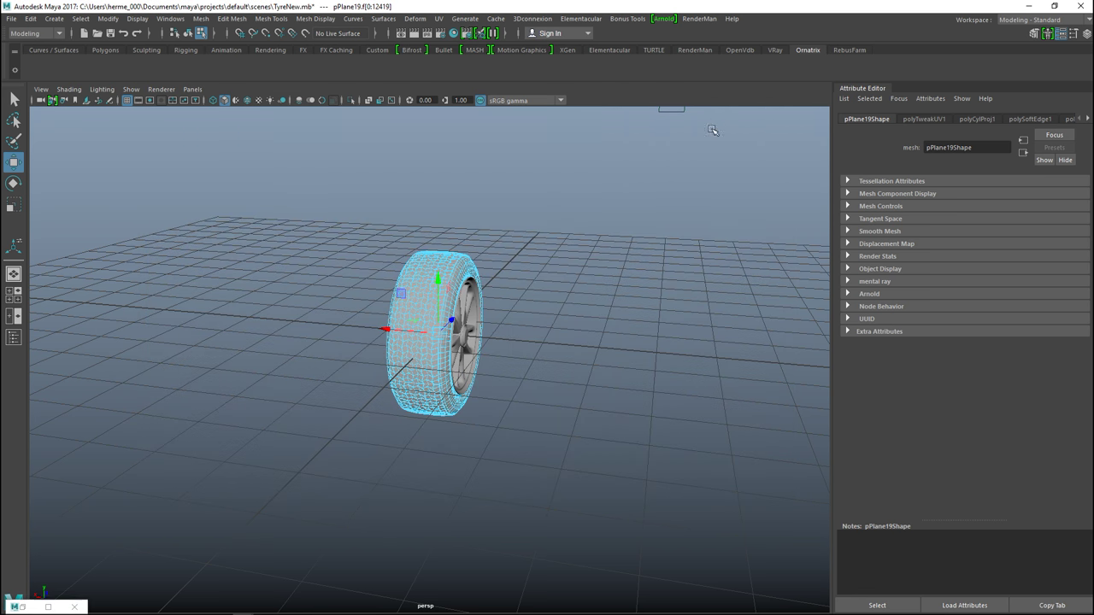
alt+drag(624, 316, 540, 264)
key(F8)
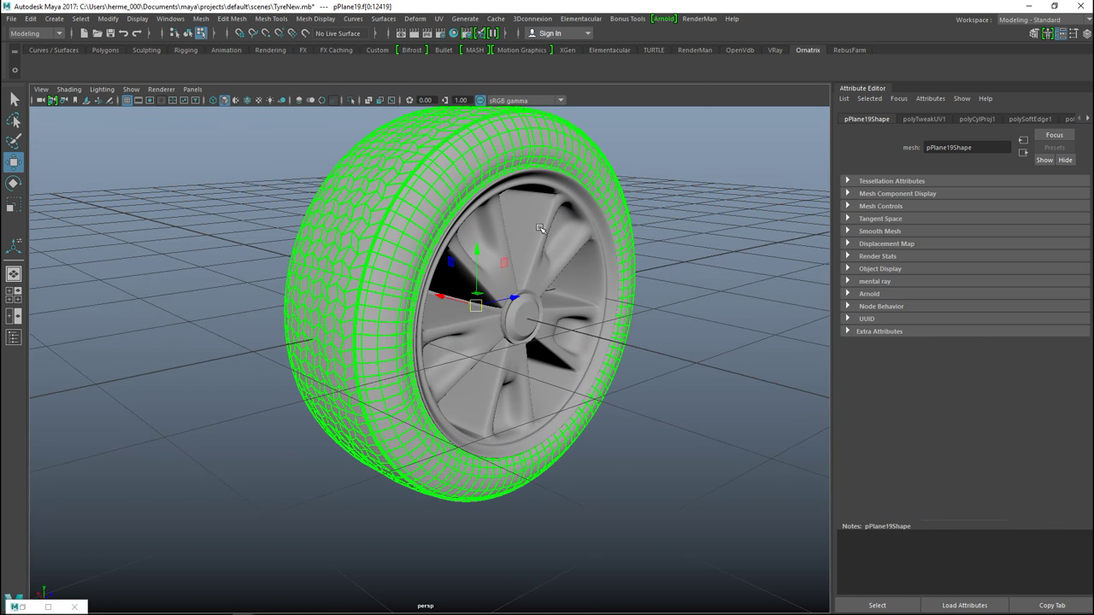
right_drag(543, 224, 553, 231)
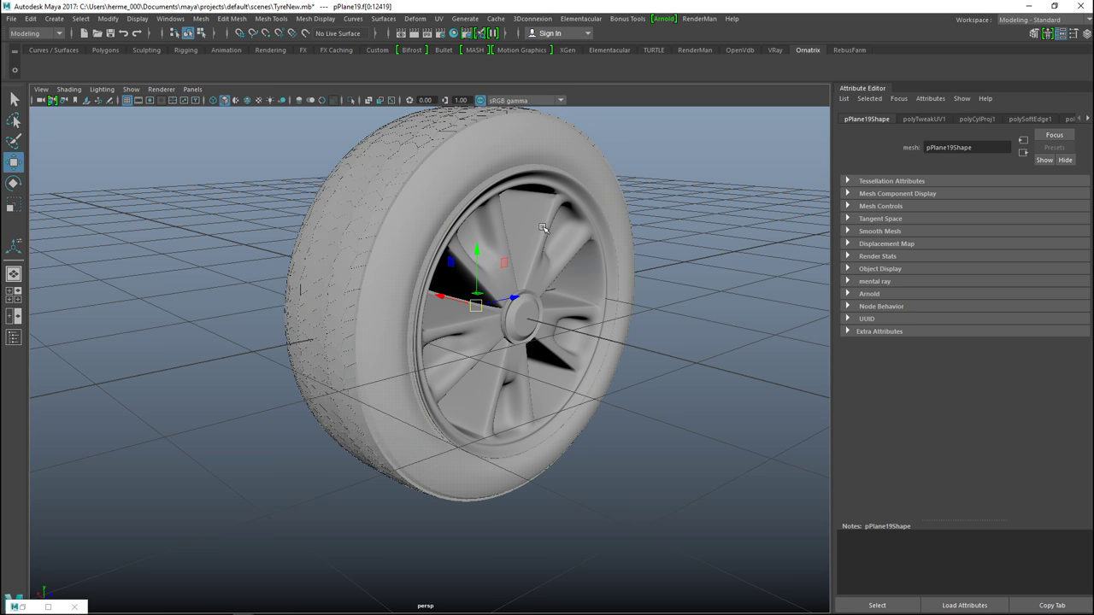
click(568, 265)
alt+right_drag(571, 270, 672, 351)
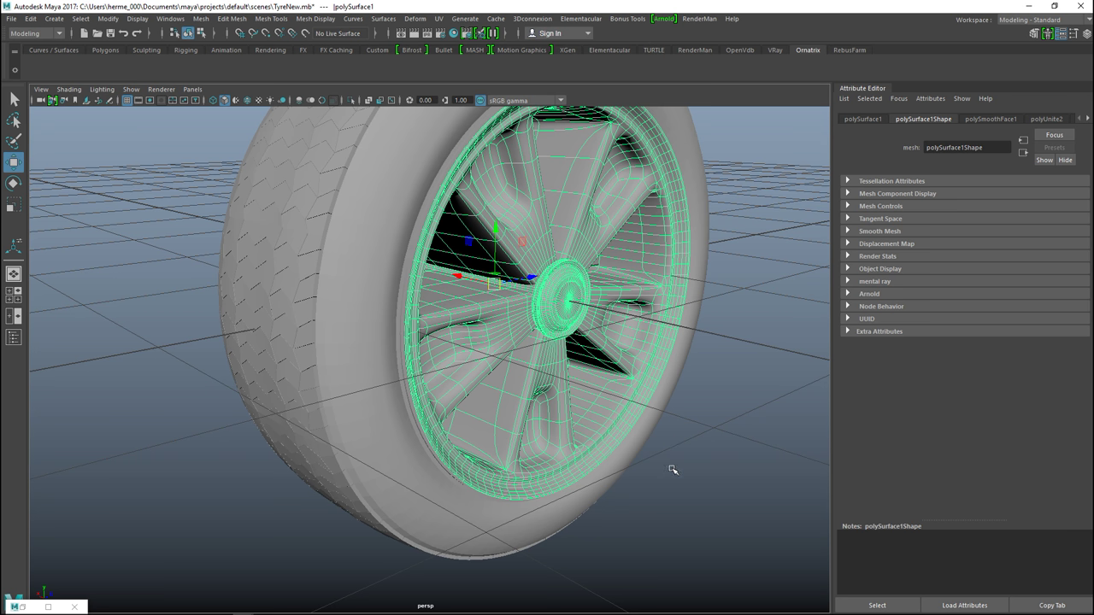
- Apply an automatic UV projection to the rim and view it in the UV Editor
click(440, 19)
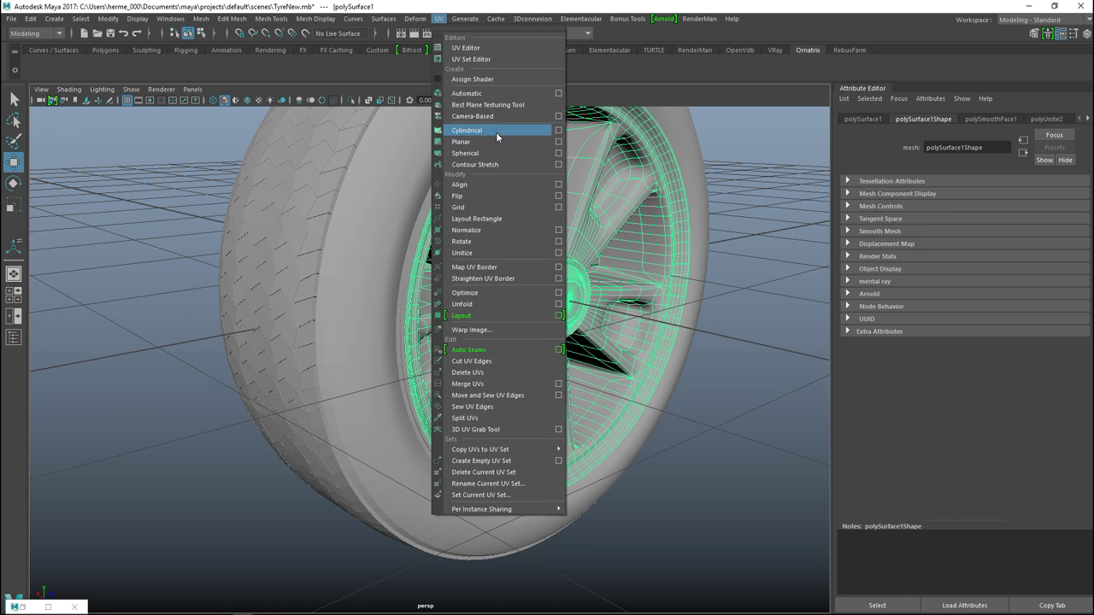
click(484, 94)
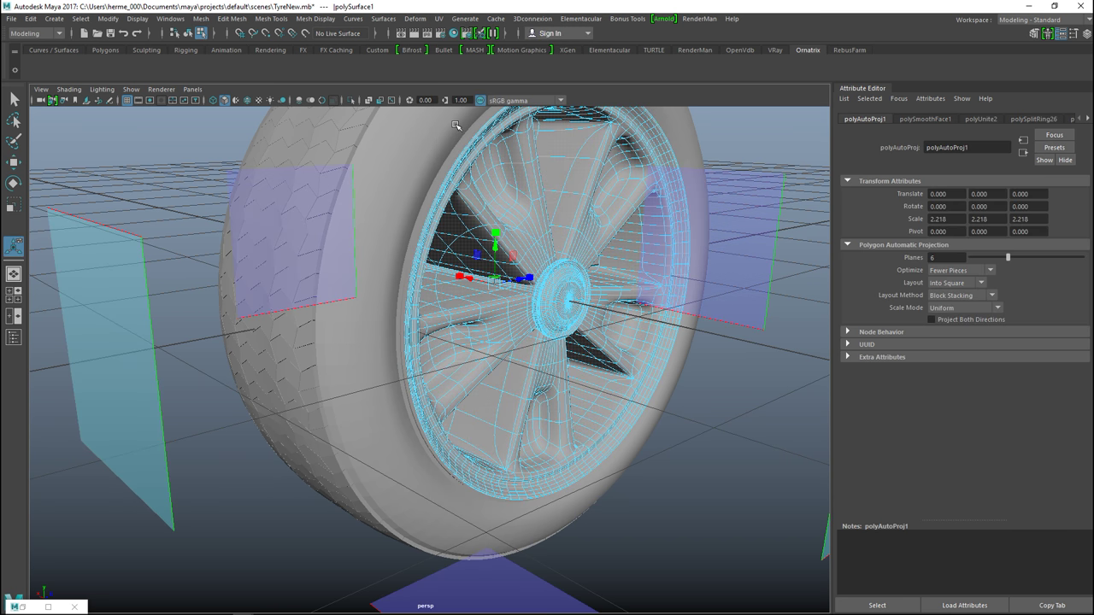
click(437, 20)
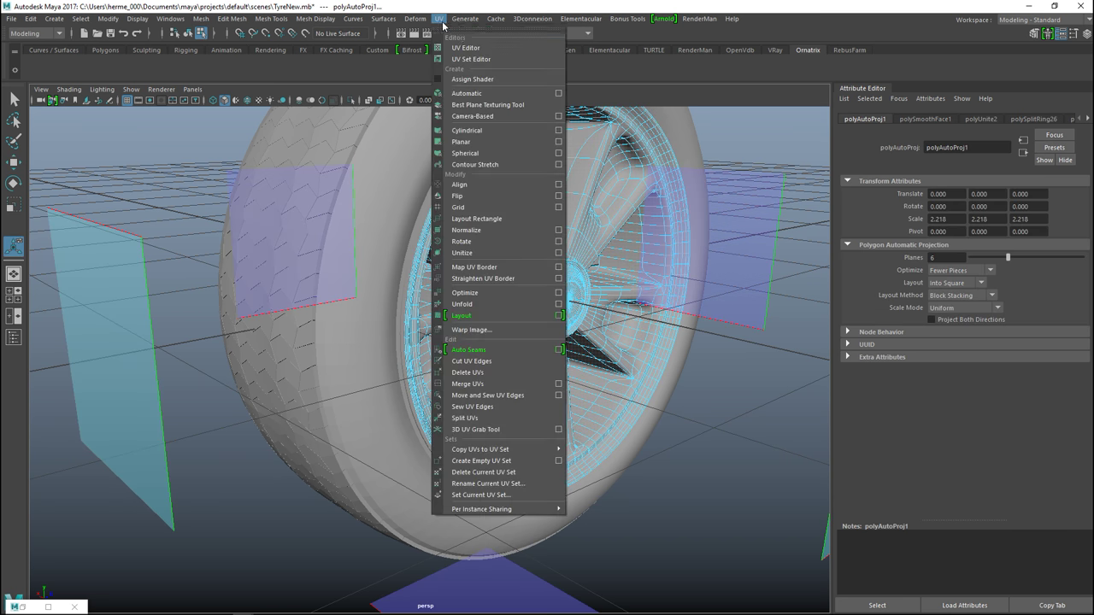
click(478, 49)
scroll(572, 441, up, 3)
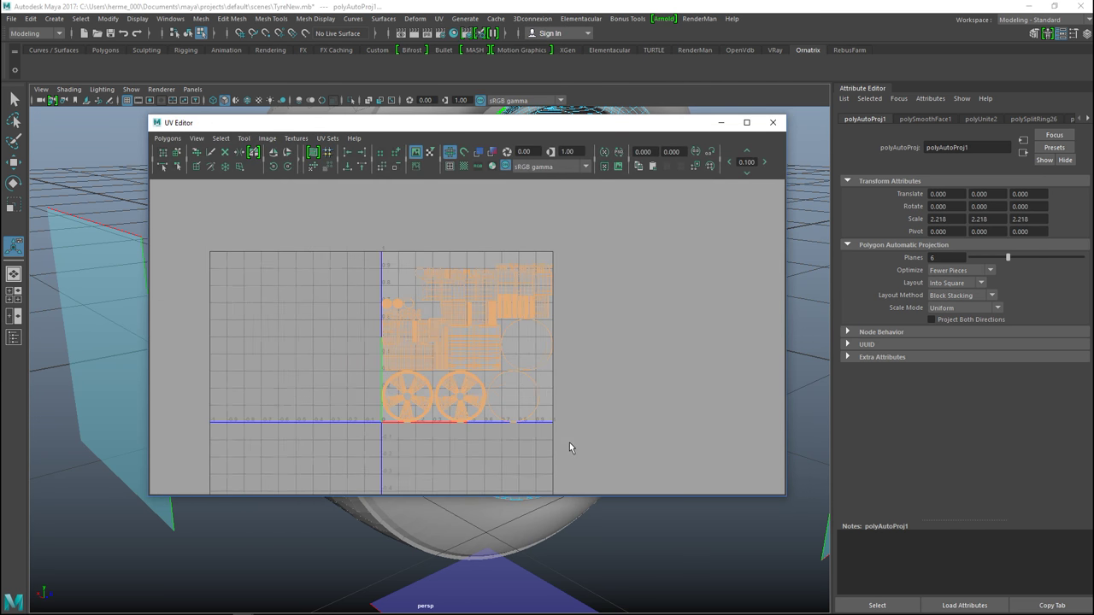
drag(664, 130, 1012, 85)
- Select the wheel's left and right UV shells and frame them
alt+middle_drag(500, 366, 550, 334)
scroll(733, 345, up, 1)
right_drag(746, 336, 699, 317)
click(760, 341)
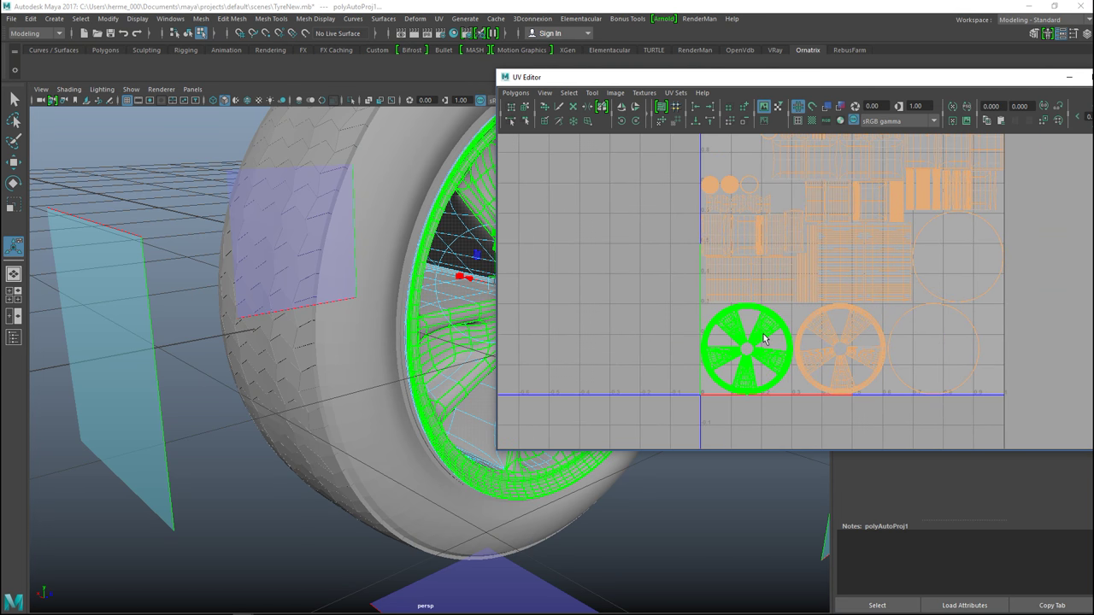
click(812, 362)
click(812, 363)
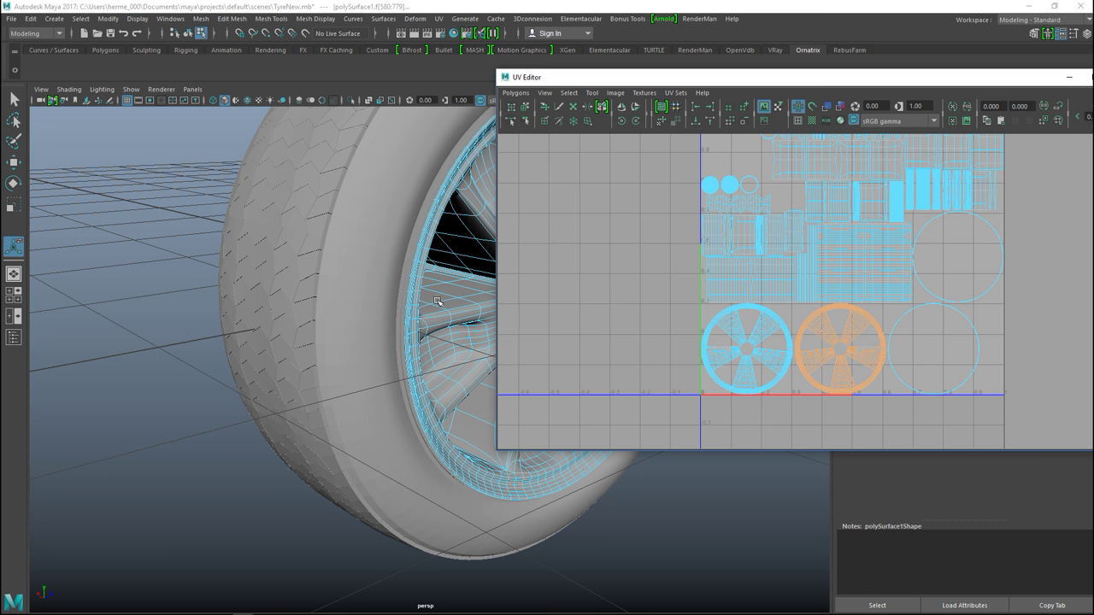
key(f)
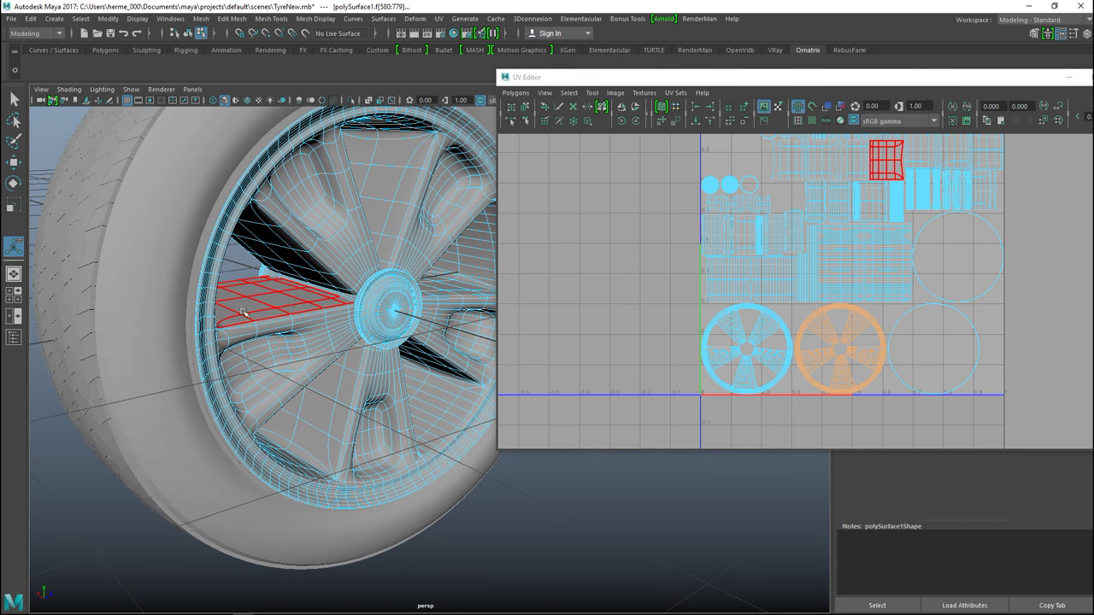
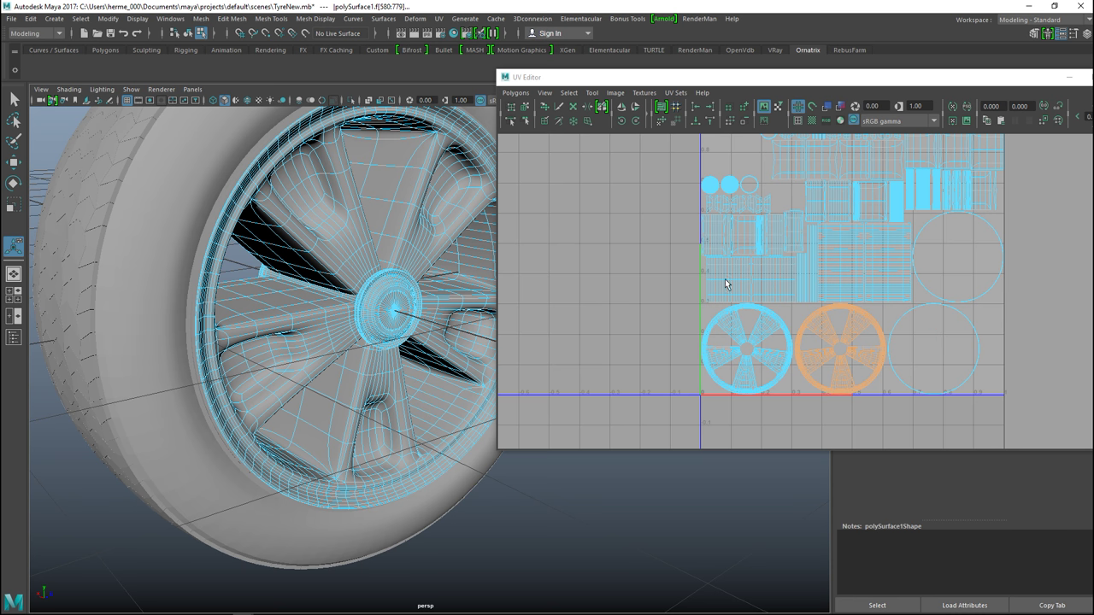
- Switch to Object Mode and marquee-select both the tyre and the rim
scroll(764, 330, down, 2)
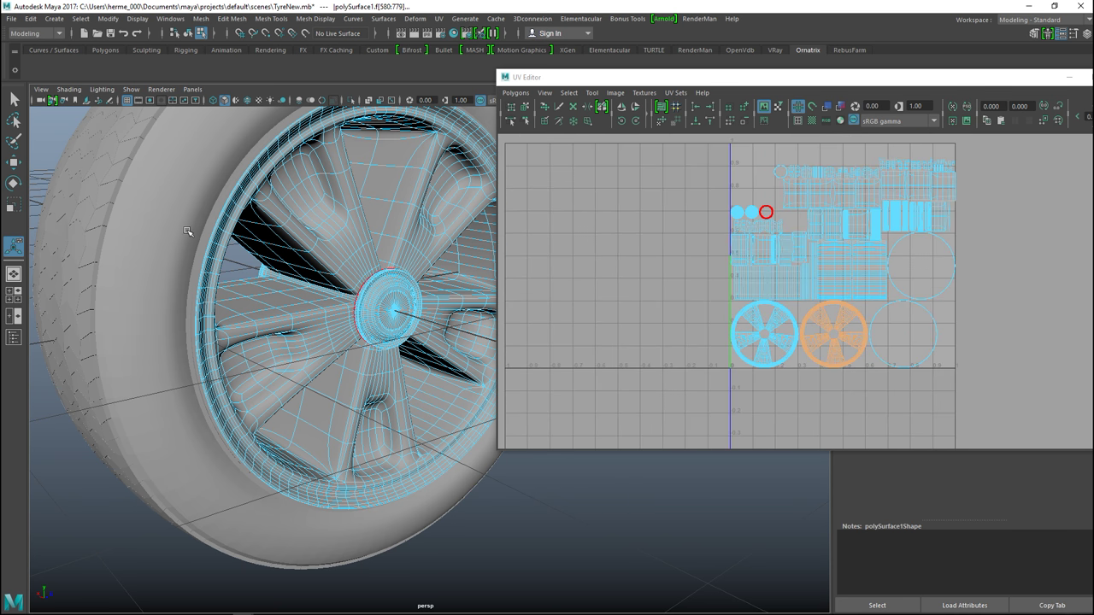
right_click(361, 312)
click(404, 247)
scroll(203, 225, down, 5)
drag(202, 225, 418, 522)
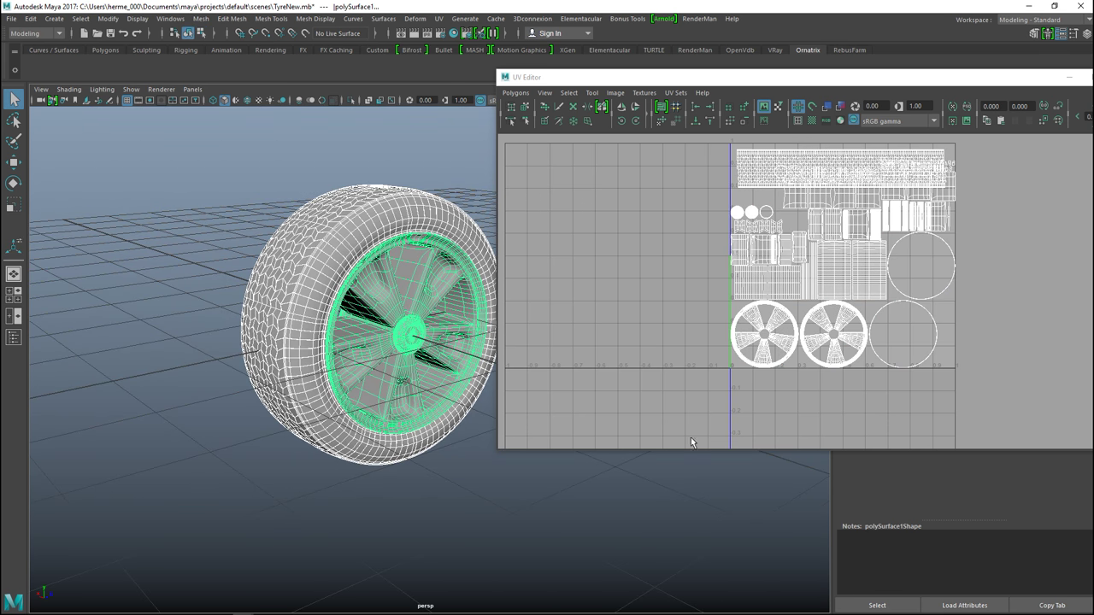
- Zoom the UV Editor on the shared layout and select the tyre tread UV shell
scroll(865, 360, up, 3)
alt+middle_drag(909, 334, 852, 371)
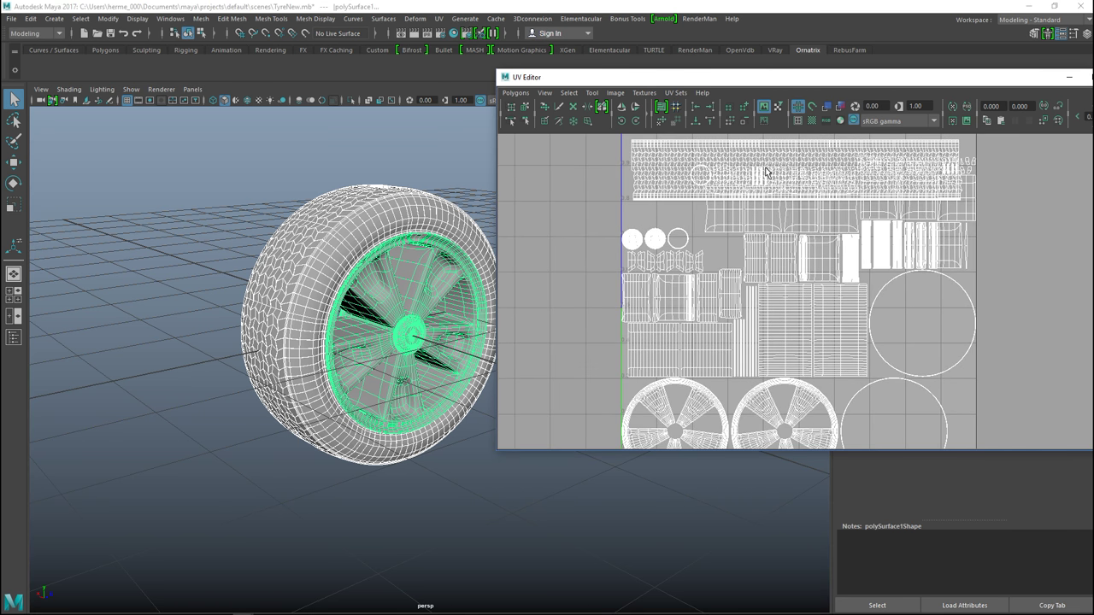
right_drag(765, 170, 714, 163)
click(781, 173)
click(795, 221)
scroll(794, 220, down, 3)
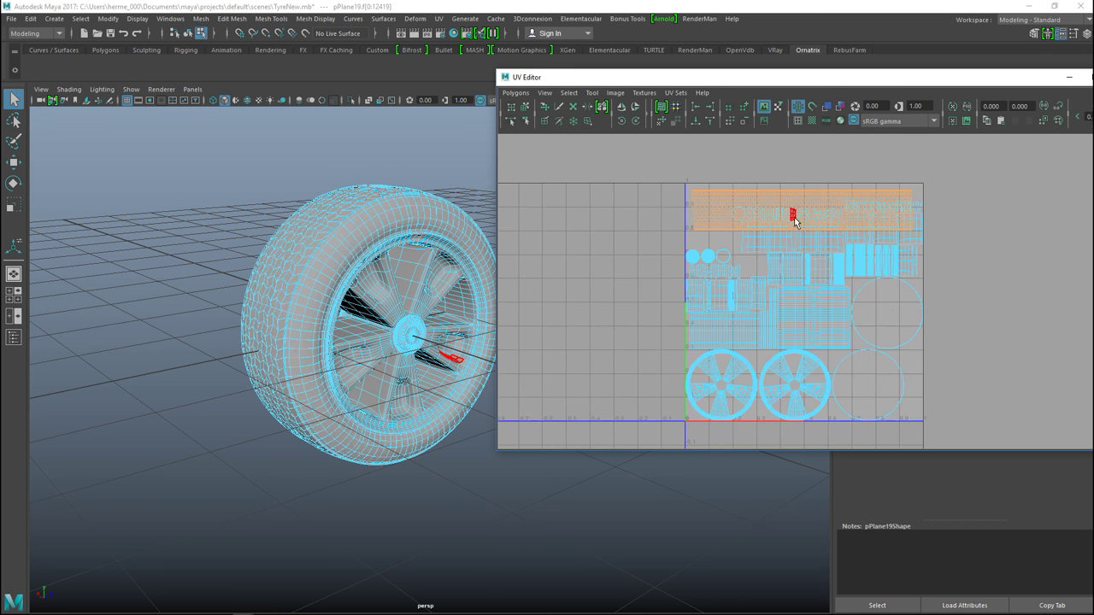
- Move the tread UV strip out of the 0-1 tile to sit above it
key(w)
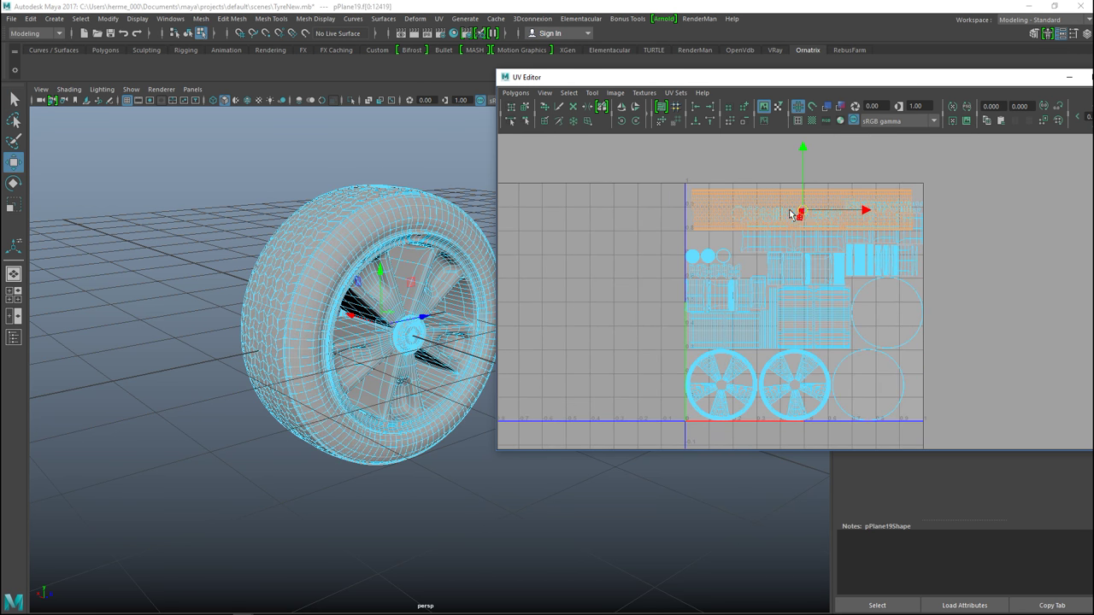
drag(795, 207, 604, 146)
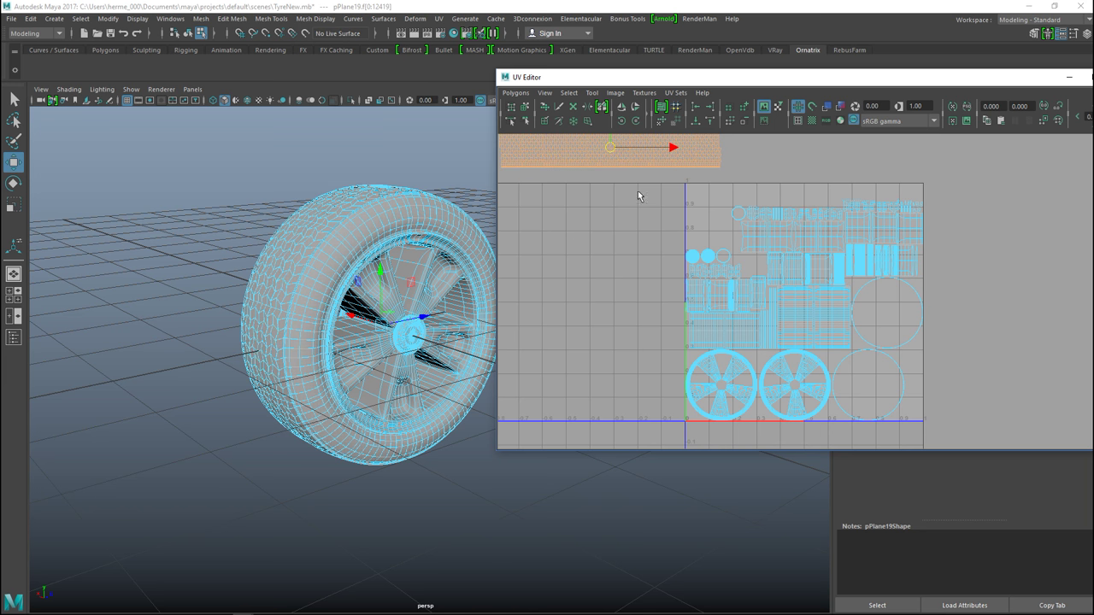
drag(639, 188, 843, 338)
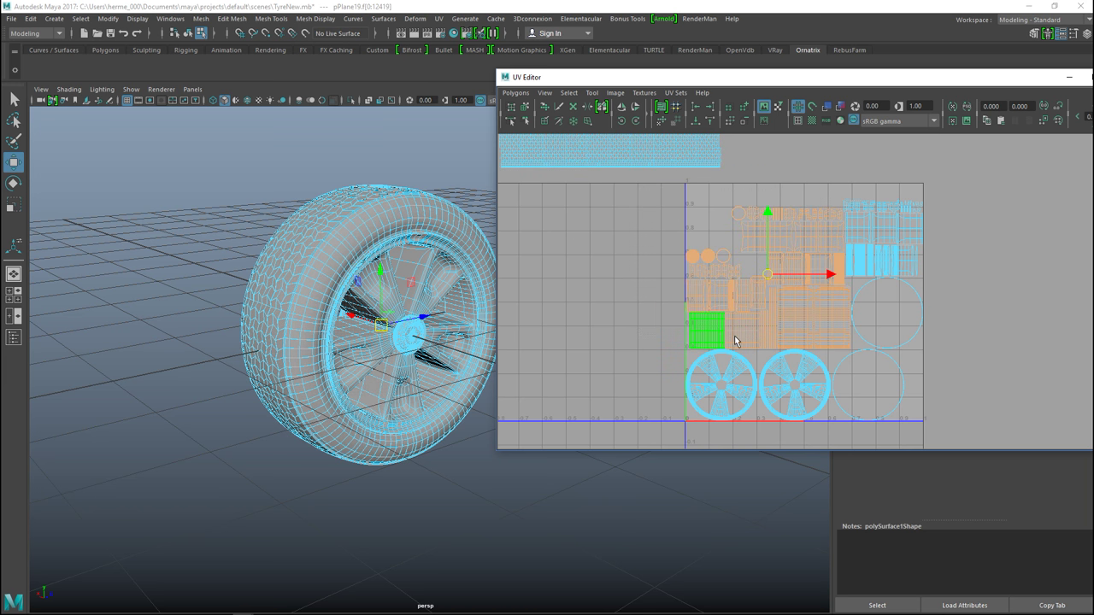
- Scale down the remaining tyre shells and move them into the tile's upper part
key(r)
middle_drag(732, 273, 748, 298)
key(w)
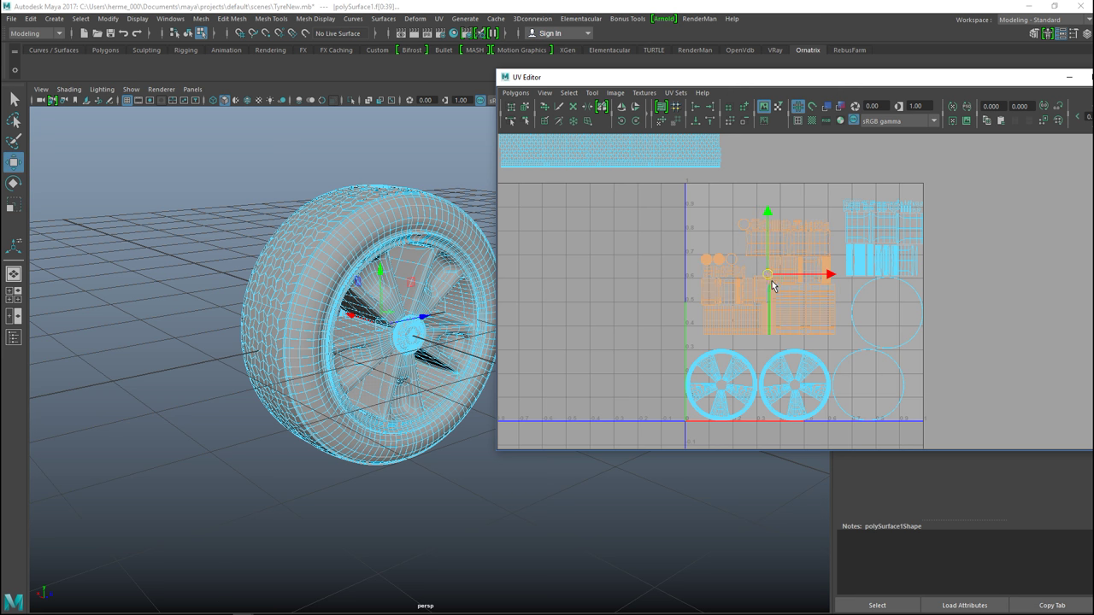
drag(774, 282, 748, 249)
click(701, 238)
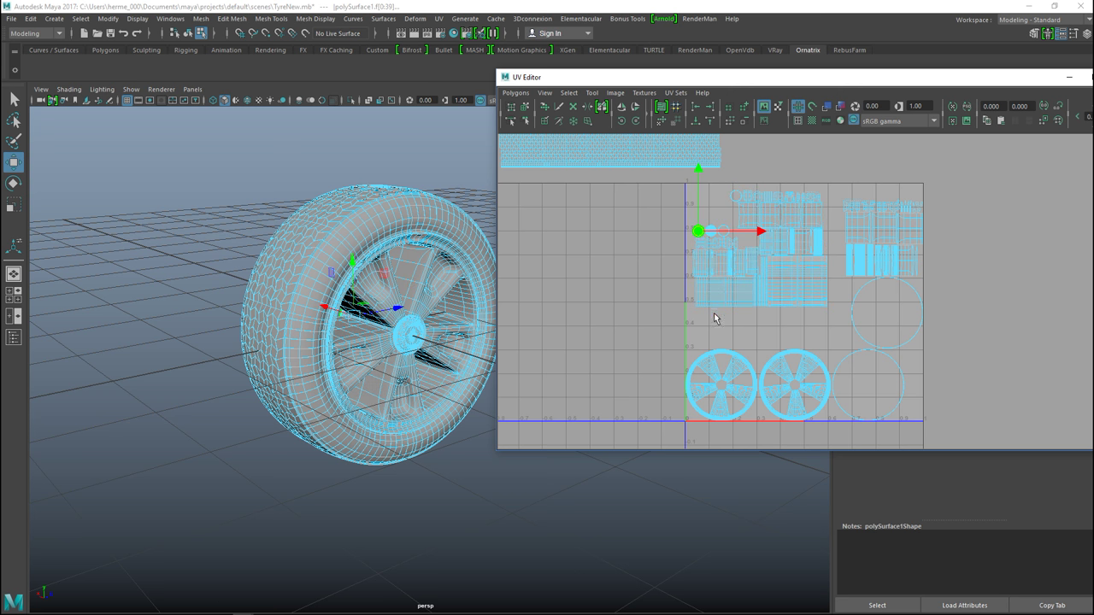
drag(712, 324, 712, 336)
click(712, 233)
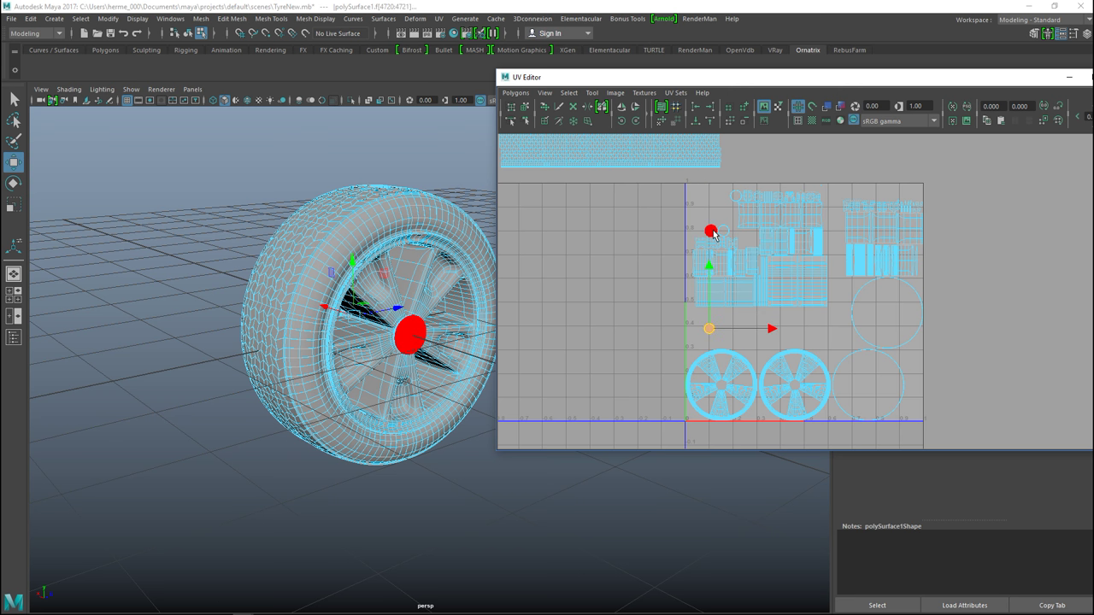
- Reposition the manipulator pivot with D onto the right circle shell
drag(750, 309, 896, 306)
key(d)
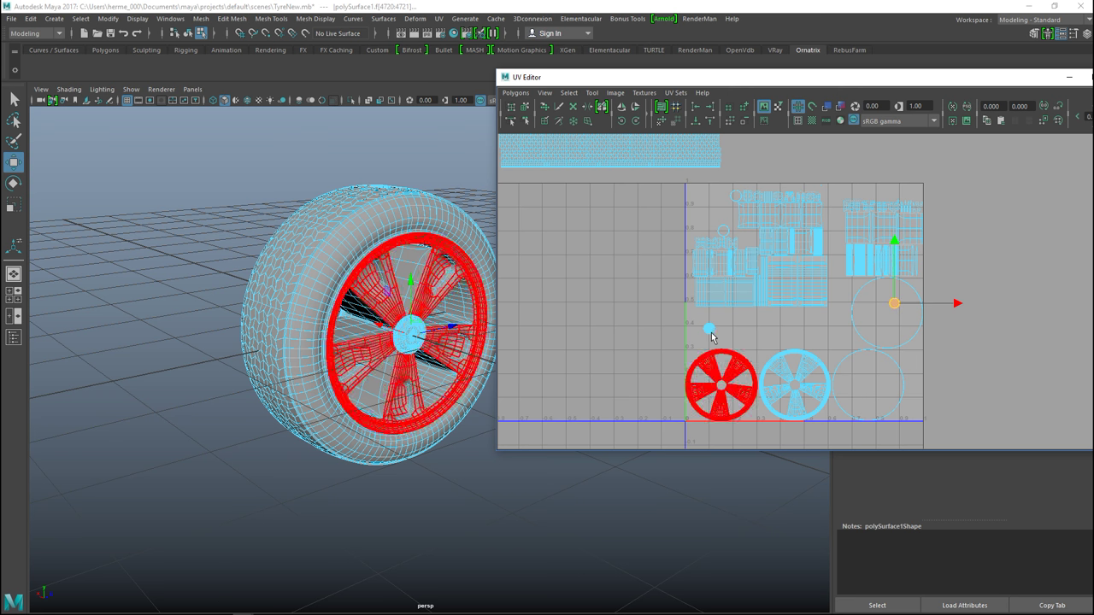
click(710, 330)
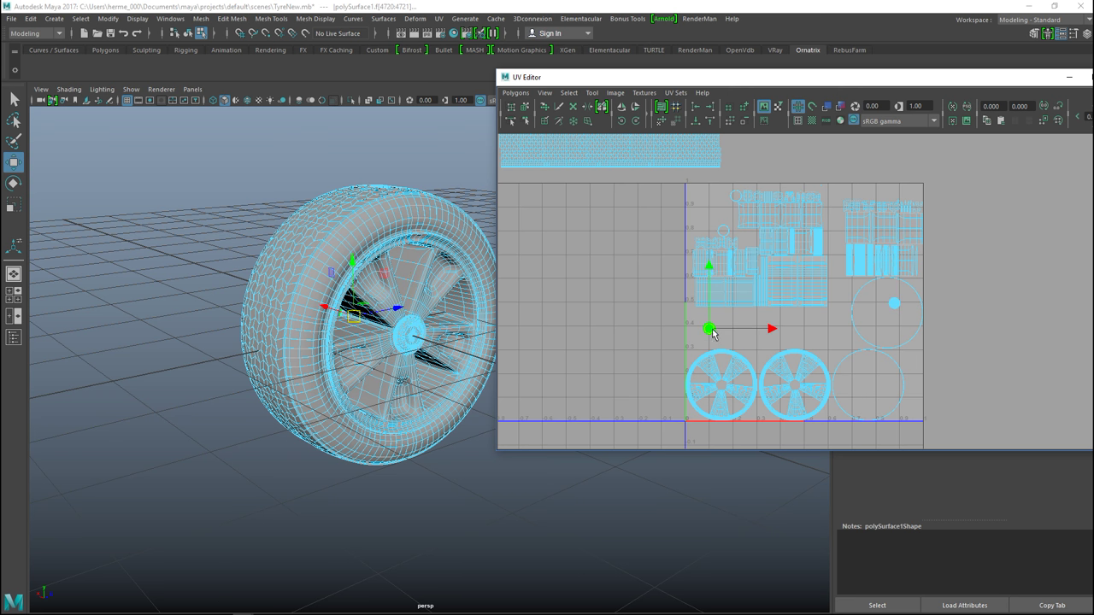
click(844, 320)
click(874, 319)
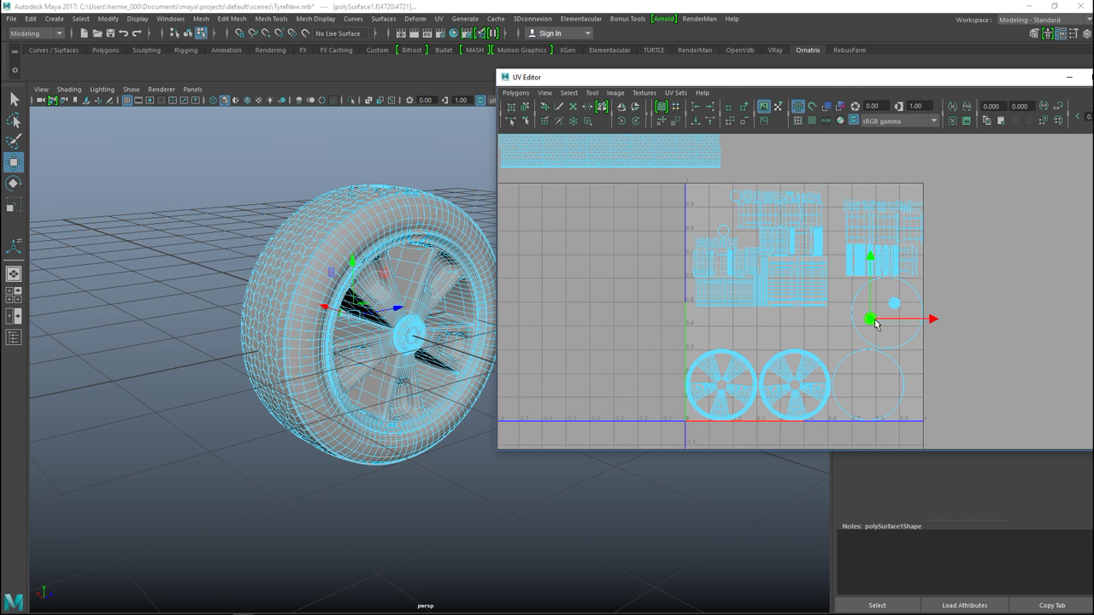
- Move the tread strip back into the tile and scale it to fit mid-tile
click(604, 153)
drag(626, 173, 777, 336)
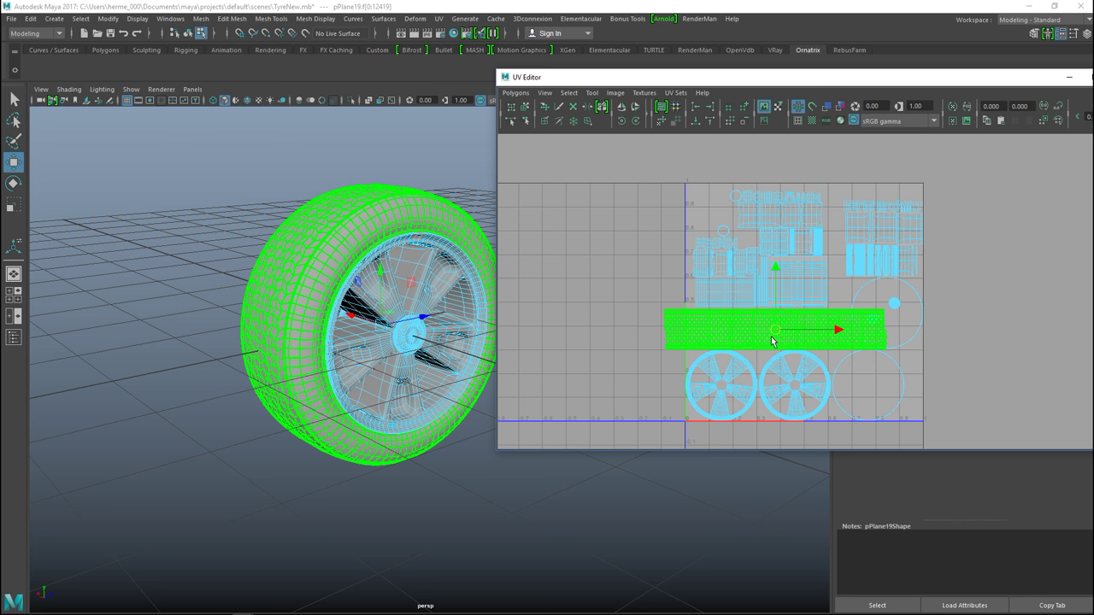
key(r)
drag(774, 332, 753, 335)
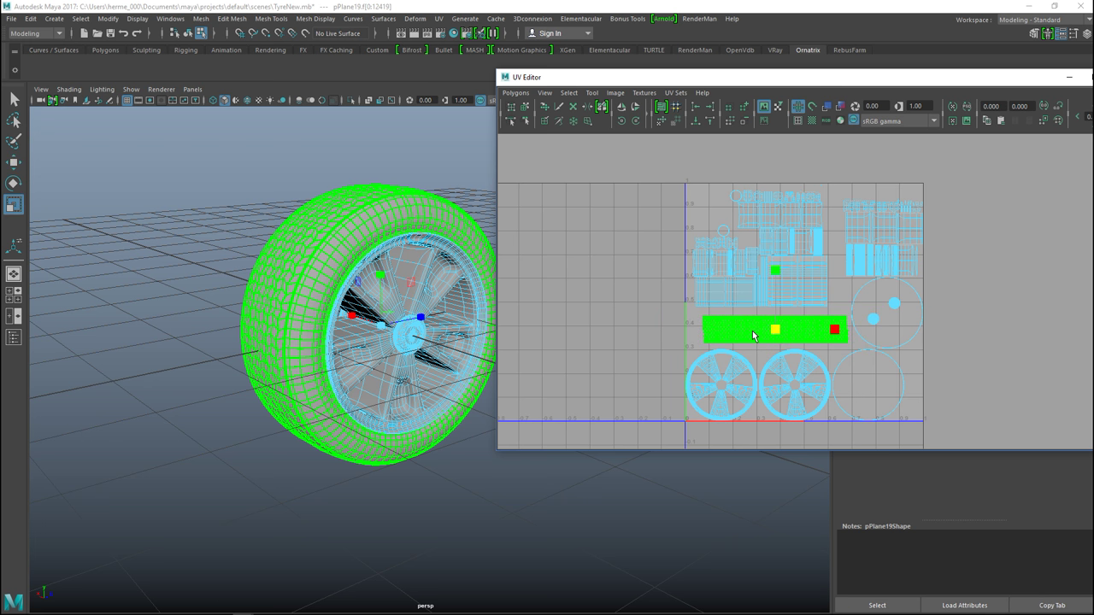
- Clear the UV selection and reselect the whole wheel, tyre and rim
click(629, 382)
click(464, 518)
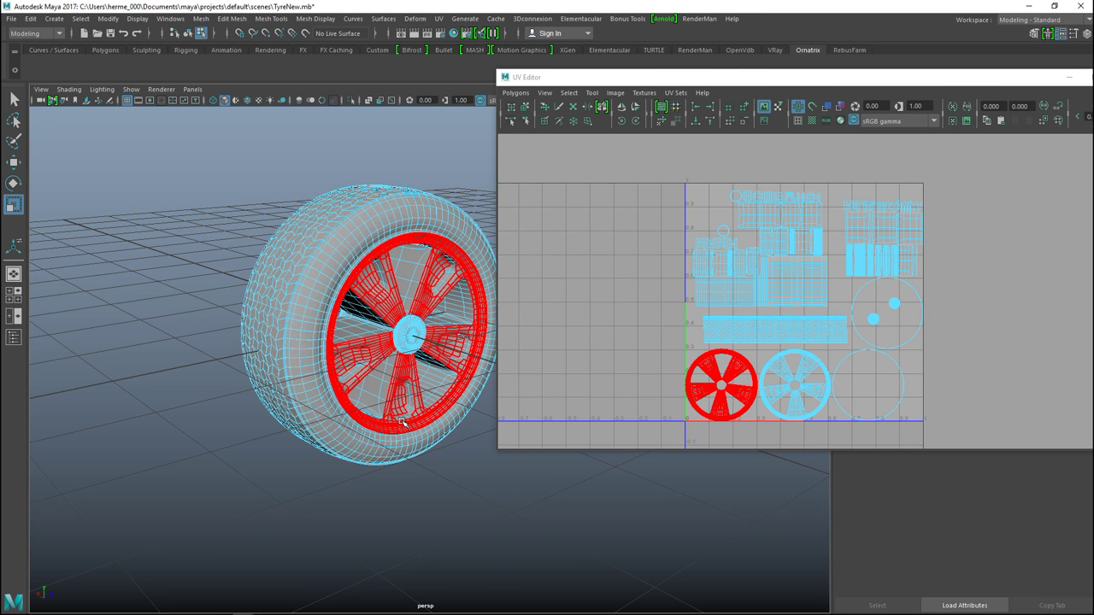
right_drag(329, 239, 378, 220)
drag(226, 149, 466, 553)
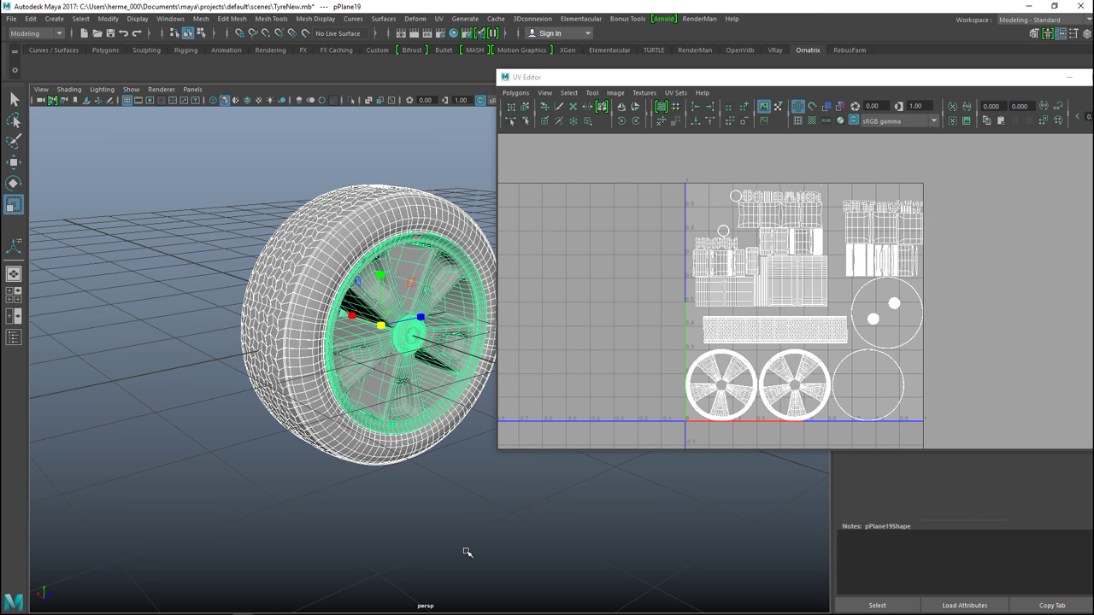
double_click(1028, 81)
- Minimize the UV Editor and select the tyre in the viewport
click(934, 91)
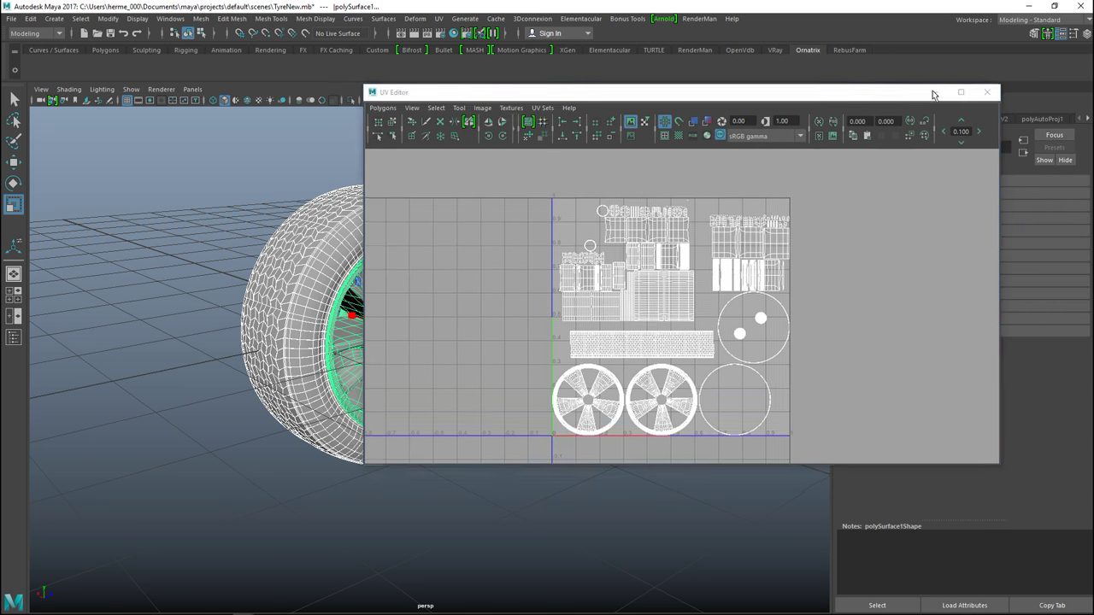
scroll(612, 419, up, 5)
click(615, 419)
click(528, 223)
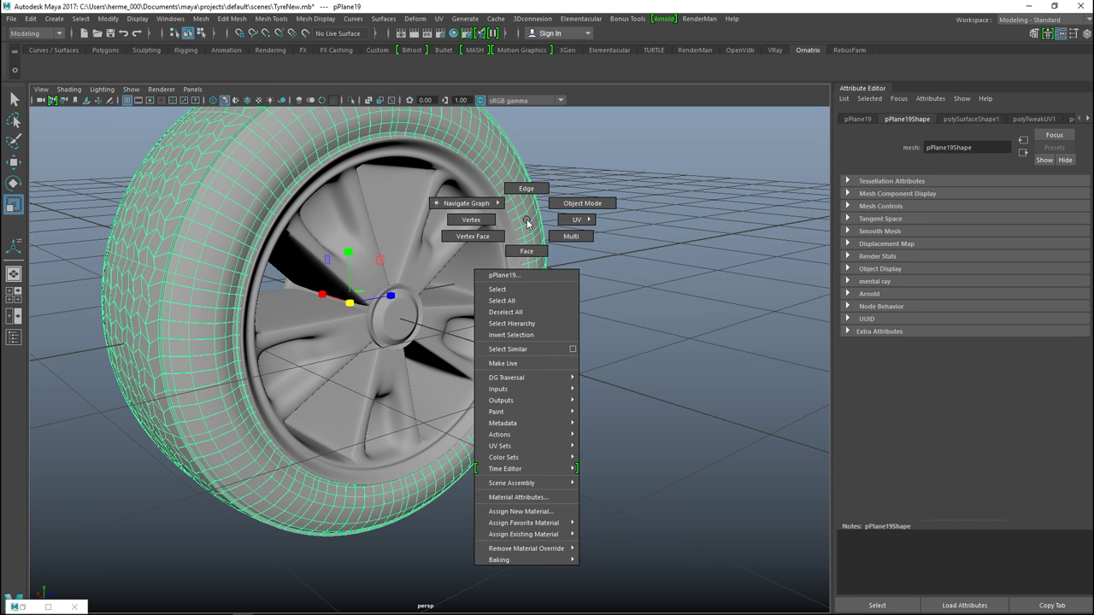
- Assign the tyre a new Lambert material, lambert2, coloured red from Color History
click(521, 511)
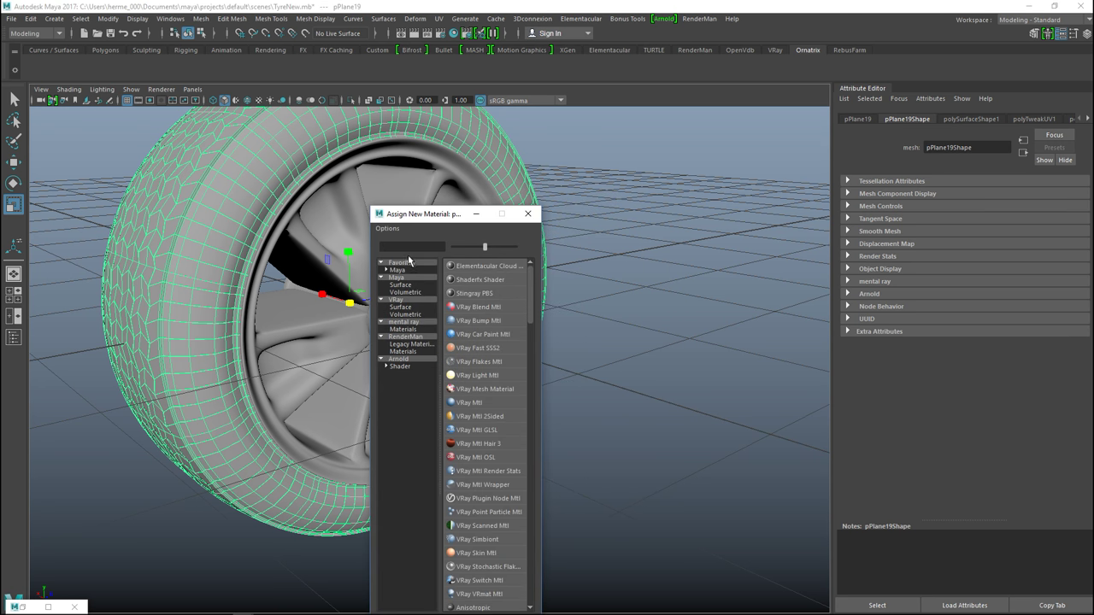
text(mtl)
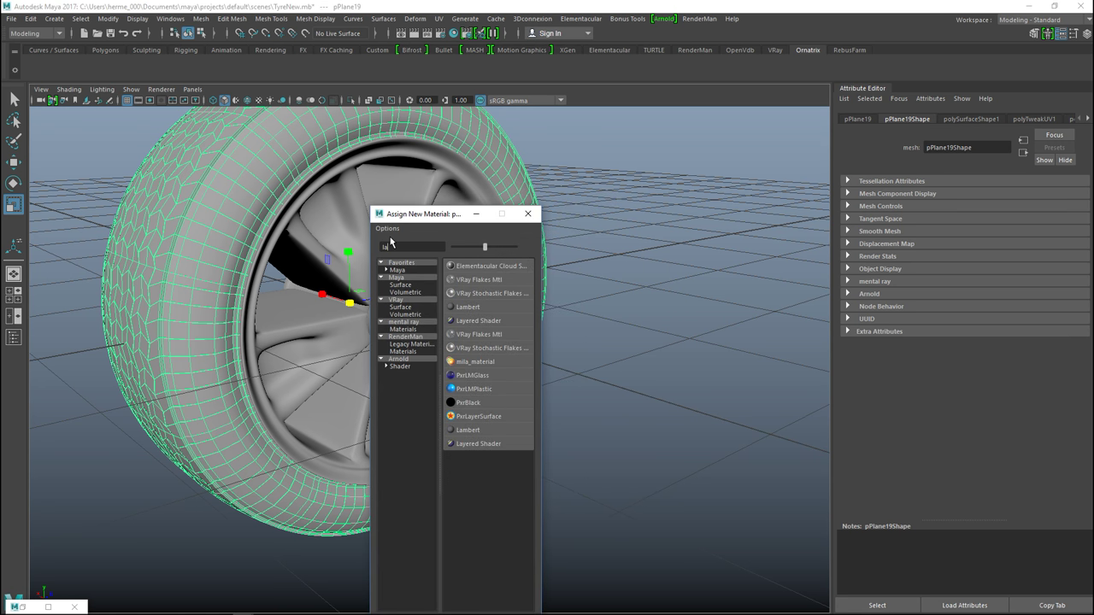
click(470, 318)
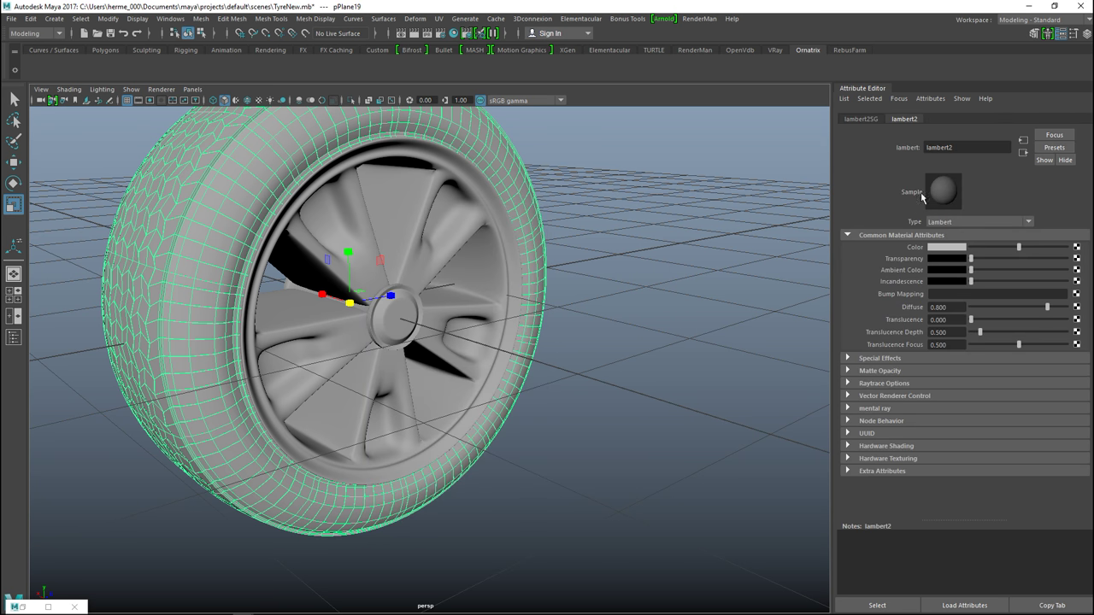
click(936, 250)
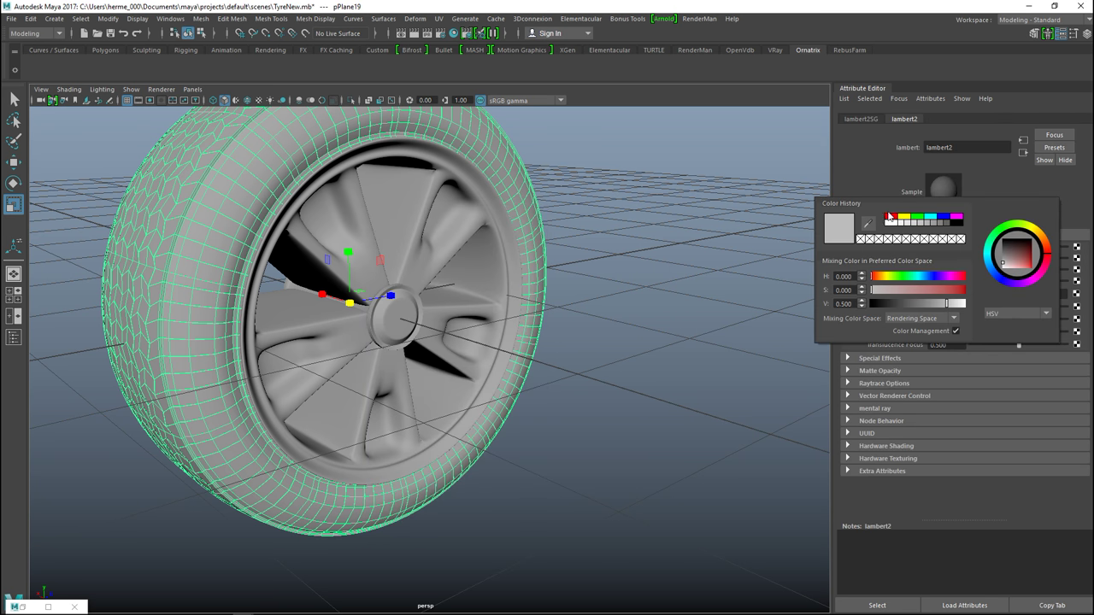
click(890, 217)
click(402, 214)
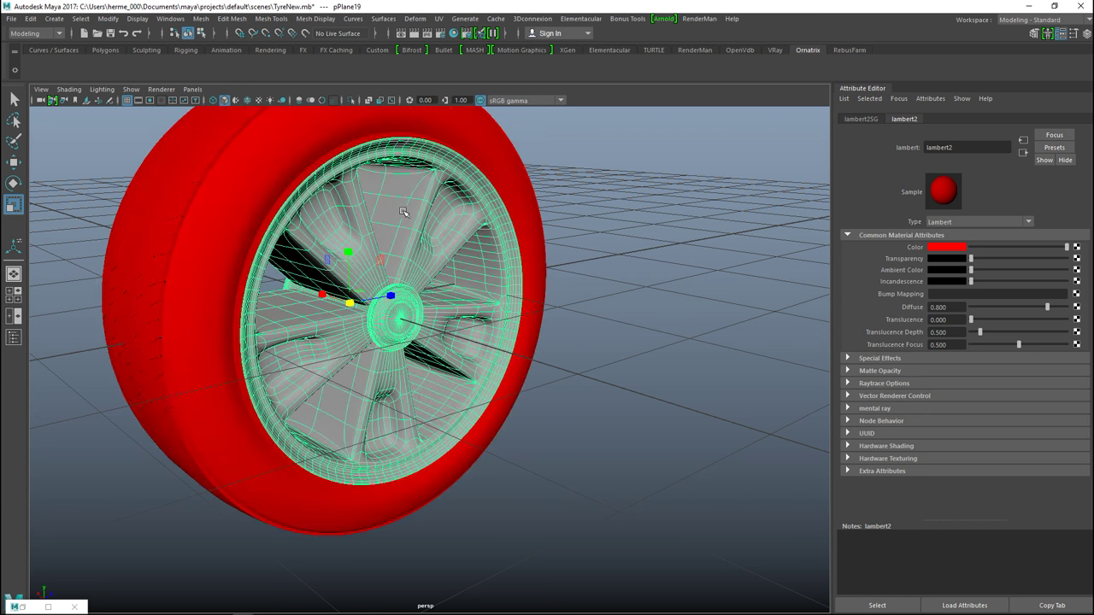
right_click(413, 204)
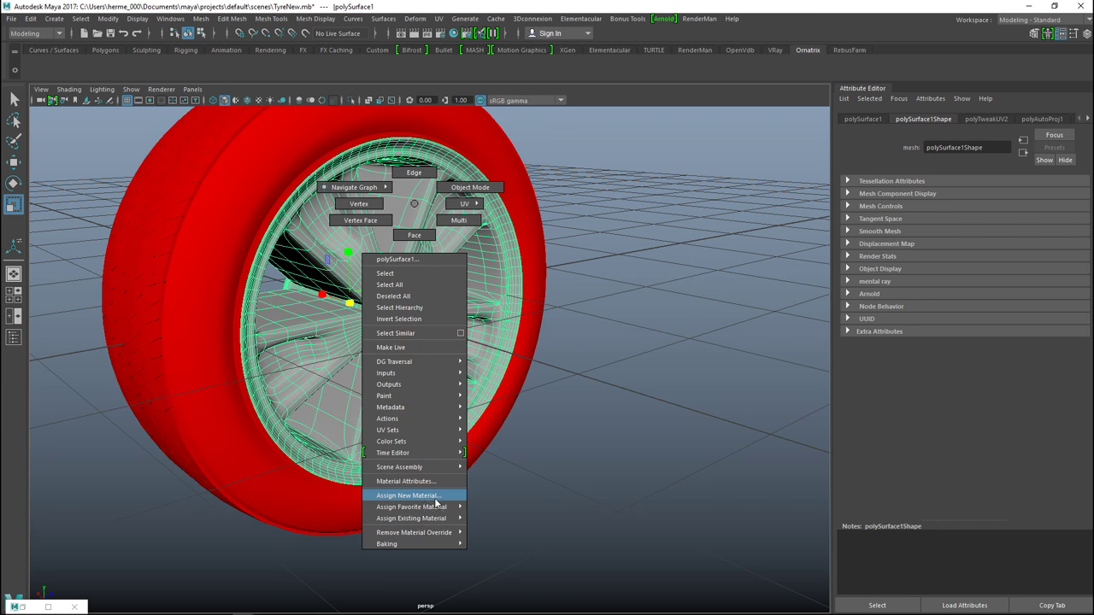
- Assign the rim a new Lambert material, lambert3, coloured yellow
click(409, 495)
click(462, 307)
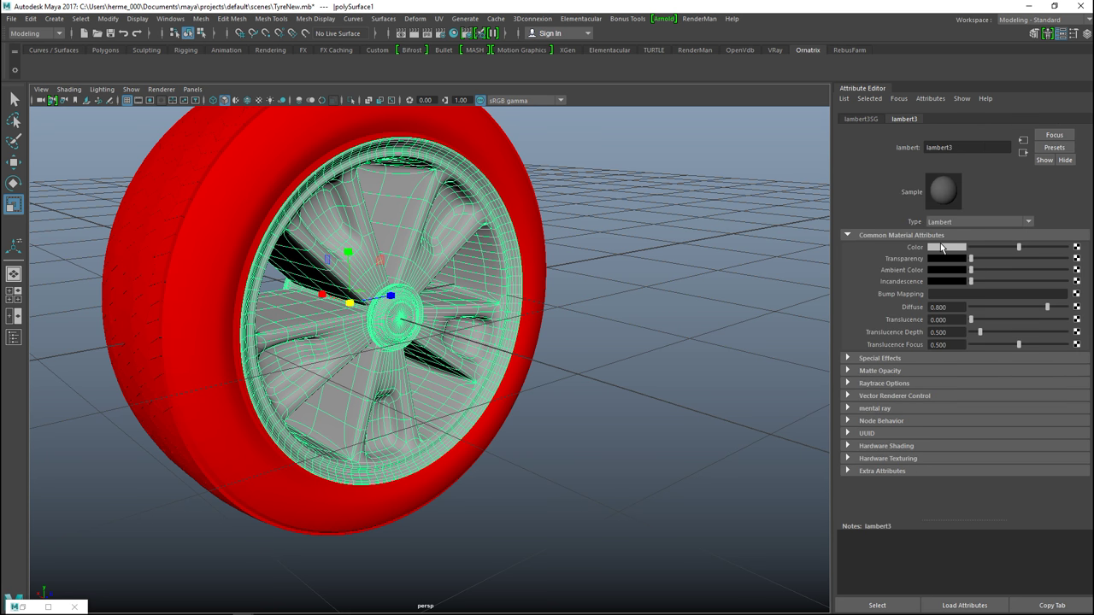
click(941, 245)
click(911, 220)
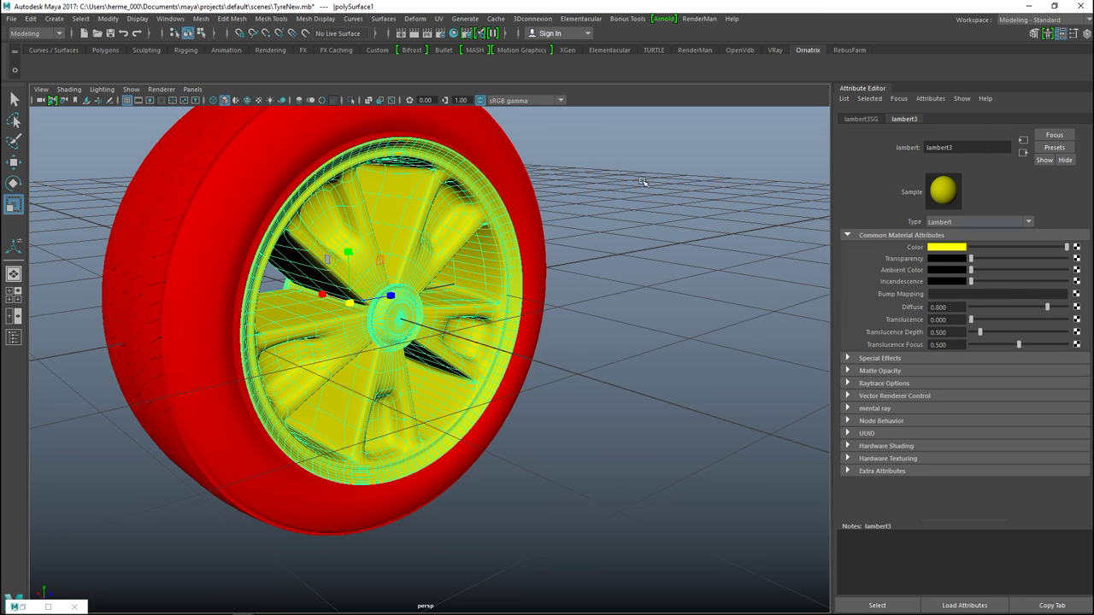
- Zoom out and marquee-select both the tyre and rim meshes
click(617, 201)
click(395, 317)
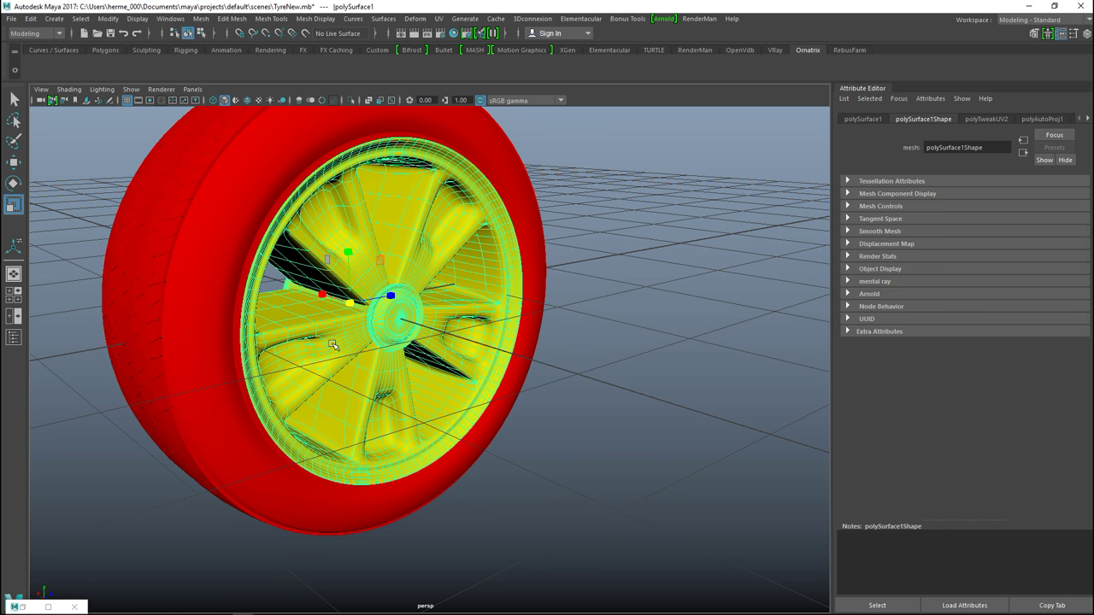
scroll(335, 343, up, 2)
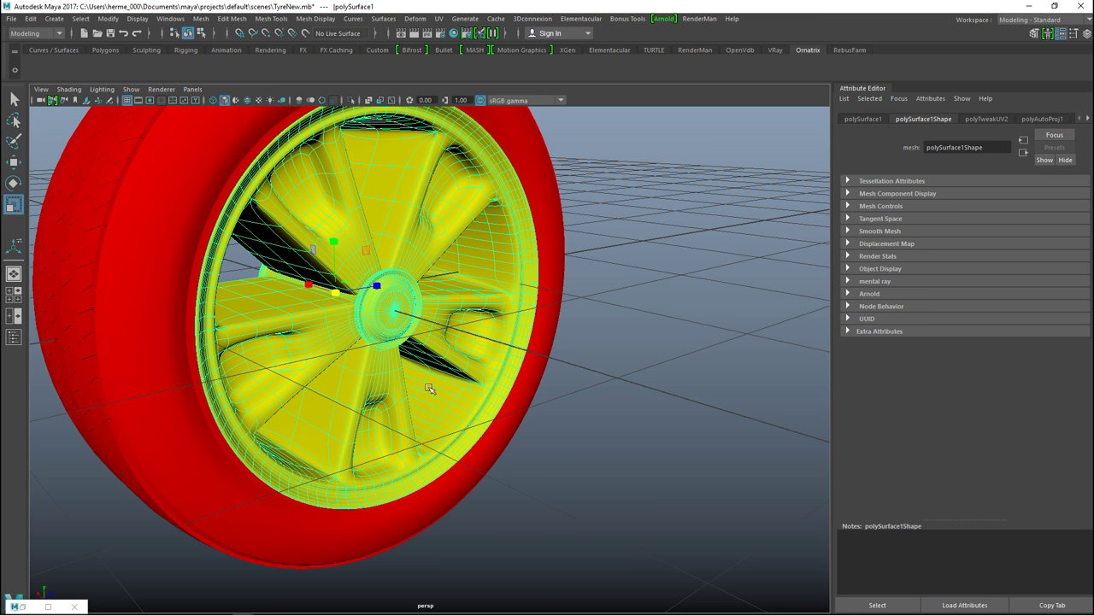
scroll(560, 423, down, 3)
scroll(590, 437, down, 5)
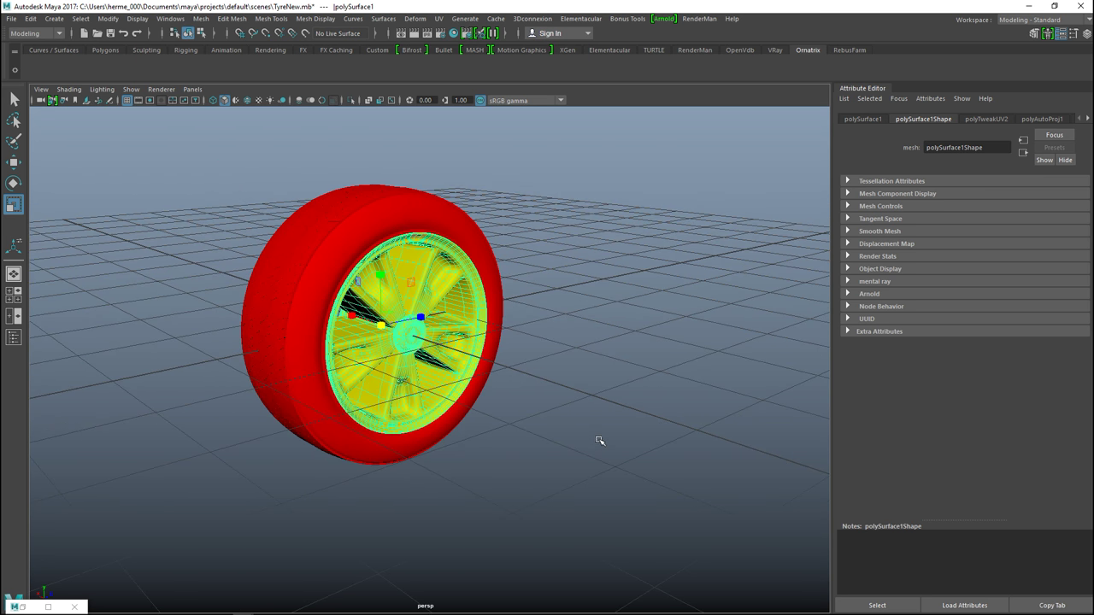
drag(247, 220, 514, 448)
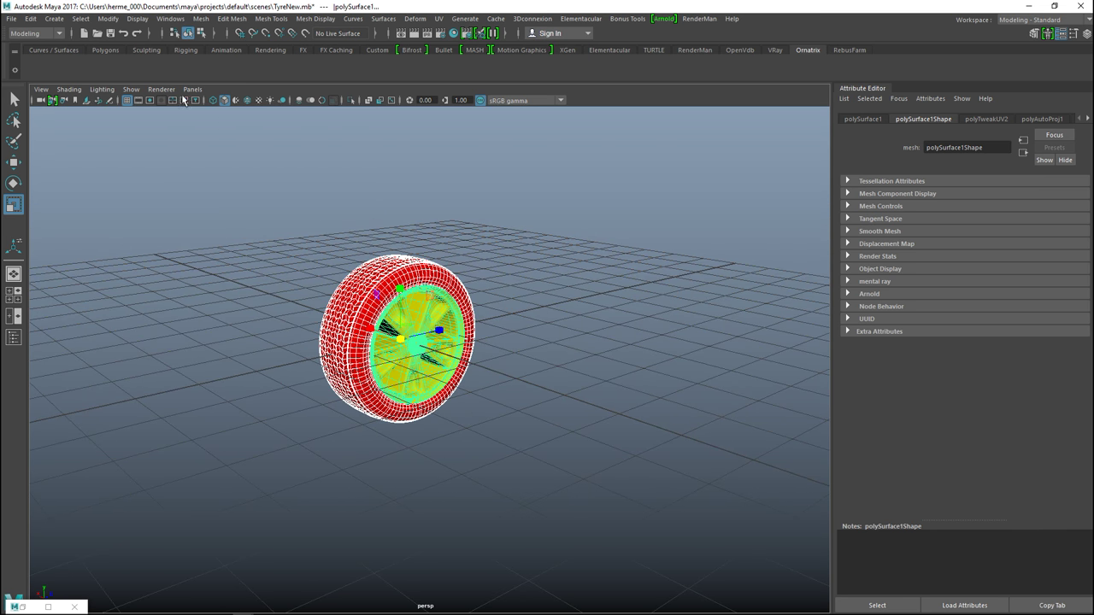
click(11, 18)
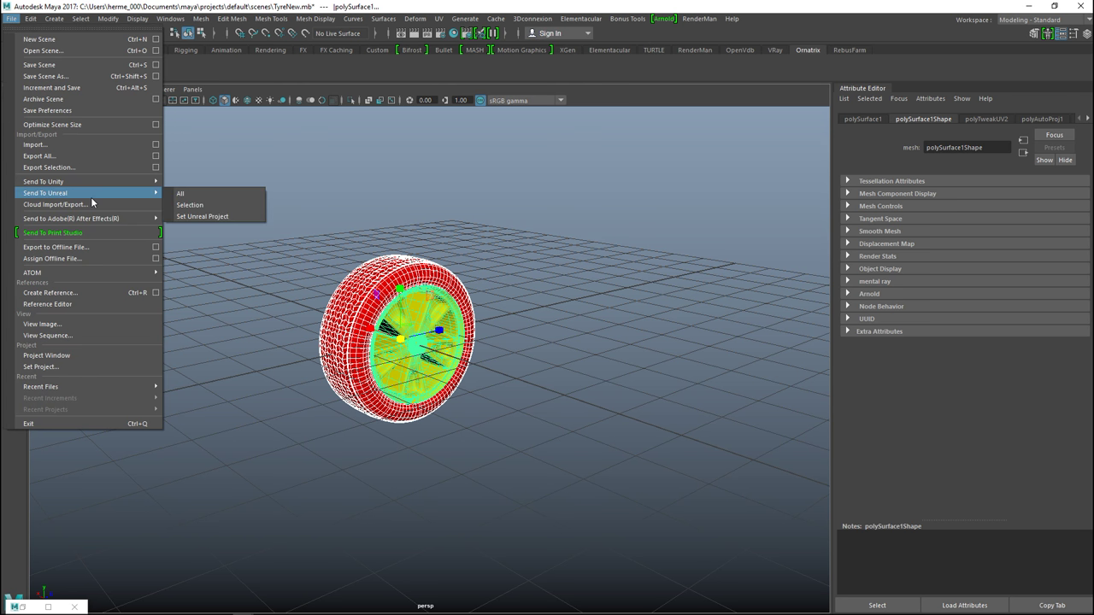
- Export the selected wheel to the Desktop as FBX file Tire_RimFBX
mouse_move(107, 199)
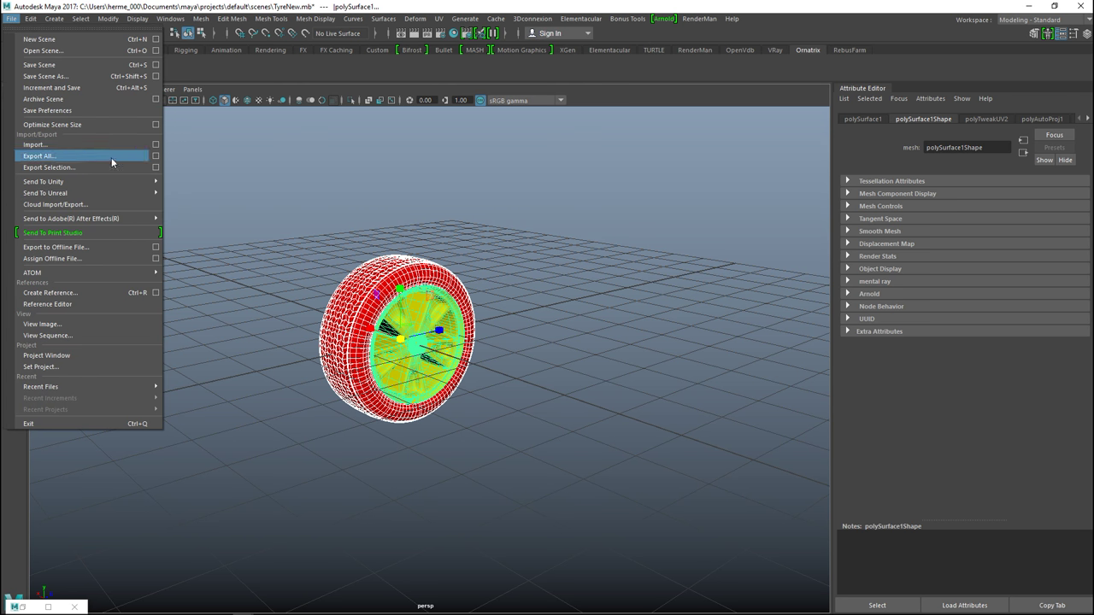
click(154, 168)
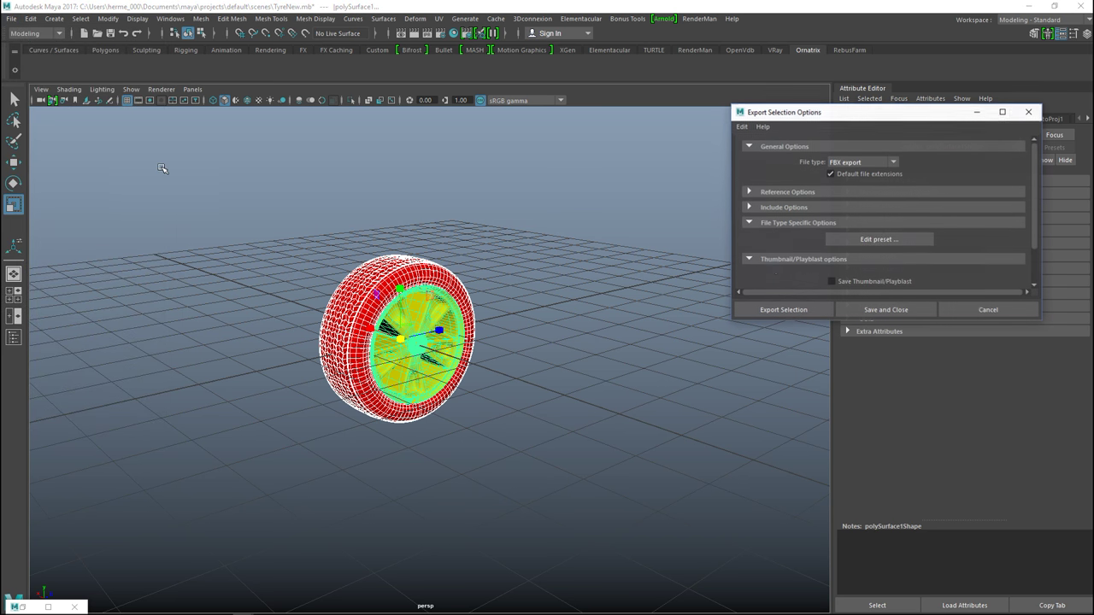
click(786, 311)
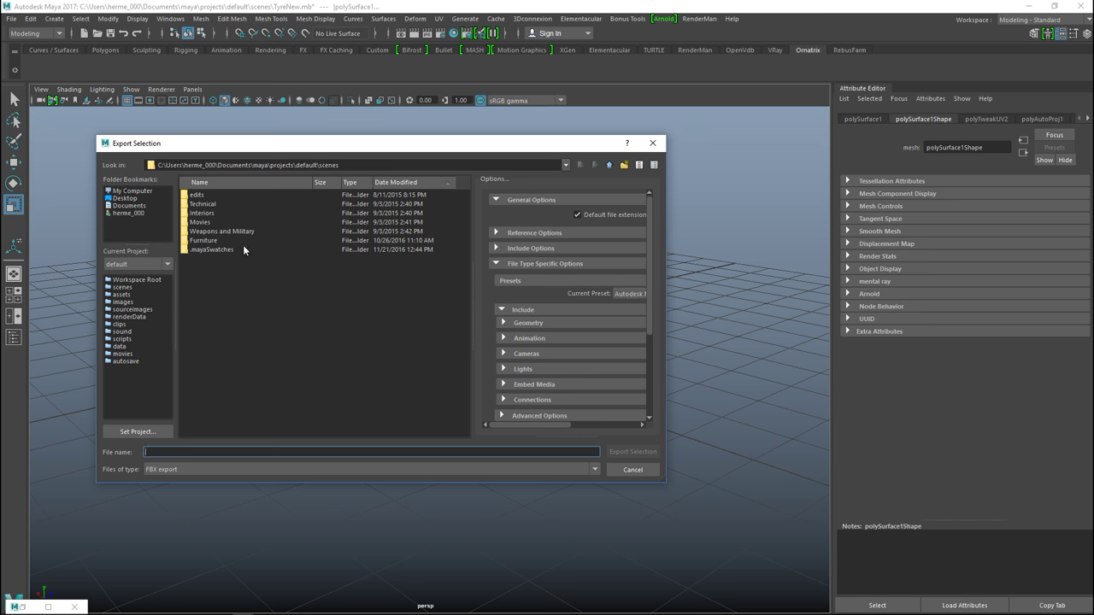
click(124, 199)
click(180, 452)
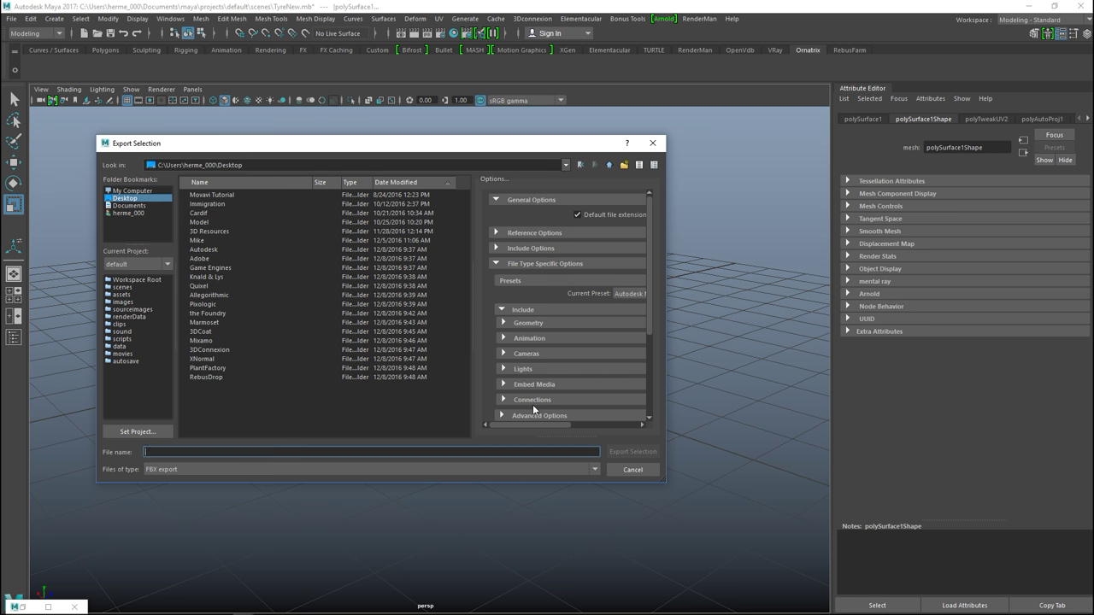
text(Tire_RimFBX)
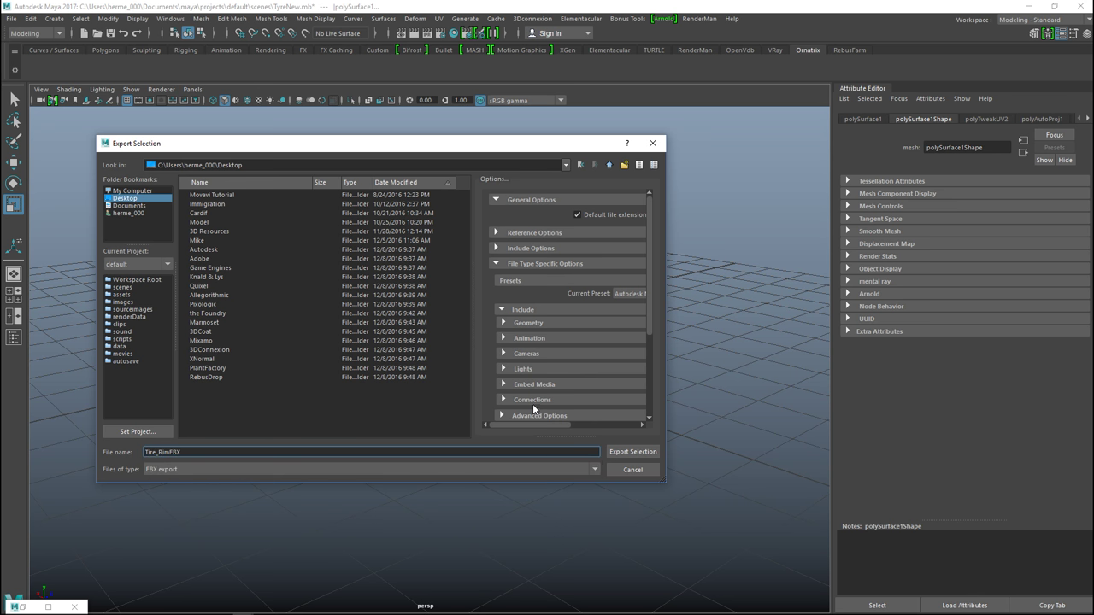
click(632, 452)
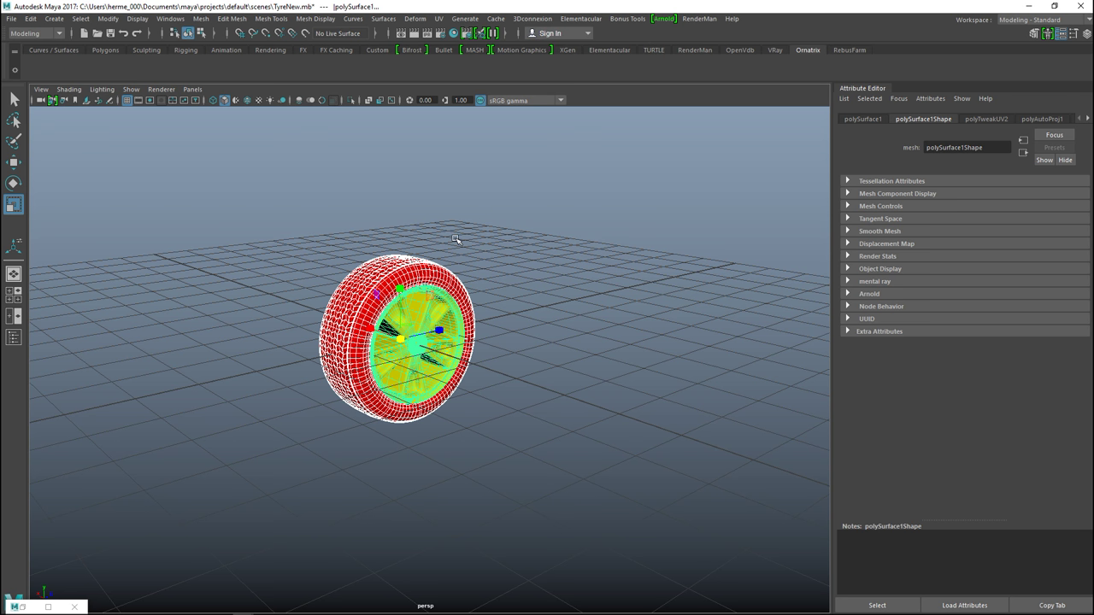
key(F9)
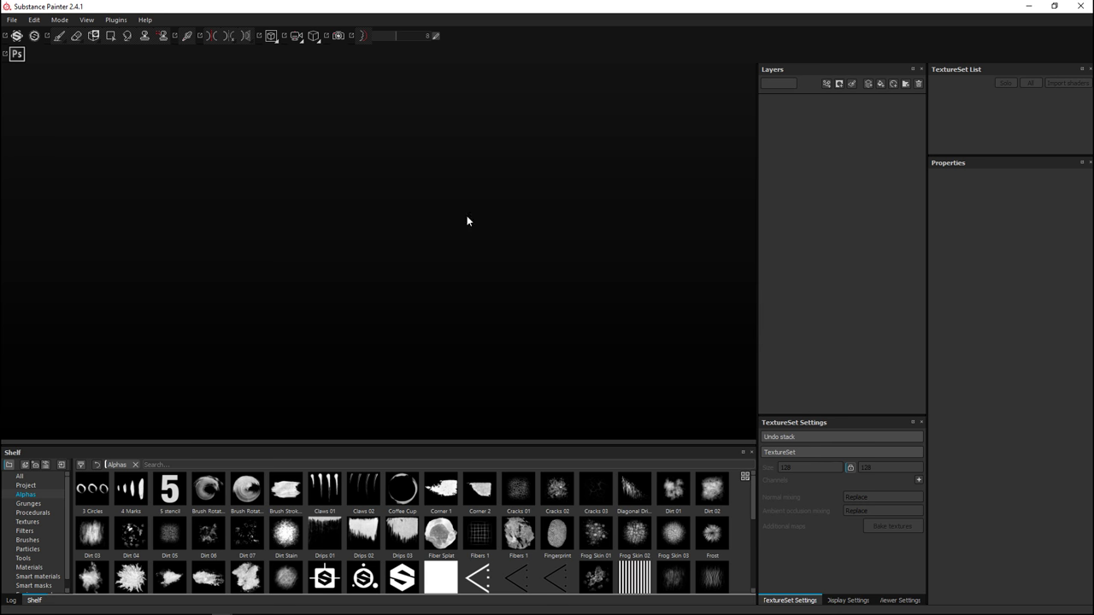
- Create a new project from the Desktop's Tire_RimFBX.fbx mesh at 4096 document resolution
click(12, 20)
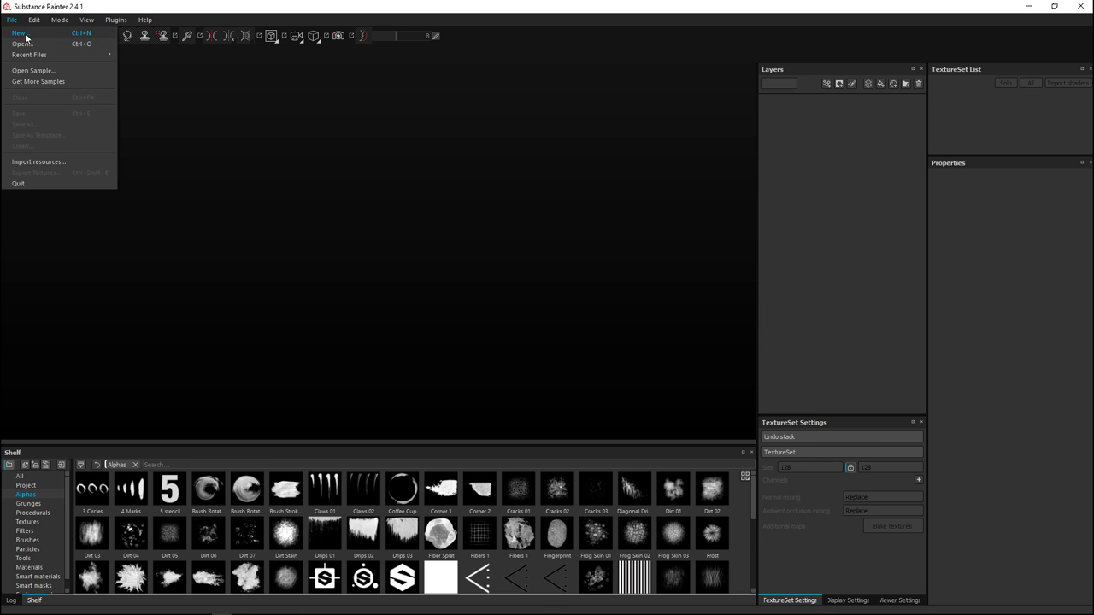
click(22, 33)
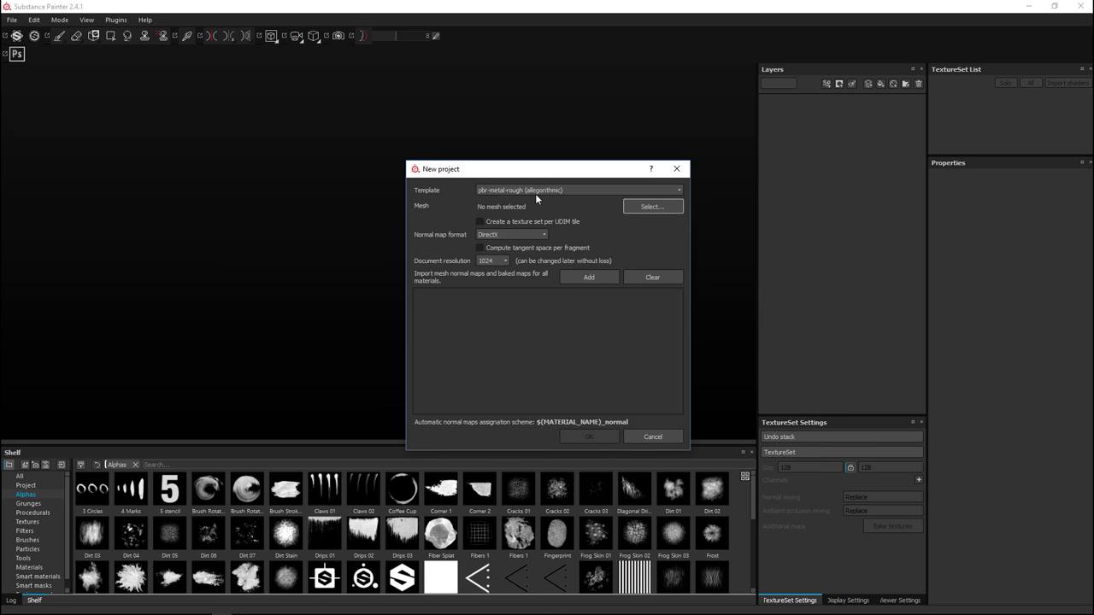
click(647, 207)
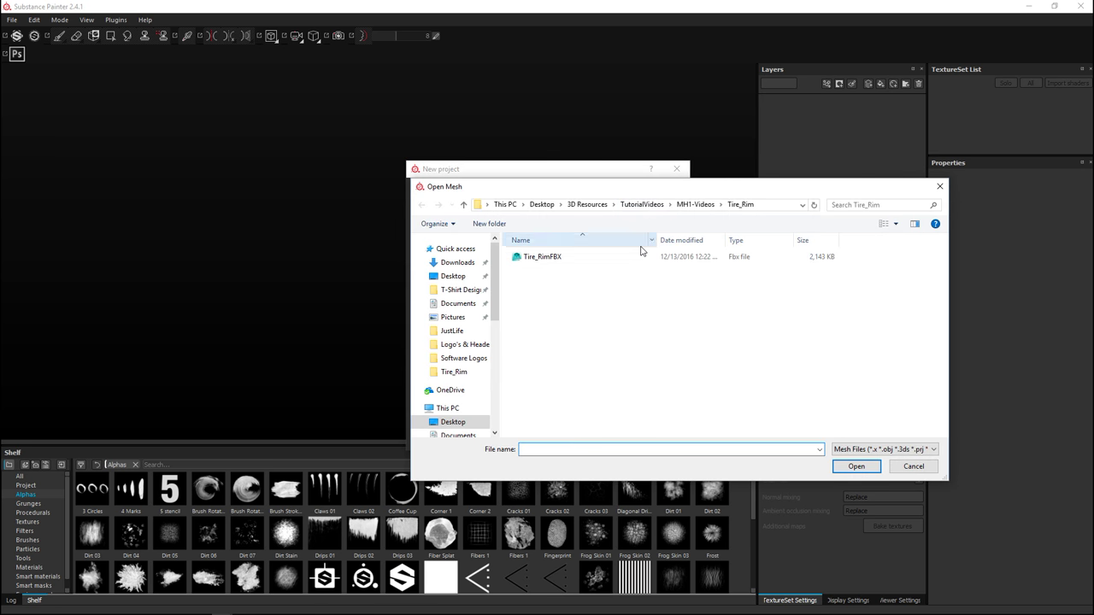
drag(756, 192, 661, 264)
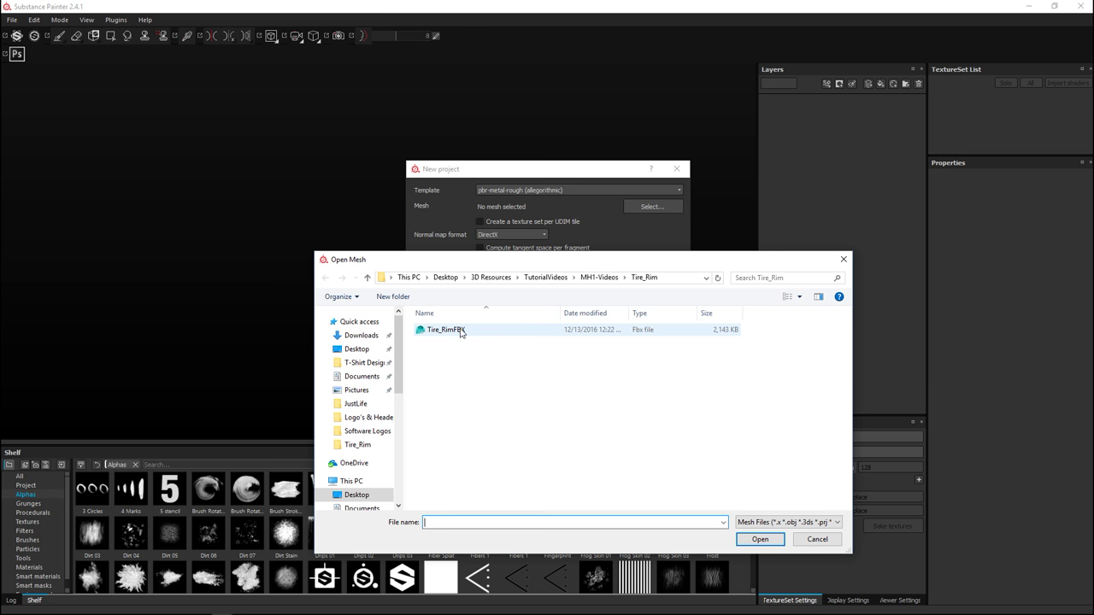
click(362, 349)
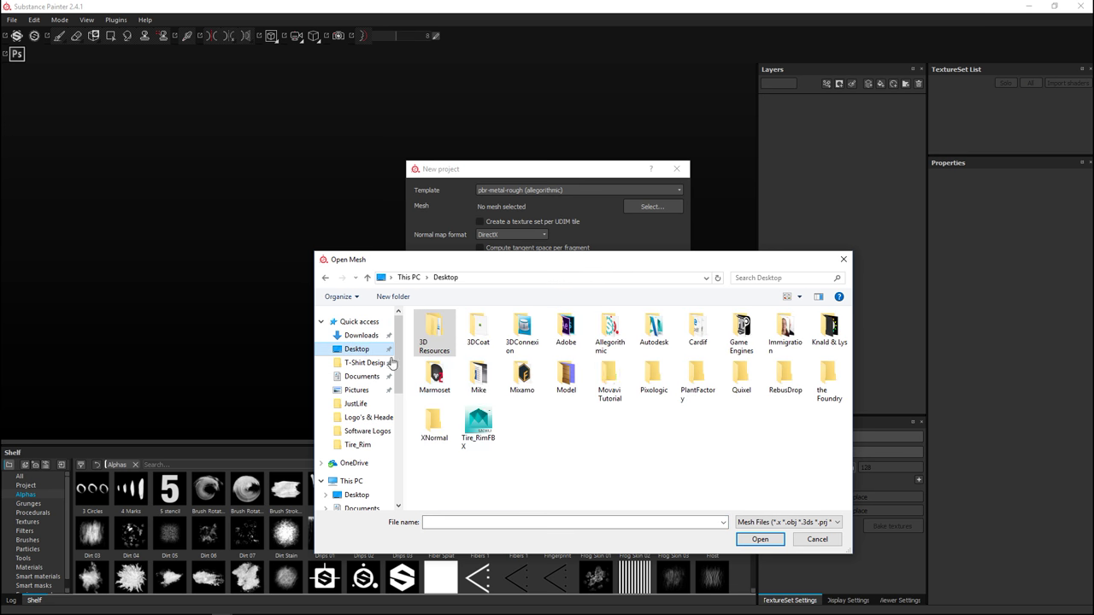
click(479, 424)
click(759, 539)
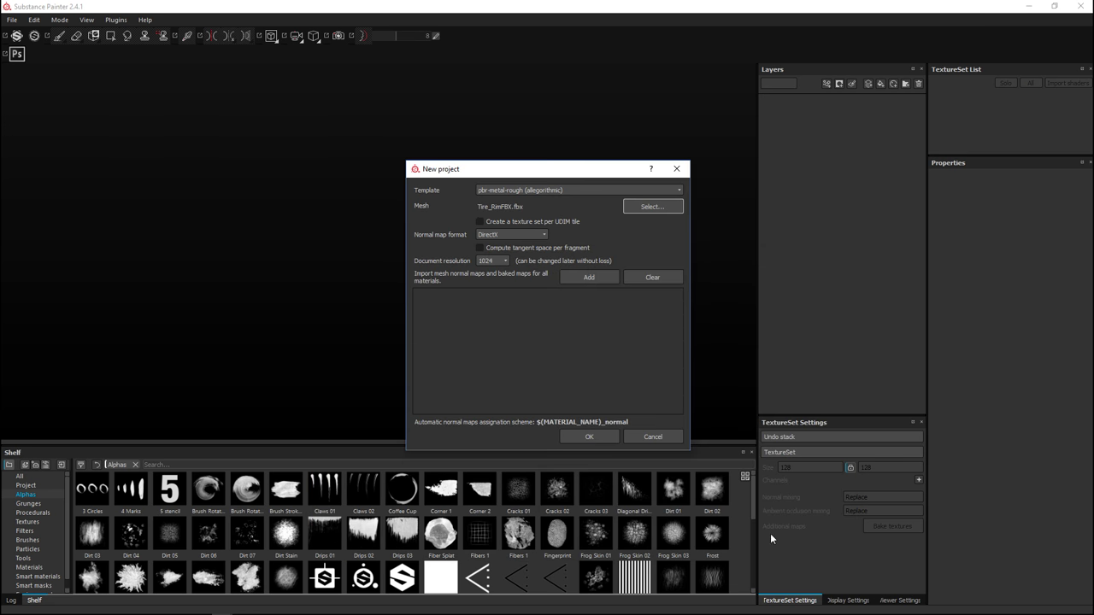
click(490, 263)
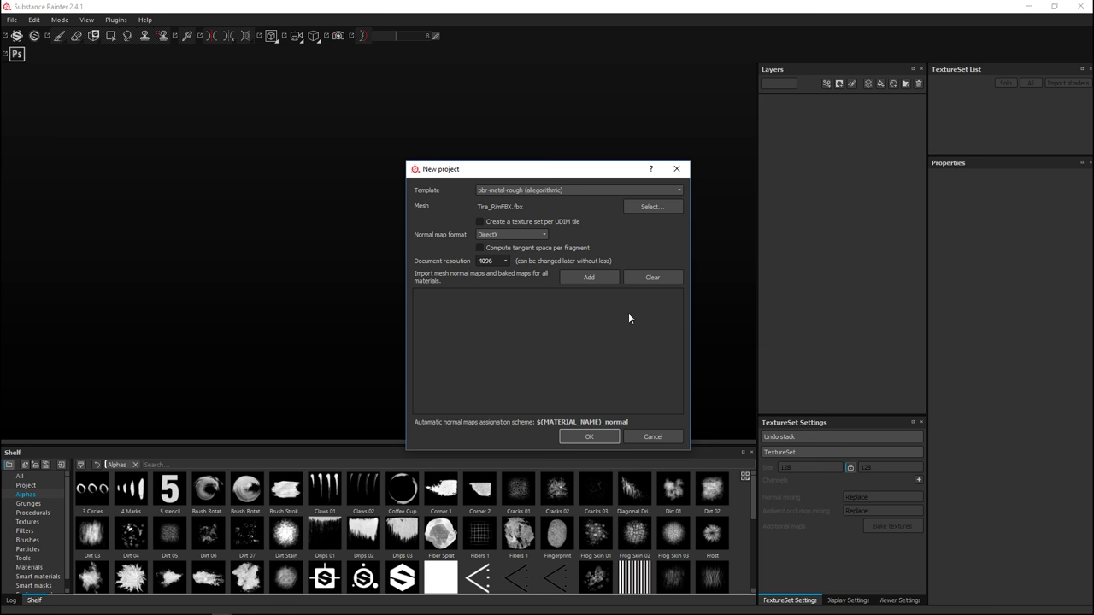
click(594, 438)
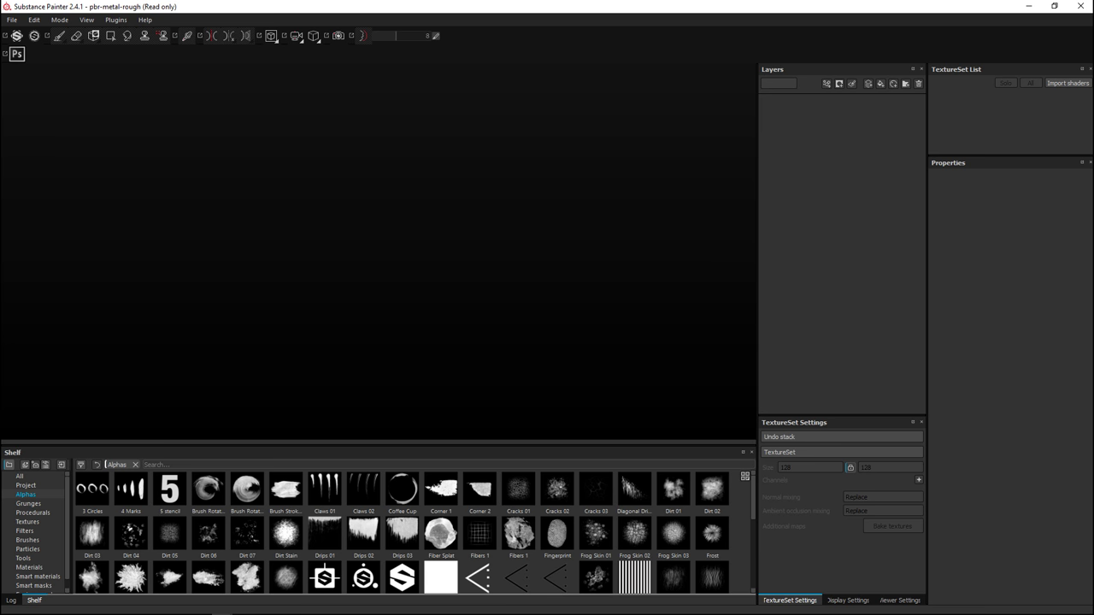
alt+drag(508, 315, 383, 332)
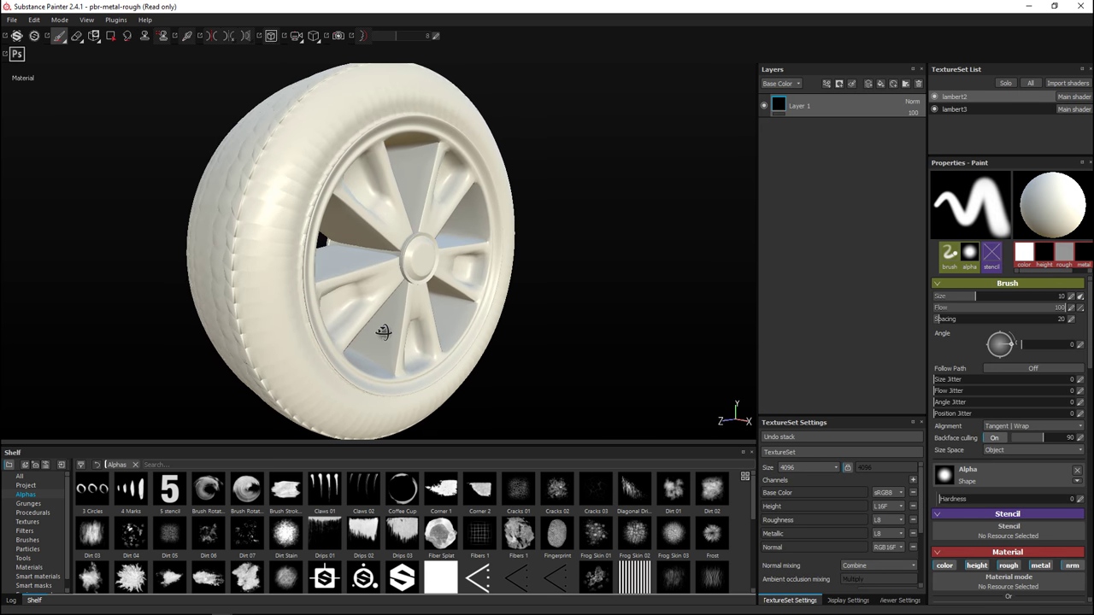
- Toggle lambert2 and lambert3 visibility to check the tyre and rim separately
click(935, 97)
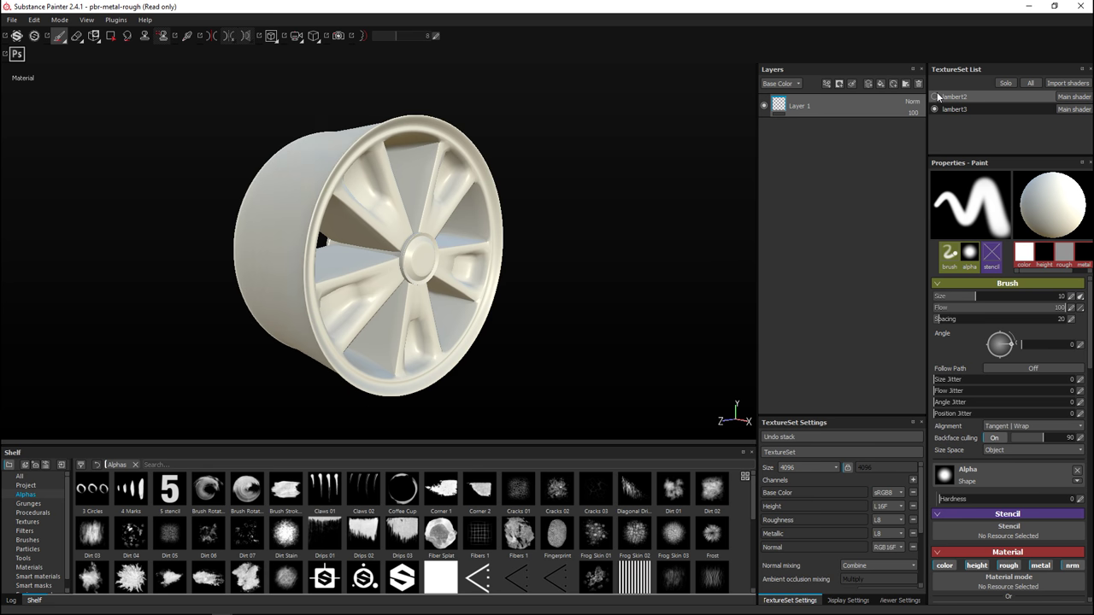
click(935, 97)
click(935, 110)
click(935, 109)
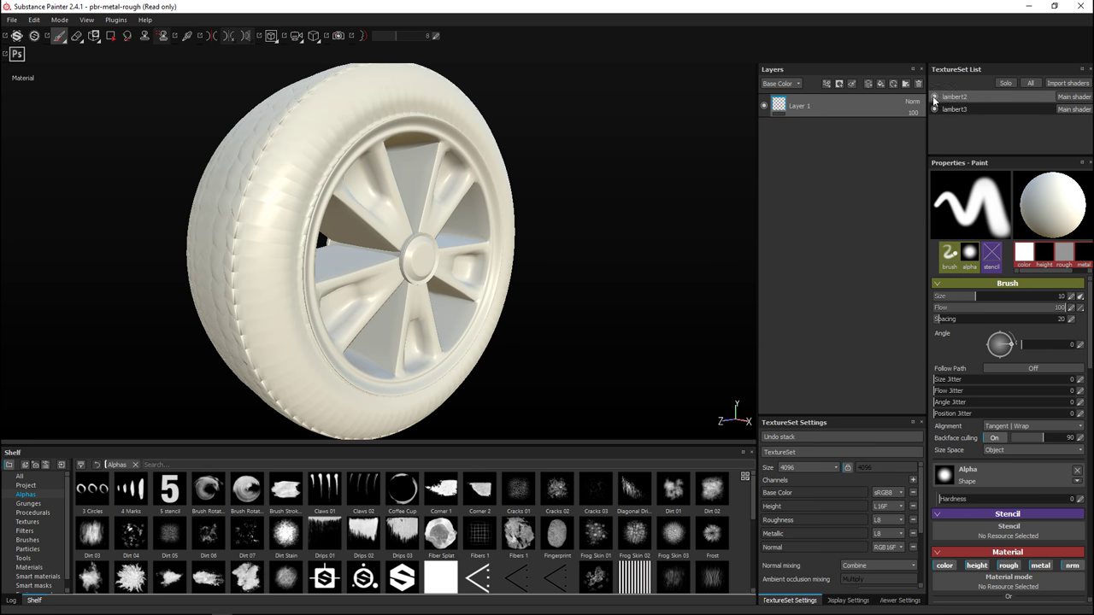
- Rotate the environment light, orbit to face the wheel, and reset the UI layout
shift+right_drag(634, 220, 596, 258)
scroll(574, 256, down, 2)
mouse_move(596, 258)
alt+mouse_down()
mouse_move(612, 247)
mouse_move(634, 264)
alt+mouse_up()
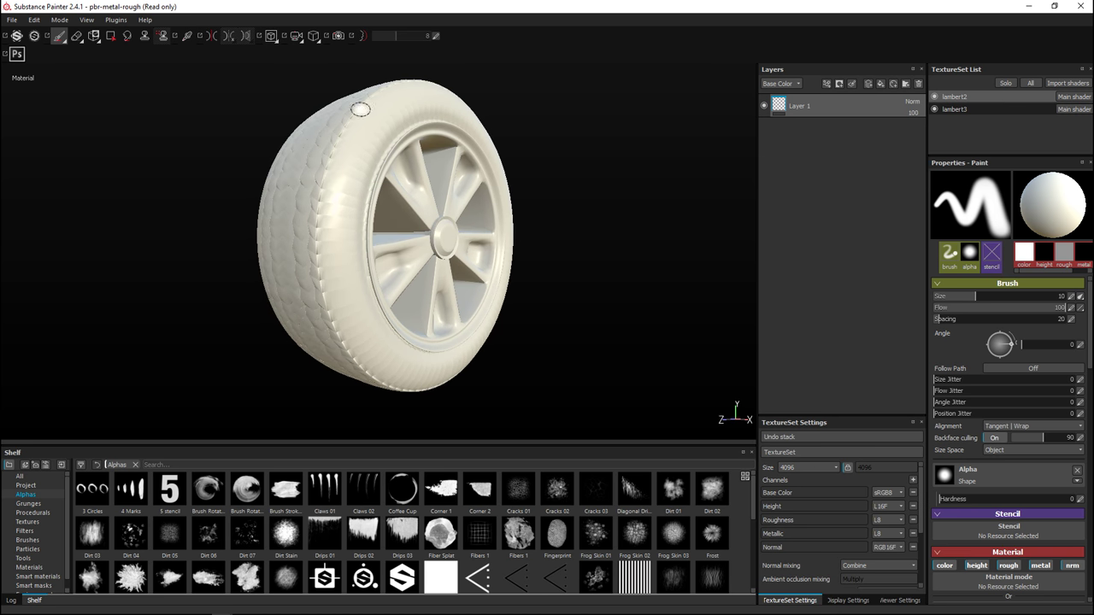
click(87, 19)
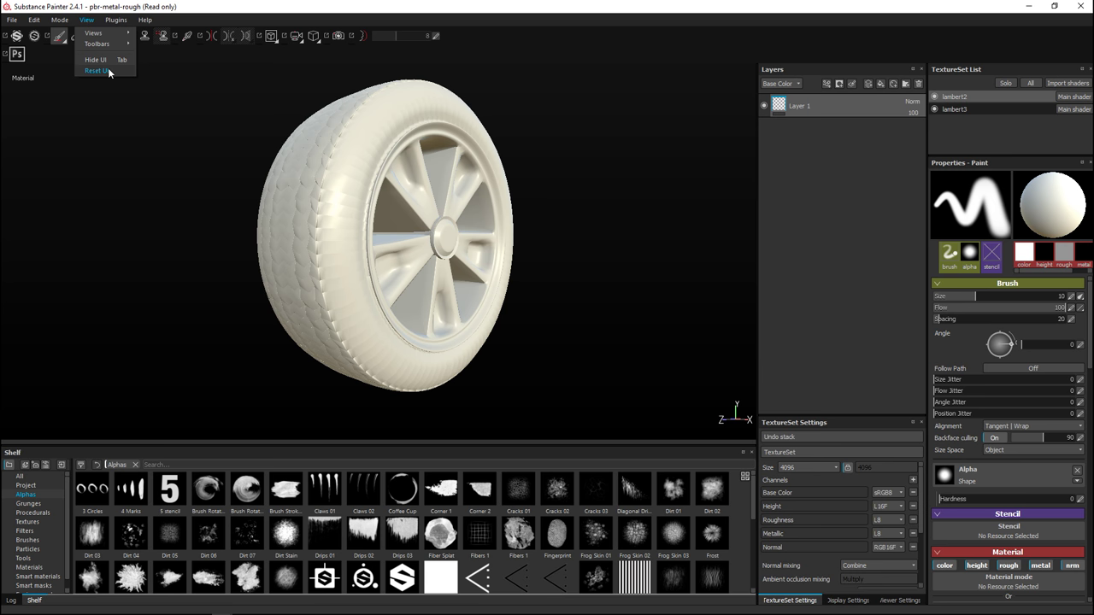
click(97, 71)
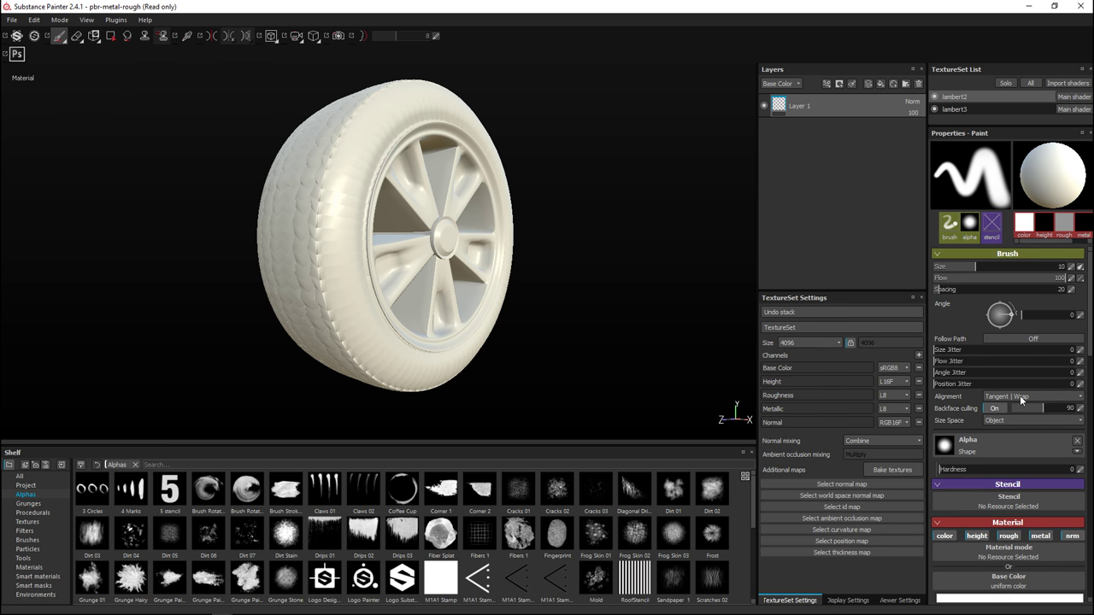
- Bake lambert2's mesh maps (normal, world-space normal, ambient occlusion, curvature) and dismiss the finished notice
click(899, 471)
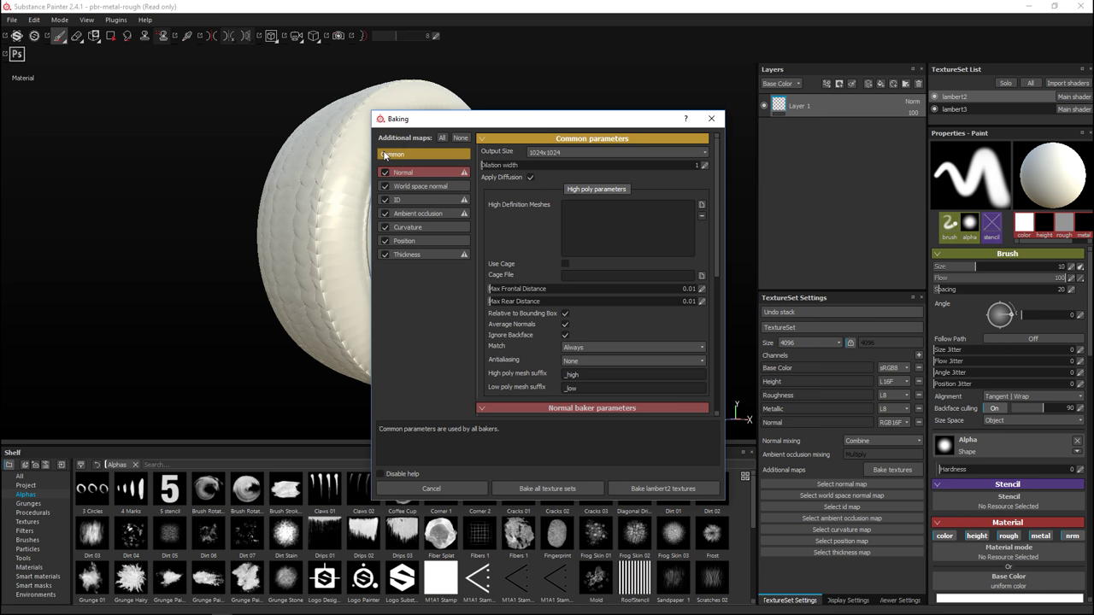
click(570, 490)
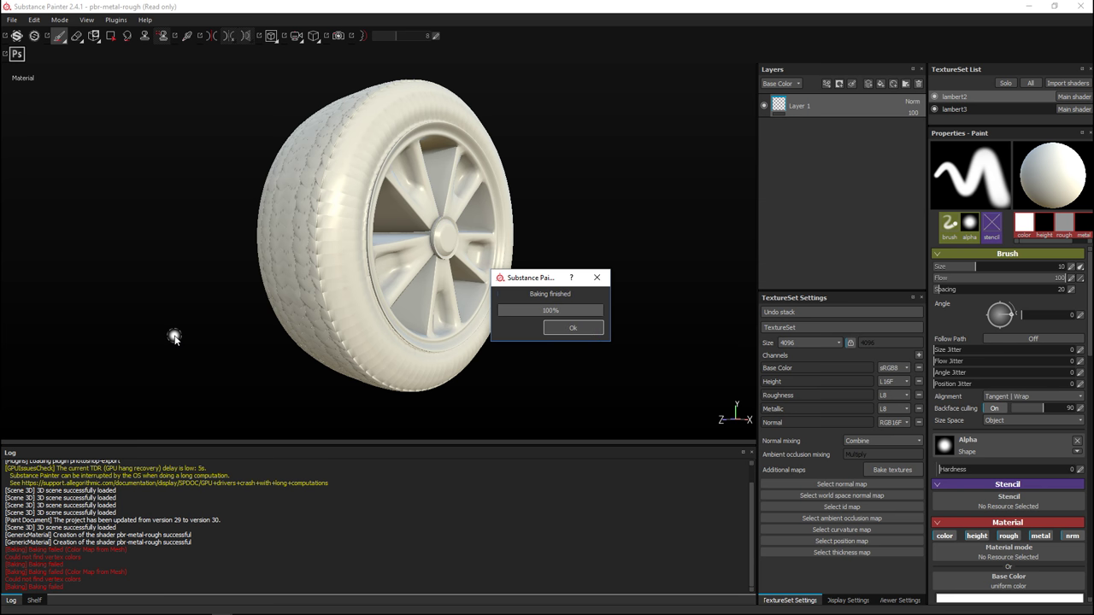
click(579, 327)
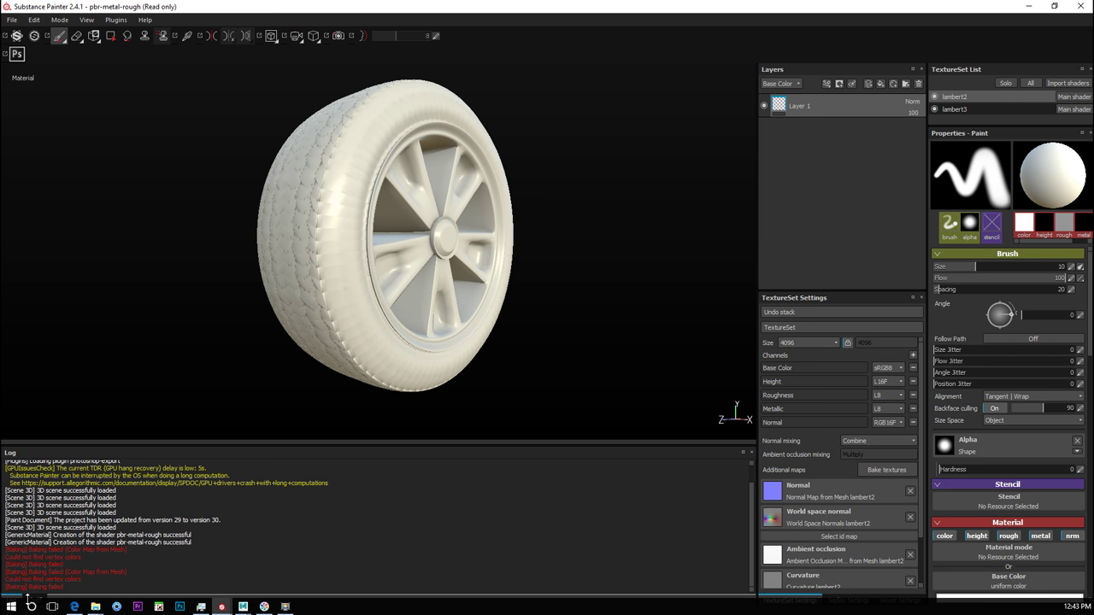
- Open the Shelf, inspect the wheel, and toggle off lambert3 so only the tyre shows
click(35, 600)
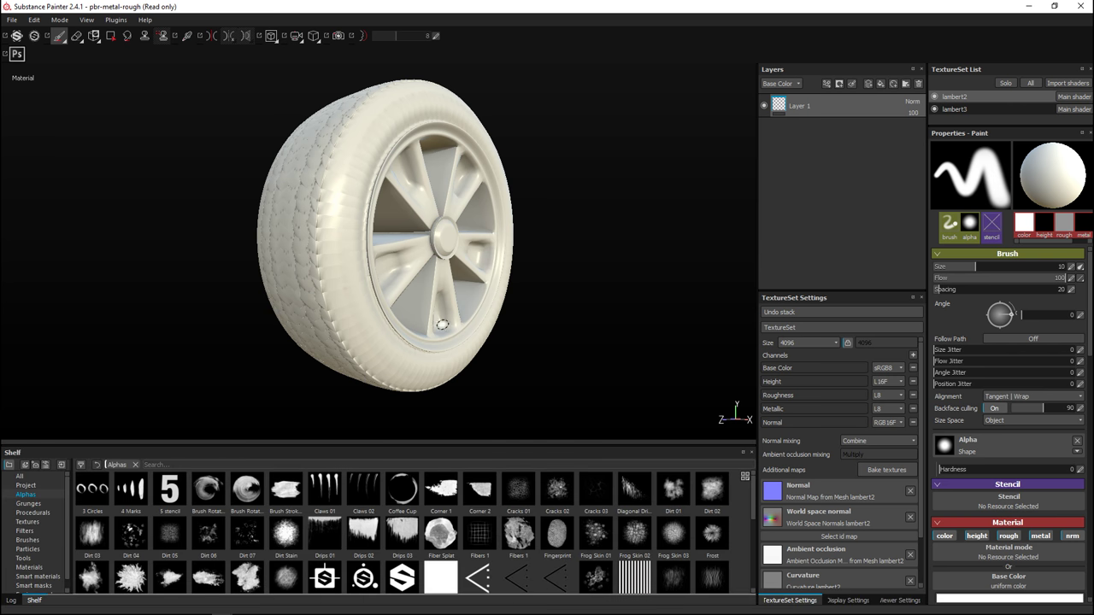
scroll(494, 312, up, 2)
scroll(819, 527, down, 3)
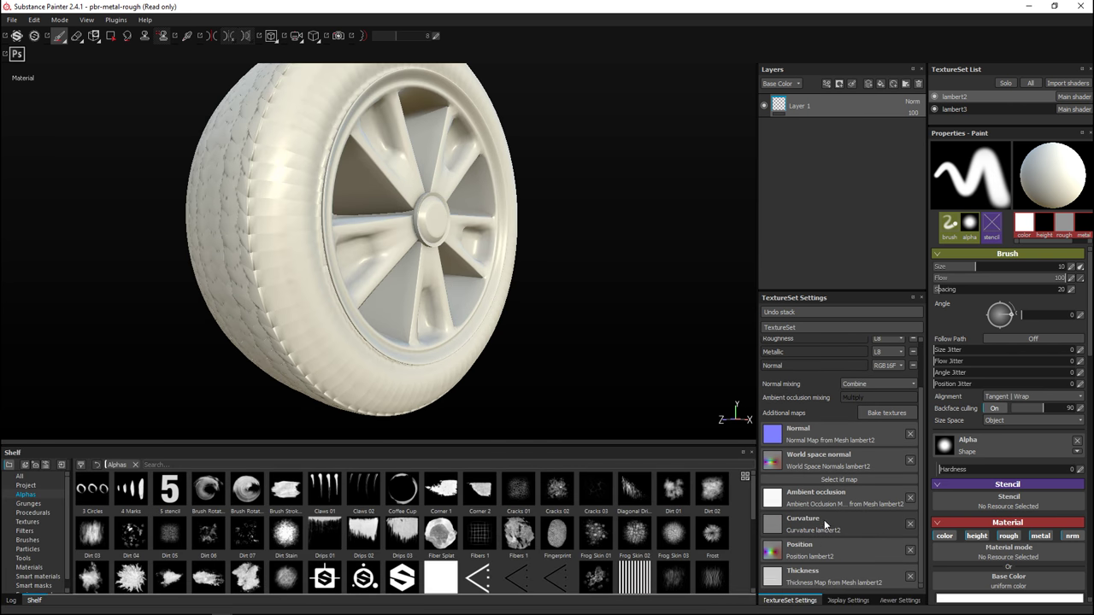
scroll(825, 525, up, 3)
mouse_move(544, 308)
middle_down()
mouse_move(610, 330)
mouse_move(594, 341)
mouse_move(571, 324)
middle_up()
alt+drag(571, 324, 574, 335)
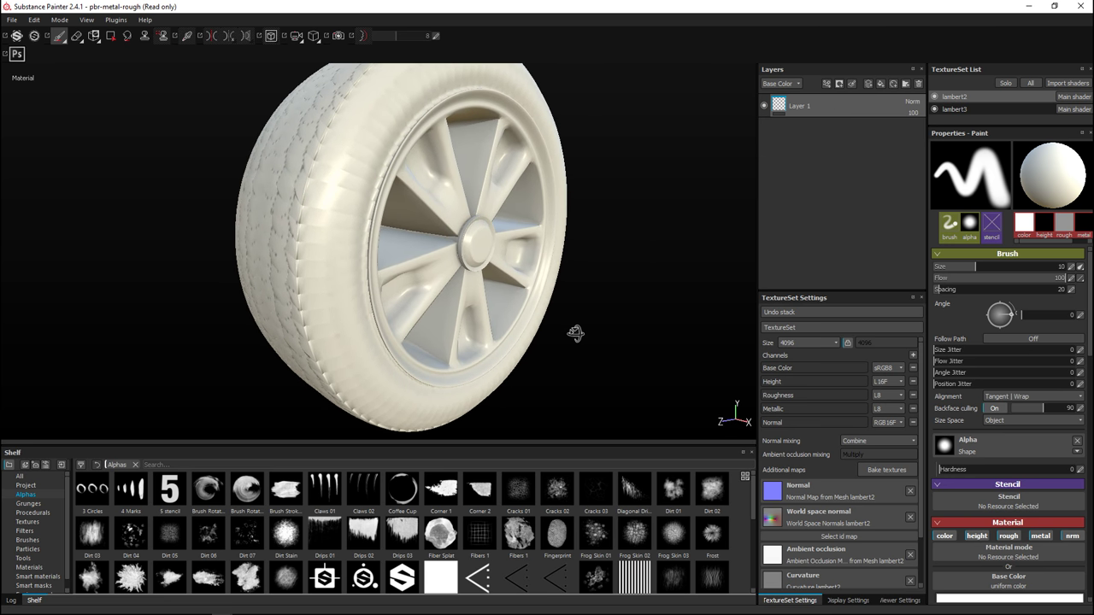
click(935, 109)
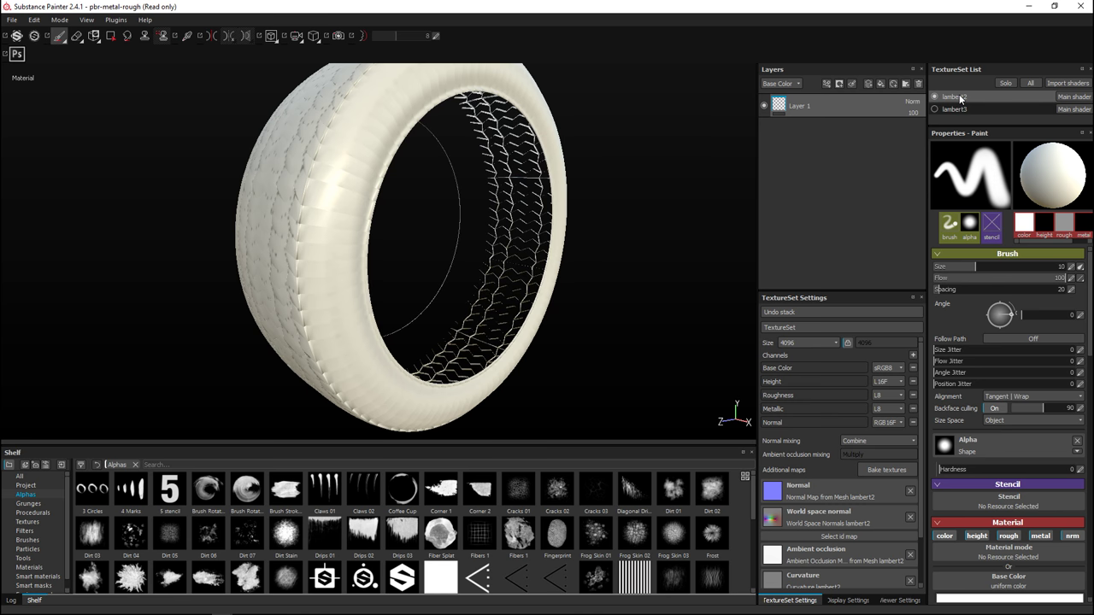
- Search the smart materials for 'rubb' and apply Rubber Tire Dirty to the tyre as a layer
click(34, 578)
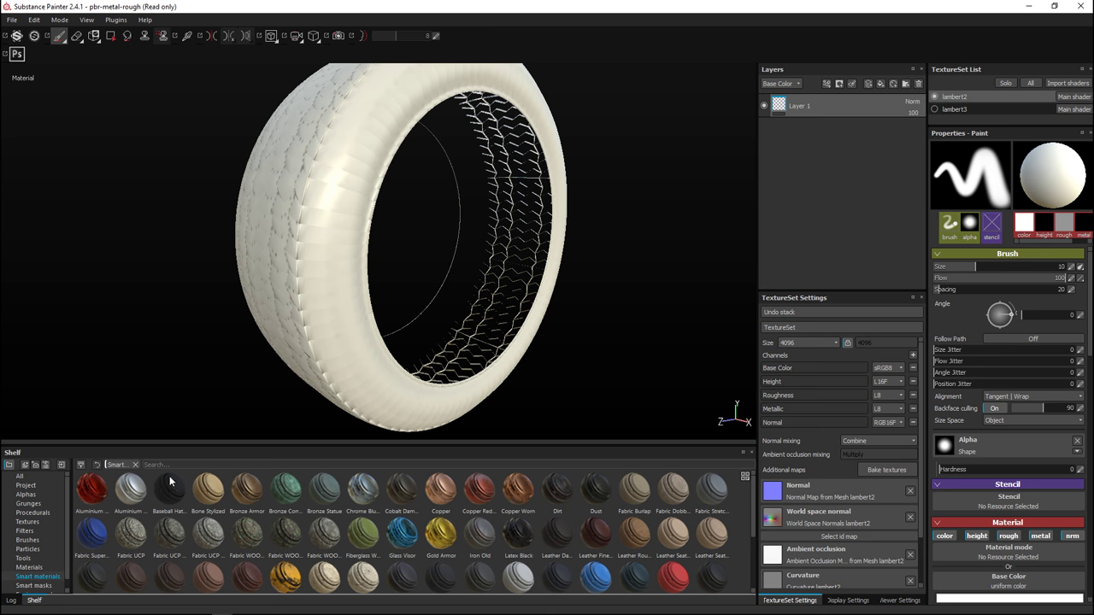
click(178, 463)
text(rubber)
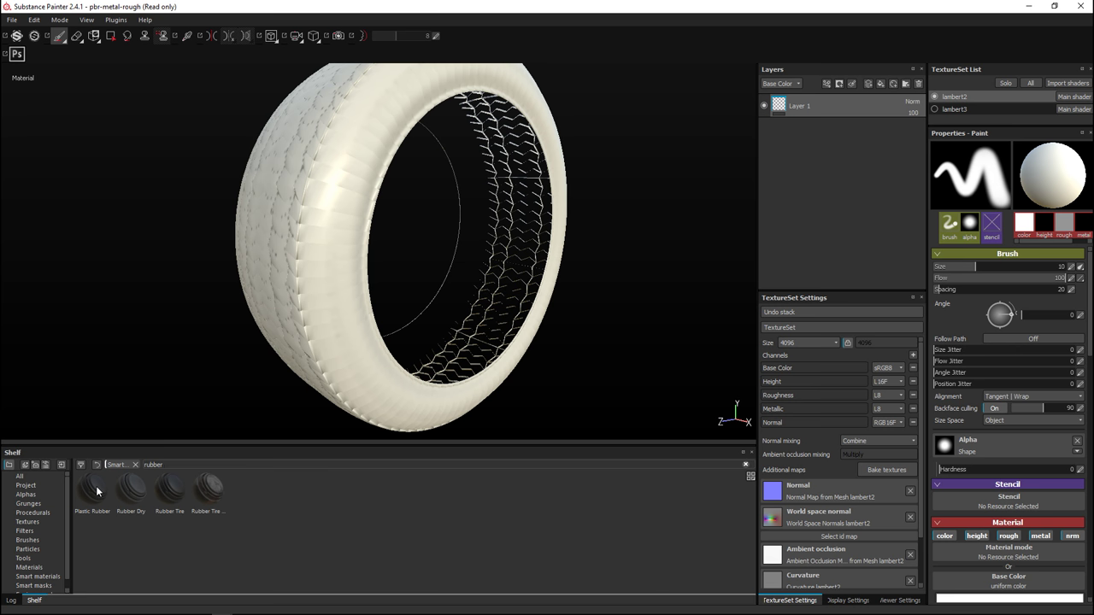
mouse_move(93, 498)
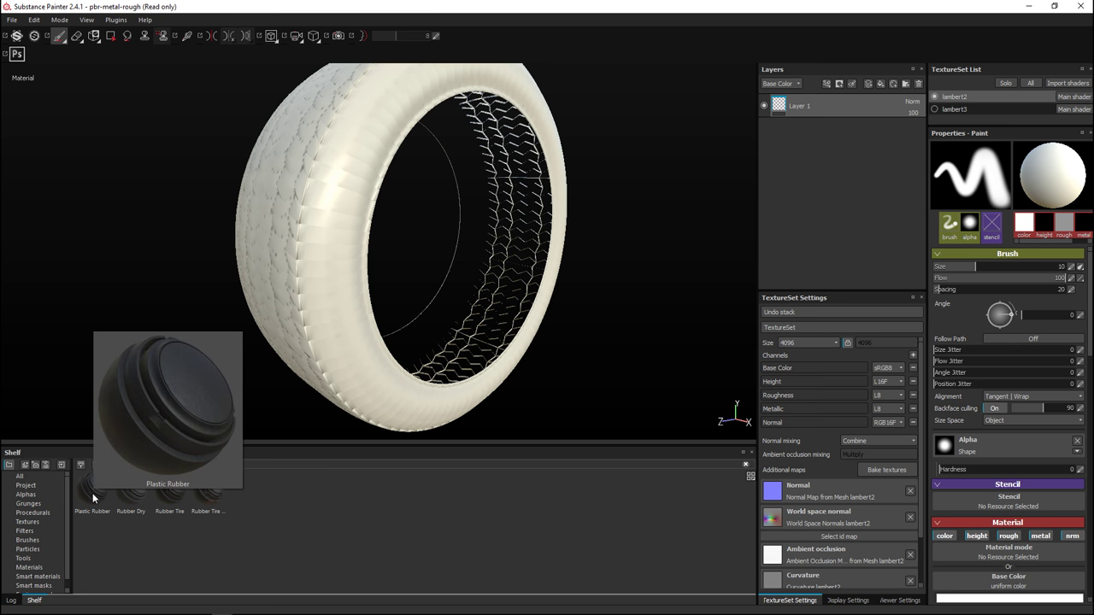
mouse_move(134, 503)
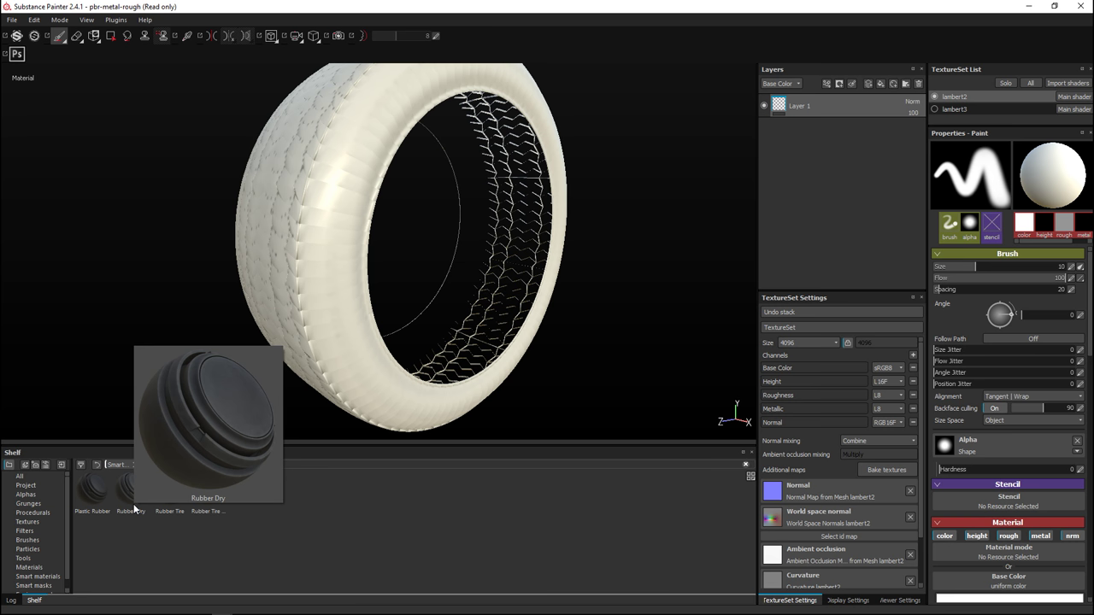
mouse_move(171, 514)
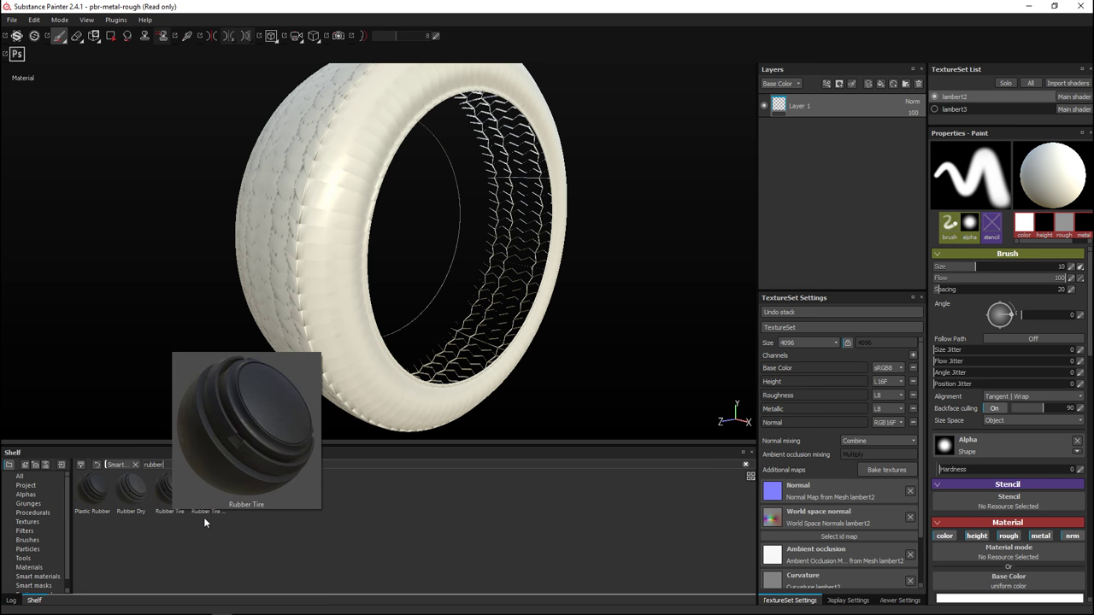
mouse_move(215, 513)
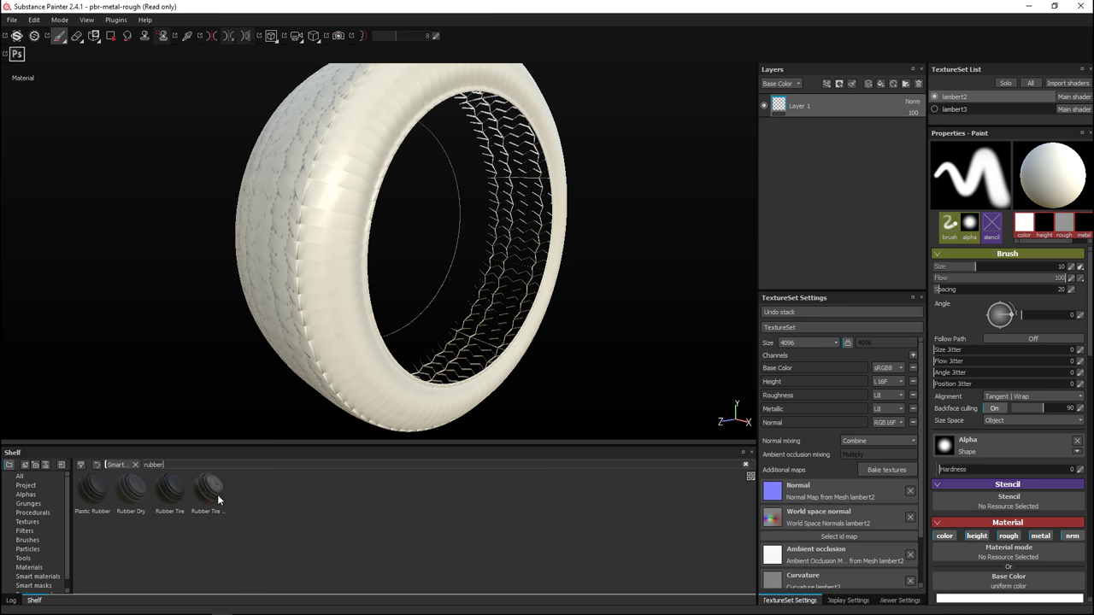
click(214, 496)
drag(214, 496, 837, 174)
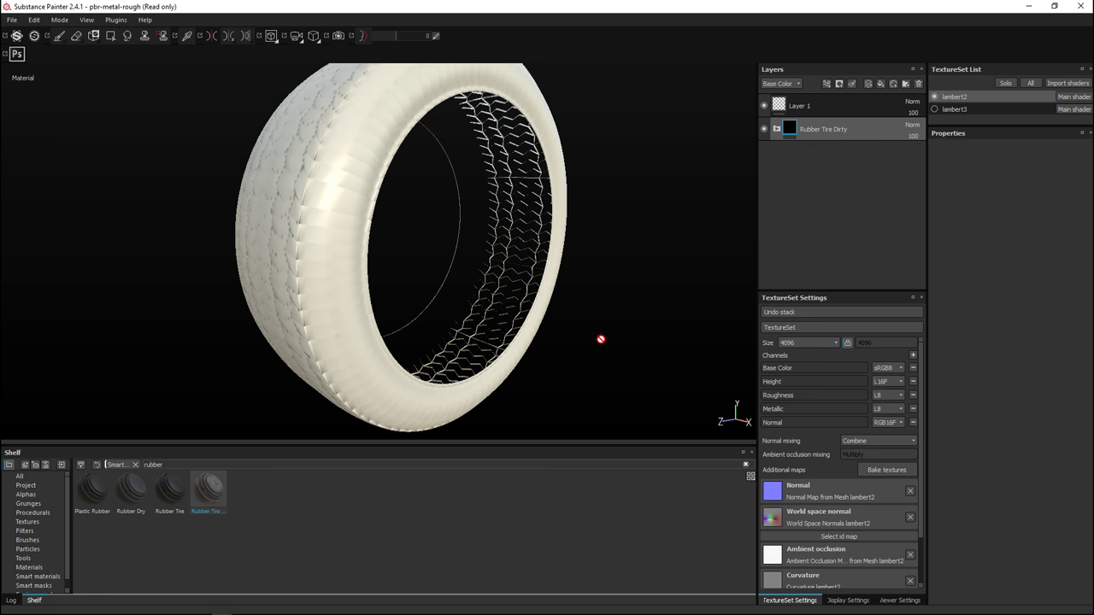
- Preview the tyre's full material with F9, inspect the dirty outer tread, and show the rim again
key(F9)
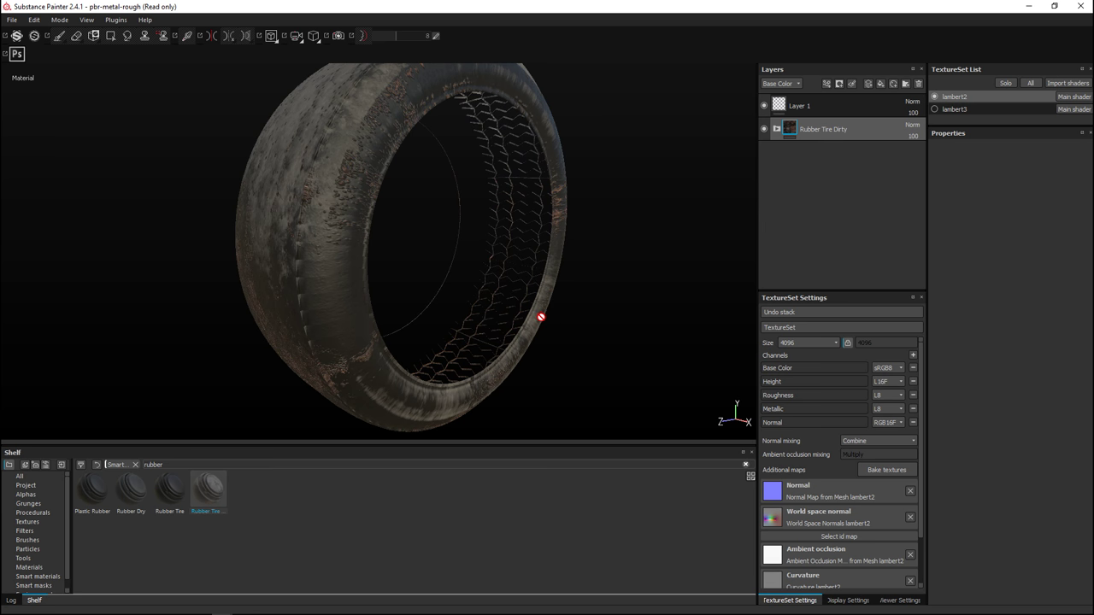
alt+drag(515, 323, 516, 288)
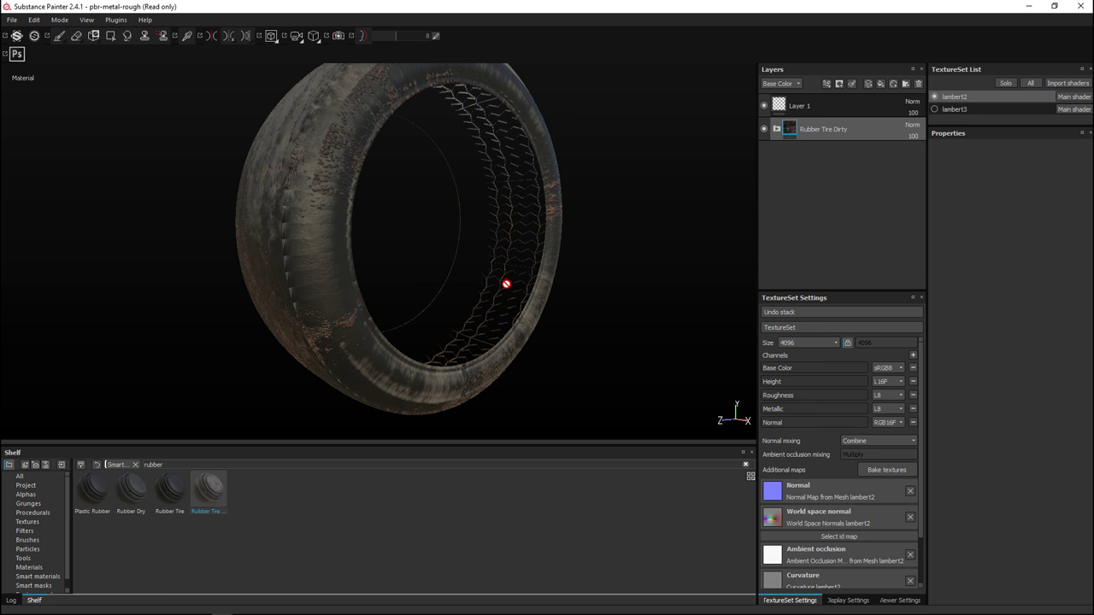
key(F9)
mouse_move(459, 357)
alt+mouse_down()
mouse_move(554, 373)
mouse_move(572, 334)
mouse_move(506, 297)
mouse_move(416, 293)
mouse_move(456, 319)
mouse_move(543, 351)
mouse_move(363, 256)
mouse_move(488, 366)
mouse_move(550, 373)
alt+mouse_up()
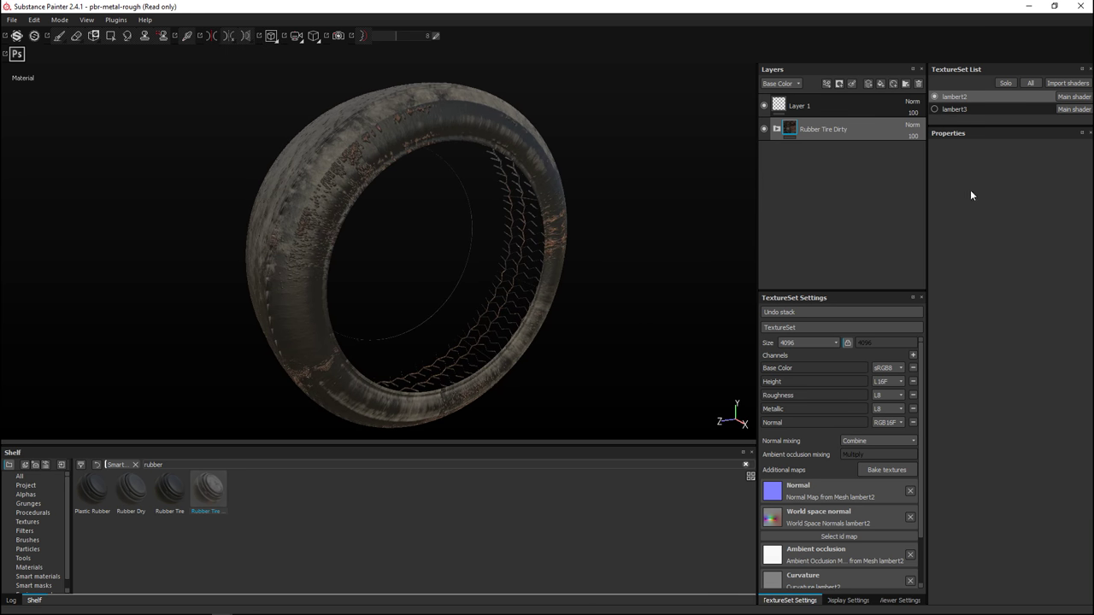
click(934, 110)
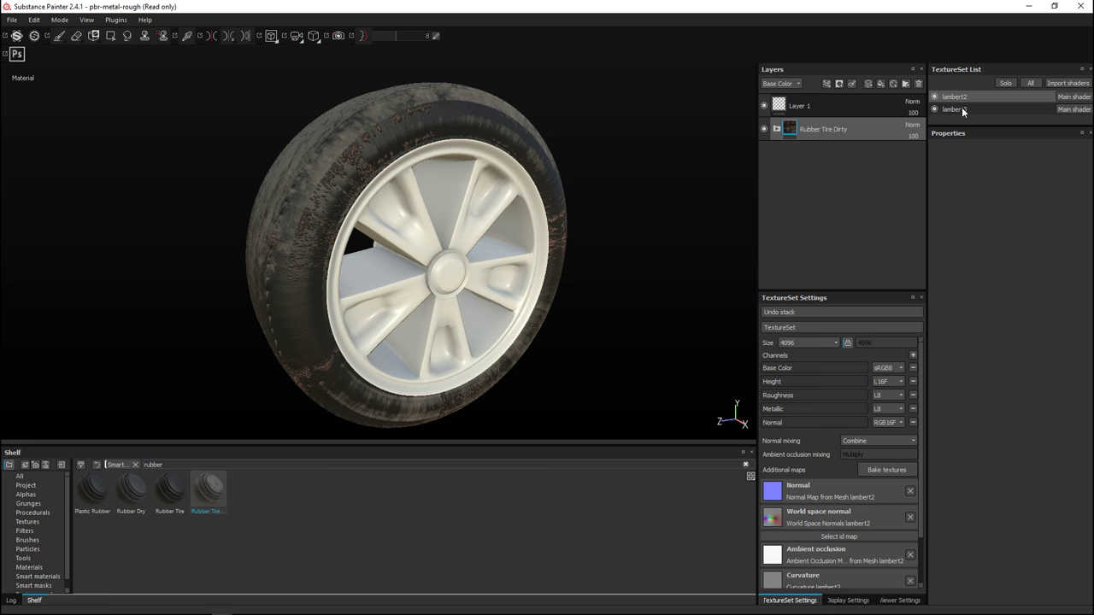
- Apply Steel Scratched to the rim's lambert3 texture set from a 'steel' search, then preview it zoomed in
click(955, 109)
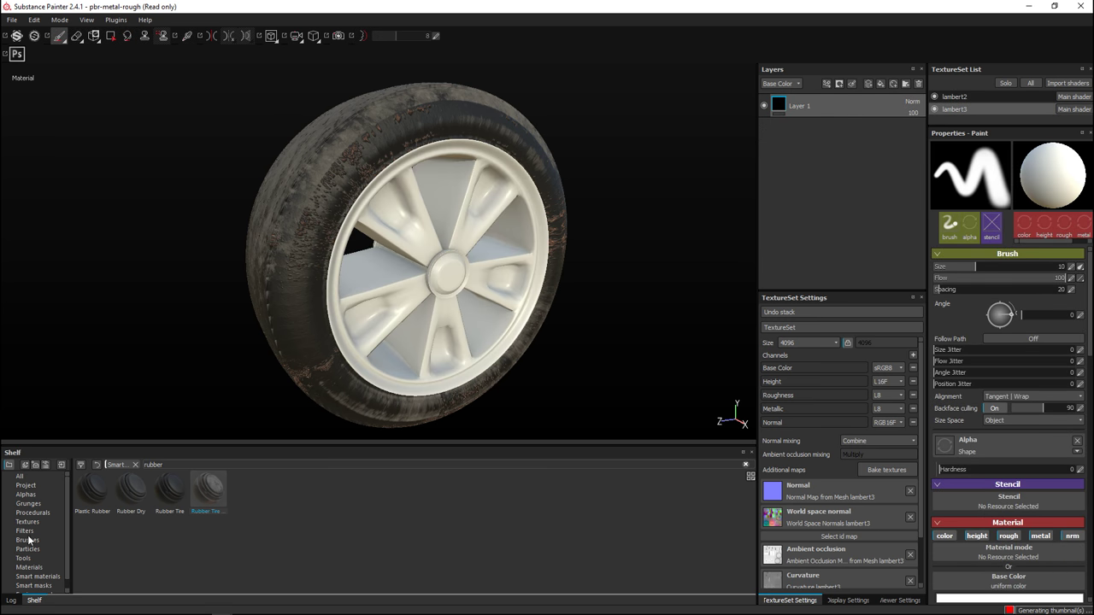
click(120, 469)
text(steel)
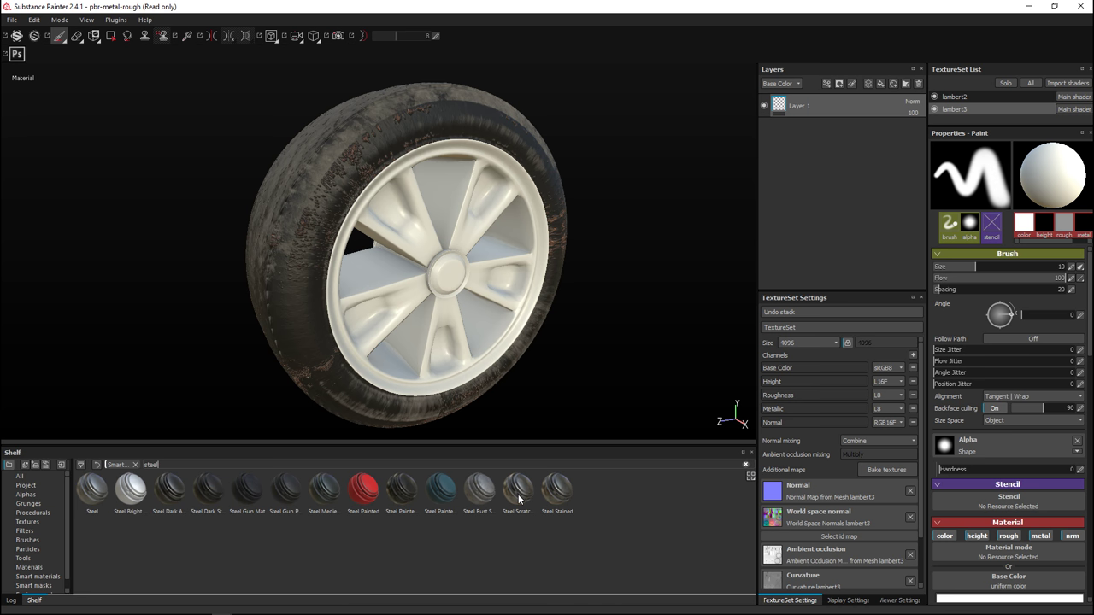
drag(519, 499, 825, 201)
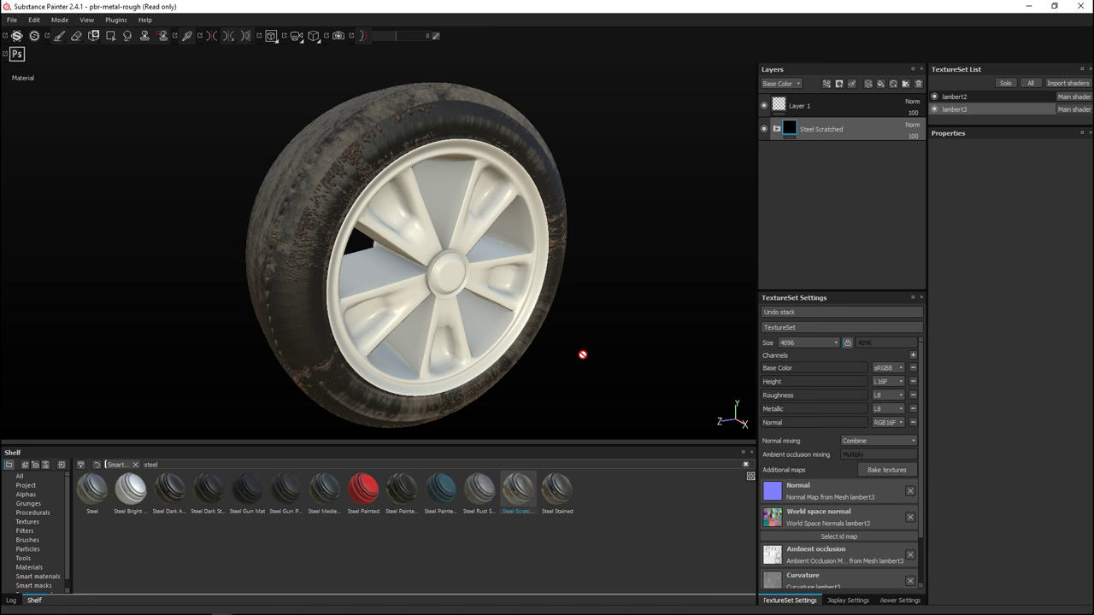
key(F9)
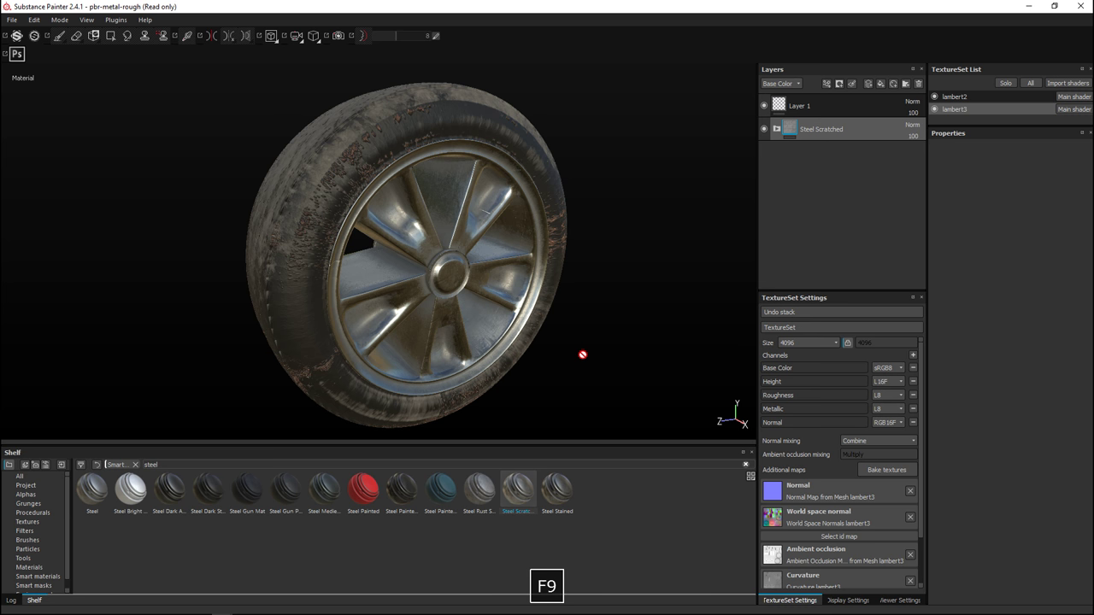
scroll(470, 324, up, 8)
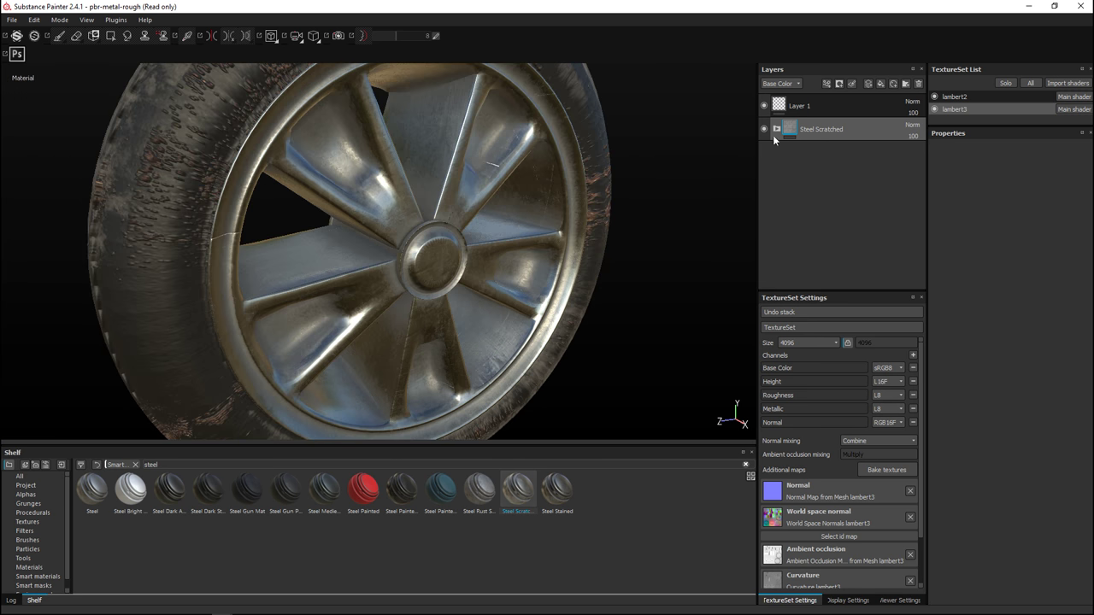
- Expand Steel Scratched, raise the Dirt sub-layer's metallic slider, check Steel Base, then reselect the group
click(776, 129)
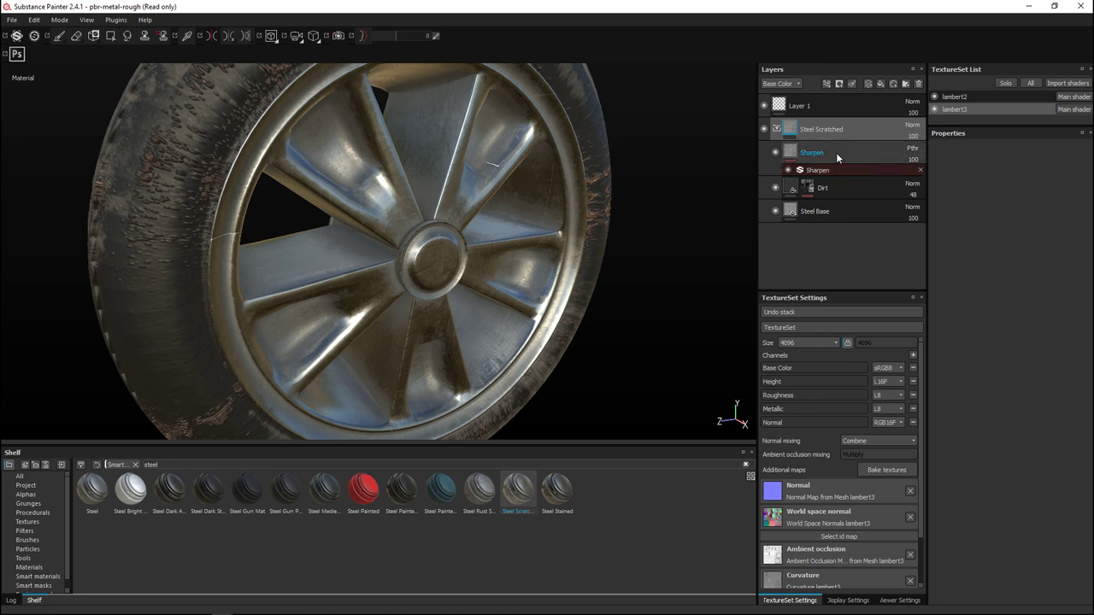
click(841, 192)
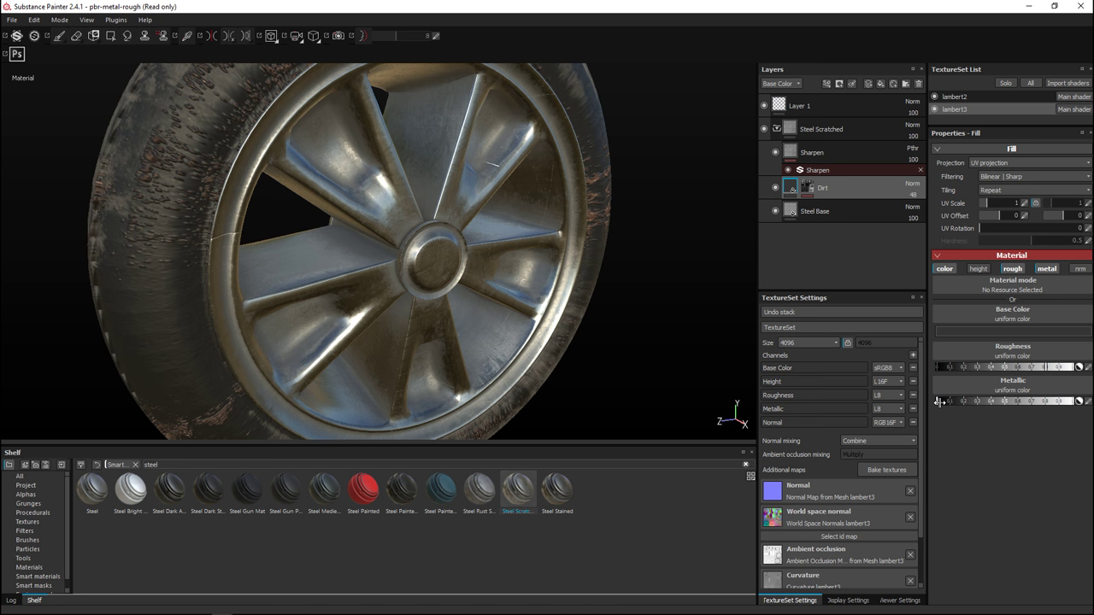
drag(996, 402, 1022, 403)
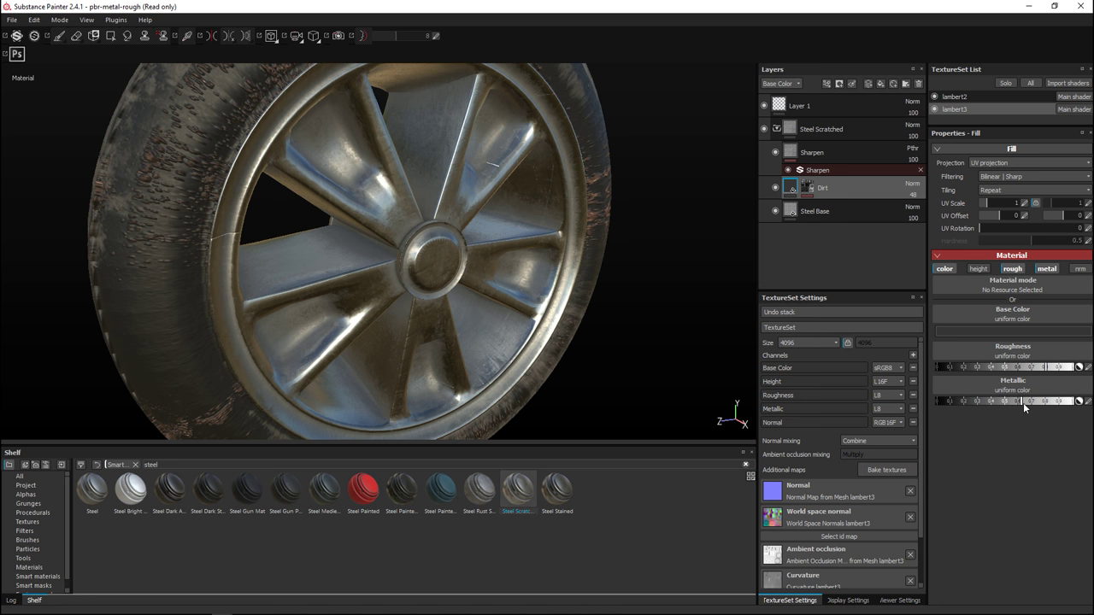
click(831, 211)
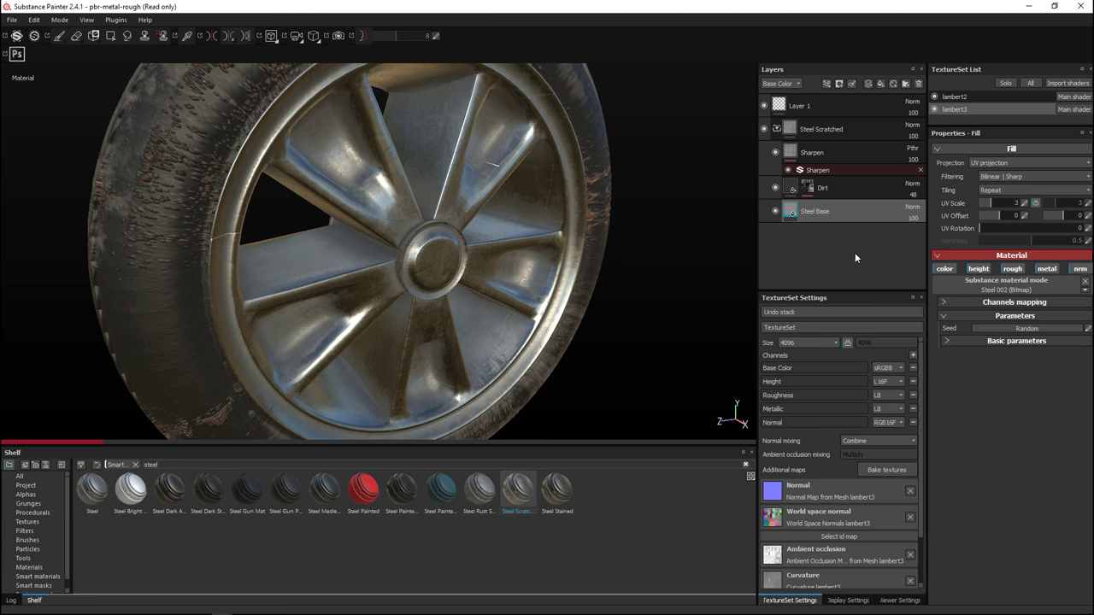
click(833, 133)
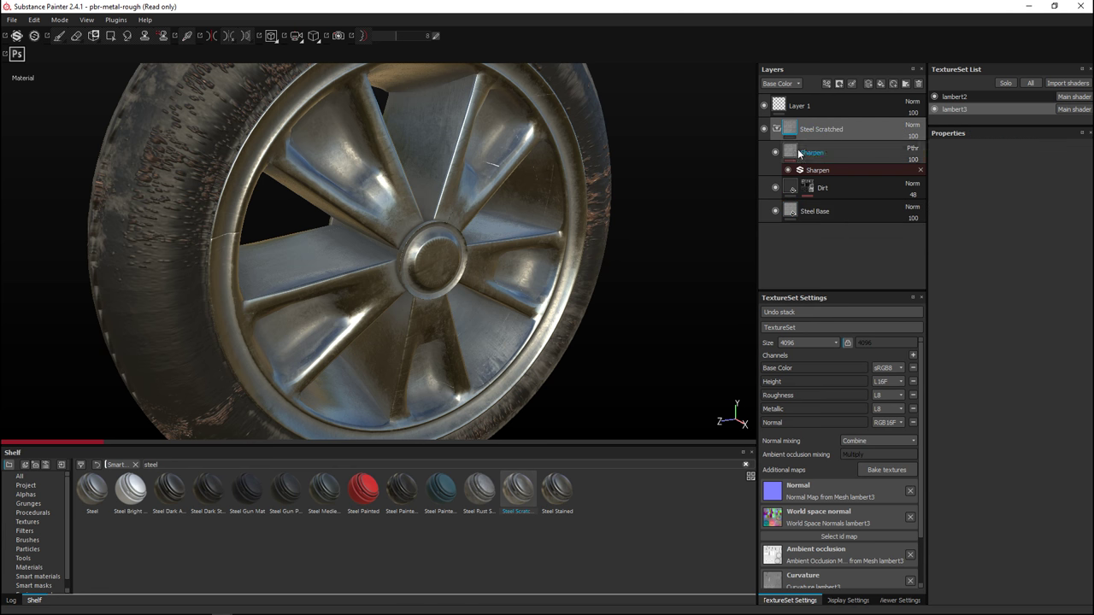